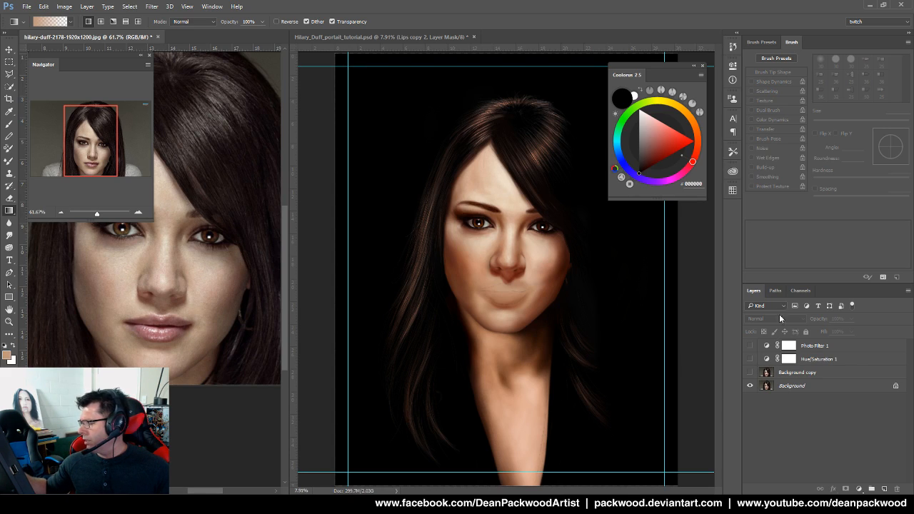
Leave Hue/Saturation 1 hidden, compare the photo against Background copy (Overlay 49%), and keep it visible
{"action": "left_click", "coordinate": [750, 360]}
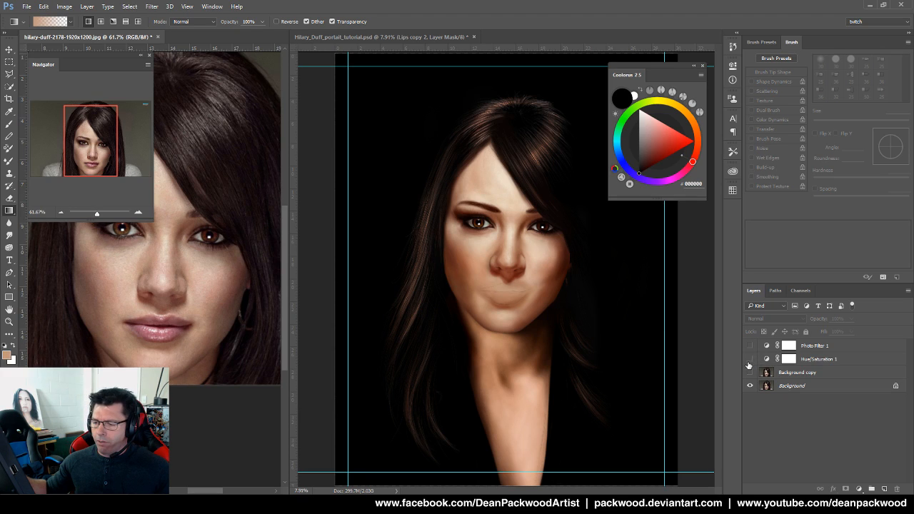
{"action": "left_click", "coordinate": [750, 359]}
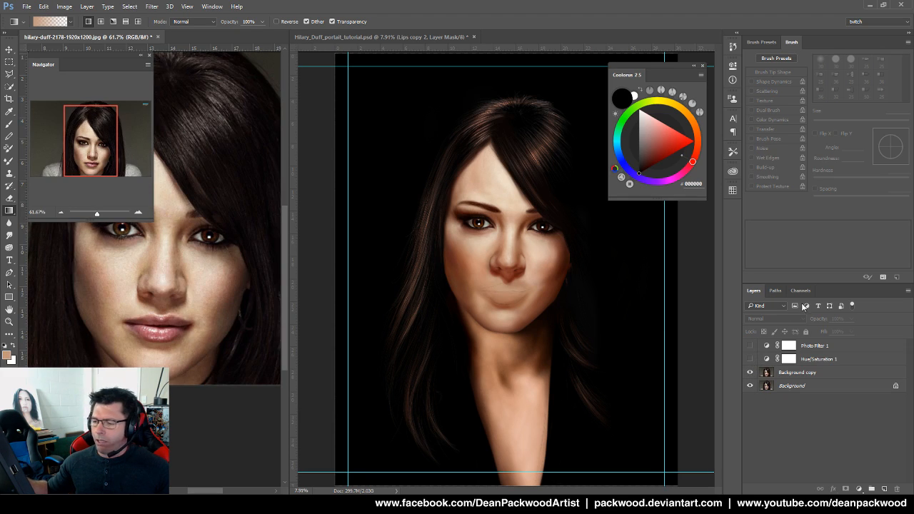
{"action": "left_click", "coordinate": [821, 372]}
{"action": "left_click", "coordinate": [750, 372]}
{"action": "left_click", "coordinate": [749, 373]}
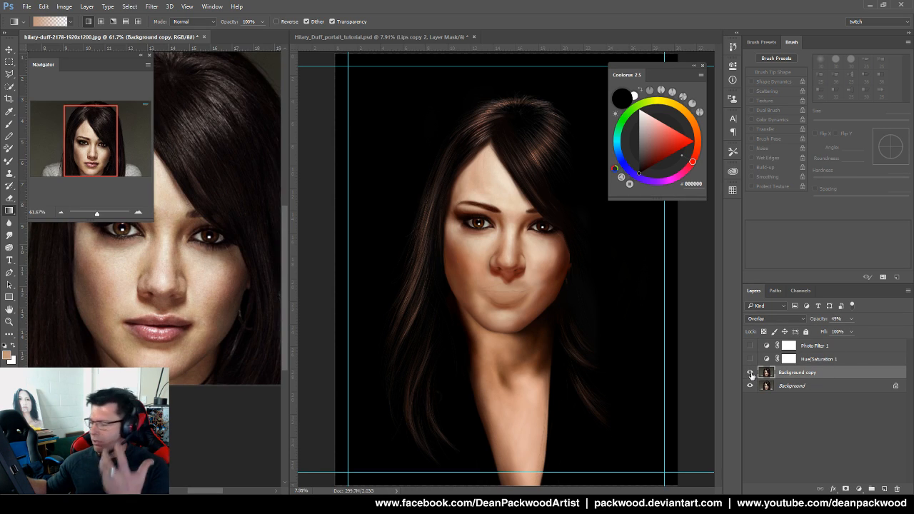
{"action": "left_click", "coordinate": [749, 373]}
{"action": "left_click", "coordinate": [750, 372]}
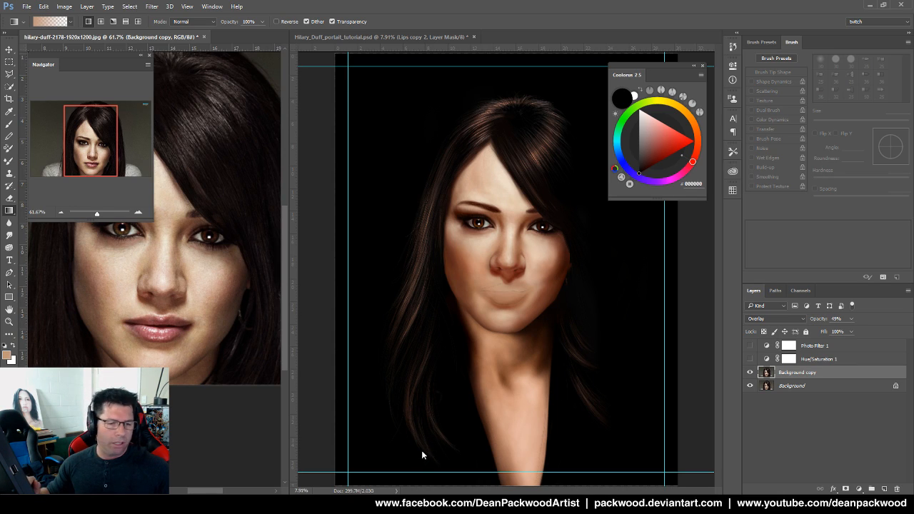
{"action": "left_click", "coordinate": [750, 372]}
{"action": "left_click", "coordinate": [750, 373]}
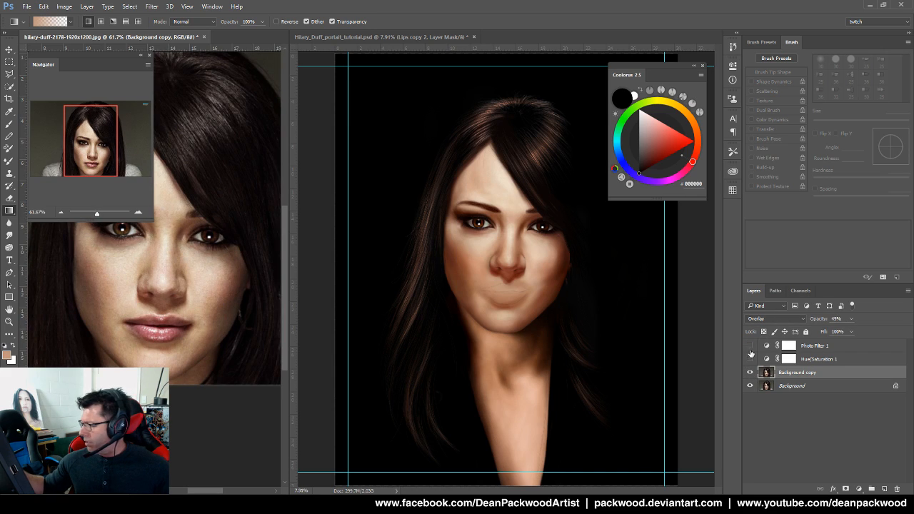
Turn on the Photo Filter 1 warming adjustment, compare it, and leave it showing
{"action": "left_click", "coordinate": [750, 346]}
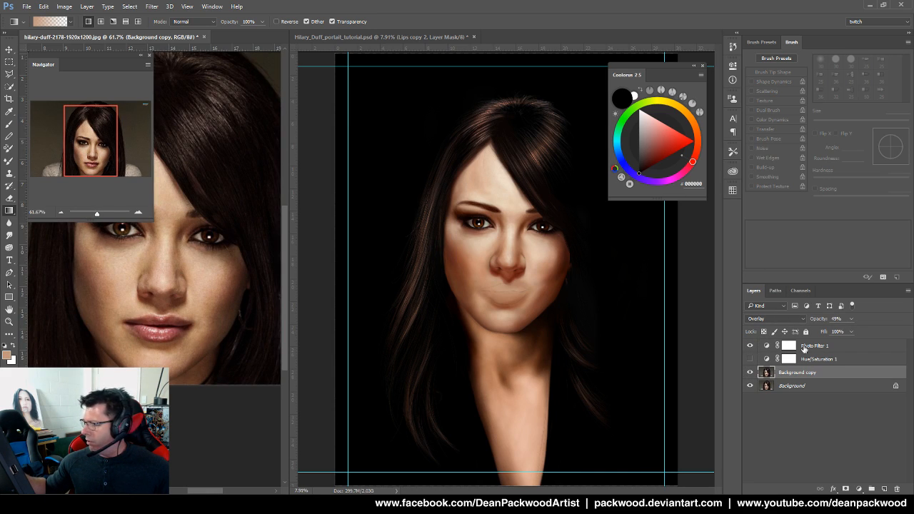
{"action": "left_click", "coordinate": [848, 347]}
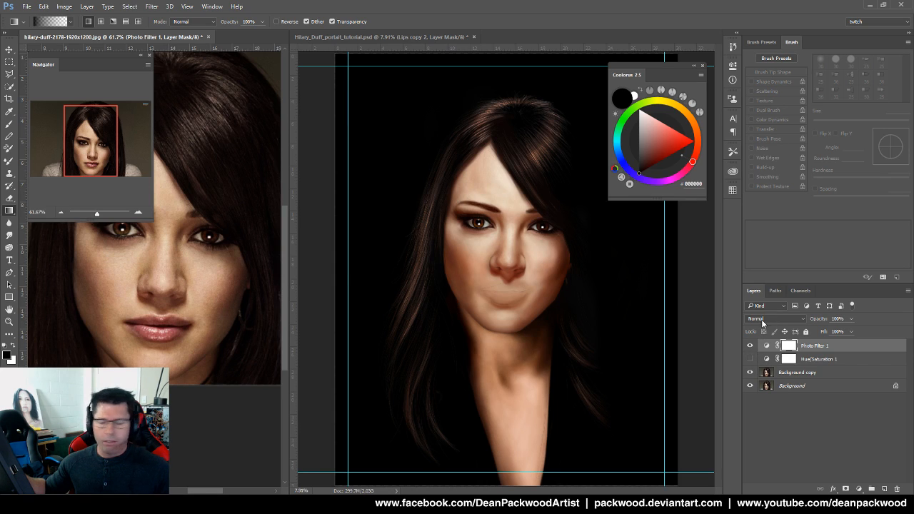
{"action": "left_click", "coordinate": [750, 345]}
{"action": "left_click", "coordinate": [750, 345]}
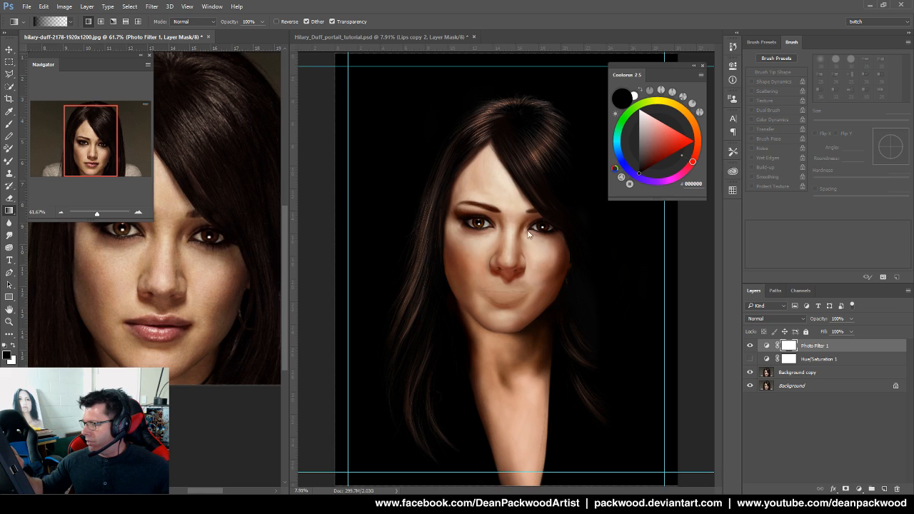
Zoom in on the painted mouth and bring the reference photo's lips into view
{"action": "left_click", "coordinate": [538, 277], "text": "ctrl"}
{"action": "left_click_drag", "start_coordinate": [538, 277], "coordinate": [590, 265]}
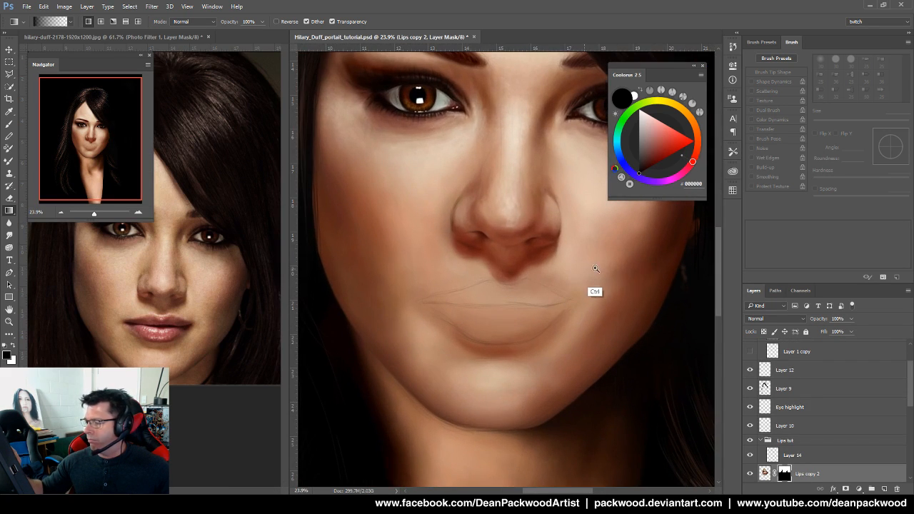
{"action": "left_click_drag", "start_coordinate": [524, 306], "coordinate": [527, 277]}
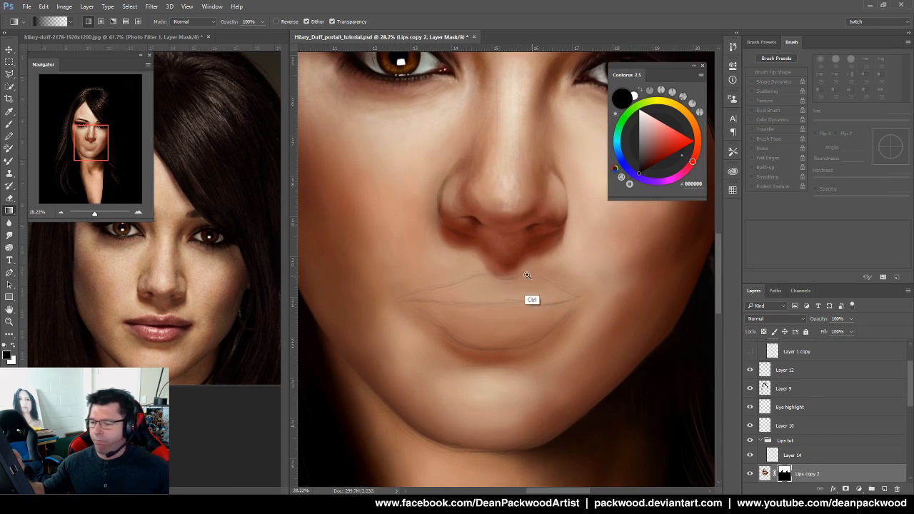
{"action": "left_click", "coordinate": [203, 345]}
{"action": "left_click_drag", "start_coordinate": [203, 345], "coordinate": [220, 276]}
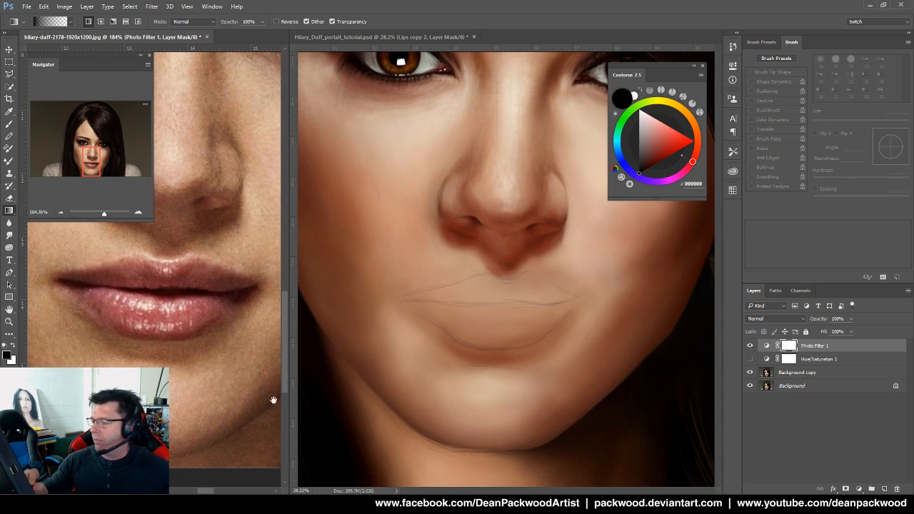
{"action": "left_click", "coordinate": [679, 382]}
{"action": "left_click_drag", "start_coordinate": [910, 399], "coordinate": [908, 425]}
Compare the painting with the glossy Lips copy and Layer 5 copy shown, reframing the face
{"action": "left_click", "coordinate": [750, 378]}
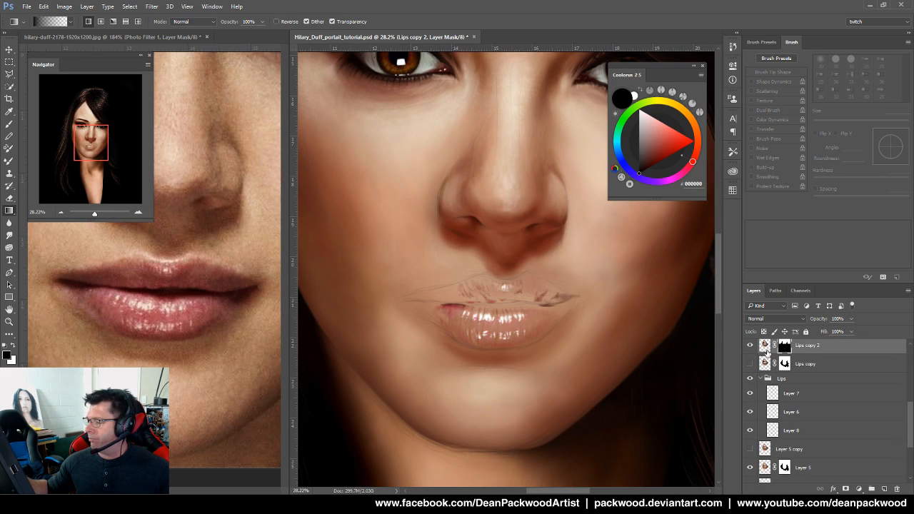
{"action": "left_click", "coordinate": [750, 377]}
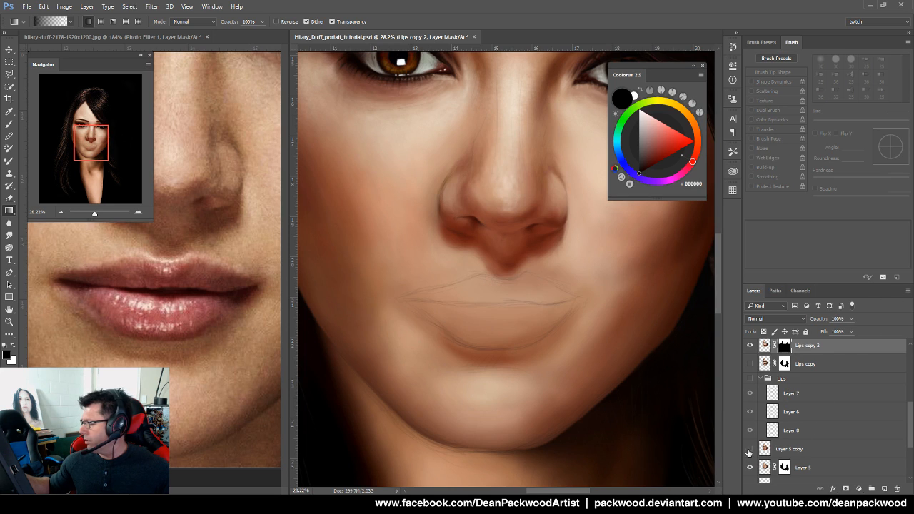
{"action": "left_click", "coordinate": [749, 449]}
{"action": "left_click", "coordinate": [750, 365]}
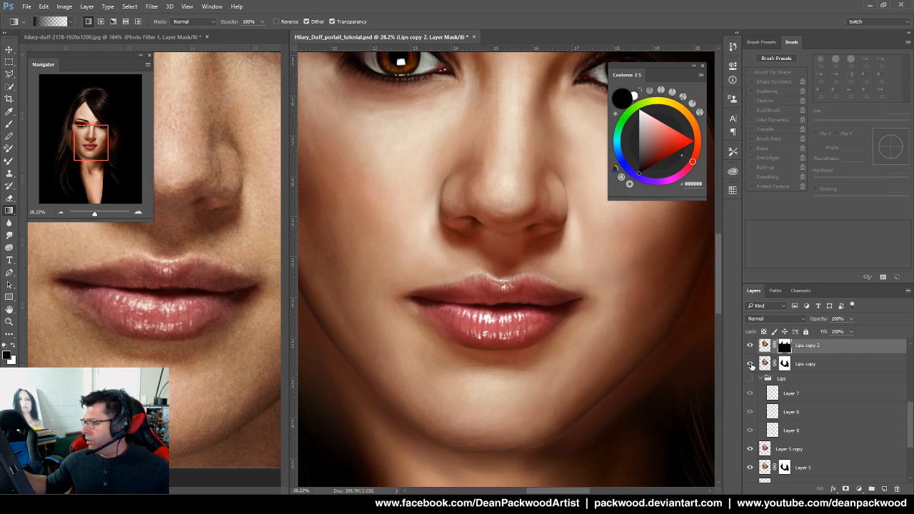
{"action": "left_click_drag", "start_coordinate": [626, 348], "coordinate": [576, 414]}
{"action": "scroll", "coordinate": [821, 399], "scroll_direction": "up", "scroll_amount": 5}
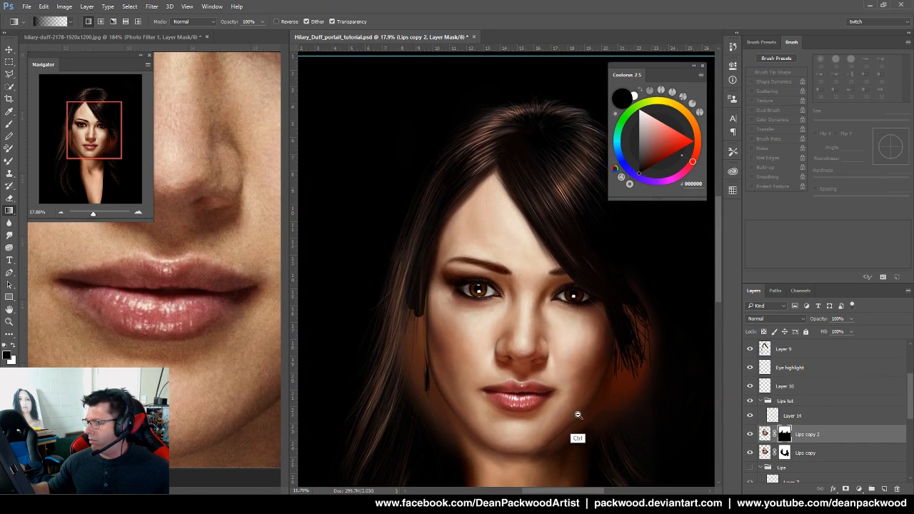
{"action": "scroll", "coordinate": [873, 378], "scroll_direction": "up", "scroll_amount": 3}
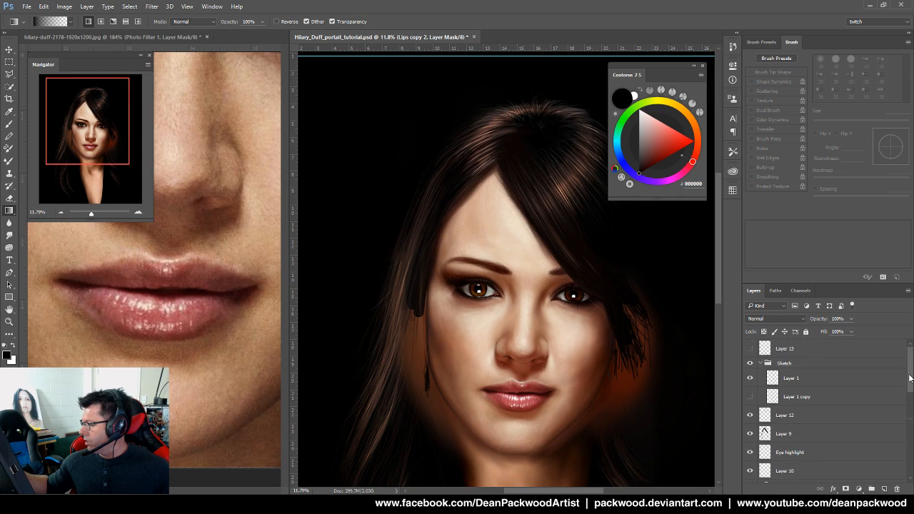
{"action": "left_click_drag", "start_coordinate": [571, 443], "coordinate": [592, 453]}
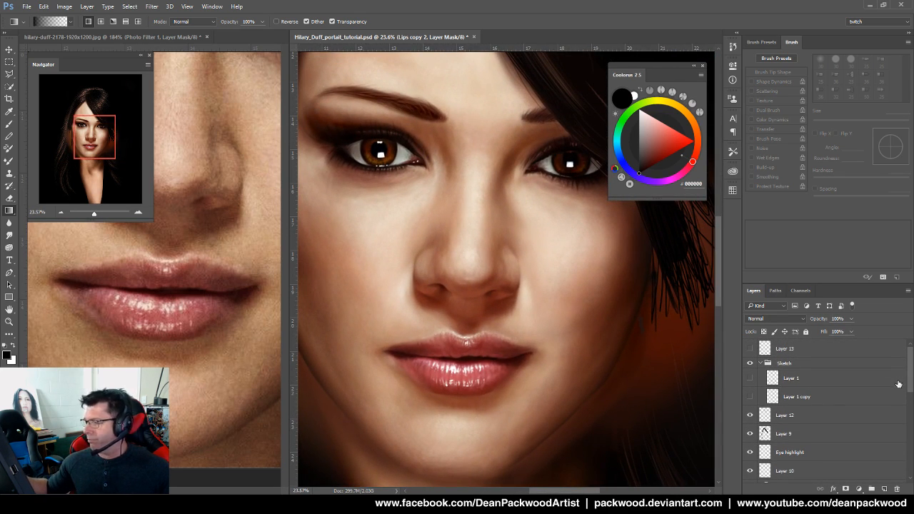
{"action": "left_click_drag", "start_coordinate": [910, 391], "coordinate": [907, 444]}
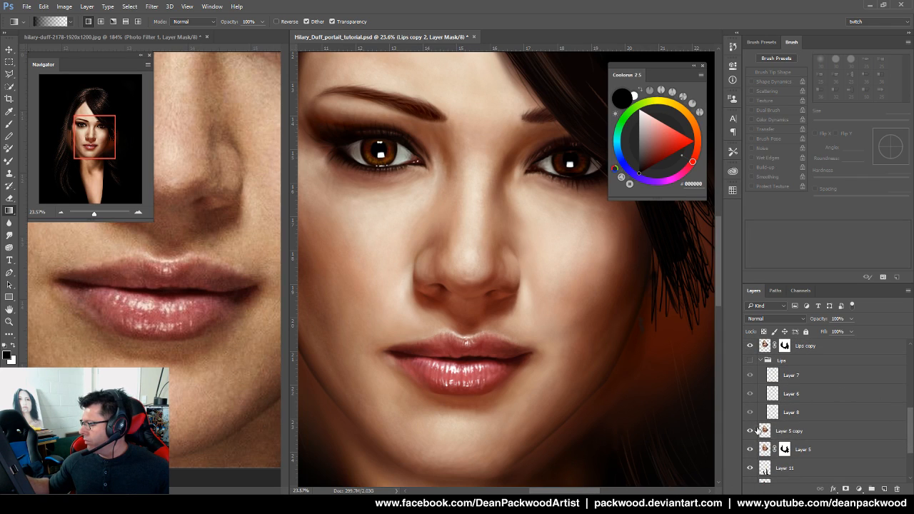
Hide Layer 5 copy, Layer 11 and the glossy Lips copy, keeping Layer 5 visible
{"action": "left_click", "coordinate": [750, 431]}
{"action": "left_click_drag", "start_coordinate": [749, 449], "coordinate": [750, 470]}
{"action": "left_click", "coordinate": [750, 346]}
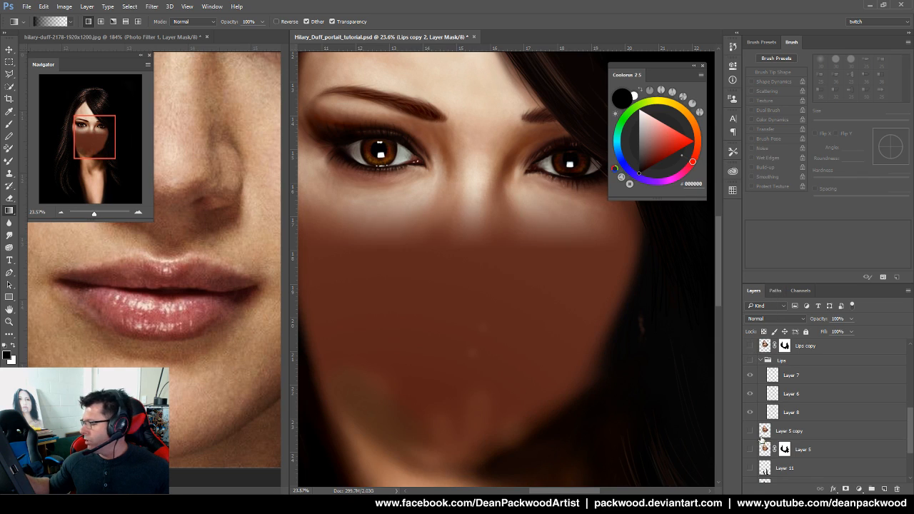
{"action": "left_click", "coordinate": [750, 431]}
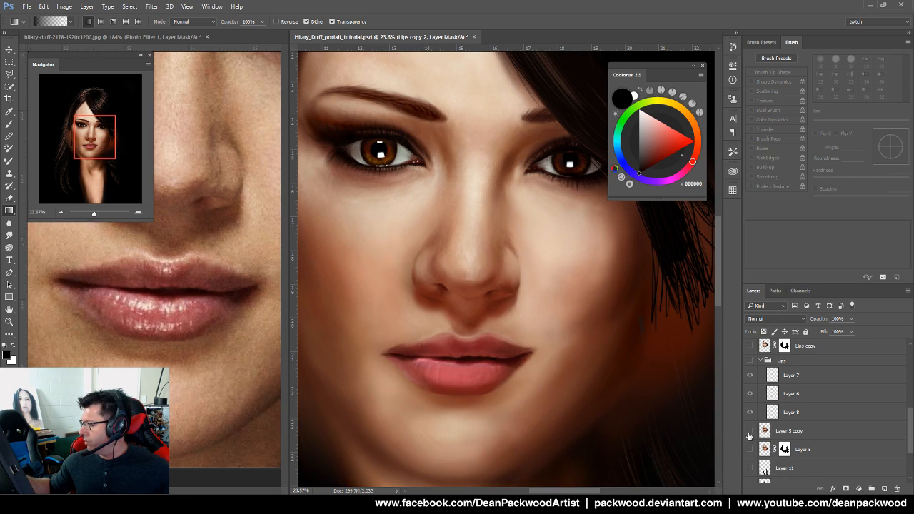
{"action": "left_click", "coordinate": [749, 431]}
{"action": "left_click", "coordinate": [749, 449]}
{"action": "left_click_drag", "start_coordinate": [463, 387], "coordinate": [566, 351]}
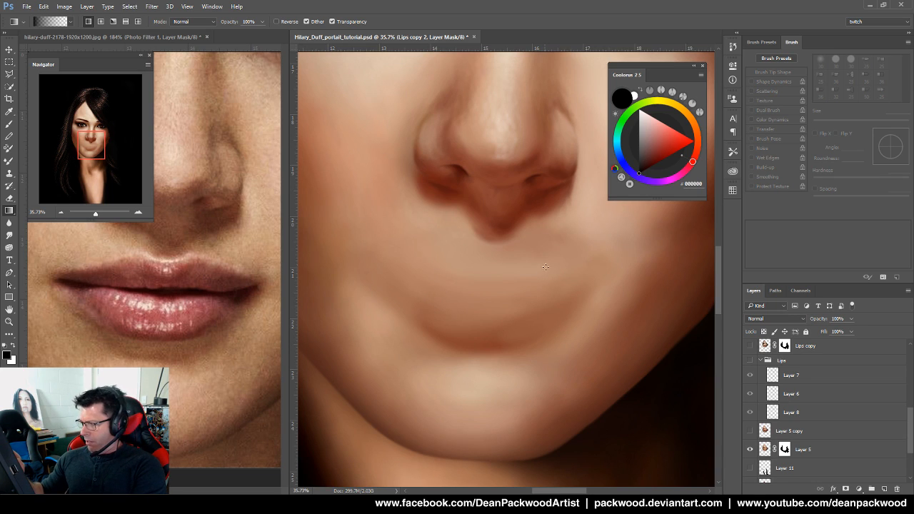
Pick the Brush, sample the skin above the upper lip, and set the size to 128 px
{"action": "left_click", "coordinate": [9, 124]}
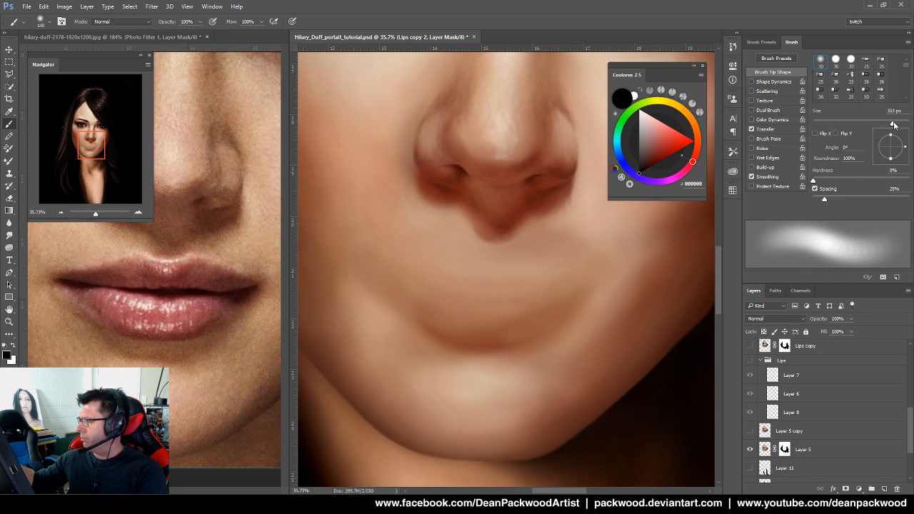
{"action": "left_click_drag", "start_coordinate": [891, 125], "coordinate": [895, 124]}
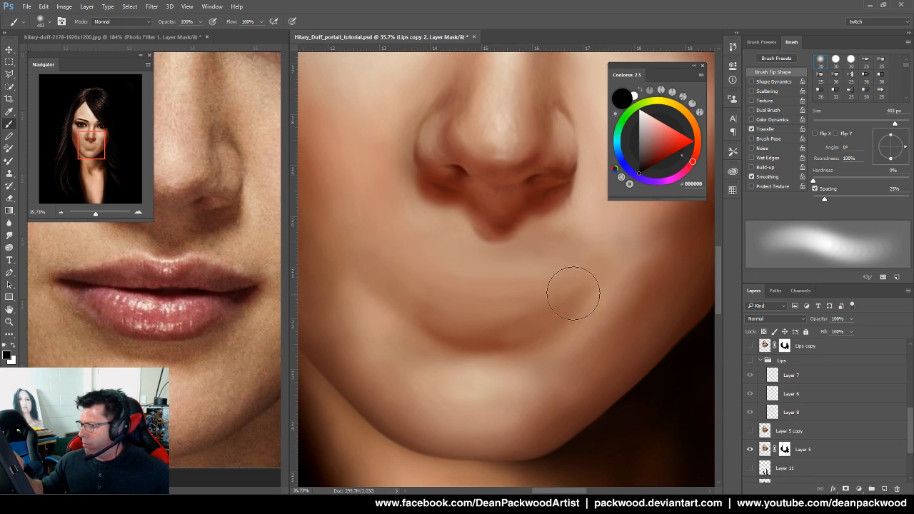
{"action": "left_click", "coordinate": [520, 268], "text": "alt"}
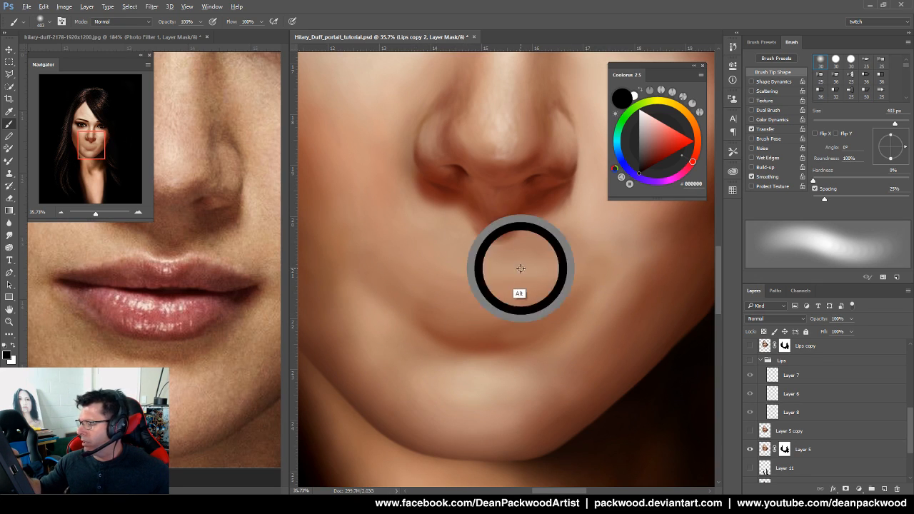
{"action": "left_click_drag", "start_coordinate": [868, 127], "coordinate": [866, 127]}
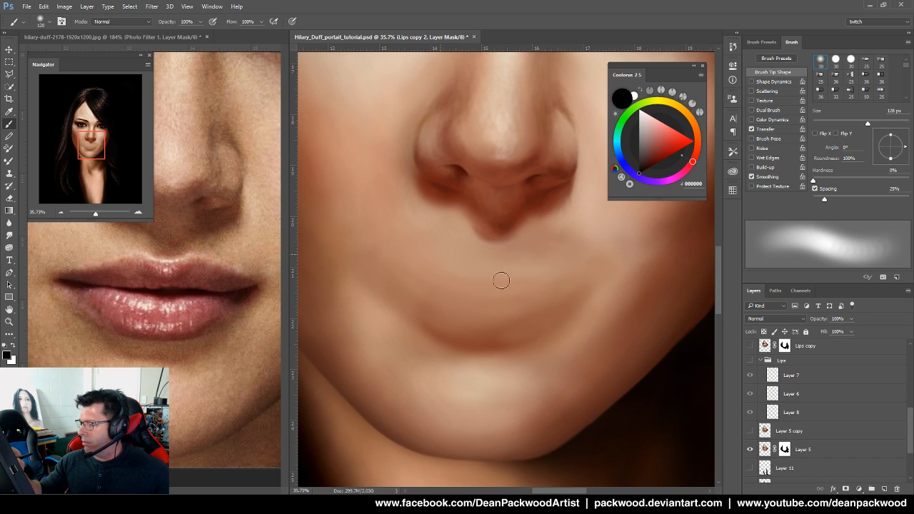
Check the Layer 1 mouth sketch, then make Layer 14 in the Lips tut group active
{"action": "scroll", "coordinate": [910, 429], "scroll_direction": "up", "scroll_amount": 5}
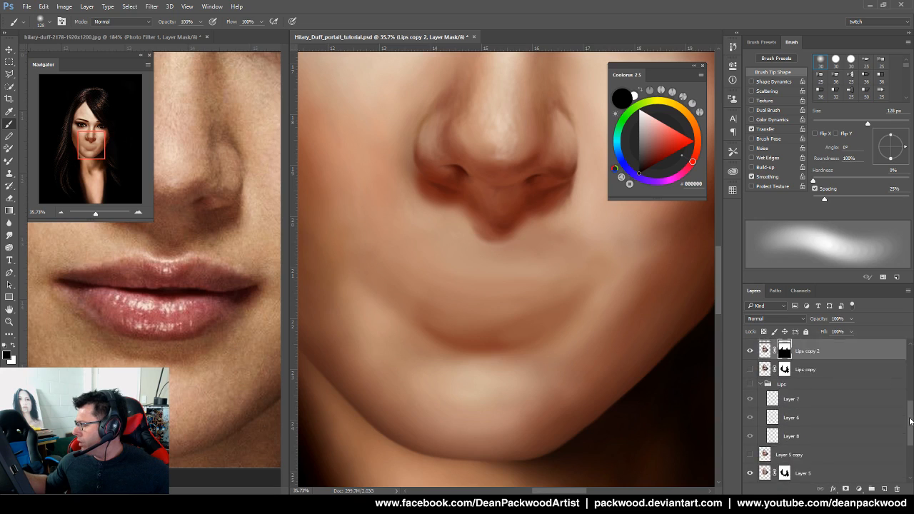
{"action": "scroll", "coordinate": [892, 349], "scroll_direction": "up", "scroll_amount": 1}
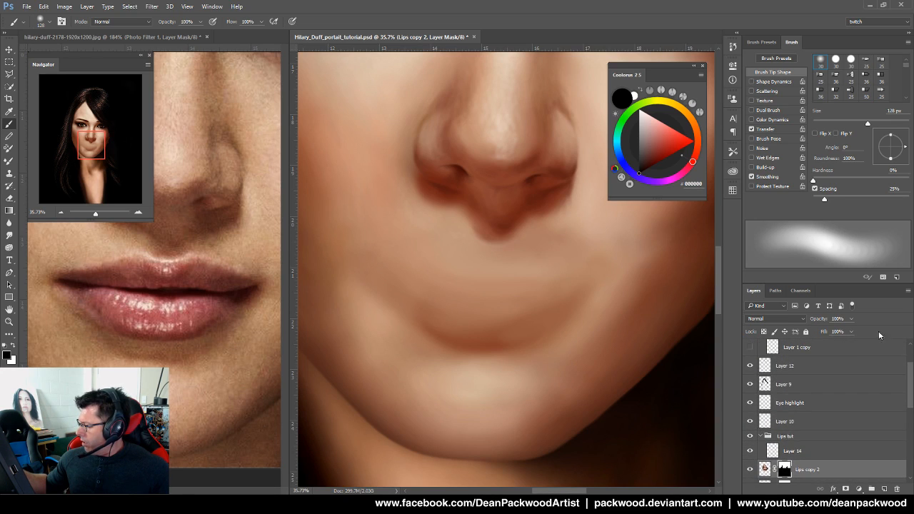
{"action": "left_click", "coordinate": [815, 376]}
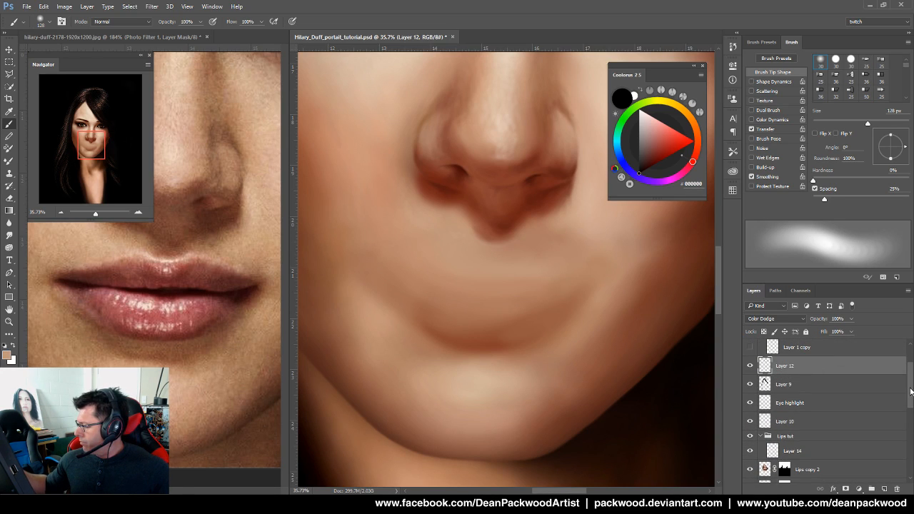
{"action": "scroll", "coordinate": [911, 375], "scroll_direction": "up", "scroll_amount": 3}
{"action": "left_click", "coordinate": [799, 379]}
{"action": "left_click", "coordinate": [750, 378]}
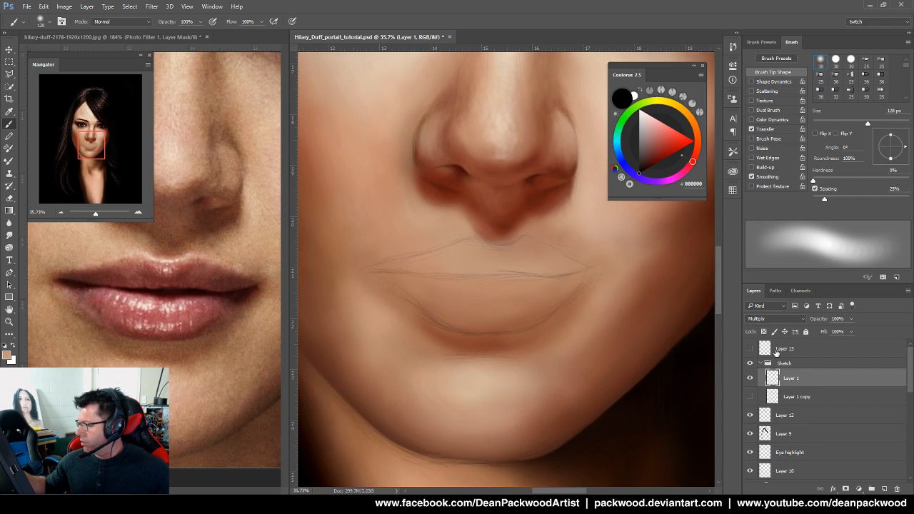
{"action": "left_click", "coordinate": [749, 378]}
{"action": "scroll", "coordinate": [842, 397], "scroll_direction": "down", "scroll_amount": 5}
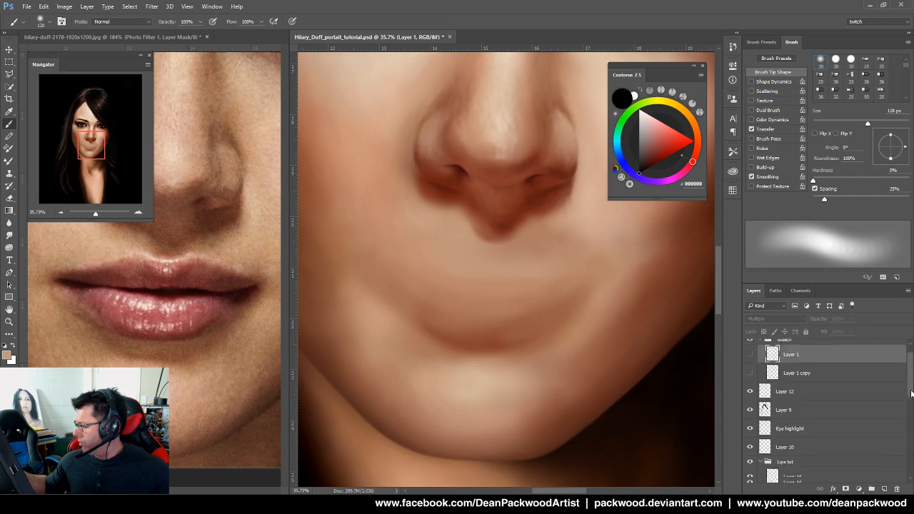
{"action": "left_click", "coordinate": [801, 412]}
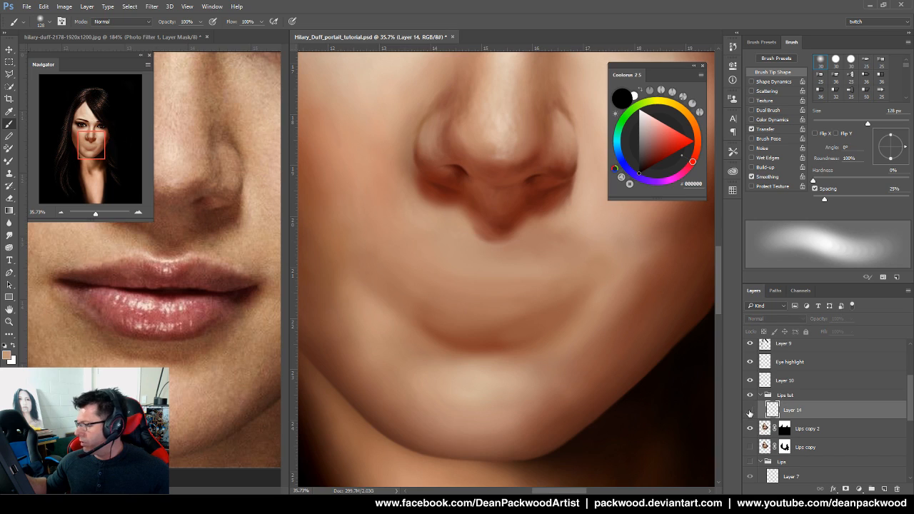
Sample a skin tone from the portrait and try test strokes on the hair, undoing both
{"action": "key", "text": "alt"}
{"action": "left_click", "coordinate": [596, 230], "text": "alt"}
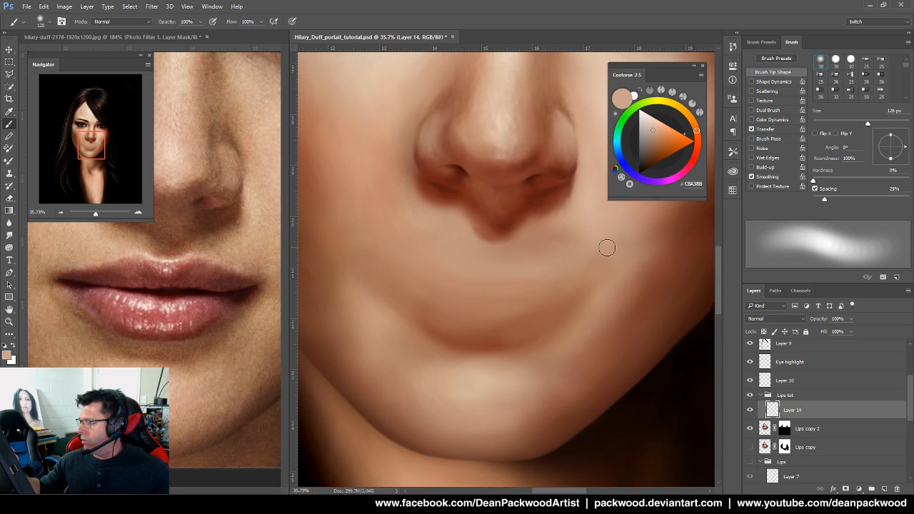
{"action": "left_click_drag", "start_coordinate": [628, 316], "coordinate": [408, 365]}
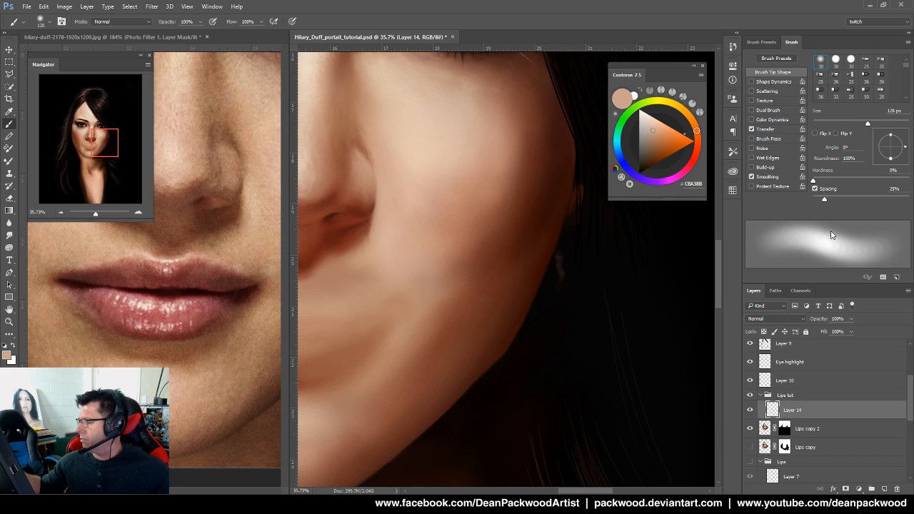
{"action": "mouse_move", "coordinate": [600, 294]}
{"action": "left_mouse_down"}
{"action": "mouse_move", "coordinate": [616, 312]}
{"action": "mouse_move", "coordinate": [627, 360]}
{"action": "mouse_move", "coordinate": [658, 386]}
{"action": "left_mouse_up"}
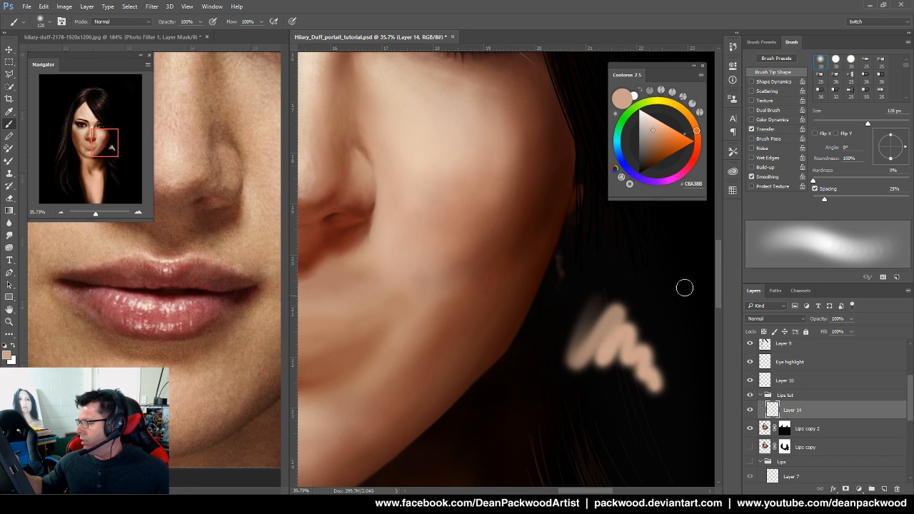
{"action": "key", "text": "ctrl+z"}
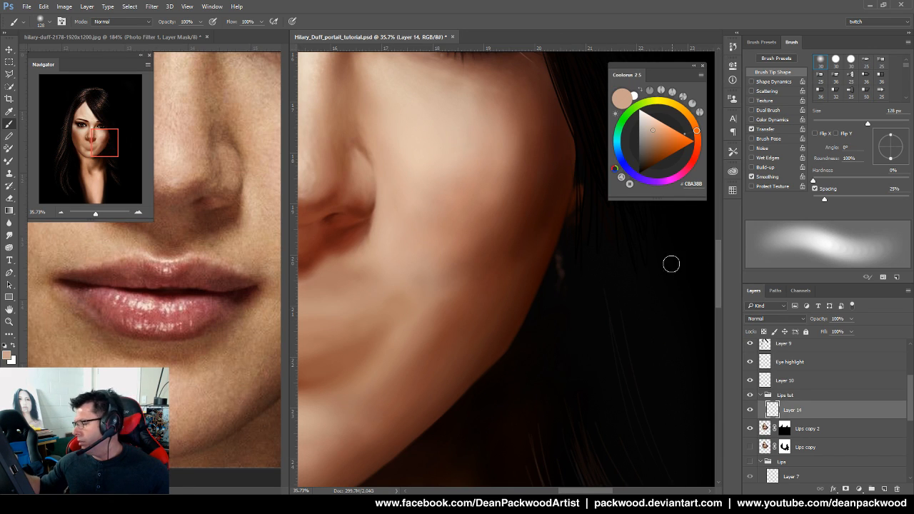
{"action": "mouse_move", "coordinate": [634, 269]}
{"action": "left_mouse_down"}
{"action": "mouse_move", "coordinate": [643, 320]}
{"action": "mouse_move", "coordinate": [658, 328]}
{"action": "mouse_move", "coordinate": [661, 291]}
{"action": "mouse_move", "coordinate": [646, 304]}
{"action": "mouse_move", "coordinate": [630, 265]}
{"action": "mouse_move", "coordinate": [606, 285]}
{"action": "left_mouse_up"}
{"action": "key", "text": "ctrl+z"}
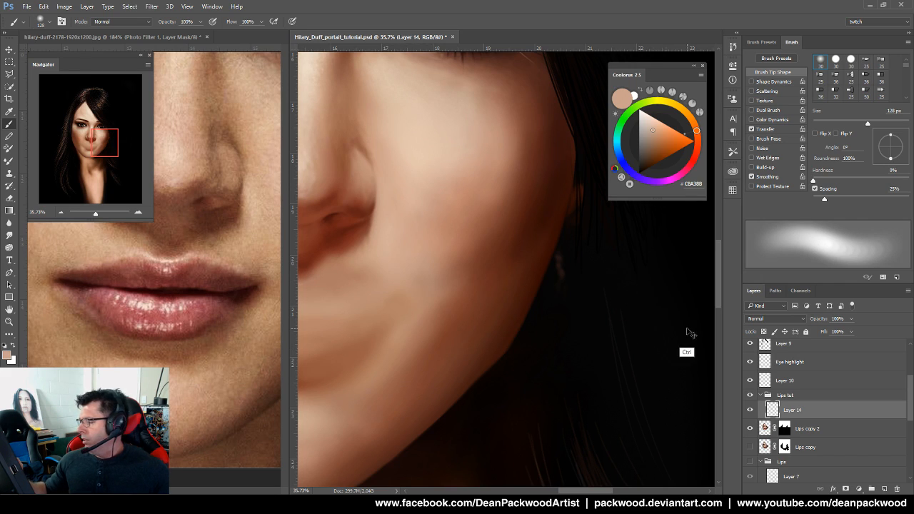
Recentre the view on the nose and mouth and set the brush size to 199 px
{"action": "mouse_move", "coordinate": [867, 125]}
{"action": "left_mouse_down"}
{"action": "mouse_move", "coordinate": [826, 123]}
{"action": "mouse_move", "coordinate": [847, 123]}
{"action": "left_mouse_up"}
{"action": "left_click_drag", "start_coordinate": [435, 312], "coordinate": [604, 265]}
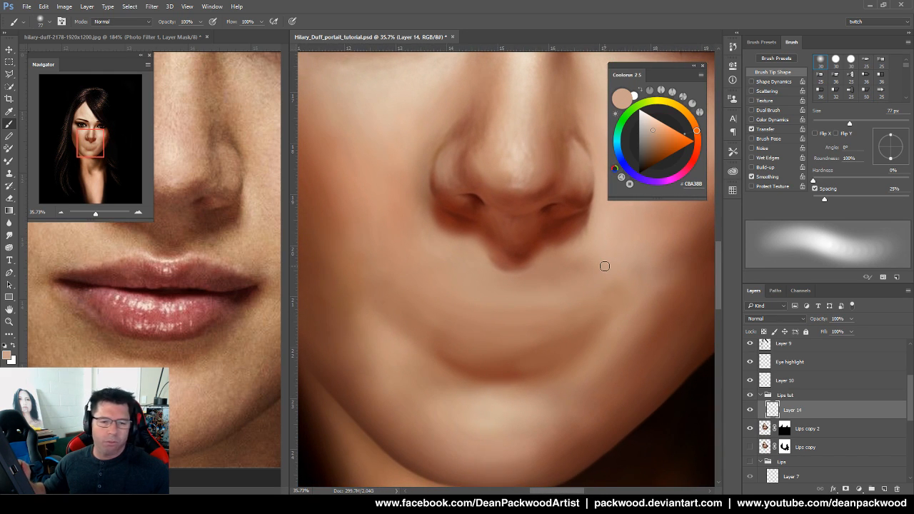
{"action": "left_click_drag", "start_coordinate": [663, 302], "coordinate": [579, 316]}
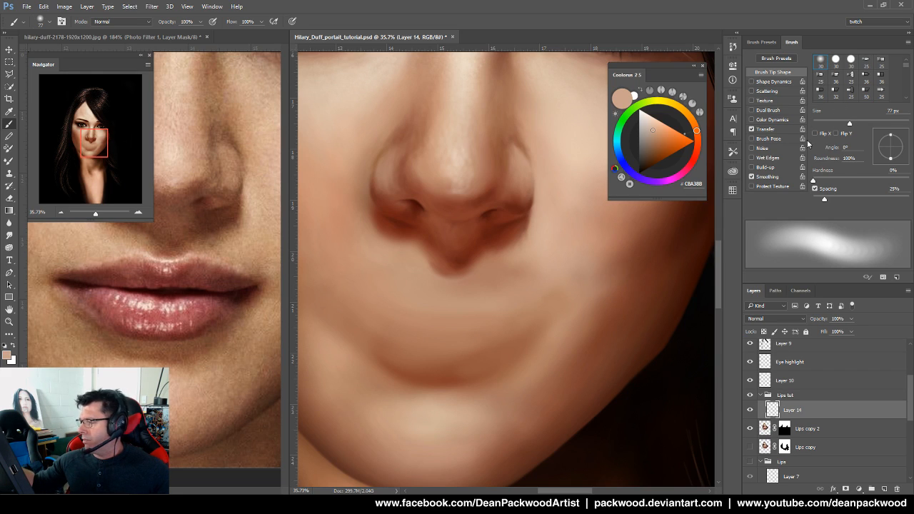
{"action": "left_click_drag", "start_coordinate": [483, 343], "coordinate": [507, 333]}
{"action": "mouse_move", "coordinate": [845, 124]}
{"action": "left_mouse_down"}
{"action": "mouse_move", "coordinate": [802, 126]}
{"action": "mouse_move", "coordinate": [813, 127]}
{"action": "left_mouse_up"}
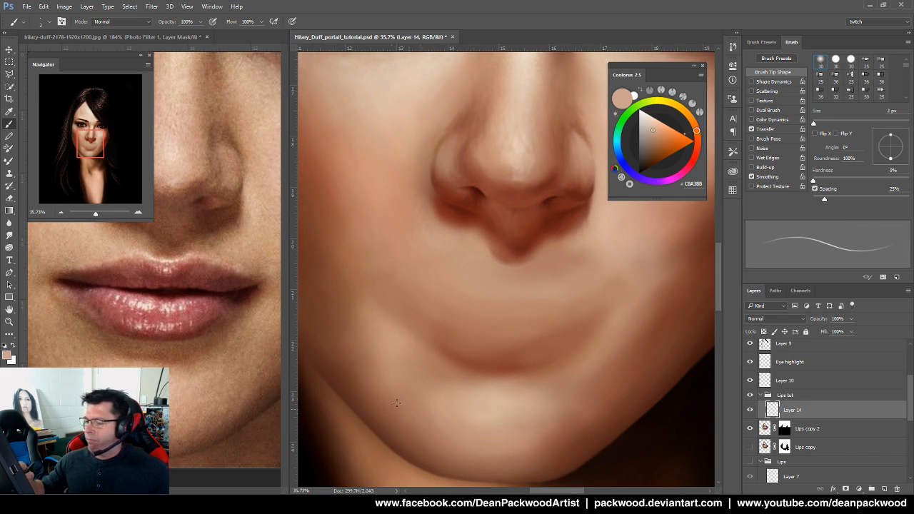
{"action": "left_click", "coordinate": [860, 122]}
{"action": "left_click", "coordinate": [872, 123]}
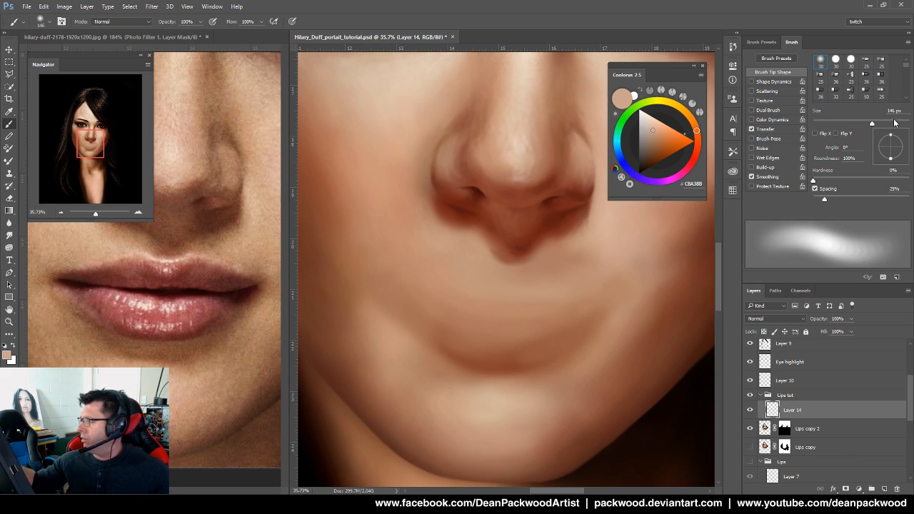
{"action": "left_click_drag", "start_coordinate": [887, 125], "coordinate": [885, 123]}
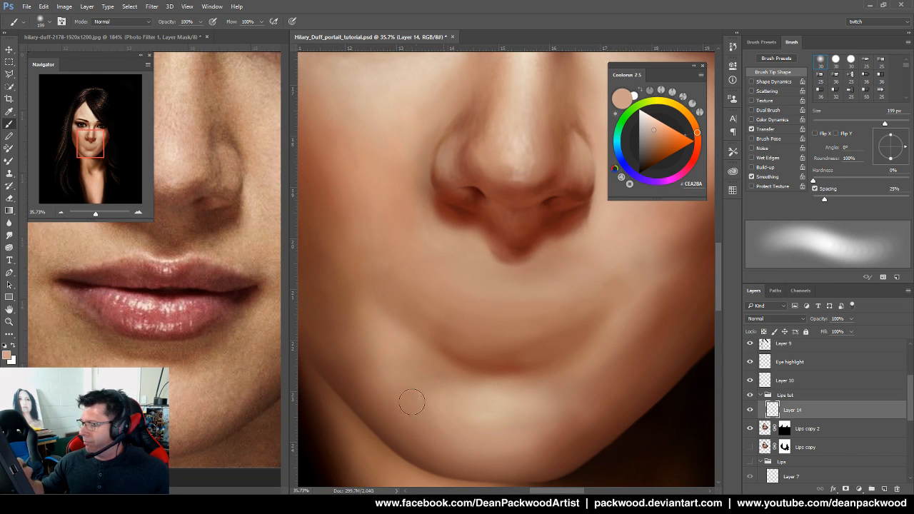
Sample several face tones, settling on the darker skin near the chin crease (AF7A60)
{"action": "left_click", "coordinate": [401, 234], "text": "alt"}
{"action": "left_click", "coordinate": [491, 276], "text": "alt"}
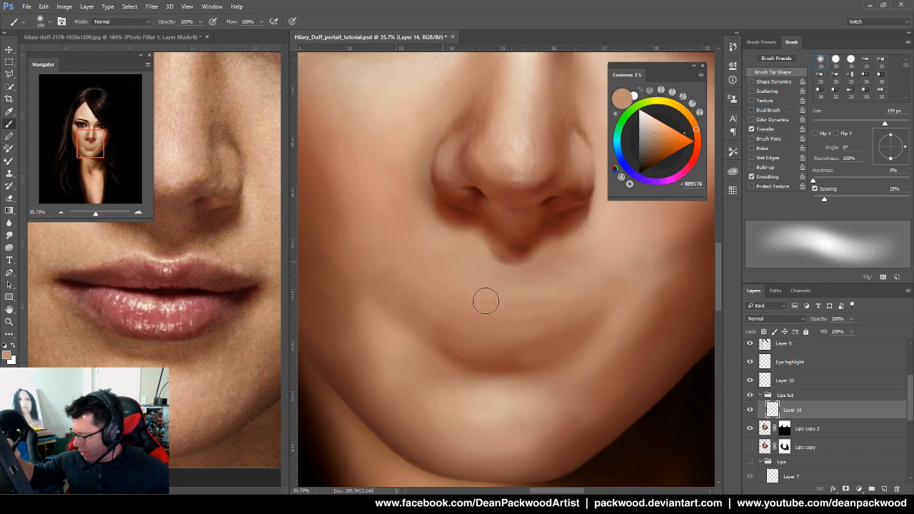
{"action": "left_click", "coordinate": [581, 277], "text": "alt"}
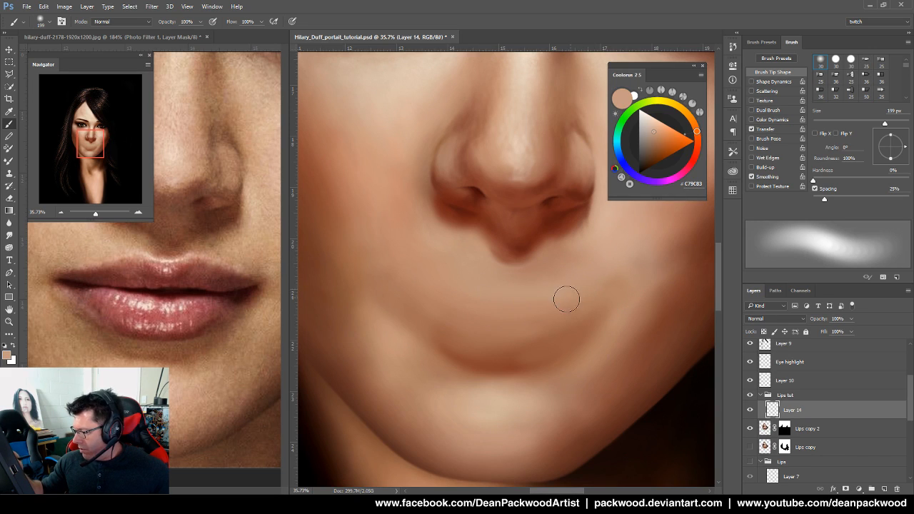
{"action": "left_click", "coordinate": [561, 349], "text": "alt"}
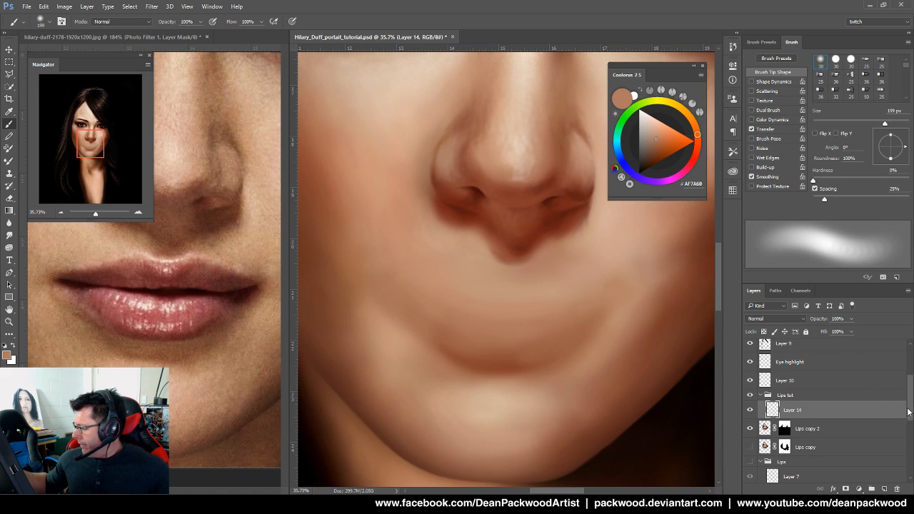
{"action": "scroll", "coordinate": [909, 412], "scroll_direction": "up", "scroll_amount": 3}
Show the Layer 1 sketch, sample white from the reference, and paint a 39 px lower-lip highlight
{"action": "left_click", "coordinate": [749, 380]}
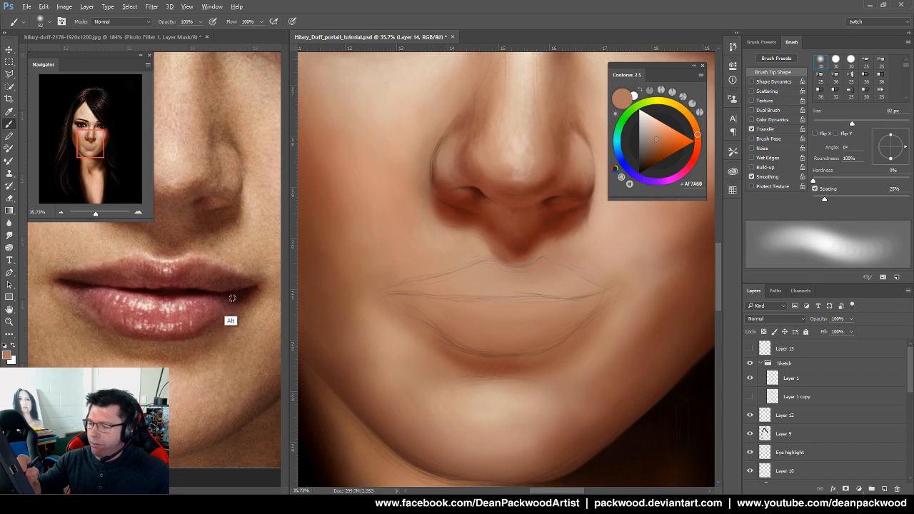
{"action": "left_click", "coordinate": [234, 294], "text": "alt"}
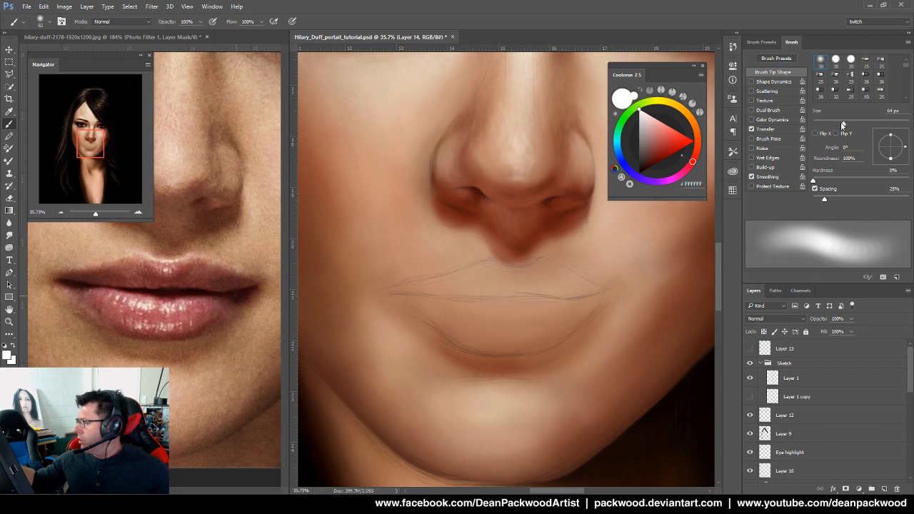
{"action": "left_click_drag", "start_coordinate": [845, 125], "coordinate": [828, 125]}
{"action": "left_click_drag", "start_coordinate": [909, 379], "coordinate": [909, 402]}
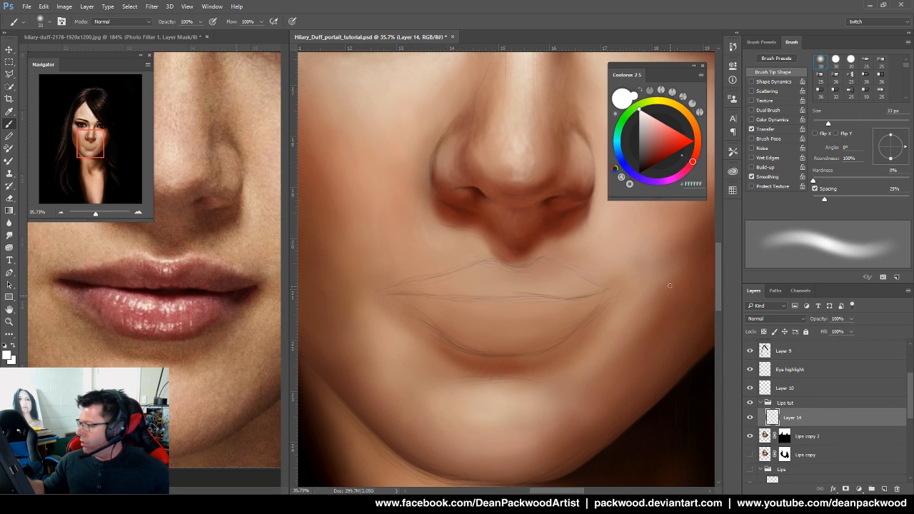
{"action": "left_click_drag", "start_coordinate": [828, 125], "coordinate": [830, 125]}
{"action": "left_click_drag", "start_coordinate": [582, 300], "coordinate": [552, 304]}
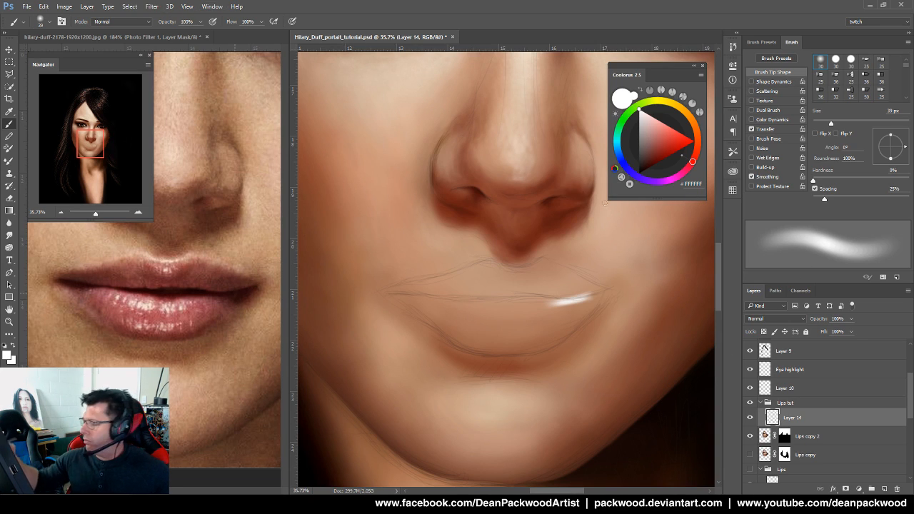
Set the Lips tut group blend mode to Normal and enlarge the white highlight on Layer 14
{"action": "left_click", "coordinate": [800, 404]}
{"action": "left_click", "coordinate": [789, 322]}
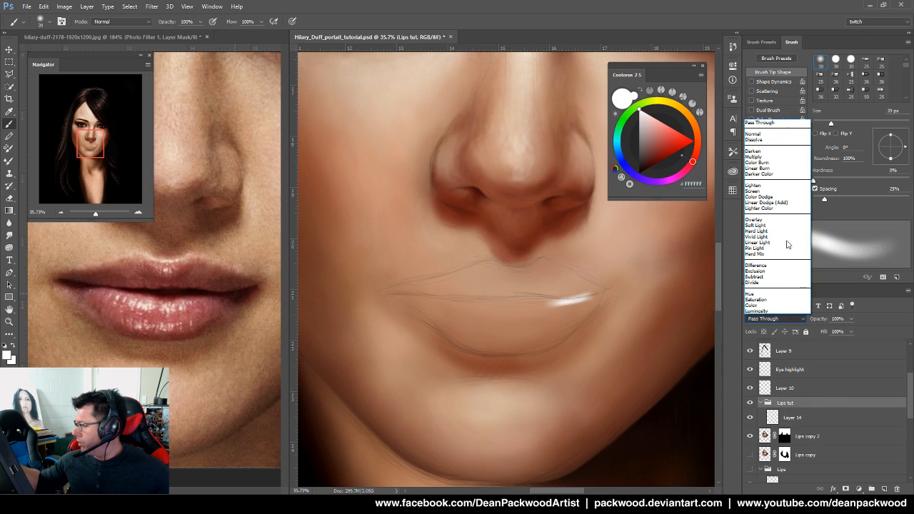
{"action": "left_click", "coordinate": [779, 131]}
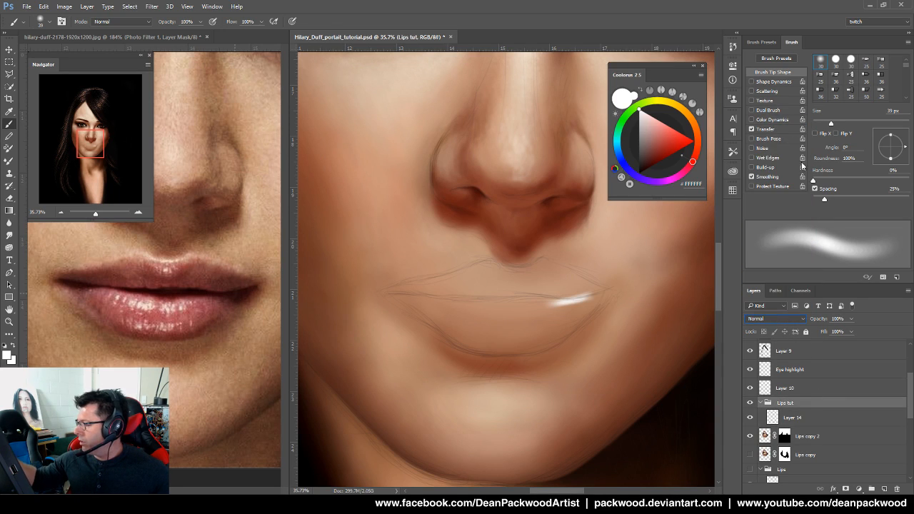
{"action": "left_click", "coordinate": [798, 421]}
{"action": "left_click_drag", "start_coordinate": [587, 284], "coordinate": [563, 318]}
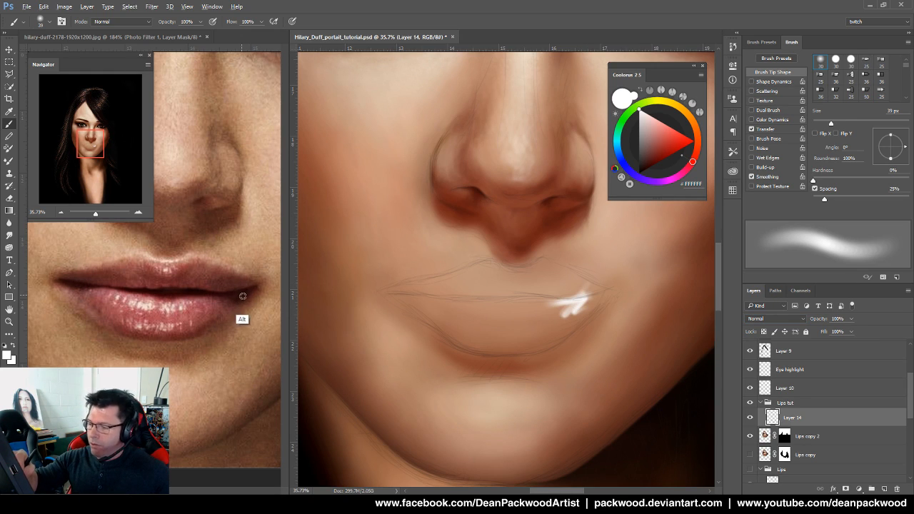
Paint dark red strokes along the lip line and left corner, then adjust the red tone
{"action": "left_click", "coordinate": [670, 154]}
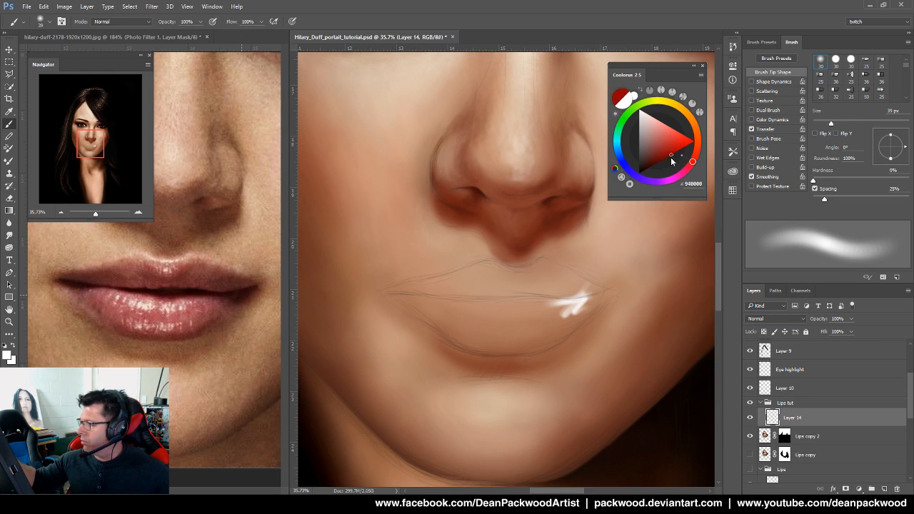
{"action": "mouse_move", "coordinate": [578, 306]}
{"action": "left_mouse_down"}
{"action": "mouse_move", "coordinate": [553, 304]}
{"action": "mouse_move", "coordinate": [594, 301]}
{"action": "mouse_move", "coordinate": [528, 307]}
{"action": "left_mouse_up"}
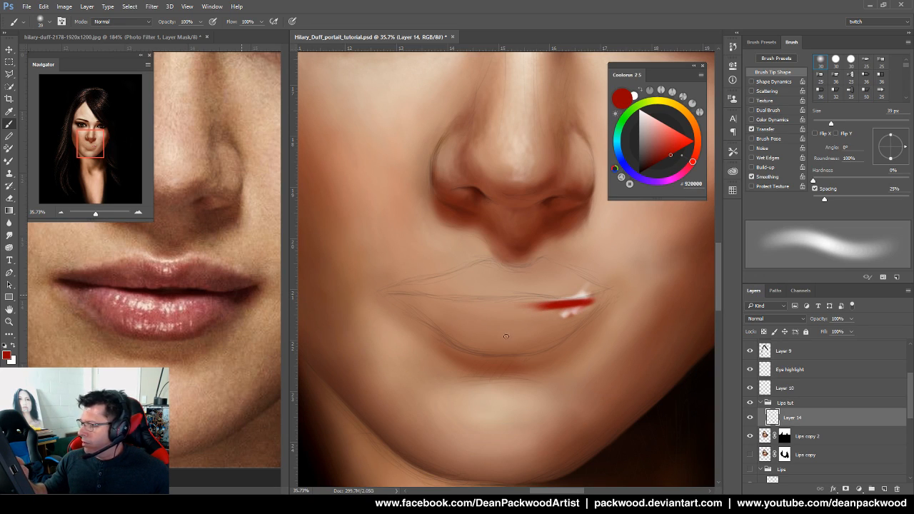
{"action": "left_click_drag", "start_coordinate": [421, 299], "coordinate": [447, 308]}
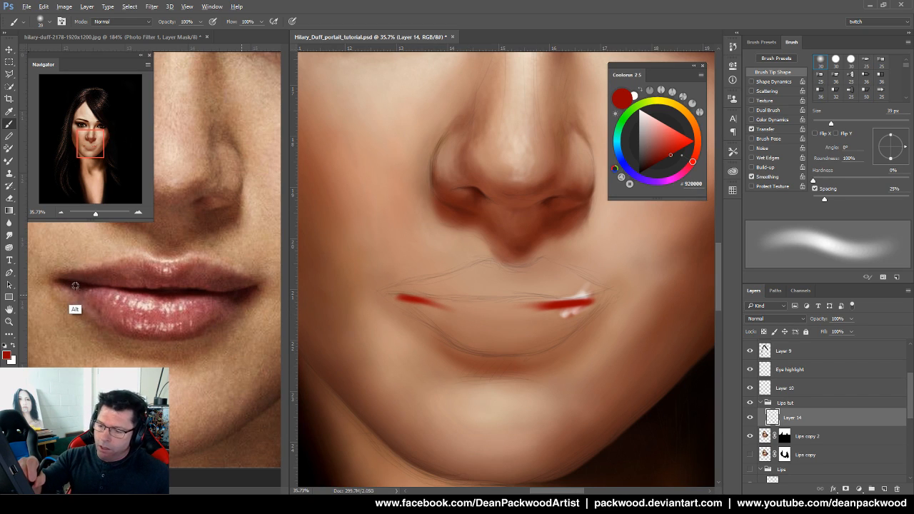
{"action": "left_click", "coordinate": [89, 309], "text": "alt"}
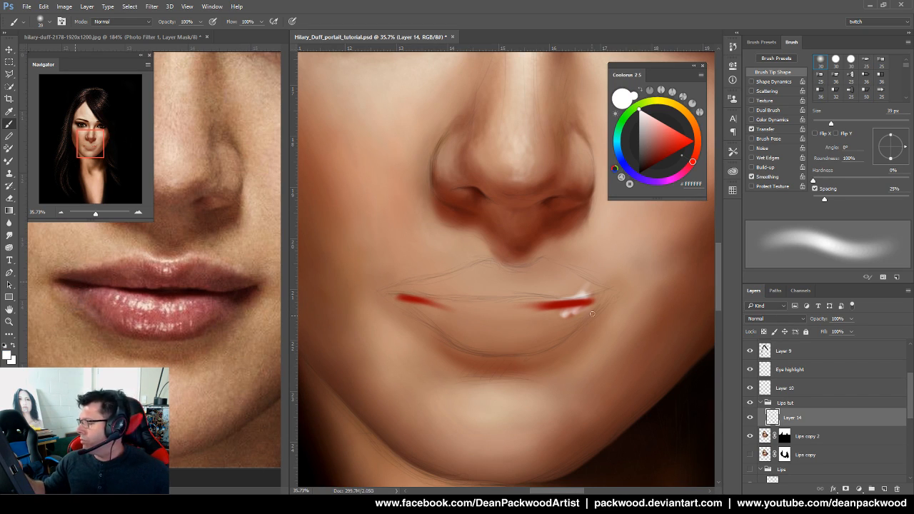
{"action": "left_click", "coordinate": [654, 165]}
{"action": "left_click", "coordinate": [656, 162]}
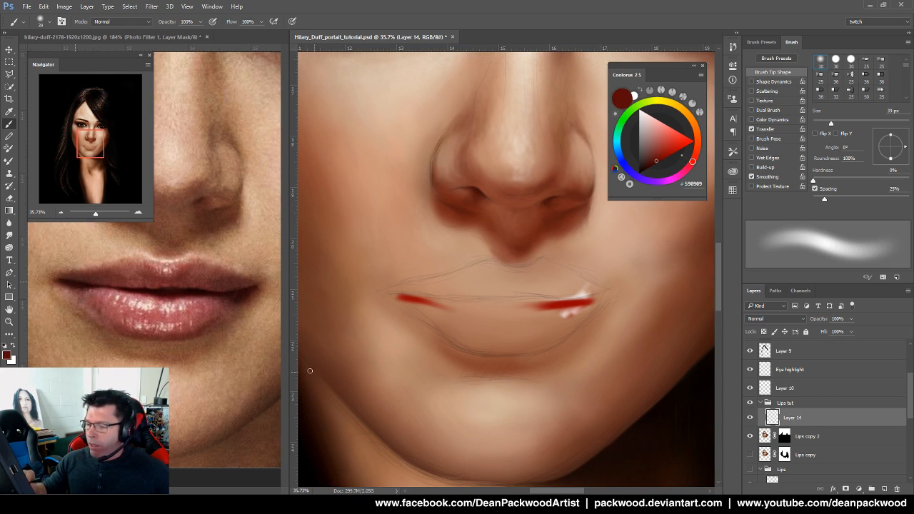
{"action": "left_click", "coordinate": [220, 293]}
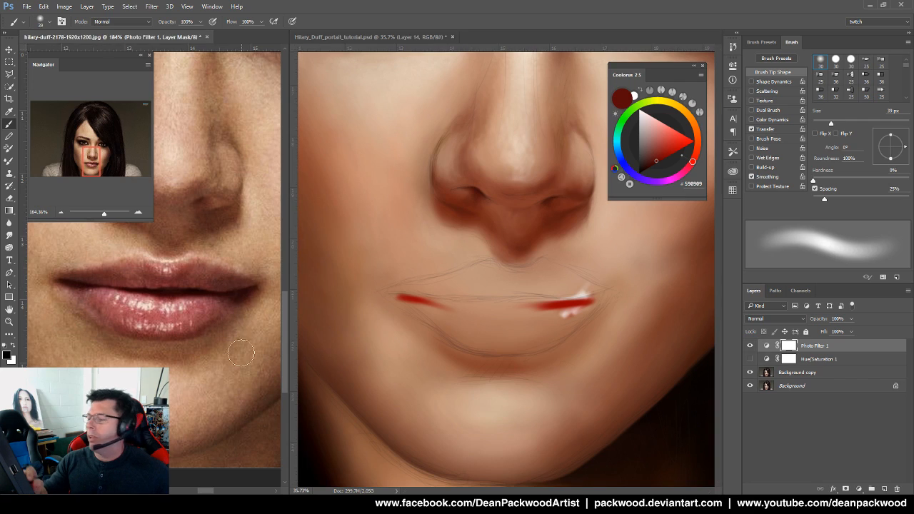
Duplicate the reference's four layers and merge them into one Photo Filter 1 copy layer
{"action": "left_click", "coordinate": [844, 388]}
{"action": "left_click", "coordinate": [851, 347], "text": "shift"}
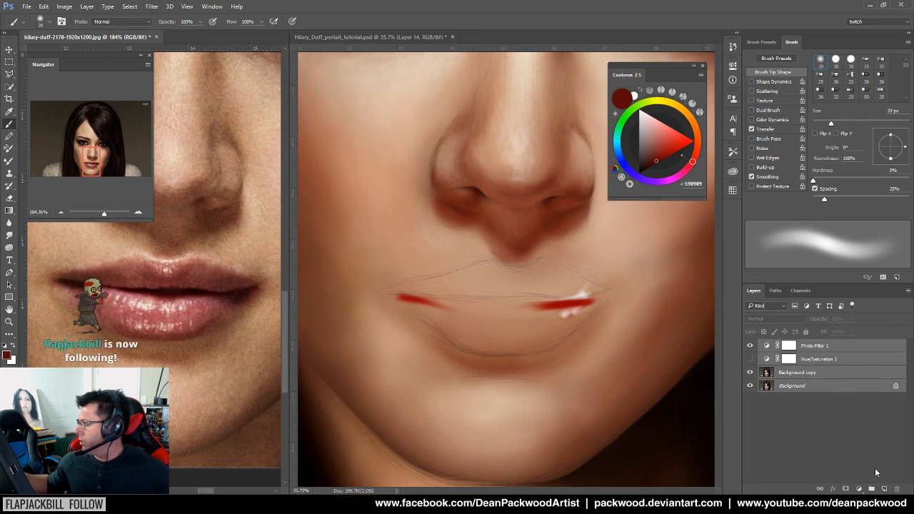
{"action": "key", "text": "ctrl+j"}
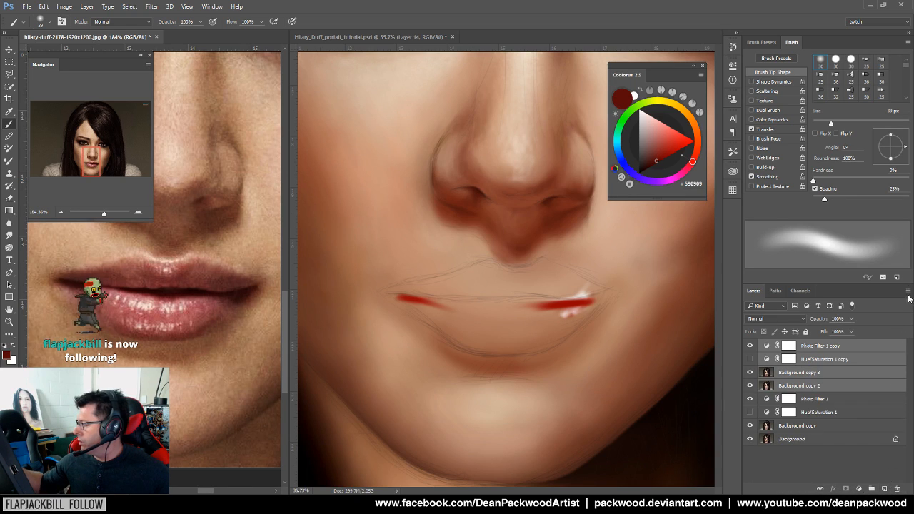
{"action": "left_click", "coordinate": [908, 291]}
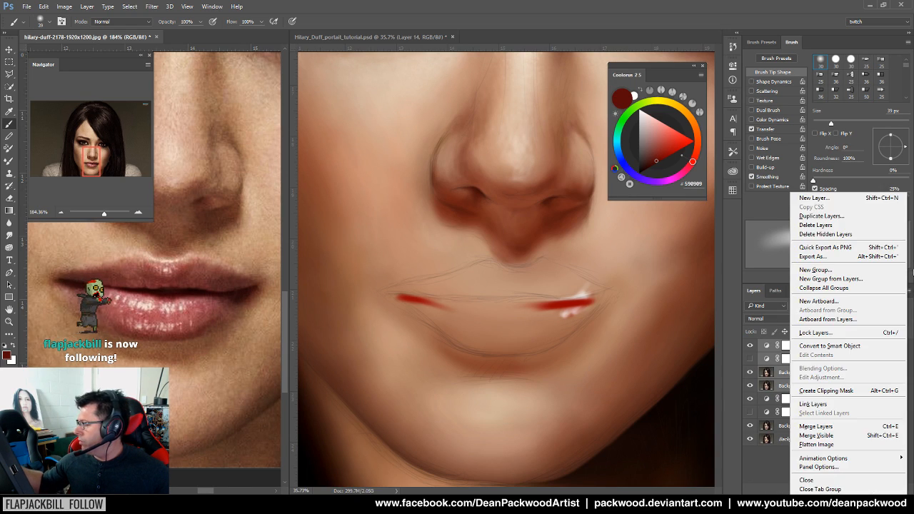
{"action": "left_click", "coordinate": [828, 426]}
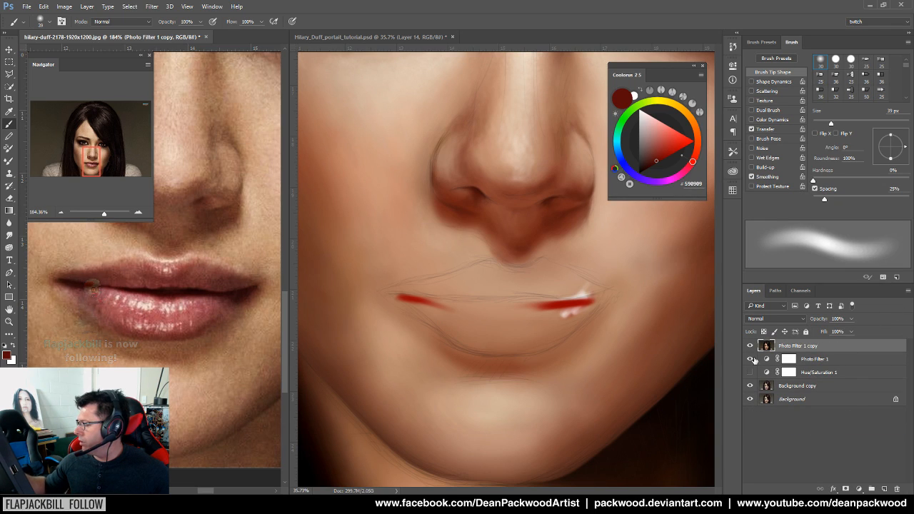
{"action": "left_click", "coordinate": [239, 294], "text": "alt"}
Darken the mouth line from both corners with near-black brown sampled from the reference
{"action": "left_click", "coordinate": [547, 301]}
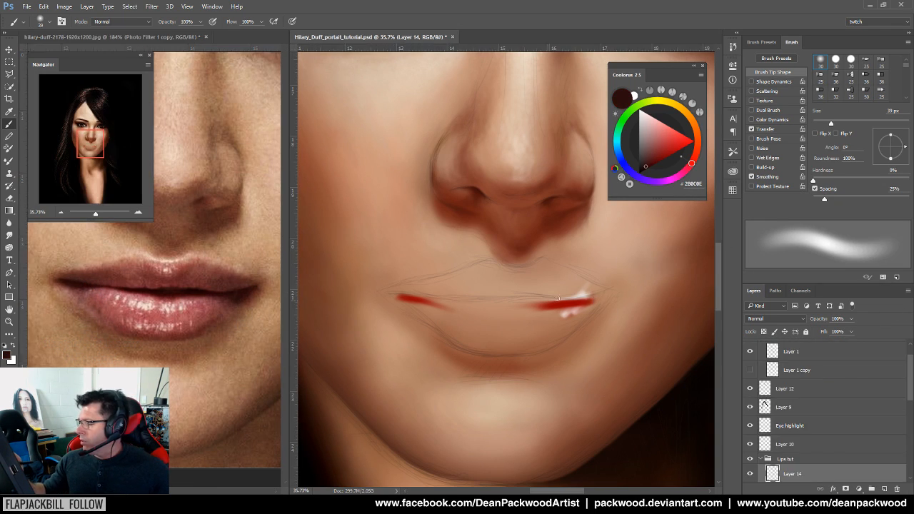
{"action": "left_click_drag", "start_coordinate": [587, 292], "coordinate": [529, 304]}
{"action": "mouse_move", "coordinate": [391, 295]}
{"action": "left_mouse_down"}
{"action": "mouse_move", "coordinate": [549, 303]}
{"action": "mouse_move", "coordinate": [459, 303]}
{"action": "mouse_move", "coordinate": [544, 301]}
{"action": "mouse_move", "coordinate": [505, 307]}
{"action": "mouse_move", "coordinate": [468, 305]}
{"action": "mouse_move", "coordinate": [577, 298]}
{"action": "left_mouse_up"}
{"action": "left_click", "coordinate": [168, 292], "text": "alt"}
{"action": "left_click_drag", "start_coordinate": [479, 305], "coordinate": [593, 300]}
{"action": "mouse_move", "coordinate": [586, 306]}
{"action": "left_mouse_down"}
{"action": "mouse_move", "coordinate": [494, 315]}
{"action": "mouse_move", "coordinate": [542, 305]}
{"action": "mouse_move", "coordinate": [412, 297]}
{"action": "mouse_move", "coordinate": [543, 305]}
{"action": "mouse_move", "coordinate": [423, 308]}
{"action": "left_mouse_up"}
With a larger brush, paint the lower-lip shadow and fill the upper lip in red-brown
{"action": "left_click", "coordinate": [265, 330], "text": "alt"}
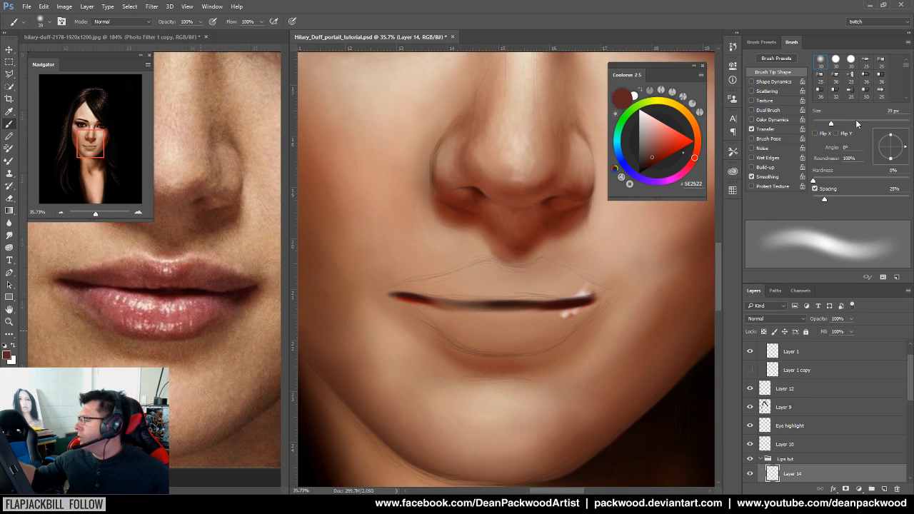
{"action": "left_click", "coordinate": [854, 123]}
{"action": "mouse_move", "coordinate": [425, 314]}
{"action": "left_mouse_down"}
{"action": "mouse_move", "coordinate": [498, 346]}
{"action": "mouse_move", "coordinate": [445, 329]}
{"action": "mouse_move", "coordinate": [506, 340]}
{"action": "mouse_move", "coordinate": [517, 339]}
{"action": "mouse_move", "coordinate": [468, 321]}
{"action": "mouse_move", "coordinate": [541, 331]}
{"action": "mouse_move", "coordinate": [461, 322]}
{"action": "mouse_move", "coordinate": [557, 325]}
{"action": "mouse_move", "coordinate": [495, 338]}
{"action": "mouse_move", "coordinate": [572, 322]}
{"action": "mouse_move", "coordinate": [506, 341]}
{"action": "mouse_move", "coordinate": [569, 322]}
{"action": "mouse_move", "coordinate": [475, 322]}
{"action": "mouse_move", "coordinate": [566, 319]}
{"action": "mouse_move", "coordinate": [497, 279]}
{"action": "mouse_move", "coordinate": [425, 293]}
{"action": "mouse_move", "coordinate": [488, 265]}
{"action": "mouse_move", "coordinate": [394, 291]}
{"action": "mouse_move", "coordinate": [531, 284]}
{"action": "mouse_move", "coordinate": [480, 285]}
{"action": "mouse_move", "coordinate": [524, 292]}
{"action": "mouse_move", "coordinate": [487, 270]}
{"action": "mouse_move", "coordinate": [517, 284]}
{"action": "mouse_move", "coordinate": [498, 271]}
{"action": "mouse_move", "coordinate": [566, 269]}
{"action": "mouse_move", "coordinate": [554, 257]}
{"action": "mouse_move", "coordinate": [508, 283]}
{"action": "left_mouse_up"}
{"action": "mouse_move", "coordinate": [552, 271]}
{"action": "left_mouse_down"}
{"action": "mouse_move", "coordinate": [450, 287]}
{"action": "mouse_move", "coordinate": [574, 285]}
{"action": "mouse_move", "coordinate": [510, 296]}
{"action": "mouse_move", "coordinate": [561, 284]}
{"action": "mouse_move", "coordinate": [528, 282]}
{"action": "mouse_move", "coordinate": [590, 296]}
{"action": "mouse_move", "coordinate": [568, 281]}
{"action": "mouse_move", "coordinate": [602, 294]}
{"action": "mouse_move", "coordinate": [611, 316]}
{"action": "mouse_move", "coordinate": [588, 305]}
{"action": "mouse_move", "coordinate": [483, 297]}
{"action": "left_mouse_up"}
{"action": "left_click", "coordinate": [232, 282], "text": "alt"}
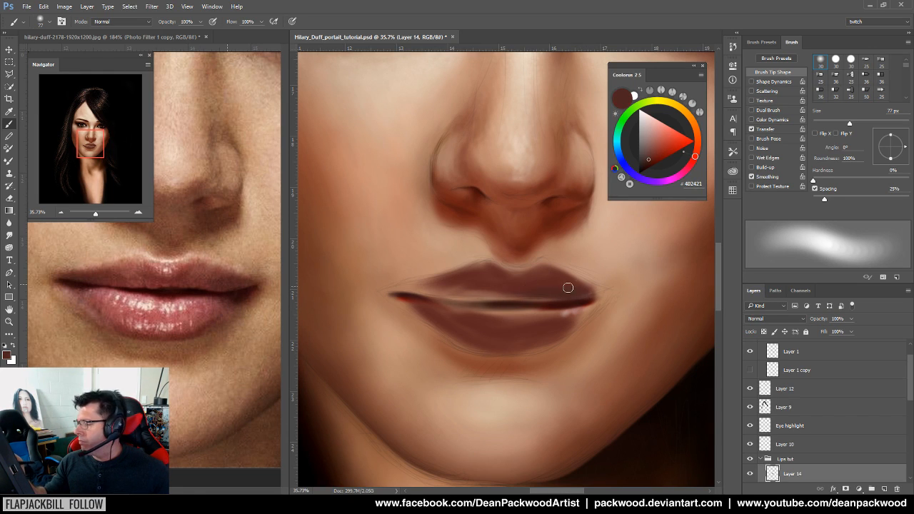
Darken the left lip corner and the parting between the lips with near-black reference tones
{"action": "left_click", "coordinate": [86, 277], "text": "alt"}
{"action": "mouse_move", "coordinate": [396, 290]}
{"action": "left_mouse_down"}
{"action": "mouse_move", "coordinate": [481, 295]}
{"action": "mouse_move", "coordinate": [418, 293]}
{"action": "mouse_move", "coordinate": [478, 282]}
{"action": "mouse_move", "coordinate": [457, 275]}
{"action": "mouse_move", "coordinate": [473, 284]}
{"action": "mouse_move", "coordinate": [414, 290]}
{"action": "mouse_move", "coordinate": [484, 287]}
{"action": "mouse_move", "coordinate": [448, 297]}
{"action": "mouse_move", "coordinate": [465, 284]}
{"action": "mouse_move", "coordinate": [514, 298]}
{"action": "left_mouse_up"}
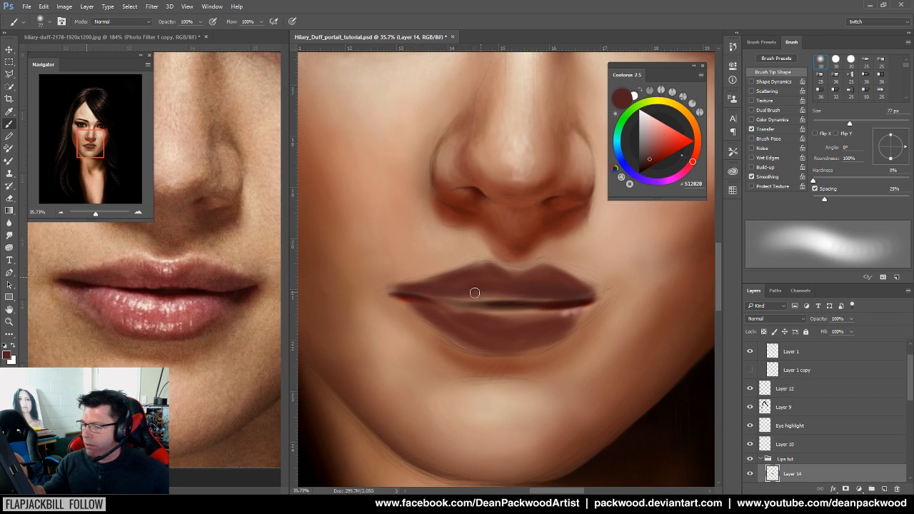
{"action": "left_click", "coordinate": [136, 292], "text": "alt"}
{"action": "left_click", "coordinate": [153, 292], "text": "alt"}
{"action": "left_click_drag", "start_coordinate": [436, 296], "coordinate": [525, 300]}
{"action": "mouse_move", "coordinate": [431, 302]}
{"action": "left_mouse_down"}
{"action": "mouse_move", "coordinate": [558, 301]}
{"action": "mouse_move", "coordinate": [416, 295]}
{"action": "mouse_move", "coordinate": [578, 299]}
{"action": "mouse_move", "coordinate": [416, 299]}
{"action": "mouse_move", "coordinate": [469, 329]}
{"action": "mouse_move", "coordinate": [467, 309]}
{"action": "mouse_move", "coordinate": [577, 302]}
{"action": "left_mouse_up"}
Sample reference lip browns and paint over the light spots at the right lip corner
{"action": "left_click", "coordinate": [198, 330], "text": "alt"}
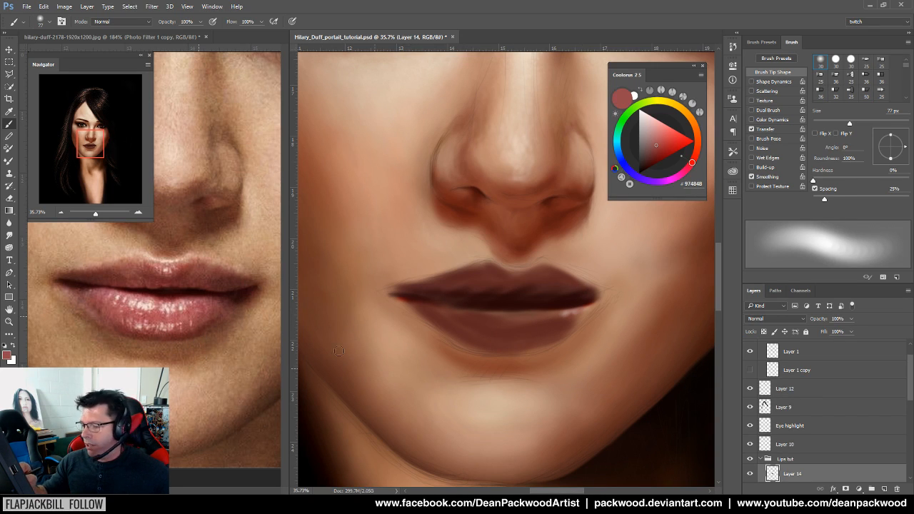
{"action": "left_click", "coordinate": [206, 344], "text": "alt"}
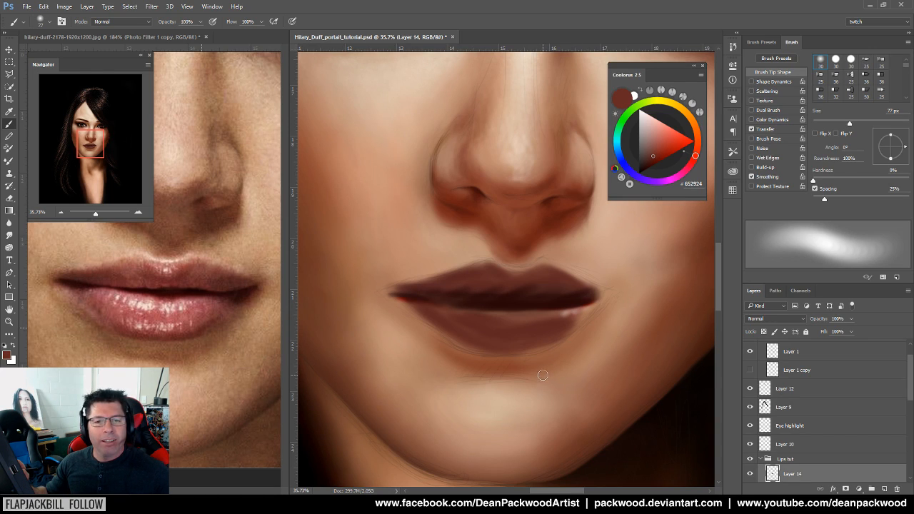
{"action": "left_click", "coordinate": [556, 331], "text": "alt"}
{"action": "left_click_drag", "start_coordinate": [588, 304], "coordinate": [566, 314]}
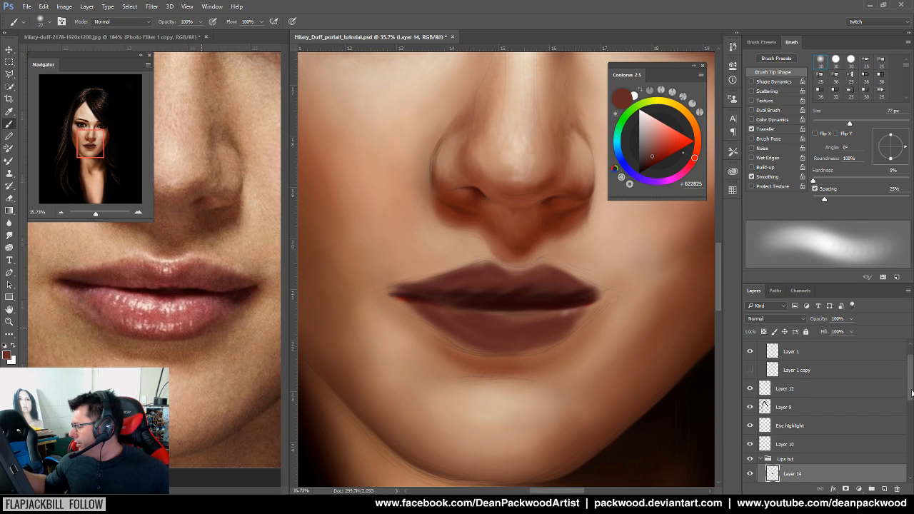
{"action": "scroll", "coordinate": [901, 400], "scroll_direction": "down", "scroll_amount": 5}
{"action": "scroll", "coordinate": [903, 449], "scroll_direction": "up", "scroll_amount": 4}
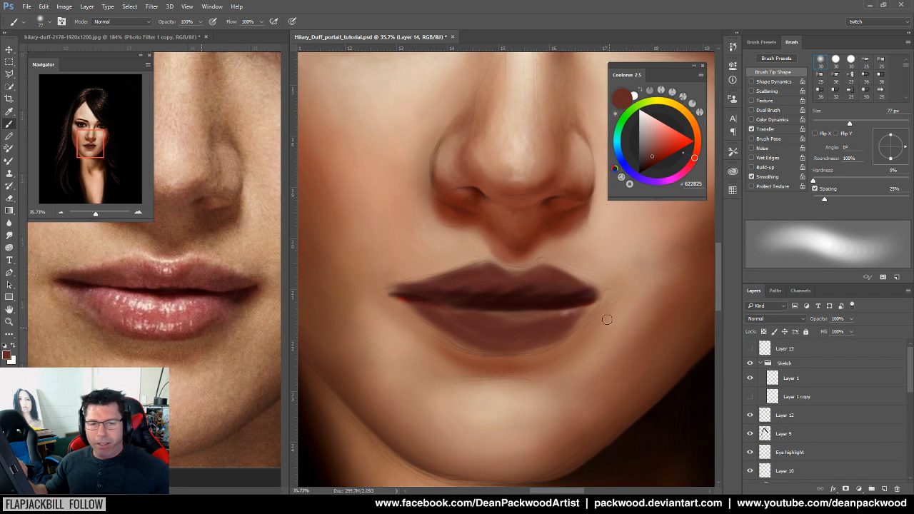
Soften the lower lip's upper edge with a warmer brown, then zoom in close on the lips
{"action": "left_click", "coordinate": [426, 304], "text": "alt"}
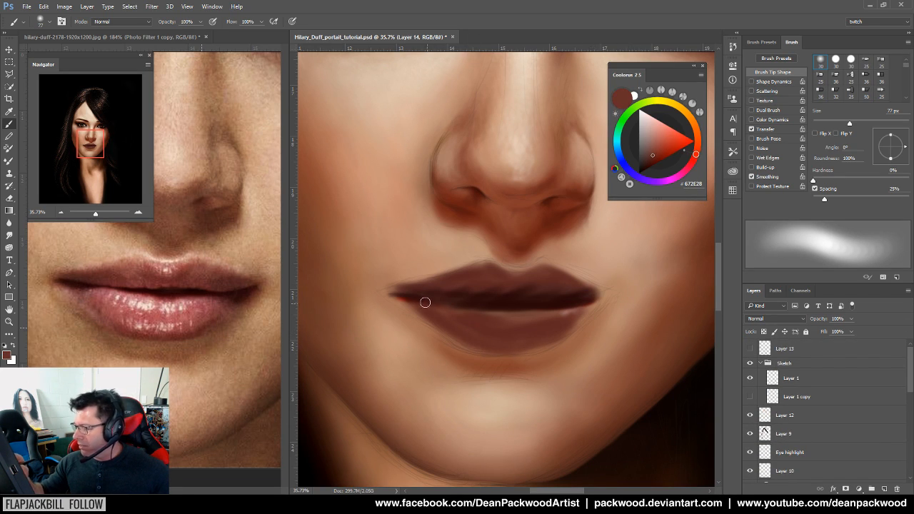
{"action": "left_click_drag", "start_coordinate": [523, 320], "coordinate": [552, 315]}
{"action": "left_click", "coordinate": [563, 344], "text": "alt"}
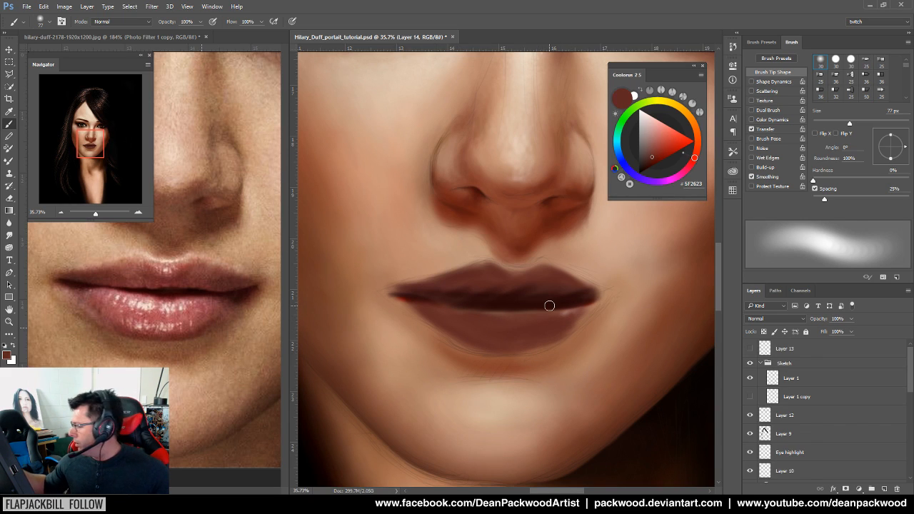
{"action": "left_click_drag", "start_coordinate": [911, 369], "coordinate": [899, 255]}
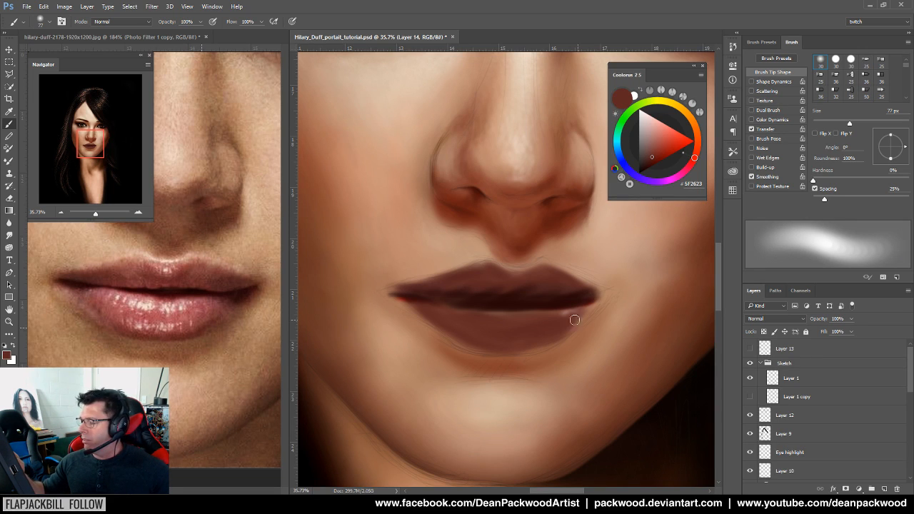
{"action": "left_click_drag", "start_coordinate": [560, 324], "coordinate": [633, 314]}
{"action": "mouse_move", "coordinate": [560, 323]}
{"action": "left_mouse_down"}
{"action": "mouse_move", "coordinate": [612, 306]}
{"action": "mouse_move", "coordinate": [452, 390]}
{"action": "left_mouse_up"}
Sample pinks from the reference lips and paint soft highlights across the lower lip
{"action": "left_click", "coordinate": [506, 408], "text": "alt"}
{"action": "mouse_move", "coordinate": [604, 359]}
{"action": "left_mouse_down"}
{"action": "mouse_move", "coordinate": [515, 395]}
{"action": "mouse_move", "coordinate": [435, 396]}
{"action": "left_mouse_up"}
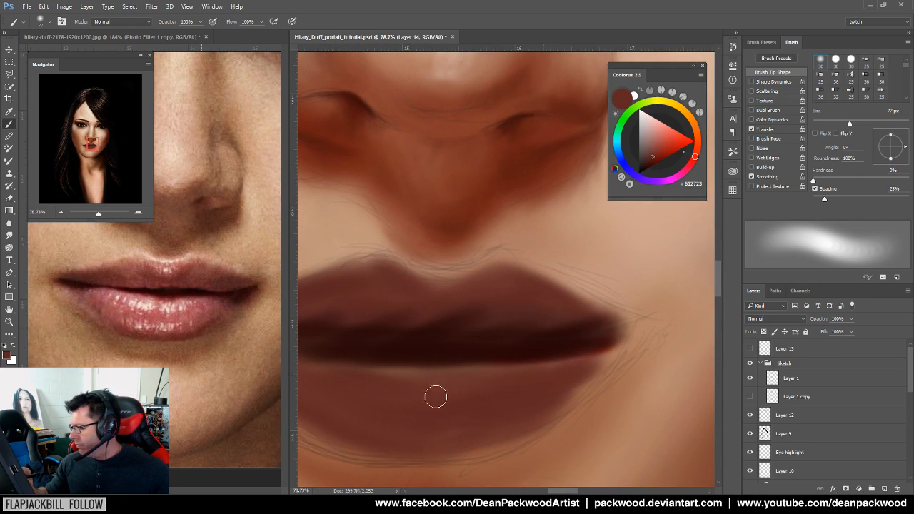
{"action": "left_click_drag", "start_coordinate": [506, 407], "coordinate": [635, 399]}
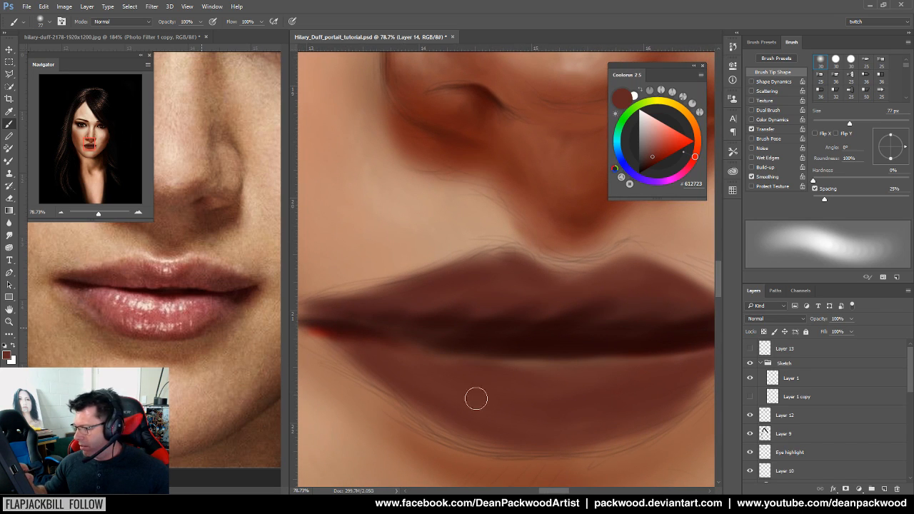
{"action": "left_click", "coordinate": [144, 305], "text": "alt"}
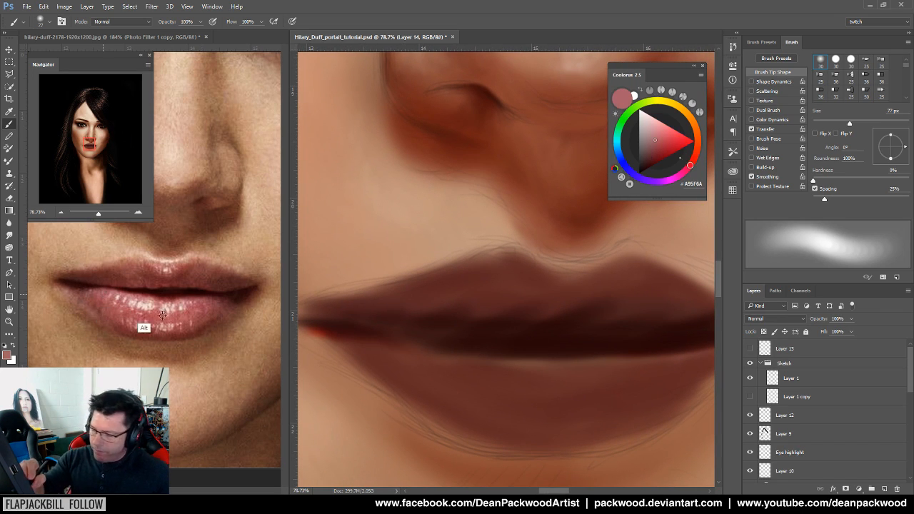
{"action": "mouse_move", "coordinate": [381, 345]}
{"action": "left_mouse_down"}
{"action": "mouse_move", "coordinate": [555, 381]}
{"action": "mouse_move", "coordinate": [374, 352]}
{"action": "mouse_move", "coordinate": [536, 379]}
{"action": "mouse_move", "coordinate": [481, 375]}
{"action": "mouse_move", "coordinate": [576, 408]}
{"action": "mouse_move", "coordinate": [403, 372]}
{"action": "mouse_move", "coordinate": [544, 406]}
{"action": "left_mouse_up"}
{"action": "left_click", "coordinate": [197, 335], "text": "alt"}
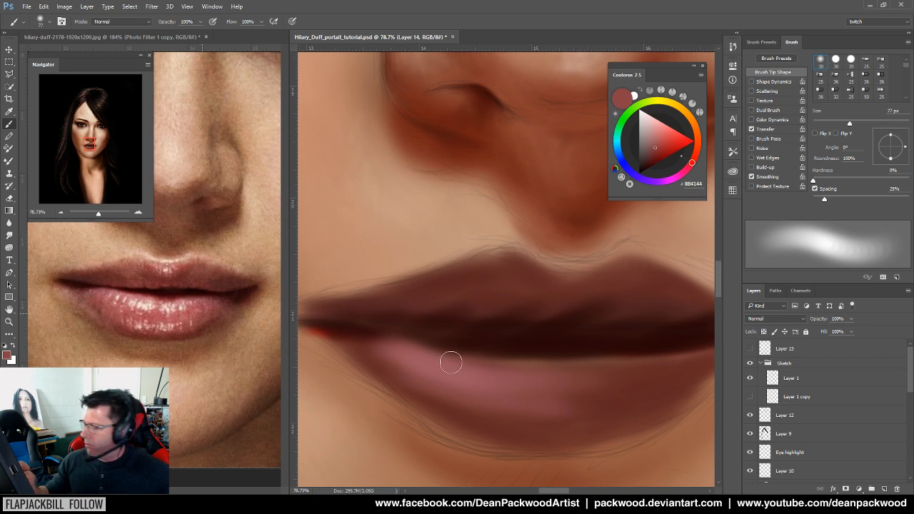
{"action": "mouse_move", "coordinate": [673, 381]}
{"action": "left_mouse_down"}
{"action": "mouse_move", "coordinate": [543, 387]}
{"action": "mouse_move", "coordinate": [425, 406]}
{"action": "left_mouse_up"}
{"action": "left_click_drag", "start_coordinate": [546, 388], "coordinate": [451, 415]}
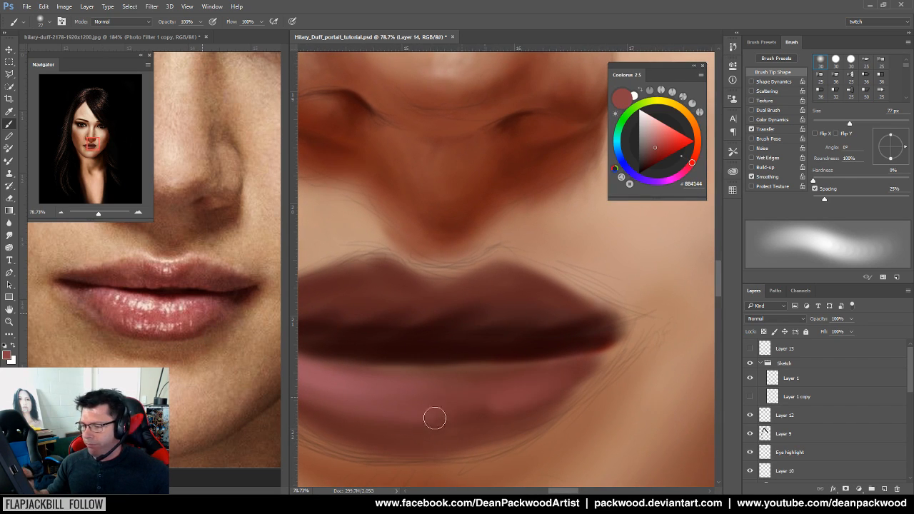
Sample dark browns and a near-black from the reference and darken the lips' right corner
{"action": "left_click", "coordinate": [194, 303], "text": "alt"}
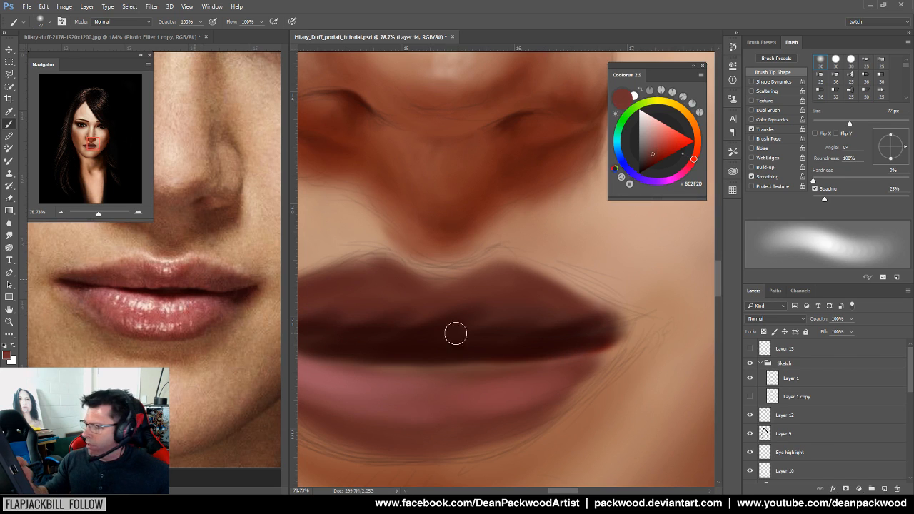
{"action": "left_click_drag", "start_coordinate": [552, 322], "coordinate": [626, 387]}
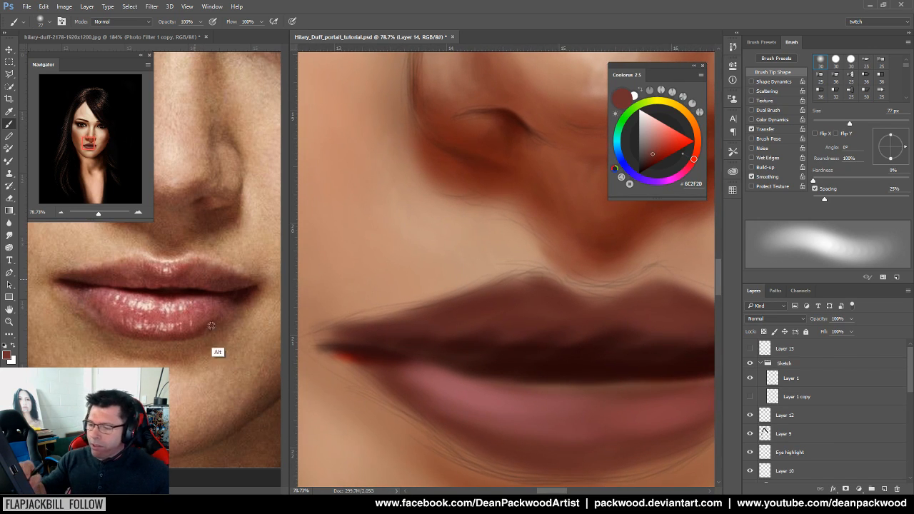
{"action": "left_click", "coordinate": [93, 296], "text": "alt"}
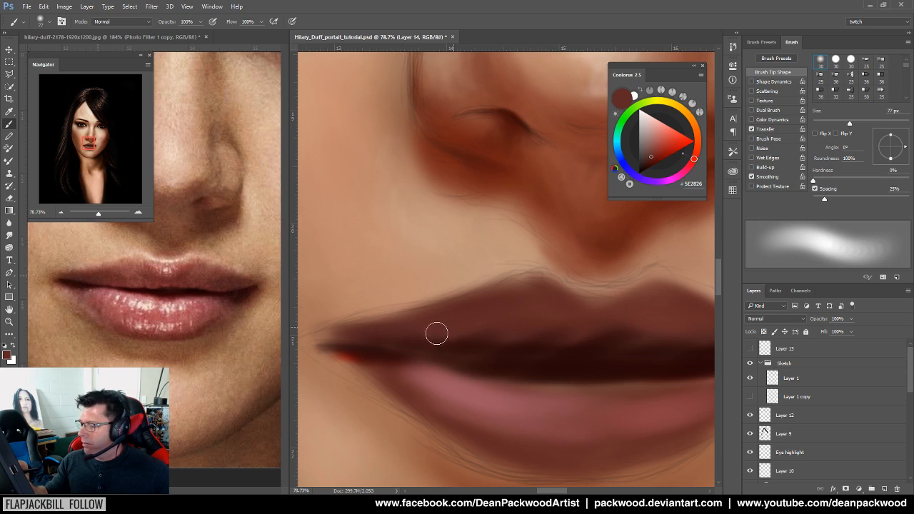
{"action": "left_click_drag", "start_coordinate": [583, 359], "coordinate": [468, 403]}
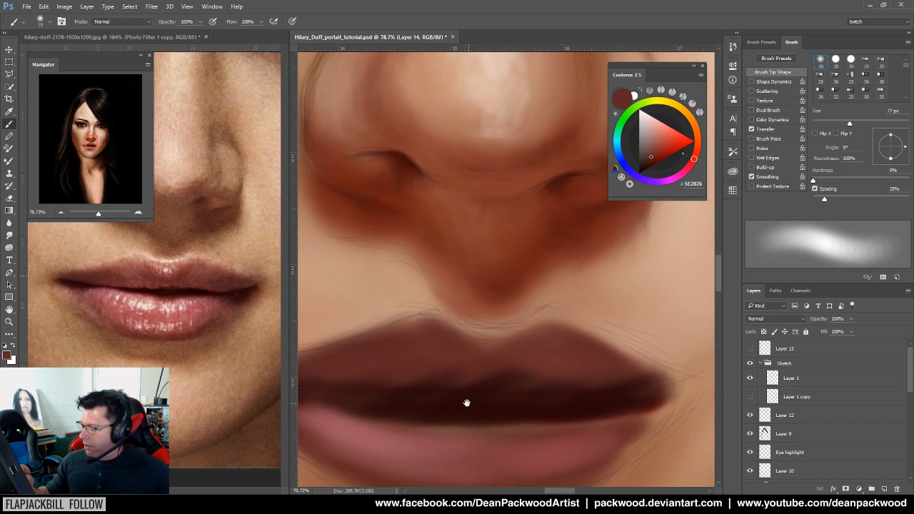
{"action": "left_click", "coordinate": [213, 322], "text": "alt"}
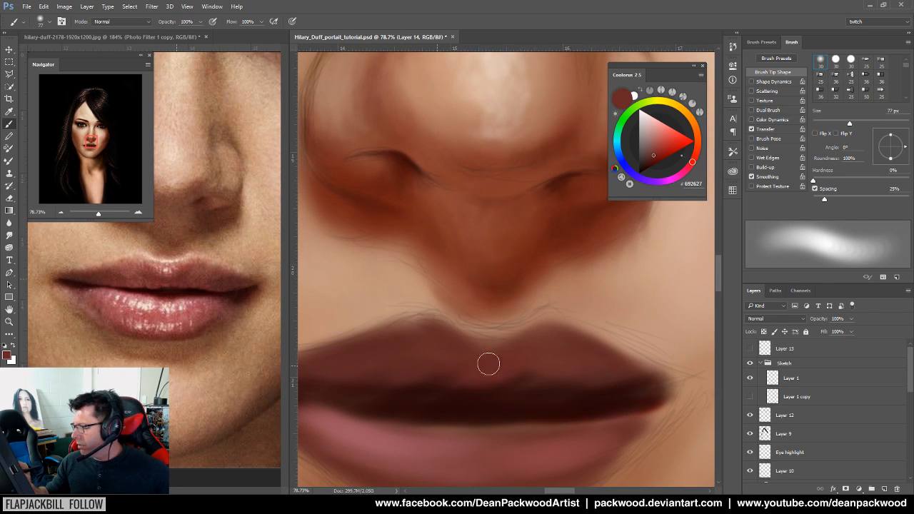
{"action": "left_click", "coordinate": [194, 290], "text": "alt"}
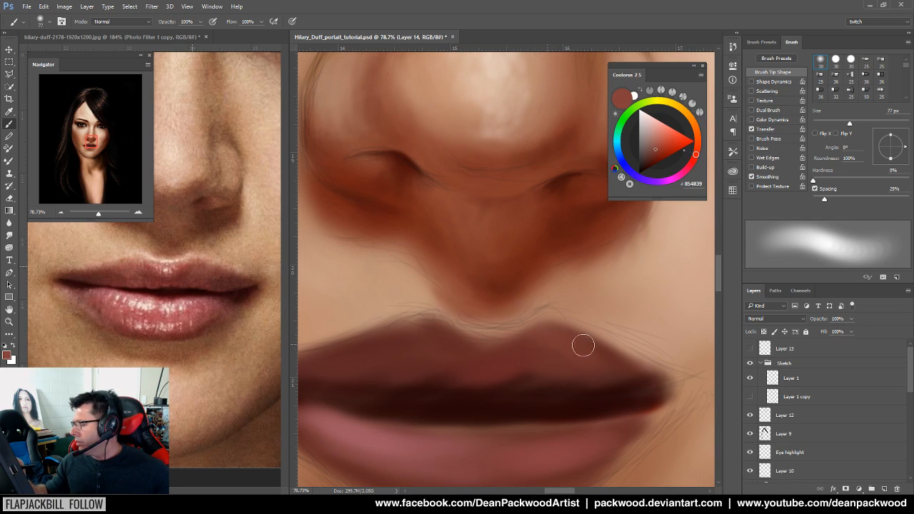
{"action": "left_click_drag", "start_coordinate": [577, 437], "coordinate": [588, 356]}
{"action": "left_click", "coordinate": [184, 338], "text": "alt"}
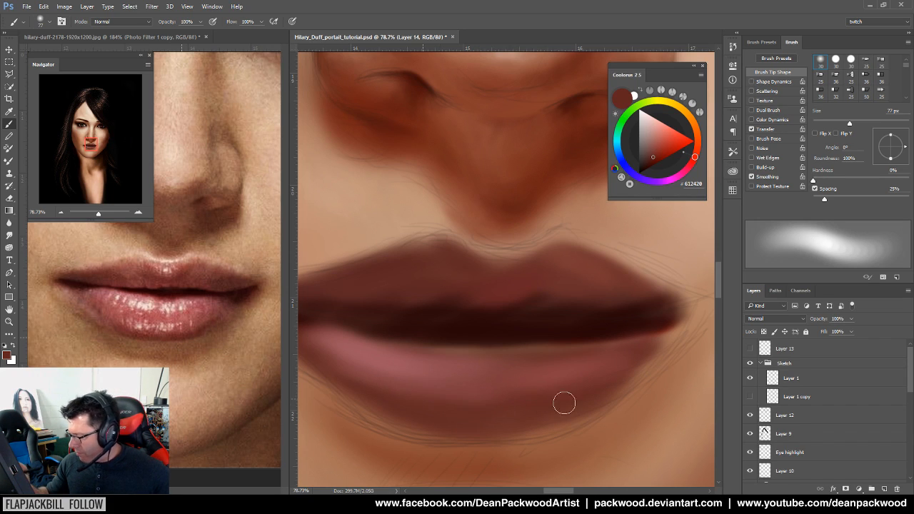
{"action": "left_click_drag", "start_coordinate": [580, 377], "coordinate": [503, 398]}
{"action": "left_click", "coordinate": [242, 316], "text": "alt"}
{"action": "left_click_drag", "start_coordinate": [576, 332], "coordinate": [561, 342]}
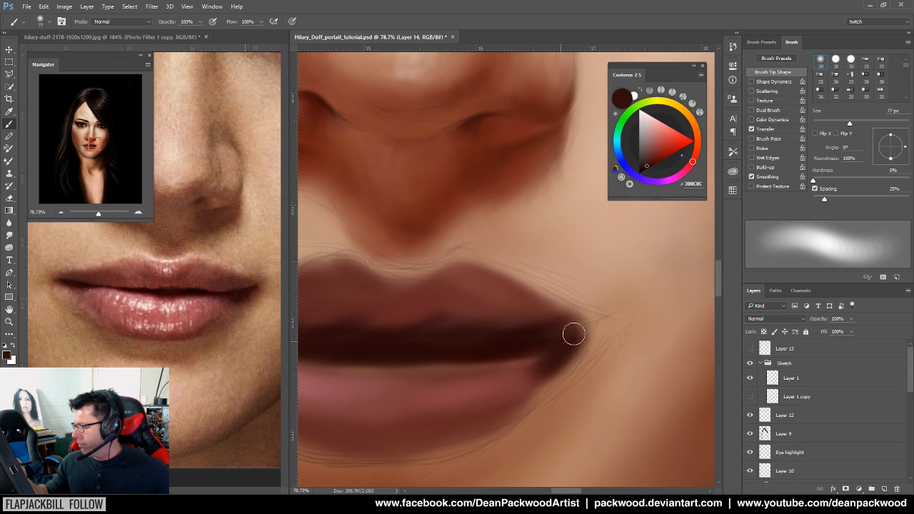
{"action": "left_click_drag", "start_coordinate": [554, 374], "coordinate": [510, 404]}
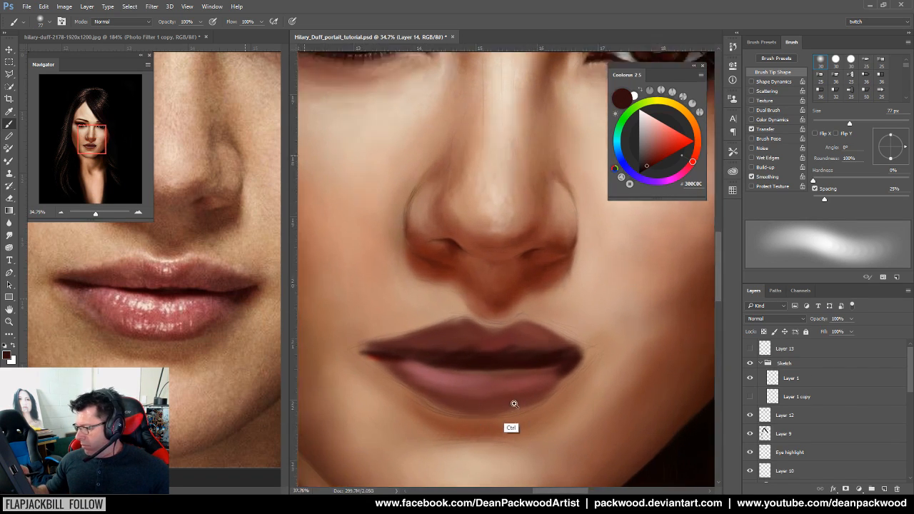
Toggle the Layer 1 and Layer 1 copy sketch lines to compare, leaving Layer 1 copy hidden
{"action": "left_click", "coordinate": [510, 404]}
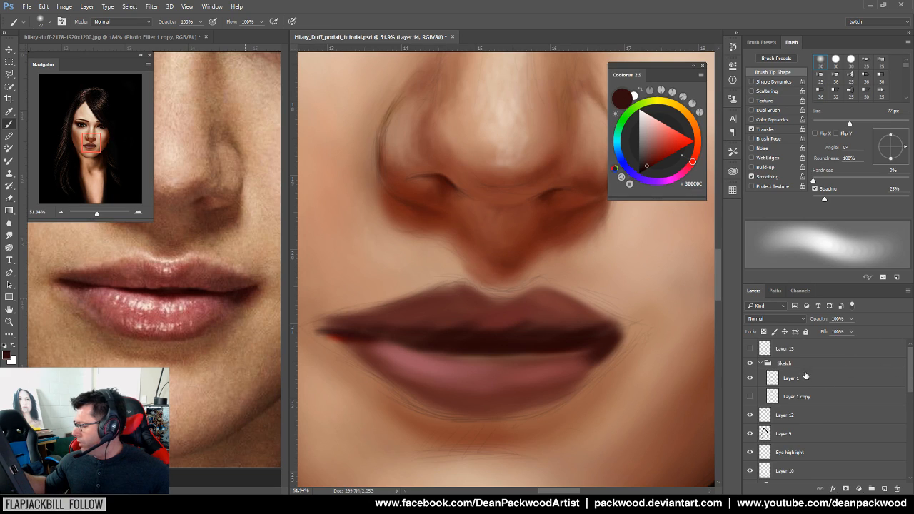
{"action": "left_click", "coordinate": [806, 374]}
{"action": "left_click", "coordinate": [748, 381]}
{"action": "left_click", "coordinate": [749, 399]}
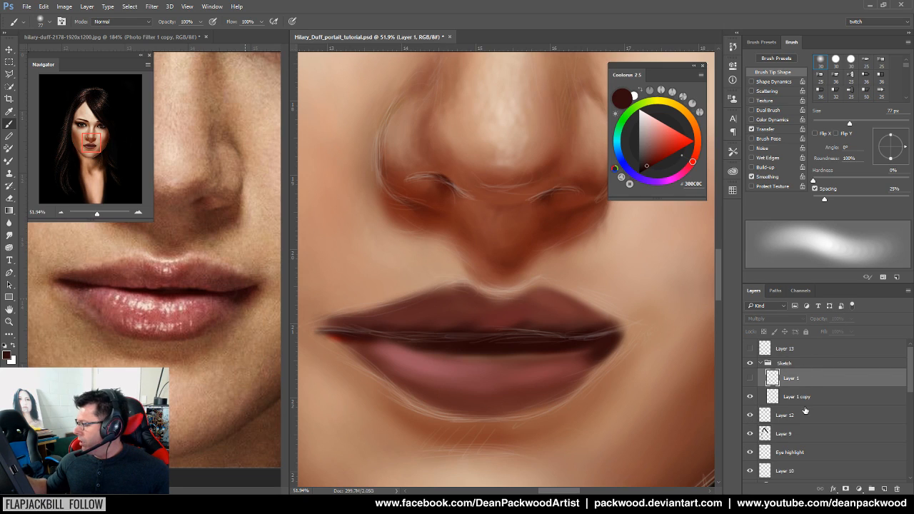
{"action": "left_click", "coordinate": [804, 400]}
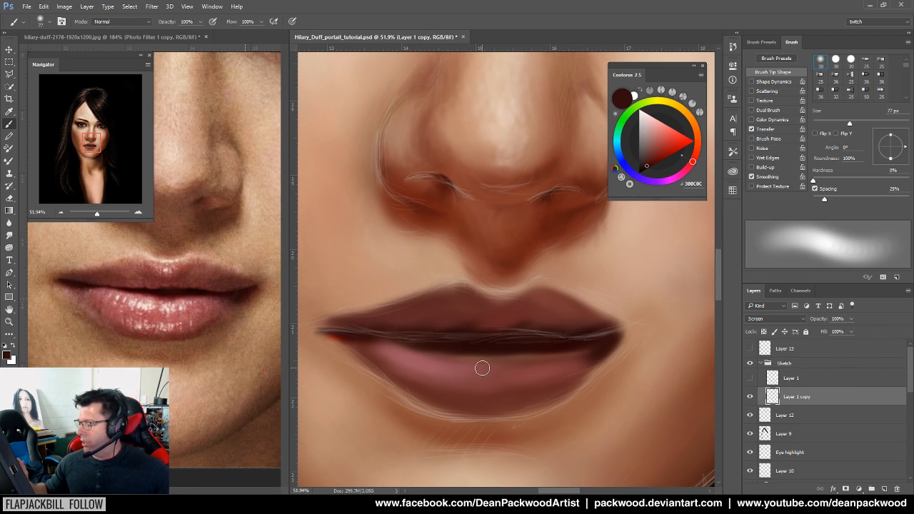
{"action": "left_click_drag", "start_coordinate": [615, 375], "coordinate": [528, 400]}
{"action": "left_click_drag", "start_coordinate": [514, 214], "coordinate": [593, 372]}
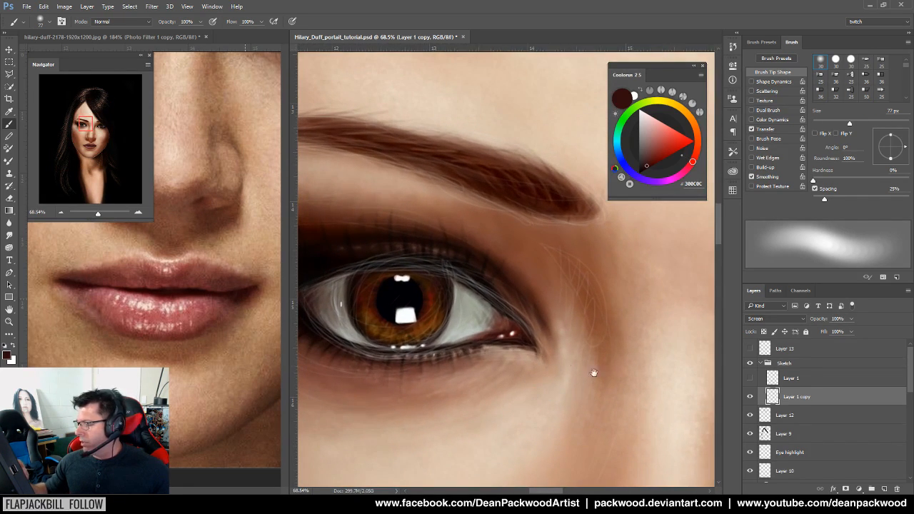
{"action": "left_click", "coordinate": [751, 397]}
{"action": "left_click", "coordinate": [752, 379]}
{"action": "left_click", "coordinate": [752, 379]}
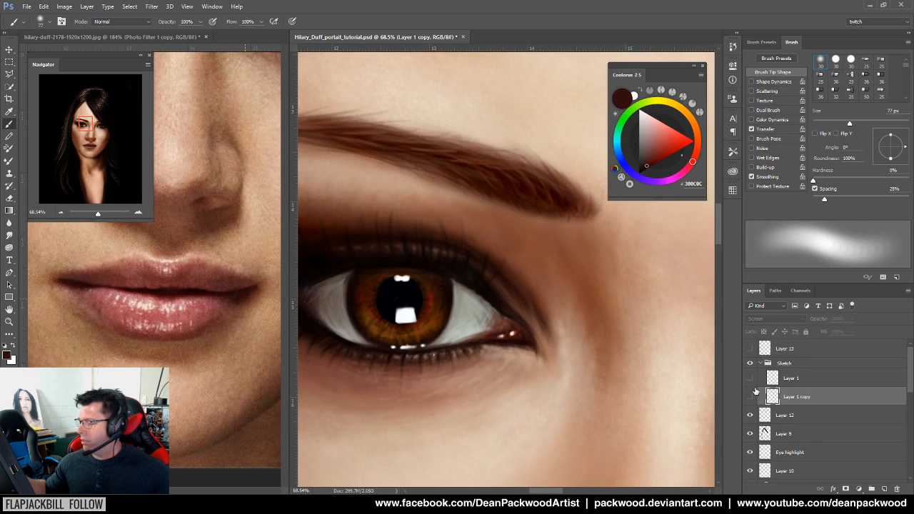
{"action": "left_click", "coordinate": [749, 379]}
{"action": "left_click", "coordinate": [750, 396]}
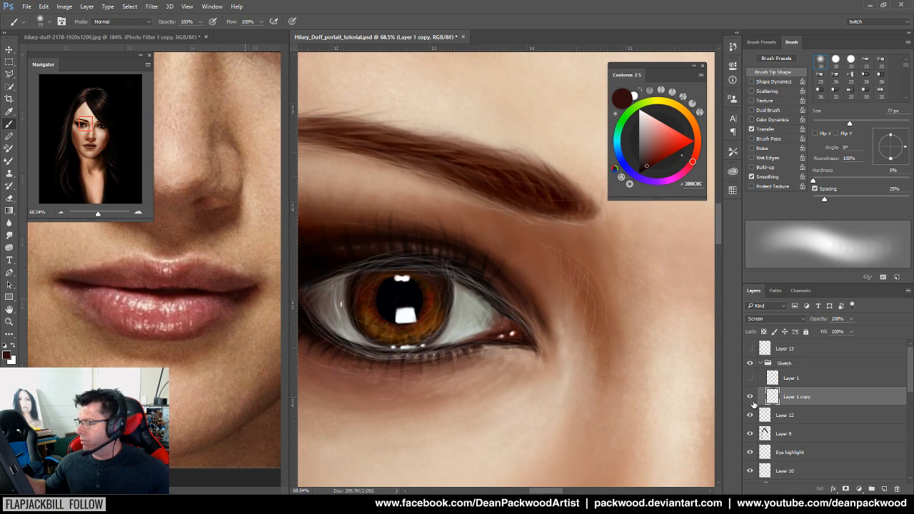
{"action": "left_click", "coordinate": [751, 395]}
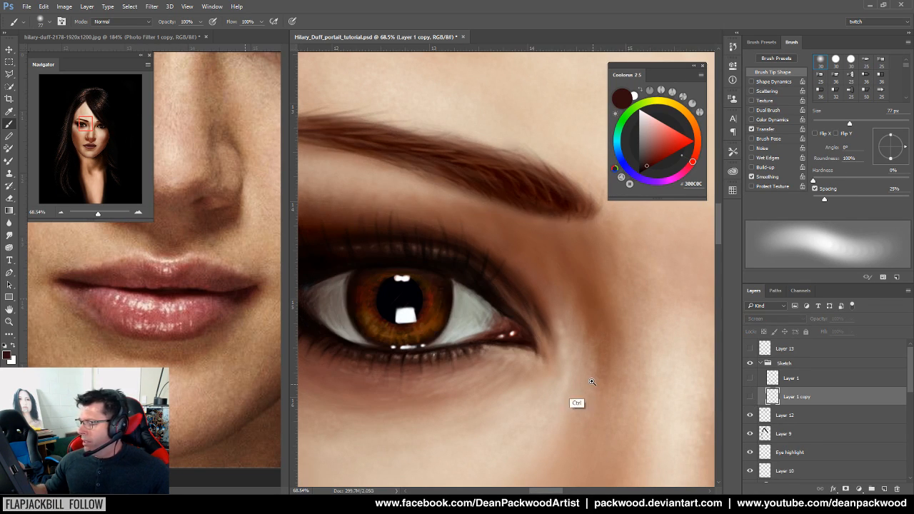
Zoom and pan across the eyes and nose, settling the view on the nose and mouth
{"action": "scroll", "coordinate": [581, 402], "scroll_direction": "down", "scroll_amount": 3}
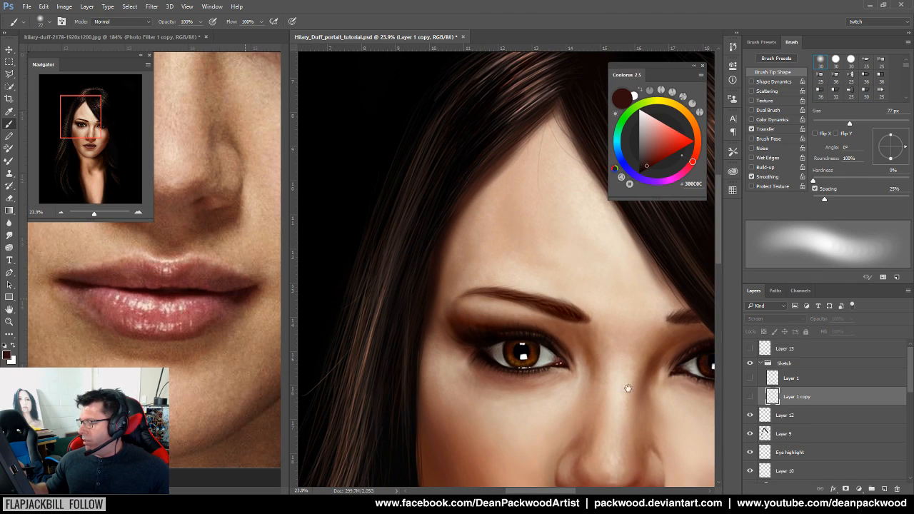
{"action": "scroll", "coordinate": [626, 387], "scroll_direction": "down", "scroll_amount": 3}
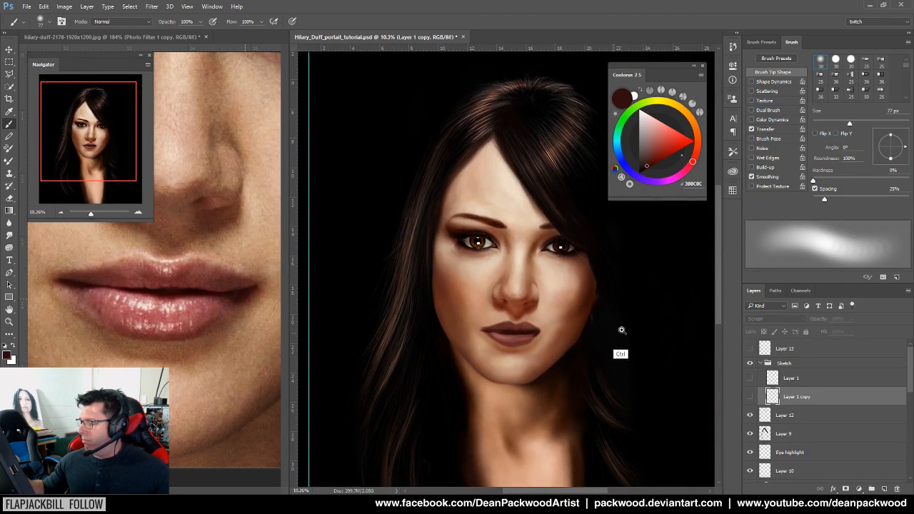
{"action": "scroll", "coordinate": [629, 328], "scroll_direction": "up", "scroll_amount": 2}
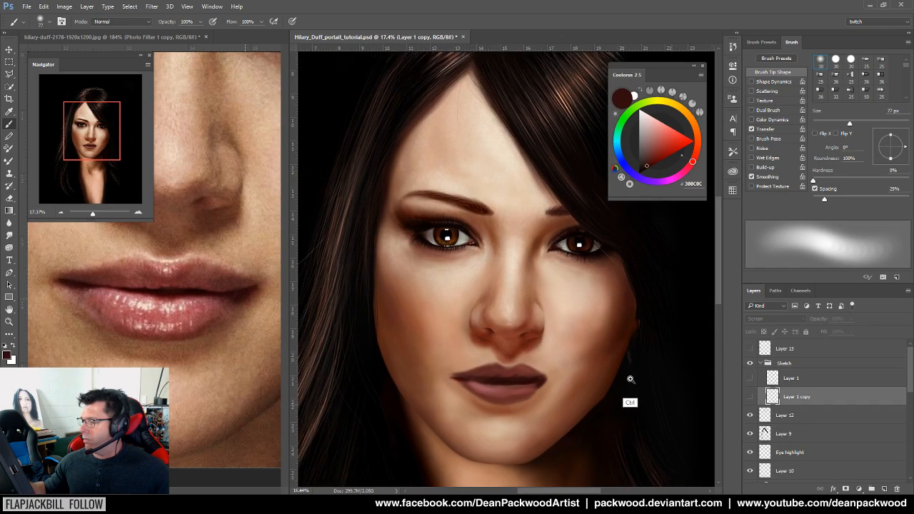
{"action": "scroll", "coordinate": [629, 379], "scroll_direction": "down", "scroll_amount": 1}
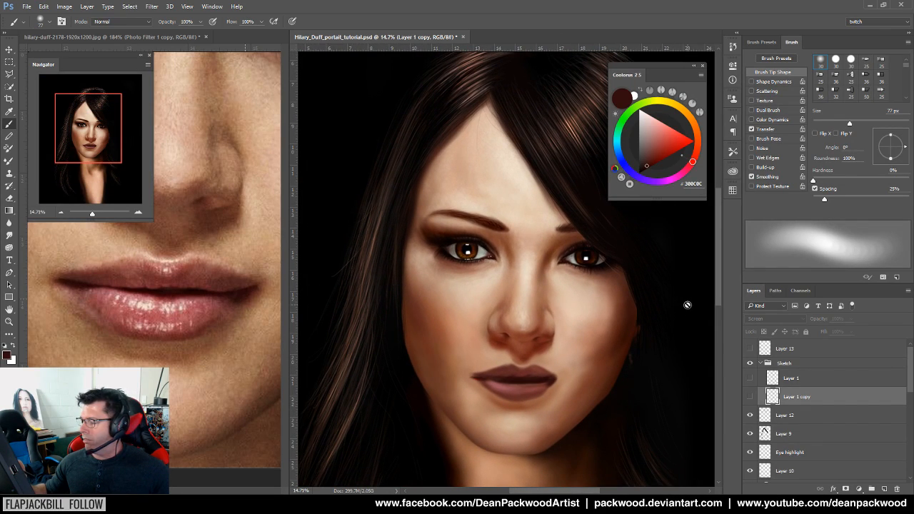
{"action": "left_click_drag", "start_coordinate": [513, 333], "coordinate": [612, 490]}
{"action": "left_click_drag", "start_coordinate": [474, 188], "coordinate": [610, 435]}
{"action": "left_click_drag", "start_coordinate": [498, 408], "coordinate": [598, 426]}
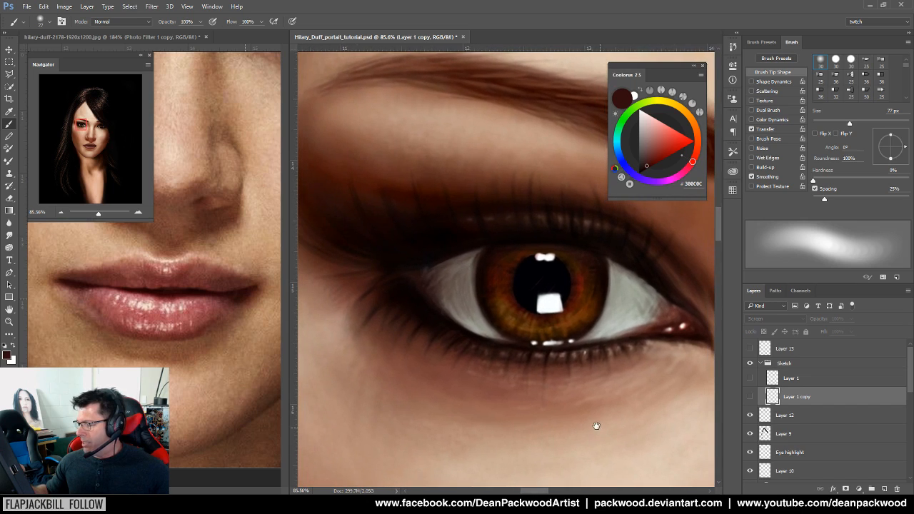
{"action": "left_click_drag", "start_coordinate": [667, 375], "coordinate": [551, 363]}
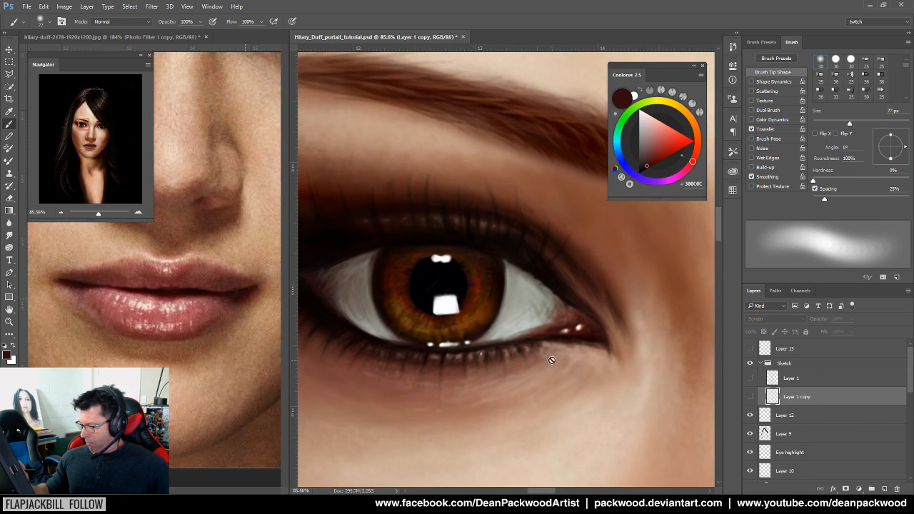
{"action": "scroll", "coordinate": [526, 351], "scroll_direction": "up", "scroll_amount": 3}
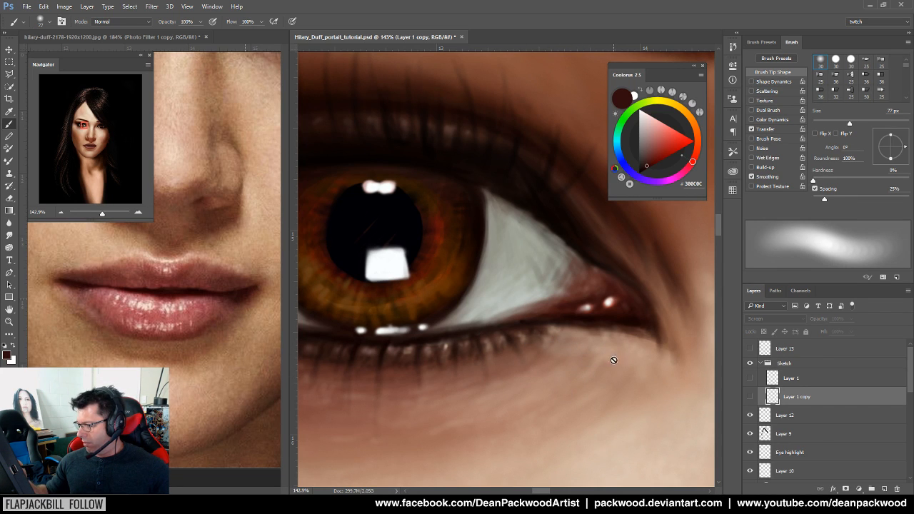
{"action": "scroll", "coordinate": [613, 359], "scroll_direction": "down", "scroll_amount": 6}
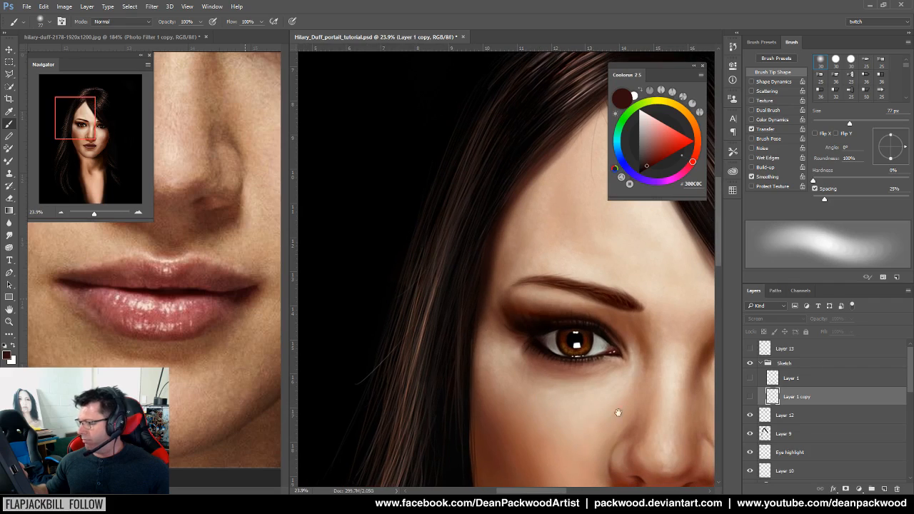
{"action": "left_click_drag", "start_coordinate": [614, 408], "coordinate": [530, 350]}
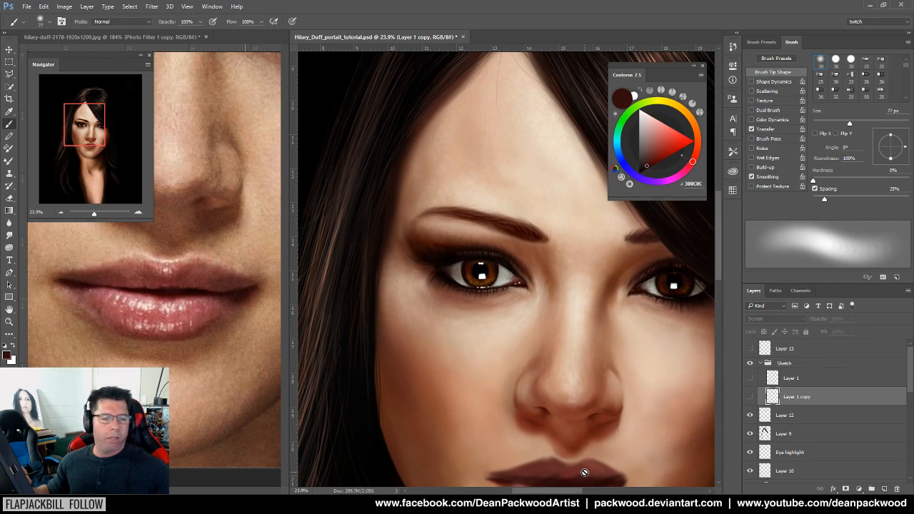
{"action": "scroll", "coordinate": [624, 405], "scroll_direction": "down", "scroll_amount": 4}
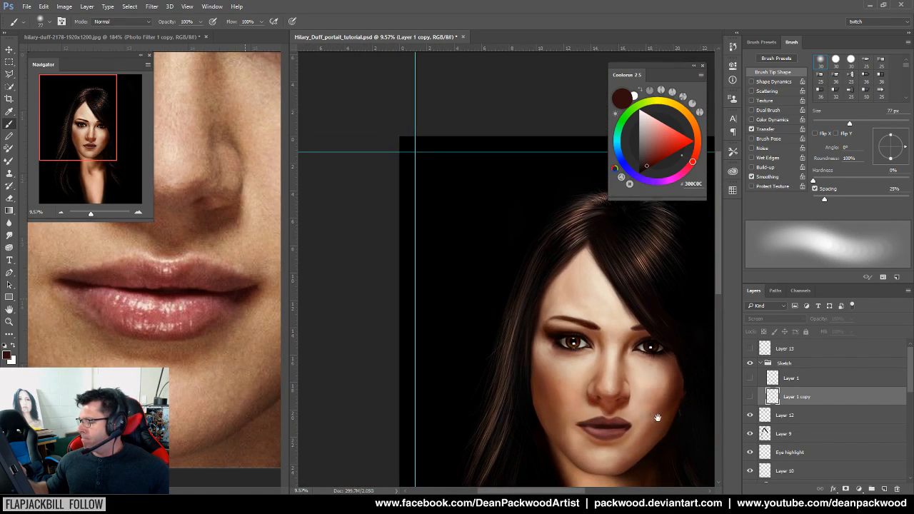
{"action": "scroll", "coordinate": [507, 371], "scroll_direction": "up", "scroll_amount": 3}
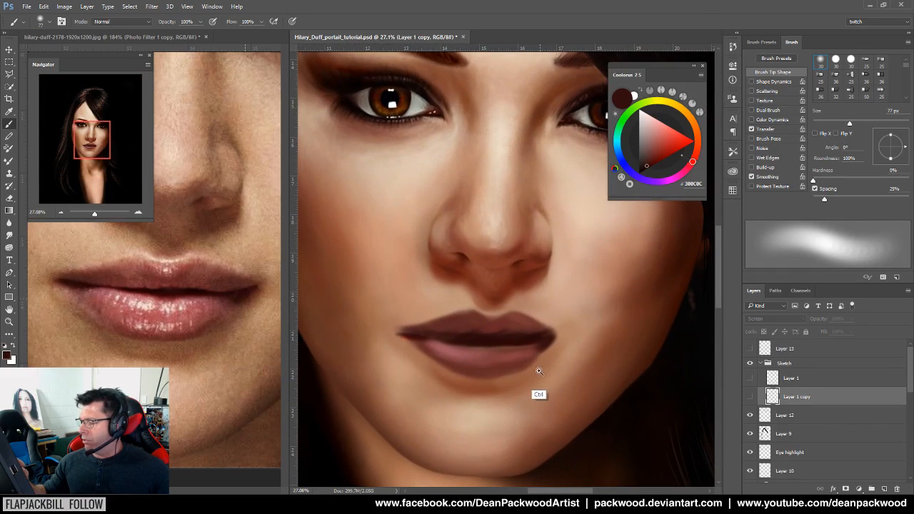
{"action": "scroll", "coordinate": [564, 358], "scroll_direction": "up", "scroll_amount": 1}
{"action": "scroll", "coordinate": [530, 353], "scroll_direction": "up", "scroll_amount": 1}
{"action": "scroll", "coordinate": [585, 381], "scroll_direction": "down", "scroll_amount": 4}
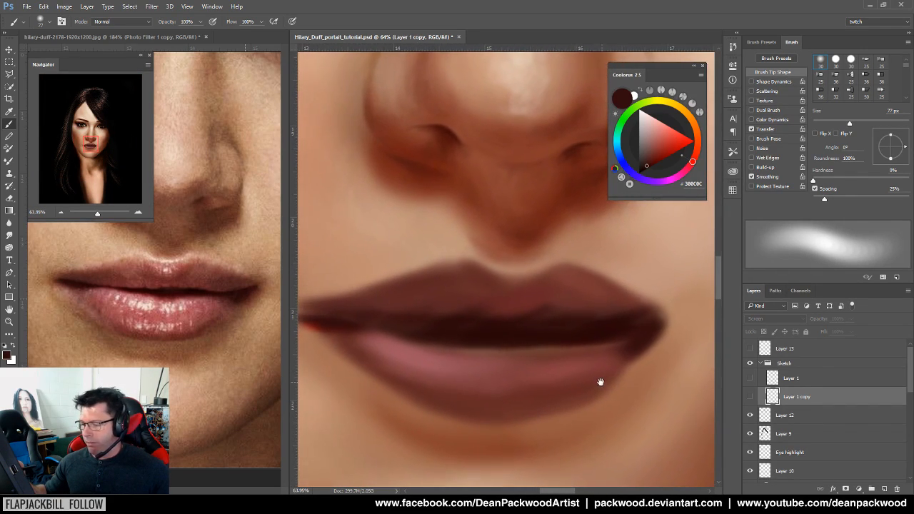
{"action": "scroll", "coordinate": [570, 391], "scroll_direction": "down", "scroll_amount": 3}
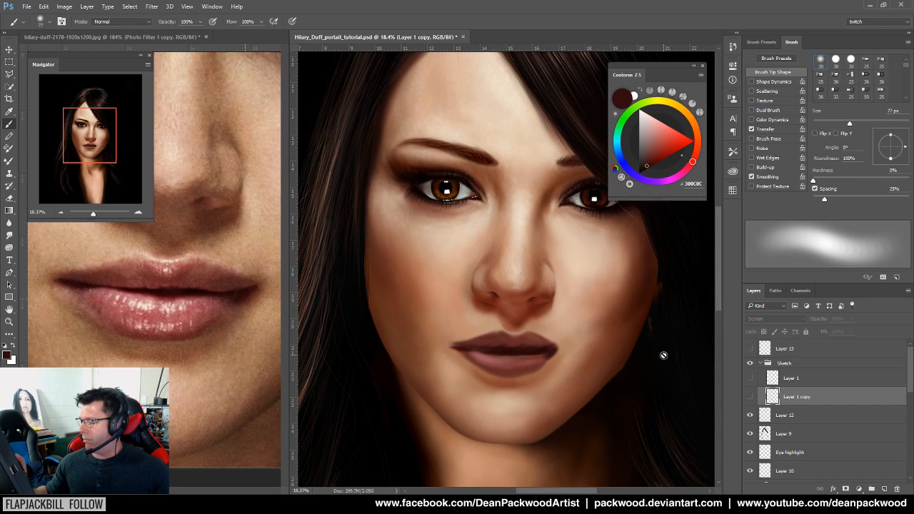
{"action": "scroll", "coordinate": [530, 369], "scroll_direction": "up", "scroll_amount": 3}
{"action": "scroll", "coordinate": [578, 357], "scroll_direction": "up", "scroll_amount": 1}
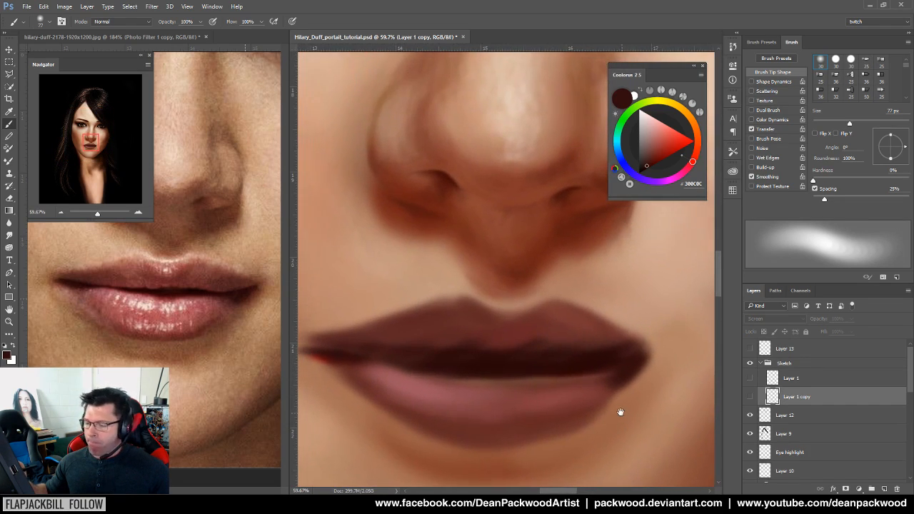
Sample the dark mouth-corner and mid-brown lip colours, and show the Layer 1 copy sketch lines again
{"action": "left_click", "coordinate": [241, 295], "text": "alt"}
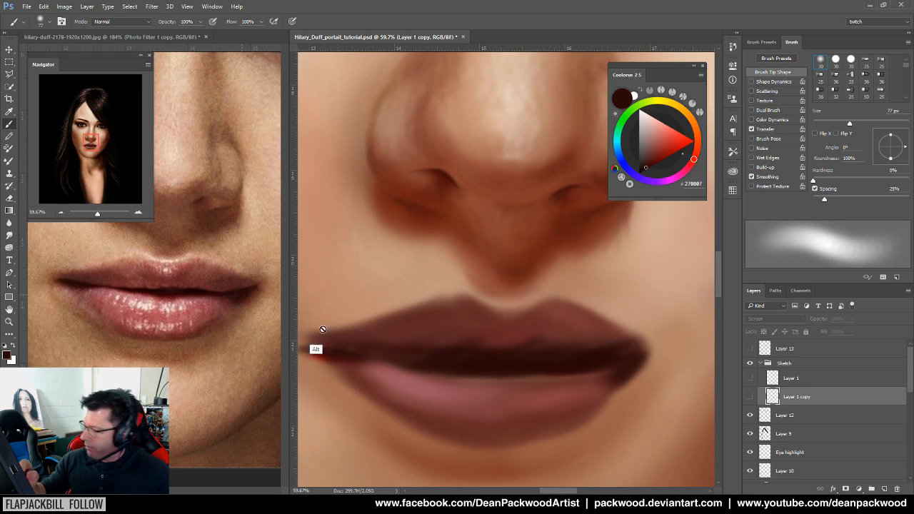
{"action": "left_click", "coordinate": [205, 351], "text": "alt"}
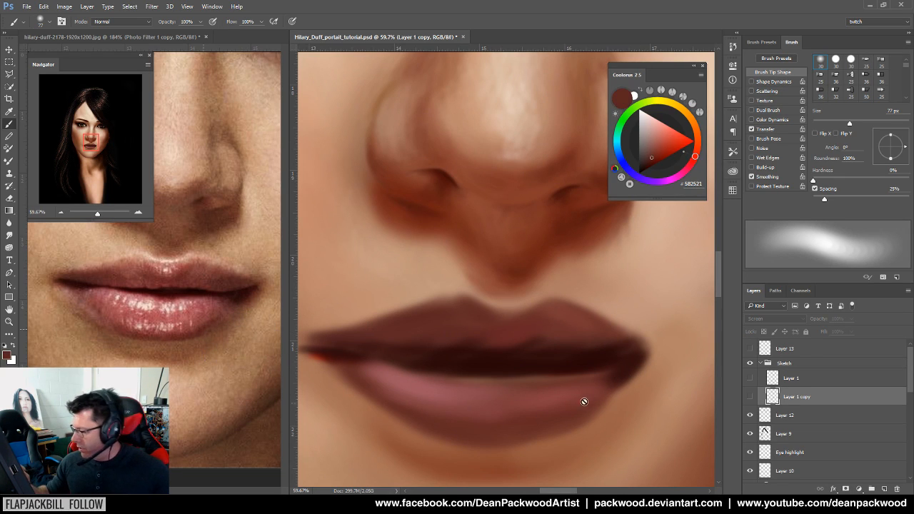
{"action": "left_click", "coordinate": [560, 428]}
{"action": "left_click", "coordinate": [458, 190]}
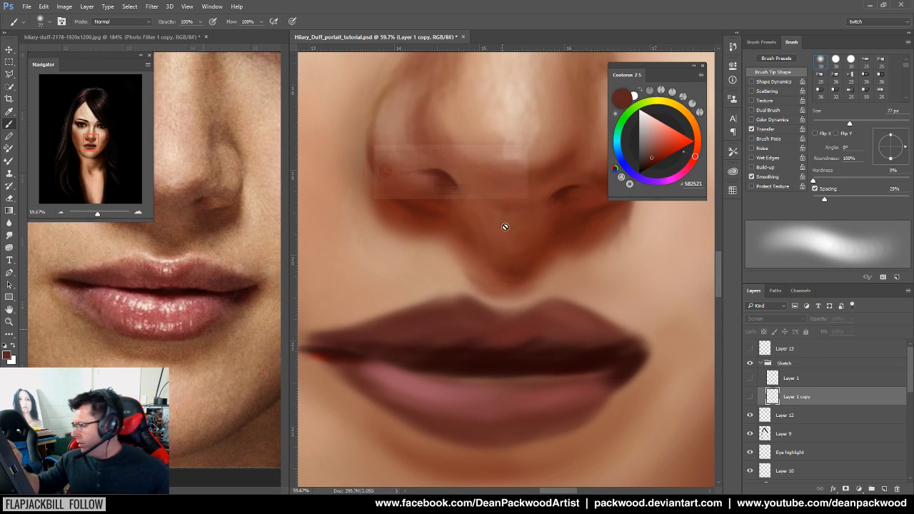
{"action": "left_click", "coordinate": [749, 396]}
{"action": "scroll", "coordinate": [910, 380], "scroll_direction": "down", "scroll_amount": 3}
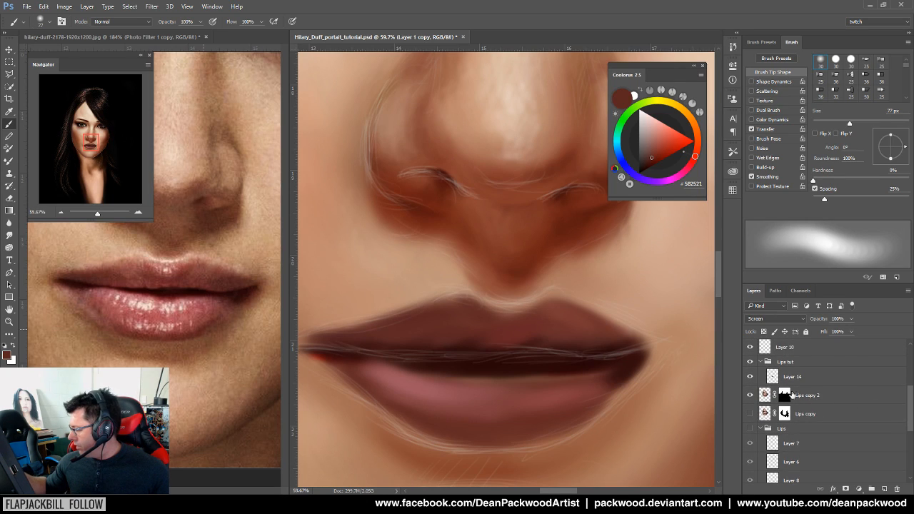
Select Layer 14 in Lips tut, adjust its opacity, set a 35 px brush, and sample the dark corner (320E0E)
{"action": "left_click", "coordinate": [820, 374]}
{"action": "left_click", "coordinate": [750, 377]}
{"action": "left_click", "coordinate": [750, 376]}
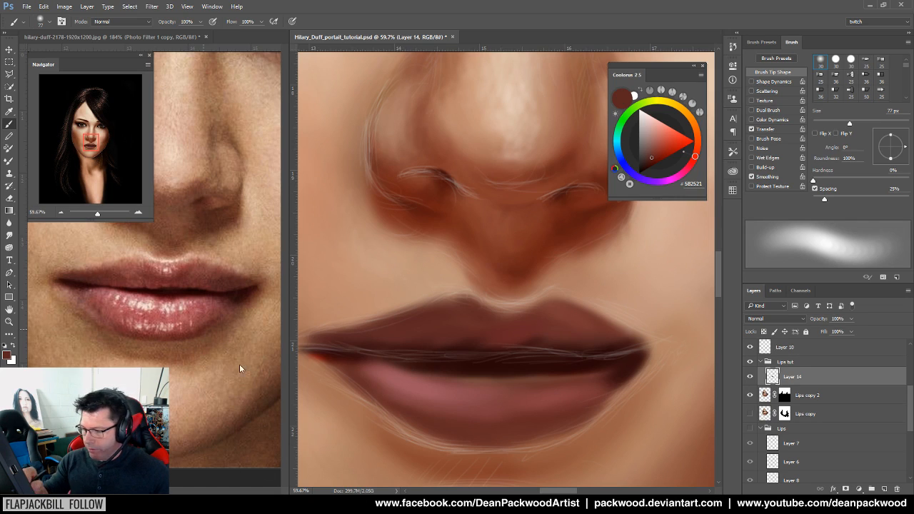
{"action": "left_click", "coordinate": [183, 338], "text": "alt"}
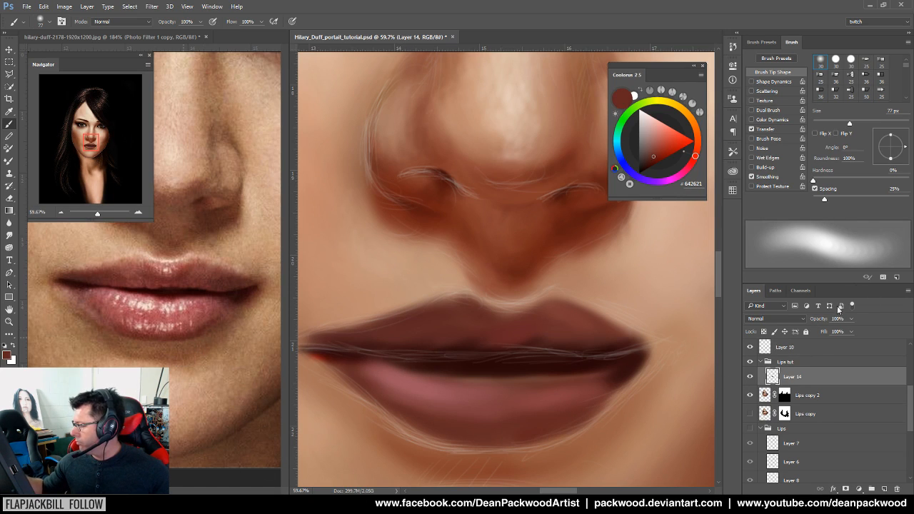
{"action": "mouse_move", "coordinate": [819, 321]}
{"action": "left_mouse_down"}
{"action": "mouse_move", "coordinate": [811, 323]}
{"action": "mouse_move", "coordinate": [826, 321]}
{"action": "left_mouse_up"}
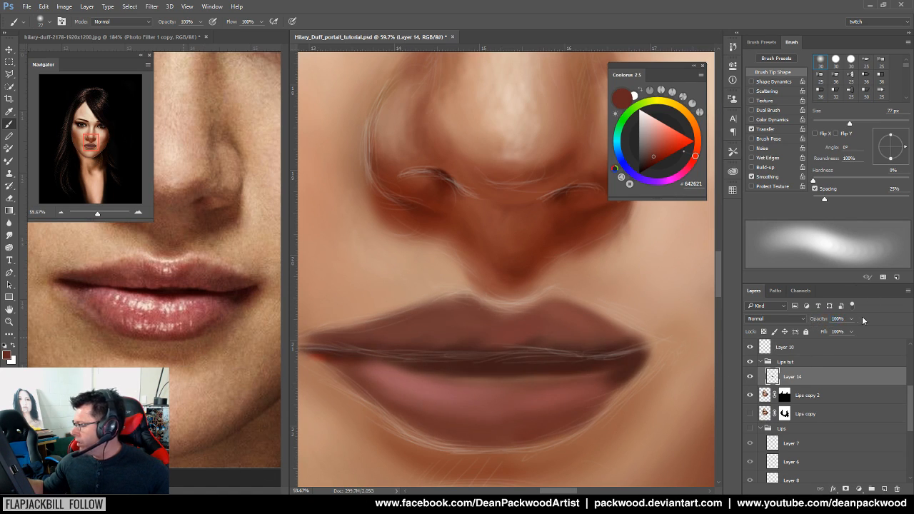
{"action": "left_click_drag", "start_coordinate": [849, 124], "coordinate": [831, 125]}
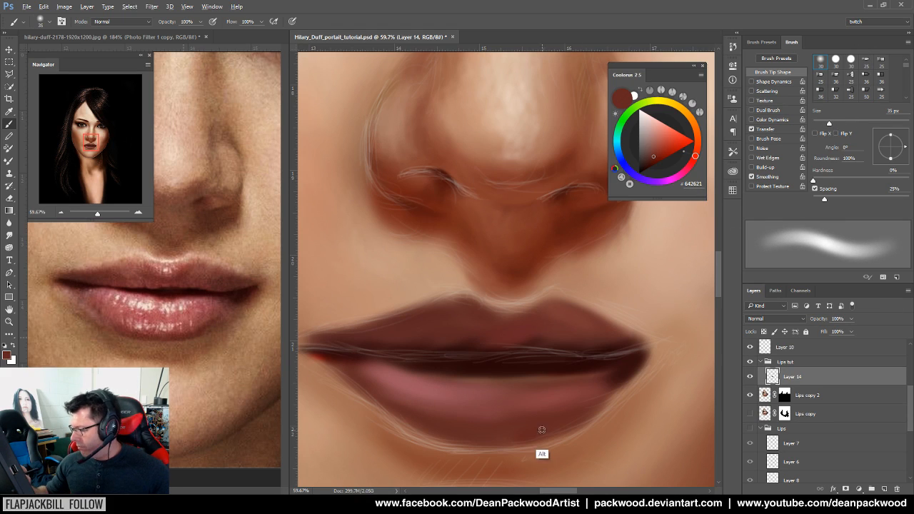
{"action": "left_click", "coordinate": [623, 393], "text": "alt"}
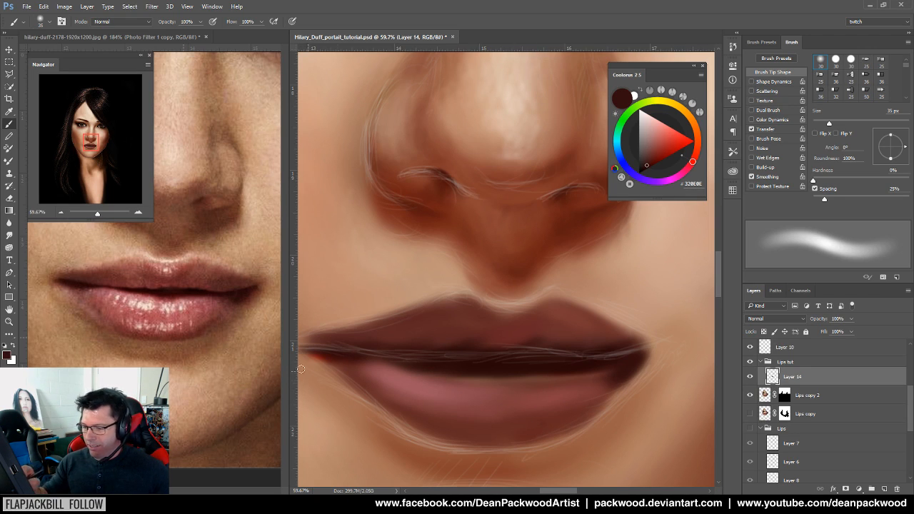
Sample the dark lip-corner colour and darken the parting line between the lips
{"action": "left_click", "coordinate": [207, 343], "text": "alt"}
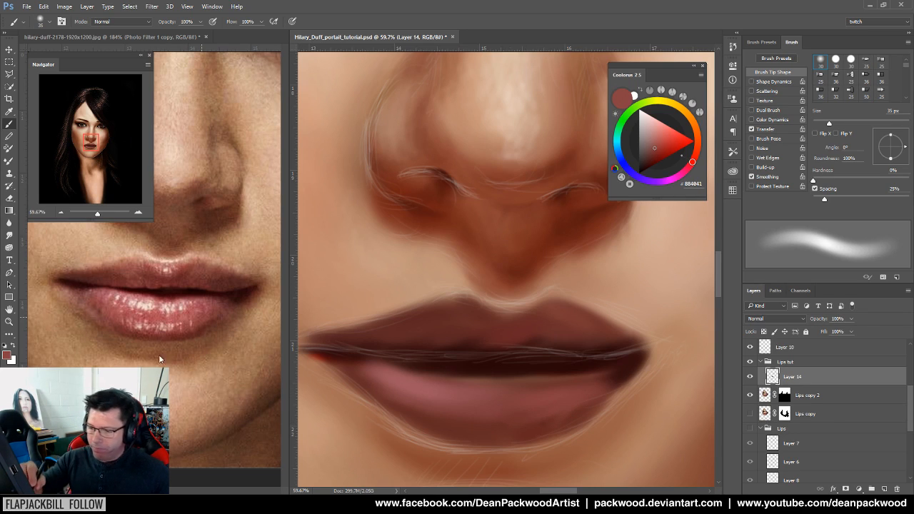
{"action": "left_click", "coordinate": [79, 288], "text": "alt"}
{"action": "left_click_drag", "start_coordinate": [380, 367], "coordinate": [337, 359]}
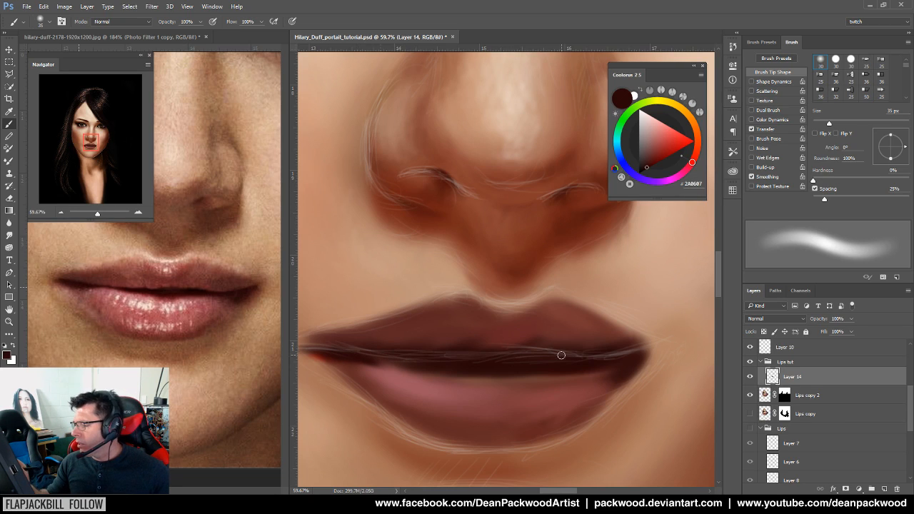
Sample reddish and dark lip-line tones, ending on a muted rose (804349) from the reference lower lip
{"action": "left_click", "coordinate": [204, 307], "text": "alt"}
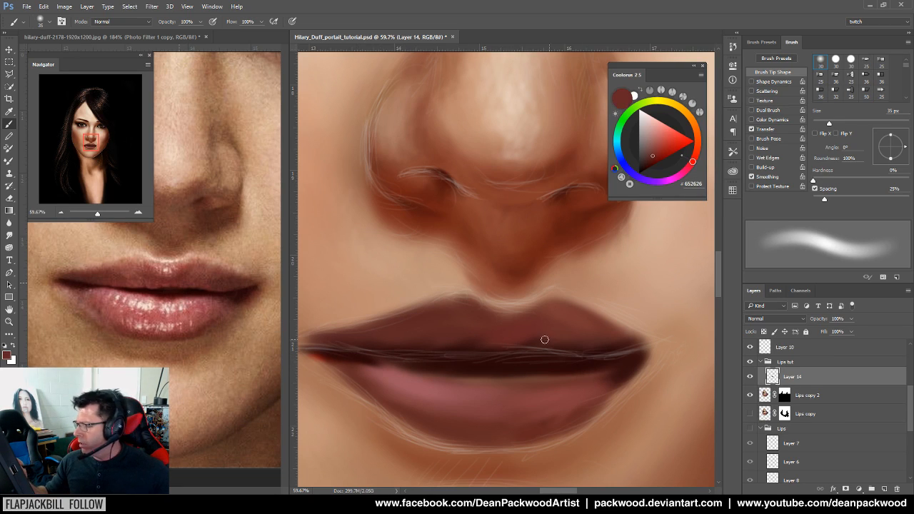
{"action": "left_click", "coordinate": [226, 307], "text": "alt"}
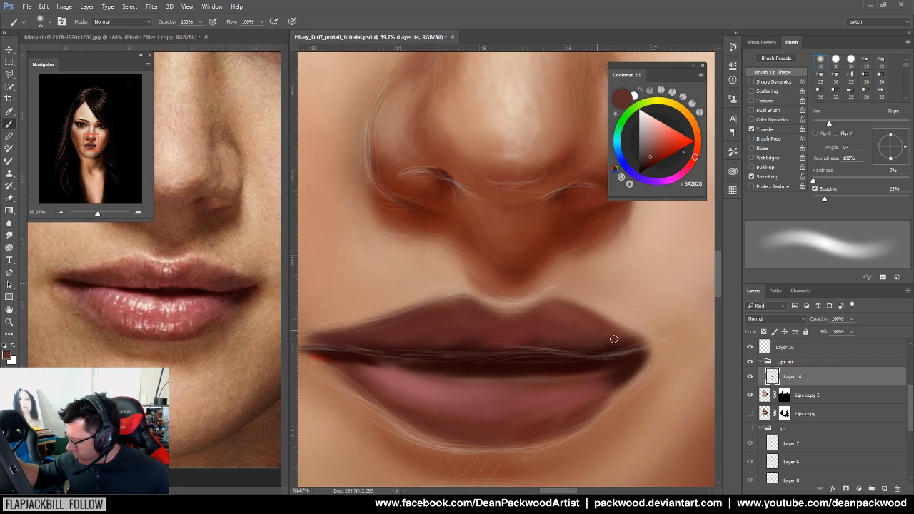
{"action": "left_click", "coordinate": [234, 293], "text": "alt"}
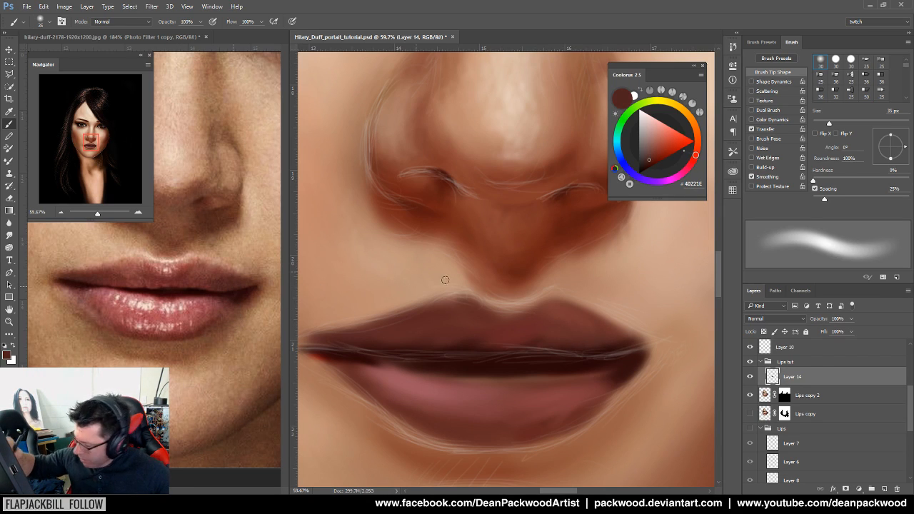
{"action": "left_click", "coordinate": [614, 347], "text": "alt"}
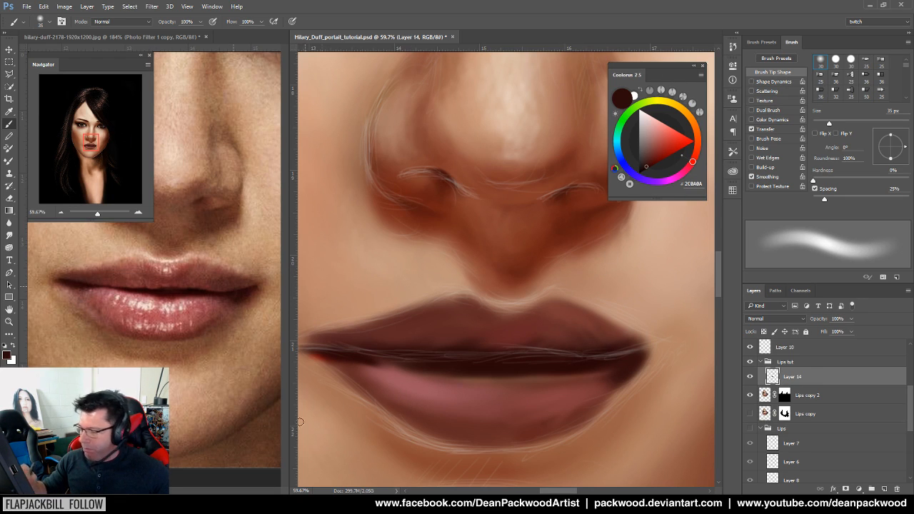
{"action": "left_click", "coordinate": [353, 352], "text": "alt"}
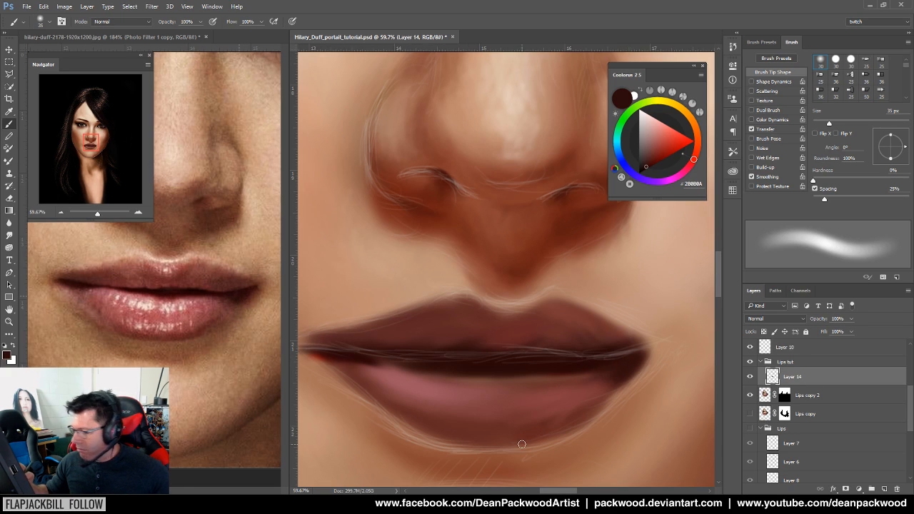
{"action": "left_click", "coordinate": [209, 327], "text": "alt"}
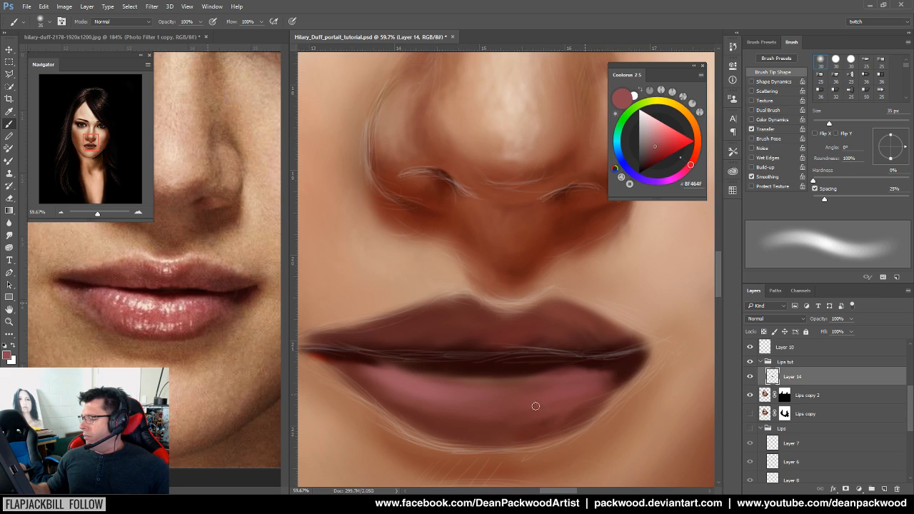
{"action": "left_click", "coordinate": [191, 300], "text": "alt"}
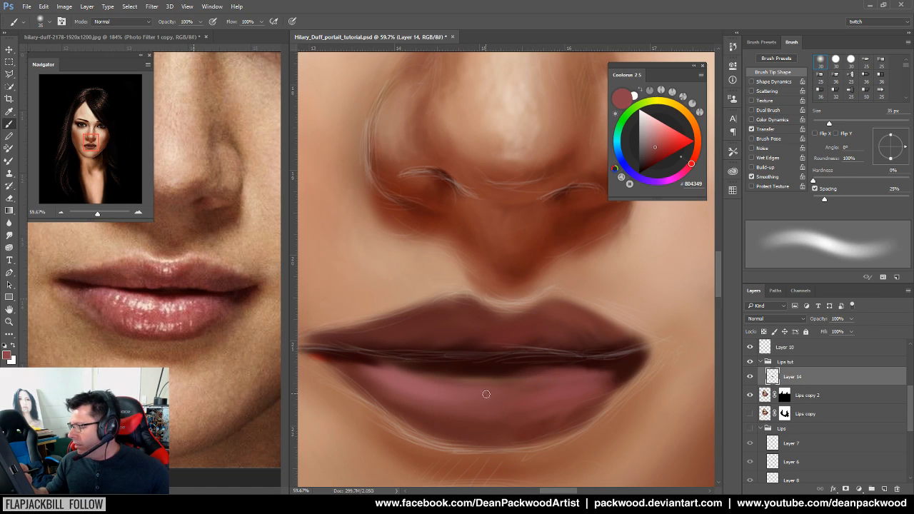
Brush light strokes on the lower lip, then sample pinks and reds from the reference, ending on A3584C
{"action": "left_click", "coordinate": [147, 321], "text": "alt"}
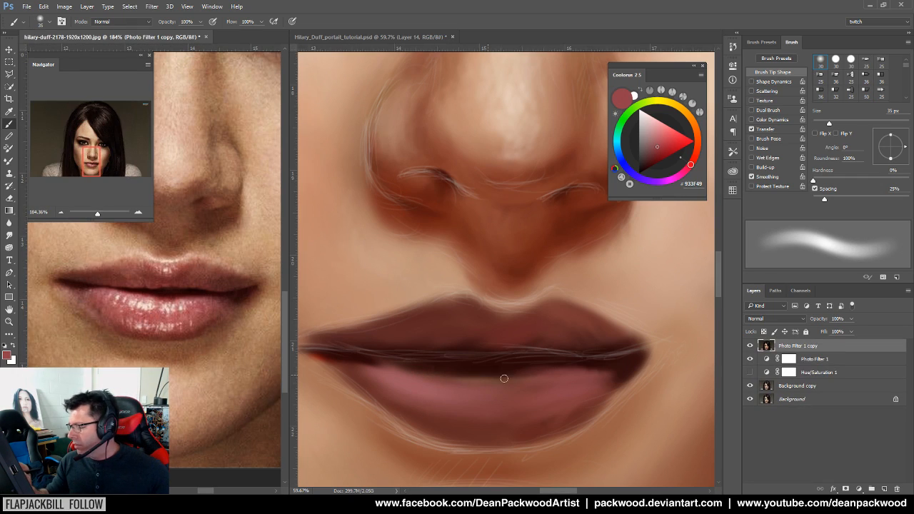
{"action": "left_click_drag", "start_coordinate": [498, 377], "coordinate": [439, 384]}
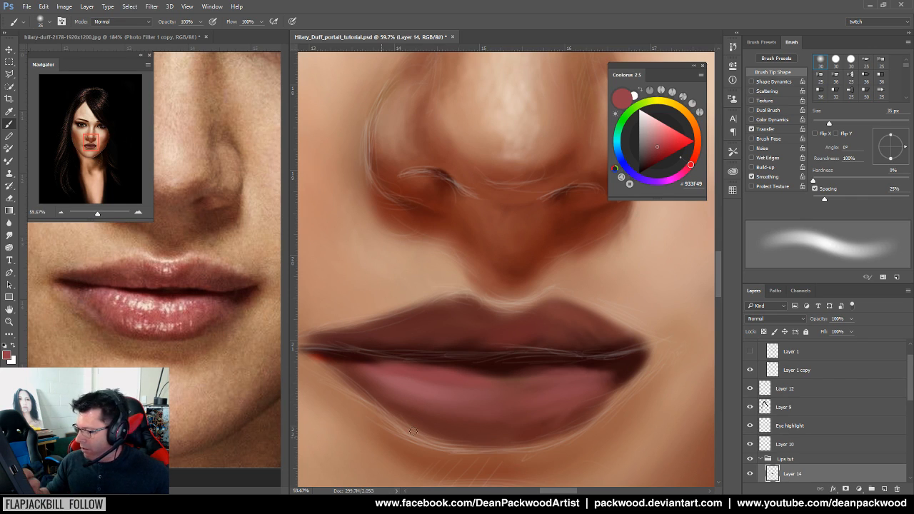
{"action": "left_click", "coordinate": [109, 290], "text": "alt"}
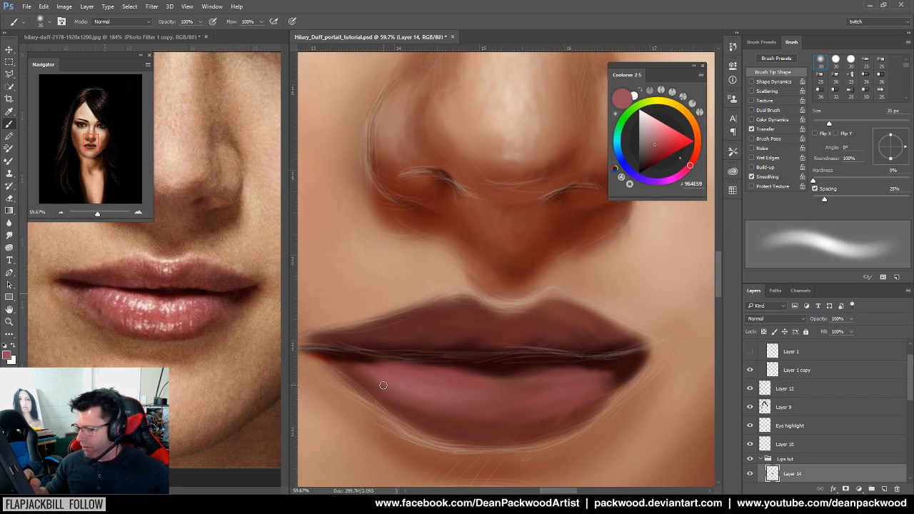
{"action": "left_click", "coordinate": [200, 319], "text": "alt"}
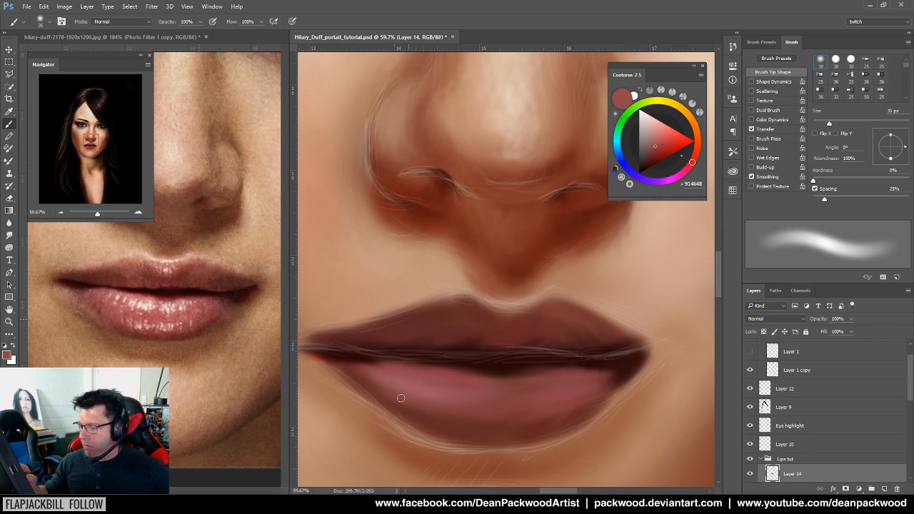
{"action": "left_click", "coordinate": [198, 332], "text": "alt"}
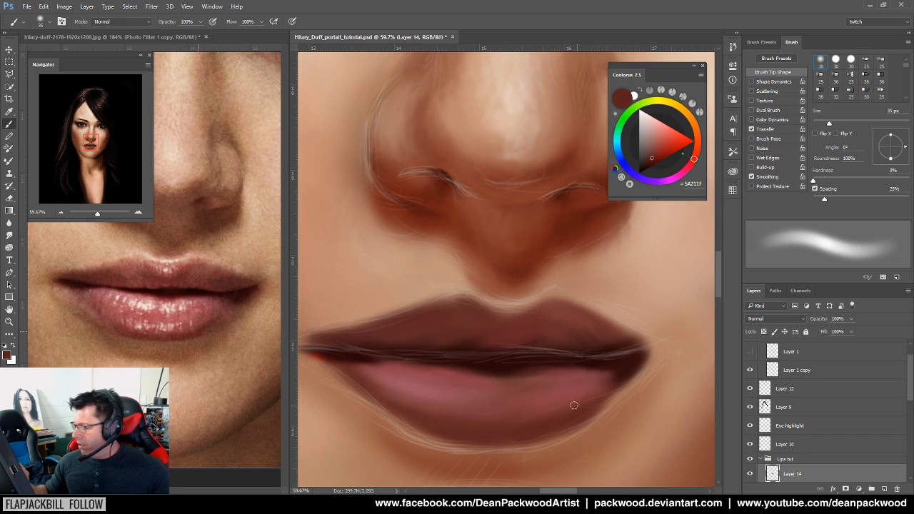
{"action": "left_click", "coordinate": [197, 323], "text": "alt"}
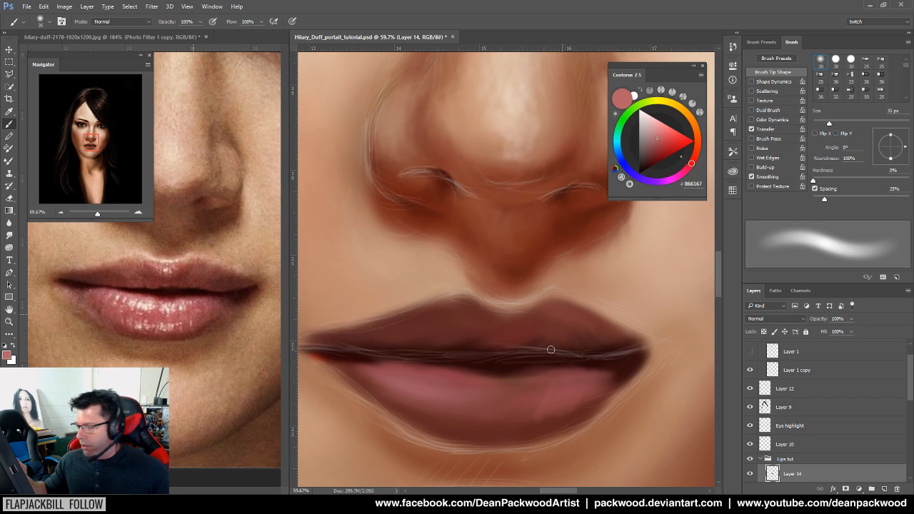
{"action": "left_click", "coordinate": [236, 288], "text": "alt"}
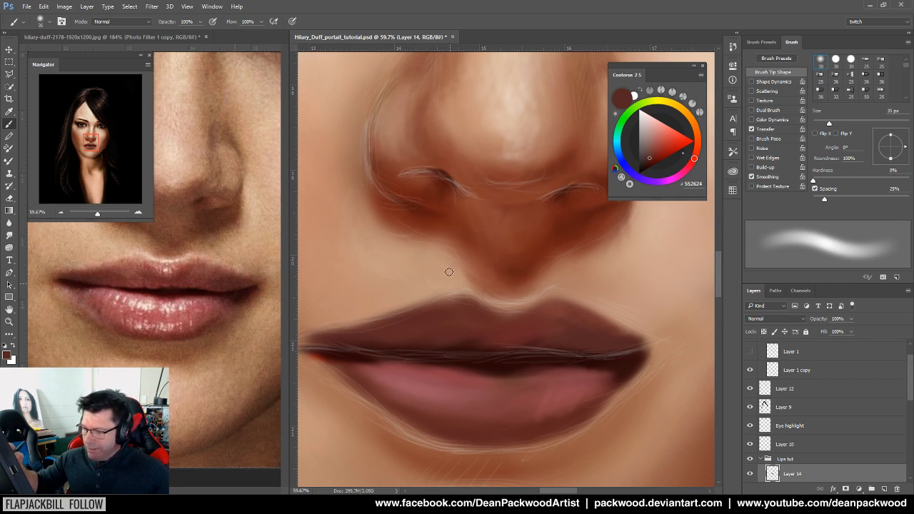
{"action": "left_click", "coordinate": [201, 285], "text": "alt"}
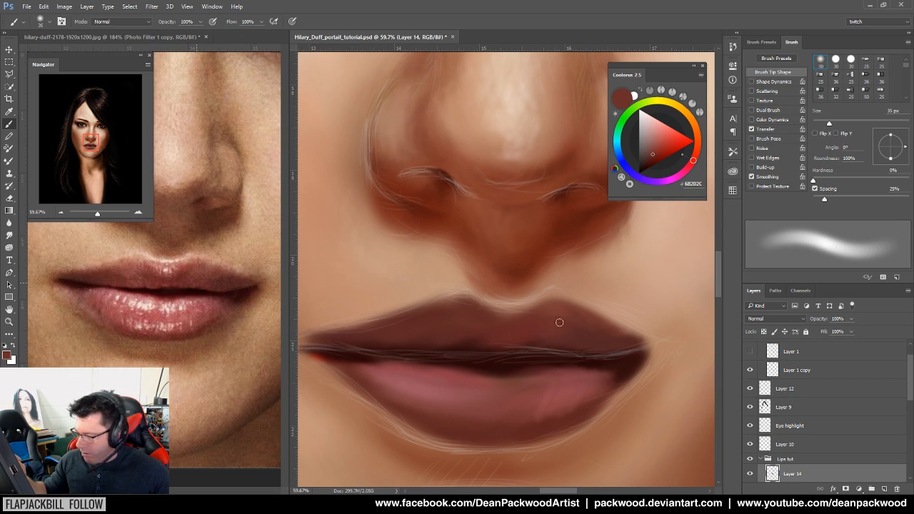
{"action": "left_click", "coordinate": [177, 297], "text": "alt"}
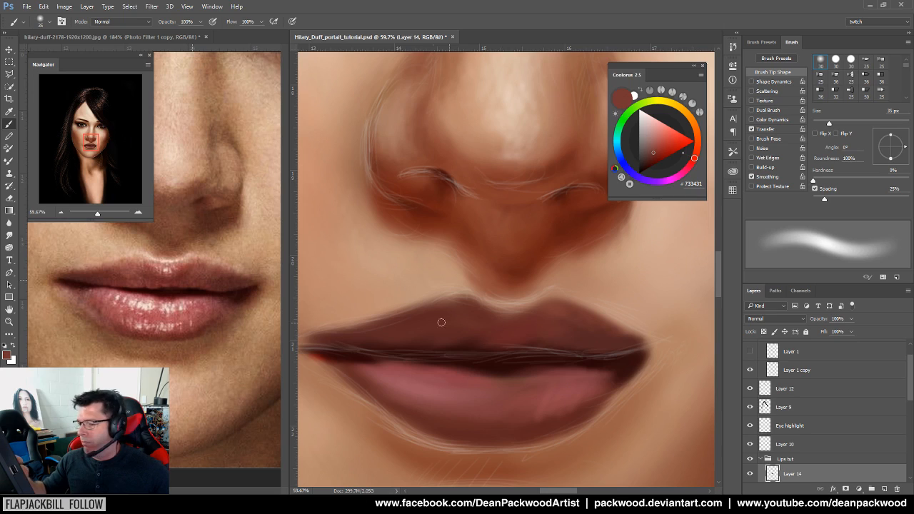
{"action": "left_click", "coordinate": [180, 301], "text": "alt"}
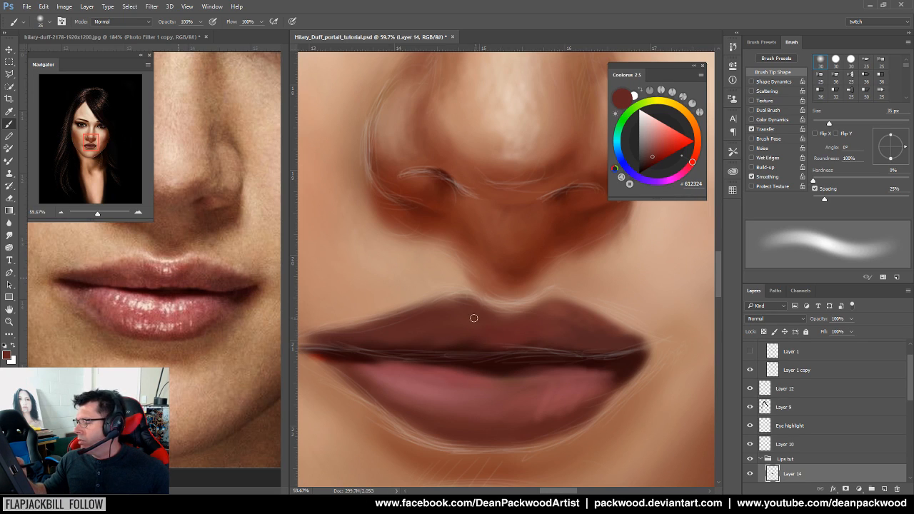
{"action": "left_click", "coordinate": [203, 291], "text": "alt"}
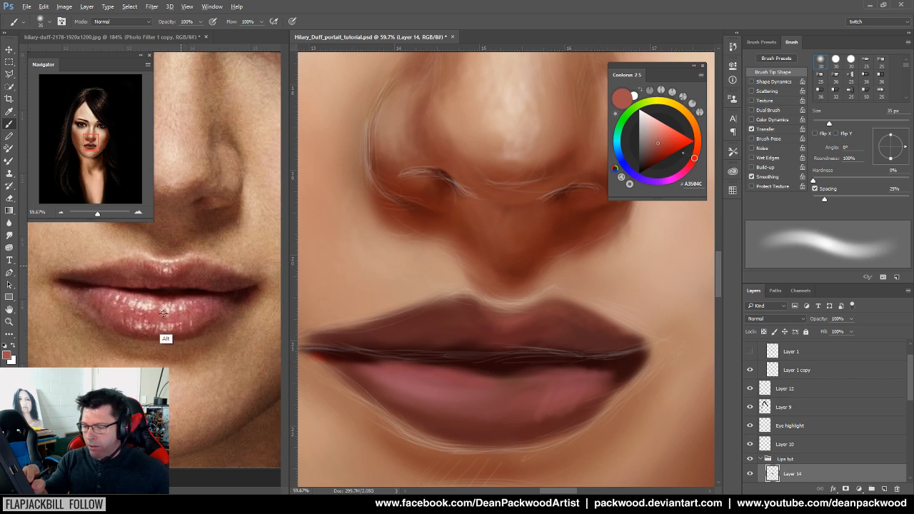
Paint light pink along the top and across the right side of the lower lip
{"action": "left_click", "coordinate": [139, 322], "text": "alt"}
{"action": "left_click_drag", "start_coordinate": [399, 376], "coordinate": [478, 383]}
{"action": "left_click_drag", "start_coordinate": [376, 376], "coordinate": [481, 386]}
{"action": "left_click_drag", "start_coordinate": [406, 380], "coordinate": [498, 390]}
{"action": "mouse_move", "coordinate": [577, 381]}
{"action": "left_mouse_down"}
{"action": "mouse_move", "coordinate": [513, 383]}
{"action": "mouse_move", "coordinate": [606, 378]}
{"action": "left_mouse_up"}
{"action": "left_click_drag", "start_coordinate": [526, 381], "coordinate": [602, 378]}
Zoom between the whole face and the lips to judge the lip shading
{"action": "left_click_drag", "start_coordinate": [590, 410], "coordinate": [494, 437]}
{"action": "left_click_drag", "start_coordinate": [603, 436], "coordinate": [498, 414]}
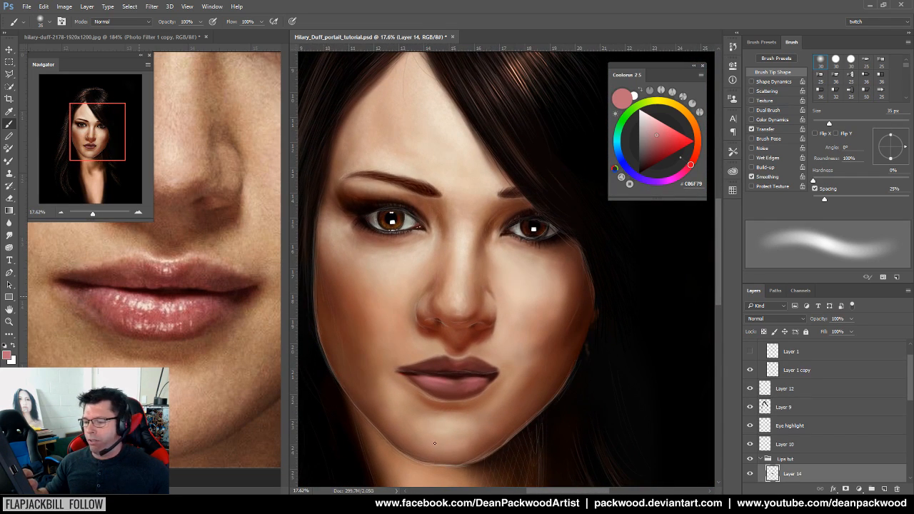
{"action": "left_click_drag", "start_coordinate": [419, 418], "coordinate": [464, 397]}
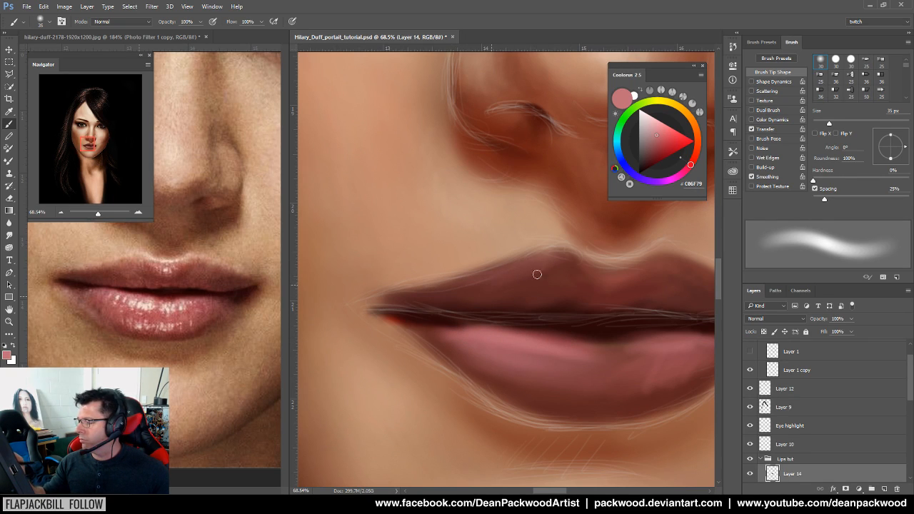
{"action": "mouse_move", "coordinate": [619, 318]}
{"action": "left_mouse_down"}
{"action": "mouse_move", "coordinate": [587, 319]}
{"action": "mouse_move", "coordinate": [455, 364]}
{"action": "mouse_move", "coordinate": [540, 360]}
{"action": "left_mouse_up"}
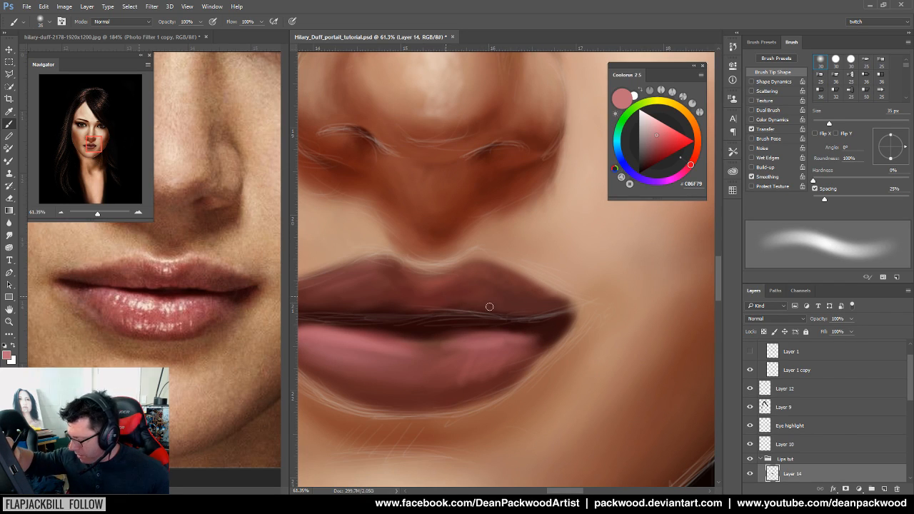
{"action": "left_click_drag", "start_coordinate": [508, 338], "coordinate": [470, 346]}
{"action": "left_click_drag", "start_coordinate": [432, 342], "coordinate": [471, 337]}
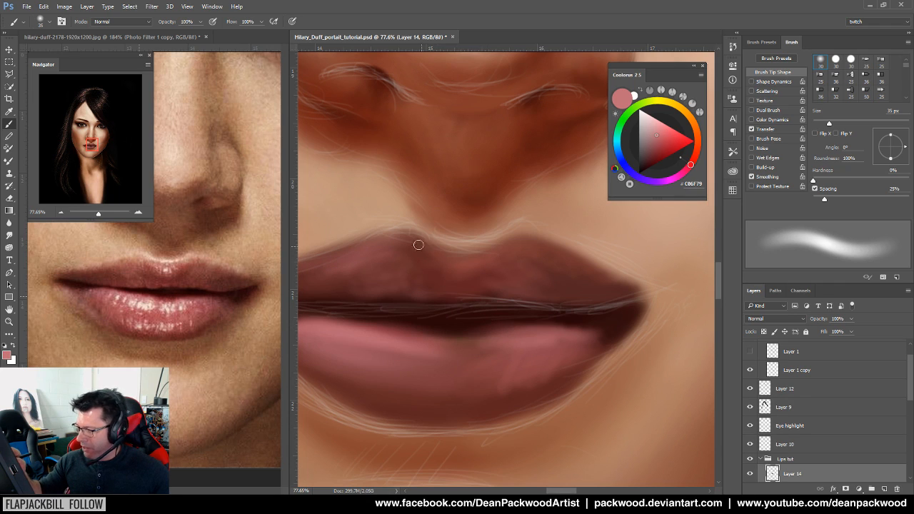
{"action": "mouse_move", "coordinate": [511, 345]}
{"action": "left_mouse_down"}
{"action": "mouse_move", "coordinate": [455, 365]}
{"action": "mouse_move", "coordinate": [509, 358]}
{"action": "left_mouse_up"}
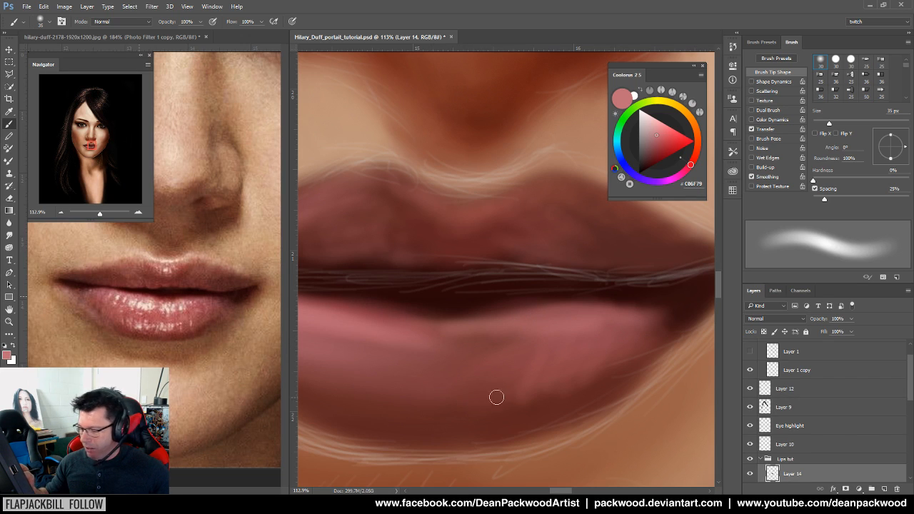
{"action": "left_click_drag", "start_coordinate": [500, 400], "coordinate": [544, 407]}
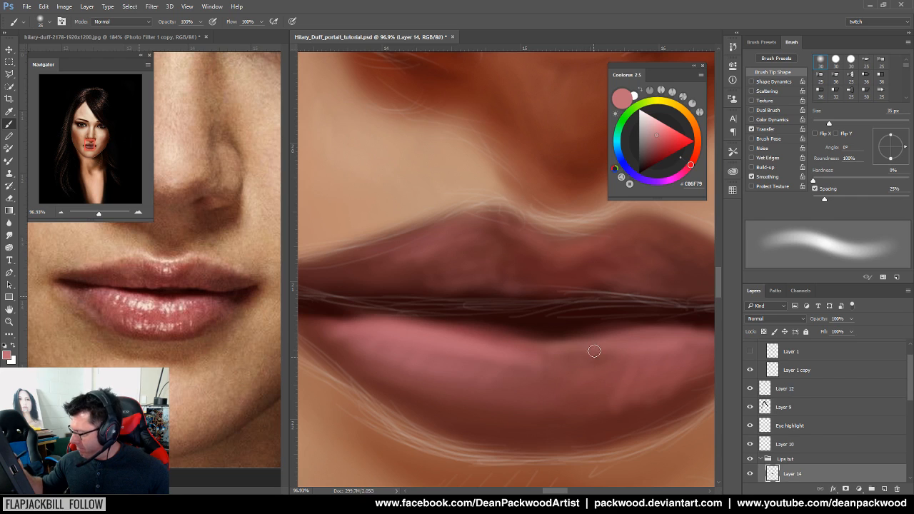
{"action": "left_click_drag", "start_coordinate": [649, 398], "coordinate": [497, 420]}
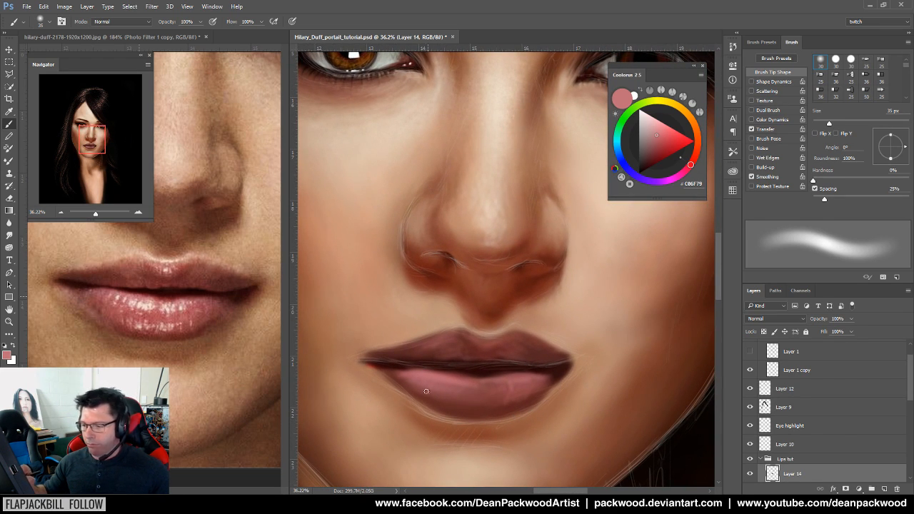
{"action": "left_click_drag", "start_coordinate": [489, 384], "coordinate": [608, 378]}
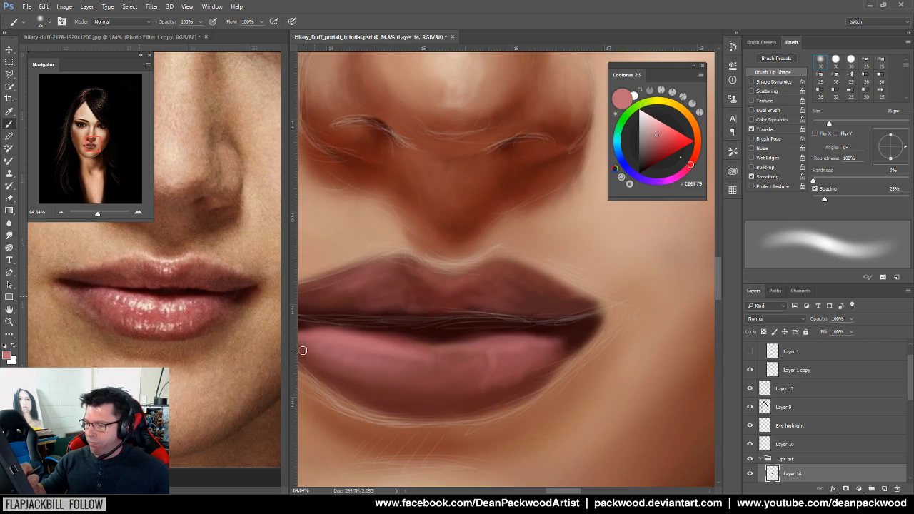
Soften the sketch strands beside the right lip corner with reference brown and hide Layer 1 copy
{"action": "left_click", "coordinate": [257, 292], "text": "alt"}
{"action": "left_click_drag", "start_coordinate": [613, 323], "coordinate": [590, 353]}
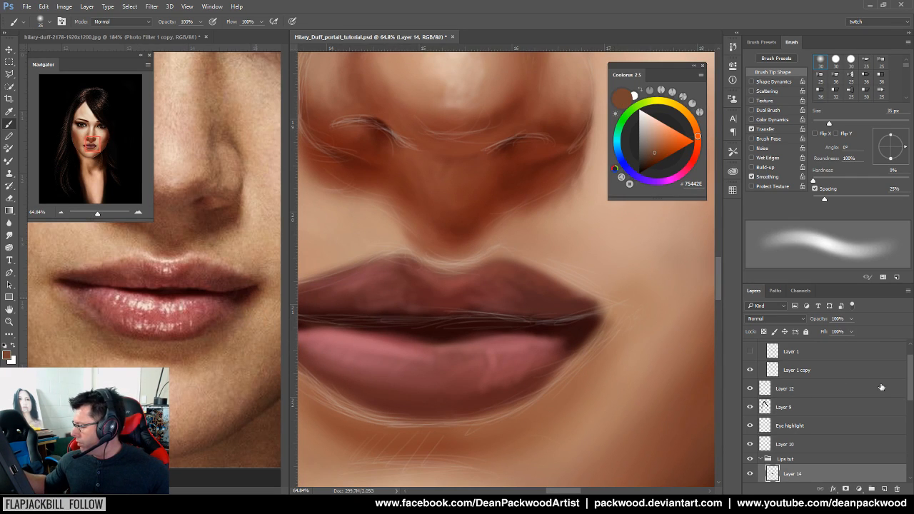
{"action": "left_click", "coordinate": [751, 370]}
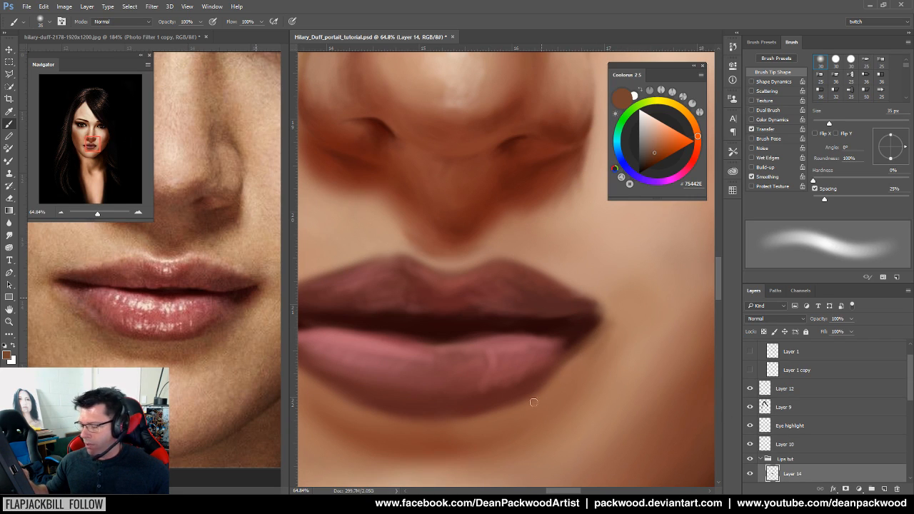
{"action": "left_click", "coordinate": [255, 347], "text": "alt"}
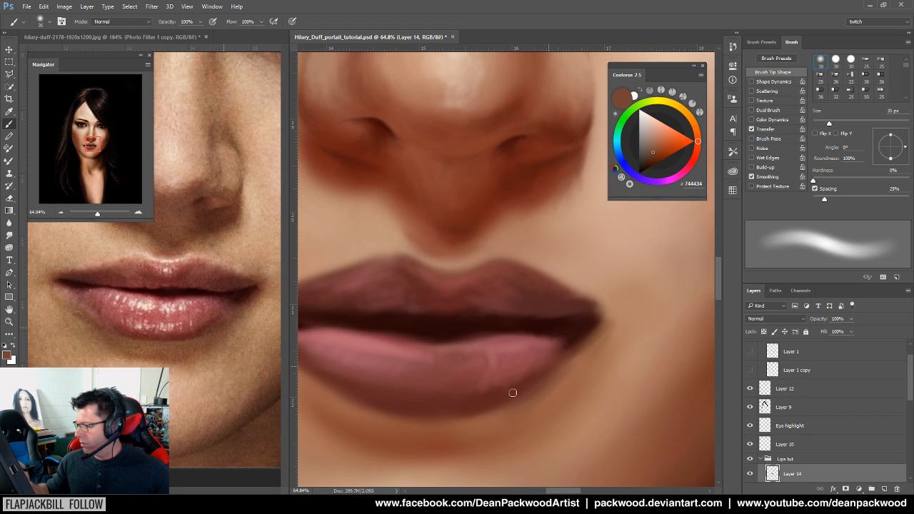
Sample the lower-lip colour 8E4C45 from the reference while checking the whole face
{"action": "left_click_drag", "start_coordinate": [583, 405], "coordinate": [516, 429]}
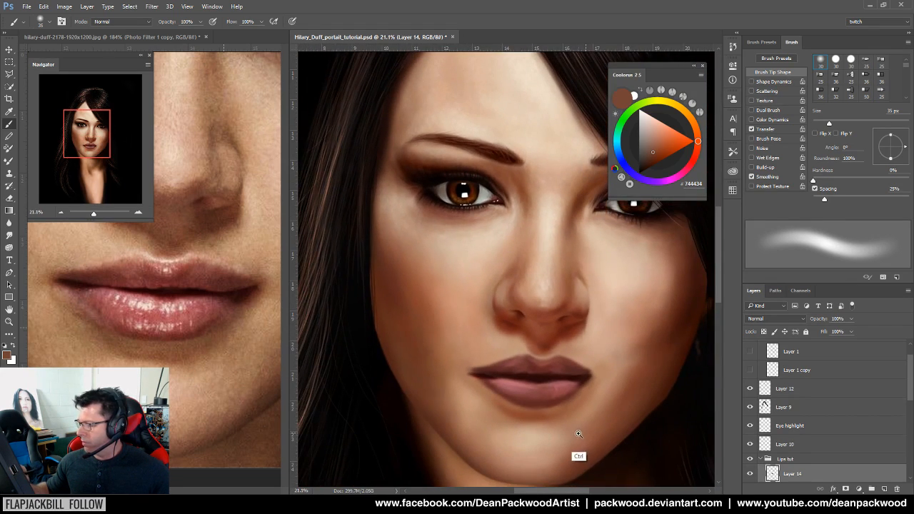
{"action": "left_click_drag", "start_coordinate": [578, 431], "coordinate": [607, 424]}
{"action": "left_click_drag", "start_coordinate": [504, 426], "coordinate": [539, 422]}
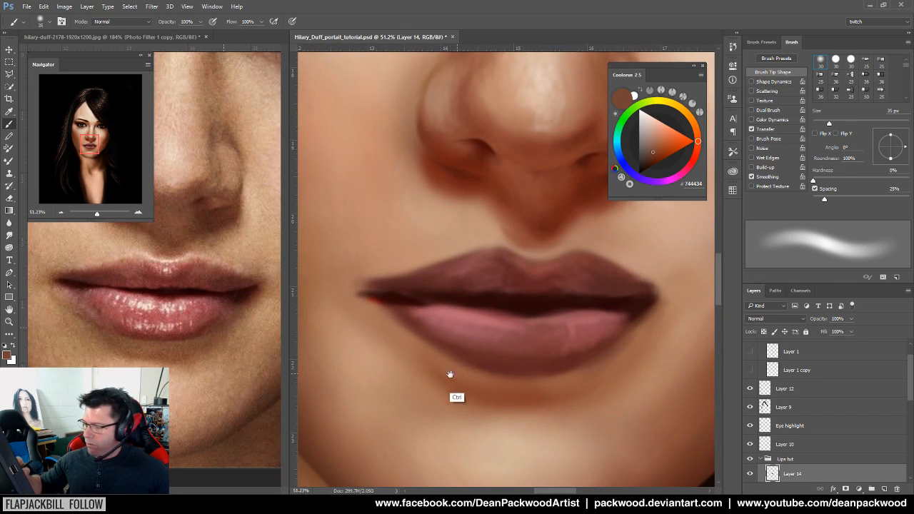
{"action": "left_click", "coordinate": [95, 311], "text": "alt"}
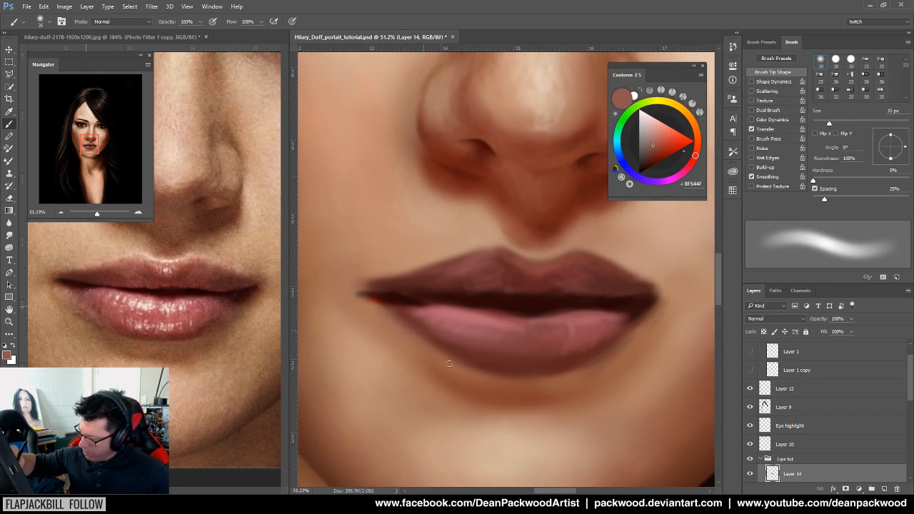
{"action": "left_click_drag", "start_coordinate": [510, 382], "coordinate": [449, 422]}
{"action": "left_click_drag", "start_coordinate": [492, 393], "coordinate": [514, 379]}
{"action": "left_click_drag", "start_coordinate": [568, 367], "coordinate": [642, 353]}
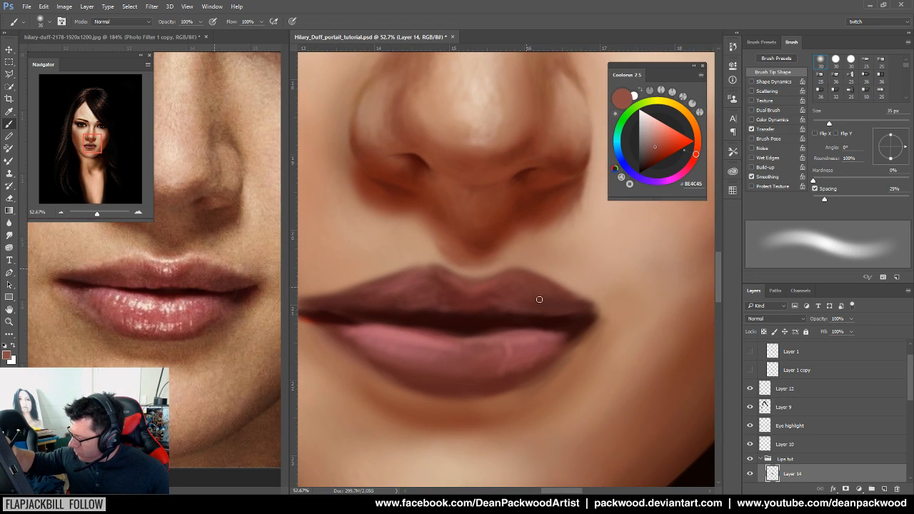
Sample the peach upper-lip, dark corner and pinkish lower-lip (935056) tones from the reference
{"action": "left_click_drag", "start_coordinate": [578, 401], "coordinate": [497, 414]}
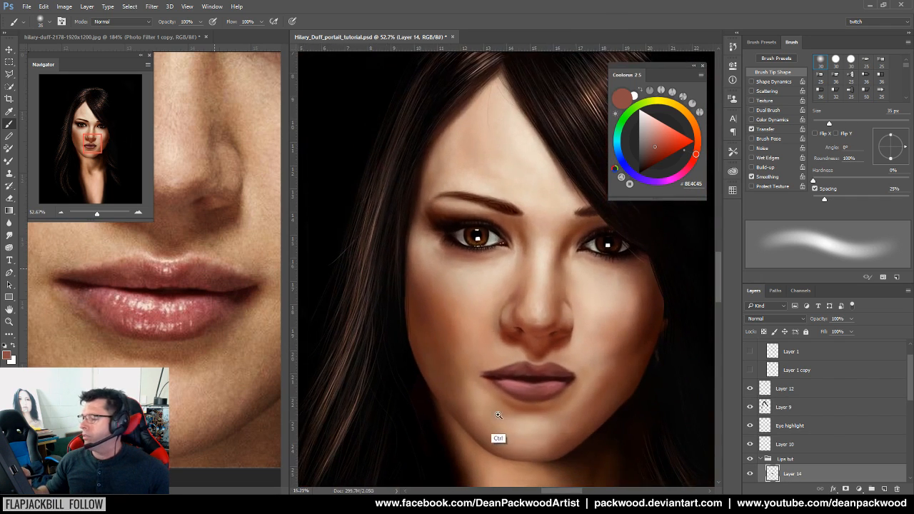
{"action": "left_click_drag", "start_coordinate": [572, 422], "coordinate": [593, 414]}
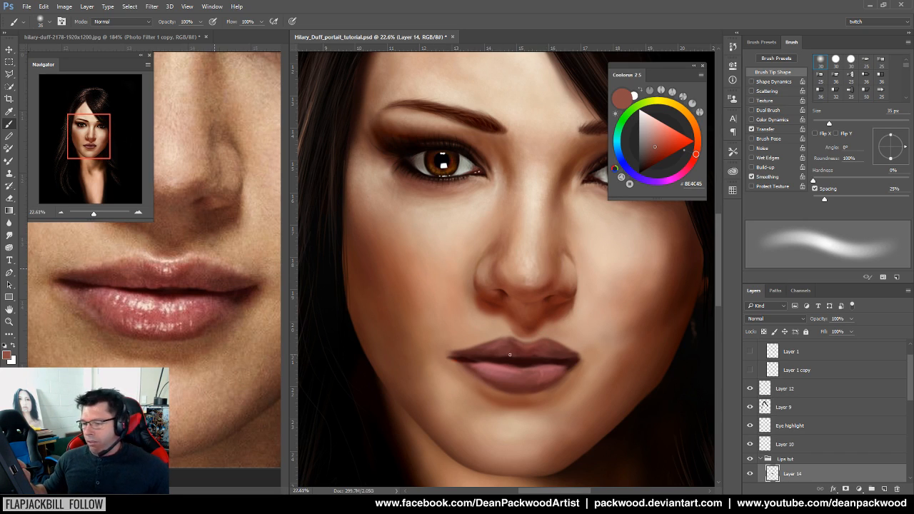
{"action": "mouse_move", "coordinate": [504, 362]}
{"action": "left_mouse_down"}
{"action": "mouse_move", "coordinate": [520, 359]}
{"action": "mouse_move", "coordinate": [559, 386]}
{"action": "mouse_move", "coordinate": [526, 359]}
{"action": "mouse_move", "coordinate": [547, 367]}
{"action": "mouse_move", "coordinate": [384, 404]}
{"action": "left_mouse_up"}
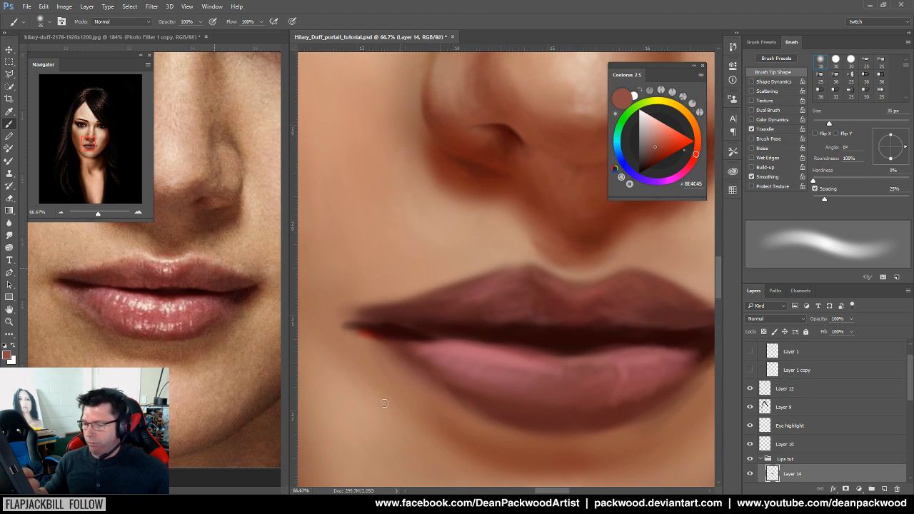
{"action": "left_click", "coordinate": [99, 277], "text": "alt"}
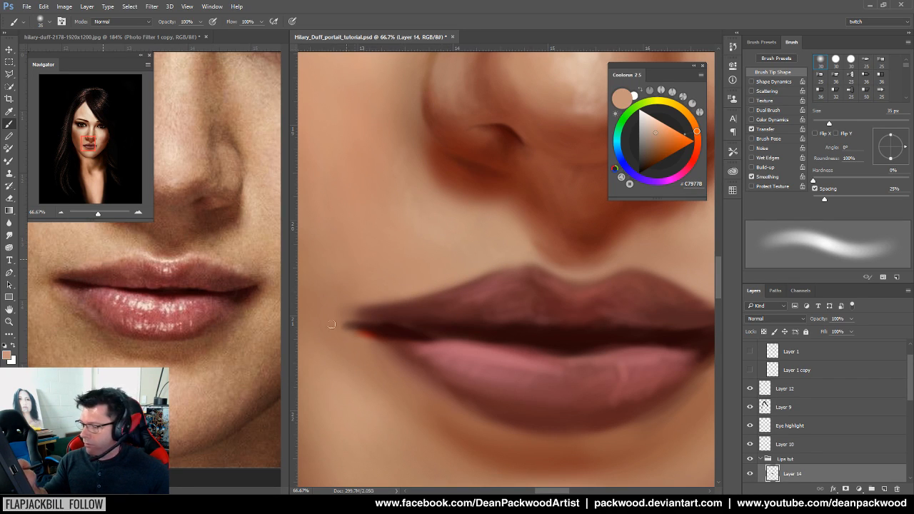
{"action": "left_click", "coordinate": [67, 291], "text": "alt"}
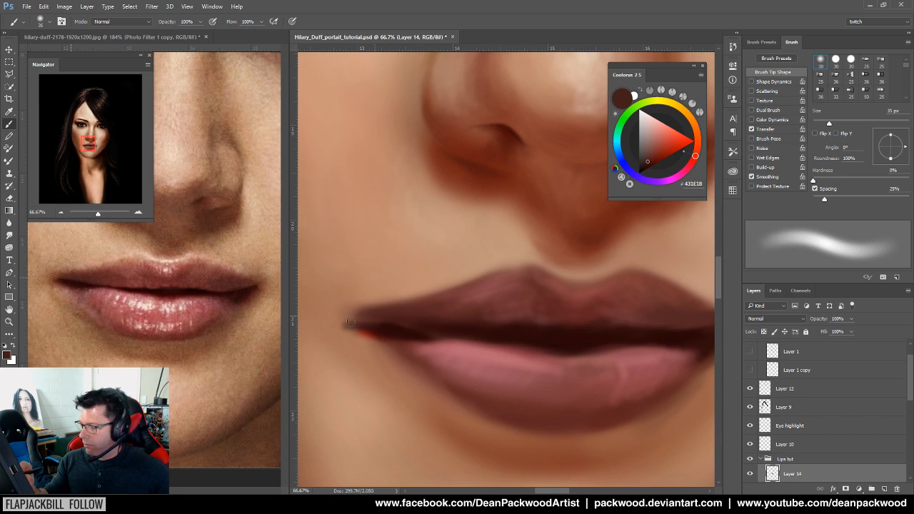
{"action": "left_click", "coordinate": [64, 314], "text": "alt"}
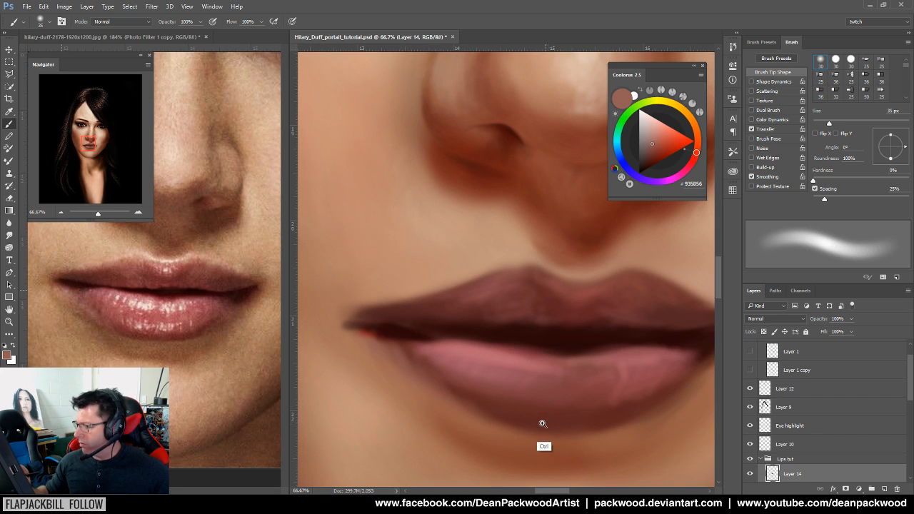
{"action": "left_click_drag", "start_coordinate": [546, 423], "coordinate": [494, 430]}
{"action": "left_click_drag", "start_coordinate": [544, 411], "coordinate": [578, 404]}
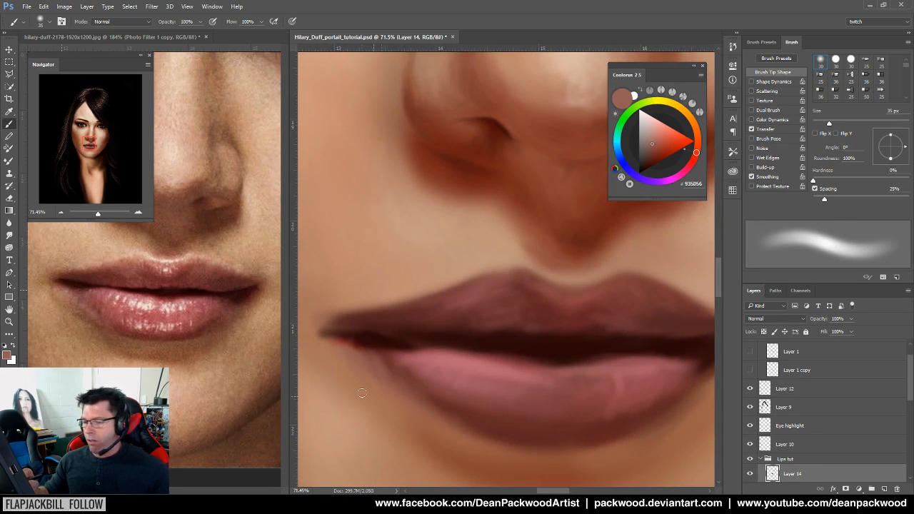
Show the Layer 1 copy sketch, shrink the brush from 35 px to 15 px, and sample lip pinks
{"action": "left_click", "coordinate": [750, 369]}
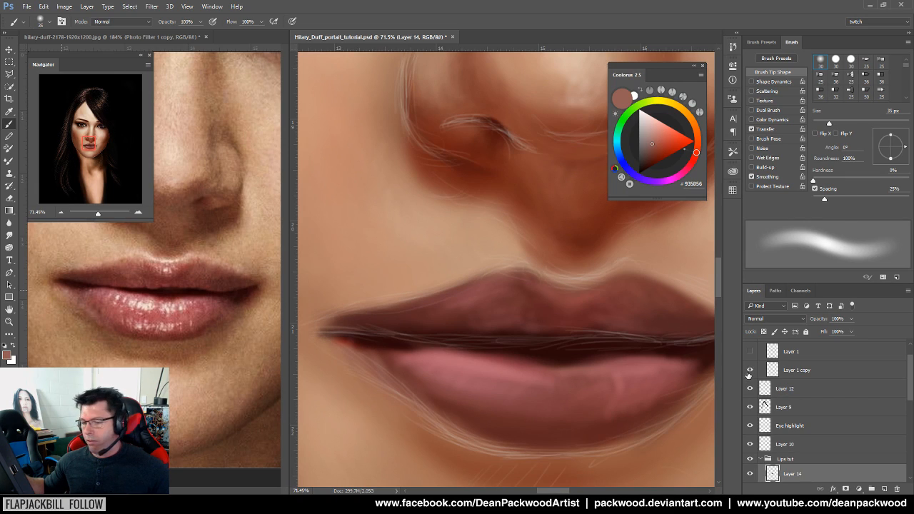
{"action": "left_click", "coordinate": [105, 290], "text": "alt"}
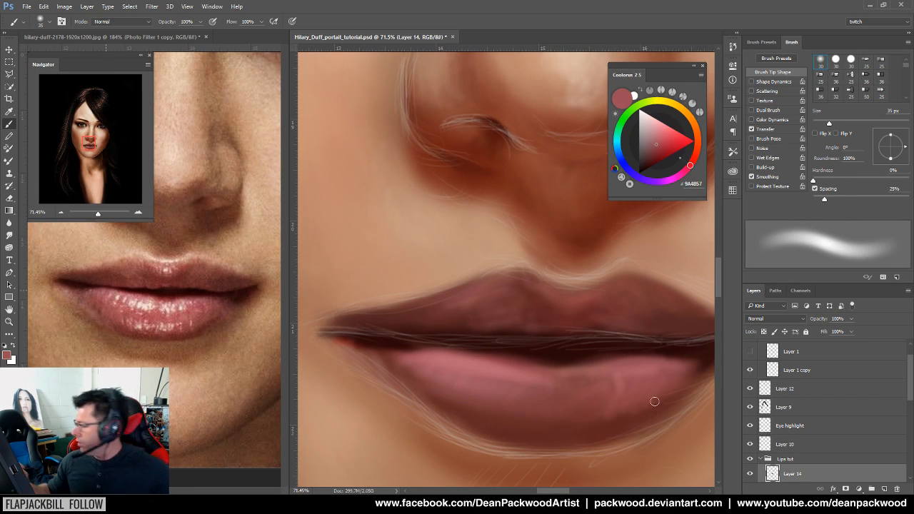
{"action": "left_click_drag", "start_coordinate": [827, 127], "coordinate": [818, 129]}
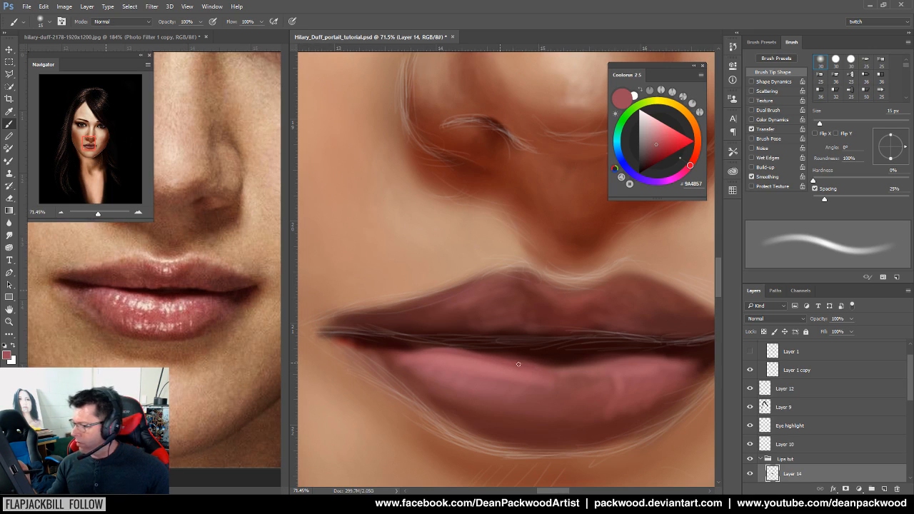
{"action": "left_click", "coordinate": [467, 368], "text": "alt"}
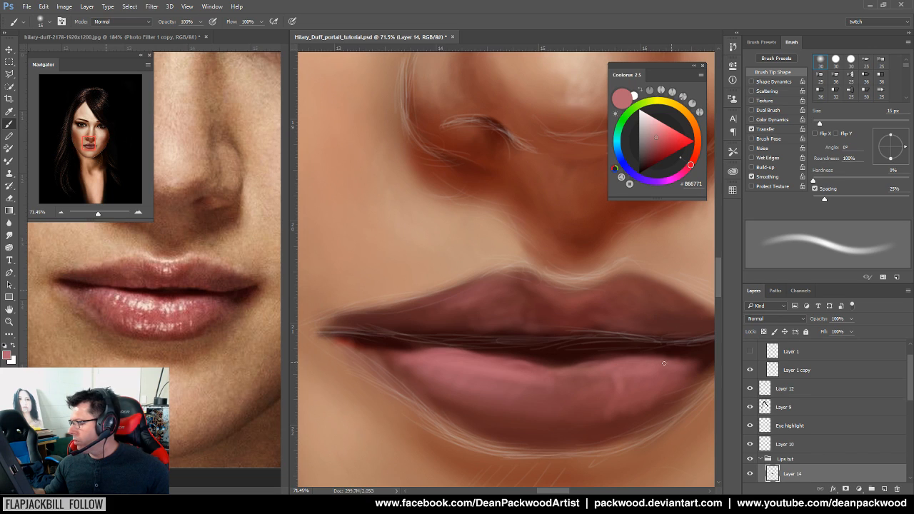
Paint dark red (69292B) along the upper lip's lower edge, then hide the line sketch layer
{"action": "left_click", "coordinate": [125, 283], "text": "alt"}
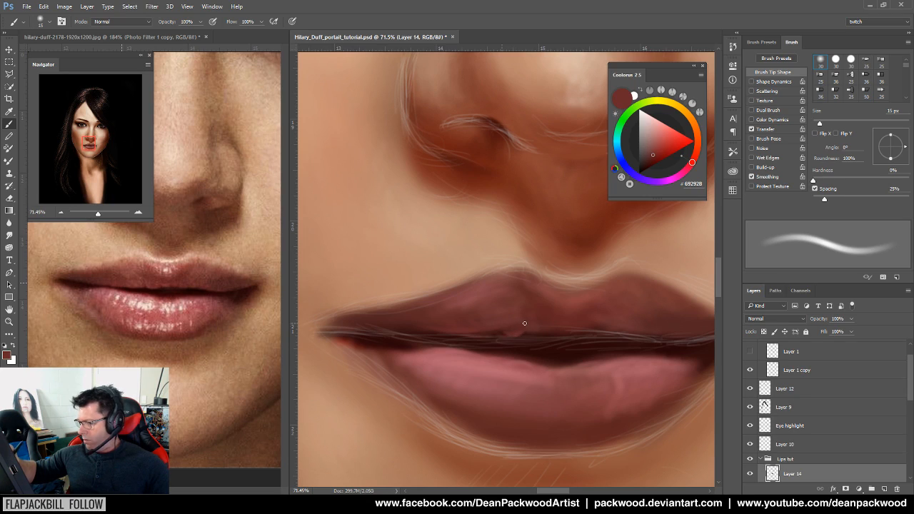
{"action": "left_click_drag", "start_coordinate": [525, 335], "coordinate": [540, 333]}
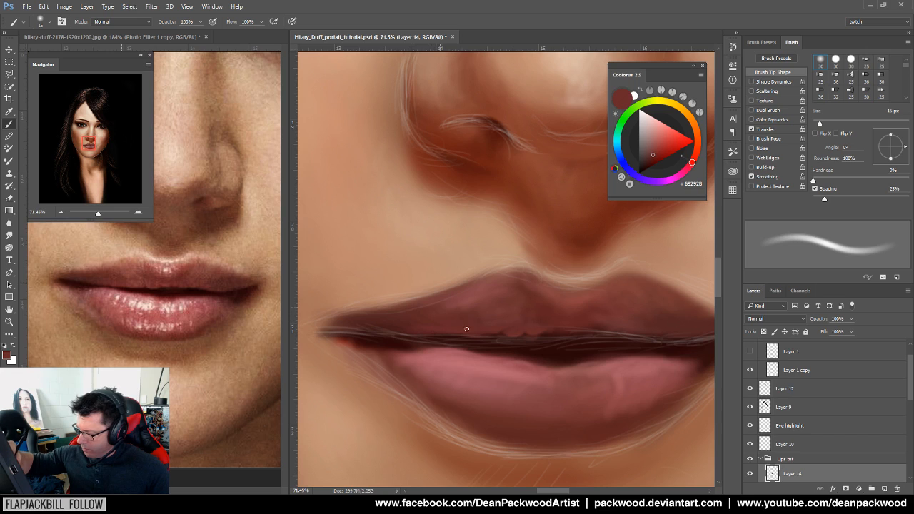
{"action": "left_click_drag", "start_coordinate": [556, 396], "coordinate": [512, 396]}
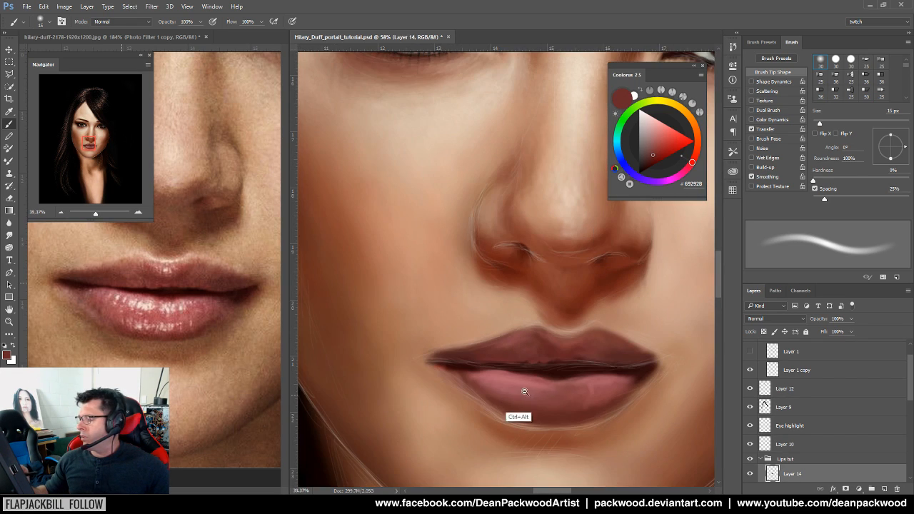
{"action": "left_click_drag", "start_coordinate": [574, 397], "coordinate": [562, 416]}
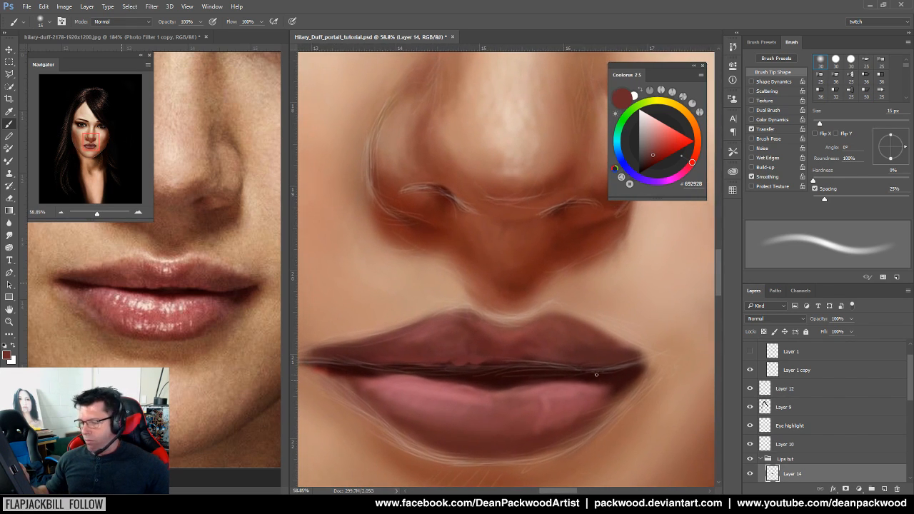
{"action": "left_click", "coordinate": [750, 370]}
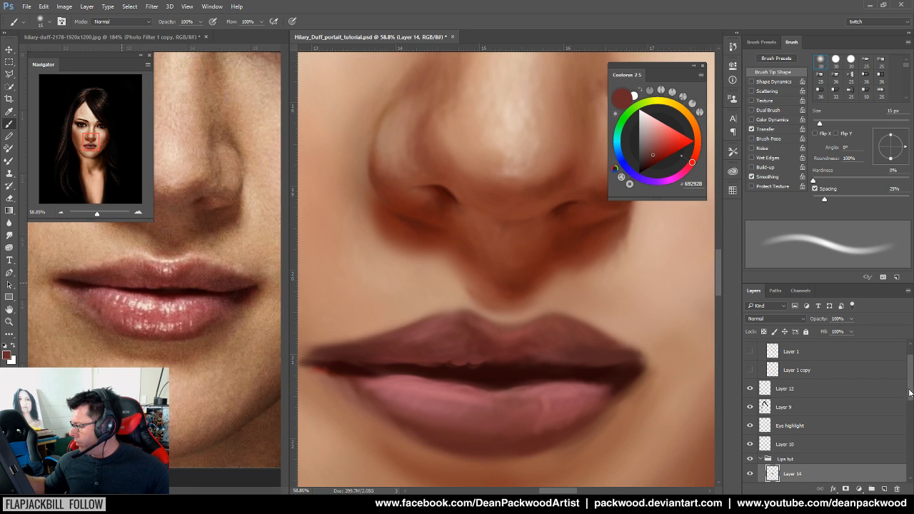
{"action": "left_click_drag", "start_coordinate": [910, 392], "coordinate": [910, 404]}
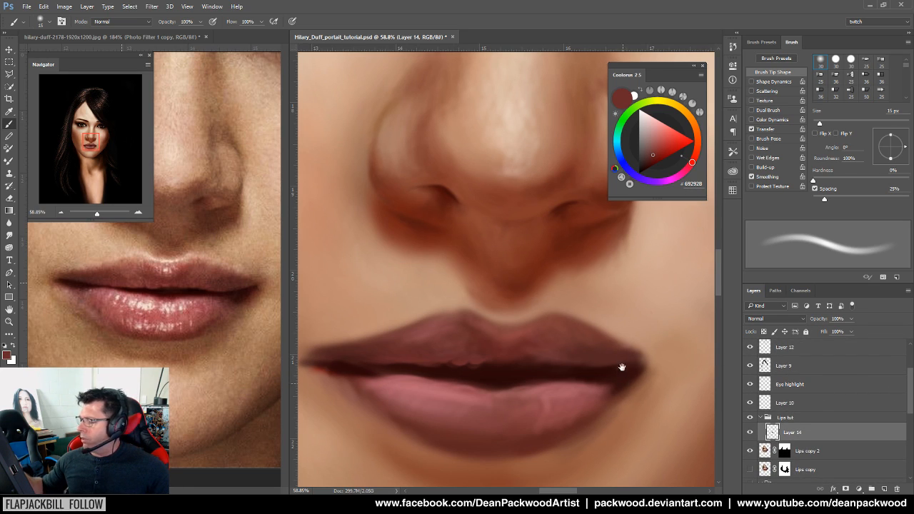
Toggle the grid on and off over the portrait and the reference photo with Ctrl+'
{"action": "left_click_drag", "start_coordinate": [622, 379], "coordinate": [632, 321]}
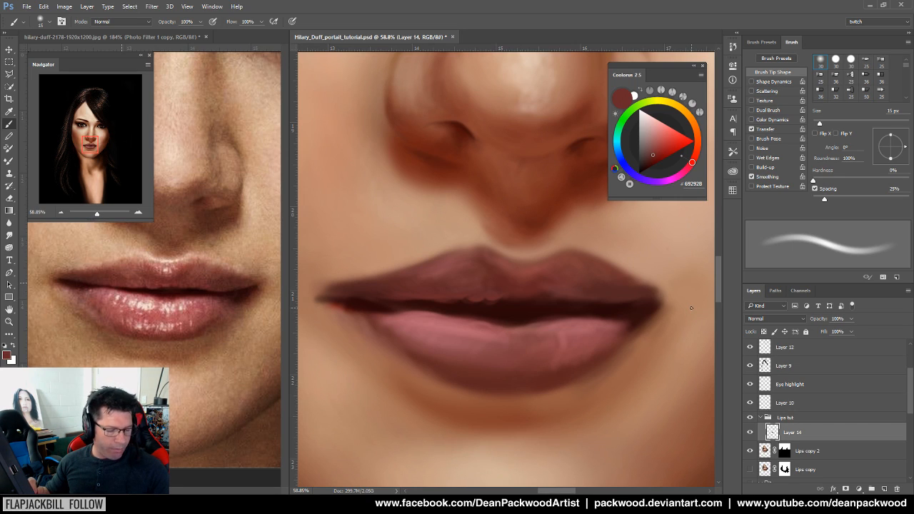
{"action": "key", "text": "ctrl+apostrophe"}
{"action": "left_click", "coordinate": [243, 426]}
{"action": "key", "text": "ctrl+apostrophe"}
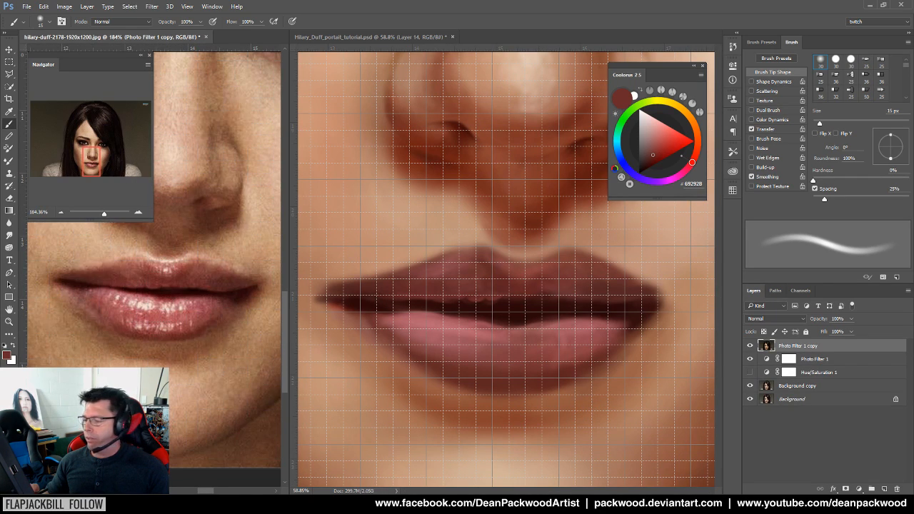
{"action": "key", "text": "ctrl+apostrophe"}
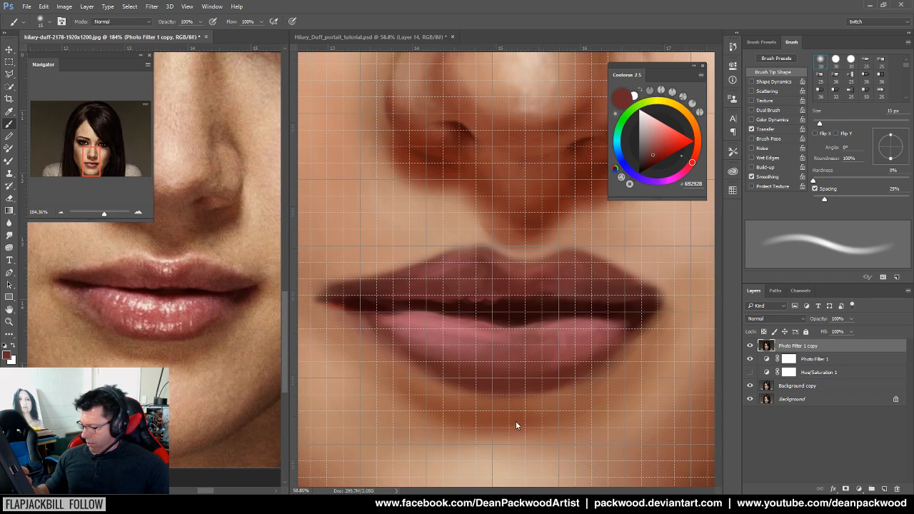
{"action": "left_click", "coordinate": [524, 419]}
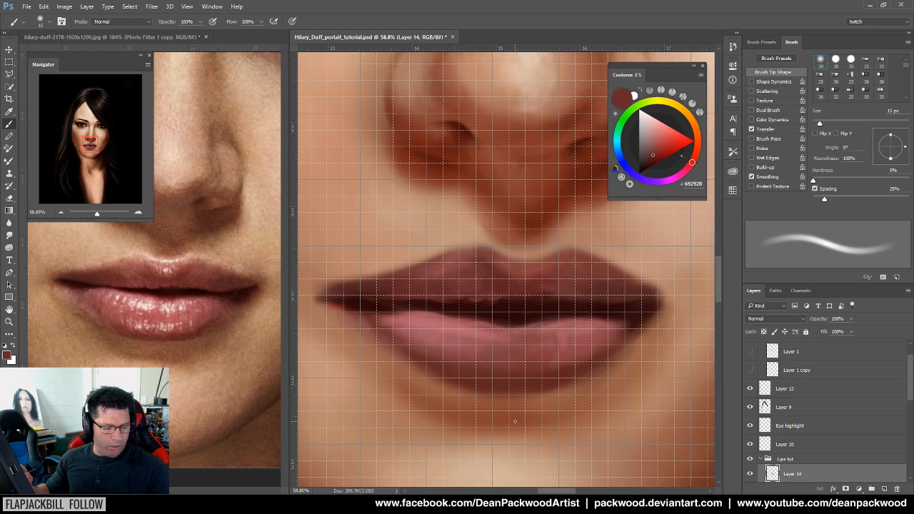
{"action": "key", "text": "ctrl+apostrophe"}
Turn the grid on for the portrait through View > Show > Grid, then for the reference photo
{"action": "left_click", "coordinate": [212, 6]}
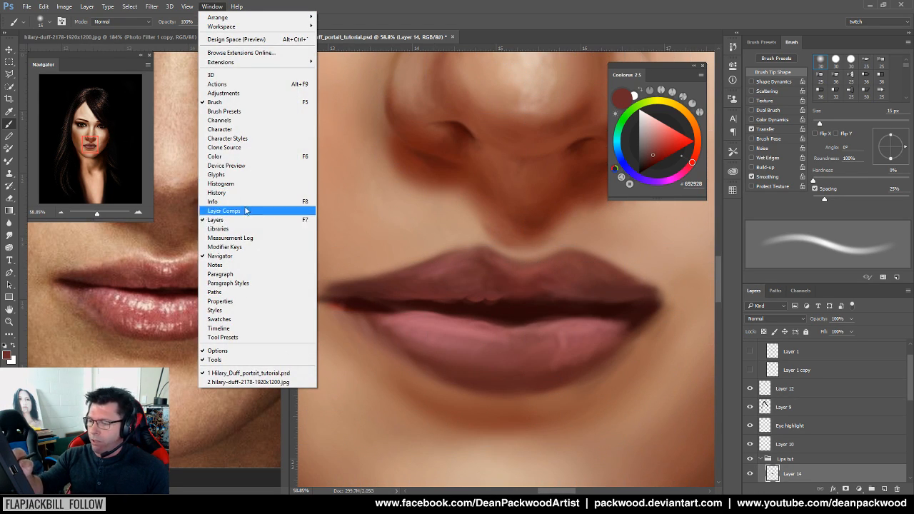
{"action": "mouse_move", "coordinate": [185, 6]}
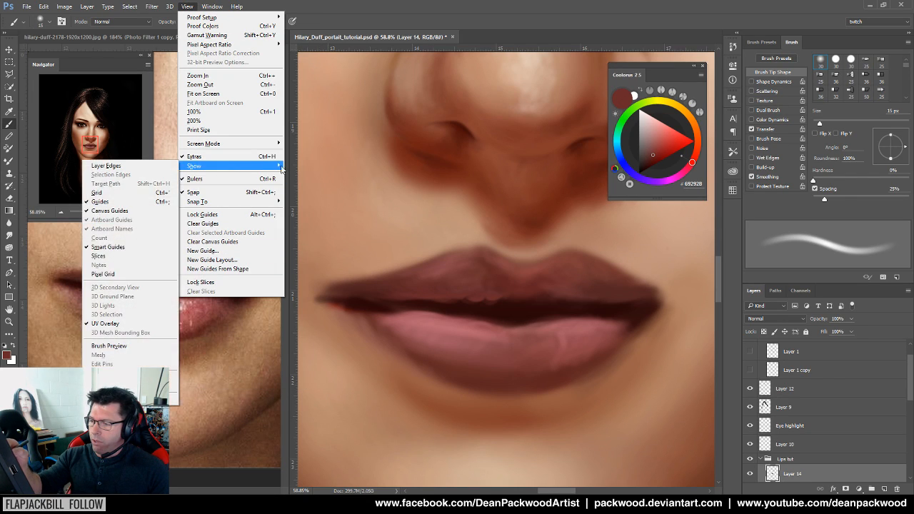
{"action": "mouse_move", "coordinate": [220, 170]}
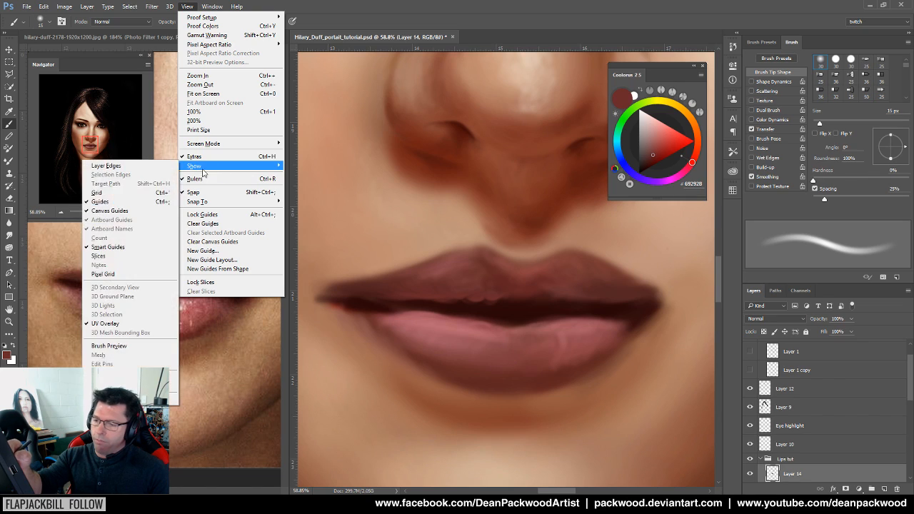
{"action": "left_click", "coordinate": [151, 198]}
{"action": "left_click", "coordinate": [247, 413]}
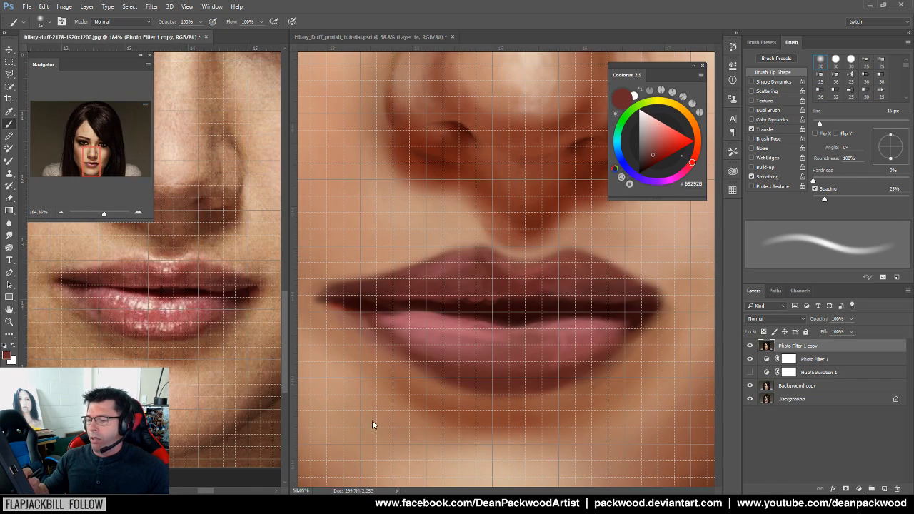
{"action": "left_click", "coordinate": [493, 332]}
In Guides, Grid & Slices preferences, set a gridline every 2 cm with 2 subdivisions, then pick the brush
{"action": "left_click", "coordinate": [43, 7]}
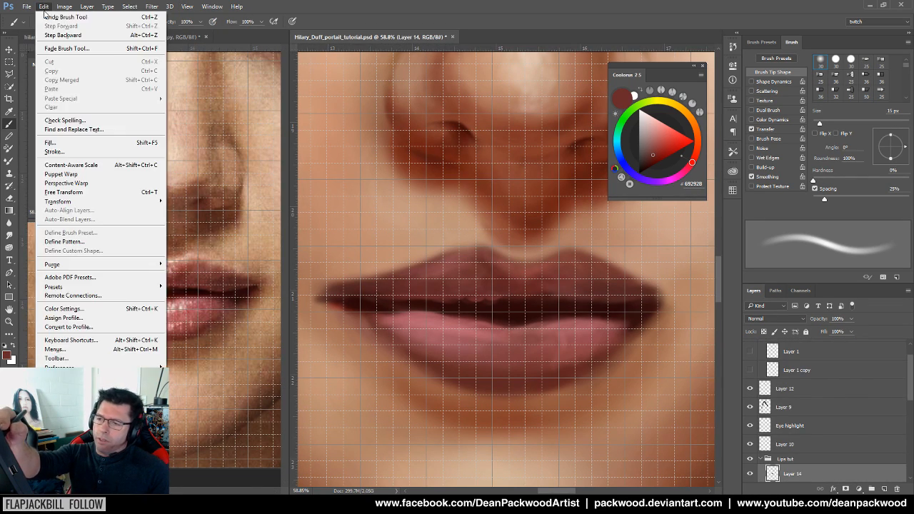
{"action": "mouse_move", "coordinate": [108, 367]}
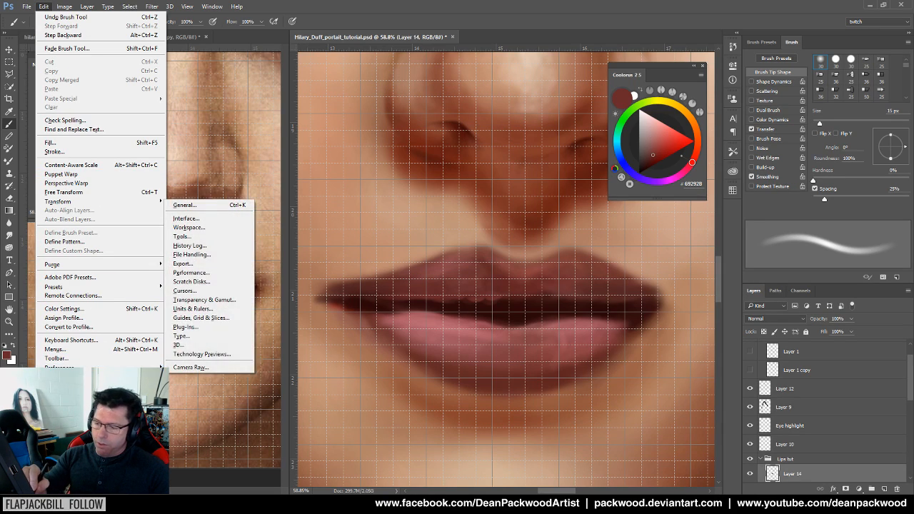
{"action": "left_click", "coordinate": [226, 319]}
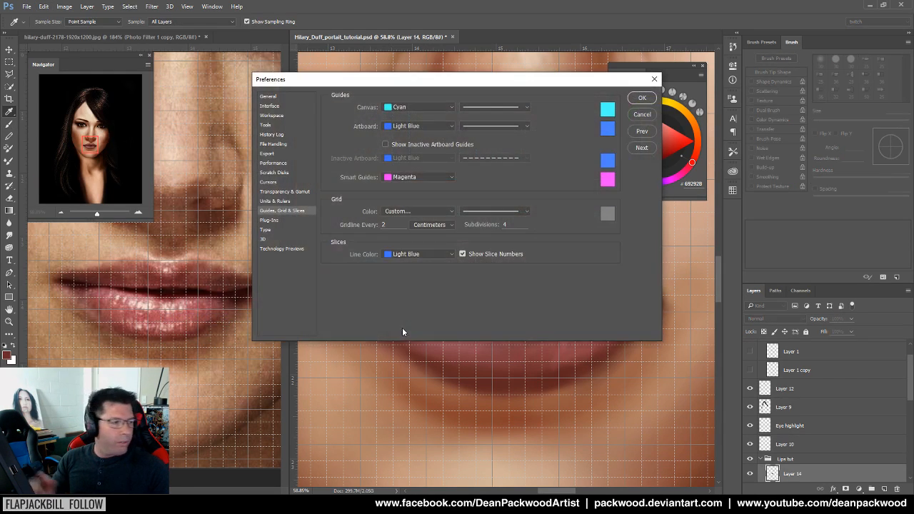
{"action": "double_click", "coordinate": [518, 225]}
{"action": "left_click", "coordinate": [395, 227]}
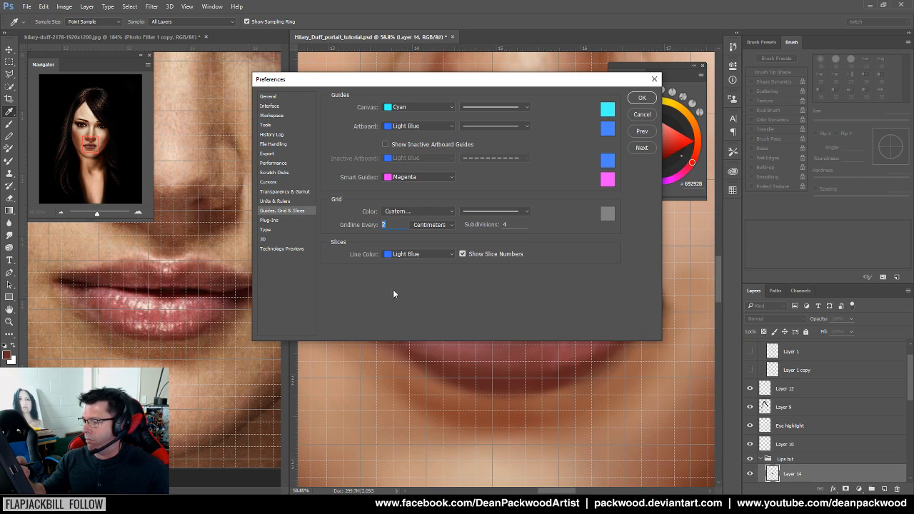
{"action": "key", "text": "Tab"}
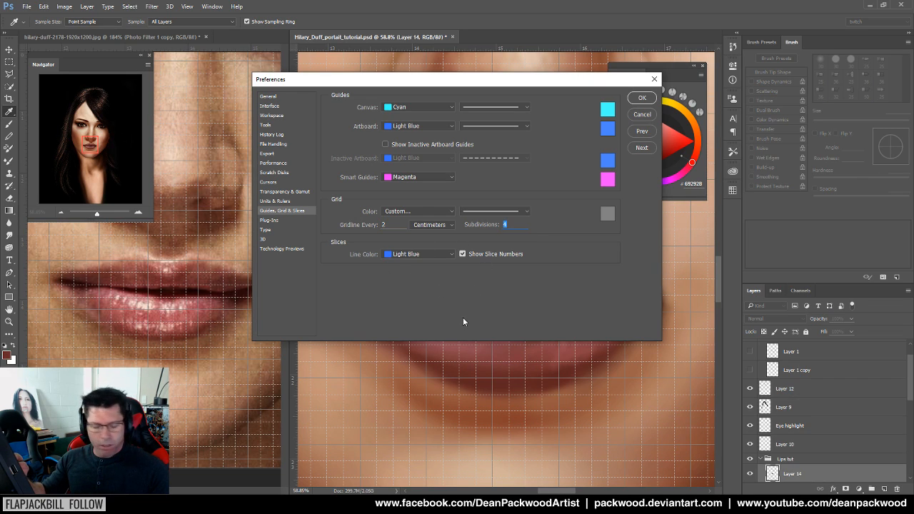
{"action": "type", "text": "1"}
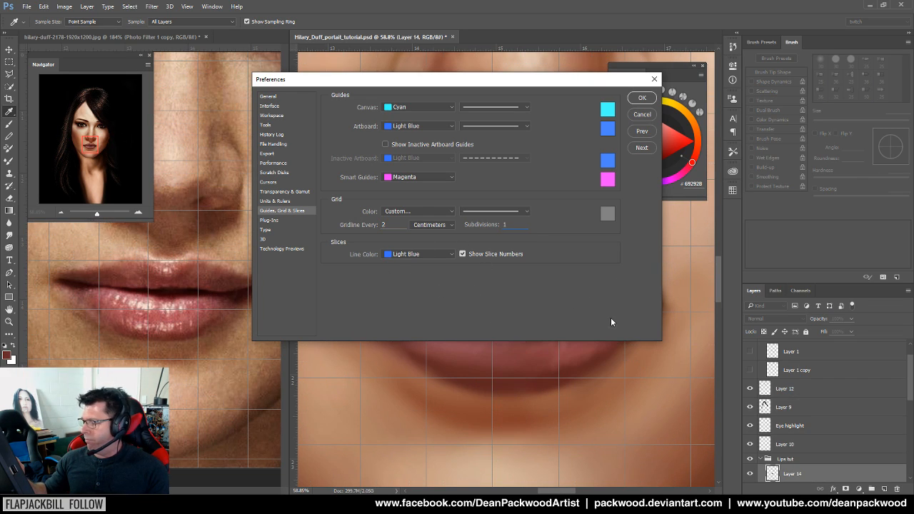
{"action": "key", "text": "BackSpace"}
{"action": "type", "text": "2"}
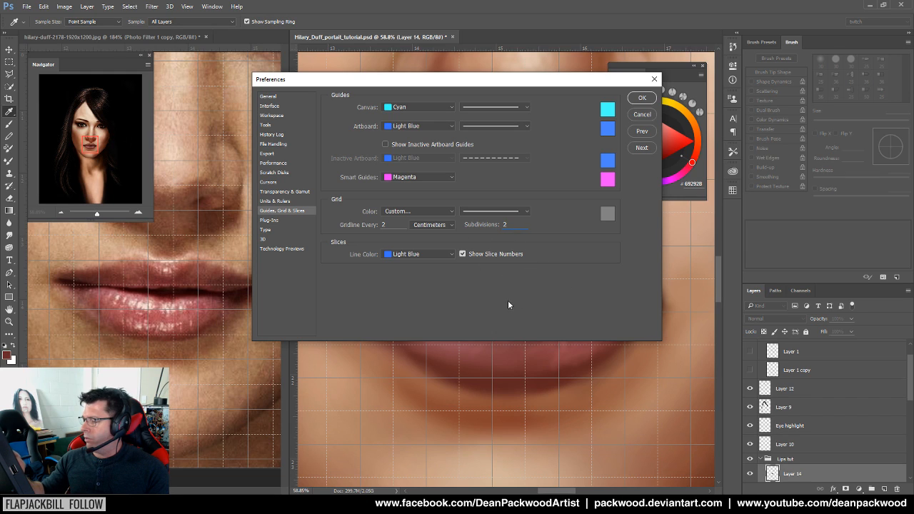
{"action": "left_click", "coordinate": [641, 98]}
{"action": "key", "text": "b"}
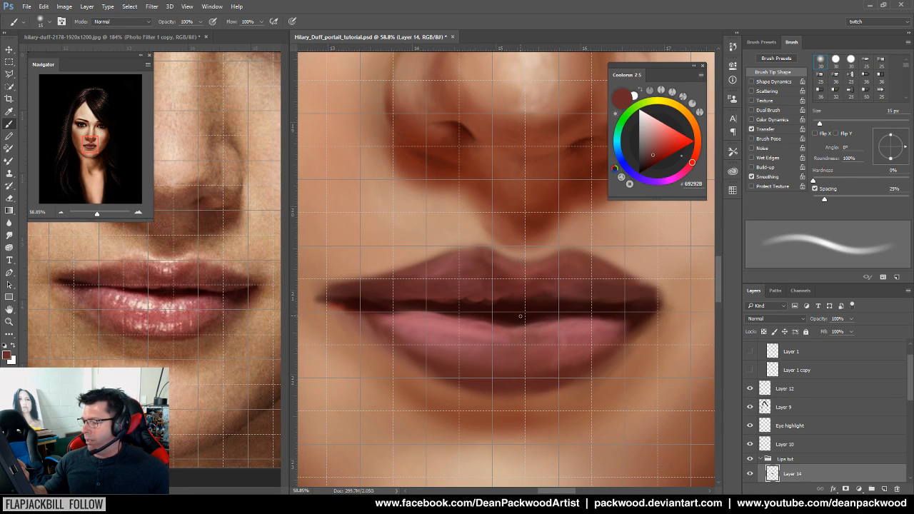
Zoom the reference photo and the painting so both frame the lips for comparison
{"action": "left_click", "coordinate": [252, 323]}
{"action": "left_click_drag", "start_coordinate": [237, 323], "coordinate": [179, 409]}
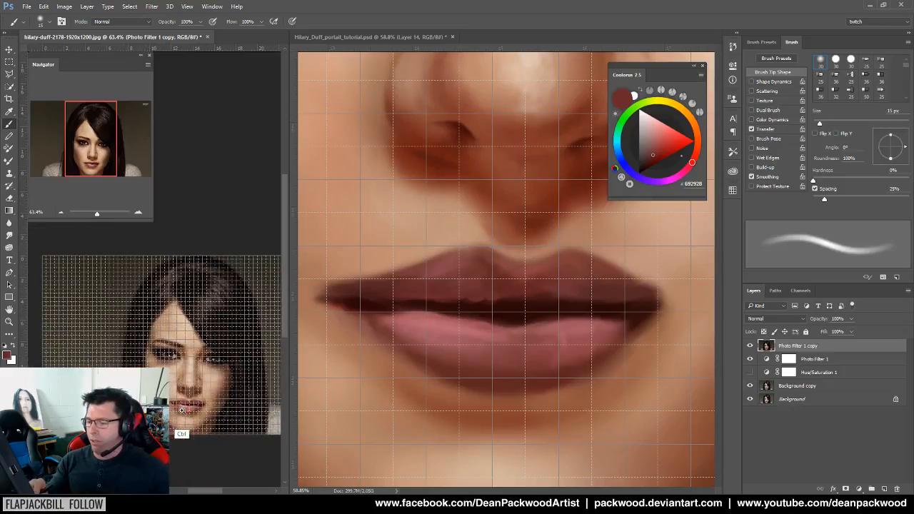
{"action": "left_click", "coordinate": [484, 398]}
{"action": "mouse_move", "coordinate": [528, 405]}
{"action": "left_mouse_down"}
{"action": "mouse_move", "coordinate": [500, 419]}
{"action": "mouse_move", "coordinate": [579, 401]}
{"action": "mouse_move", "coordinate": [536, 397]}
{"action": "left_mouse_up"}
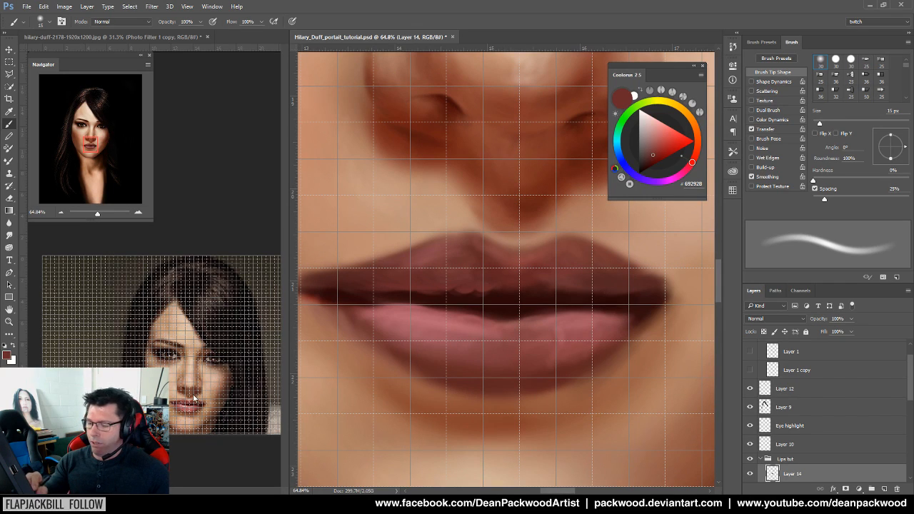
{"action": "left_click_drag", "start_coordinate": [190, 409], "coordinate": [221, 381]}
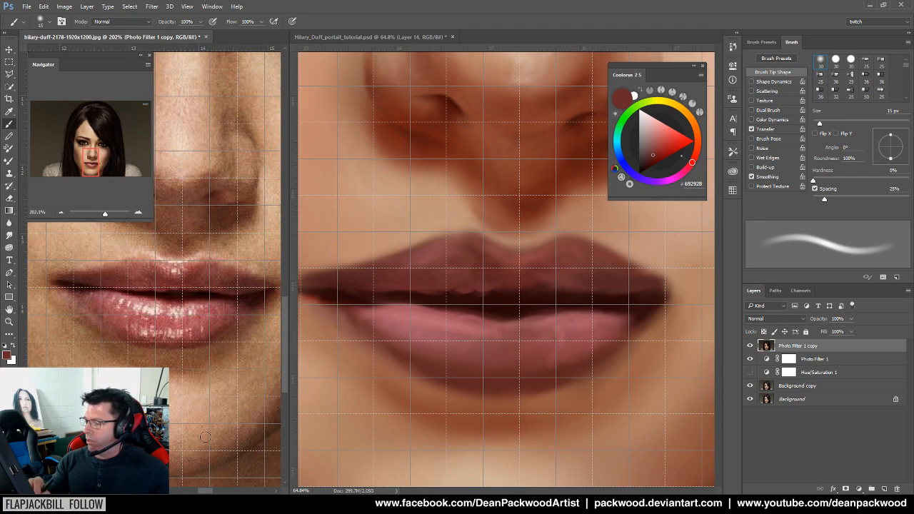
{"action": "mouse_move", "coordinate": [211, 404]}
{"action": "left_mouse_down"}
{"action": "mouse_move", "coordinate": [220, 395]}
{"action": "mouse_move", "coordinate": [229, 405]}
{"action": "left_mouse_up"}
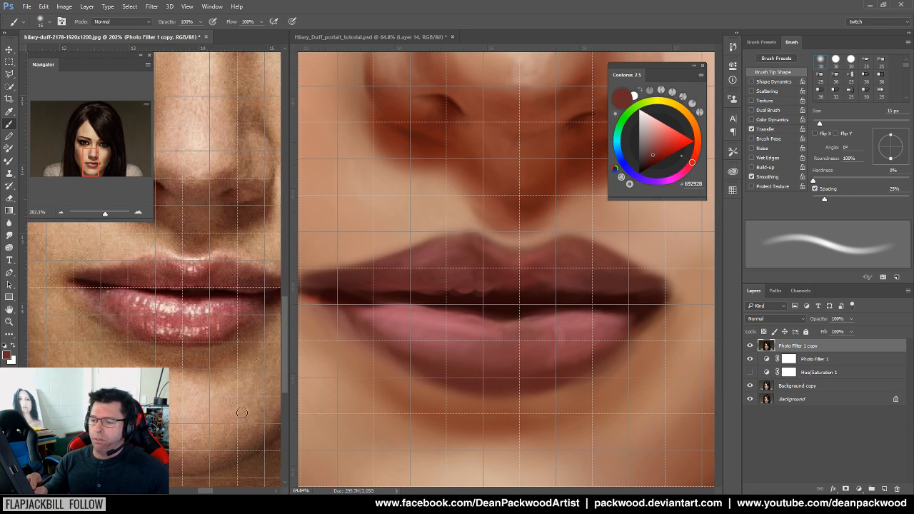
{"action": "left_click_drag", "start_coordinate": [228, 394], "coordinate": [204, 418]}
{"action": "left_click", "coordinate": [473, 418], "text": "ctrl+alt"}
{"action": "mouse_move", "coordinate": [493, 425]}
{"action": "left_mouse_down"}
{"action": "mouse_move", "coordinate": [515, 419]}
{"action": "mouse_move", "coordinate": [484, 431]}
{"action": "left_mouse_up"}
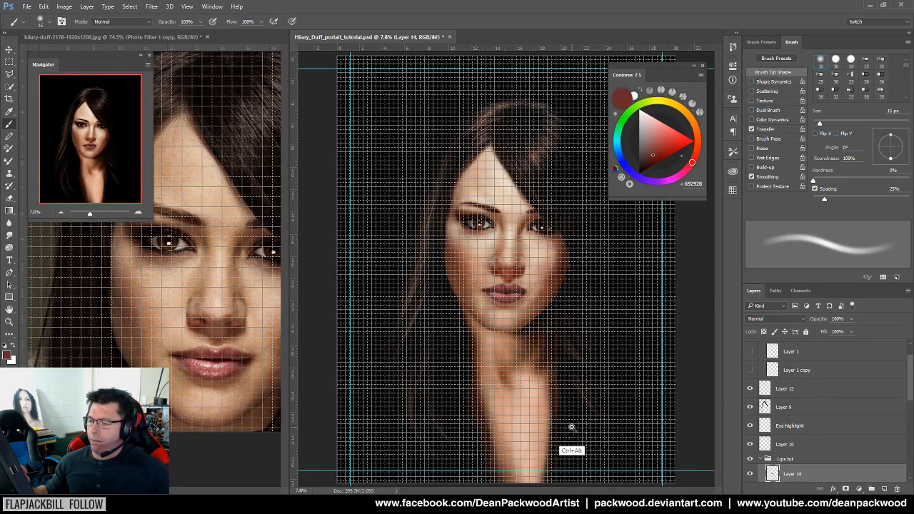
{"action": "mouse_move", "coordinate": [506, 327]}
{"action": "left_mouse_down"}
{"action": "mouse_move", "coordinate": [567, 302]}
{"action": "mouse_move", "coordinate": [583, 271]}
{"action": "mouse_move", "coordinate": [618, 371]}
{"action": "mouse_move", "coordinate": [623, 365]}
{"action": "left_mouse_up"}
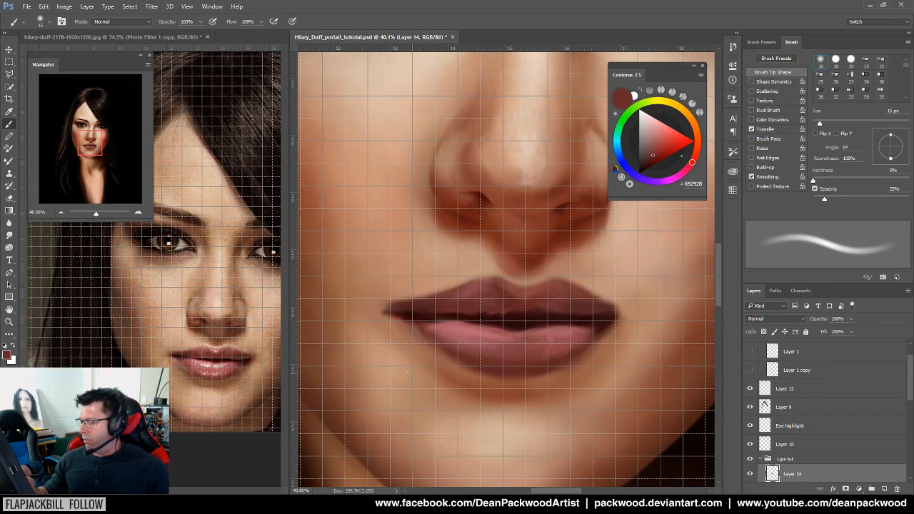
Zoom the reference photo in on its lips and nudge it down to line up with the grid
{"action": "left_click", "coordinate": [258, 411]}
{"action": "left_click_drag", "start_coordinate": [213, 392], "coordinate": [167, 406]}
{"action": "left_click_drag", "start_coordinate": [170, 368], "coordinate": [199, 368]}
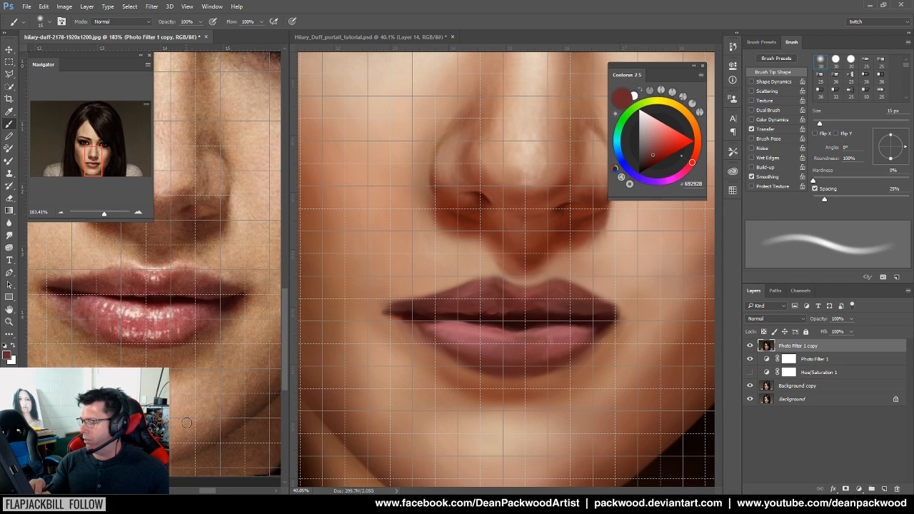
{"action": "mouse_move", "coordinate": [213, 385]}
{"action": "left_mouse_down"}
{"action": "mouse_move", "coordinate": [213, 398]}
{"action": "mouse_move", "coordinate": [225, 394]}
{"action": "mouse_move", "coordinate": [218, 400]}
{"action": "left_mouse_up"}
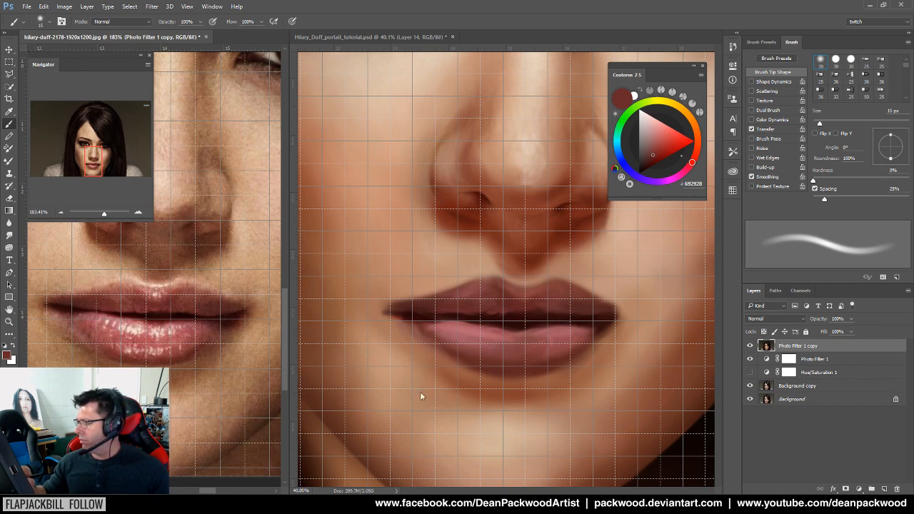
{"action": "left_click", "coordinate": [617, 389]}
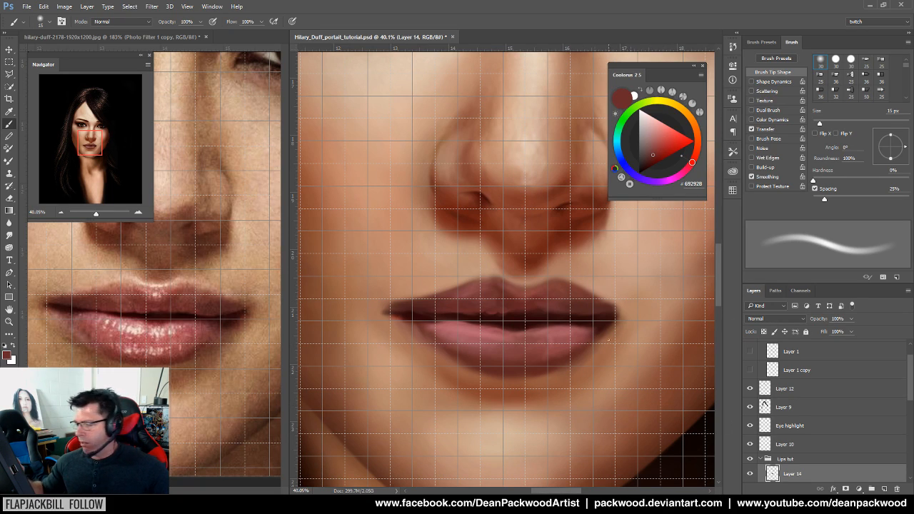
Sample lip colours from the reference and the painting, ending on the dark lip-line colour 2B090A
{"action": "left_click", "coordinate": [108, 323], "text": "alt"}
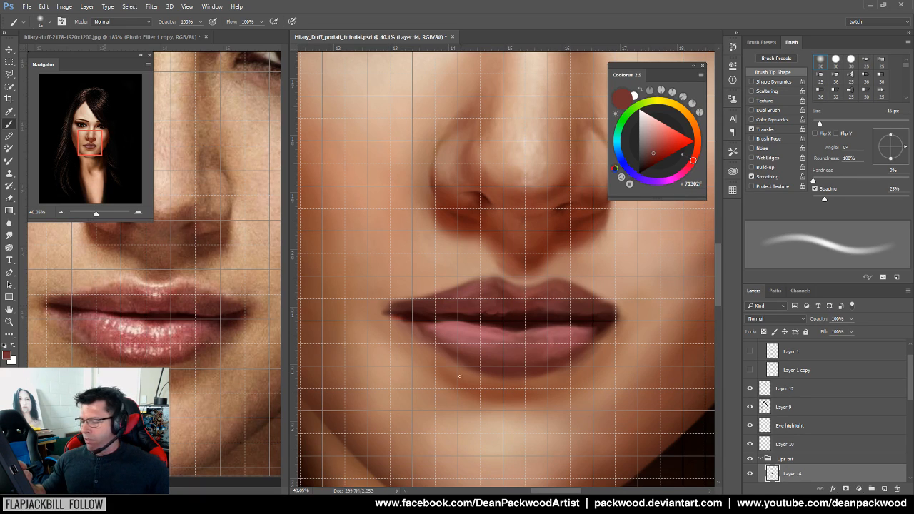
{"action": "mouse_move", "coordinate": [219, 423]}
{"action": "left_mouse_down"}
{"action": "mouse_move", "coordinate": [227, 395]}
{"action": "mouse_move", "coordinate": [227, 414]}
{"action": "left_mouse_up"}
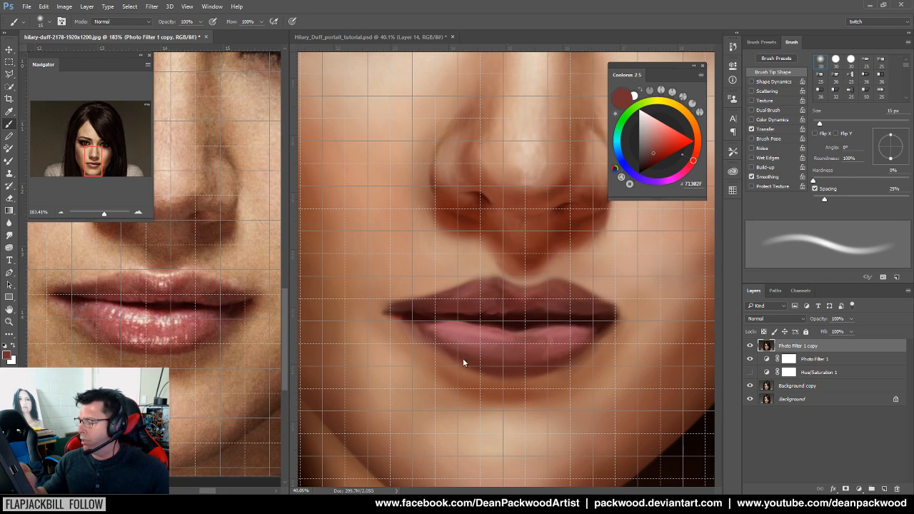
{"action": "left_click", "coordinate": [471, 313], "text": "alt"}
{"action": "left_click", "coordinate": [433, 309]}
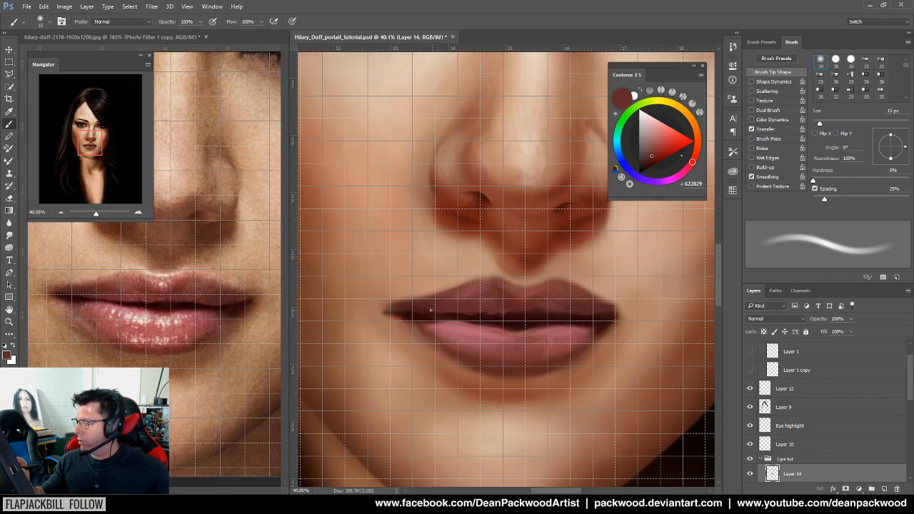
{"action": "left_click", "coordinate": [460, 311], "text": "alt"}
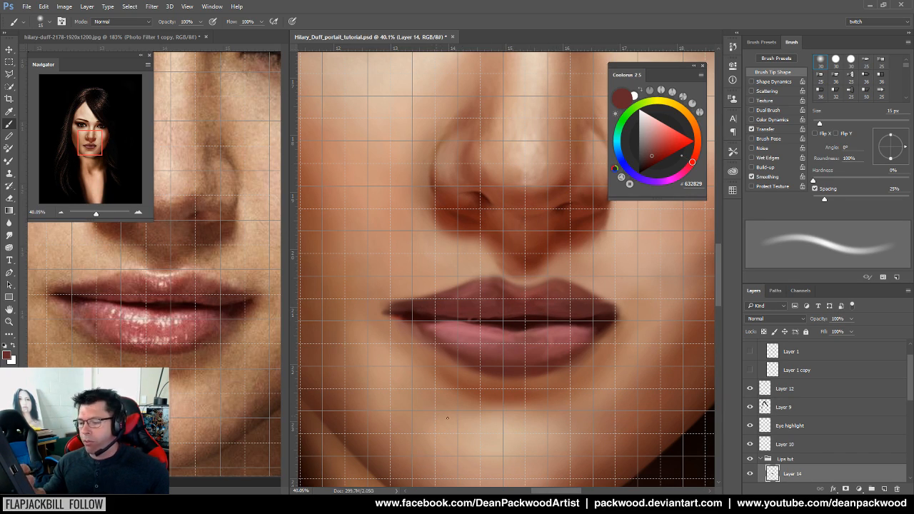
{"action": "left_click", "coordinate": [495, 323], "text": "alt"}
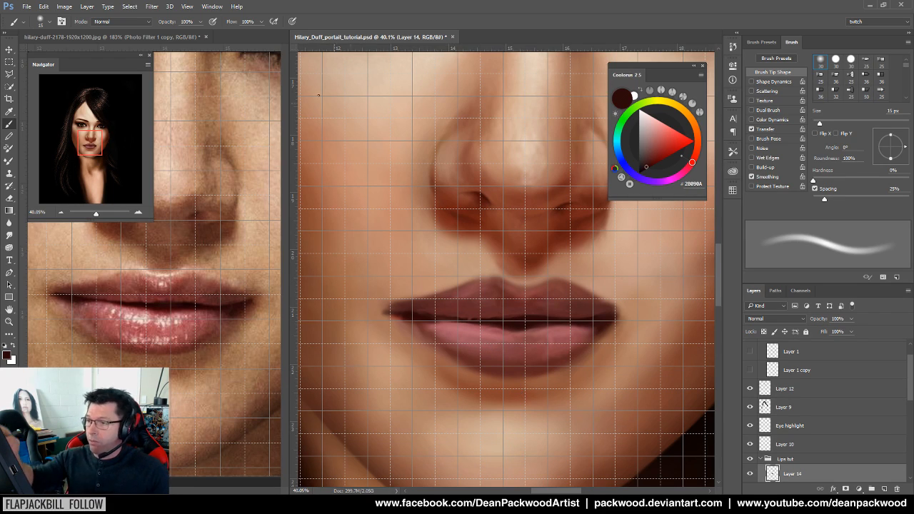
{"action": "left_click", "coordinate": [187, 6]}
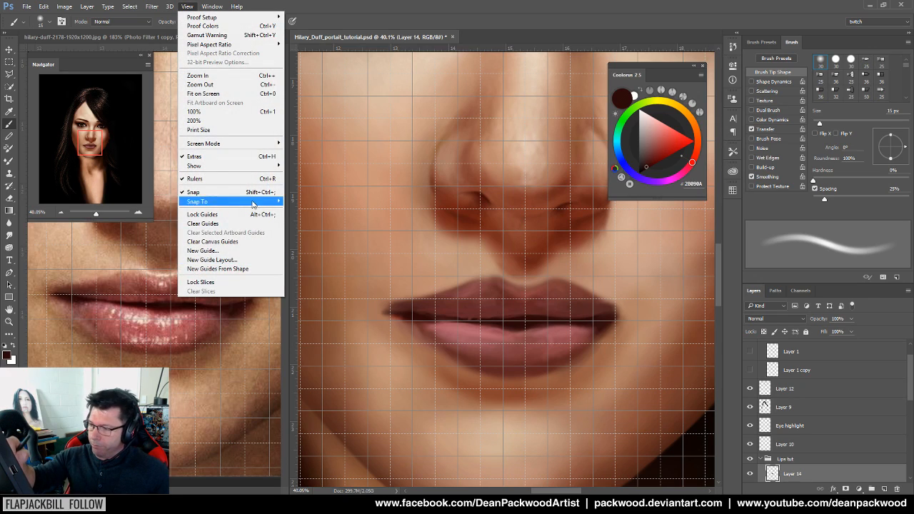
Turn off snapping and hide the grid on the painting
{"action": "left_click", "coordinate": [243, 193]}
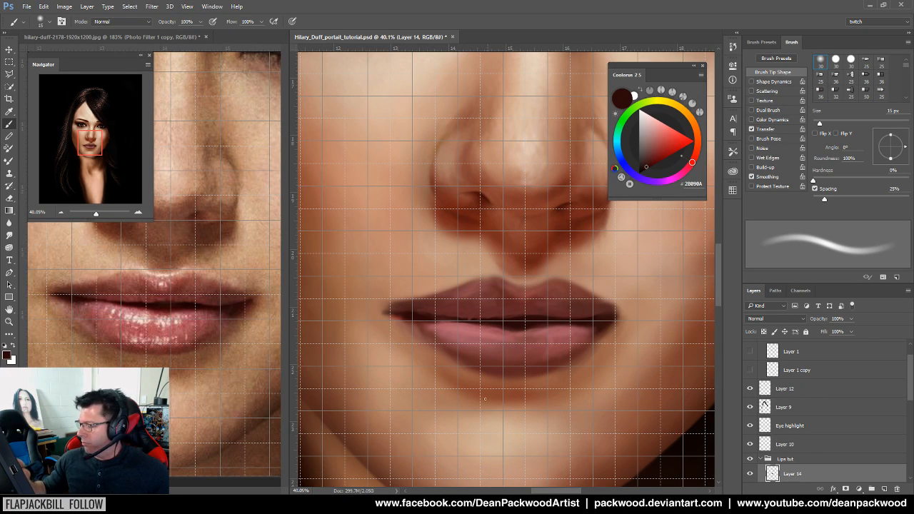
{"action": "left_click_drag", "start_coordinate": [436, 387], "coordinate": [485, 386]}
{"action": "key", "text": "ctrl+z"}
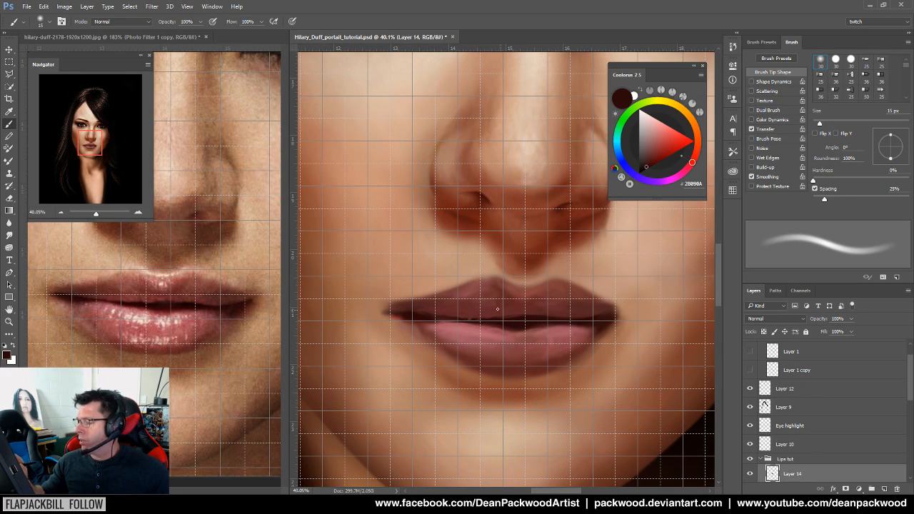
{"action": "left_click", "coordinate": [499, 321], "text": "alt"}
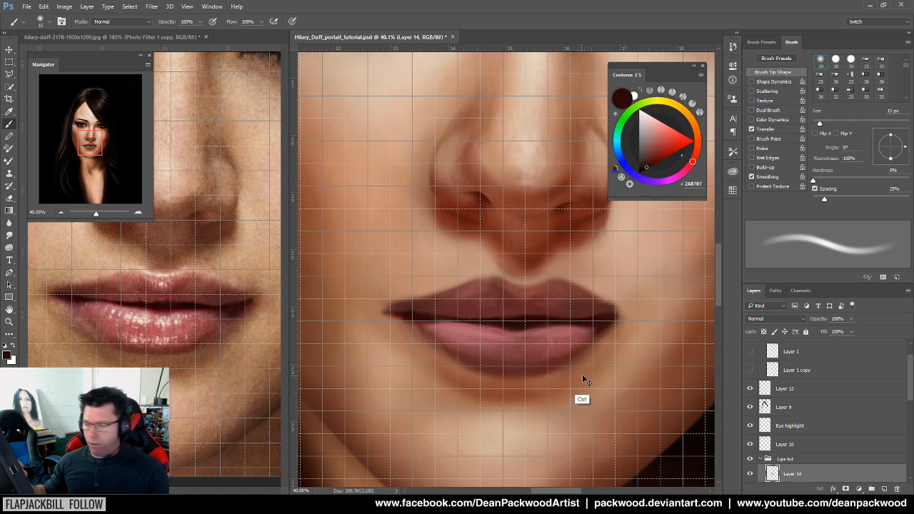
{"action": "key", "text": "ctrl+apostrophe"}
Sample the lower lip's light pink and paint a lighter highlight along its top edge
{"action": "left_click", "coordinate": [262, 434]}
{"action": "left_click", "coordinate": [501, 419]}
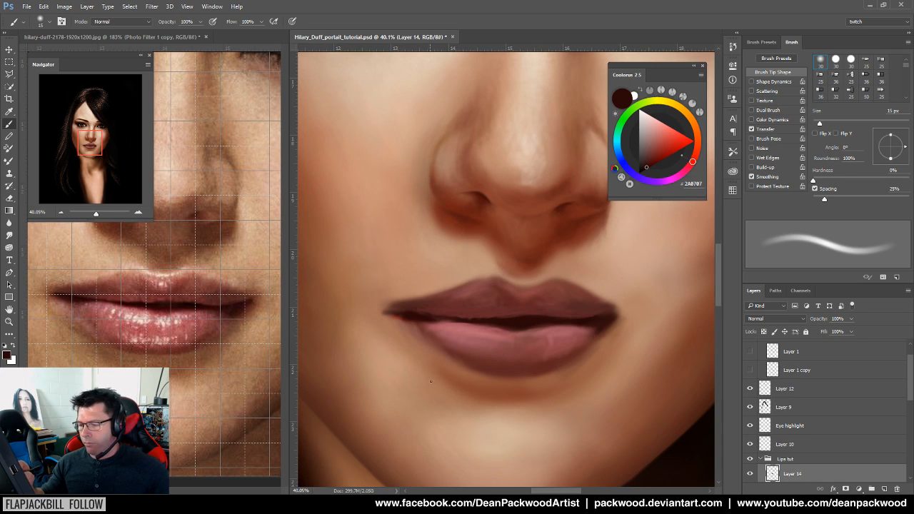
{"action": "left_click_drag", "start_coordinate": [562, 329], "coordinate": [583, 333]}
{"action": "left_click", "coordinate": [572, 314], "text": "alt"}
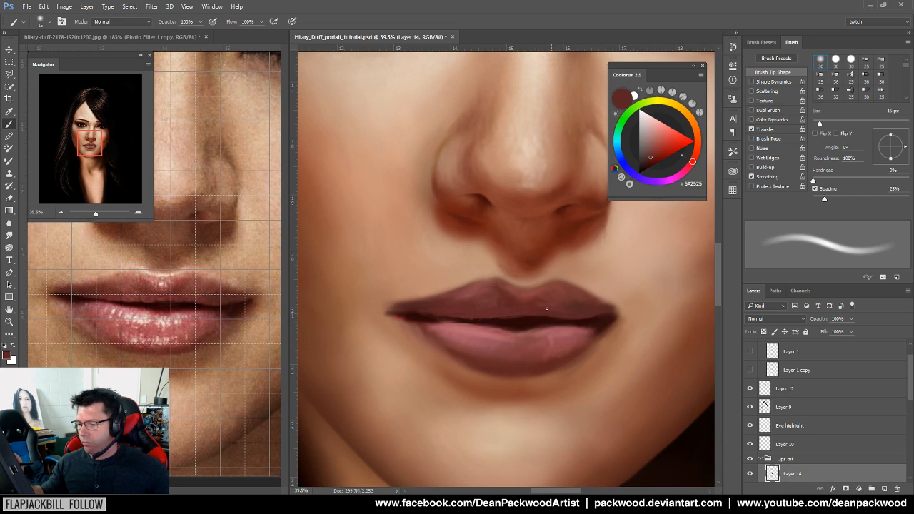
{"action": "left_click_drag", "start_coordinate": [518, 343], "coordinate": [521, 347]}
{"action": "left_click", "coordinate": [468, 325], "text": "alt"}
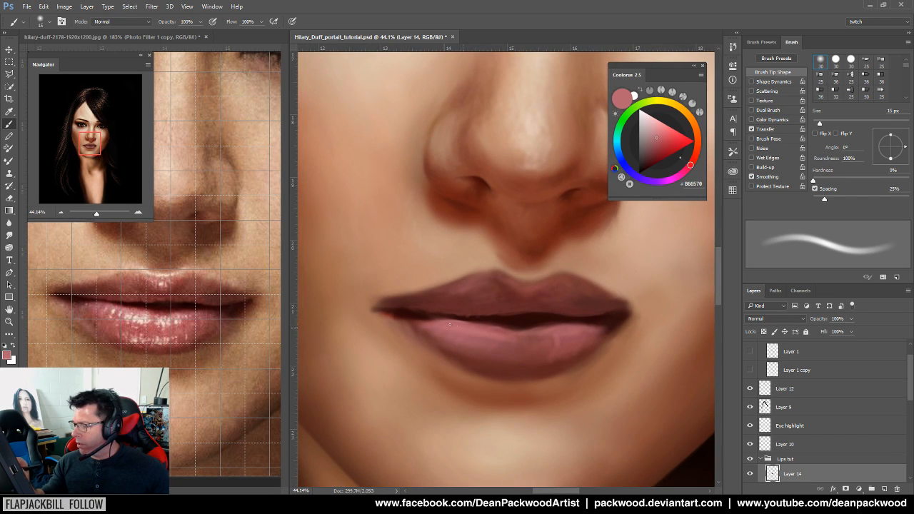
{"action": "left_click_drag", "start_coordinate": [463, 322], "coordinate": [439, 321]}
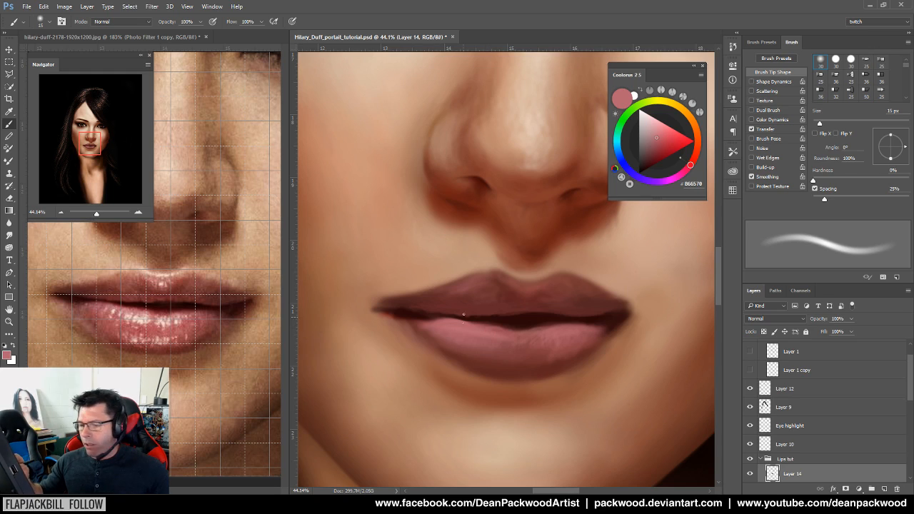
{"action": "left_click", "coordinate": [417, 319], "text": "alt"}
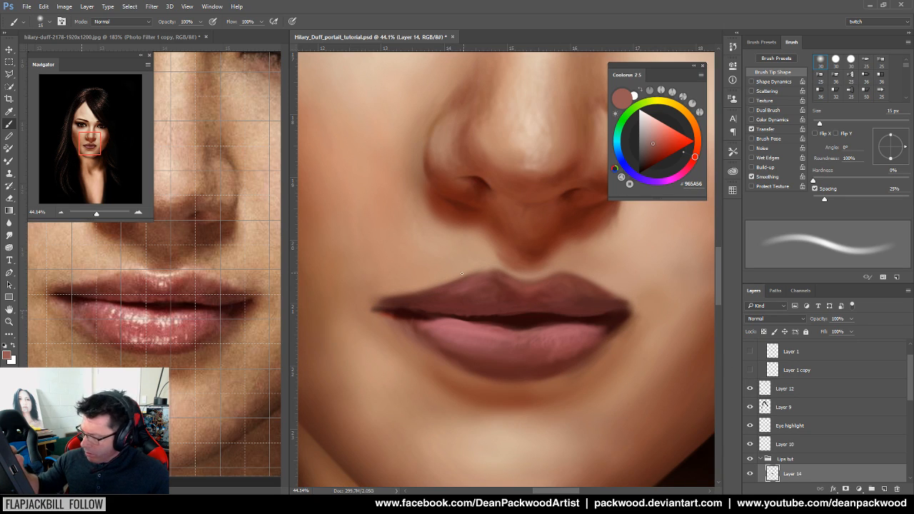
Lighten the lower-left lip edge and enlarge the brush to 35 px to blend the skin below the lip
{"action": "left_click", "coordinate": [57, 327], "text": "alt"}
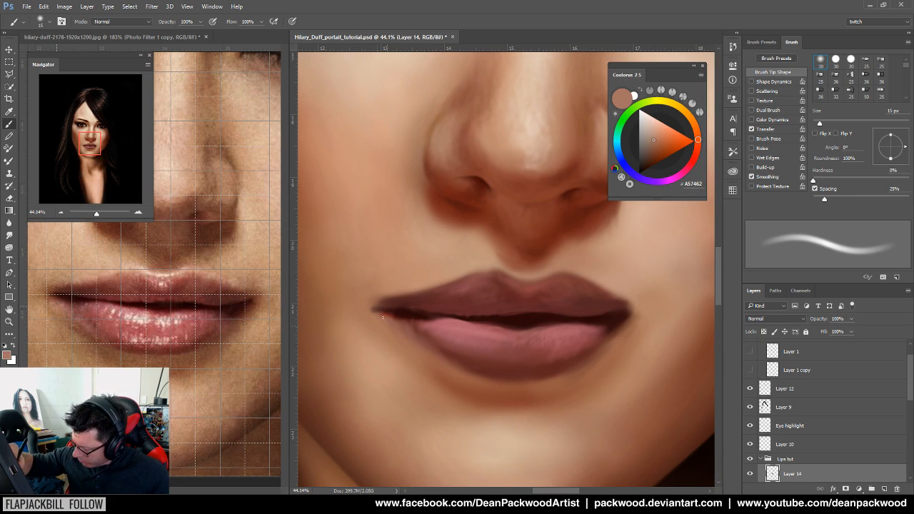
{"action": "left_click_drag", "start_coordinate": [391, 316], "coordinate": [407, 336]}
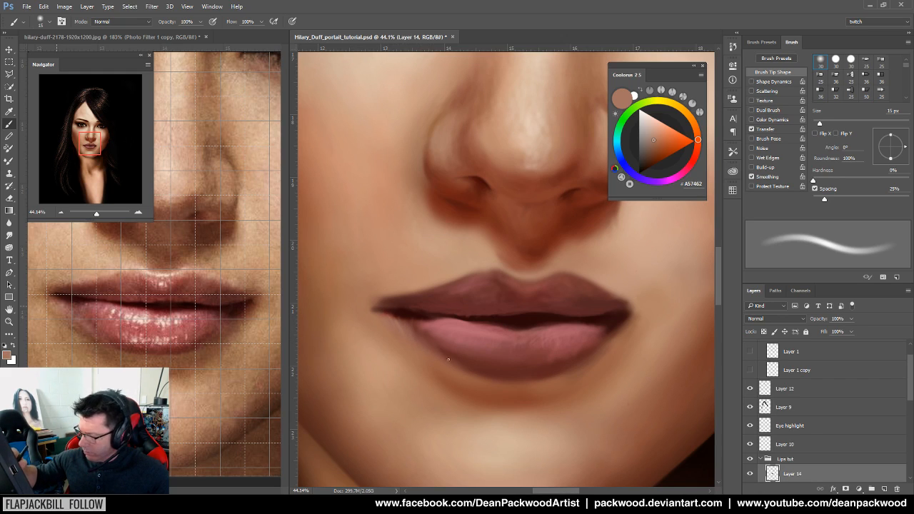
{"action": "left_click", "coordinate": [451, 387], "text": "alt"}
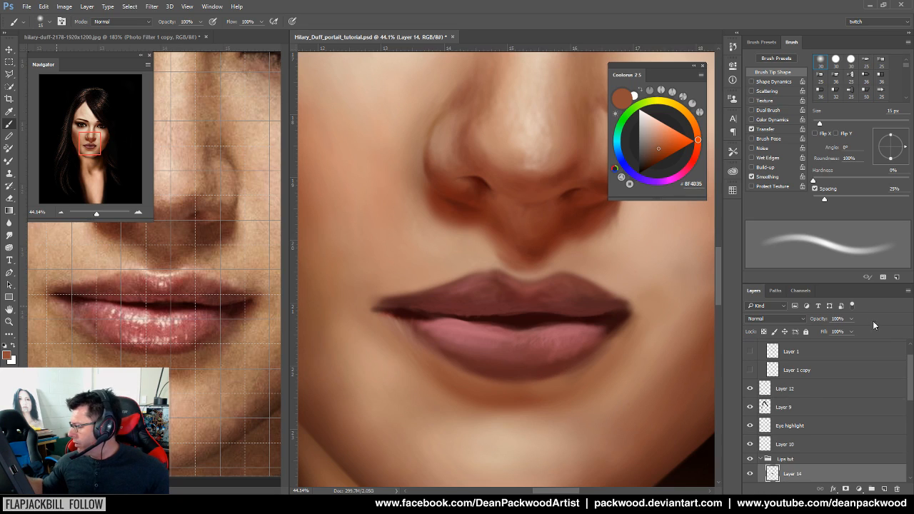
{"action": "left_click_drag", "start_coordinate": [820, 122], "coordinate": [829, 123]}
{"action": "left_click", "coordinate": [490, 392], "text": "alt"}
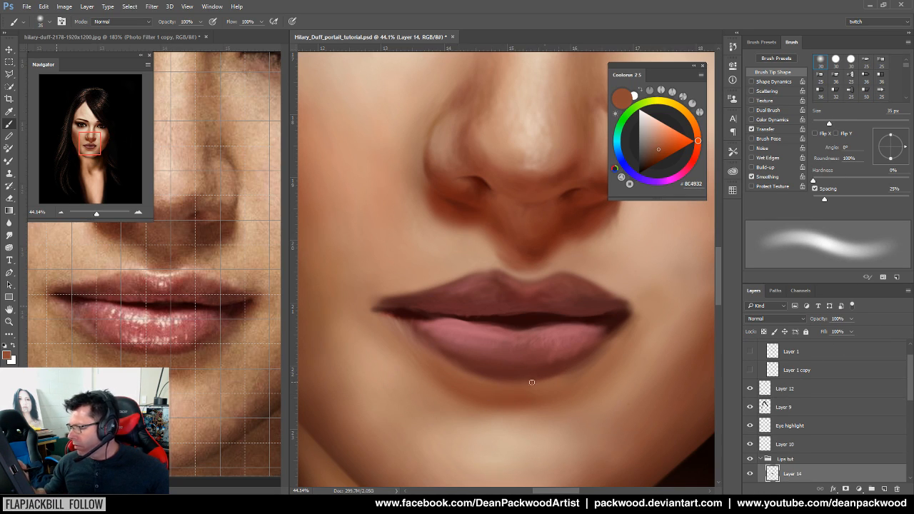
{"action": "left_click", "coordinate": [511, 401], "text": "alt"}
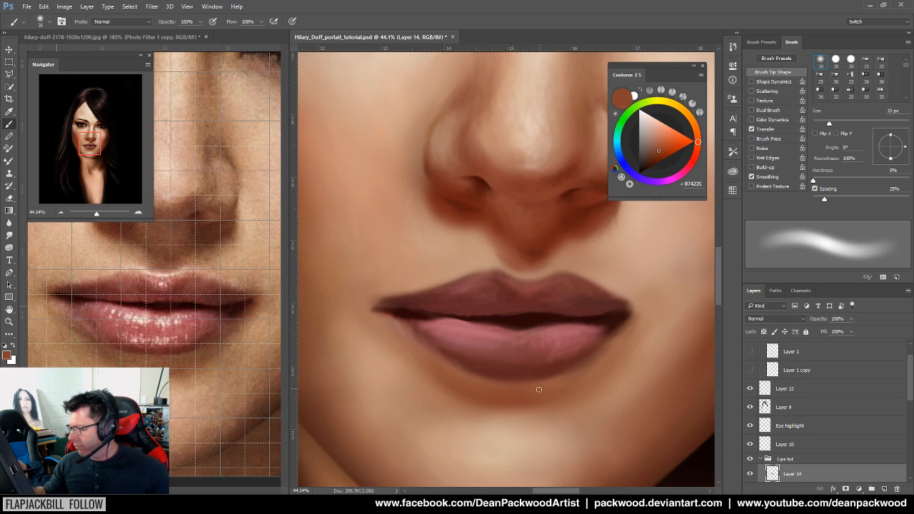
Sample skin, shadow and lip-corner tones from the painting and reference to blend the lip corners
{"action": "left_click", "coordinate": [216, 361], "text": "alt"}
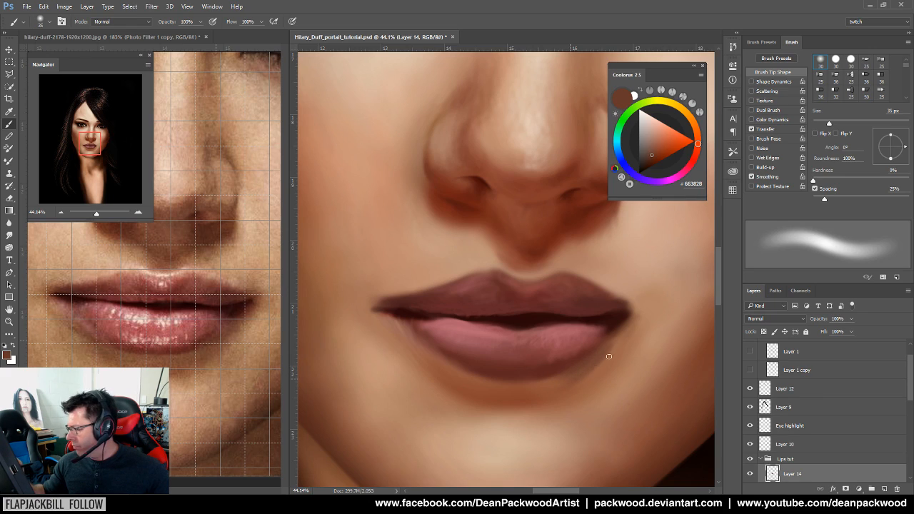
{"action": "left_click", "coordinate": [597, 377], "text": "alt"}
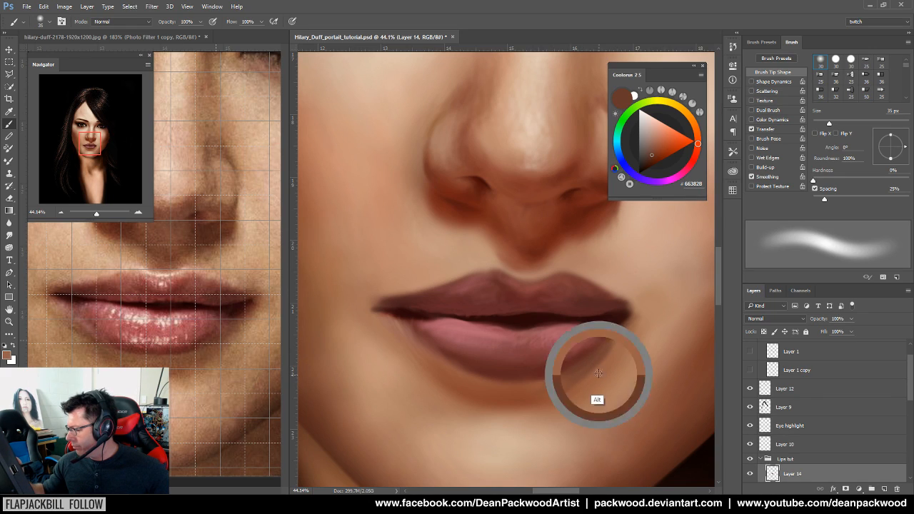
{"action": "left_click", "coordinate": [516, 395], "text": "alt"}
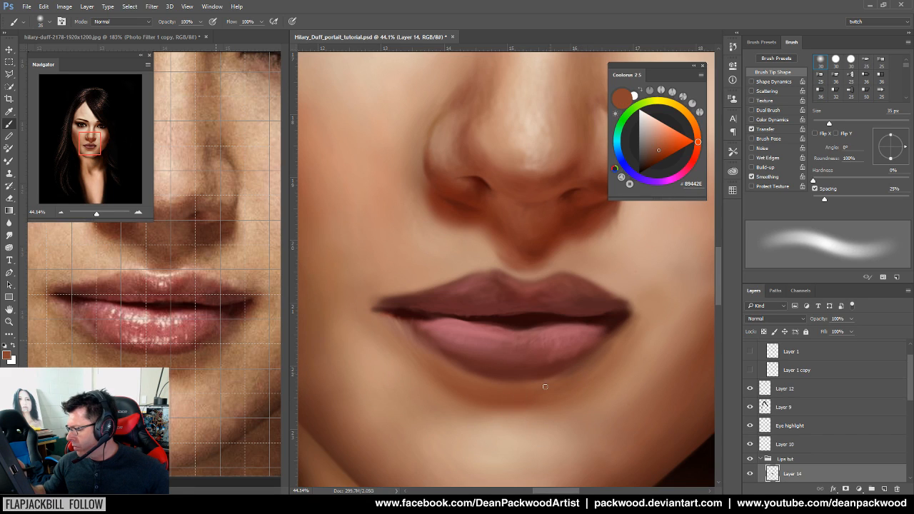
{"action": "left_click", "coordinate": [251, 309], "text": "alt"}
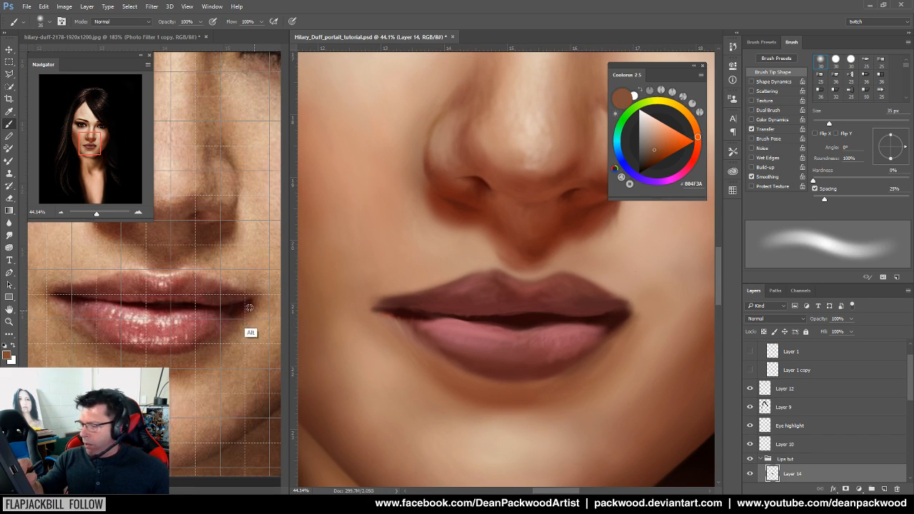
{"action": "left_click", "coordinate": [616, 321], "text": "alt"}
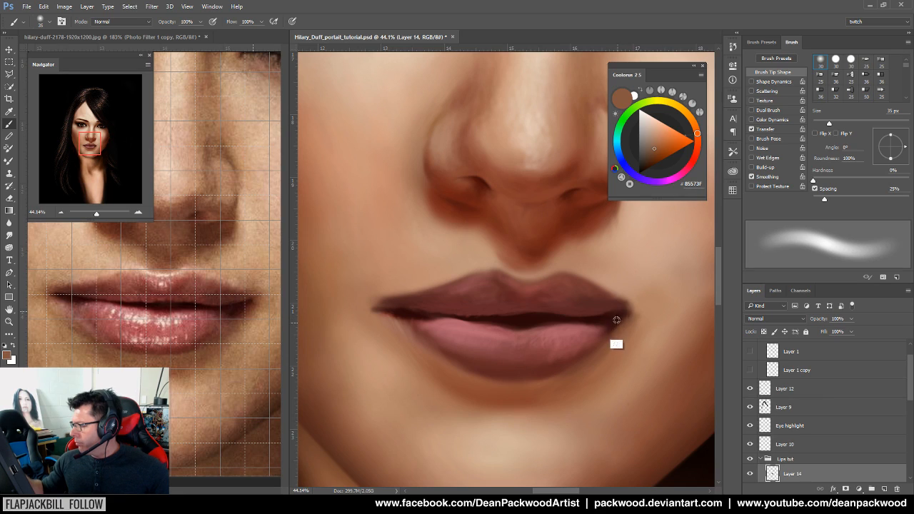
{"action": "left_click", "coordinate": [618, 318], "text": "alt"}
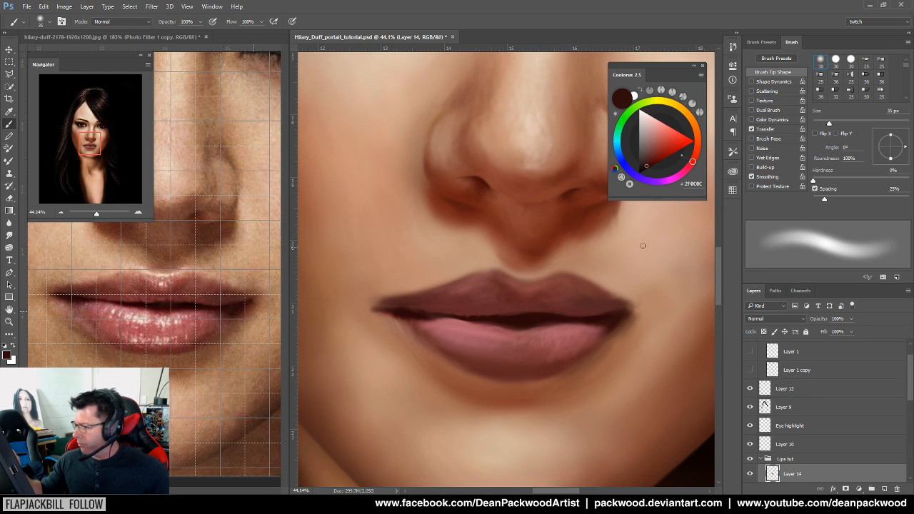
{"action": "left_click", "coordinate": [250, 317], "text": "alt"}
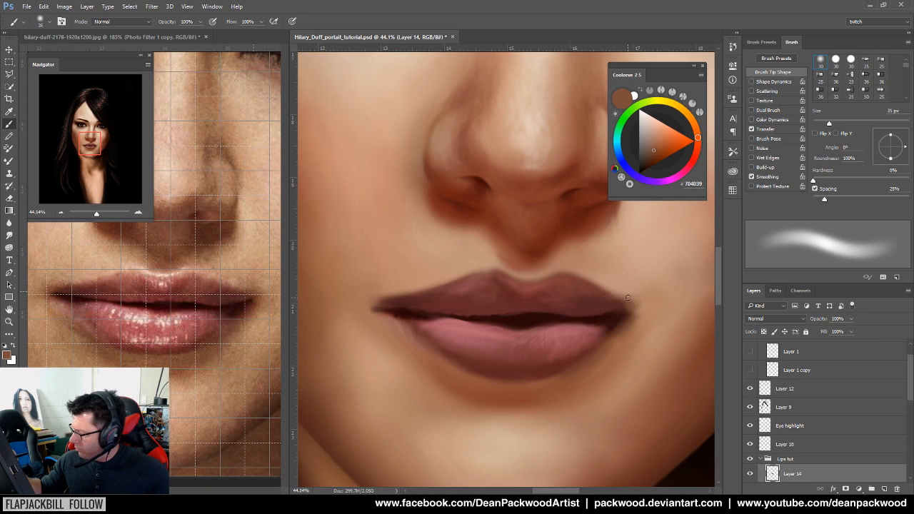
{"action": "left_click", "coordinate": [164, 274], "text": "alt"}
Set the brush to 9 px and paint a light pink highlight along the cupid's bow
{"action": "left_click_drag", "start_coordinate": [829, 123], "coordinate": [817, 124]}
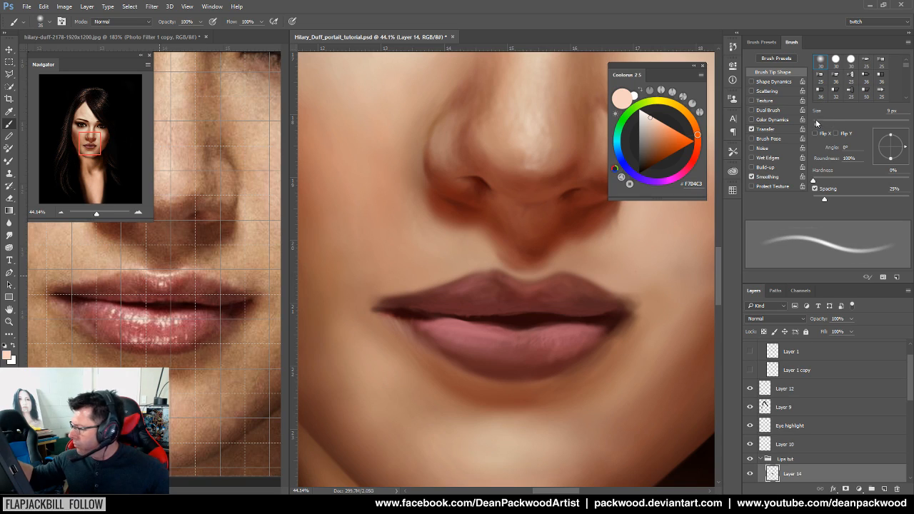
{"action": "left_click_drag", "start_coordinate": [526, 279], "coordinate": [499, 269]}
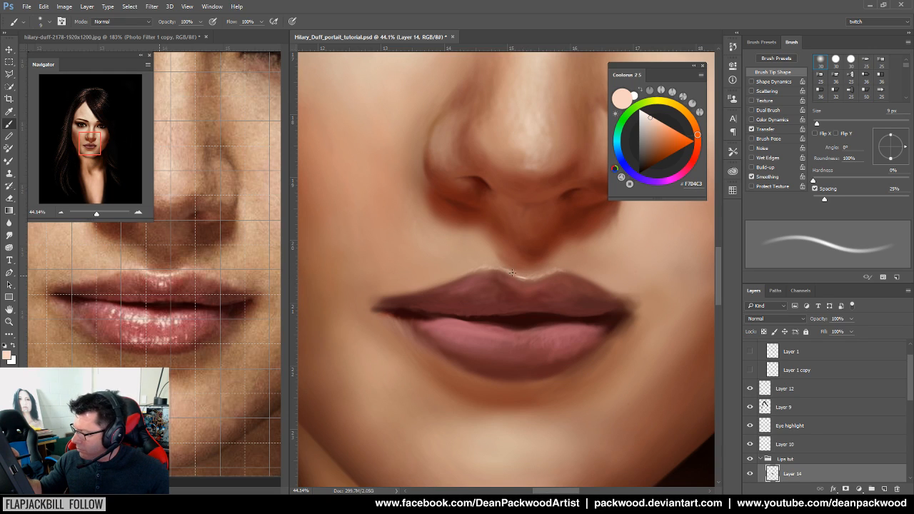
{"action": "mouse_move", "coordinate": [606, 308]}
{"action": "left_mouse_down"}
{"action": "mouse_move", "coordinate": [484, 375]}
{"action": "mouse_move", "coordinate": [494, 384]}
{"action": "mouse_move", "coordinate": [553, 352]}
{"action": "mouse_move", "coordinate": [575, 354]}
{"action": "left_mouse_up"}
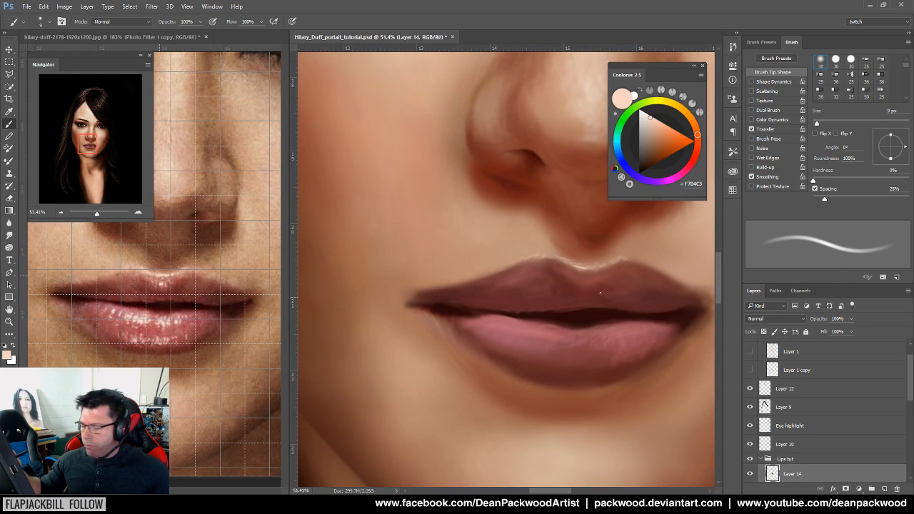
On a new layer, dab small gloss highlights on the upper lip and the centre of the lower lip
{"action": "left_click_drag", "start_coordinate": [910, 382], "coordinate": [903, 419]}
{"action": "left_click", "coordinate": [883, 489]}
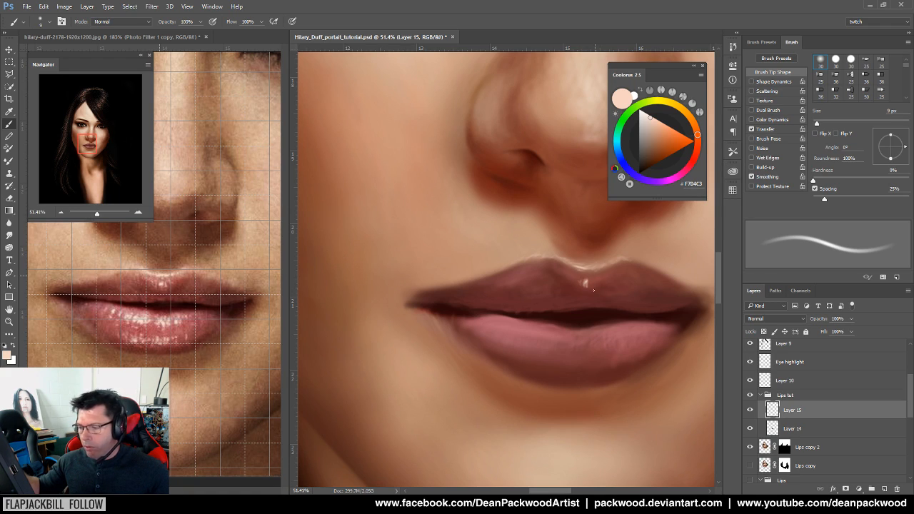
{"action": "left_click_drag", "start_coordinate": [591, 279], "coordinate": [591, 283]}
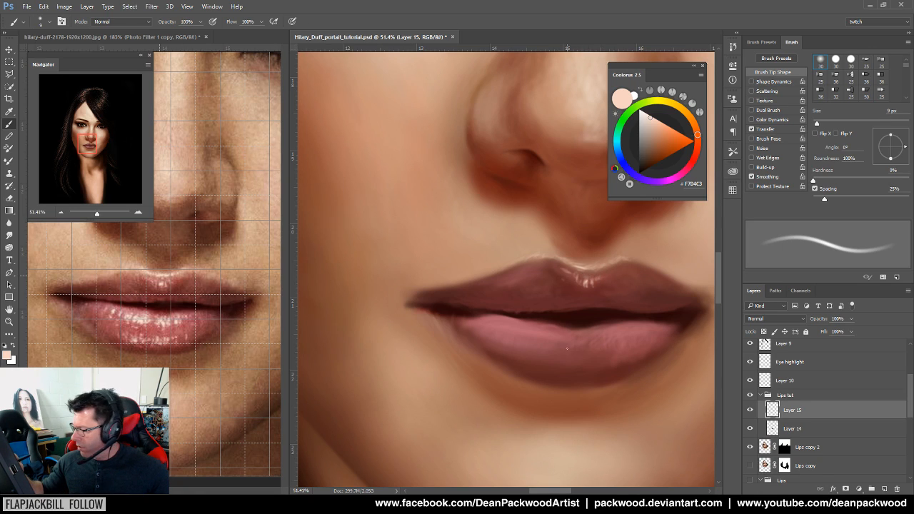
{"action": "left_click_drag", "start_coordinate": [561, 336], "coordinate": [558, 342]}
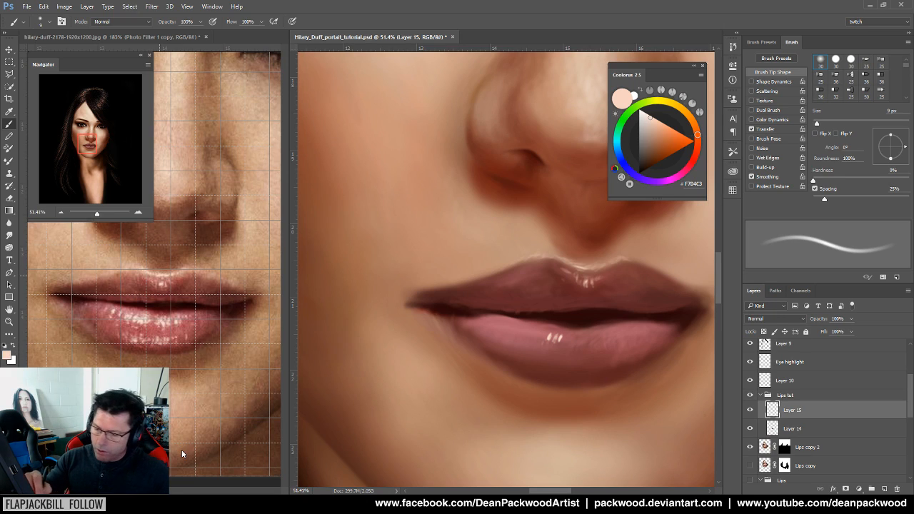
Switch to white and paint short glossy highlight strokes on the lower lip, checking them zoomed out
{"action": "key", "text": "x"}
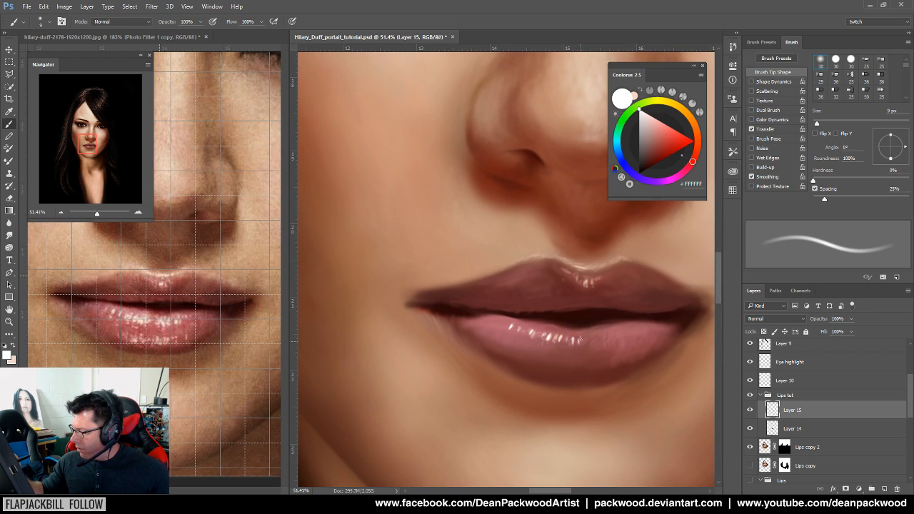
{"action": "left_click_drag", "start_coordinate": [591, 336], "coordinate": [603, 342]}
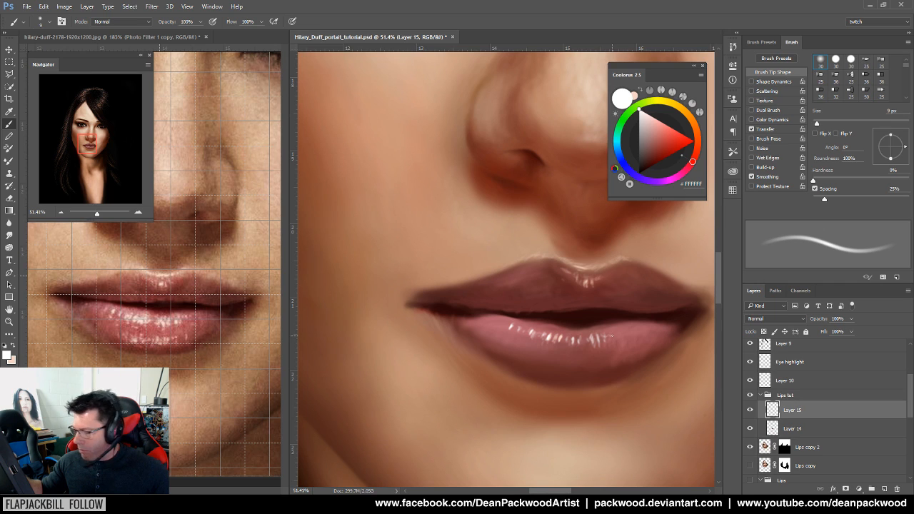
{"action": "left_click_drag", "start_coordinate": [659, 379], "coordinate": [534, 362]}
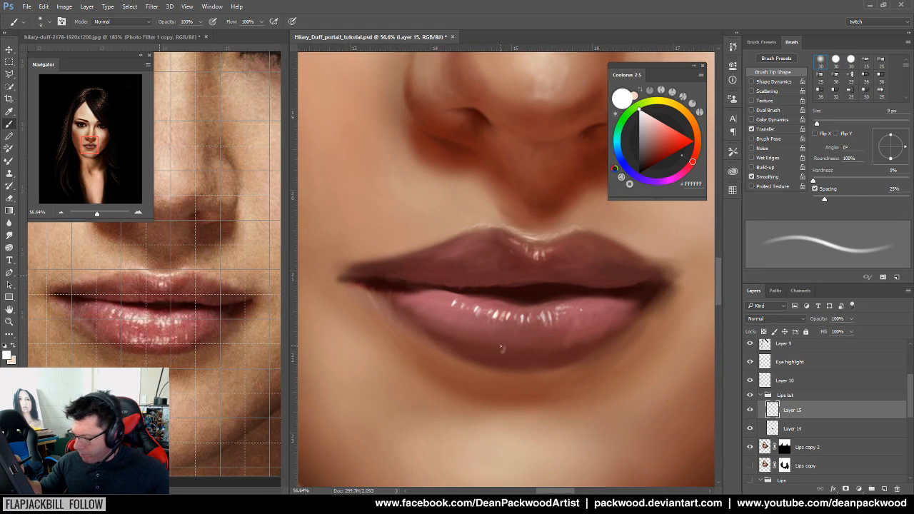
{"action": "mouse_move", "coordinate": [499, 347]}
{"action": "left_mouse_down"}
{"action": "mouse_move", "coordinate": [550, 356]}
{"action": "mouse_move", "coordinate": [508, 351]}
{"action": "mouse_move", "coordinate": [544, 351]}
{"action": "left_mouse_up"}
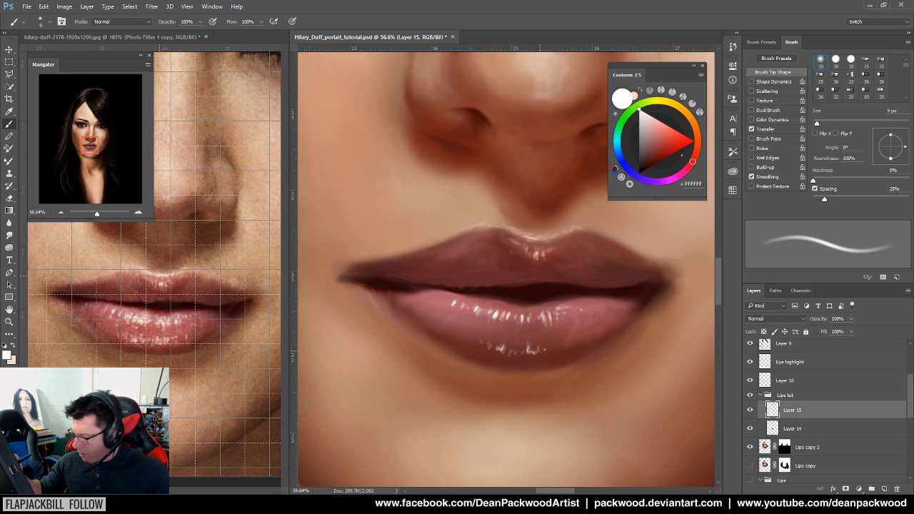
{"action": "mouse_move", "coordinate": [614, 372]}
{"action": "left_mouse_down"}
{"action": "mouse_move", "coordinate": [541, 383]}
{"action": "mouse_move", "coordinate": [618, 387]}
{"action": "left_mouse_up"}
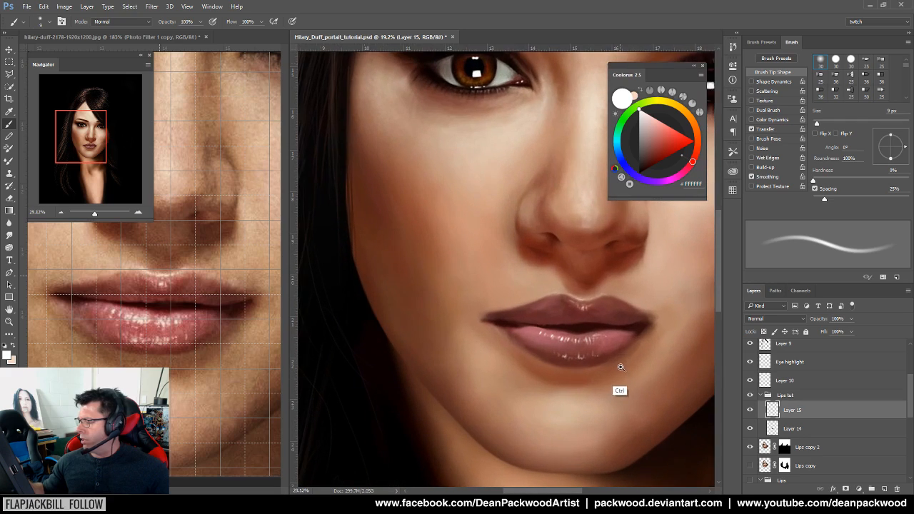
Enlarge the brush to 17 px and dab brighter white highlights on the lower lip
{"action": "left_click_drag", "start_coordinate": [819, 127], "coordinate": [821, 127]}
{"action": "mouse_move", "coordinate": [579, 391]}
{"action": "left_mouse_down"}
{"action": "mouse_move", "coordinate": [600, 390]}
{"action": "mouse_move", "coordinate": [602, 350]}
{"action": "left_mouse_up"}
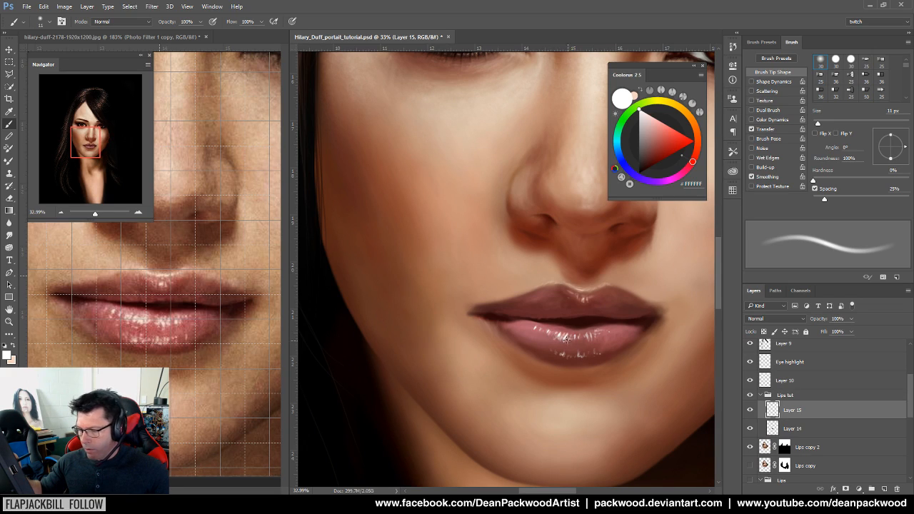
{"action": "left_click_drag", "start_coordinate": [818, 124], "coordinate": [820, 124]}
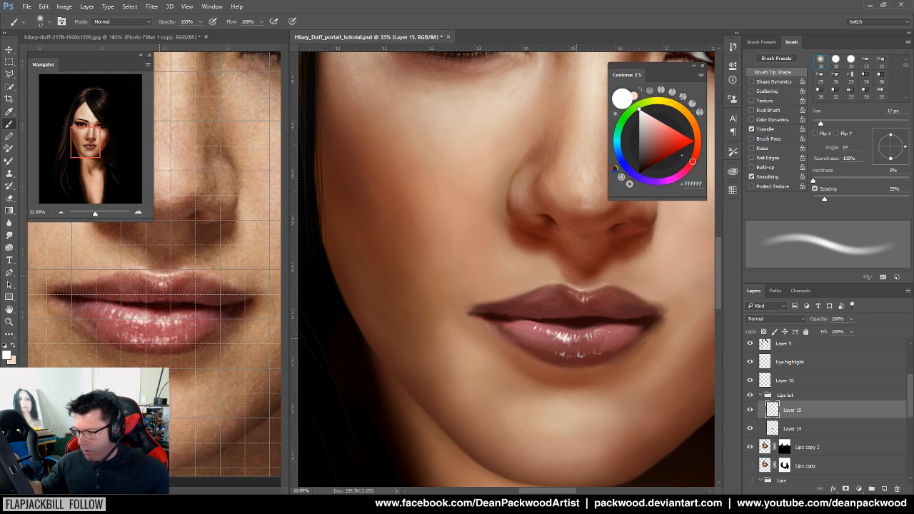
{"action": "left_click_drag", "start_coordinate": [582, 341], "coordinate": [612, 329]}
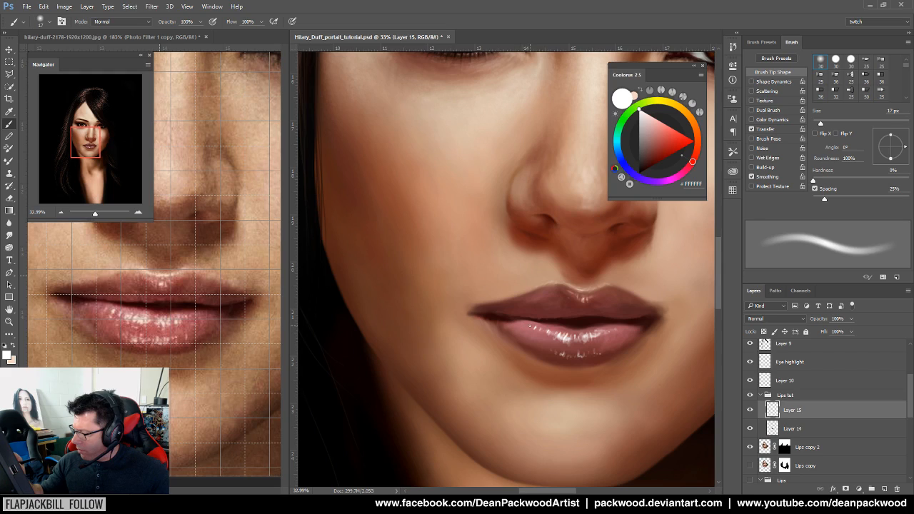
{"action": "mouse_move", "coordinate": [546, 336]}
{"action": "left_mouse_down"}
{"action": "mouse_move", "coordinate": [565, 359]}
{"action": "mouse_move", "coordinate": [585, 356]}
{"action": "left_mouse_up"}
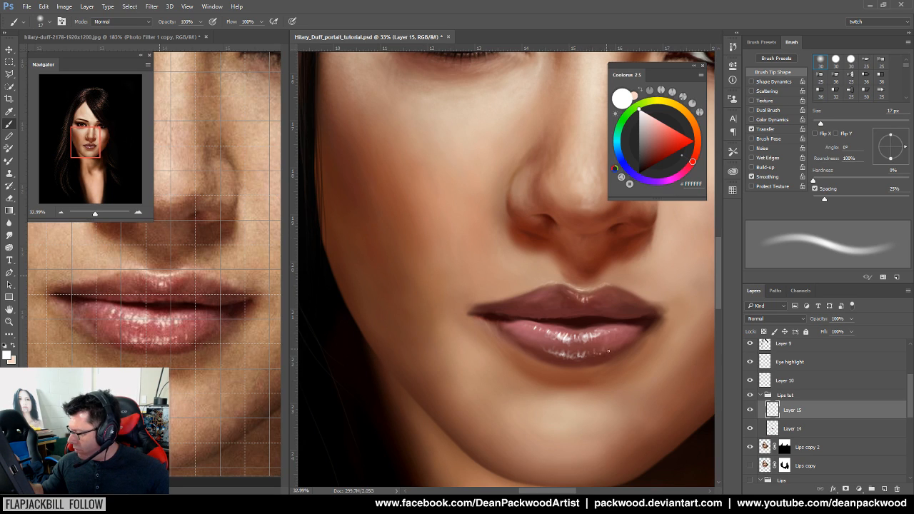
Toggle the highlight layer (Layer 15) on and off to compare the portrait before and after
{"action": "left_click_drag", "start_coordinate": [629, 384], "coordinate": [515, 386]}
{"action": "left_click_drag", "start_coordinate": [506, 401], "coordinate": [520, 405]}
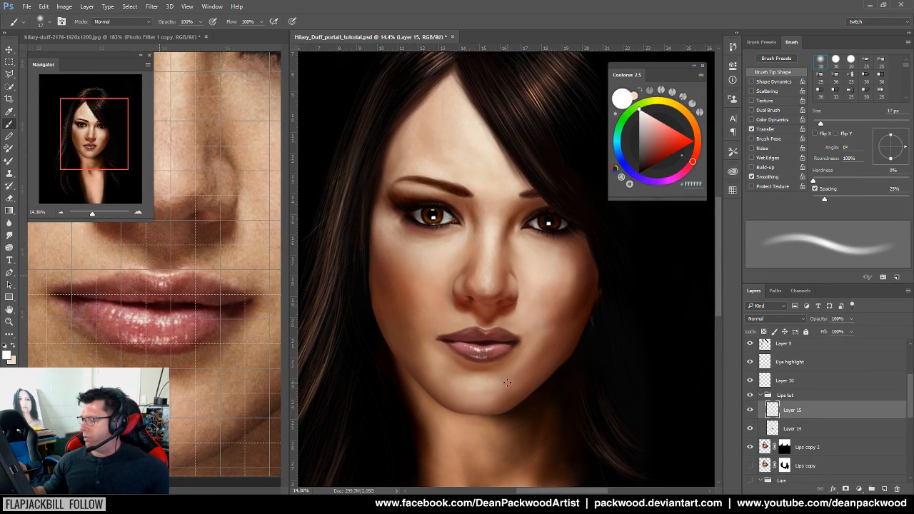
{"action": "left_click_drag", "start_coordinate": [514, 372], "coordinate": [541, 374]}
{"action": "left_click", "coordinate": [750, 411]}
{"action": "left_click", "coordinate": [750, 411]}
{"action": "left_click", "coordinate": [749, 410]}
{"action": "left_click", "coordinate": [749, 410]}
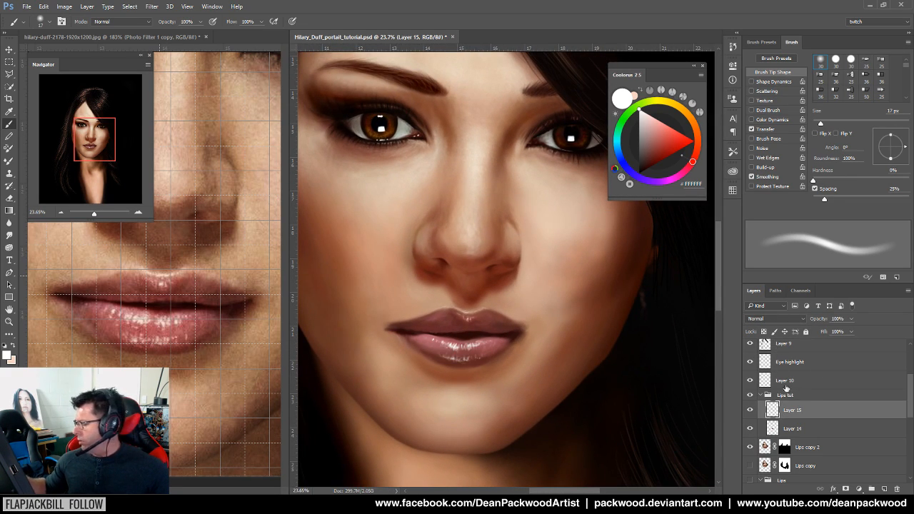
{"action": "left_click", "coordinate": [750, 411]}
{"action": "left_click", "coordinate": [749, 411]}
Select Layer 14, sample the muted dark red lip colour 723333, and undo a stray stroke
{"action": "left_click", "coordinate": [786, 430]}
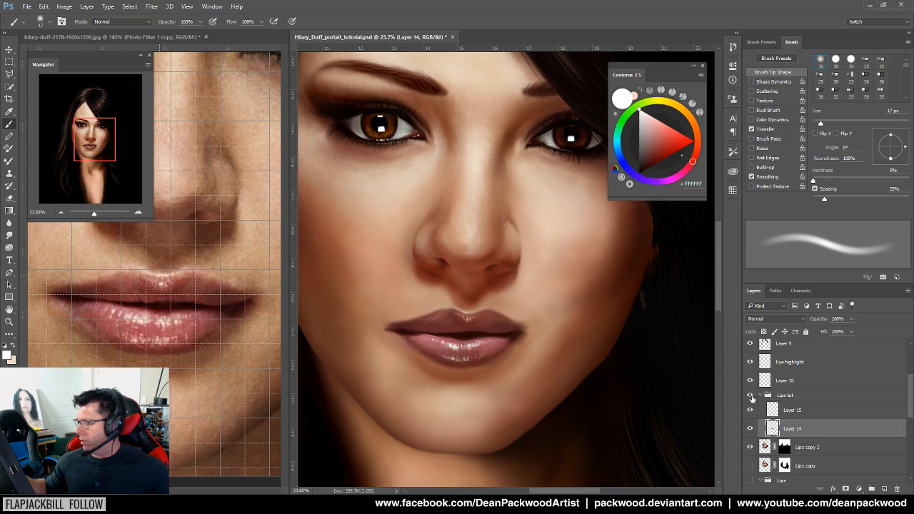
{"action": "mouse_move", "coordinate": [452, 342]}
{"action": "left_mouse_down"}
{"action": "mouse_move", "coordinate": [499, 338]}
{"action": "mouse_move", "coordinate": [446, 348]}
{"action": "mouse_move", "coordinate": [523, 354]}
{"action": "left_mouse_up"}
{"action": "left_click", "coordinate": [526, 313], "text": "alt"}
{"action": "key", "text": "ctrl+z"}
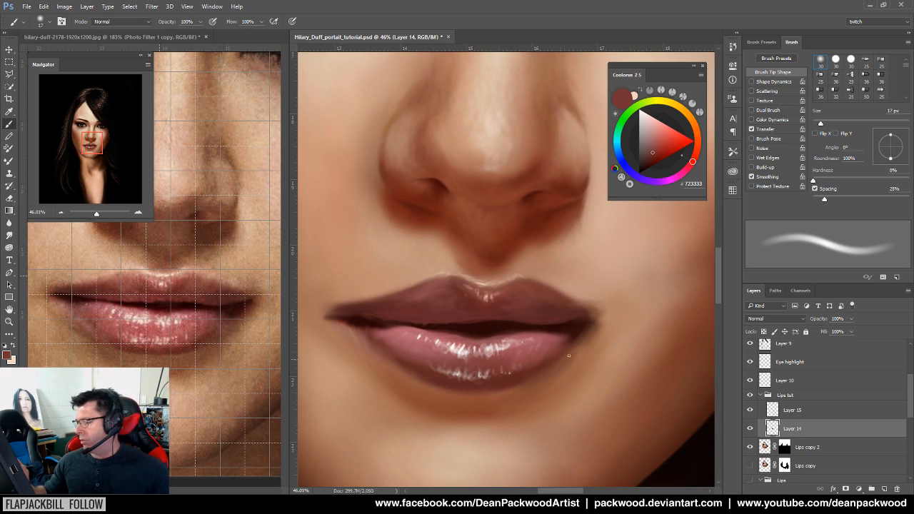
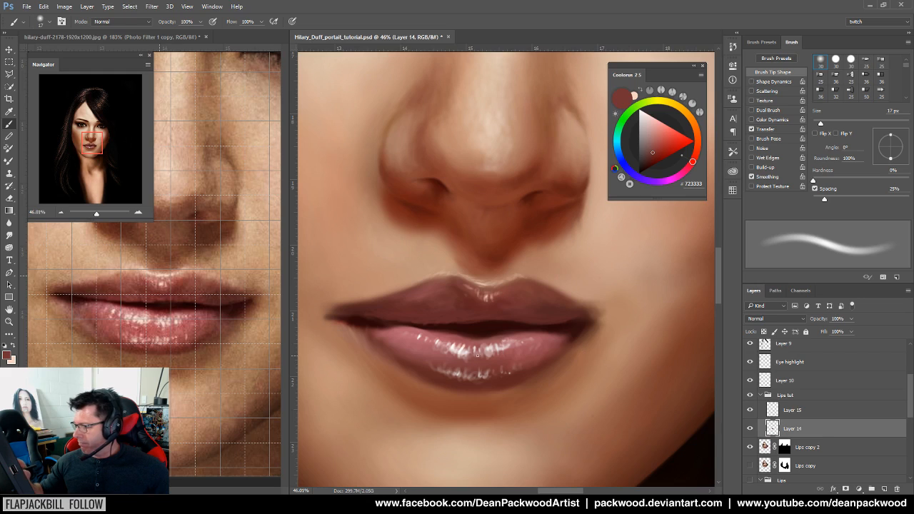
Toggle Layer 14 off and on to compare the lower lip, then set the brush to 75 px
{"action": "left_click_drag", "start_coordinate": [426, 373], "coordinate": [468, 379]}
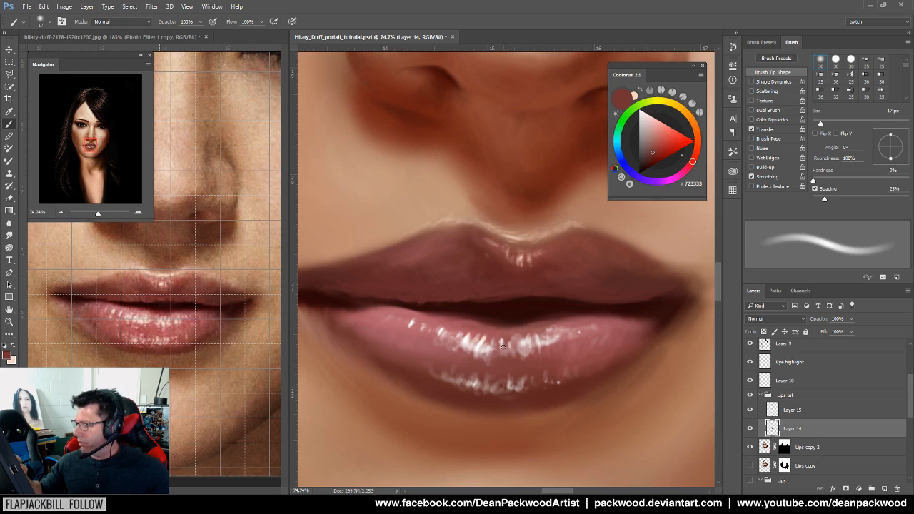
{"action": "left_click_drag", "start_coordinate": [482, 358], "coordinate": [312, 382]}
{"action": "left_click_drag", "start_coordinate": [662, 390], "coordinate": [476, 439]}
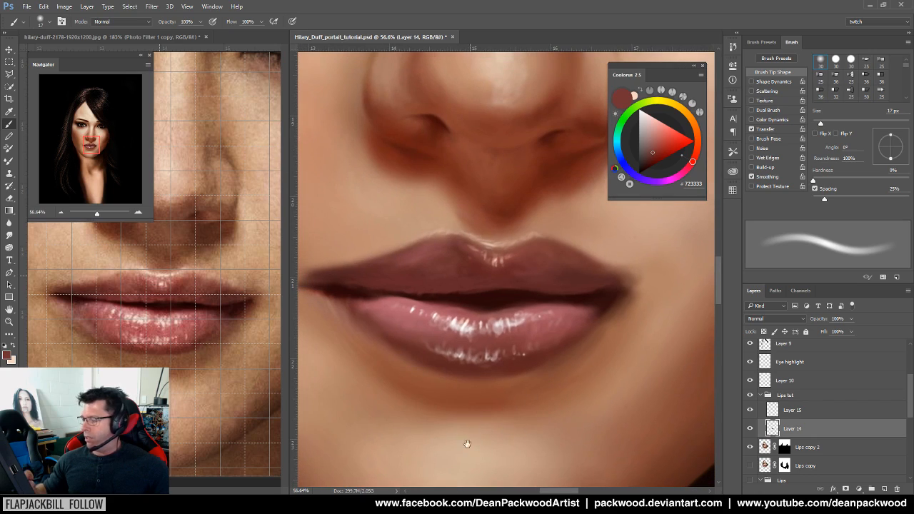
{"action": "left_click", "coordinate": [750, 428]}
{"action": "left_click", "coordinate": [750, 429]}
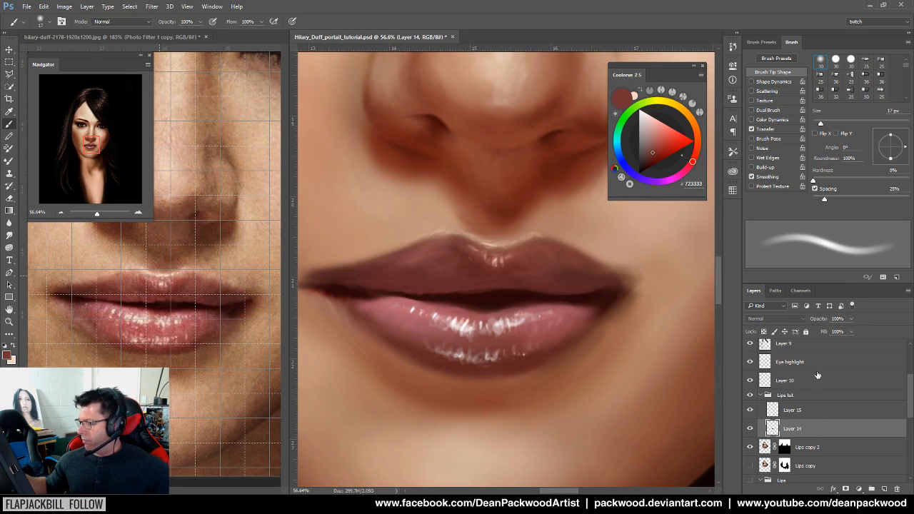
{"action": "left_click_drag", "start_coordinate": [828, 125], "coordinate": [850, 125]}
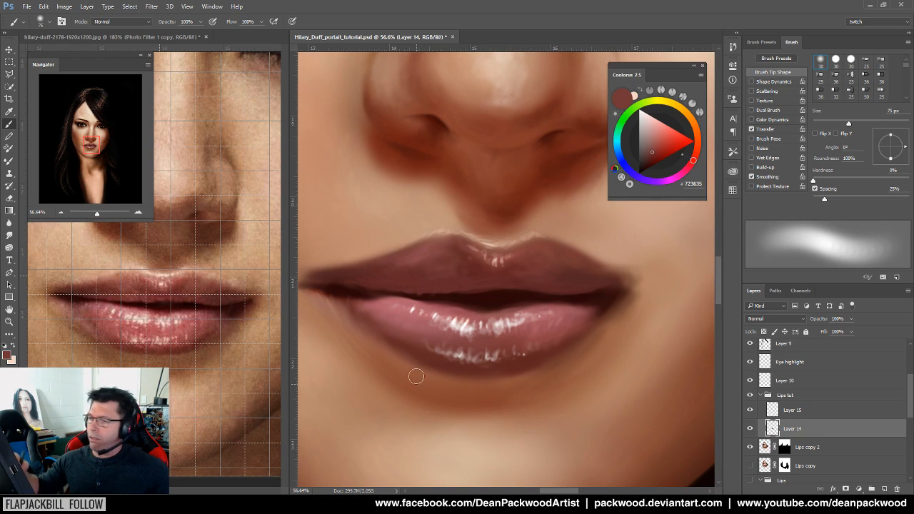
Set the brush blend mode to Color and undo a dark test stroke below the lower lip
{"action": "left_click", "coordinate": [149, 24]}
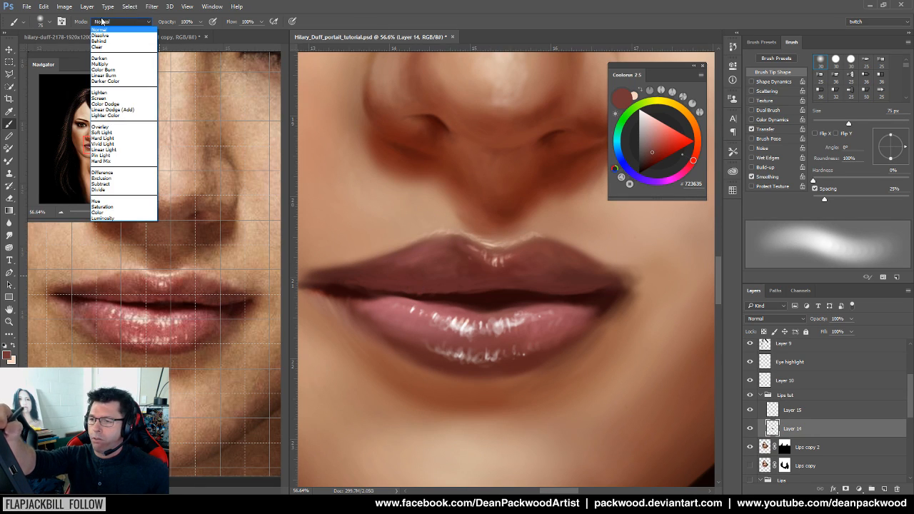
{"action": "left_click", "coordinate": [138, 214]}
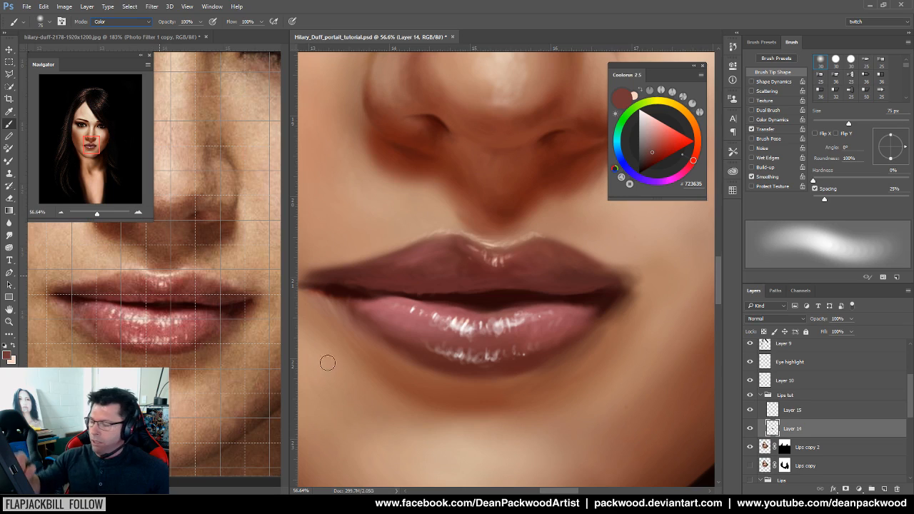
{"action": "left_click_drag", "start_coordinate": [357, 370], "coordinate": [524, 360]}
{"action": "key", "text": "ctrl+z"}
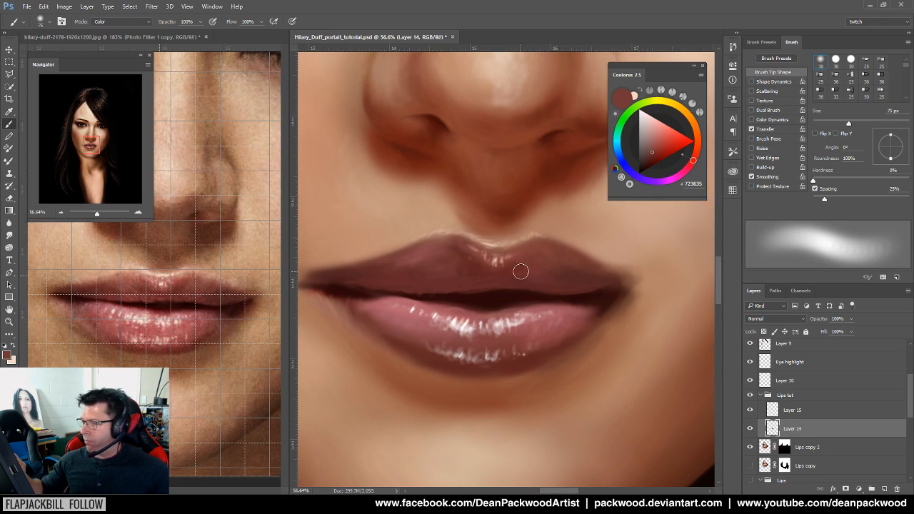
Pick bright red FF0400, try a stroke across the lower lip, and undo it
{"action": "left_click_drag", "start_coordinate": [658, 152], "coordinate": [706, 141]}
{"action": "mouse_move", "coordinate": [399, 366]}
{"action": "left_mouse_down"}
{"action": "mouse_move", "coordinate": [435, 344]}
{"action": "mouse_move", "coordinate": [594, 324]}
{"action": "left_mouse_up"}
{"action": "key", "text": "ctrl+z"}
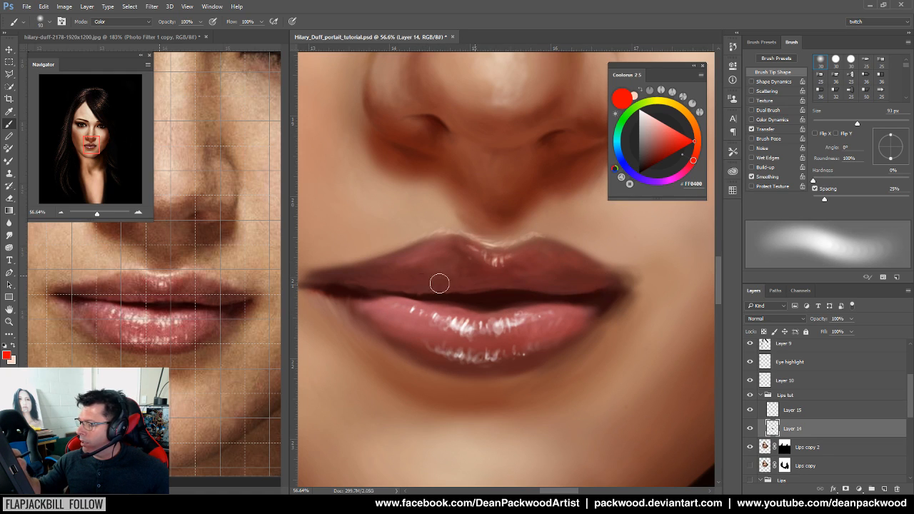
{"action": "left_click_drag", "start_coordinate": [615, 386], "coordinate": [530, 387]}
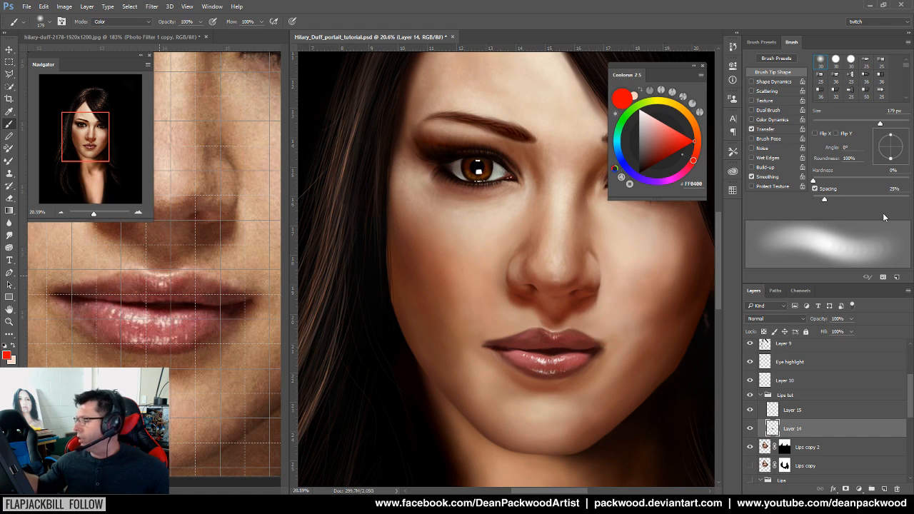
Raise the brush to 413 px to warm the lips toward red in Color mode
{"action": "left_click_drag", "start_coordinate": [532, 337], "coordinate": [568, 329]}
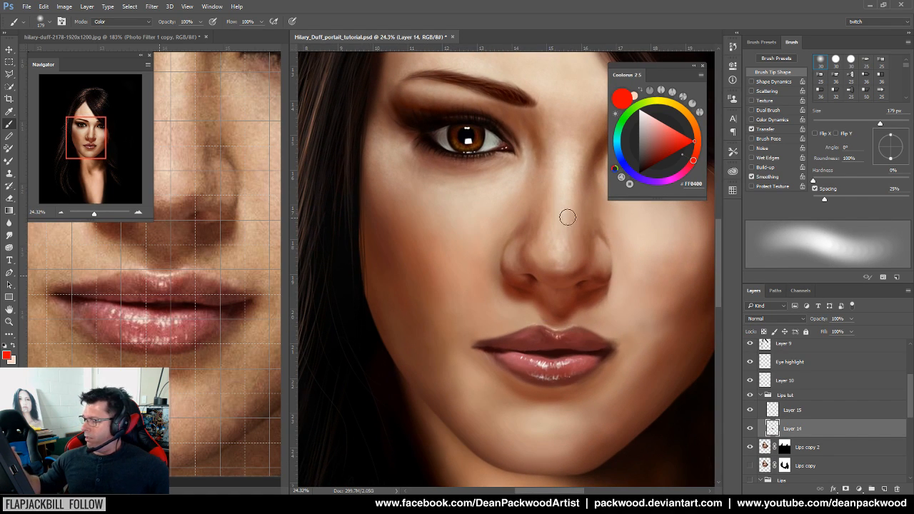
{"action": "mouse_move", "coordinate": [619, 347]}
{"action": "left_mouse_down"}
{"action": "mouse_move", "coordinate": [576, 377]}
{"action": "mouse_move", "coordinate": [592, 374]}
{"action": "mouse_move", "coordinate": [579, 371]}
{"action": "left_mouse_up"}
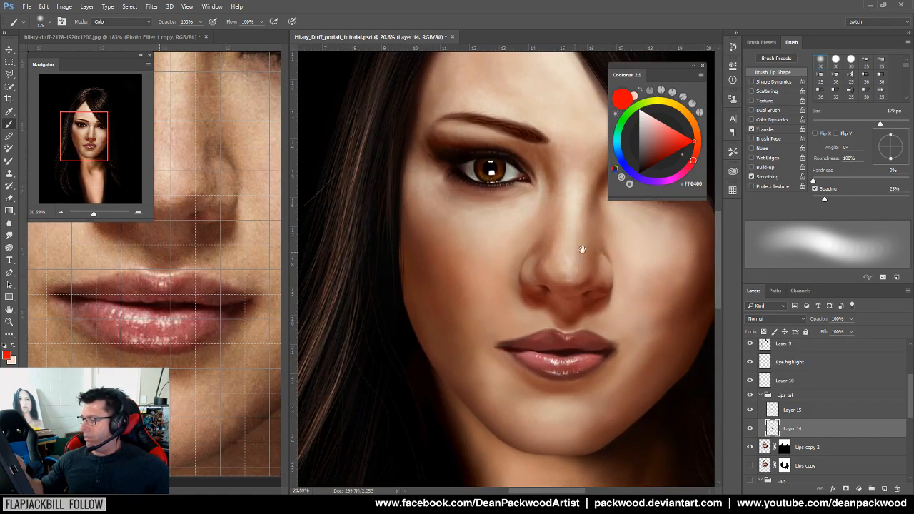
{"action": "left_click_drag", "start_coordinate": [882, 123], "coordinate": [895, 123]}
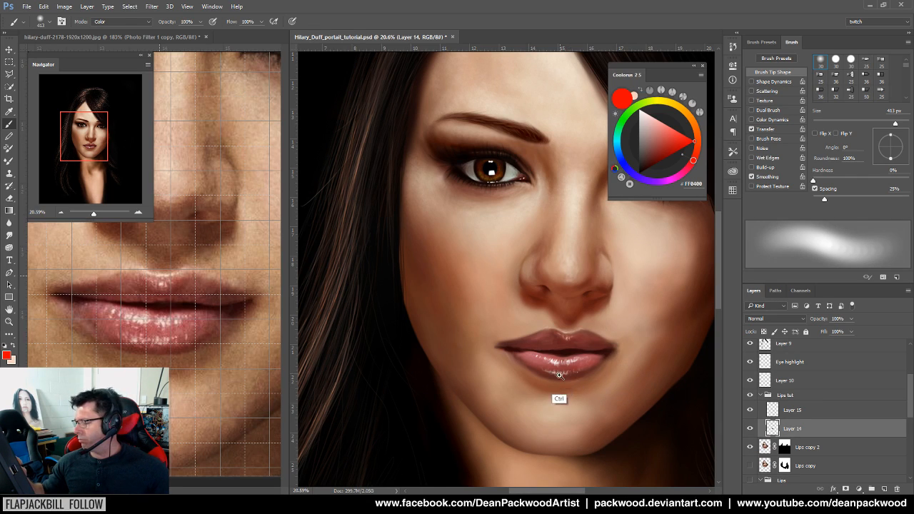
Sample the lower lip's dark brown and shrink the brush to 28 px
{"action": "left_click_drag", "start_coordinate": [560, 378], "coordinate": [597, 365]}
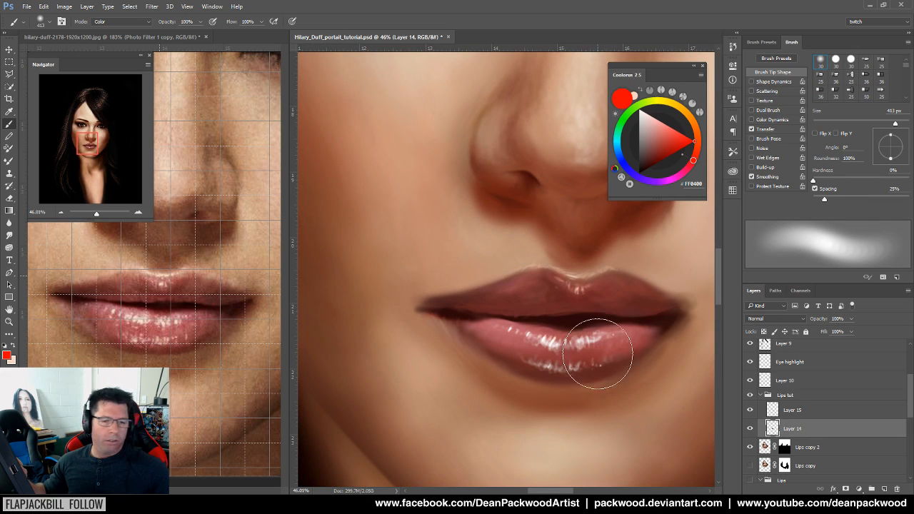
{"action": "left_click_drag", "start_coordinate": [611, 372], "coordinate": [564, 386]}
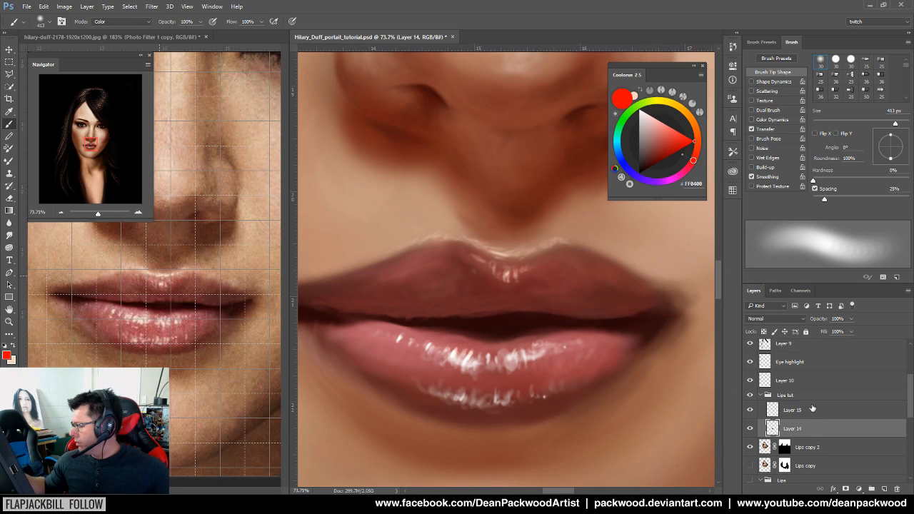
{"action": "left_click", "coordinate": [547, 397], "text": "alt"}
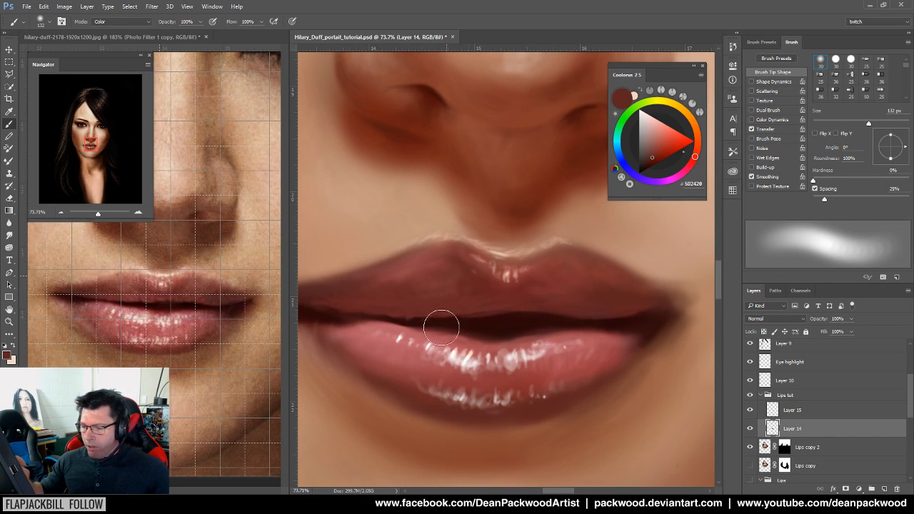
{"action": "left_click_drag", "start_coordinate": [848, 124], "coordinate": [827, 124]}
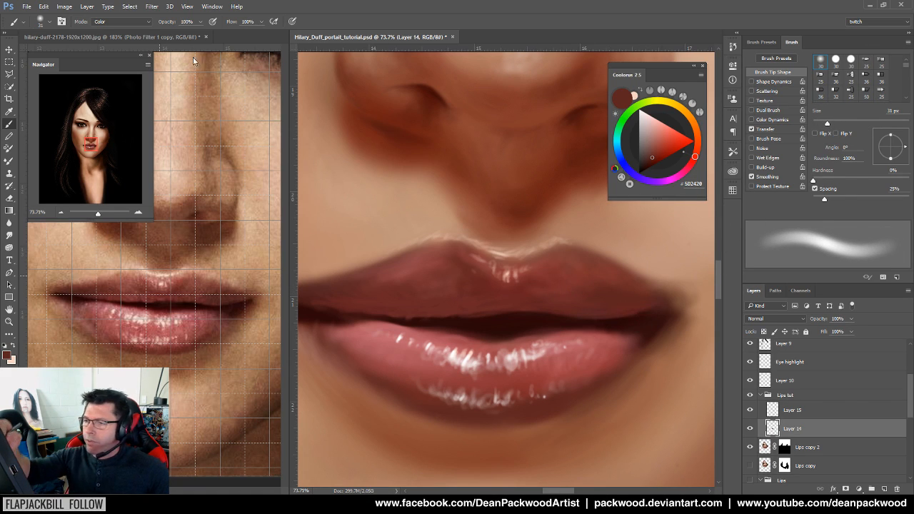
{"action": "left_click", "coordinate": [122, 22]}
Return the brush to Normal mode, sample the reference lip colour, and set size 25 px
{"action": "left_click", "coordinate": [108, 28]}
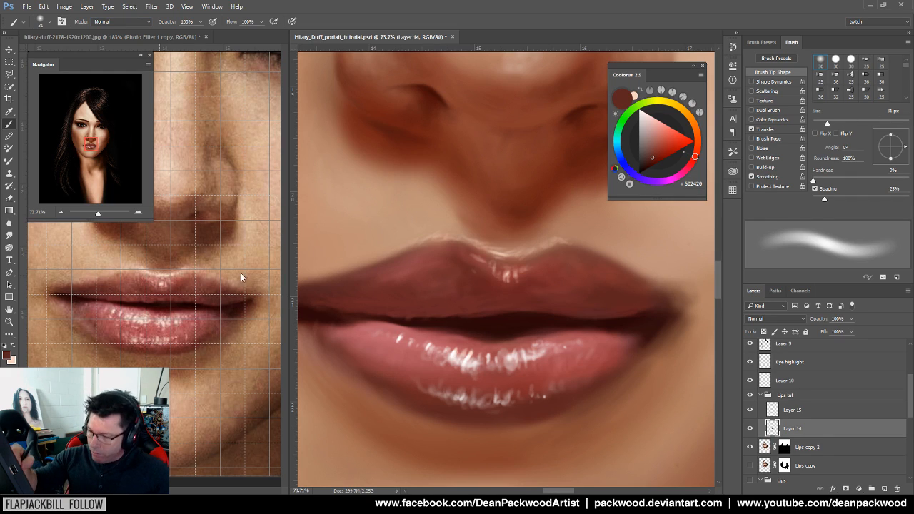
{"action": "left_click", "coordinate": [198, 288], "text": "alt"}
{"action": "mouse_move", "coordinate": [597, 304]}
{"action": "left_mouse_down"}
{"action": "mouse_move", "coordinate": [619, 306]}
{"action": "mouse_move", "coordinate": [611, 310]}
{"action": "left_mouse_up"}
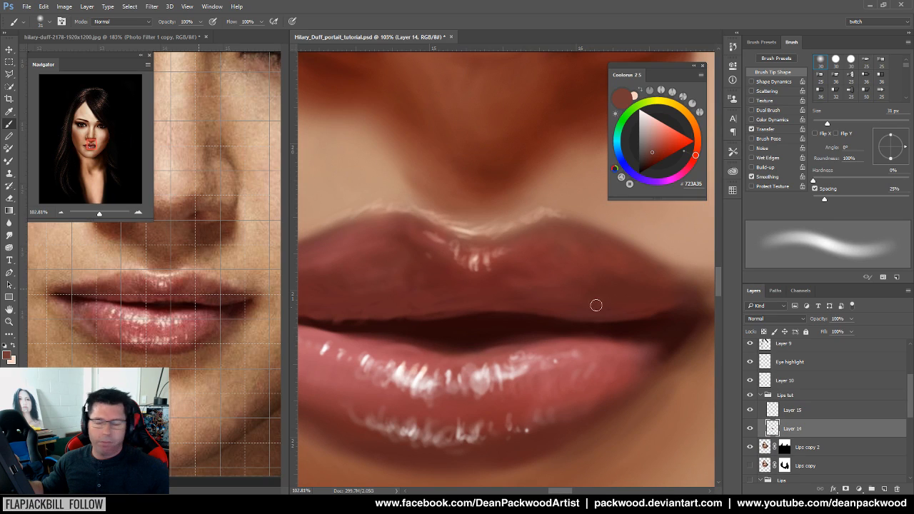
{"action": "left_click_drag", "start_coordinate": [828, 124], "coordinate": [824, 123]}
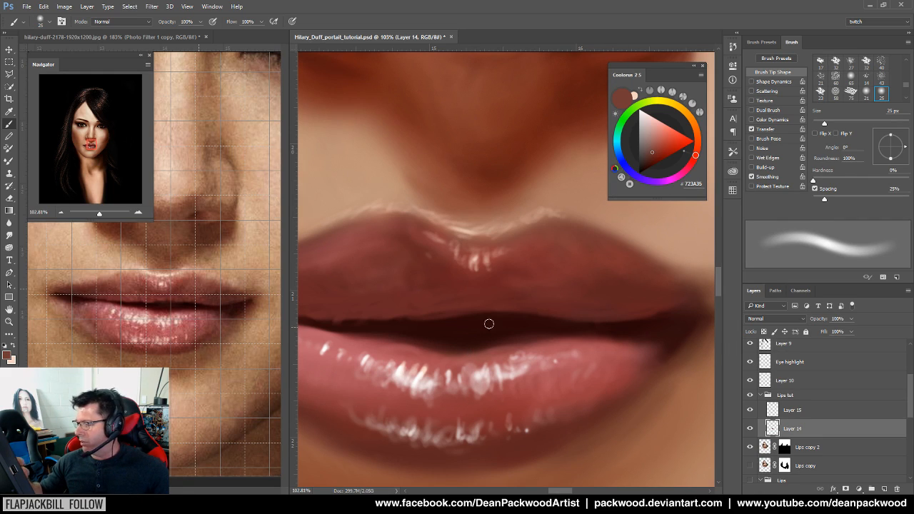
Shade the upper lip with reddish, darker red and light pink tones sampled from the lips
{"action": "mouse_move", "coordinate": [486, 300]}
{"action": "left_mouse_down"}
{"action": "mouse_move", "coordinate": [514, 297]}
{"action": "mouse_move", "coordinate": [612, 373]}
{"action": "left_mouse_up"}
{"action": "left_click_drag", "start_coordinate": [825, 124], "coordinate": [822, 127]}
{"action": "key", "text": "alt"}
{"action": "left_click", "coordinate": [428, 292], "text": "alt"}
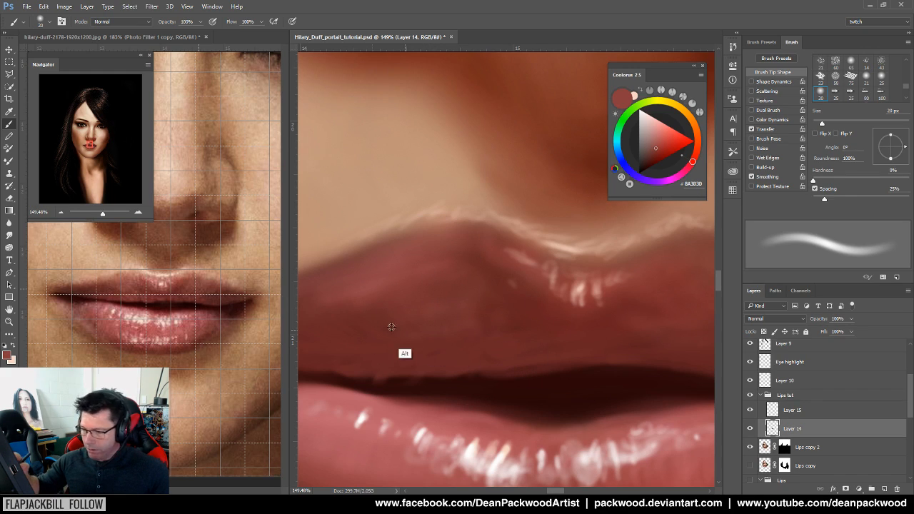
{"action": "left_click", "coordinate": [525, 309], "text": "alt"}
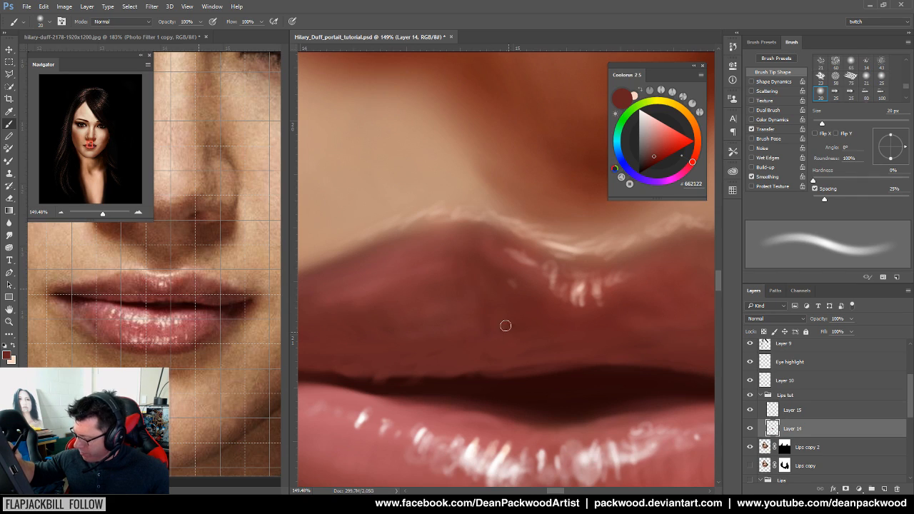
{"action": "left_click", "coordinate": [514, 307], "text": "alt"}
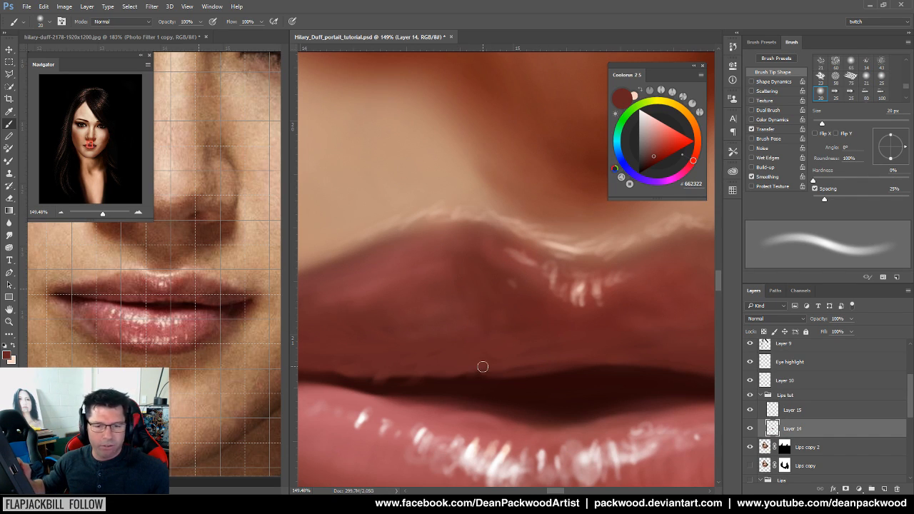
{"action": "mouse_move", "coordinate": [474, 334]}
{"action": "left_mouse_down"}
{"action": "mouse_move", "coordinate": [532, 345]}
{"action": "mouse_move", "coordinate": [569, 336]}
{"action": "left_mouse_up"}
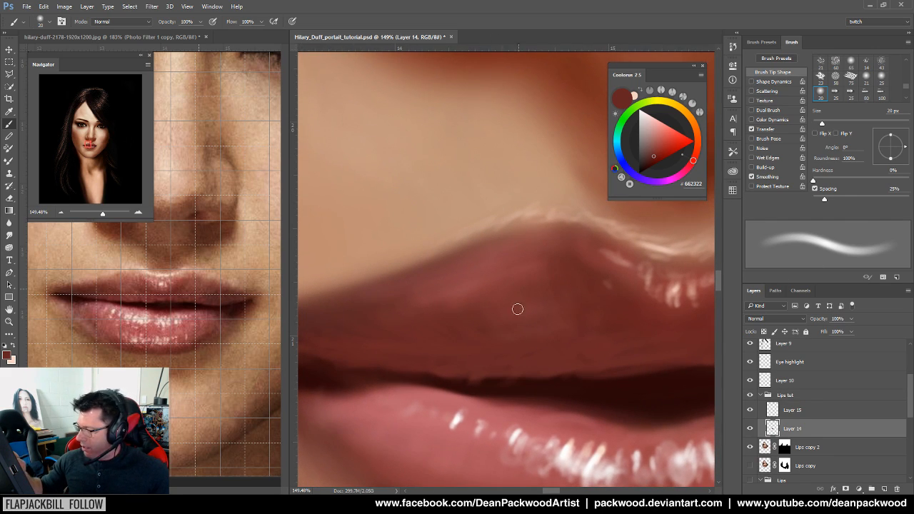
{"action": "left_click", "coordinate": [479, 294], "text": "alt"}
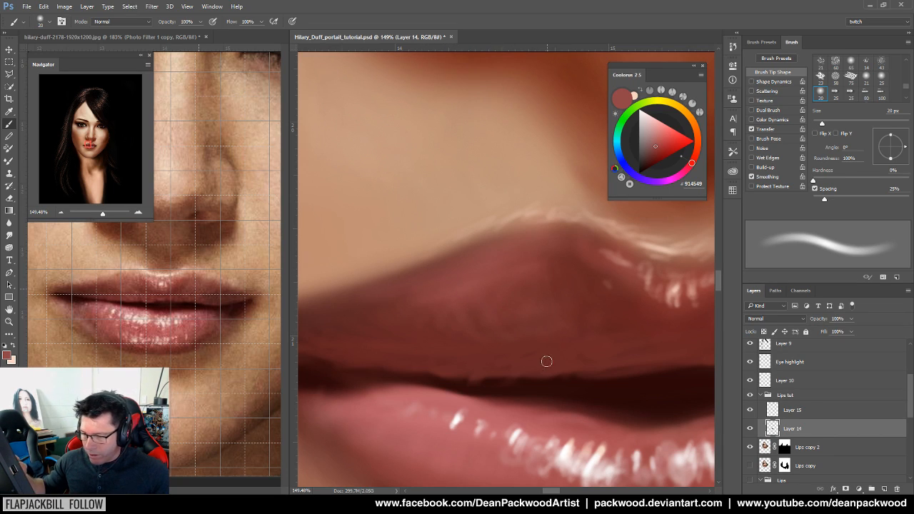
{"action": "left_click_drag", "start_coordinate": [613, 390], "coordinate": [649, 393]}
Darken the line where the lips meet with near-black red #170001 at 5–15 px
{"action": "left_click_drag", "start_coordinate": [822, 124], "coordinate": [814, 124]}
{"action": "left_click", "coordinate": [525, 365], "text": "alt"}
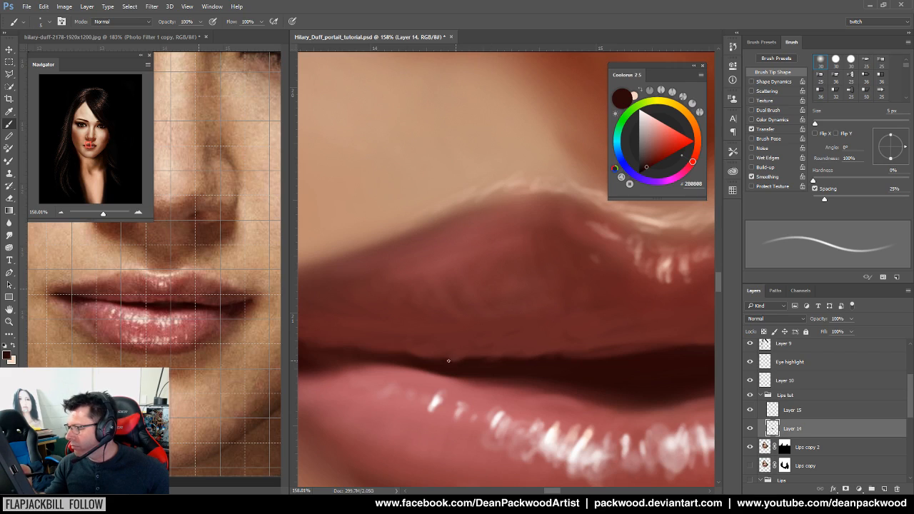
{"action": "left_click", "coordinate": [184, 307], "text": "alt"}
{"action": "left_click_drag", "start_coordinate": [498, 367], "coordinate": [572, 369]}
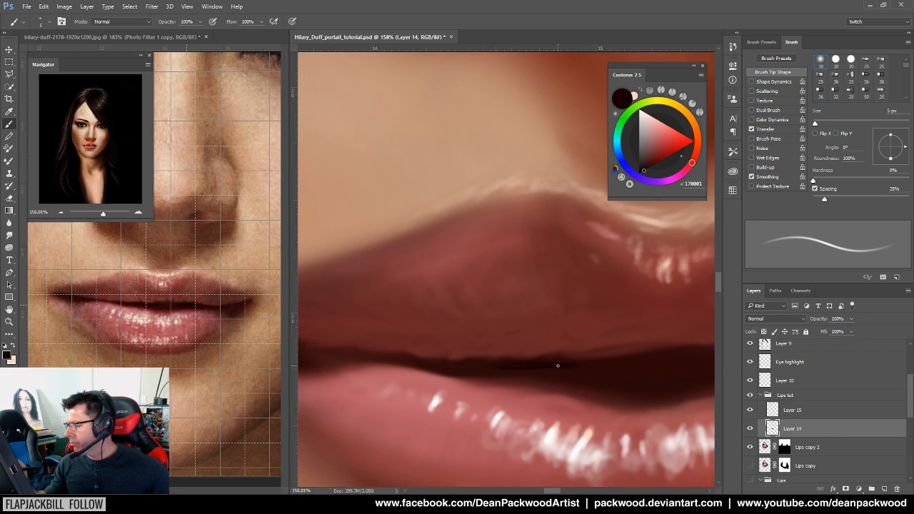
{"action": "mouse_move", "coordinate": [816, 124]}
{"action": "left_mouse_down"}
{"action": "mouse_move", "coordinate": [831, 121]}
{"action": "mouse_move", "coordinate": [820, 123]}
{"action": "left_mouse_up"}
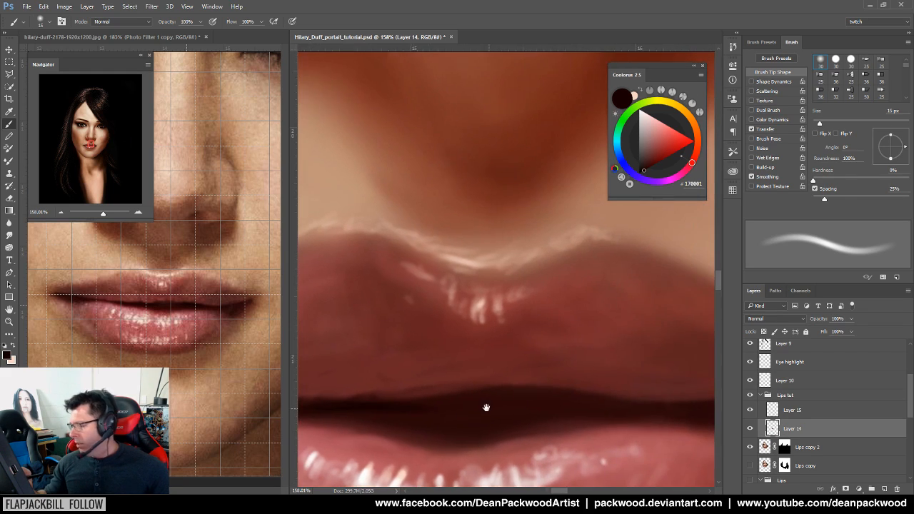
{"action": "left_click_drag", "start_coordinate": [671, 363], "coordinate": [484, 408]}
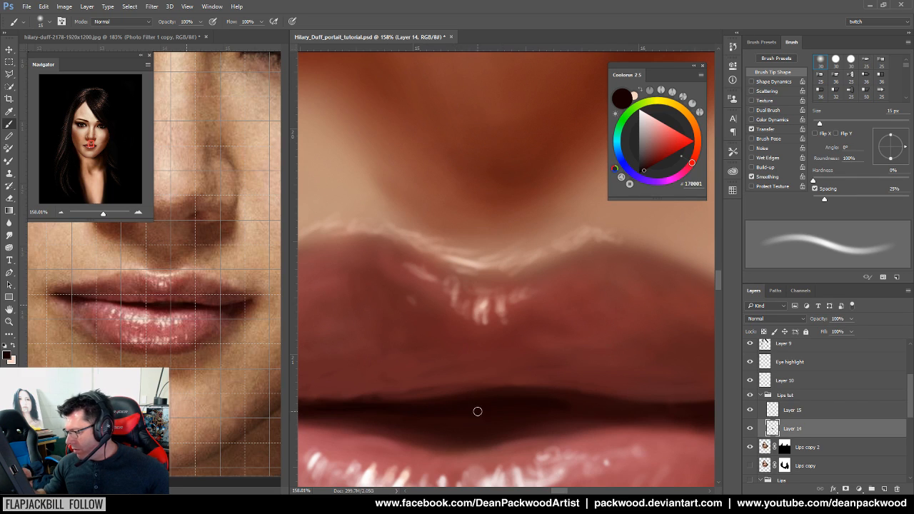
{"action": "left_click_drag", "start_coordinate": [663, 424], "coordinate": [490, 412]}
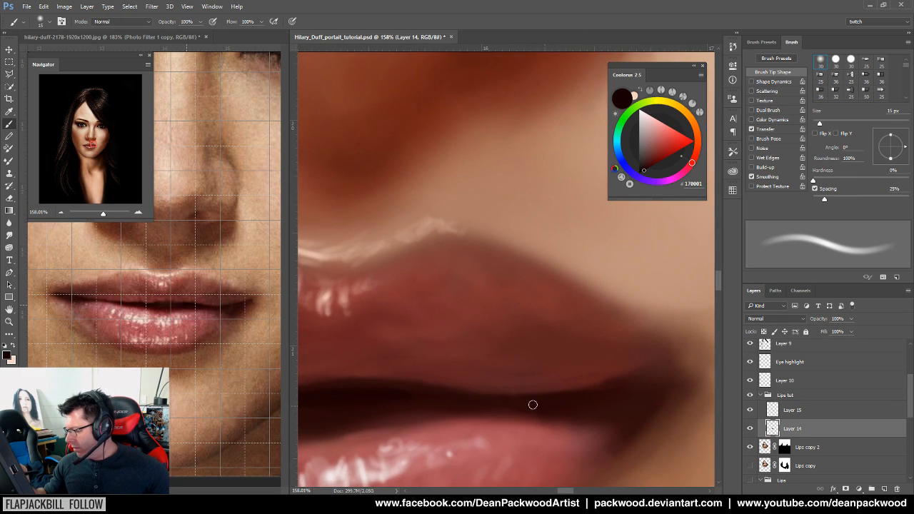
{"action": "scroll", "coordinate": [571, 407], "scroll_direction": "down", "scroll_amount": 4}
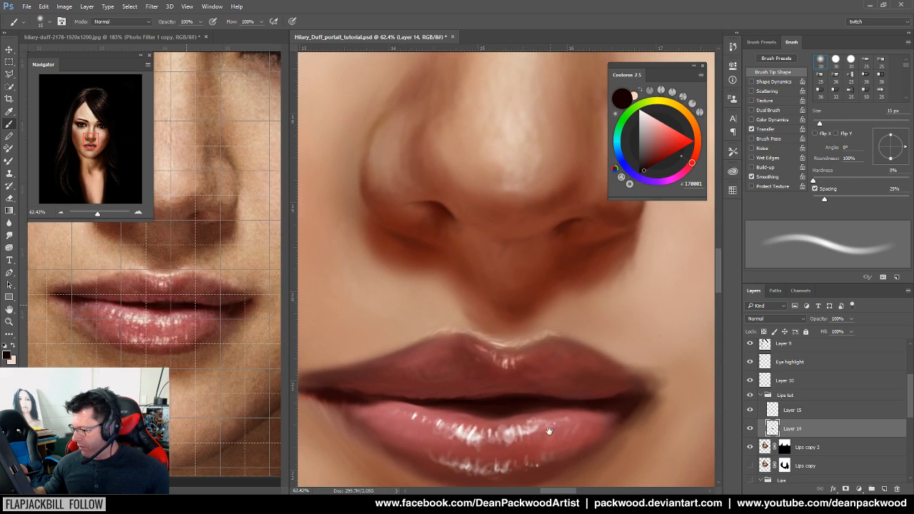
Center the lips in view and reduce the brush to 12 px for detail
{"action": "scroll", "coordinate": [543, 414], "scroll_direction": "up", "scroll_amount": 2}
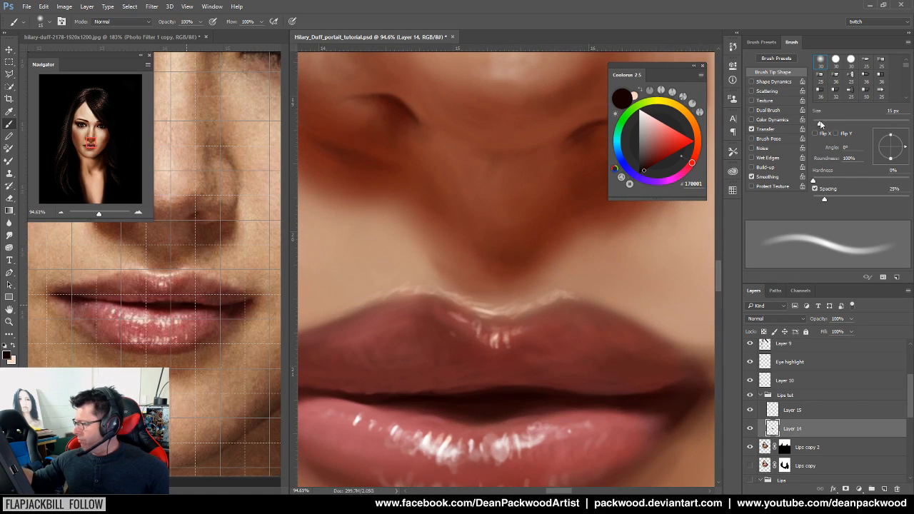
{"action": "left_click_drag", "start_coordinate": [820, 122], "coordinate": [825, 125]}
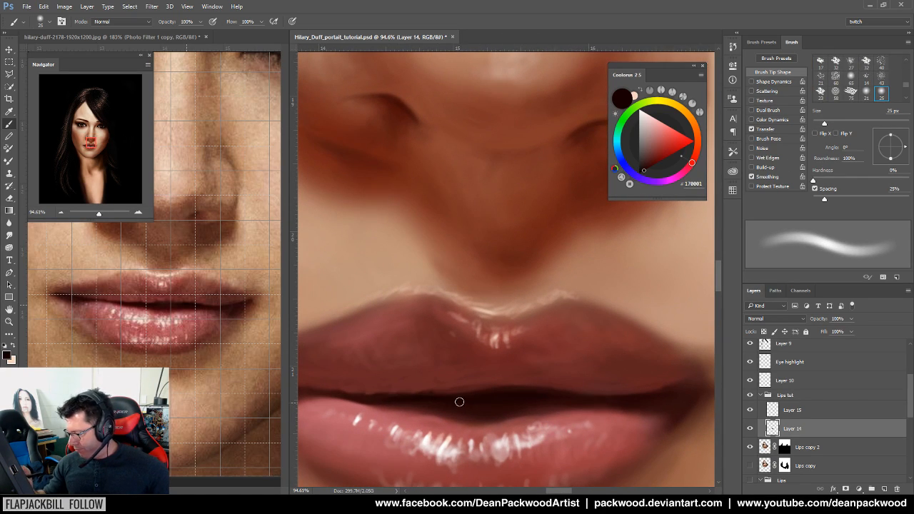
{"action": "left_click_drag", "start_coordinate": [566, 411], "coordinate": [709, 421]}
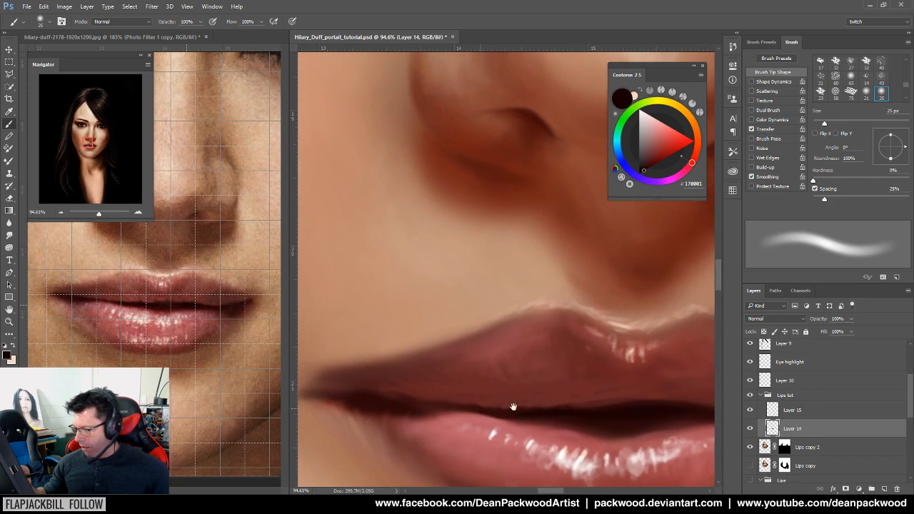
{"action": "left_click_drag", "start_coordinate": [479, 406], "coordinate": [541, 400]}
{"action": "left_click_drag", "start_coordinate": [628, 454], "coordinate": [565, 410]}
{"action": "left_click_drag", "start_coordinate": [823, 125], "coordinate": [818, 126]}
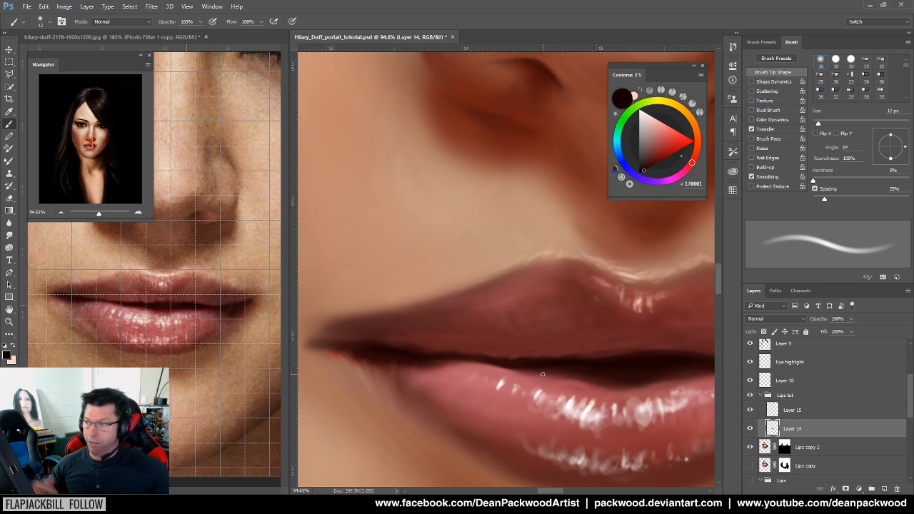
Work along the lips to the right mouth corner, deepening the corner shadow
{"action": "left_click_drag", "start_coordinate": [555, 371], "coordinate": [534, 400]}
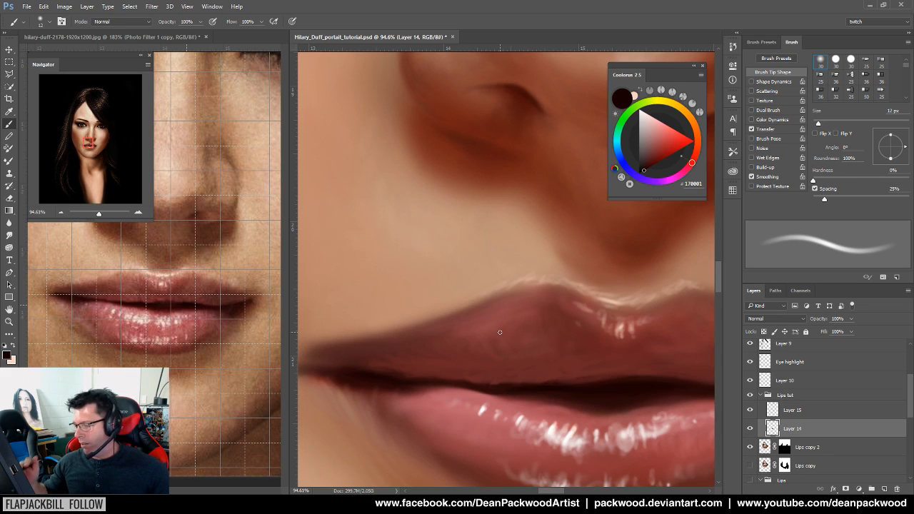
{"action": "left_click_drag", "start_coordinate": [554, 400], "coordinate": [507, 406]}
{"action": "left_click_drag", "start_coordinate": [447, 406], "coordinate": [476, 406]}
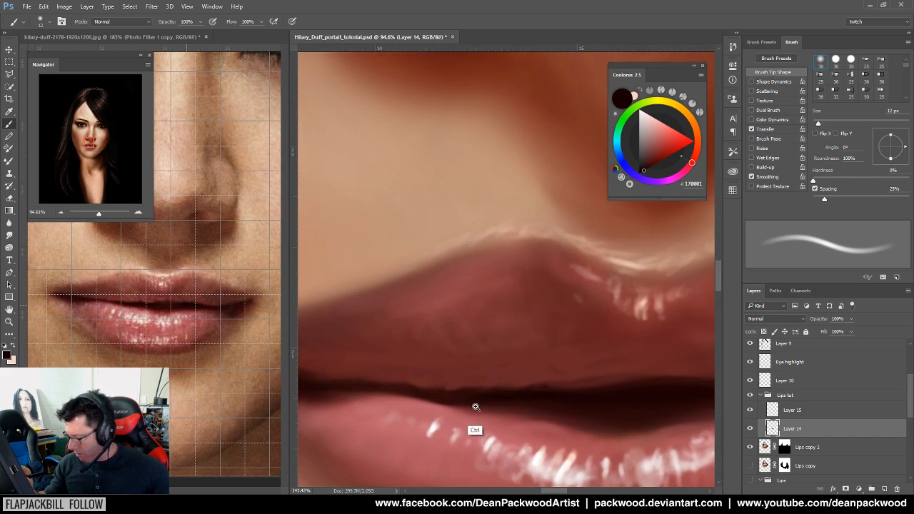
{"action": "left_click_drag", "start_coordinate": [610, 417], "coordinate": [439, 418]}
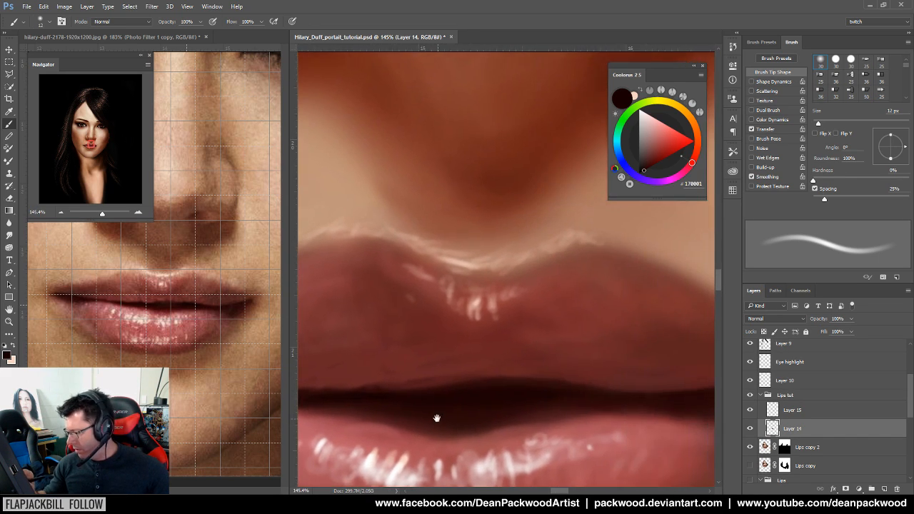
{"action": "left_click_drag", "start_coordinate": [595, 412], "coordinate": [441, 400]}
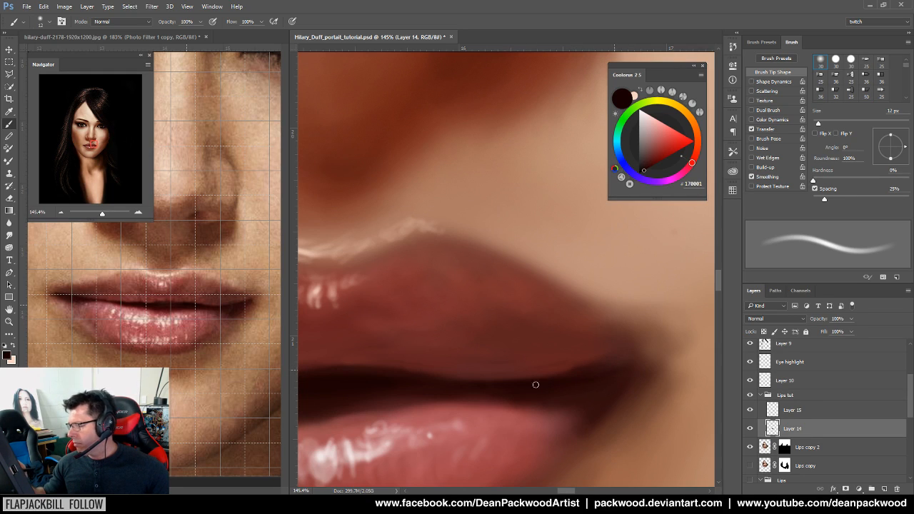
{"action": "scroll", "coordinate": [560, 421], "scroll_direction": "down", "scroll_amount": 3}
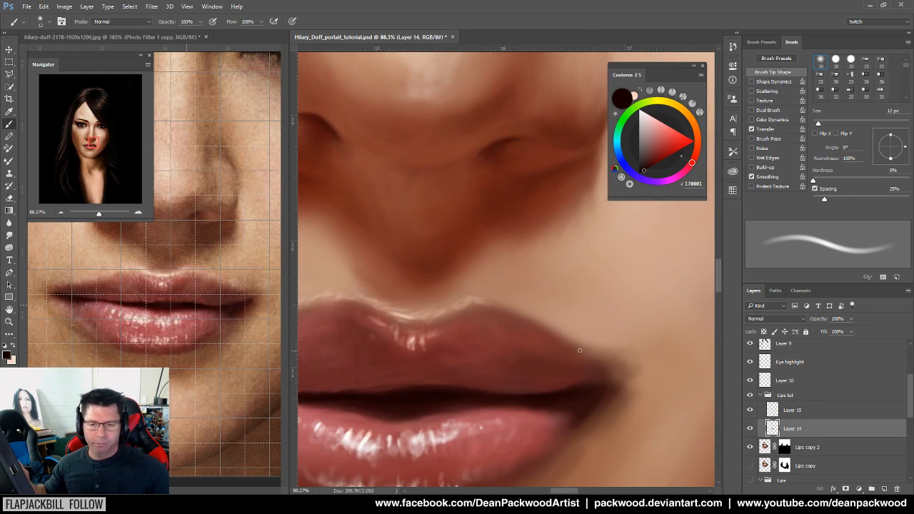
{"action": "scroll", "coordinate": [537, 421], "scroll_direction": "down", "scroll_amount": 5}
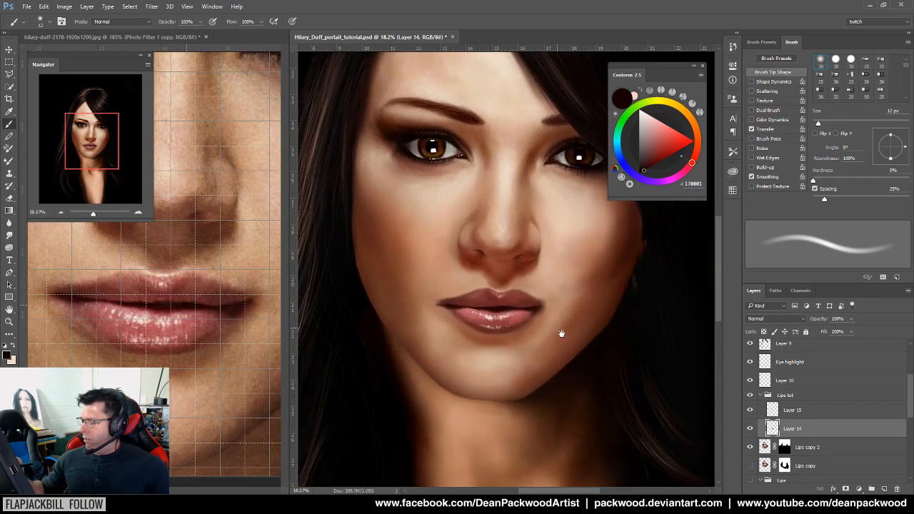
Pick the upper lip colour from the reference photo and enlarge the brush to 25 px
{"action": "left_click_drag", "start_coordinate": [581, 329], "coordinate": [532, 337]}
{"action": "left_click_drag", "start_coordinate": [543, 287], "coordinate": [587, 274]}
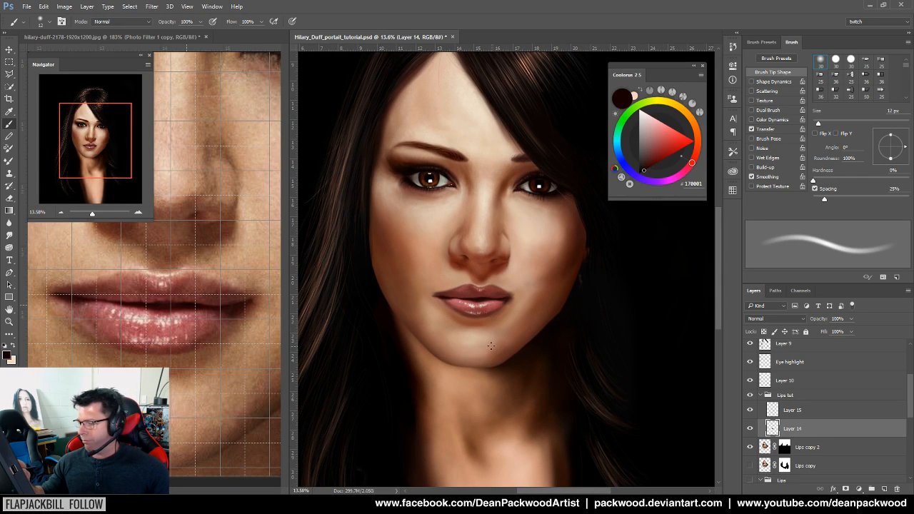
{"action": "left_click_drag", "start_coordinate": [481, 339], "coordinate": [557, 366]}
{"action": "left_click_drag", "start_coordinate": [485, 371], "coordinate": [591, 390]}
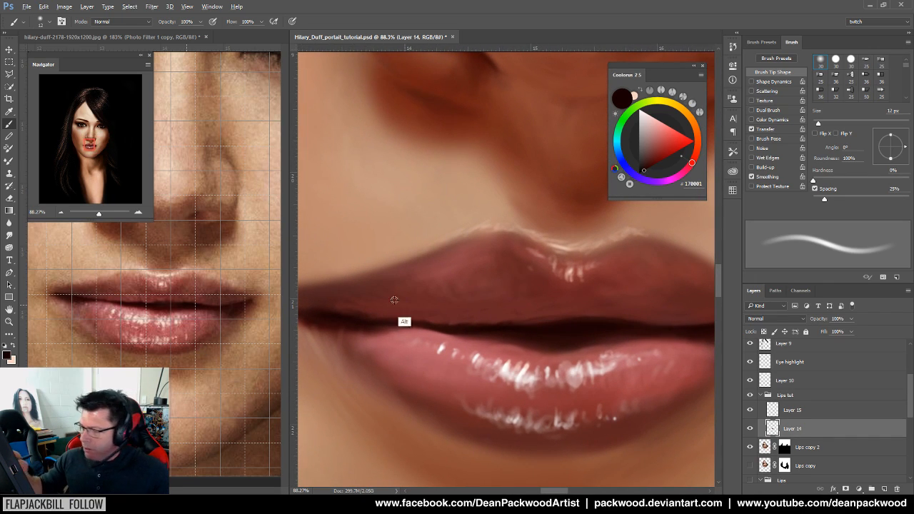
{"action": "left_click", "coordinate": [174, 283], "text": "alt"}
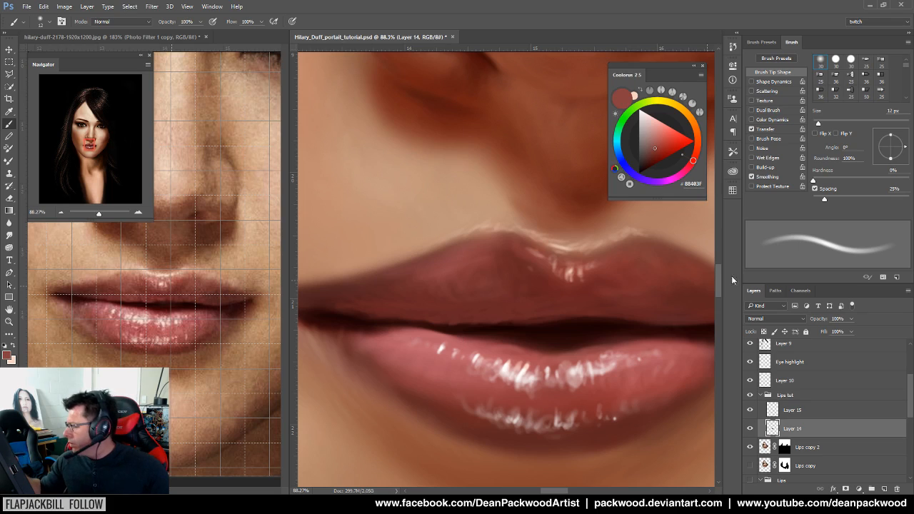
{"action": "key", "text": "bracketright"}
{"action": "key", "text": "bracketright"}
{"action": "key", "text": "bracketright"}
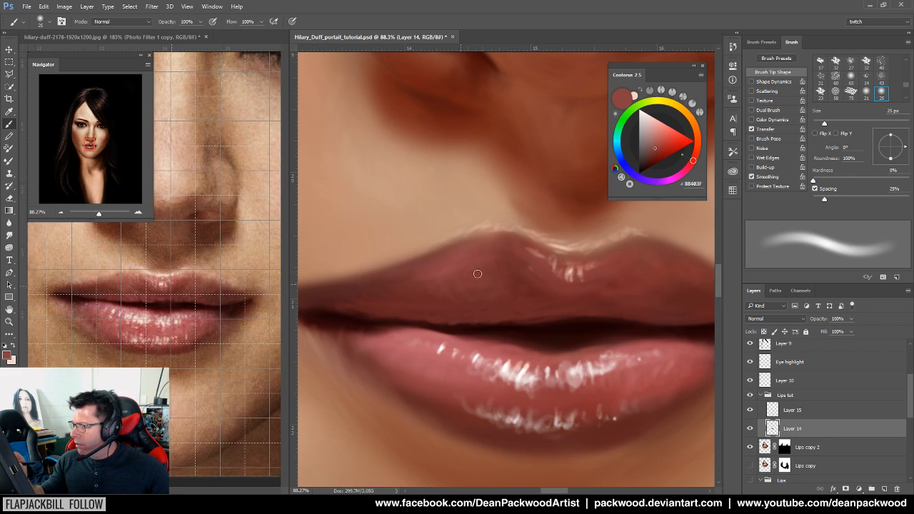
Deepen the mouth corners with a dark reference tone and the near-black corner colour
{"action": "left_click_drag", "start_coordinate": [532, 333], "coordinate": [453, 348]}
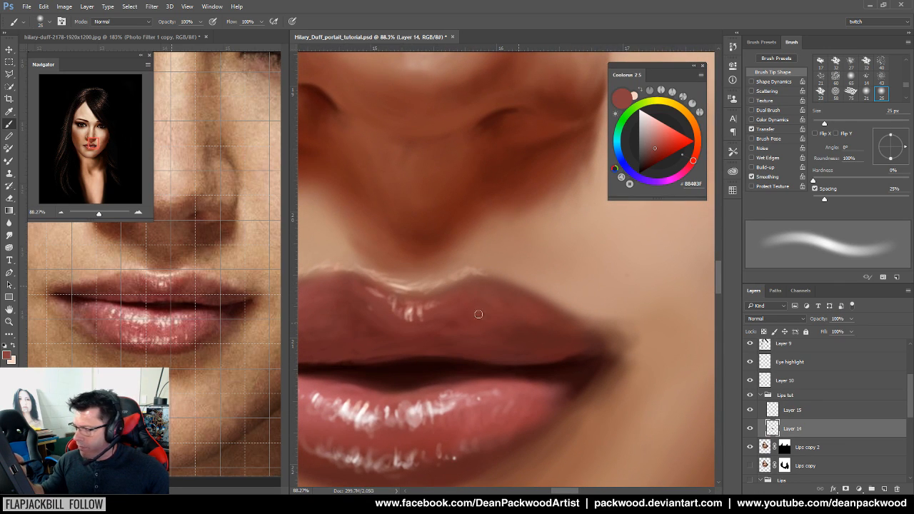
{"action": "left_click_drag", "start_coordinate": [540, 380], "coordinate": [592, 388]}
{"action": "left_click_drag", "start_coordinate": [575, 304], "coordinate": [528, 368]}
{"action": "left_click_drag", "start_coordinate": [613, 365], "coordinate": [611, 363]}
{"action": "left_click", "coordinate": [224, 299], "text": "alt"}
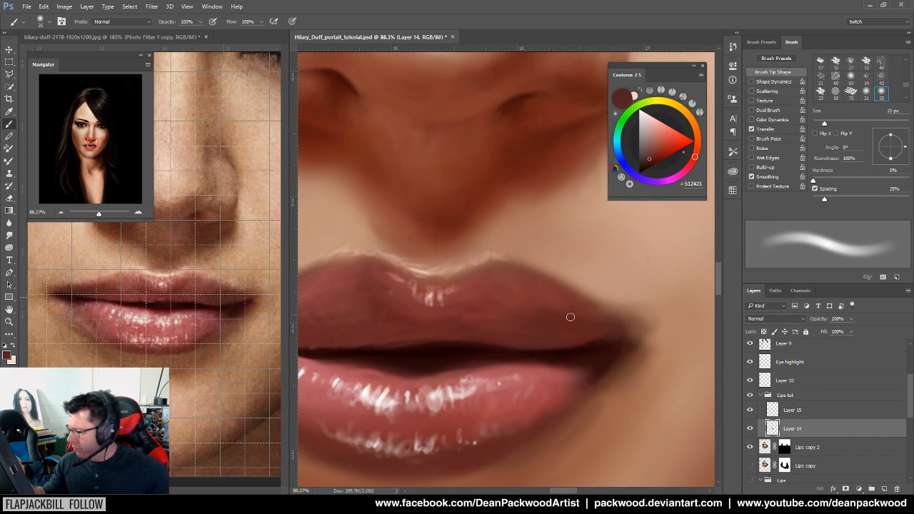
{"action": "left_click", "coordinate": [598, 356], "text": "alt"}
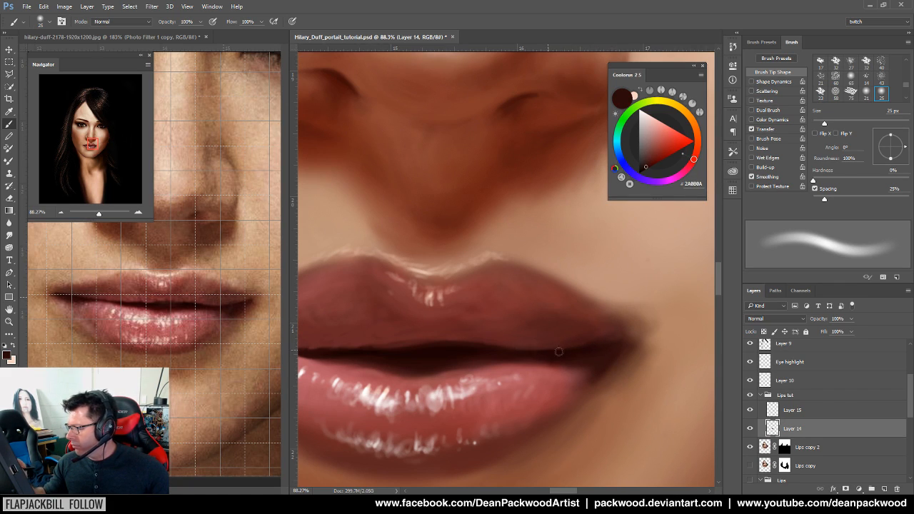
Texture the upper lip with reference reds and pinks on a 13 px brush, ending on muted rose
{"action": "left_click_drag", "start_coordinate": [467, 342], "coordinate": [542, 357]}
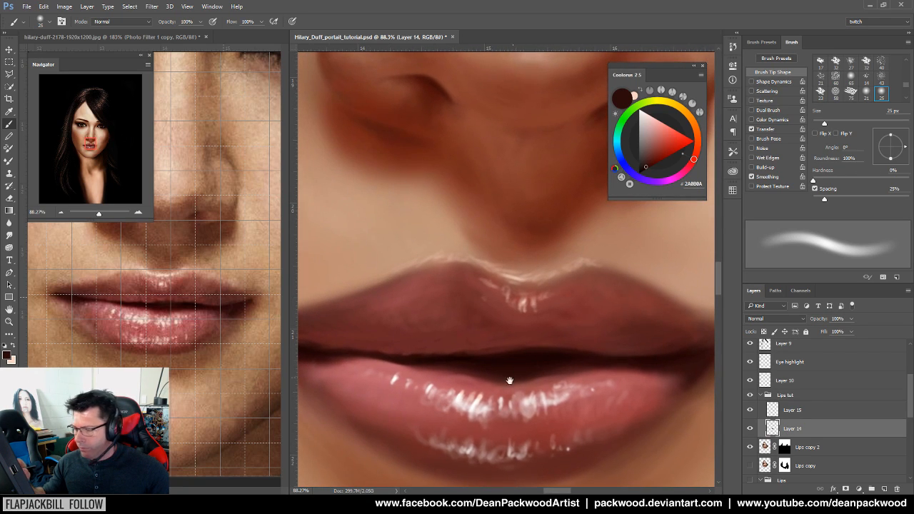
{"action": "left_click", "coordinate": [154, 300], "text": "alt"}
{"action": "left_click_drag", "start_coordinate": [825, 124], "coordinate": [818, 124]}
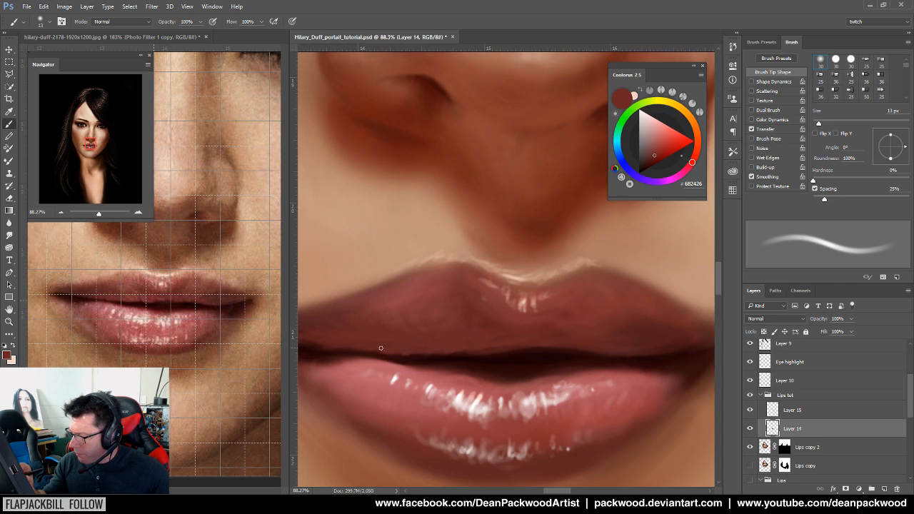
{"action": "left_click", "coordinate": [151, 300], "text": "alt"}
{"action": "left_click", "coordinate": [123, 314], "text": "alt"}
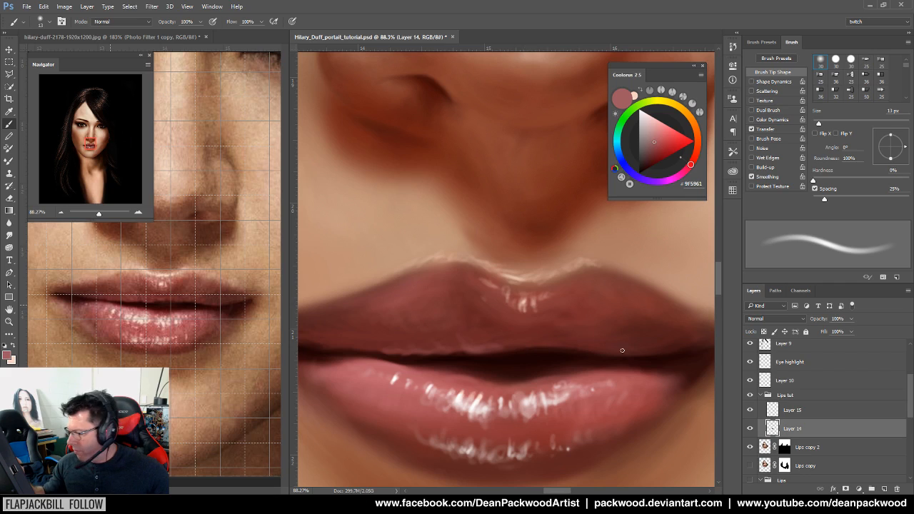
{"action": "left_click", "coordinate": [605, 377], "text": "alt"}
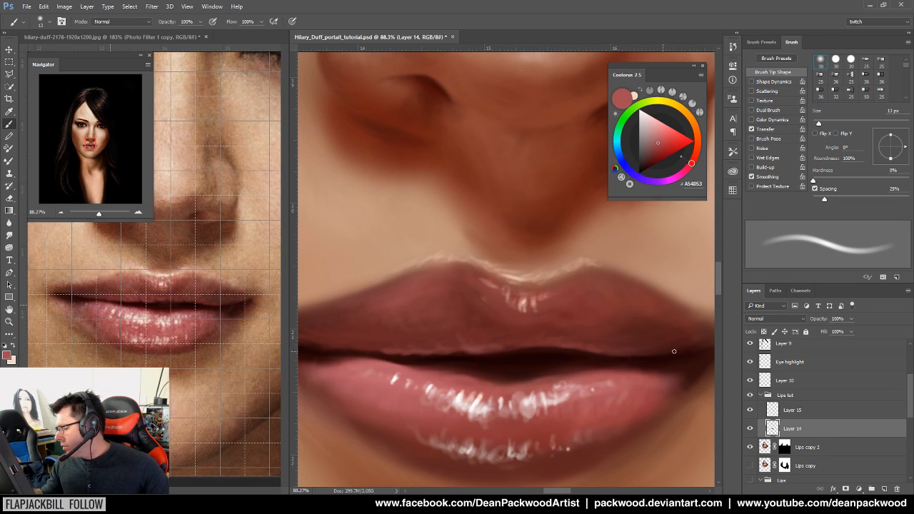
{"action": "scroll", "coordinate": [596, 412], "scroll_direction": "down", "scroll_amount": 5}
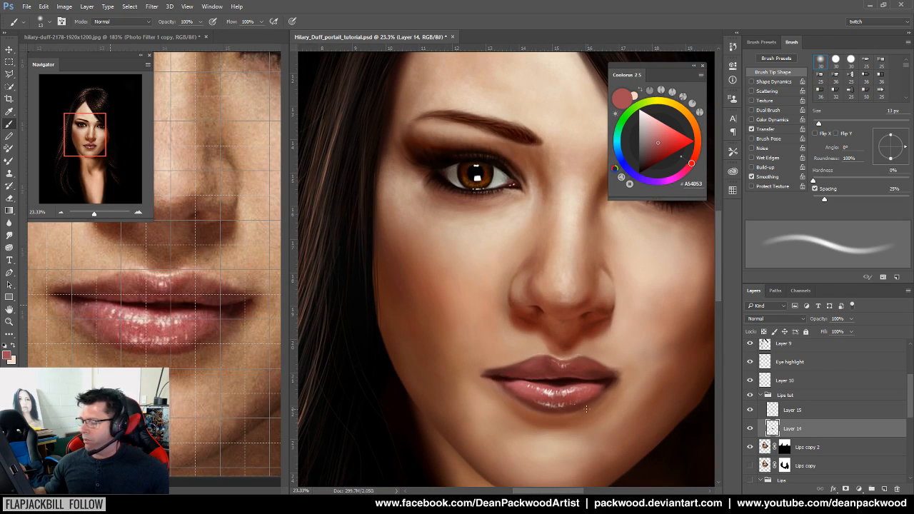
{"action": "scroll", "coordinate": [587, 409], "scroll_direction": "up", "scroll_amount": 2}
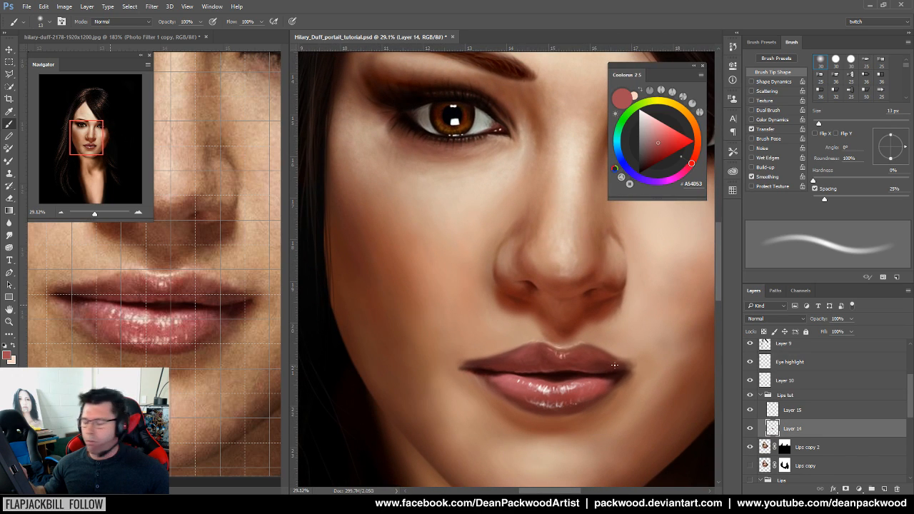
{"action": "scroll", "coordinate": [612, 394], "scroll_direction": "up", "scroll_amount": 2}
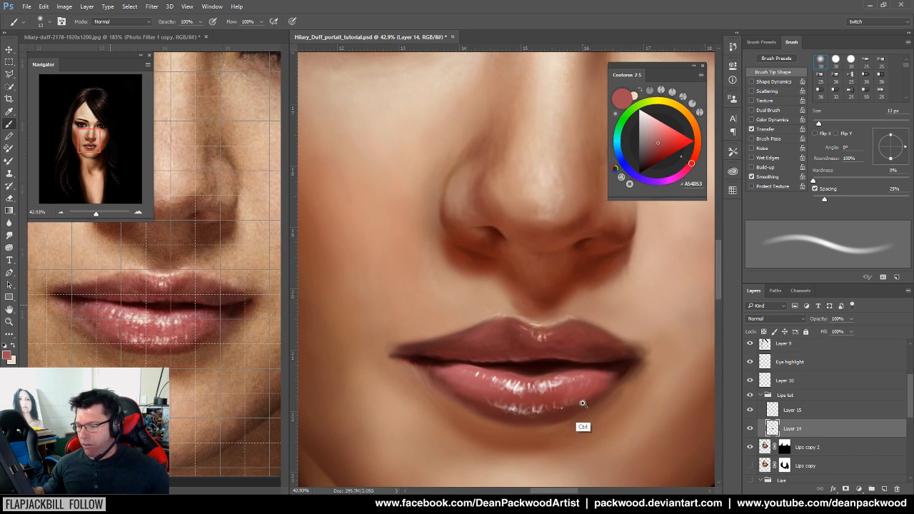
{"action": "scroll", "coordinate": [583, 403], "scroll_direction": "up", "scroll_amount": 2}
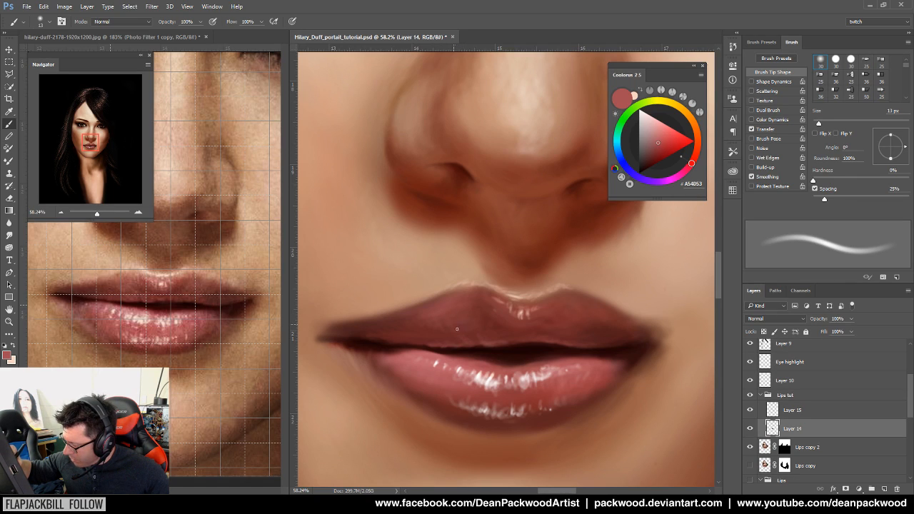
{"action": "scroll", "coordinate": [525, 373], "scroll_direction": "up", "scroll_amount": 1}
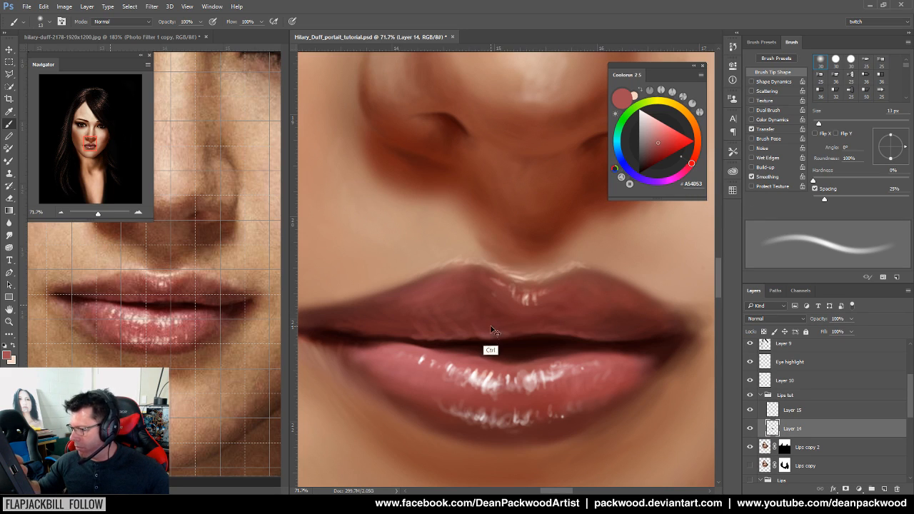
{"action": "scroll", "coordinate": [475, 322], "scroll_direction": "up", "scroll_amount": 3}
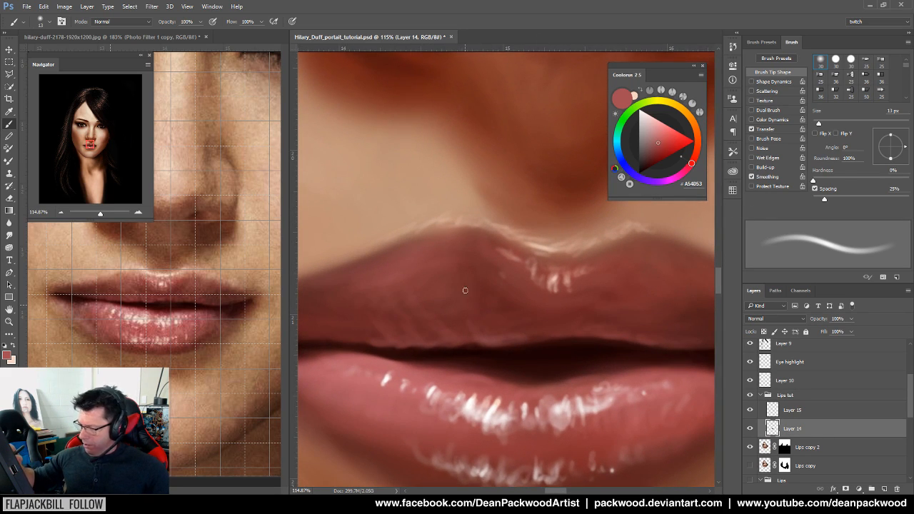
Paint the lower lip's highlights using the dark lip-line colour, warmer reds and deep lip shades
{"action": "left_click", "coordinate": [482, 342], "text": "alt"}
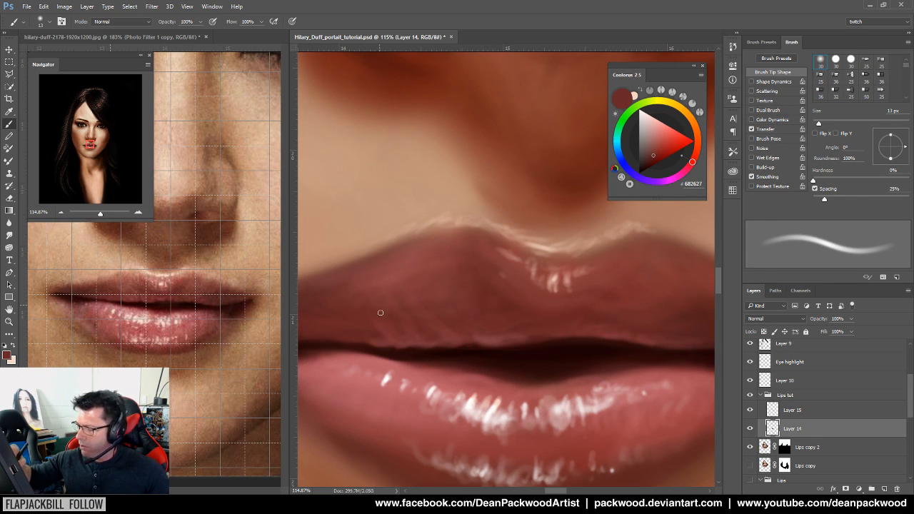
{"action": "left_click", "coordinate": [378, 337], "text": "alt"}
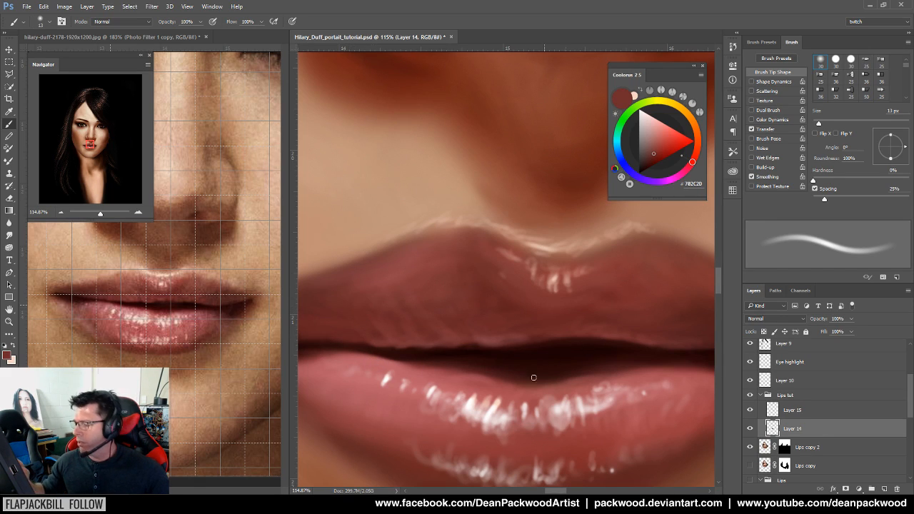
{"action": "left_click", "coordinate": [455, 317], "text": "alt"}
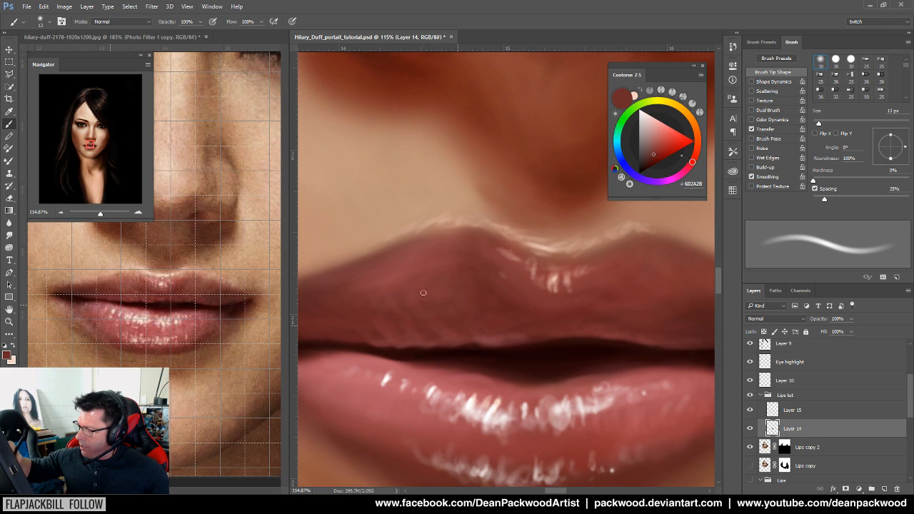
{"action": "left_click", "coordinate": [454, 322], "text": "alt"}
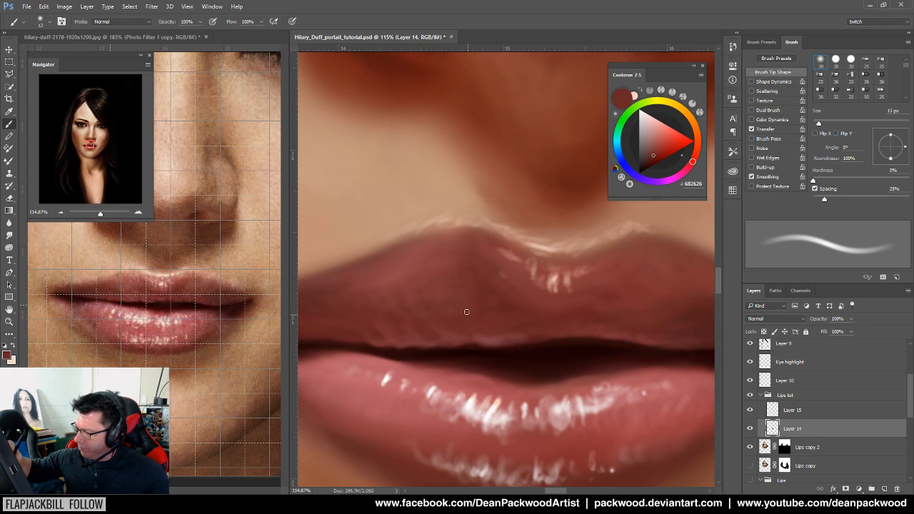
{"action": "left_click_drag", "start_coordinate": [597, 336], "coordinate": [416, 327]}
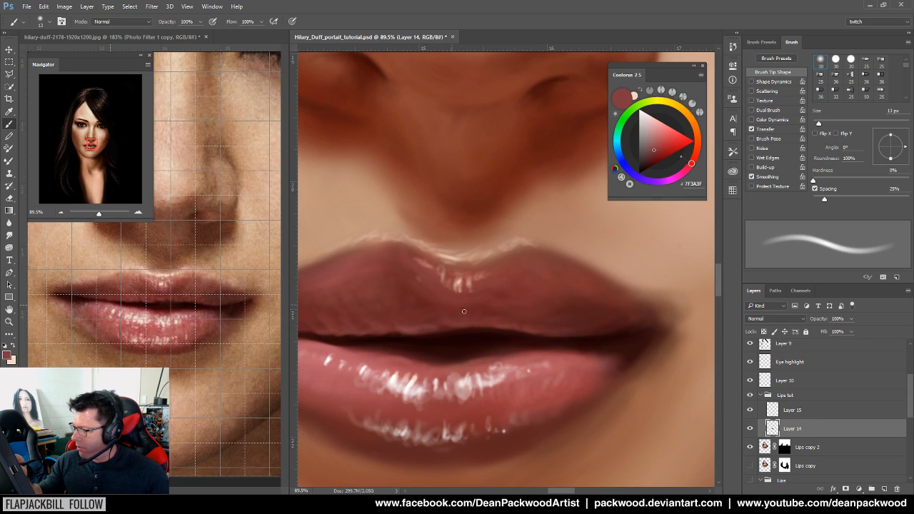
Refine the mouth line with darker lip-line tones, then view the whole face
{"action": "left_click", "coordinate": [524, 352], "text": "alt"}
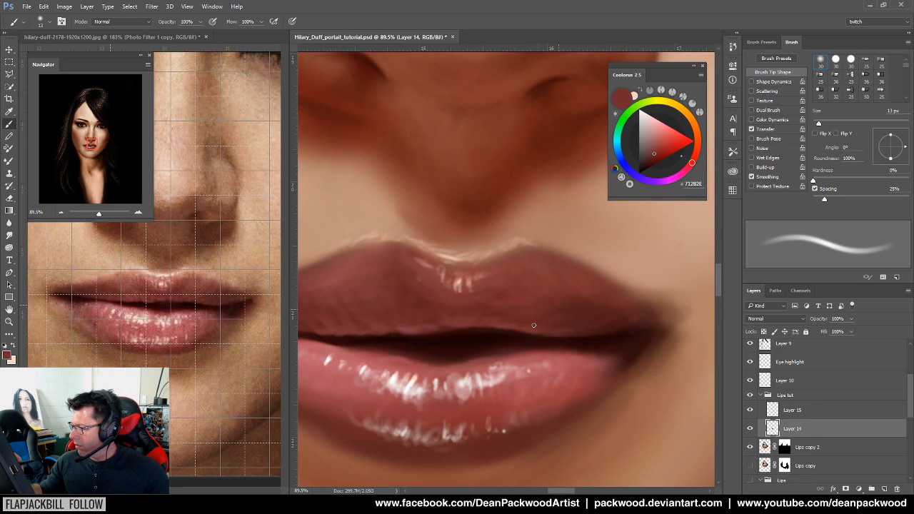
{"action": "left_click", "coordinate": [526, 338], "text": "alt"}
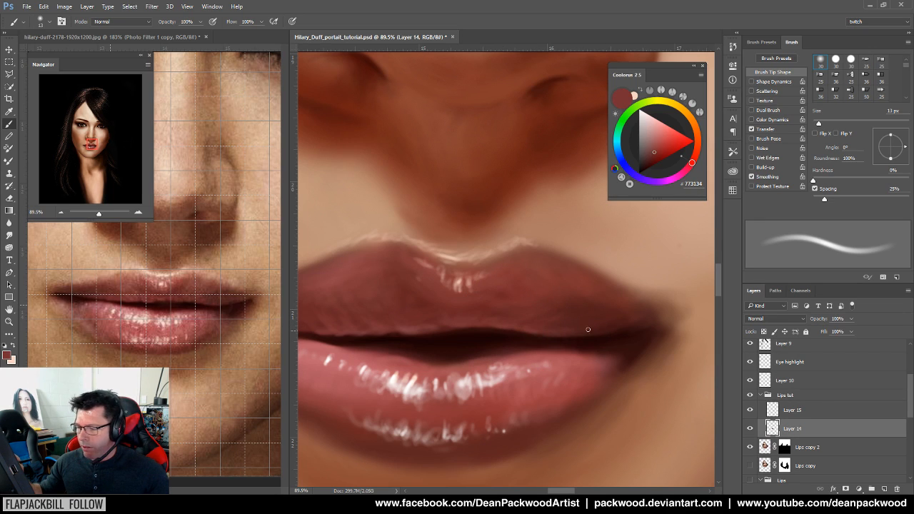
{"action": "left_click_drag", "start_coordinate": [609, 405], "coordinate": [535, 422]}
{"action": "left_click_drag", "start_coordinate": [591, 434], "coordinate": [561, 436]}
{"action": "left_click_drag", "start_coordinate": [622, 449], "coordinate": [552, 348]}
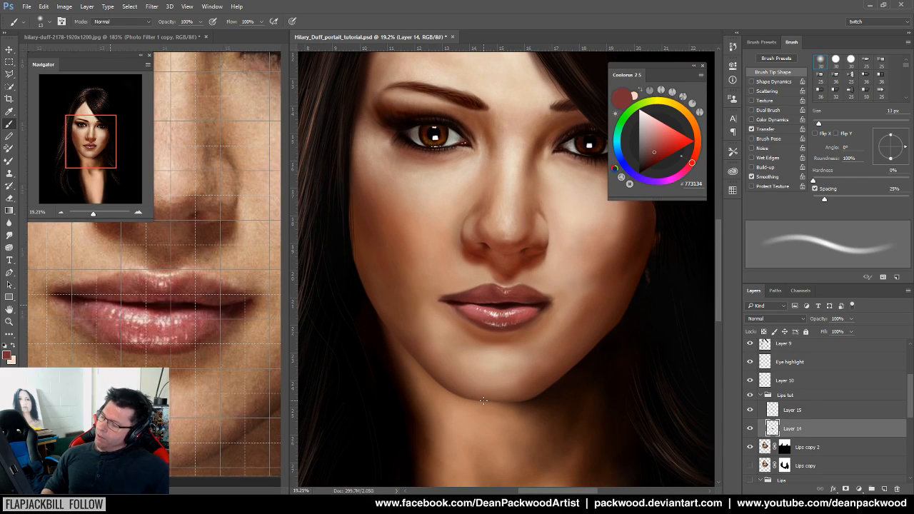
Move the Lips copy layer above the Lips tut group
{"action": "left_click_drag", "start_coordinate": [609, 344], "coordinate": [569, 352]}
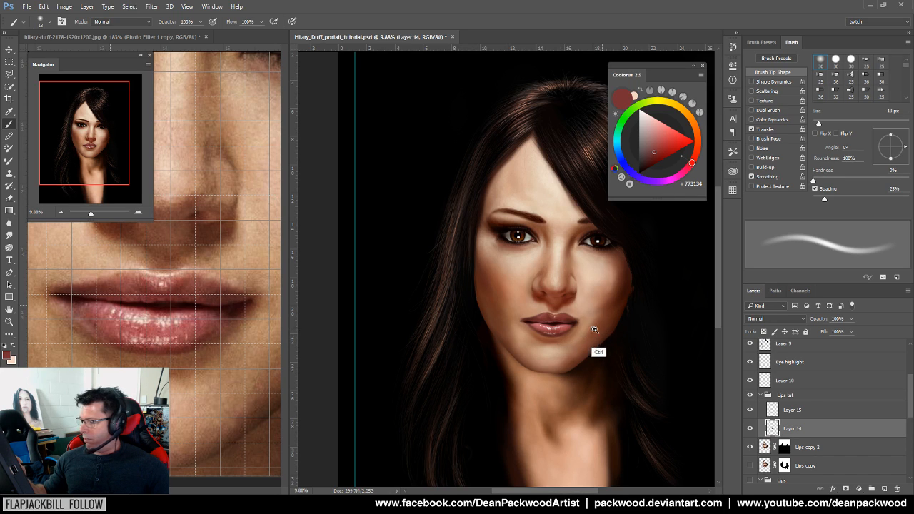
{"action": "left_click_drag", "start_coordinate": [546, 348], "coordinate": [540, 384]}
{"action": "mouse_move", "coordinate": [911, 398]}
{"action": "left_mouse_down"}
{"action": "mouse_move", "coordinate": [911, 367]}
{"action": "mouse_move", "coordinate": [905, 421]}
{"action": "mouse_move", "coordinate": [907, 412]}
{"action": "left_mouse_up"}
{"action": "left_click_drag", "start_coordinate": [814, 444], "coordinate": [827, 362]}
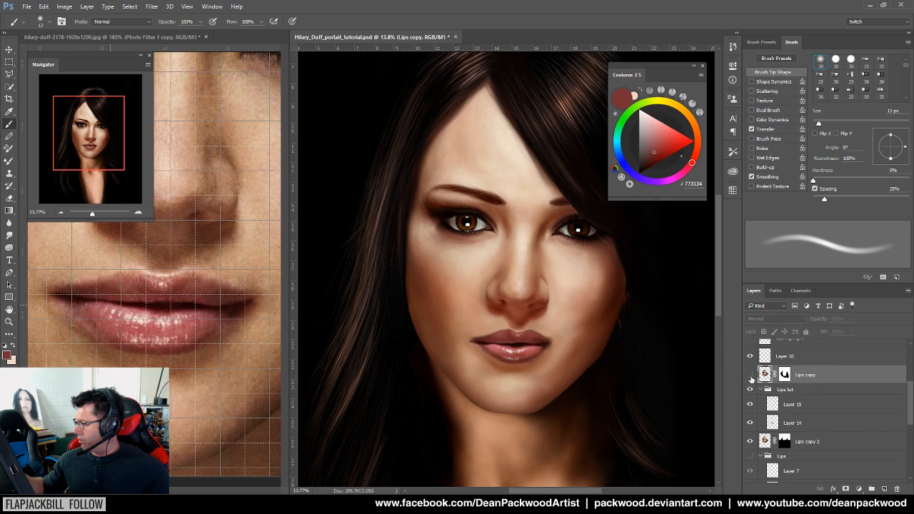
Toggle Lips copy on and off several times to compare the glossy lips
{"action": "left_click", "coordinate": [749, 374]}
{"action": "left_click", "coordinate": [750, 375]}
{"action": "left_click", "coordinate": [750, 374]}
{"action": "left_click", "coordinate": [749, 375]}
{"action": "left_click", "coordinate": [749, 375]}
{"action": "left_click", "coordinate": [748, 374]}
{"action": "left_click", "coordinate": [748, 375]}
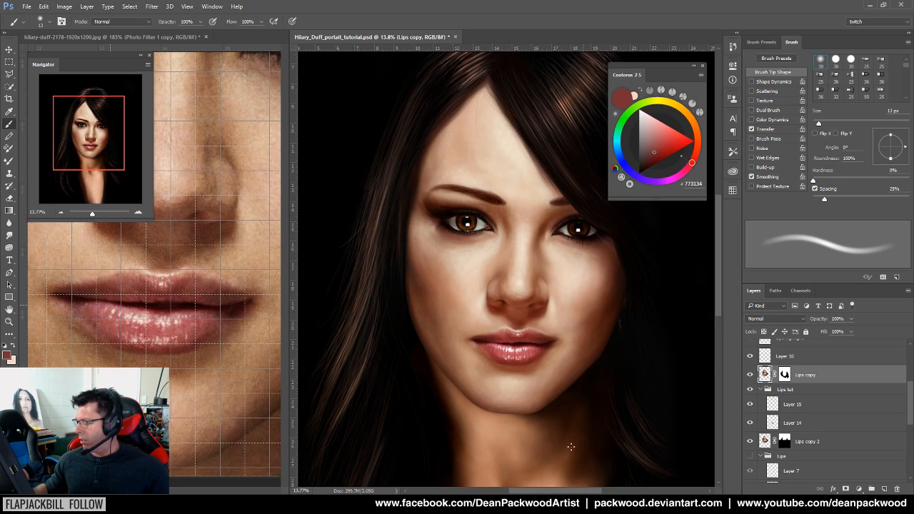
Compare again on the lower face, leave Lips copy hidden, and select Layer 15
{"action": "mouse_move", "coordinate": [572, 366]}
{"action": "left_mouse_down"}
{"action": "mouse_move", "coordinate": [620, 346]}
{"action": "mouse_move", "coordinate": [575, 375]}
{"action": "left_mouse_up"}
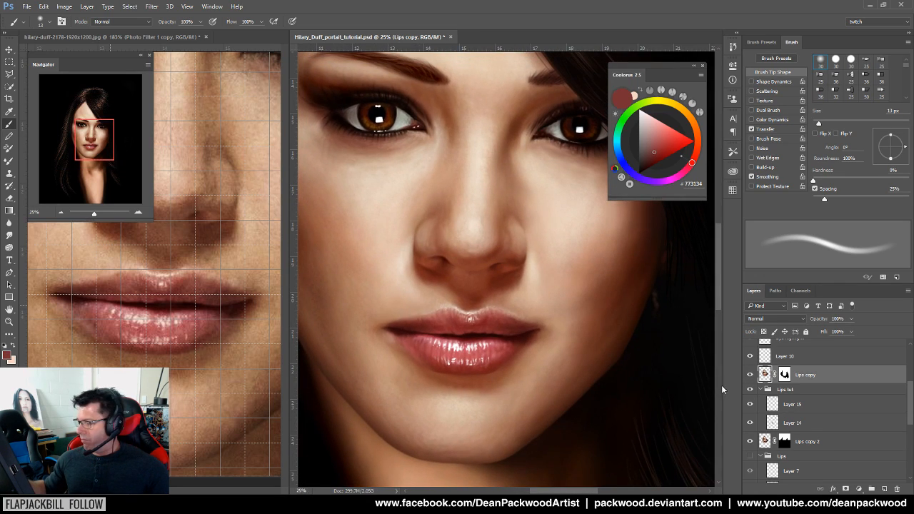
{"action": "left_click", "coordinate": [748, 375]}
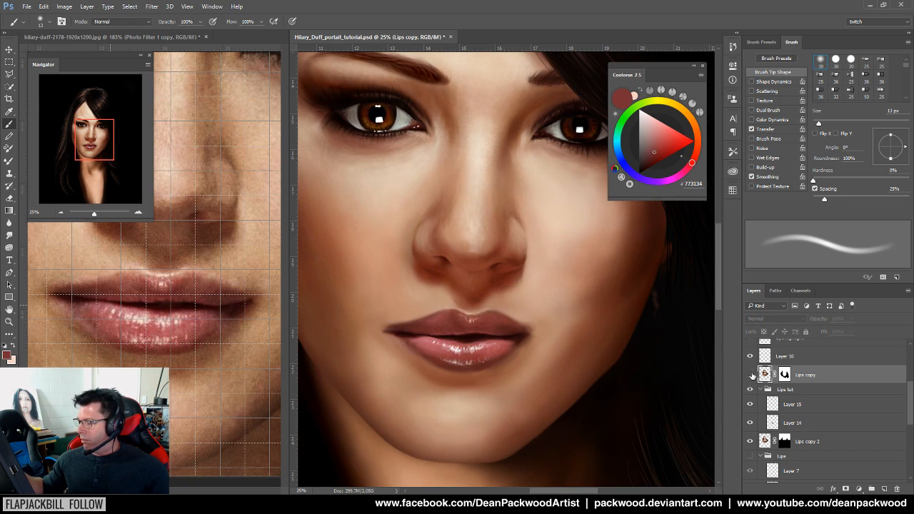
{"action": "left_click", "coordinate": [749, 375]}
{"action": "left_click", "coordinate": [748, 374]}
{"action": "left_click", "coordinate": [749, 374]}
{"action": "left_click", "coordinate": [749, 374]}
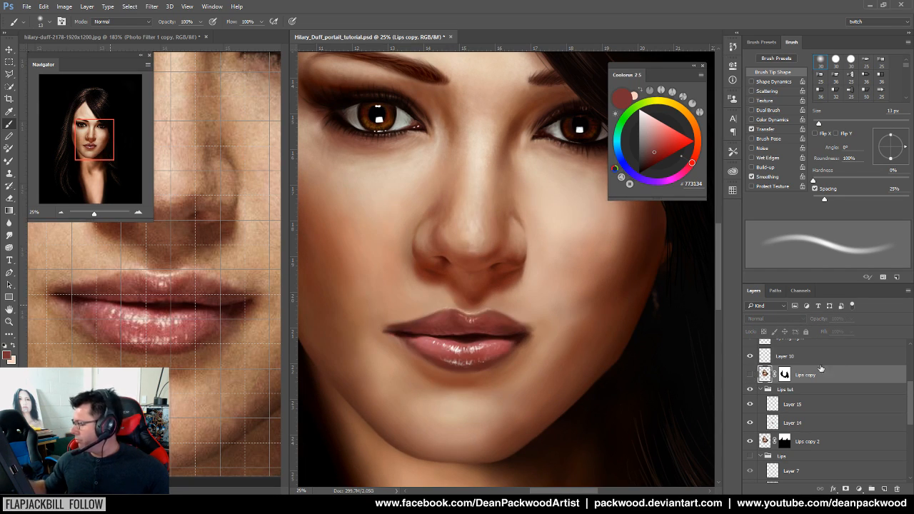
{"action": "left_click", "coordinate": [793, 404]}
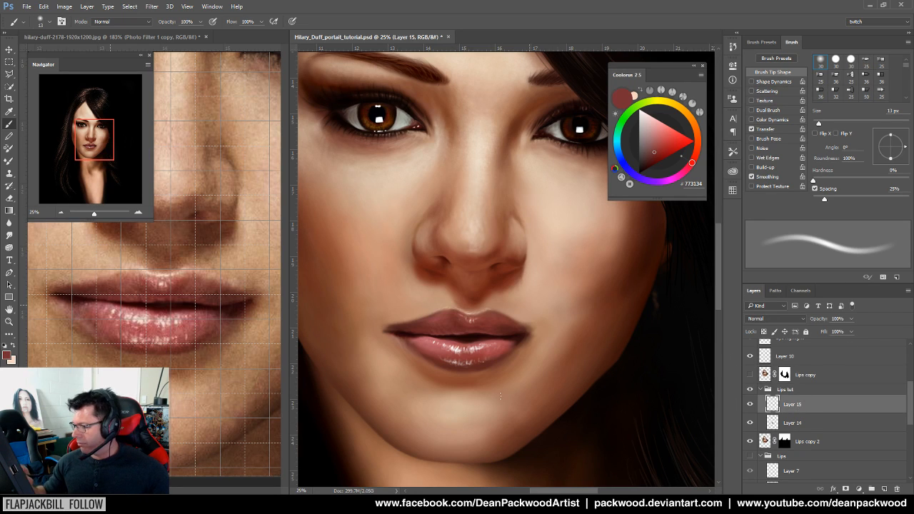
{"action": "left_click_drag", "start_coordinate": [489, 404], "coordinate": [562, 409]}
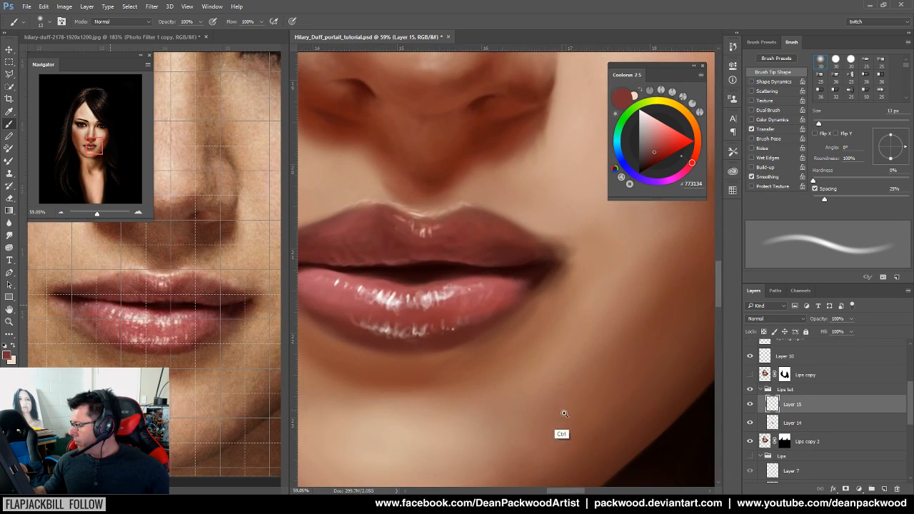
Select Layer 14 and sample a darker red from the painted upper lip
{"action": "left_click", "coordinate": [775, 426]}
{"action": "mouse_move", "coordinate": [502, 349]}
{"action": "left_mouse_down"}
{"action": "mouse_move", "coordinate": [541, 355]}
{"action": "mouse_move", "coordinate": [485, 357]}
{"action": "mouse_move", "coordinate": [557, 404]}
{"action": "mouse_move", "coordinate": [632, 373]}
{"action": "mouse_move", "coordinate": [530, 365]}
{"action": "mouse_move", "coordinate": [568, 357]}
{"action": "left_mouse_up"}
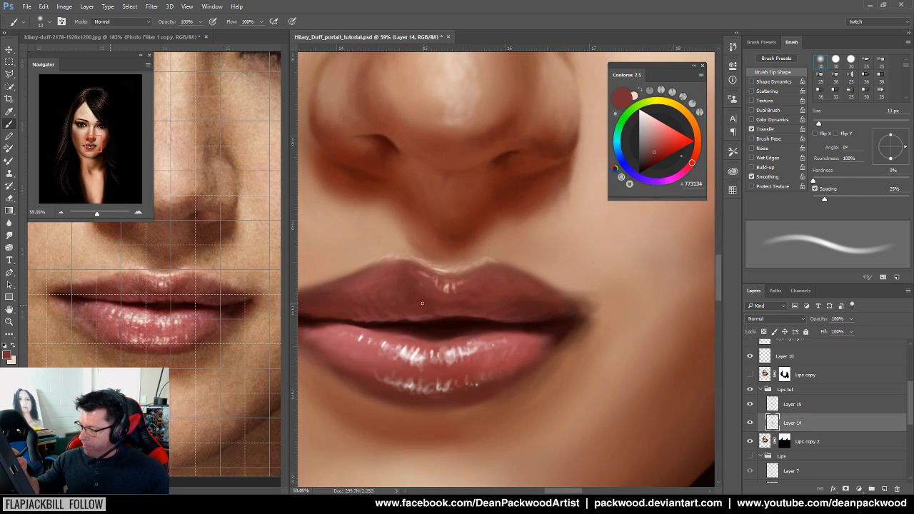
{"action": "left_click", "coordinate": [496, 322], "text": "alt"}
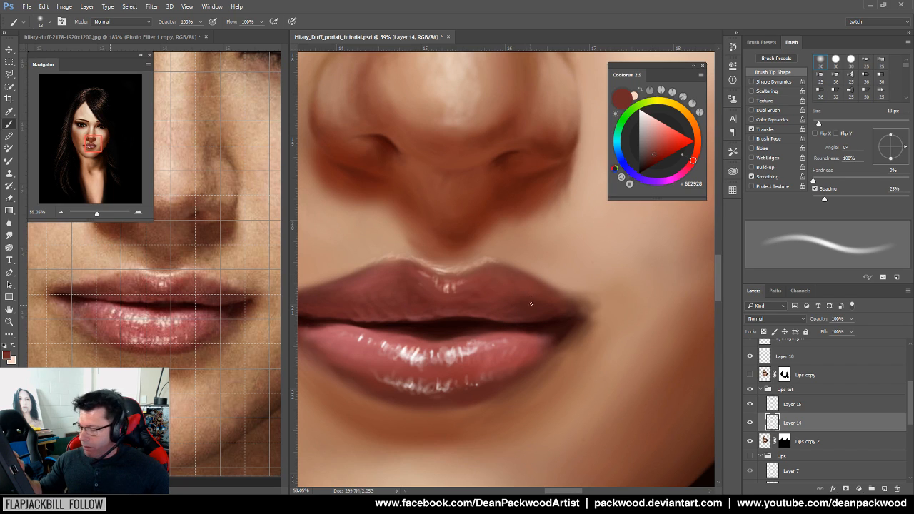
{"action": "left_click_drag", "start_coordinate": [547, 358], "coordinate": [498, 370]}
{"action": "left_click_drag", "start_coordinate": [592, 357], "coordinate": [527, 411]}
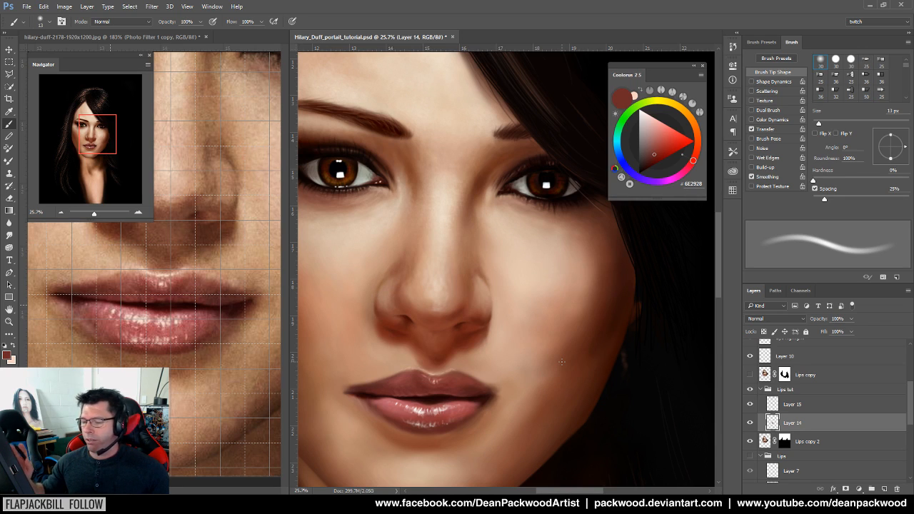
{"action": "mouse_move", "coordinate": [476, 407]}
{"action": "left_mouse_down"}
{"action": "mouse_move", "coordinate": [506, 425]}
{"action": "mouse_move", "coordinate": [511, 400]}
{"action": "mouse_move", "coordinate": [569, 401]}
{"action": "left_mouse_up"}
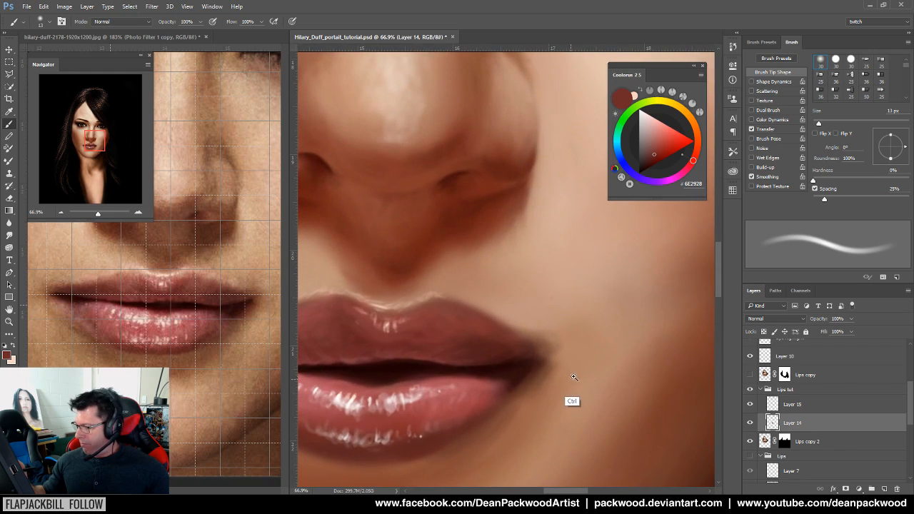
Sample the dark red at the right mouth corner and paint its shadow at 18–21 px
{"action": "left_click", "coordinate": [512, 367], "text": "alt"}
{"action": "left_click_drag", "start_coordinate": [833, 120], "coordinate": [822, 122]}
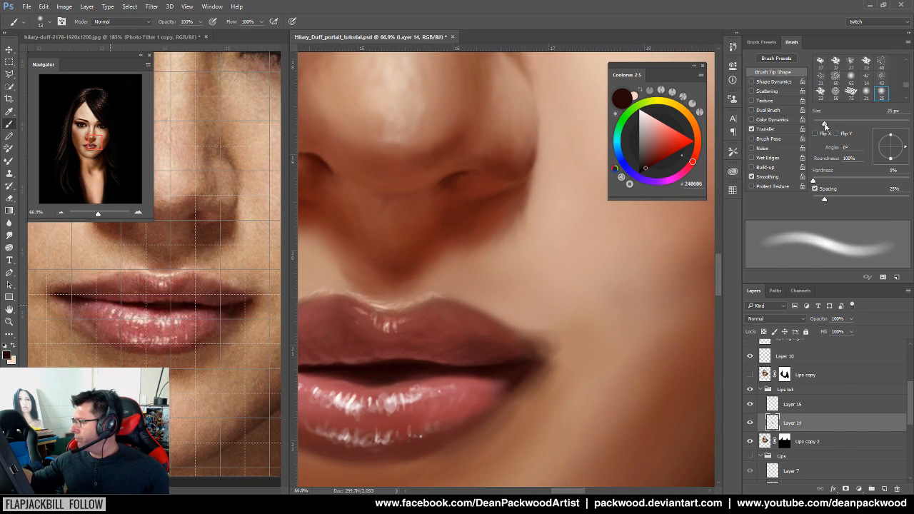
{"action": "left_click", "coordinate": [512, 363], "text": "alt"}
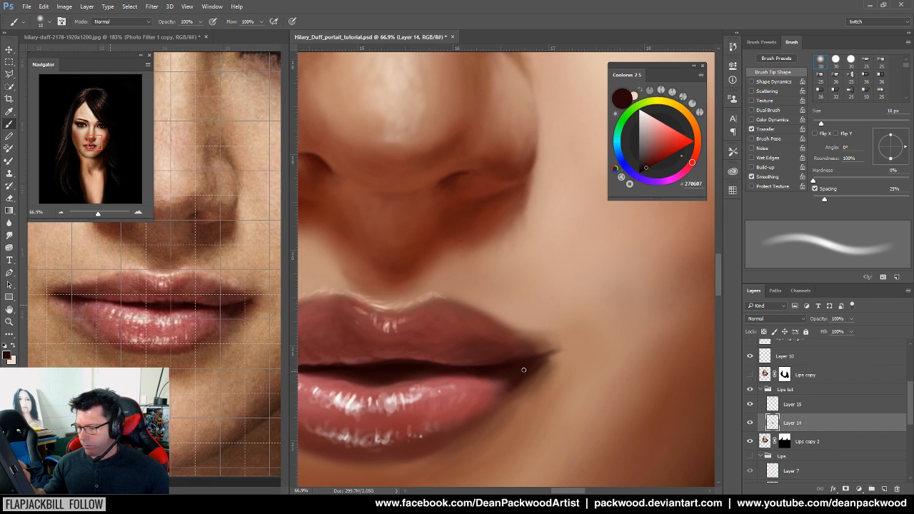
{"action": "left_click_drag", "start_coordinate": [821, 125], "coordinate": [822, 125]}
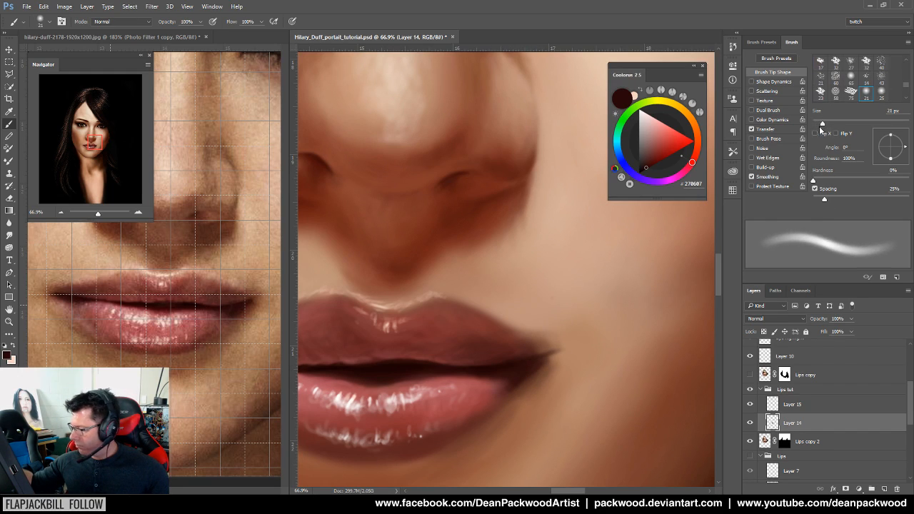
{"action": "left_click", "coordinate": [504, 369], "text": "alt"}
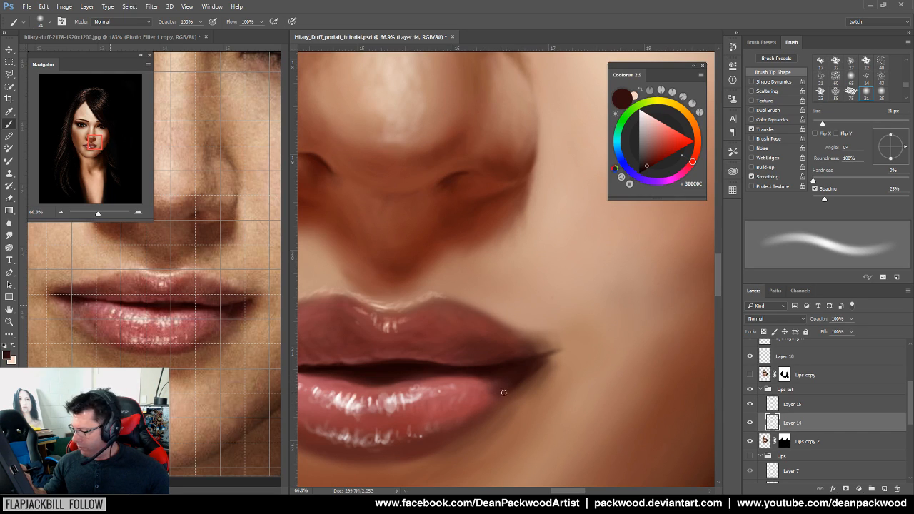
Bring the whole mouth into view and sample a medium rose-red from the reference lips
{"action": "left_click_drag", "start_coordinate": [452, 439], "coordinate": [549, 416]}
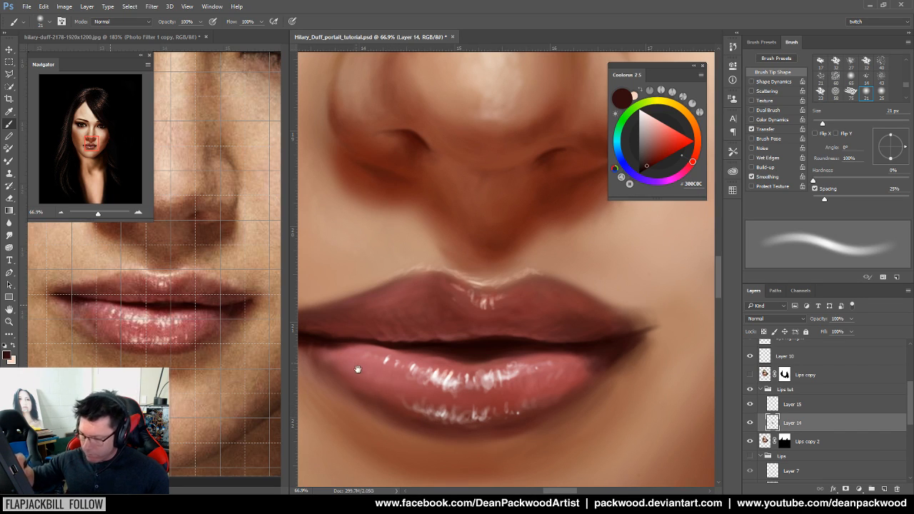
{"action": "left_click_drag", "start_coordinate": [357, 366], "coordinate": [417, 382]}
{"action": "left_click", "coordinate": [109, 319], "text": "alt"}
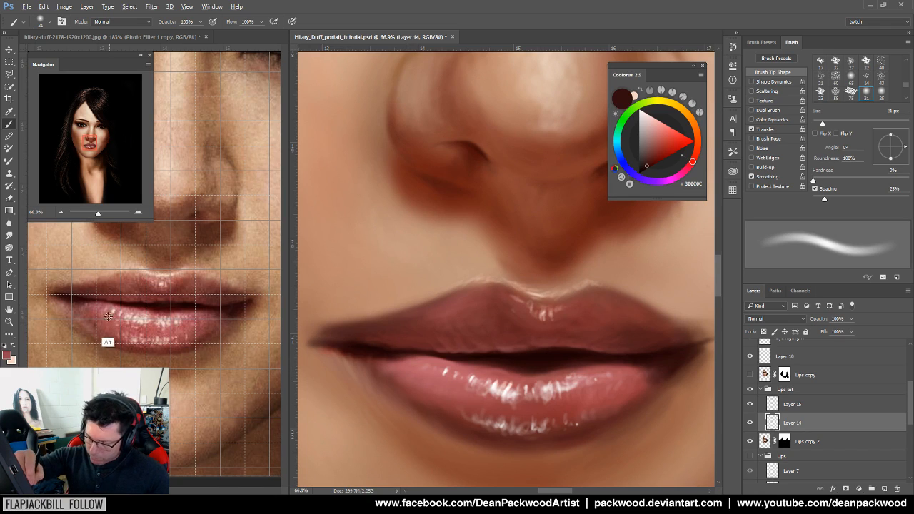
{"action": "left_click", "coordinate": [435, 402], "text": "alt"}
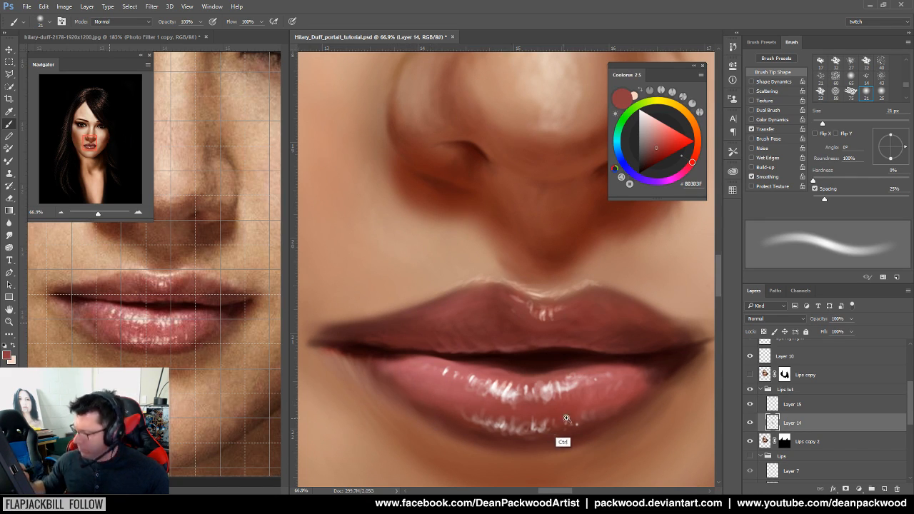
Blend the skin around the mouth corners with sampled lip, skin and reference tones
{"action": "left_click_drag", "start_coordinate": [564, 419], "coordinate": [505, 430]}
{"action": "mouse_move", "coordinate": [566, 439]}
{"action": "left_mouse_down"}
{"action": "mouse_move", "coordinate": [501, 440]}
{"action": "mouse_move", "coordinate": [594, 426]}
{"action": "left_mouse_up"}
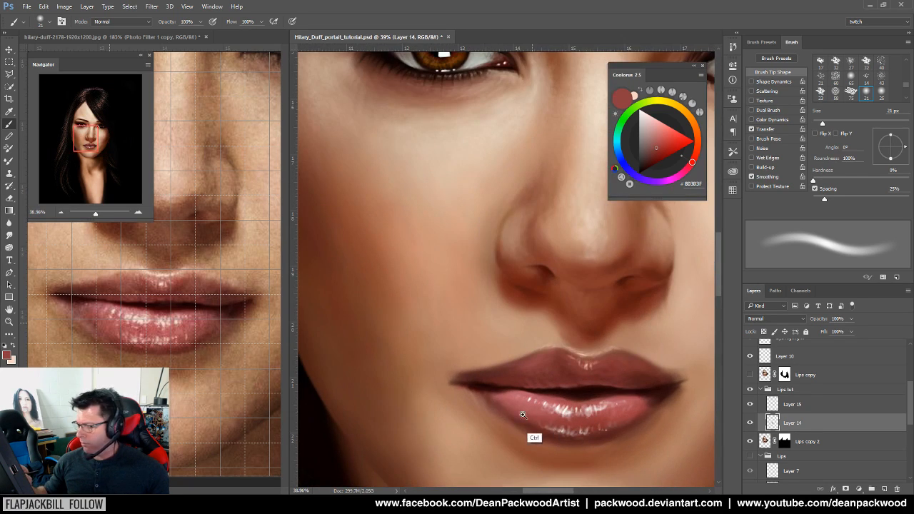
{"action": "left_click", "coordinate": [485, 384], "text": "alt"}
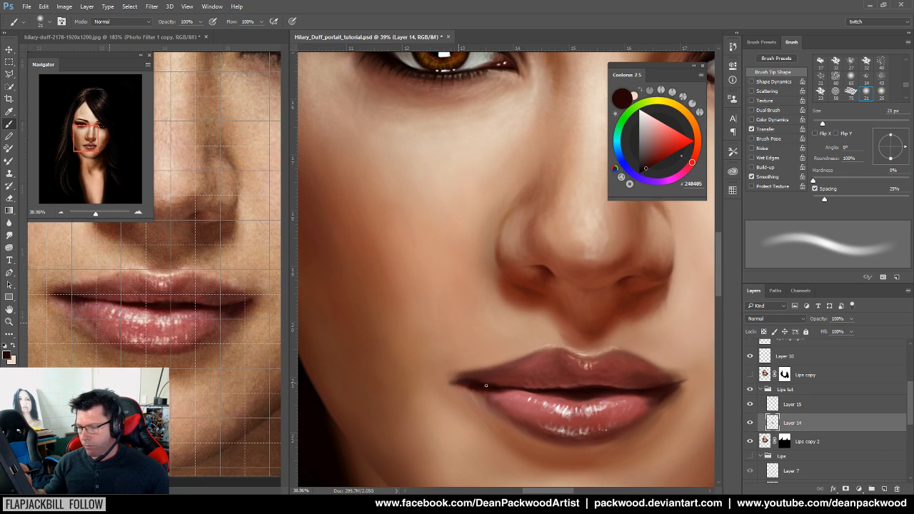
{"action": "left_click", "coordinate": [469, 373], "text": "alt"}
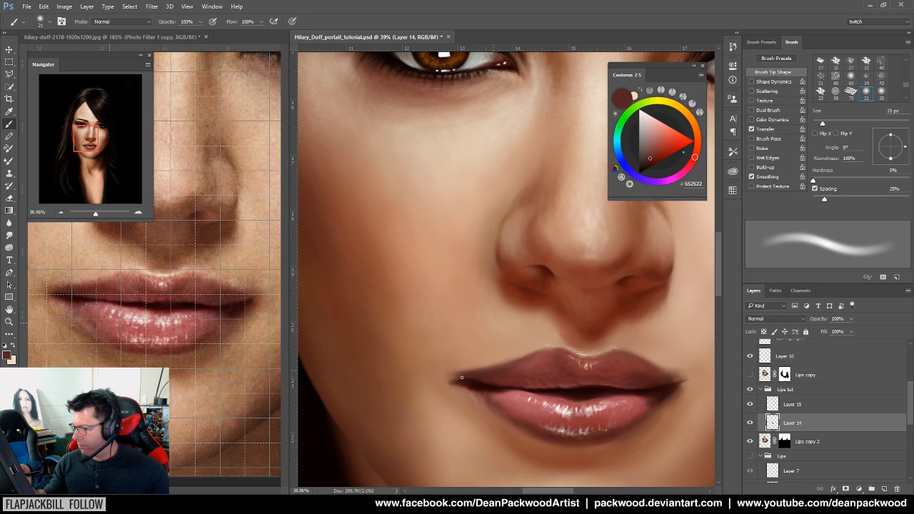
{"action": "left_click", "coordinate": [450, 370], "text": "alt"}
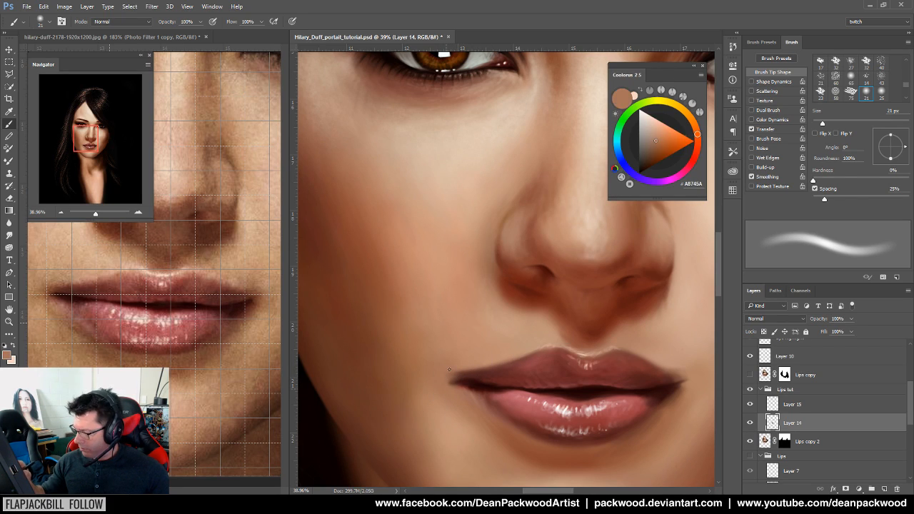
{"action": "left_click", "coordinate": [95, 289], "text": "alt"}
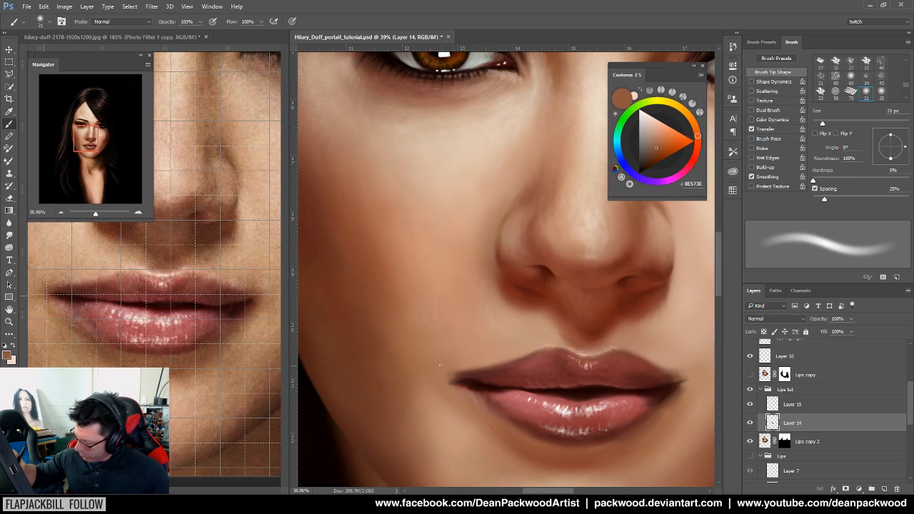
{"action": "left_click", "coordinate": [506, 437], "text": "alt"}
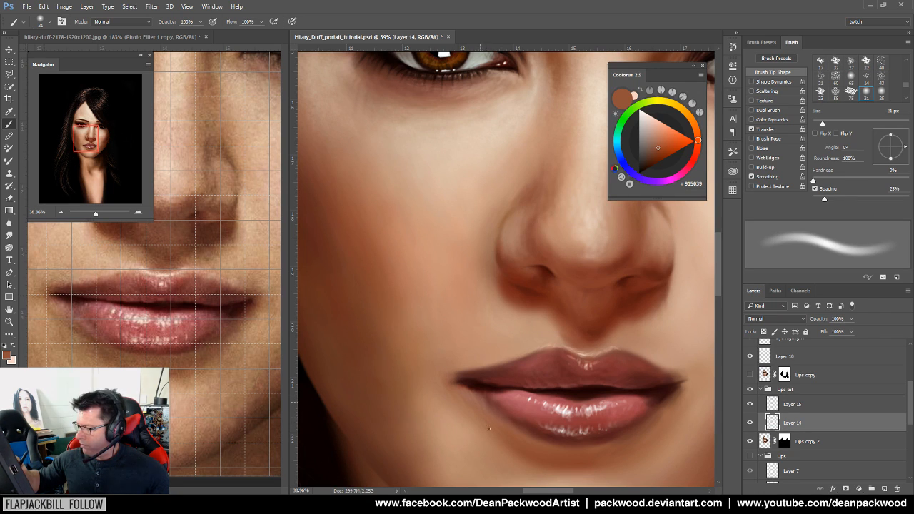
{"action": "mouse_move", "coordinate": [585, 442]}
{"action": "left_mouse_down"}
{"action": "mouse_move", "coordinate": [504, 438]}
{"action": "mouse_move", "coordinate": [587, 438]}
{"action": "left_mouse_up"}
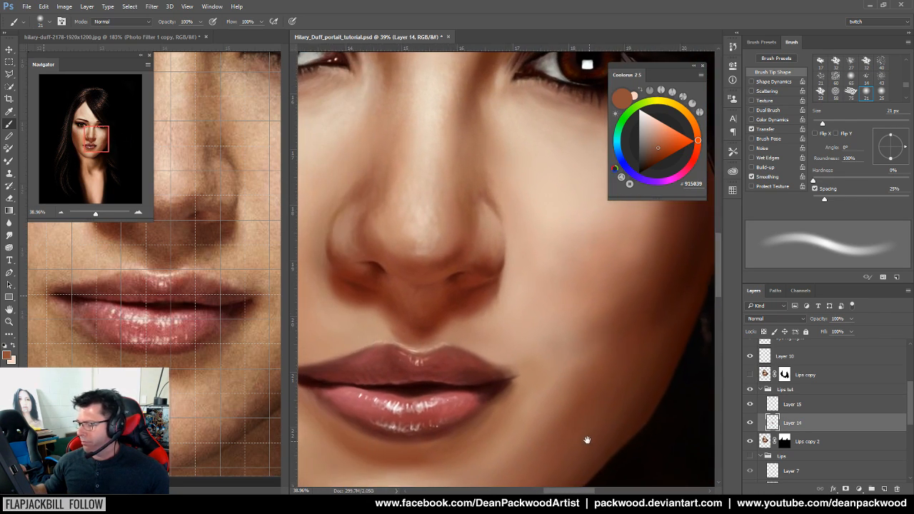
{"action": "left_click", "coordinate": [529, 386]}
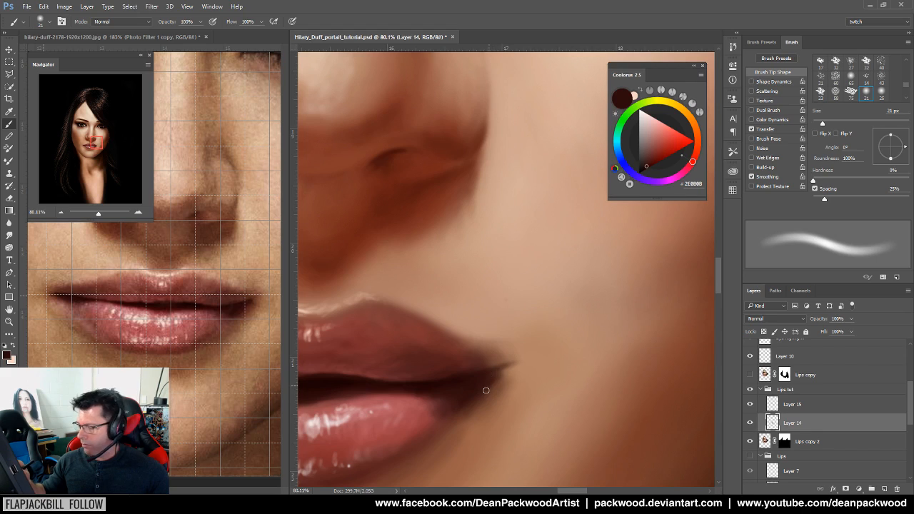
Sample upper-lip skin tones and reds from the reference and painting, ending on mid red #823A39
{"action": "left_click", "coordinate": [465, 365], "text": "alt"}
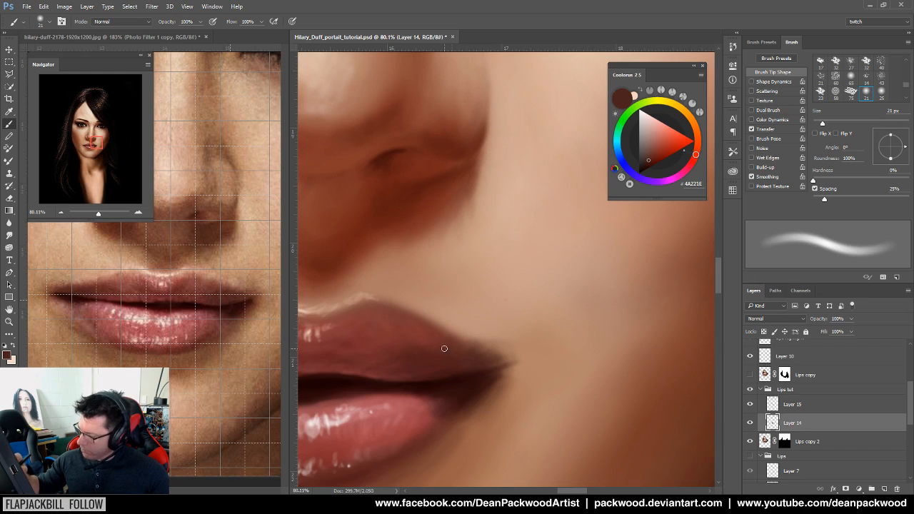
{"action": "left_click_drag", "start_coordinate": [453, 396], "coordinate": [604, 399]}
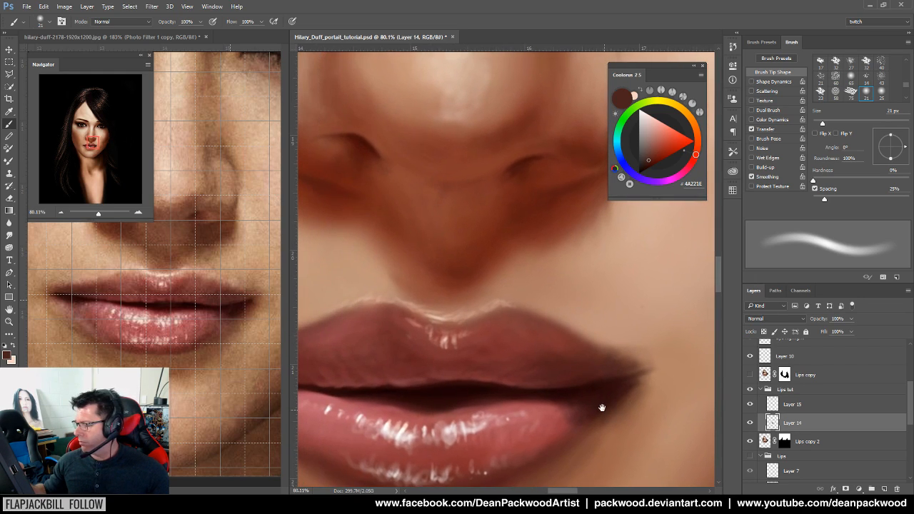
{"action": "left_click", "coordinate": [574, 378], "text": "alt"}
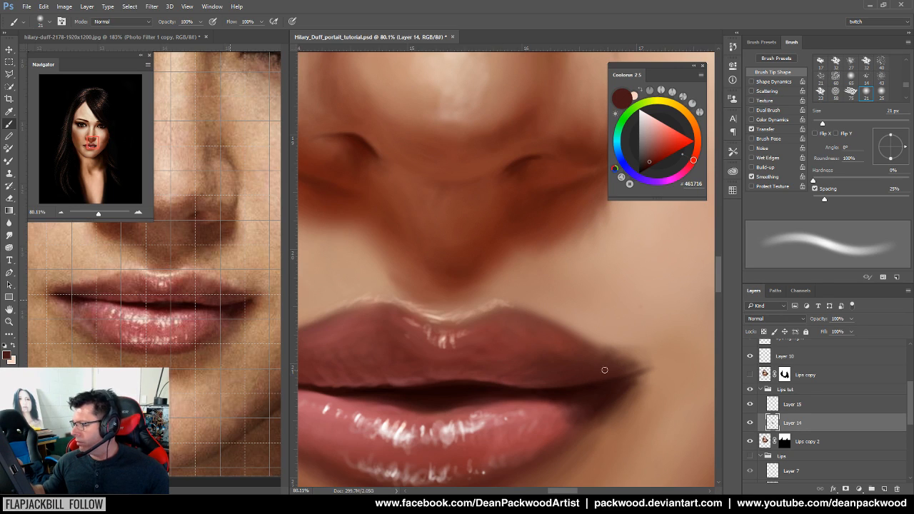
{"action": "left_click", "coordinate": [212, 273], "text": "alt"}
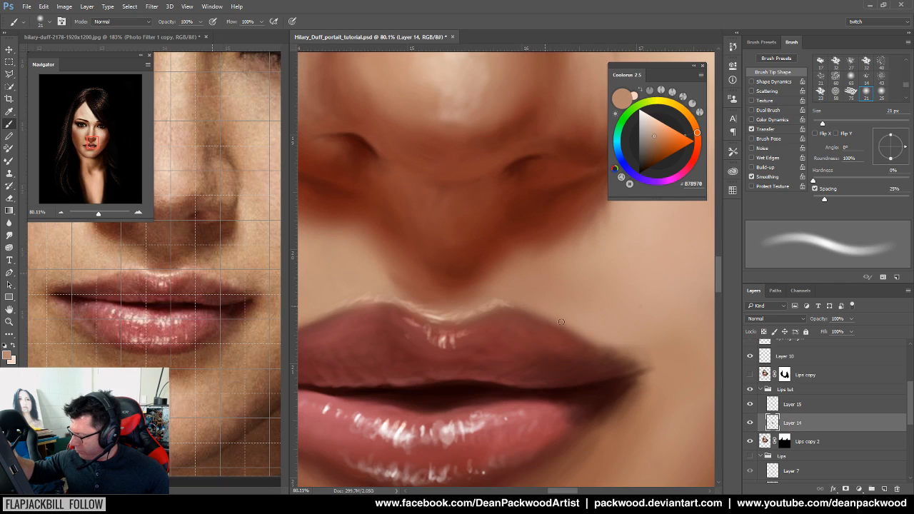
{"action": "left_click", "coordinate": [207, 289], "text": "alt"}
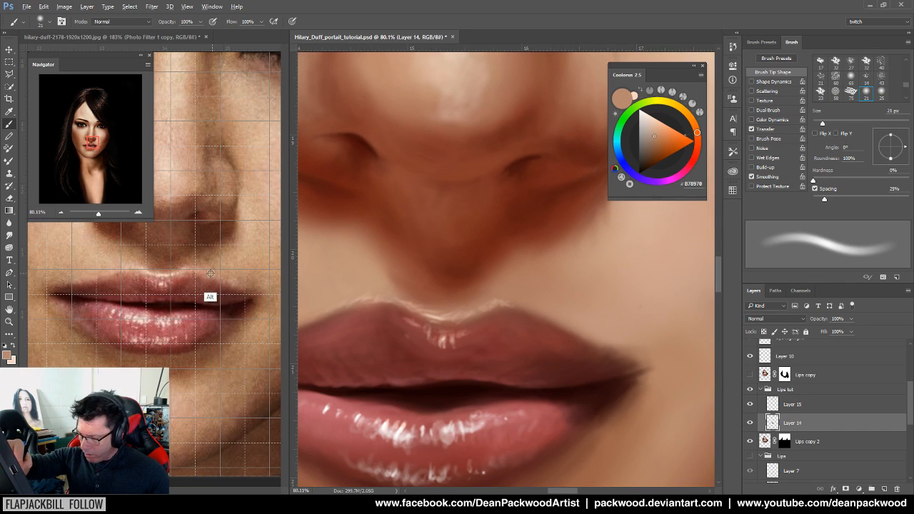
{"action": "left_click", "coordinate": [557, 341], "text": "alt"}
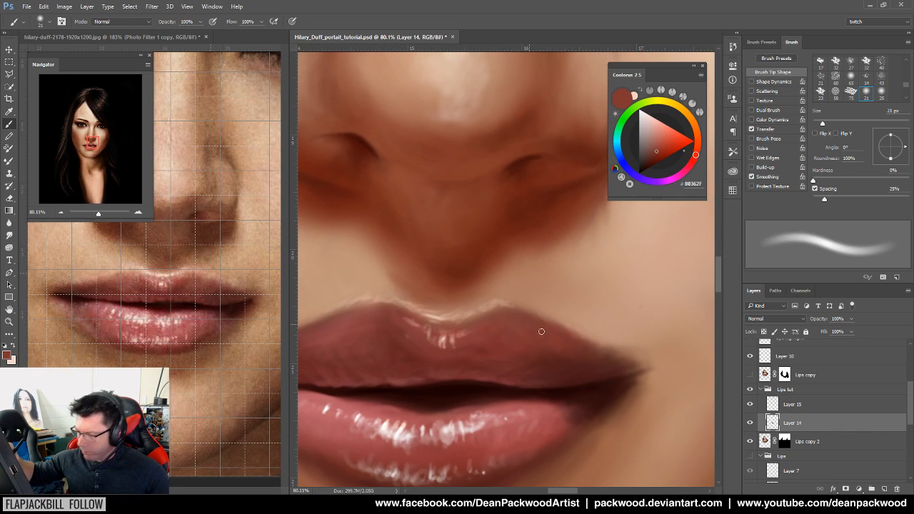
{"action": "left_click", "coordinate": [569, 370], "text": "alt"}
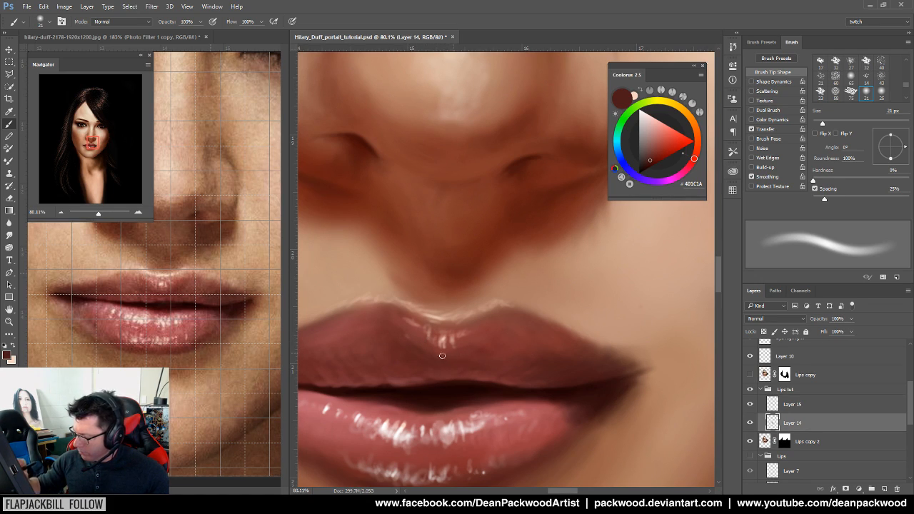
{"action": "left_click", "coordinate": [418, 352], "text": "alt"}
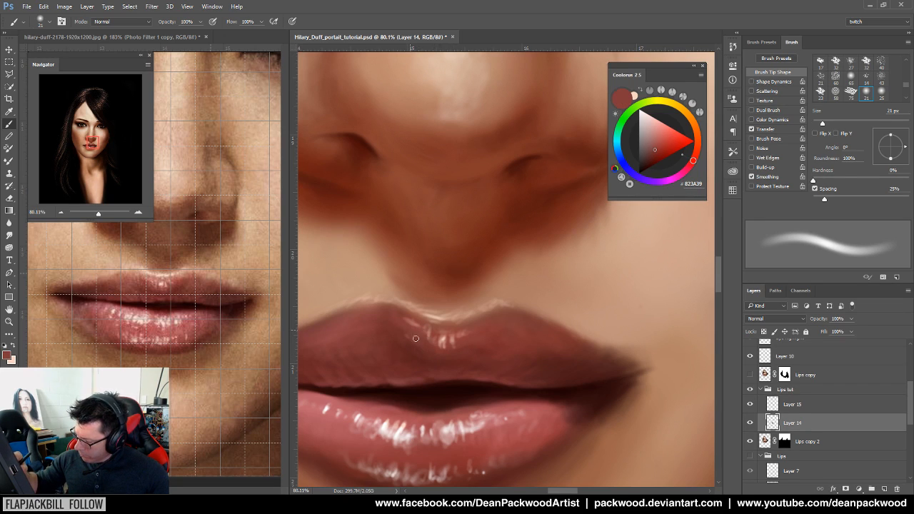
Zoom out to view the whole portrait and toggle Layer 14 off and on to compare
{"action": "left_click_drag", "start_coordinate": [560, 419], "coordinate": [386, 425]}
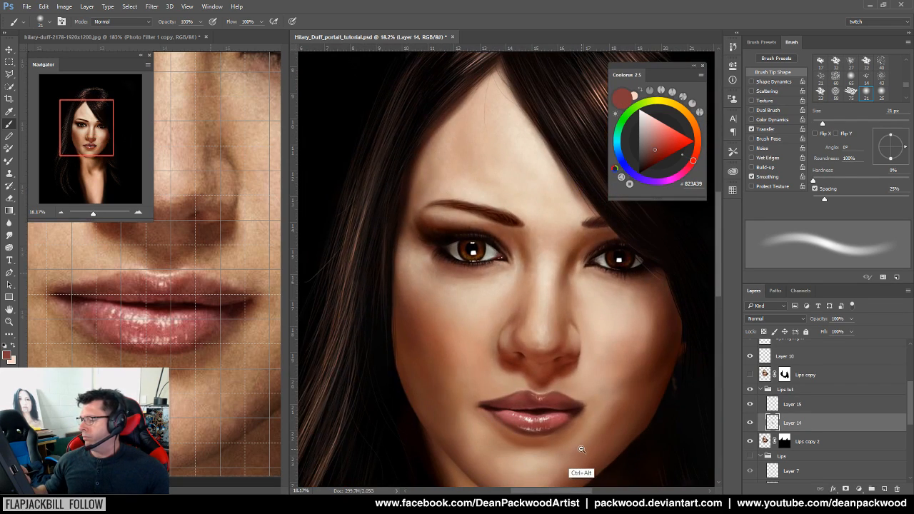
{"action": "left_click_drag", "start_coordinate": [604, 450], "coordinate": [485, 437]}
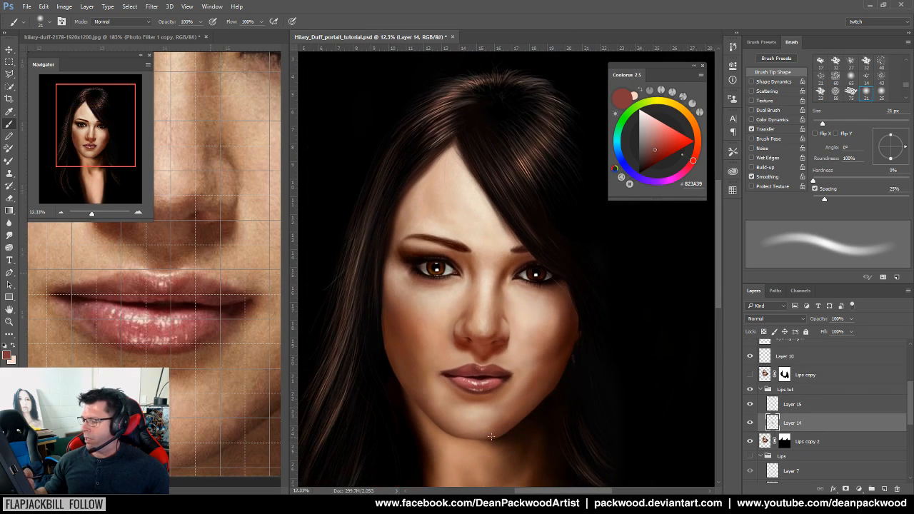
{"action": "left_click_drag", "start_coordinate": [532, 411], "coordinate": [483, 428]}
{"action": "left_click_drag", "start_coordinate": [536, 419], "coordinate": [575, 418]}
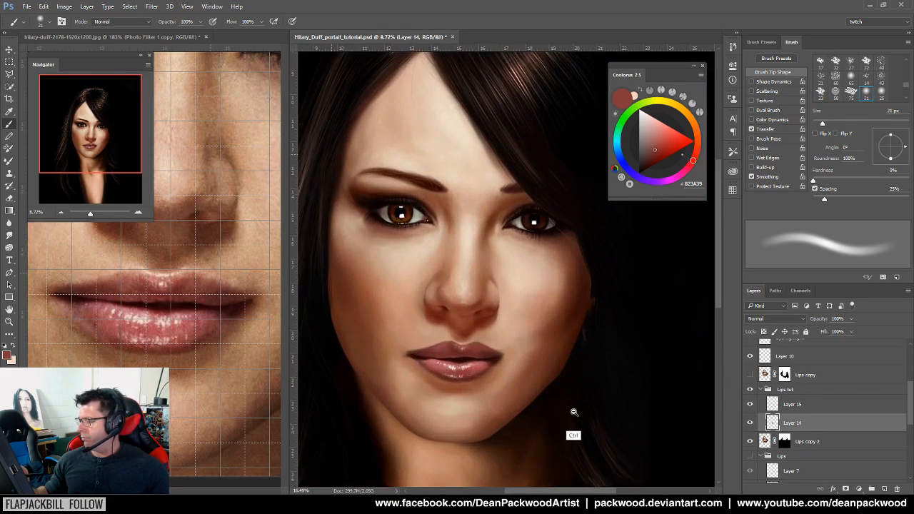
{"action": "left_click", "coordinate": [750, 423]}
{"action": "left_click", "coordinate": [749, 423]}
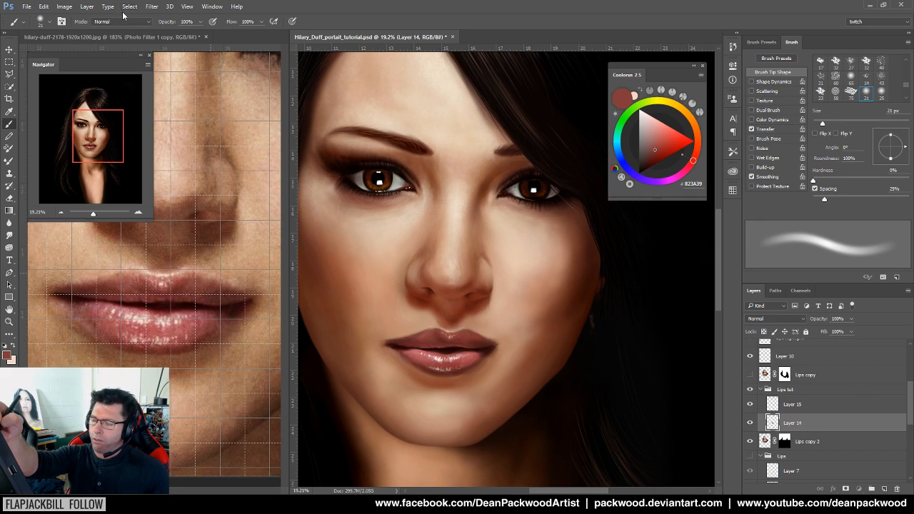
Set Layer 14's Hue/Saturation to Saturation +14 with Preview on
{"action": "left_click", "coordinate": [90, 7]}
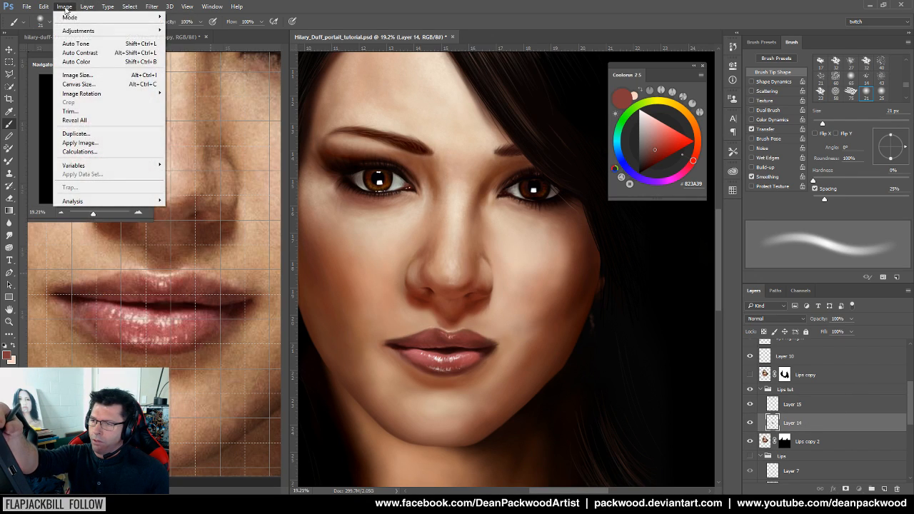
{"action": "mouse_move", "coordinate": [107, 30]}
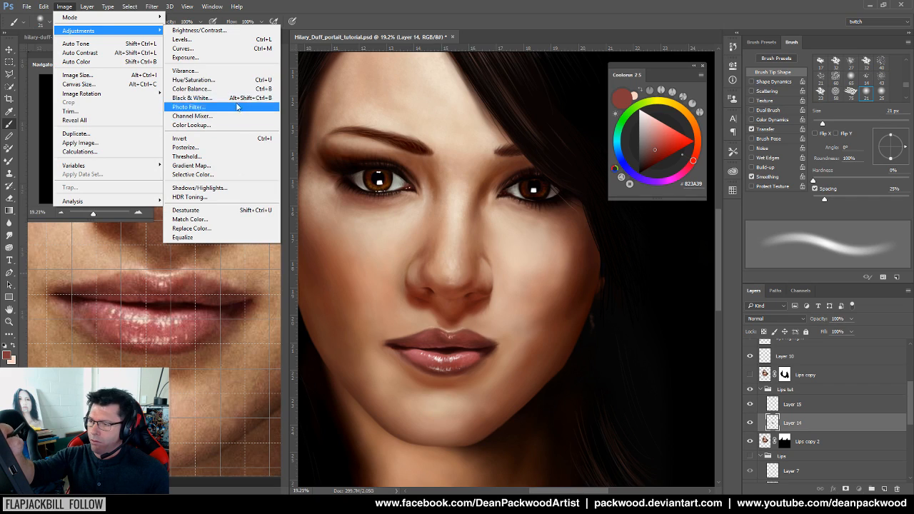
{"action": "left_click", "coordinate": [214, 80]}
{"action": "left_click_drag", "start_coordinate": [557, 203], "coordinate": [612, 293]}
{"action": "left_click_drag", "start_coordinate": [629, 356], "coordinate": [637, 380]}
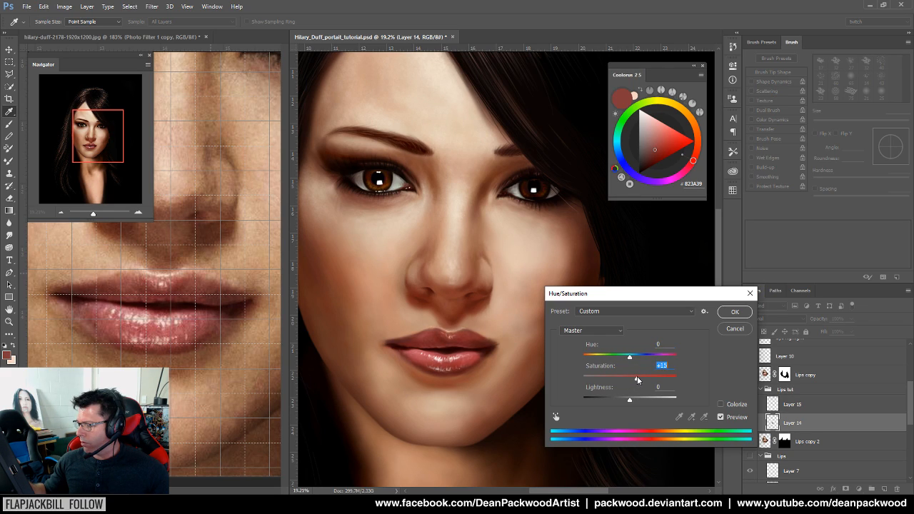
{"action": "left_click", "coordinate": [721, 417]}
{"action": "left_click", "coordinate": [721, 418]}
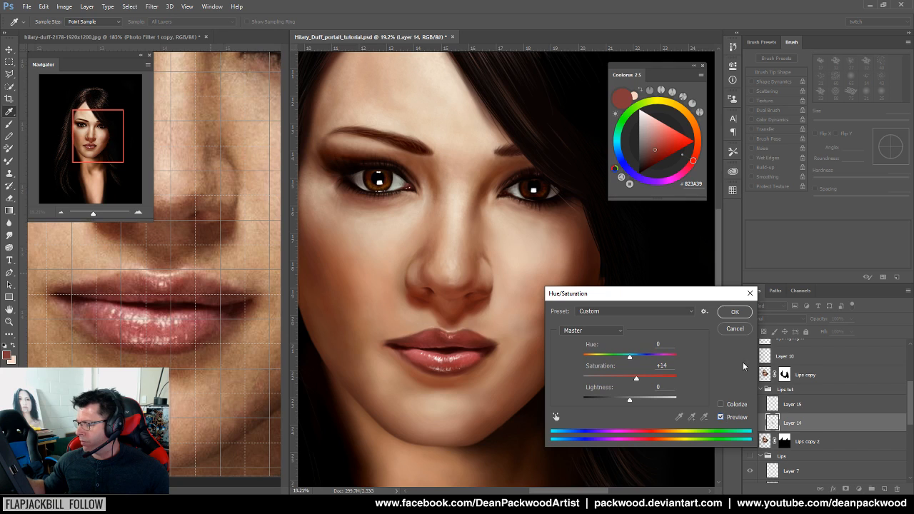
Apply the +14 saturation and zoom in on the nose and lips
{"action": "left_click", "coordinate": [742, 318]}
{"action": "left_click_drag", "start_coordinate": [448, 383], "coordinate": [508, 381]}
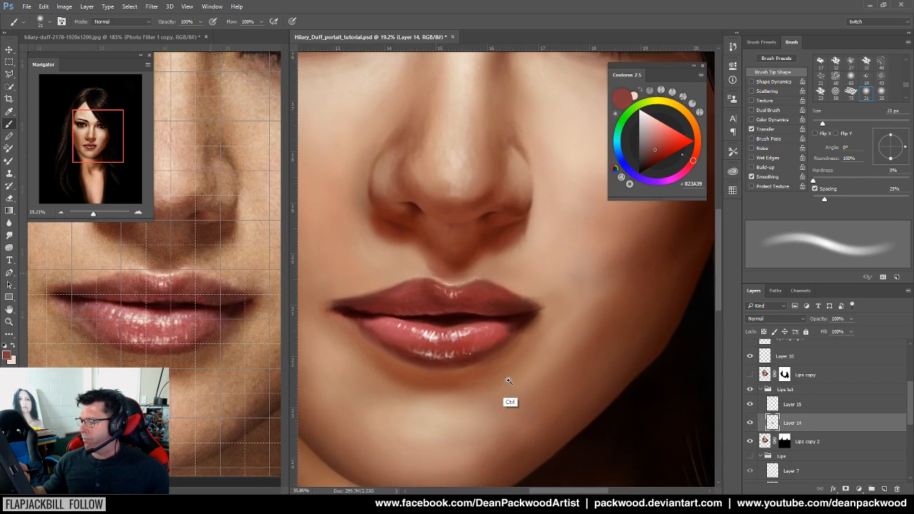
{"action": "left_click_drag", "start_coordinate": [594, 383], "coordinate": [530, 400]}
{"action": "left_click_drag", "start_coordinate": [581, 385], "coordinate": [650, 337]}
{"action": "left_click_drag", "start_coordinate": [516, 367], "coordinate": [540, 365]}
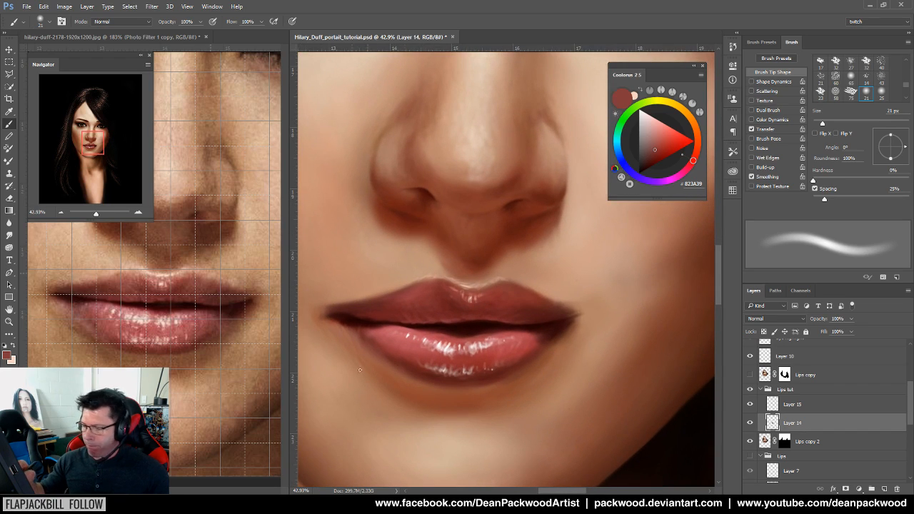
Sample dark lip reds, ending on near-black #3C0908, and set the brush to 5 px
{"action": "left_click", "coordinate": [215, 326], "text": "alt"}
{"action": "left_click", "coordinate": [506, 362], "text": "alt"}
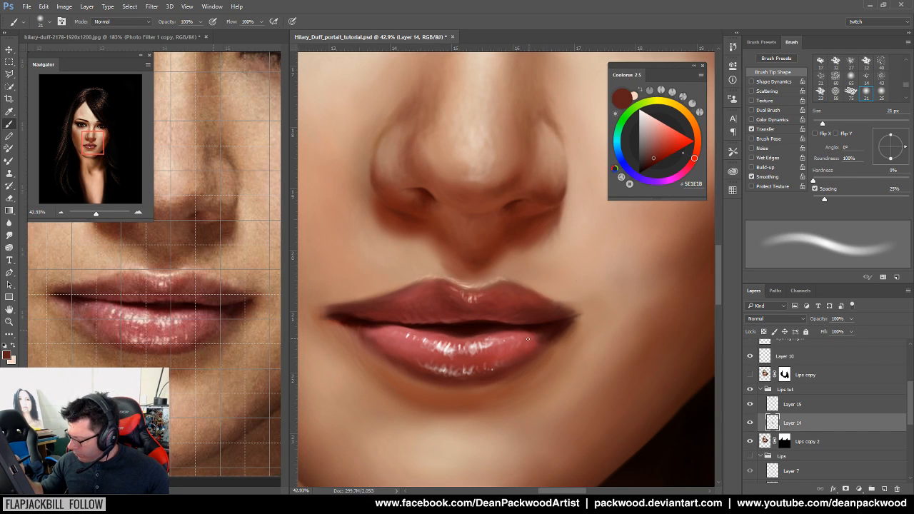
{"action": "scroll", "coordinate": [526, 351], "scroll_direction": "up", "scroll_amount": 3, "text": "alt"}
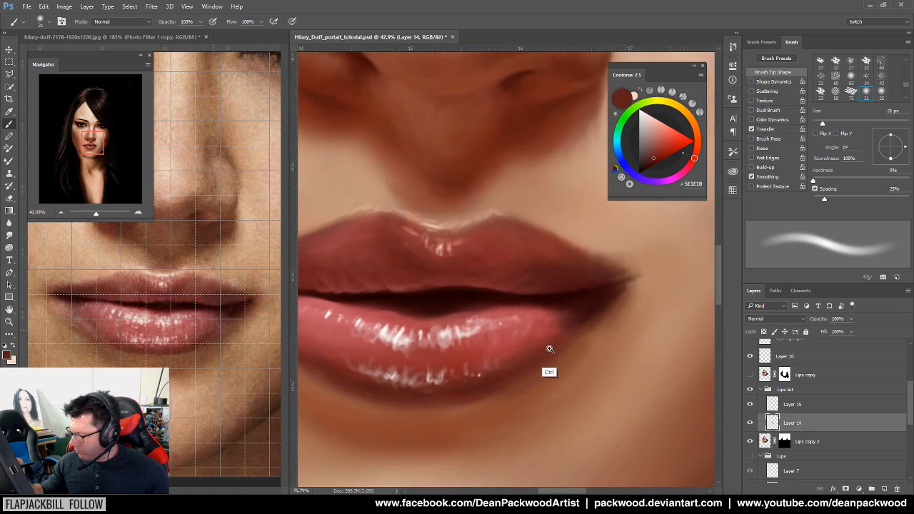
{"action": "left_click", "coordinate": [204, 314], "text": "alt"}
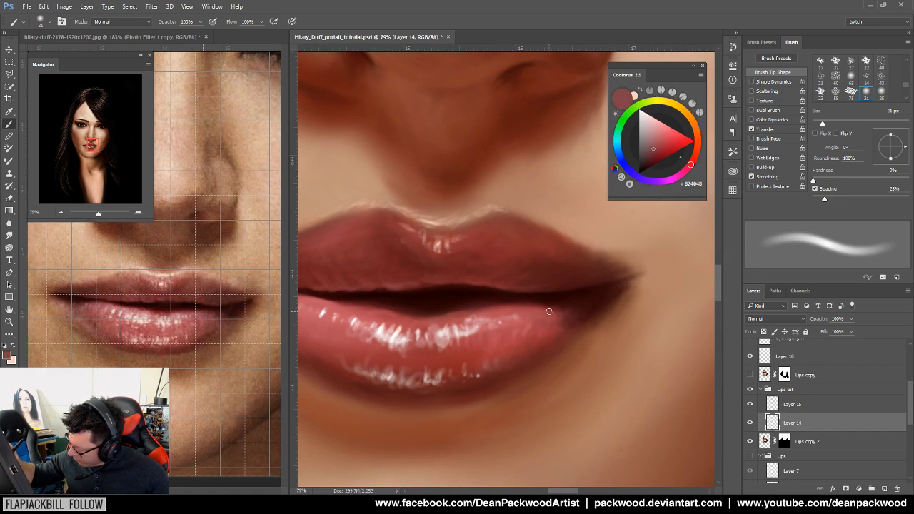
{"action": "left_click", "coordinate": [549, 304], "text": "alt"}
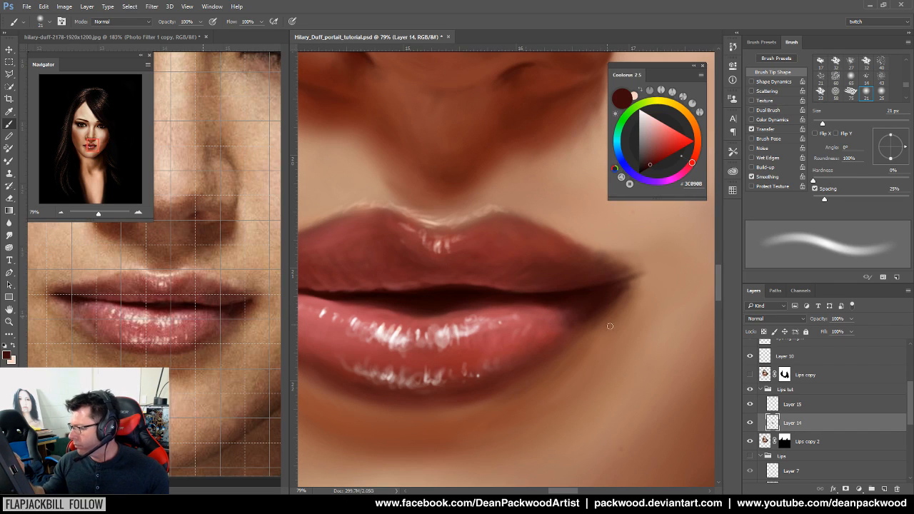
{"action": "left_click_drag", "start_coordinate": [822, 124], "coordinate": [815, 123]}
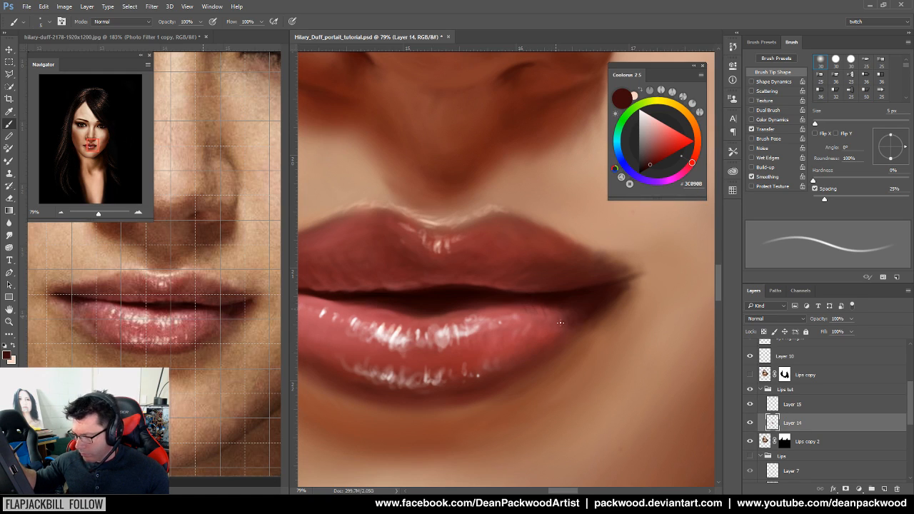
Bring the lower lip into view, sample the darkest lip-line red and enlarge the brush to 10 px
{"action": "left_click_drag", "start_coordinate": [500, 384], "coordinate": [607, 397]}
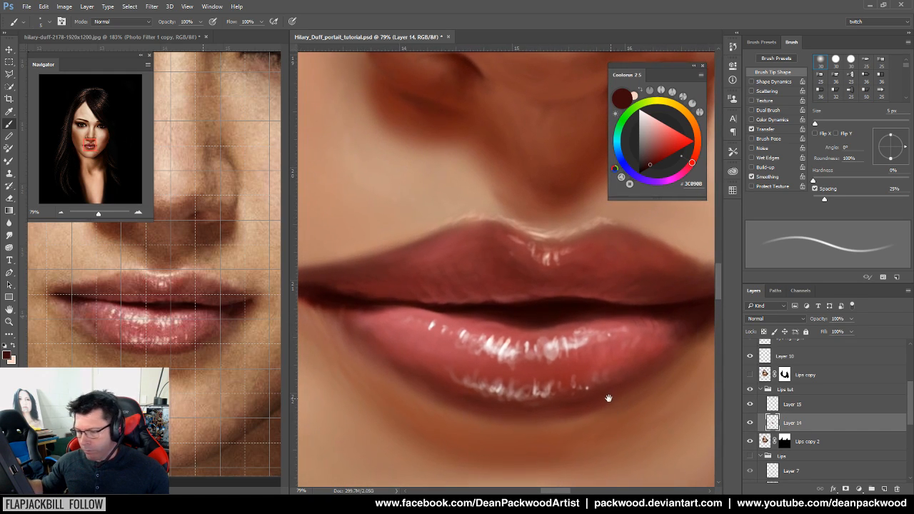
{"action": "left_click", "coordinate": [391, 305], "text": "alt"}
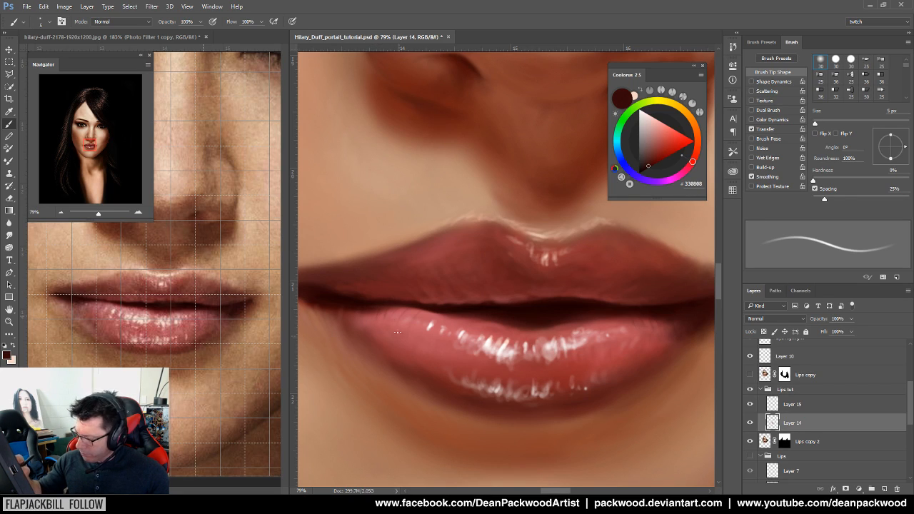
{"action": "key", "text": "bracketright"}
{"action": "key", "text": "bracketright"}
{"action": "key", "text": "bracketright"}
{"action": "key", "text": "bracketright"}
{"action": "key", "text": "bracketright"}
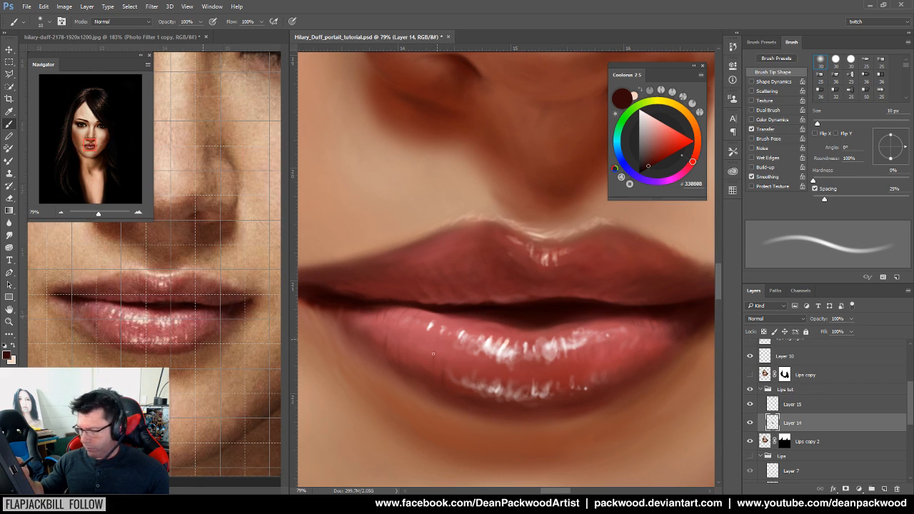
Sample mid and deep reds around the lips and check them against the whole portrait
{"action": "left_click", "coordinate": [480, 413], "text": "alt"}
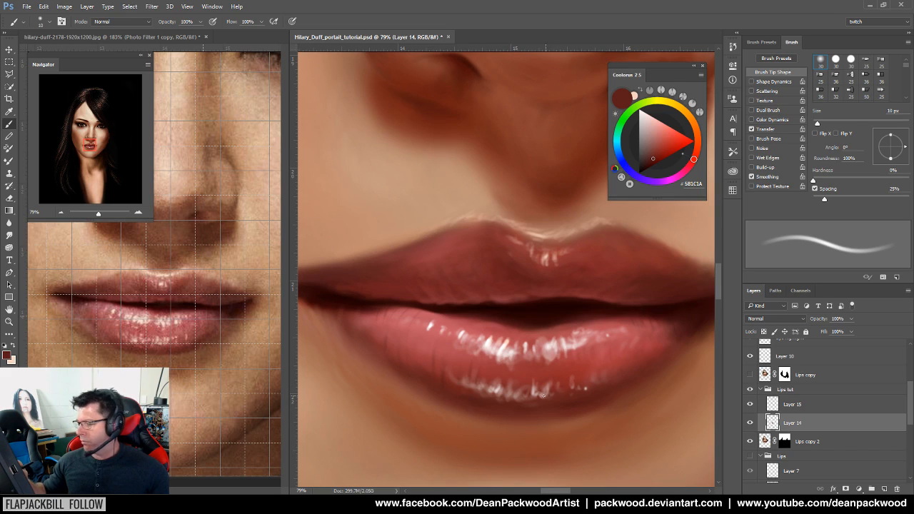
{"action": "left_click", "coordinate": [537, 395], "text": "alt"}
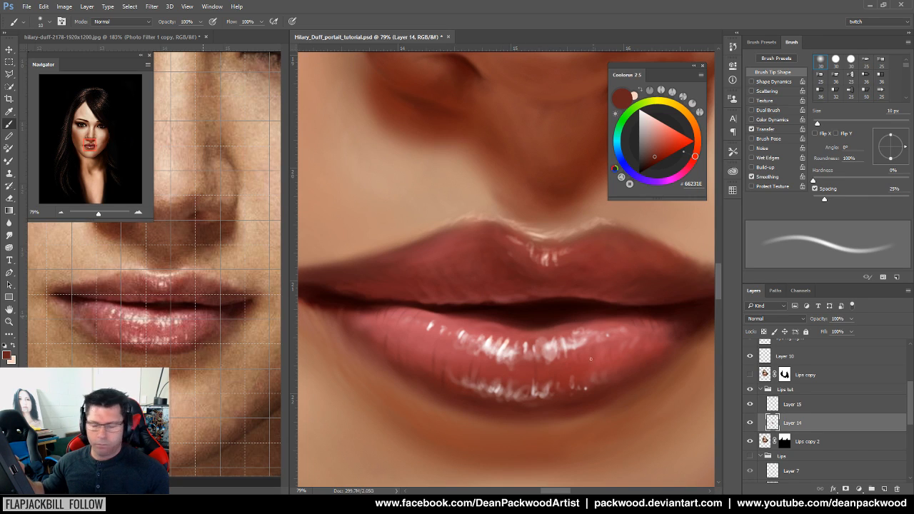
{"action": "left_click", "coordinate": [527, 406], "text": "alt"}
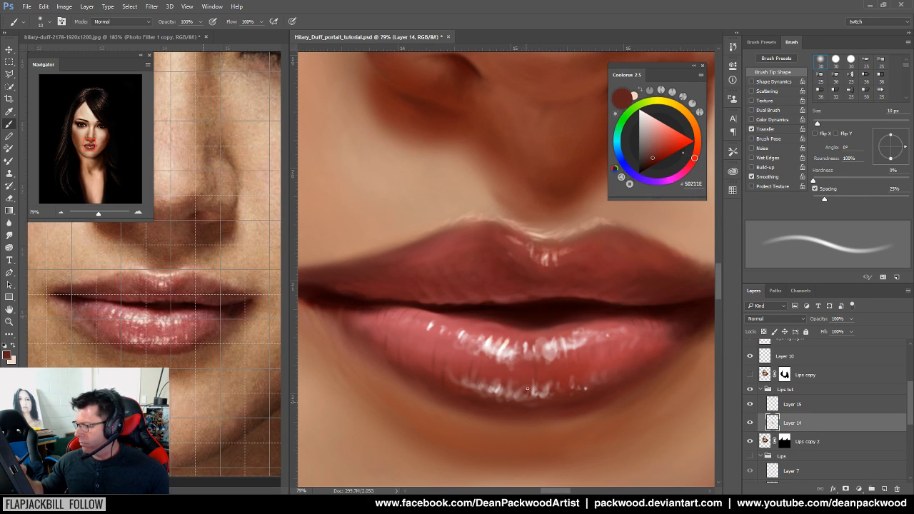
{"action": "left_click", "coordinate": [526, 318], "text": "alt"}
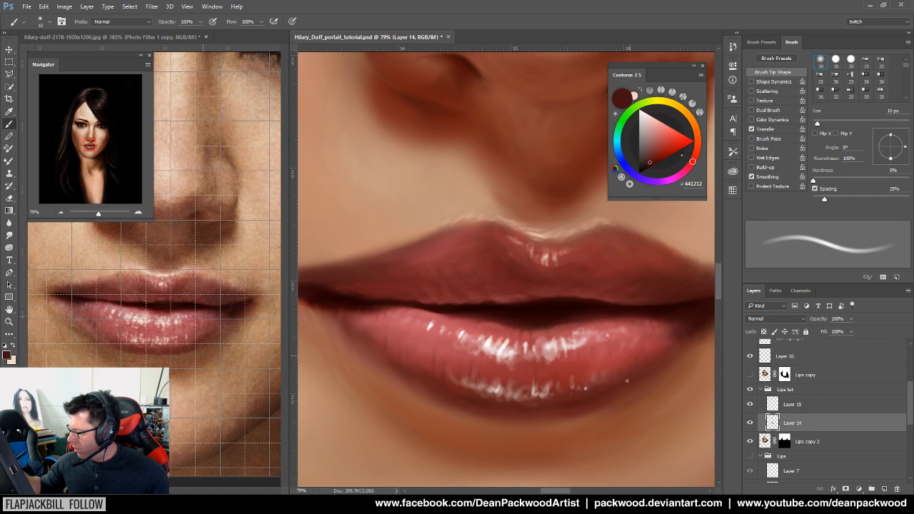
{"action": "left_click_drag", "start_coordinate": [654, 374], "coordinate": [561, 417]}
{"action": "left_click_drag", "start_coordinate": [635, 422], "coordinate": [516, 353]}
{"action": "left_click_drag", "start_coordinate": [465, 387], "coordinate": [485, 384]}
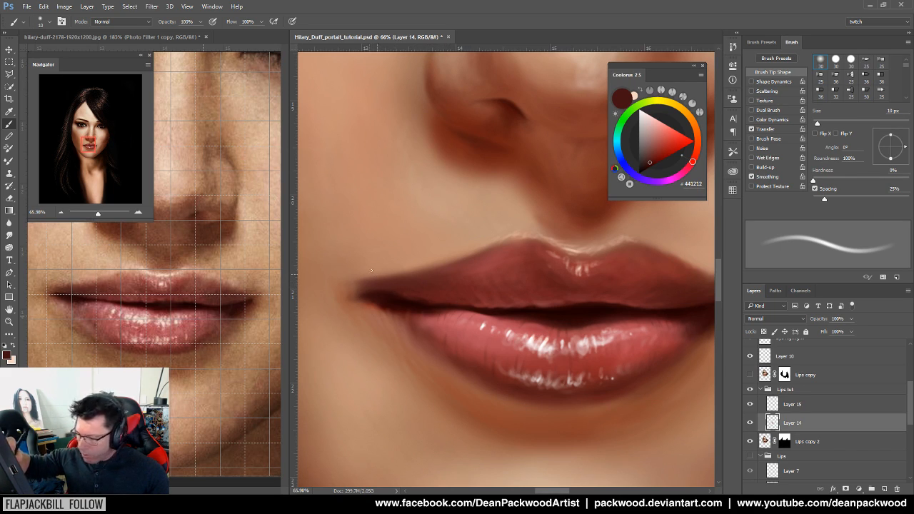
Sample the lip crease colour, hide the grid on the reference photo, and recentre the face
{"action": "left_click", "coordinate": [398, 290], "text": "alt"}
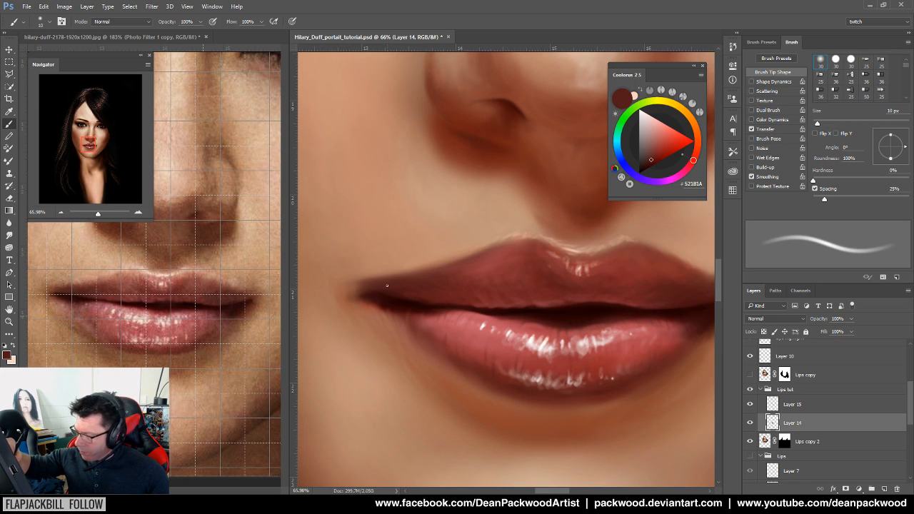
{"action": "left_click", "coordinate": [253, 383]}
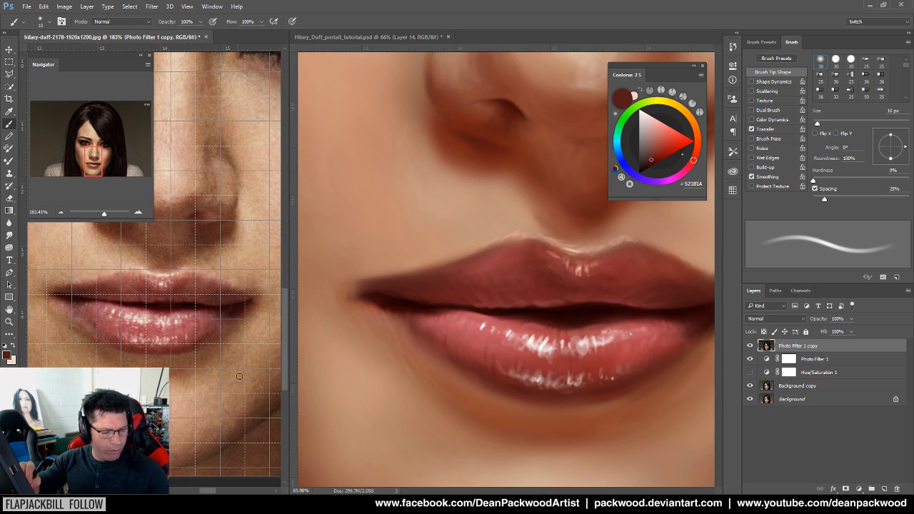
{"action": "key", "text": "ctrl+apostrophe"}
{"action": "left_click", "coordinate": [521, 357]}
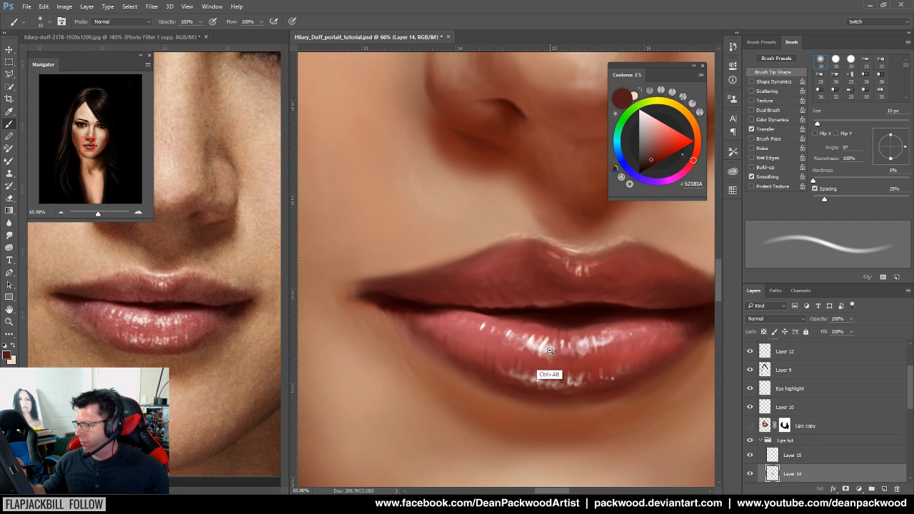
{"action": "scroll", "coordinate": [550, 352], "scroll_direction": "down", "scroll_amount": 4}
{"action": "left_click_drag", "start_coordinate": [608, 396], "coordinate": [508, 404]}
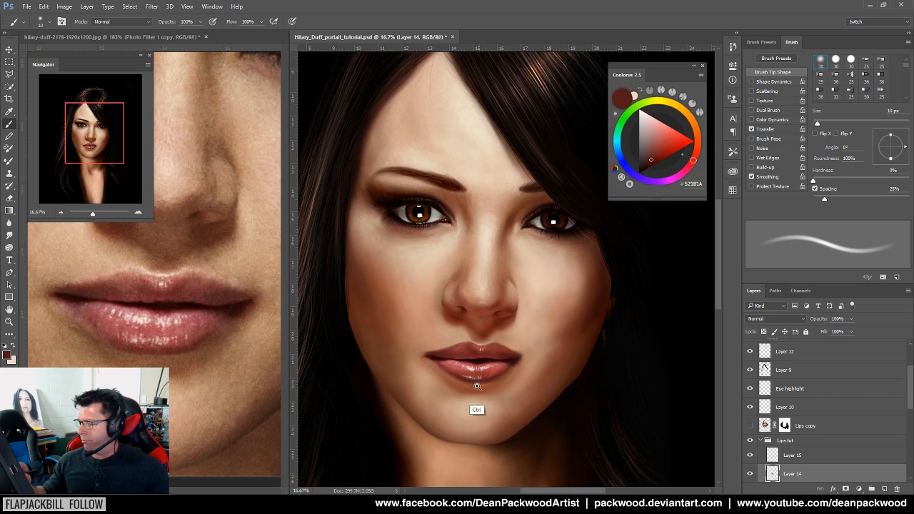
{"action": "mouse_move", "coordinate": [508, 389]}
{"action": "left_mouse_down"}
{"action": "mouse_move", "coordinate": [535, 382]}
{"action": "mouse_move", "coordinate": [543, 369]}
{"action": "left_mouse_up"}
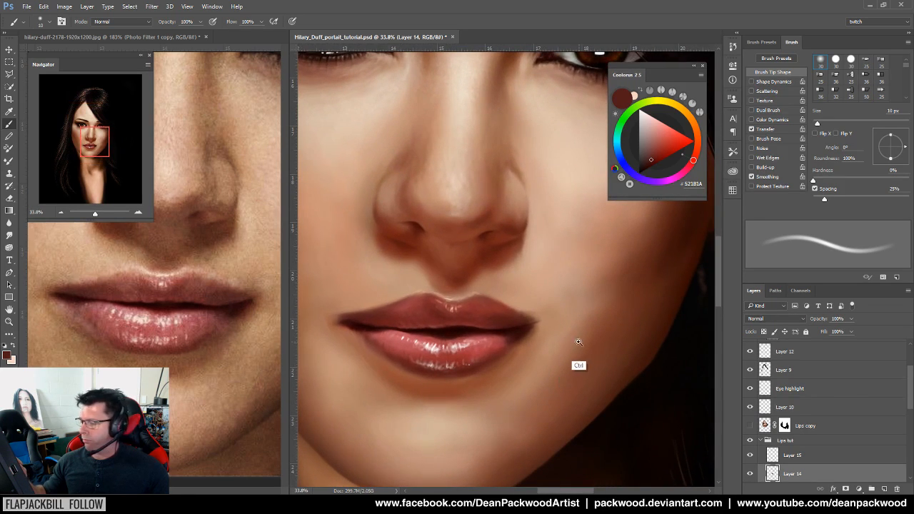
Sample tan and dark reference tones while enlarging the brush from 16 to 24 px
{"action": "left_click", "coordinate": [252, 300], "text": "alt"}
{"action": "left_click_drag", "start_coordinate": [818, 123], "coordinate": [819, 125]}
{"action": "left_click_drag", "start_coordinate": [540, 344], "coordinate": [567, 325]}
{"action": "left_click", "coordinate": [520, 315], "text": "alt"}
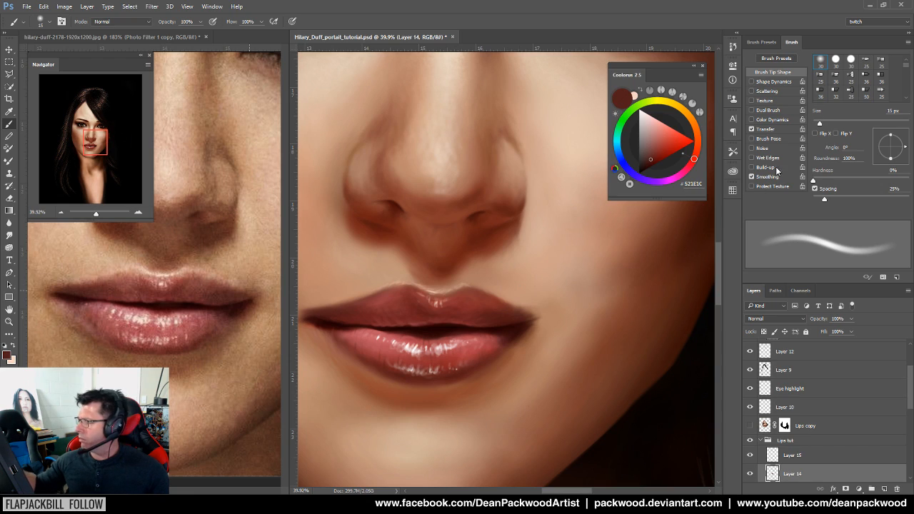
{"action": "left_click_drag", "start_coordinate": [820, 124], "coordinate": [823, 126]}
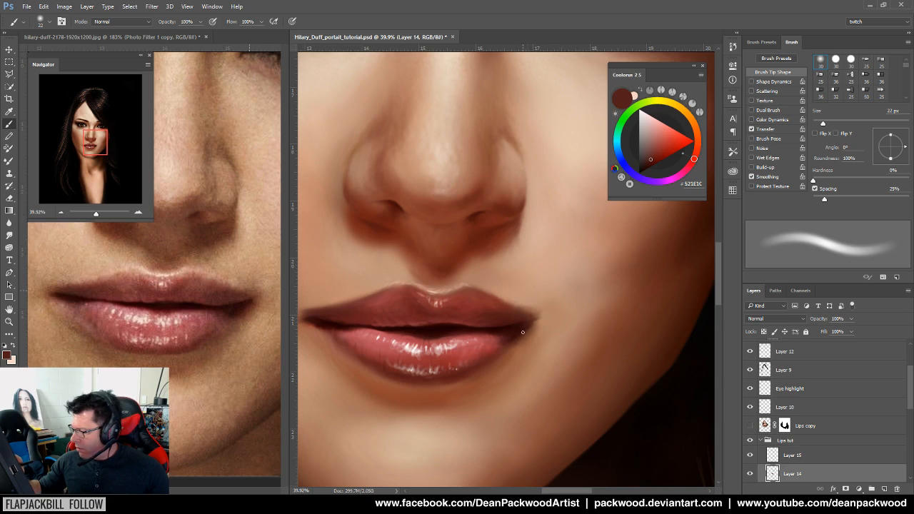
{"action": "left_click", "coordinate": [245, 313], "text": "alt"}
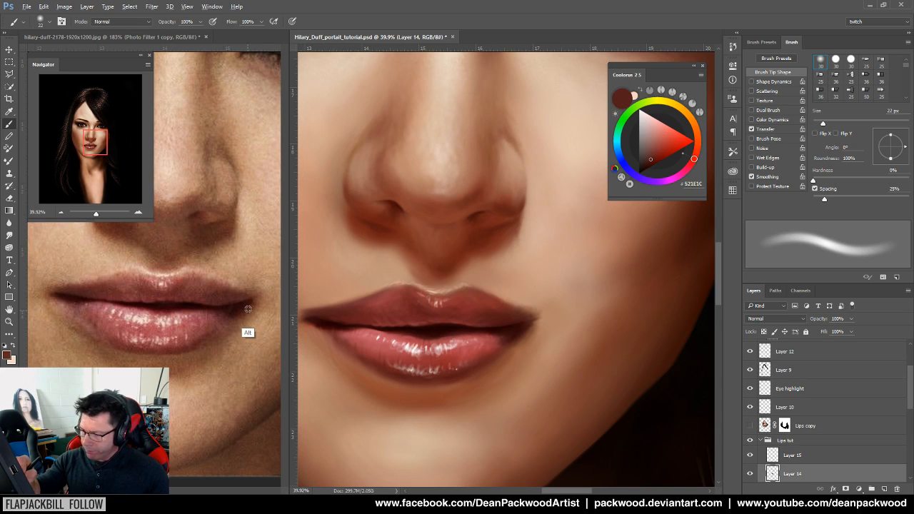
{"action": "left_click_drag", "start_coordinate": [823, 124], "coordinate": [824, 125]}
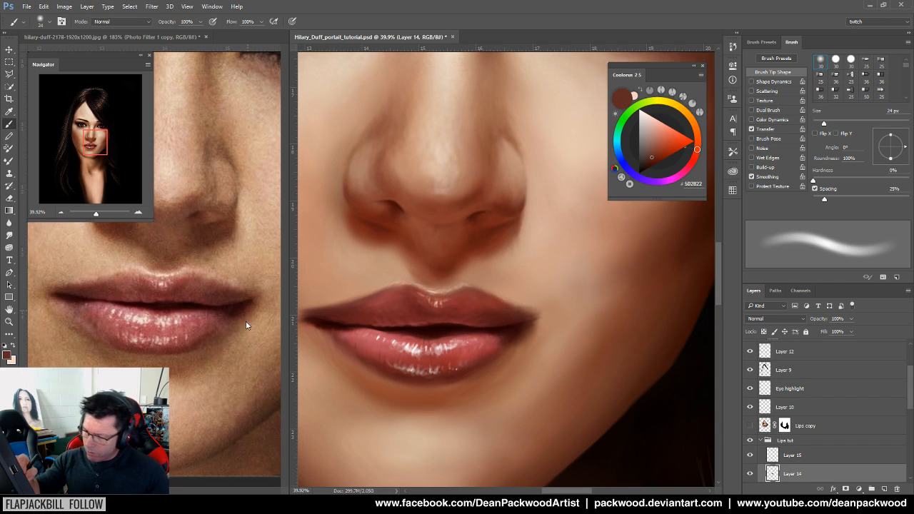
Sample wine-red and warm brown tones from beneath the lips, ending on red-brown #622110
{"action": "left_click", "coordinate": [218, 343], "text": "alt"}
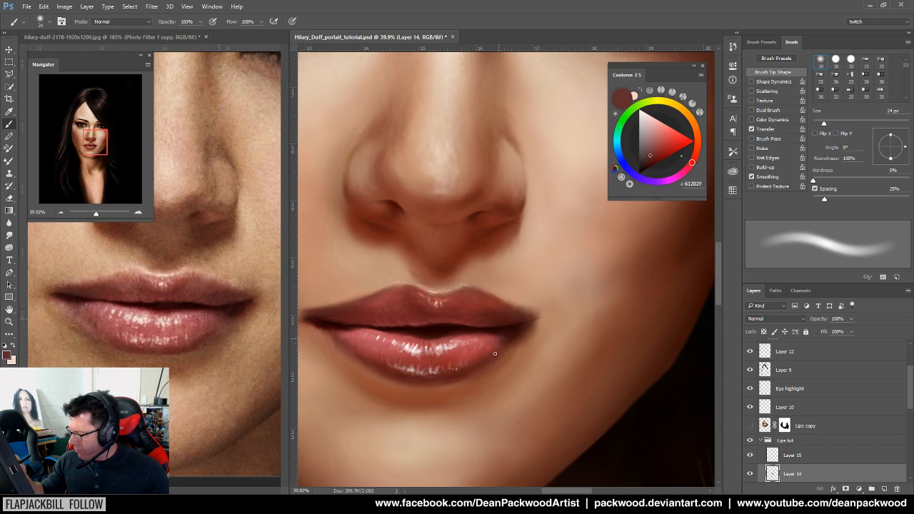
{"action": "left_click", "coordinate": [510, 334], "text": "alt"}
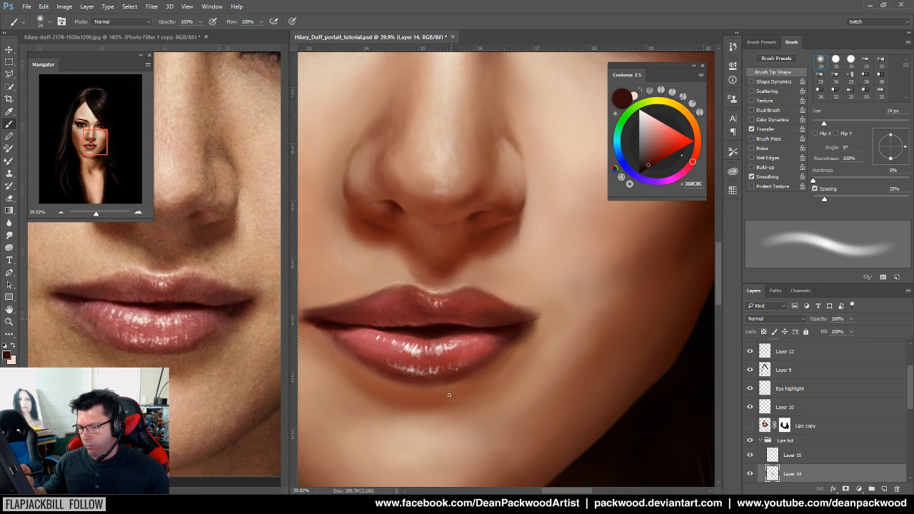
{"action": "left_click_drag", "start_coordinate": [444, 395], "coordinate": [534, 392]}
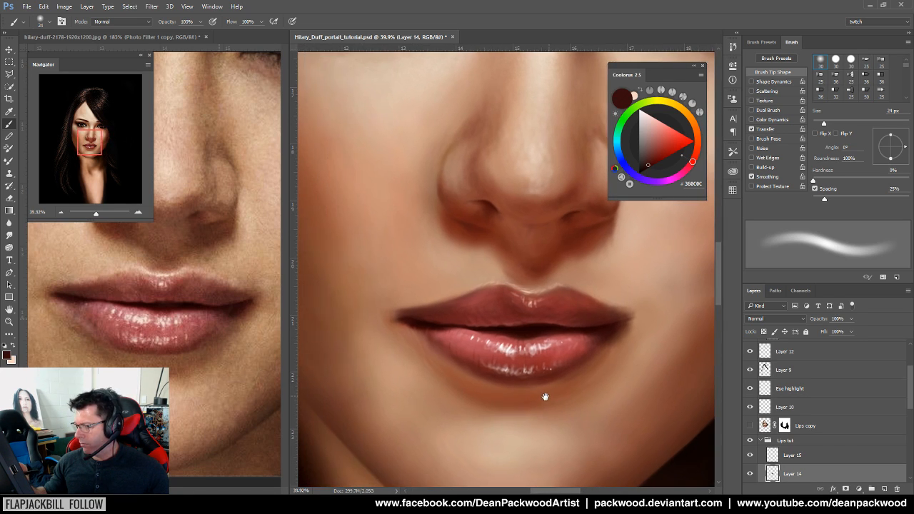
{"action": "left_click", "coordinate": [153, 357], "text": "alt"}
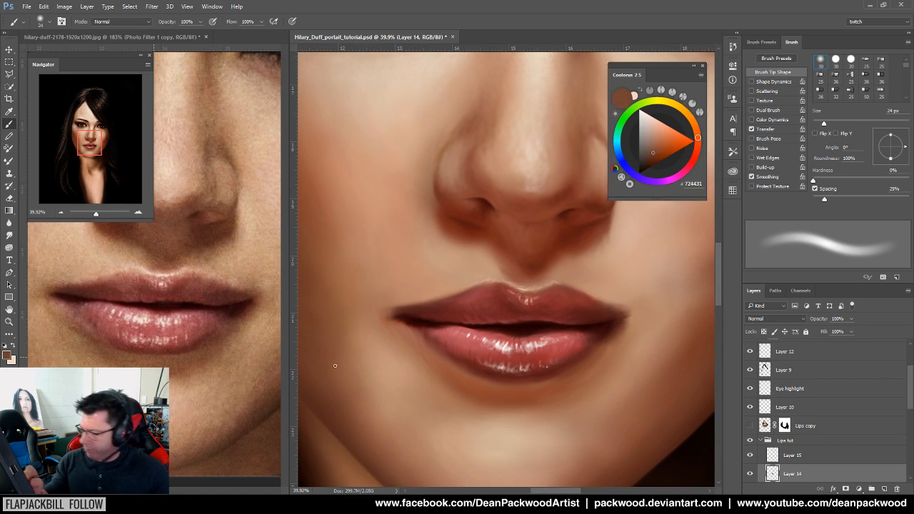
{"action": "left_click", "coordinate": [499, 387], "text": "alt"}
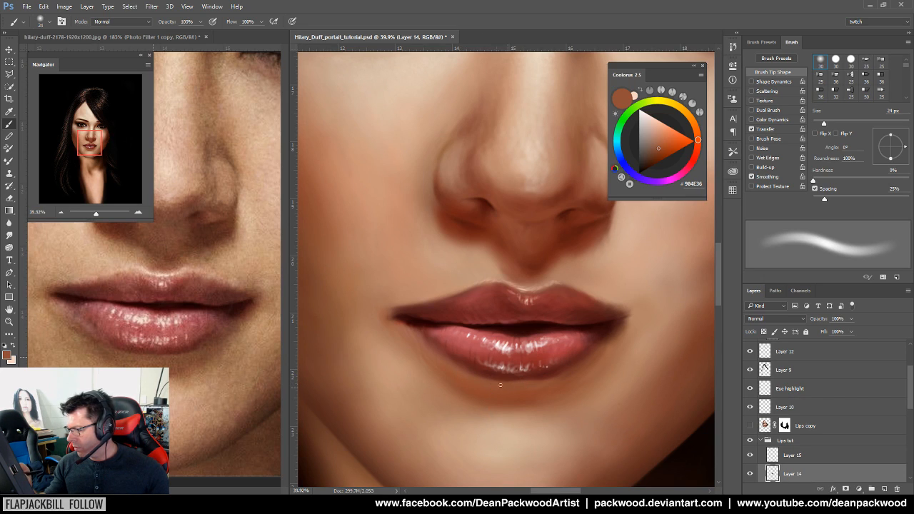
{"action": "left_click", "coordinate": [538, 390], "text": "alt"}
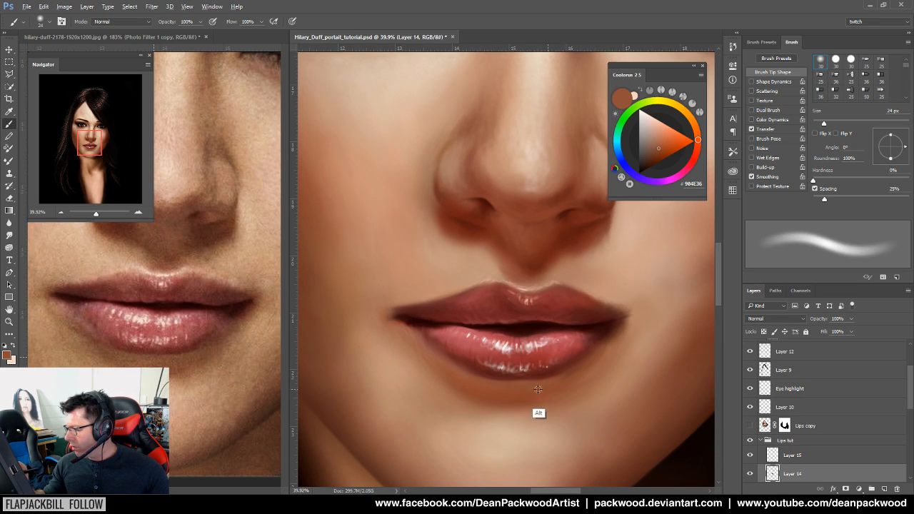
{"action": "left_click", "coordinate": [513, 399], "text": "alt"}
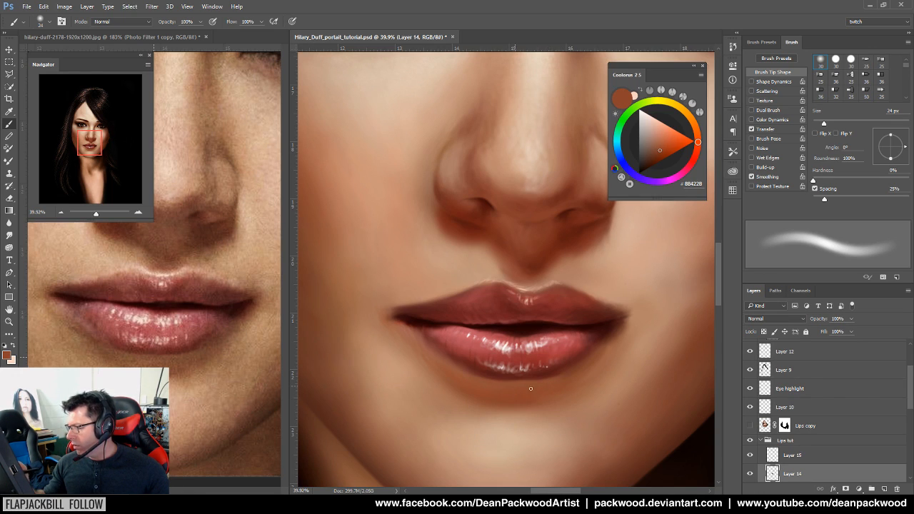
{"action": "scroll", "coordinate": [606, 396], "scroll_direction": "down", "scroll_amount": 5}
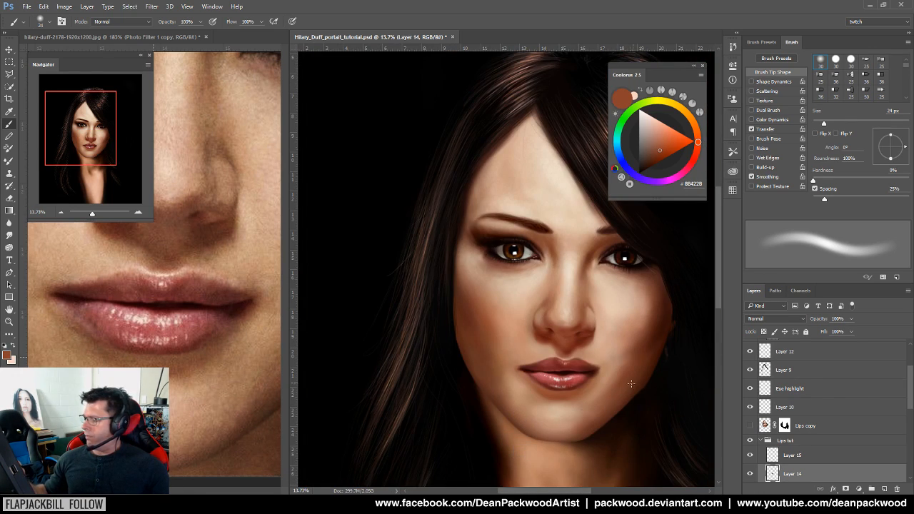
{"action": "scroll", "coordinate": [624, 385], "scroll_direction": "up", "scroll_amount": 4}
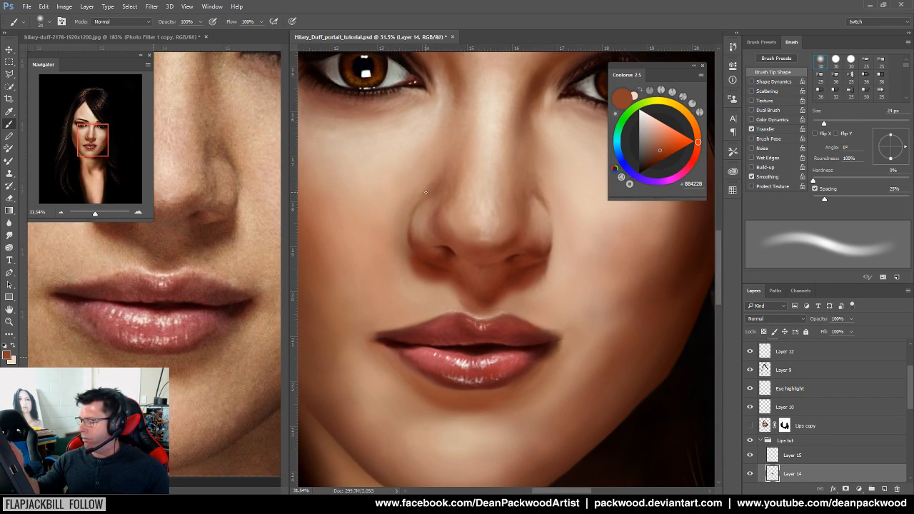
{"action": "scroll", "coordinate": [476, 424], "scroll_direction": "up", "scroll_amount": 2}
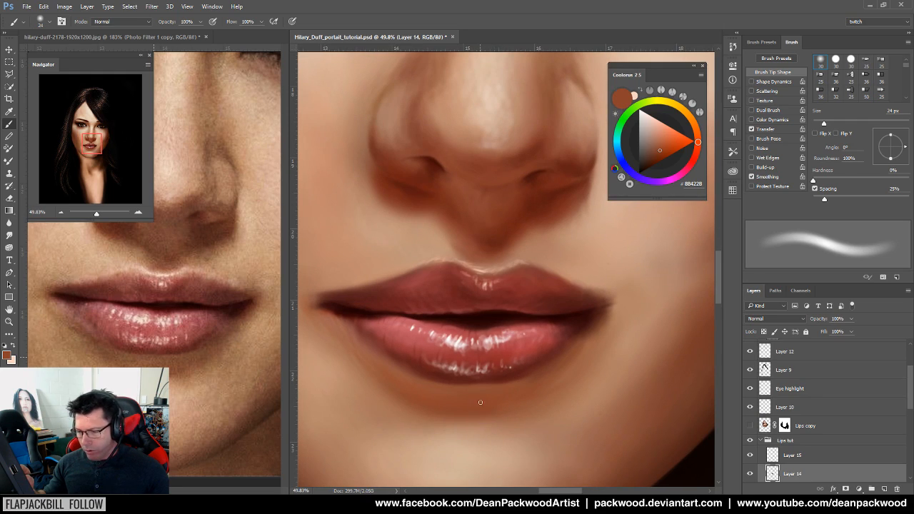
{"action": "left_click", "coordinate": [473, 383], "text": "alt"}
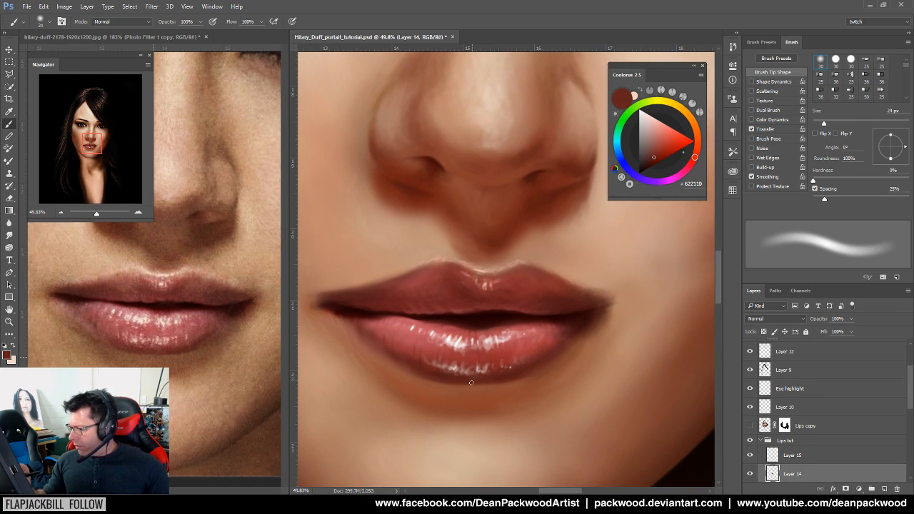
Paint faint darker-red strokes along the lower-right lip edge
{"action": "scroll", "coordinate": [510, 394], "scroll_direction": "up", "scroll_amount": 2}
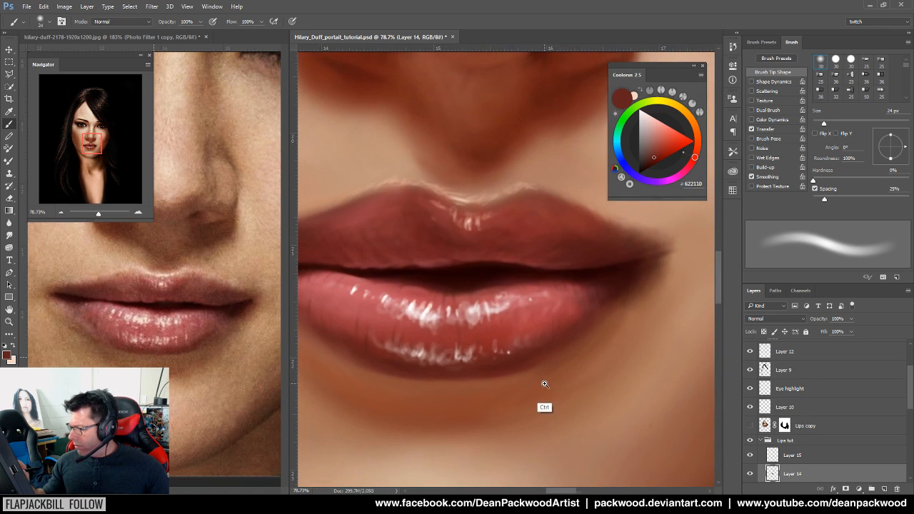
{"action": "left_click", "coordinate": [521, 358], "text": "alt"}
{"action": "mouse_move", "coordinate": [474, 372]}
{"action": "left_mouse_down"}
{"action": "mouse_move", "coordinate": [565, 338]}
{"action": "mouse_move", "coordinate": [478, 372]}
{"action": "mouse_move", "coordinate": [585, 318]}
{"action": "left_mouse_up"}
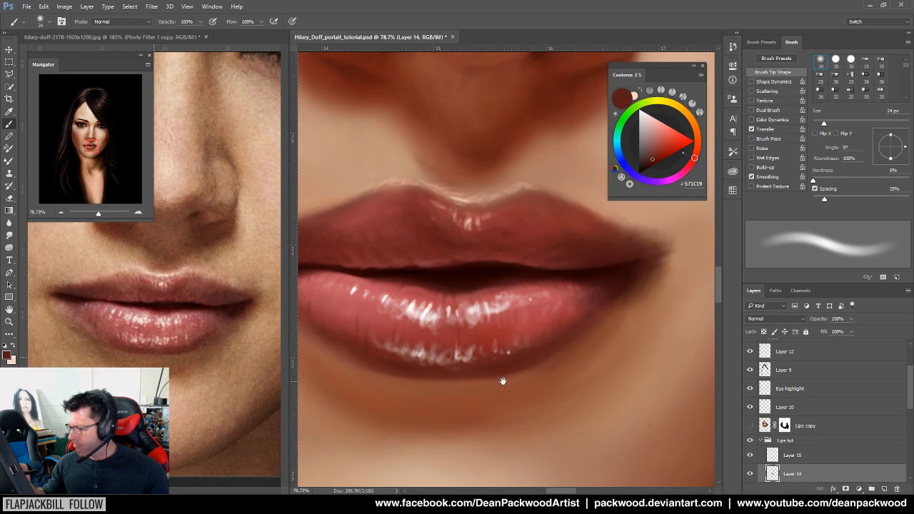
{"action": "left_click_drag", "start_coordinate": [502, 377], "coordinate": [566, 416]}
{"action": "scroll", "coordinate": [567, 417], "scroll_direction": "down", "scroll_amount": 4}
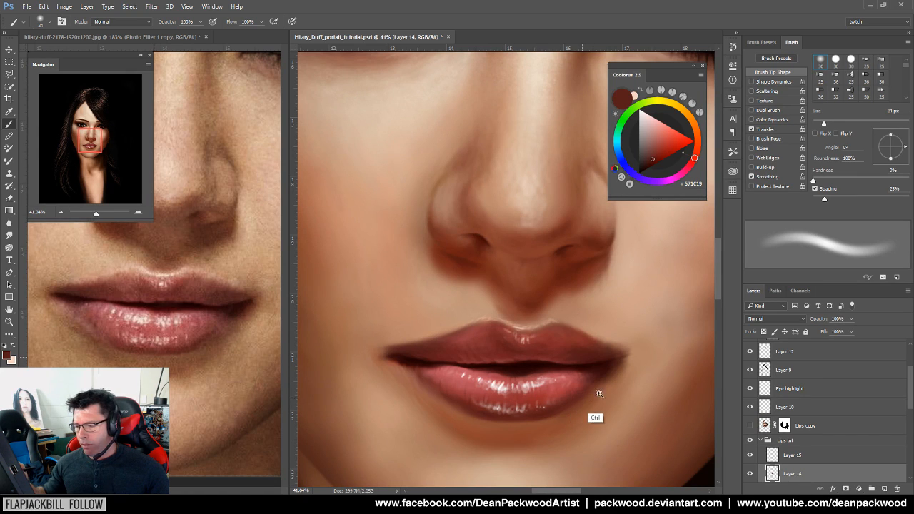
{"action": "scroll", "coordinate": [592, 393], "scroll_direction": "up", "scroll_amount": 4}
{"action": "scroll", "coordinate": [599, 353], "scroll_direction": "up", "scroll_amount": 1}
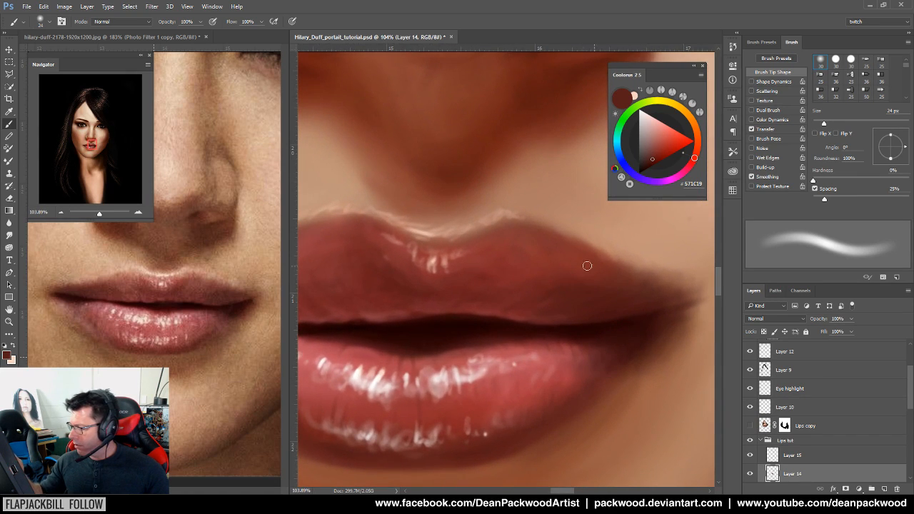
Reduce the brush to 18 px and sample dark lip reds, ending on #521816
{"action": "left_click_drag", "start_coordinate": [824, 126], "coordinate": [820, 125]}
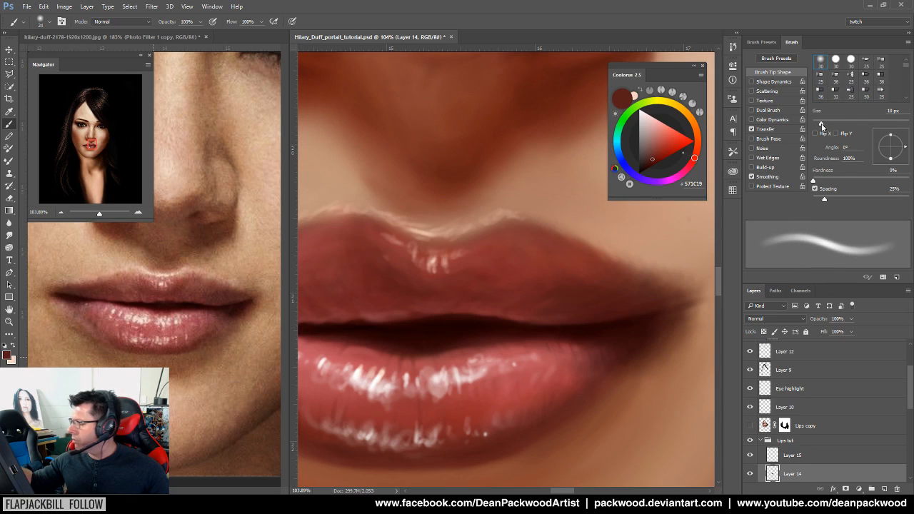
{"action": "left_click", "coordinate": [520, 315], "text": "alt"}
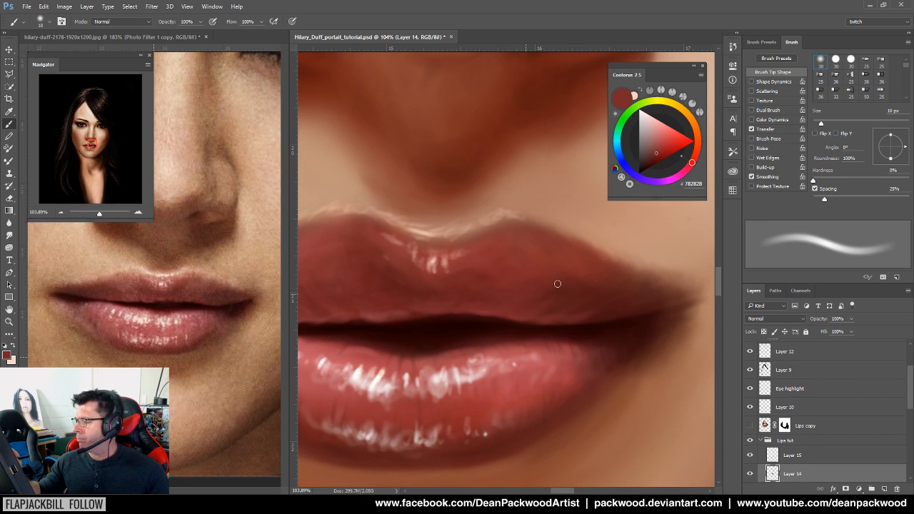
{"action": "left_click_drag", "start_coordinate": [567, 357], "coordinate": [509, 379]}
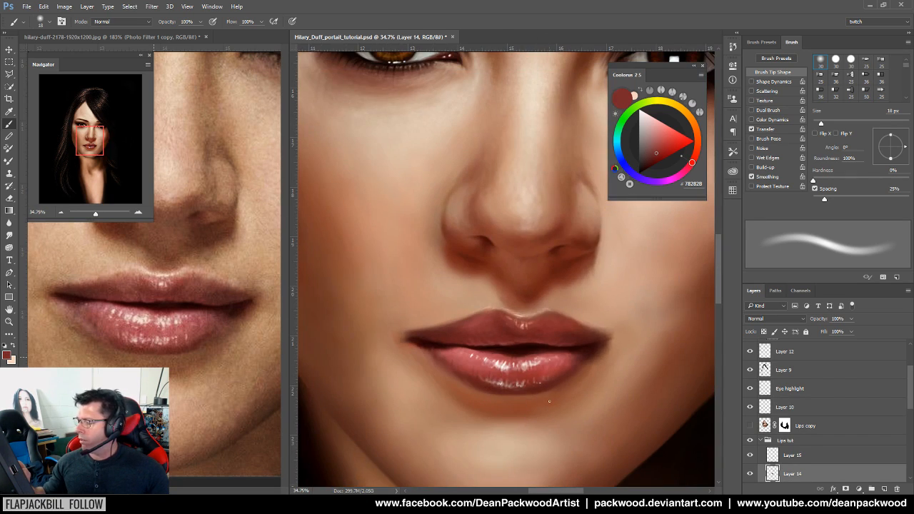
{"action": "left_click_drag", "start_coordinate": [592, 379], "coordinate": [652, 309]}
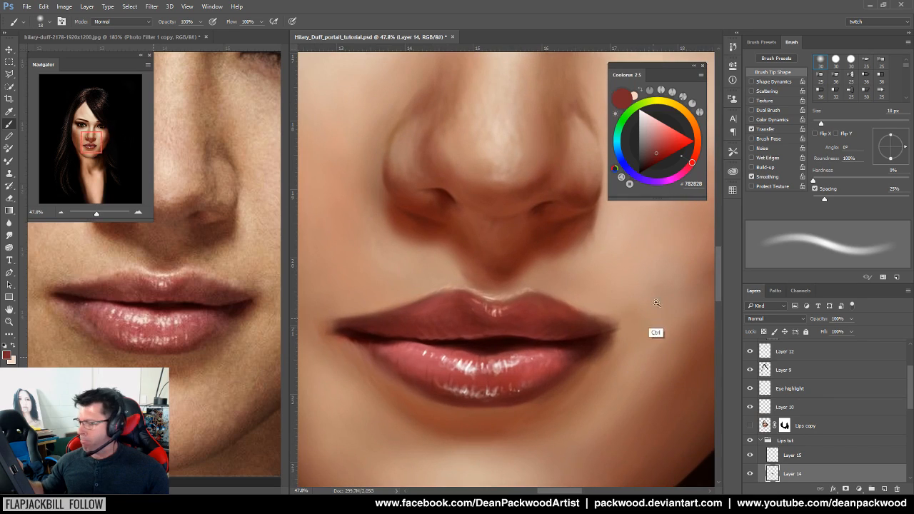
{"action": "left_click", "coordinate": [572, 327], "text": "alt"}
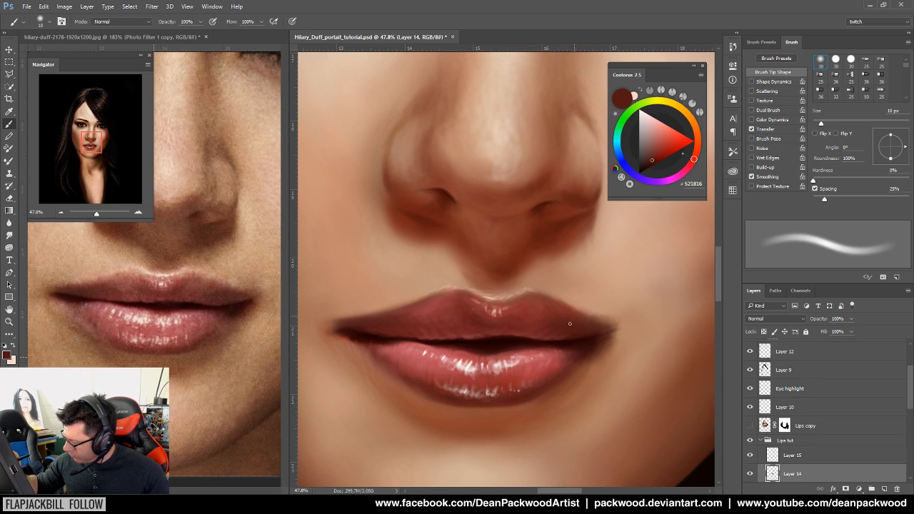
{"action": "left_click_drag", "start_coordinate": [600, 387], "coordinate": [536, 428]}
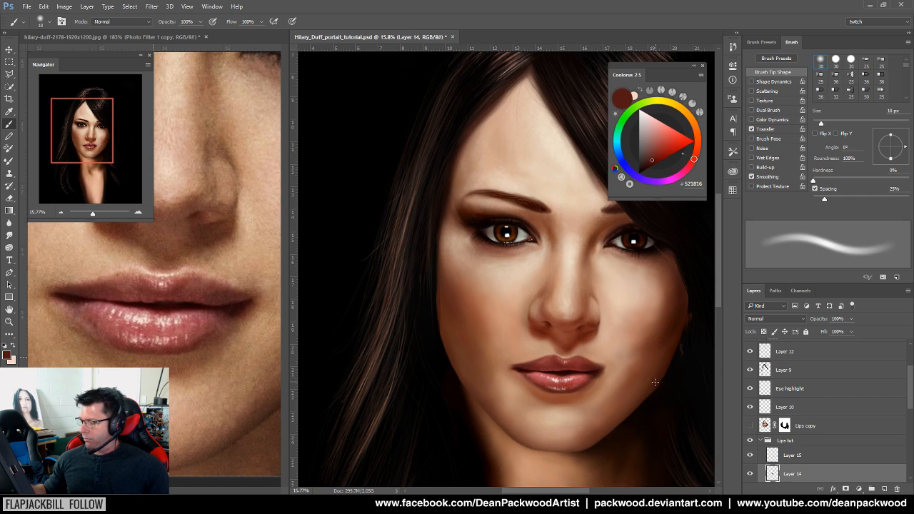
Zoom in on the mouth and sample several upper-lip reds, ending on #6C2120
{"action": "left_click_drag", "start_coordinate": [568, 409], "coordinate": [642, 387]}
{"action": "left_click_drag", "start_coordinate": [592, 346], "coordinate": [524, 433]}
{"action": "left_click_drag", "start_coordinate": [512, 369], "coordinate": [540, 369]}
{"action": "left_click", "coordinate": [434, 322], "text": "alt"}
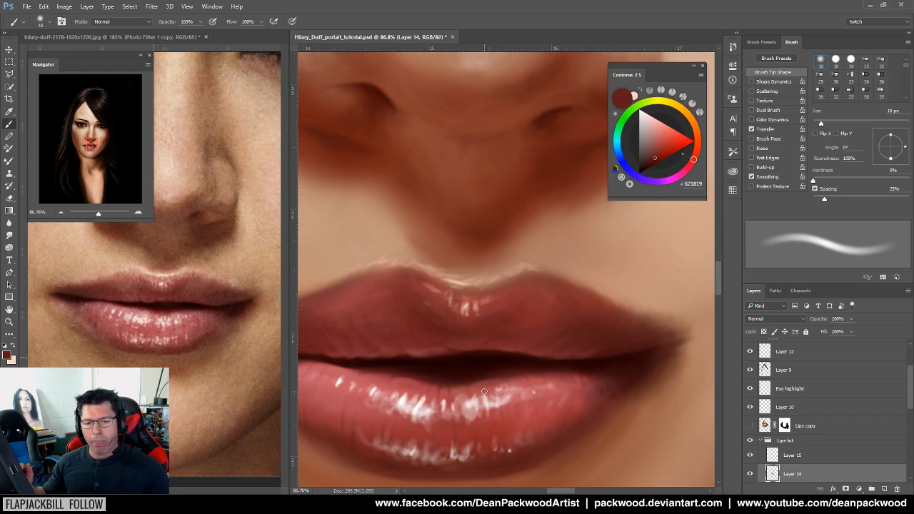
{"action": "left_click", "coordinate": [486, 329], "text": "alt"}
{"action": "left_click", "coordinate": [527, 305], "text": "alt"}
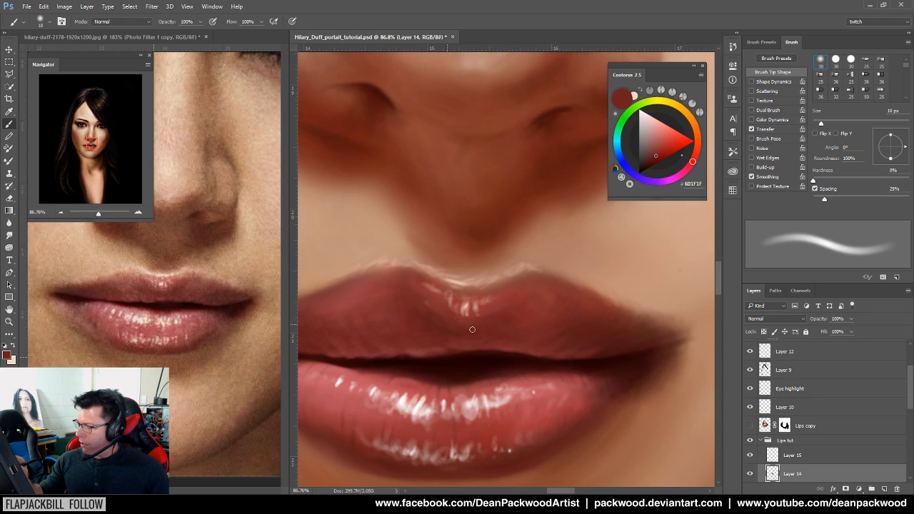
{"action": "left_click", "coordinate": [439, 315], "text": "alt"}
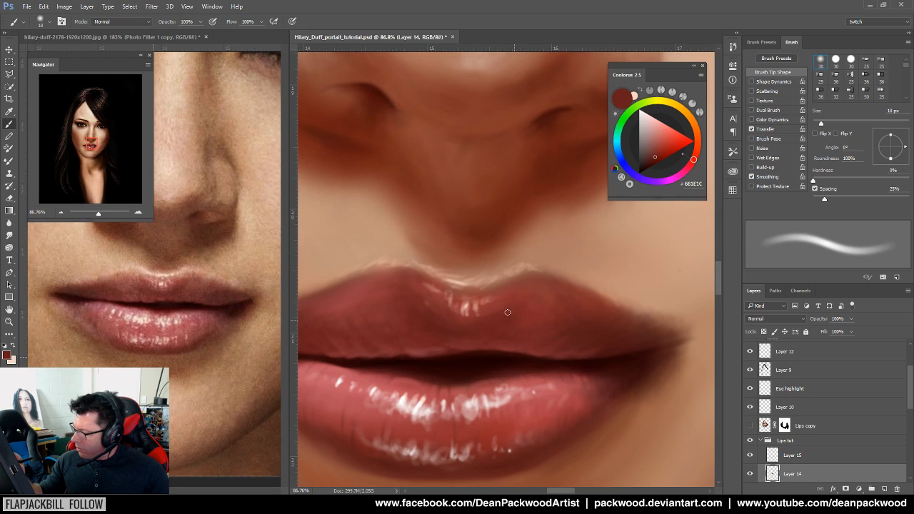
{"action": "left_click", "coordinate": [492, 329], "text": "alt"}
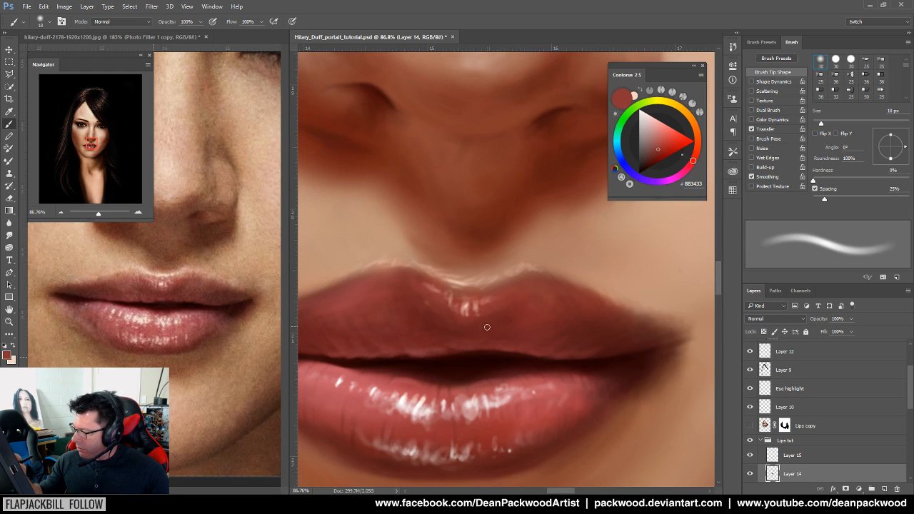
{"action": "left_click", "coordinate": [507, 328], "text": "alt"}
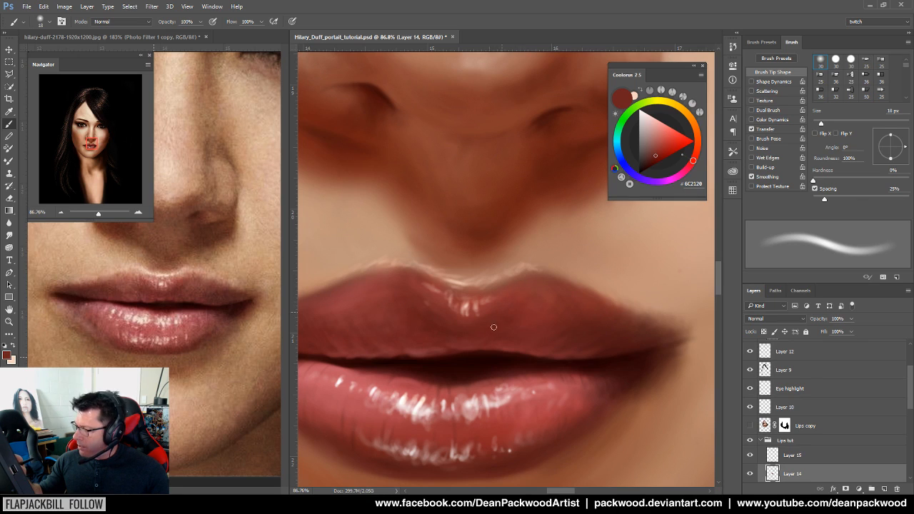
Zoom out in stages until the whole portrait is visible
{"action": "left_click_drag", "start_coordinate": [531, 401], "coordinate": [496, 427]}
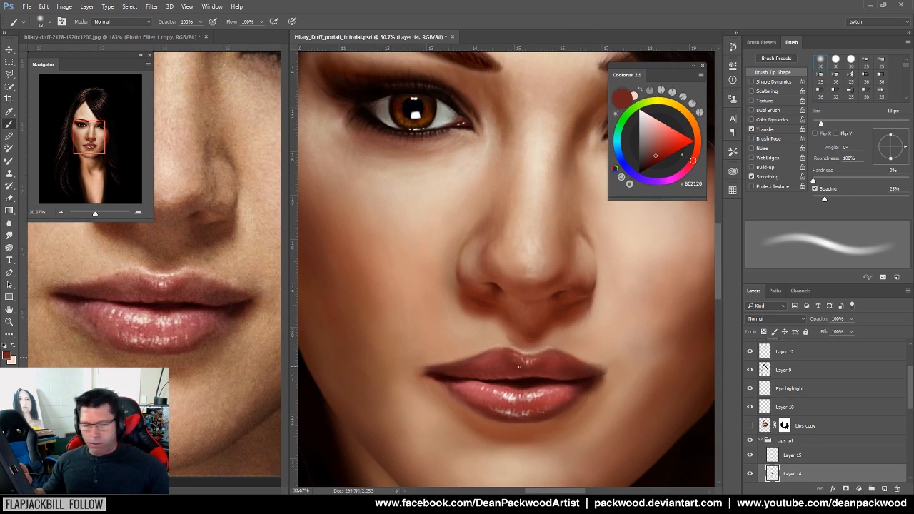
{"action": "left_click_drag", "start_coordinate": [563, 392], "coordinate": [612, 372]}
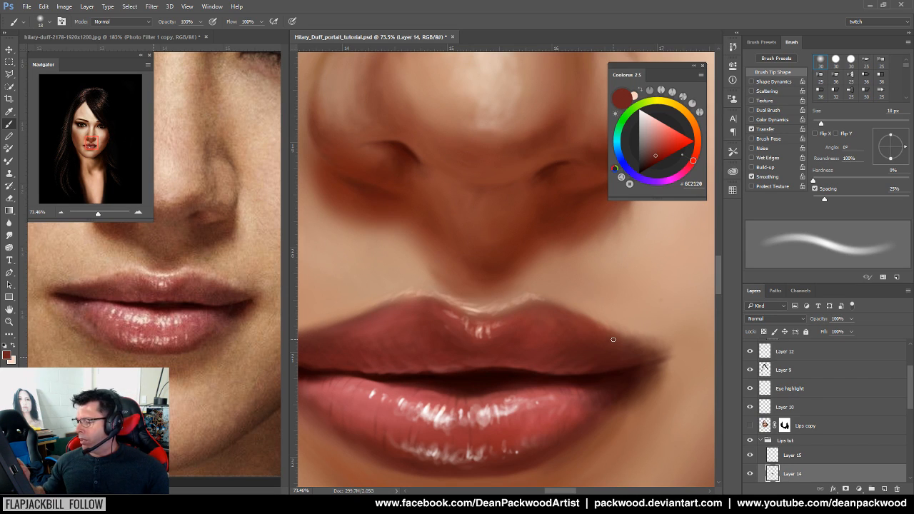
{"action": "left_click_drag", "start_coordinate": [538, 367], "coordinate": [526, 359]}
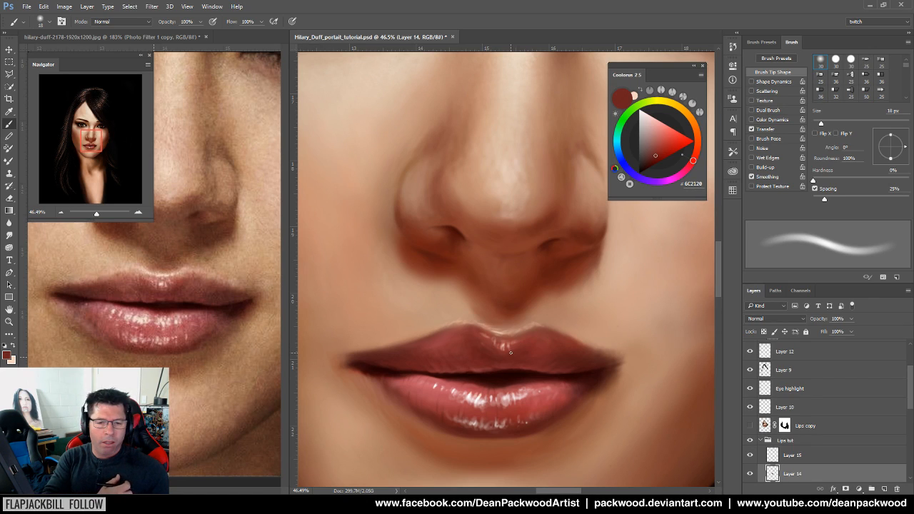
{"action": "left_click_drag", "start_coordinate": [563, 391], "coordinate": [527, 404]}
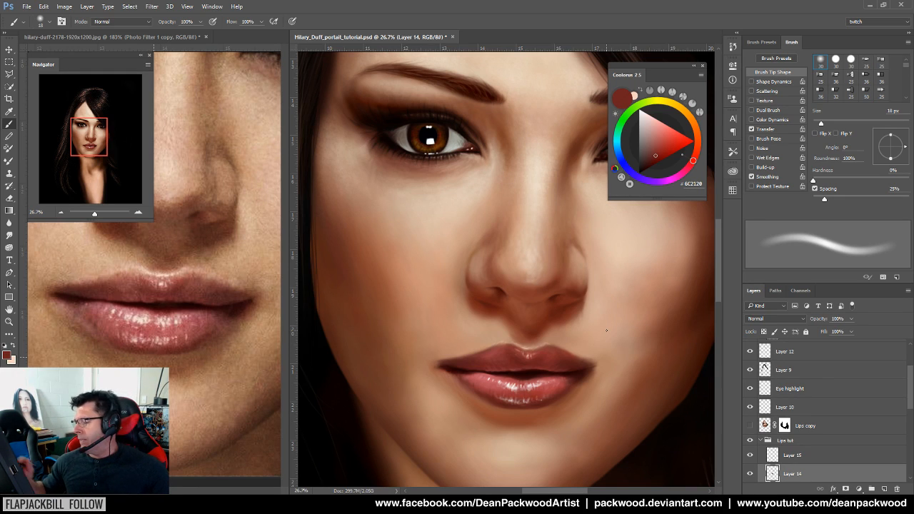
{"action": "mouse_move", "coordinate": [580, 380]}
{"action": "left_mouse_down"}
{"action": "mouse_move", "coordinate": [558, 392]}
{"action": "mouse_move", "coordinate": [574, 391]}
{"action": "mouse_move", "coordinate": [521, 348]}
{"action": "mouse_move", "coordinate": [494, 350]}
{"action": "left_mouse_up"}
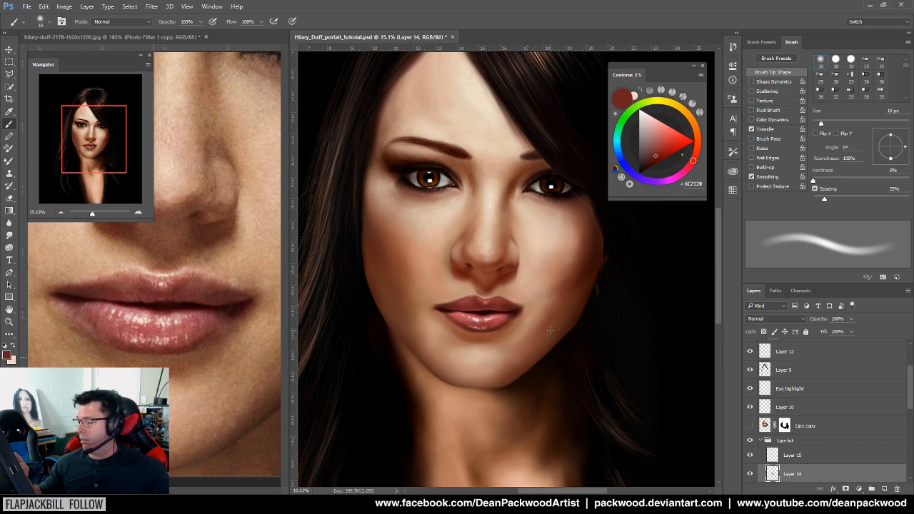
Zoom in on the nose and lips and shrink the brush to 6 px
{"action": "left_click_drag", "start_coordinate": [492, 347], "coordinate": [535, 321]}
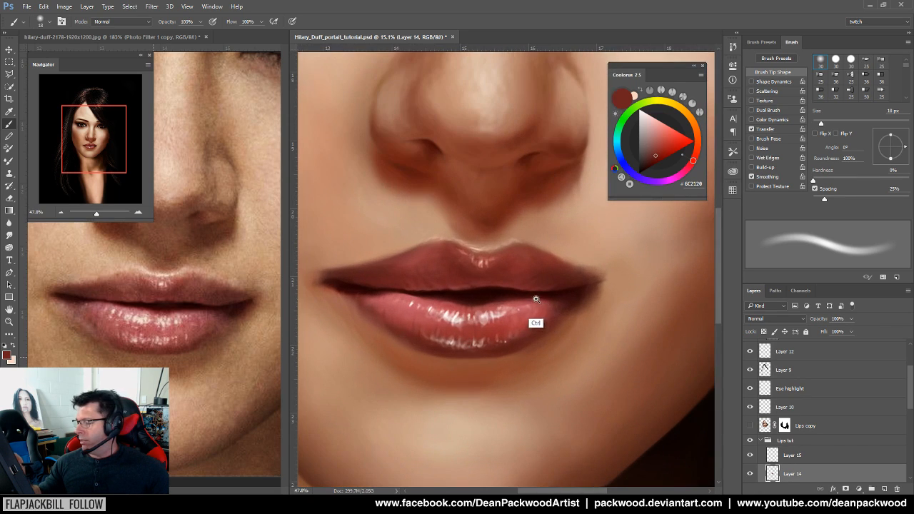
{"action": "left_click_drag", "start_coordinate": [592, 310], "coordinate": [600, 363]}
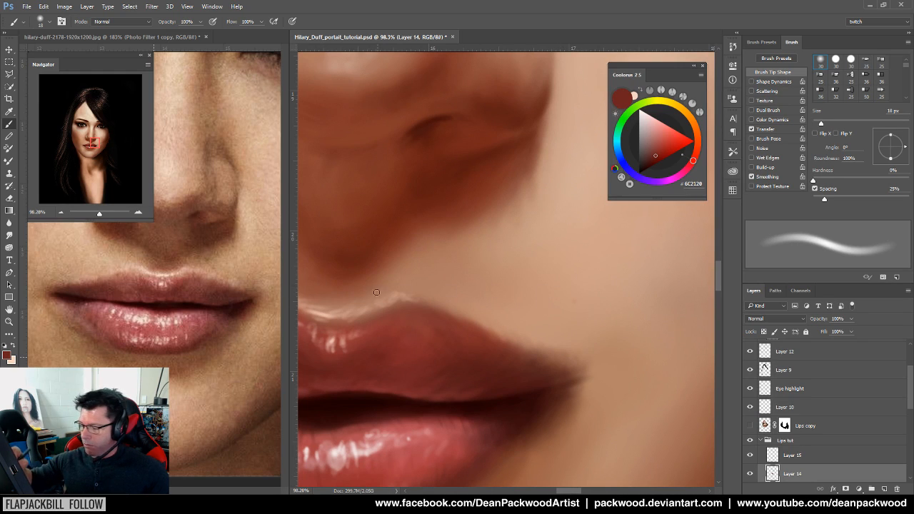
{"action": "left_click_drag", "start_coordinate": [460, 348], "coordinate": [612, 367]}
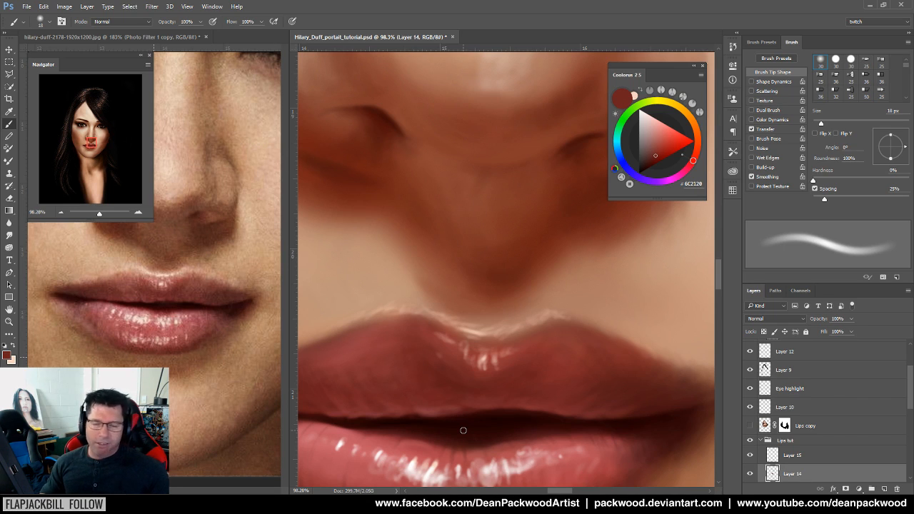
{"action": "mouse_move", "coordinate": [428, 351]}
{"action": "left_mouse_down"}
{"action": "mouse_move", "coordinate": [547, 355]}
{"action": "mouse_move", "coordinate": [493, 362]}
{"action": "mouse_move", "coordinate": [413, 353]}
{"action": "mouse_move", "coordinate": [433, 347]}
{"action": "left_mouse_up"}
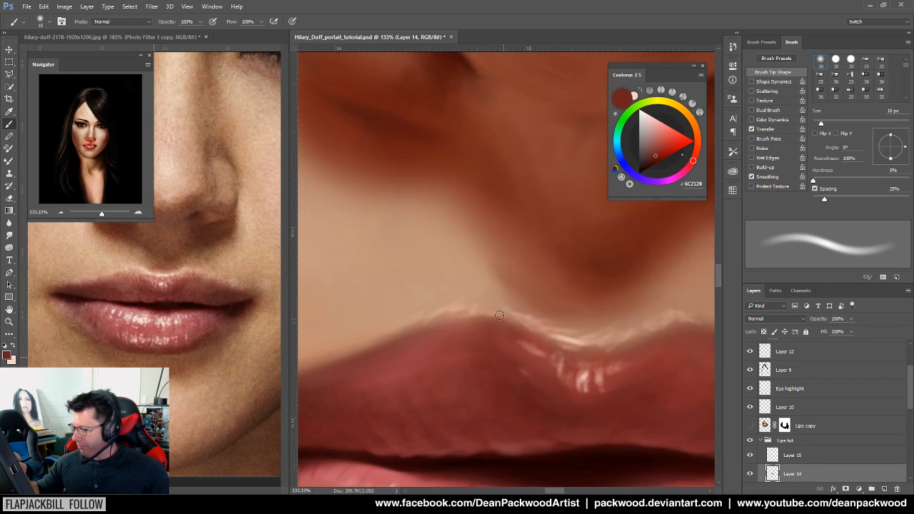
{"action": "key", "text": "bracketleft"}
{"action": "key", "text": "bracketleft"}
{"action": "key", "text": "bracketleft"}
{"action": "key", "text": "bracketleft"}
{"action": "key", "text": "bracketleft"}
{"action": "key", "text": "bracketleft"}
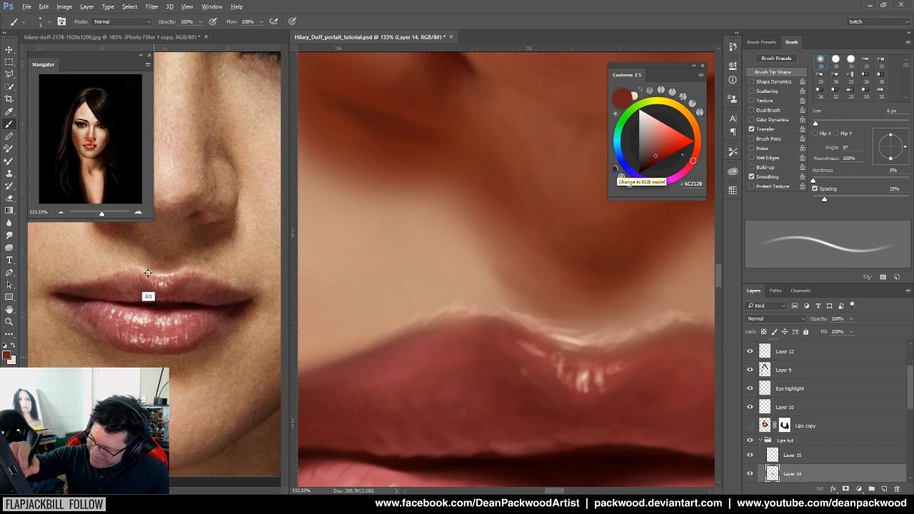
Paint reference-sampled light-pink highlights along the upper lip's top edge
{"action": "left_click", "coordinate": [147, 298], "text": "alt"}
{"action": "left_click_drag", "start_coordinate": [564, 358], "coordinate": [596, 354]}
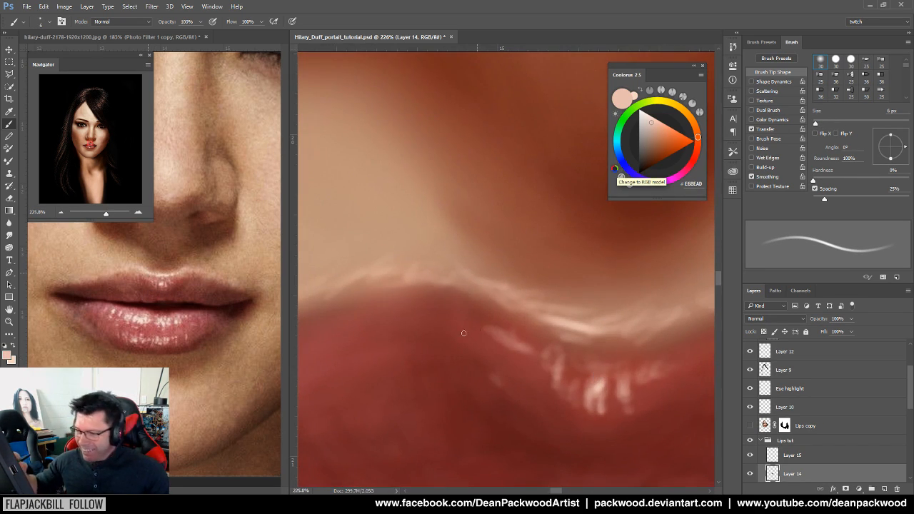
{"action": "left_click", "coordinate": [182, 263], "text": "alt"}
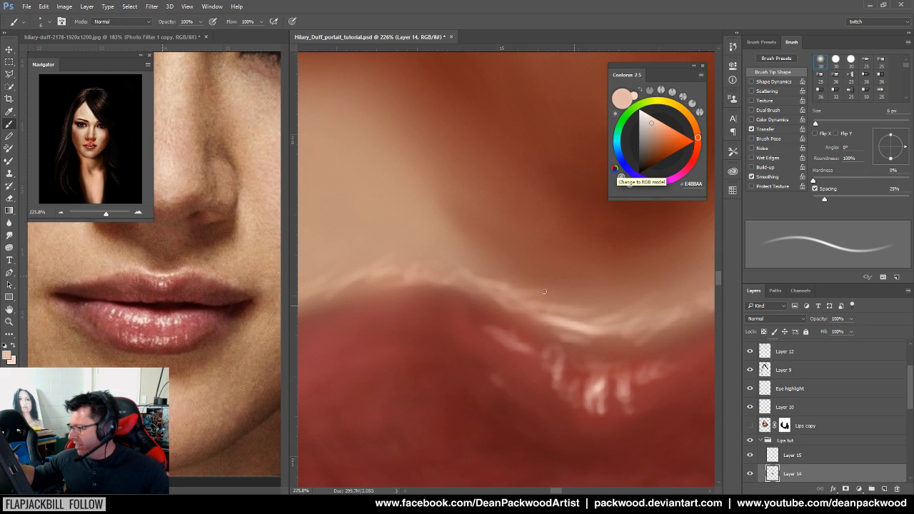
{"action": "left_click_drag", "start_coordinate": [441, 277], "coordinate": [441, 267]}
{"action": "mouse_move", "coordinate": [458, 283]}
{"action": "left_mouse_down"}
{"action": "mouse_move", "coordinate": [497, 292]}
{"action": "mouse_move", "coordinate": [490, 270]}
{"action": "mouse_move", "coordinate": [509, 302]}
{"action": "mouse_move", "coordinate": [535, 312]}
{"action": "left_mouse_up"}
{"action": "left_click_drag", "start_coordinate": [619, 387], "coordinate": [520, 388]}
{"action": "left_click_drag", "start_coordinate": [615, 408], "coordinate": [492, 351]}
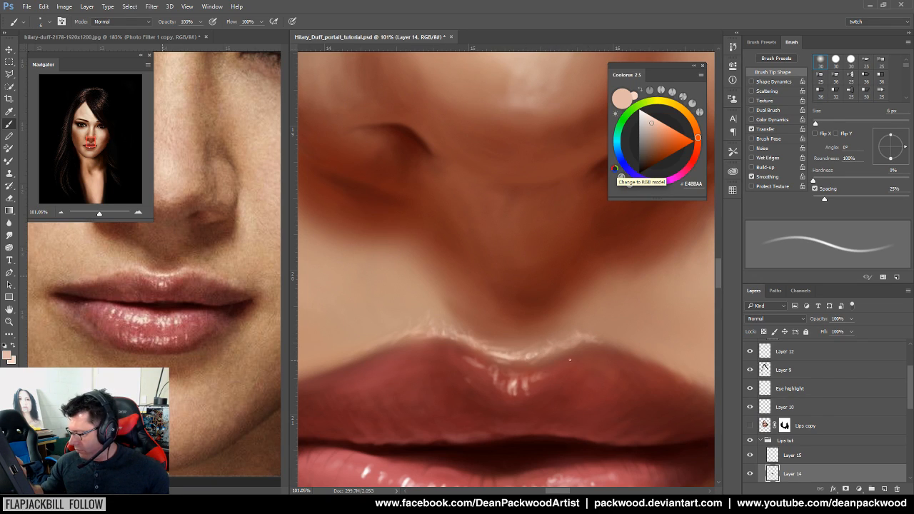
Sample lip reds and skin tones around the right lip corner, ending on skin tone #C3947F
{"action": "left_click", "coordinate": [564, 392], "text": "alt"}
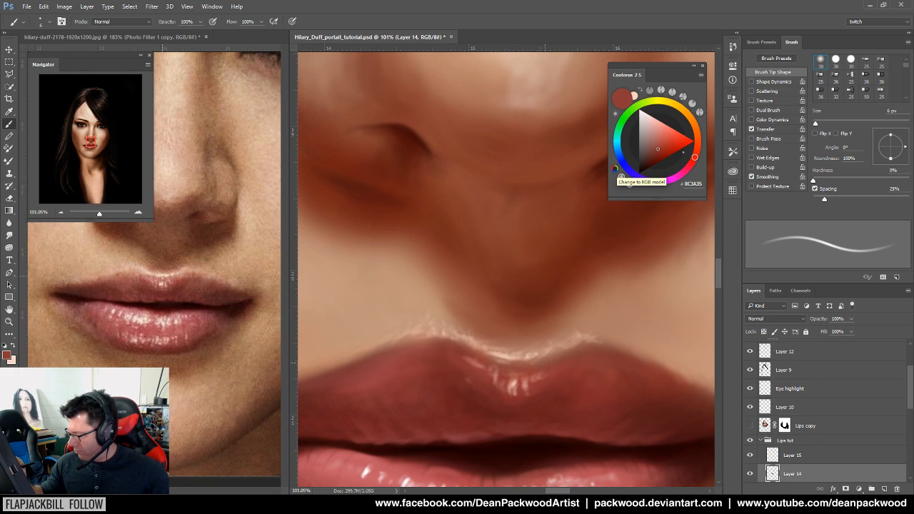
{"action": "left_click", "coordinate": [571, 392], "text": "alt"}
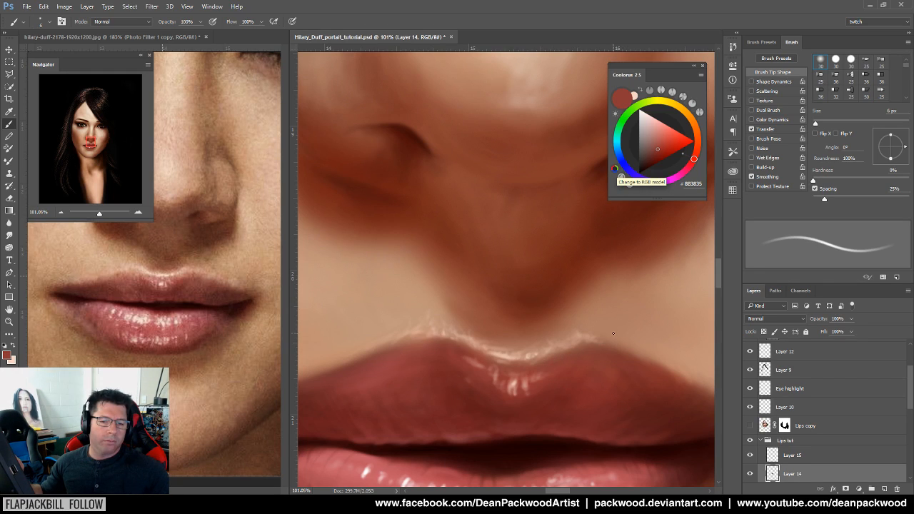
{"action": "left_click_drag", "start_coordinate": [617, 379], "coordinate": [522, 396]}
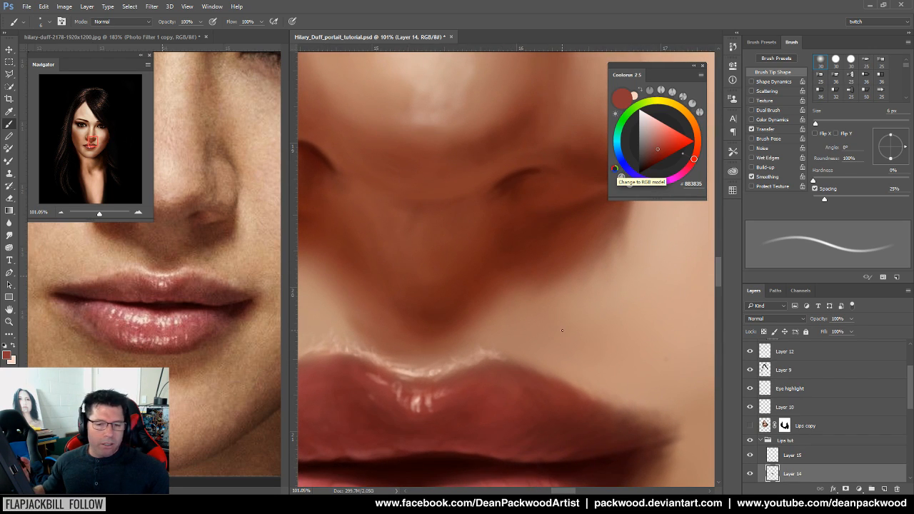
{"action": "mouse_move", "coordinate": [517, 392]}
{"action": "left_mouse_down"}
{"action": "mouse_move", "coordinate": [541, 384]}
{"action": "mouse_move", "coordinate": [560, 390]}
{"action": "mouse_move", "coordinate": [531, 429]}
{"action": "mouse_move", "coordinate": [487, 424]}
{"action": "left_mouse_up"}
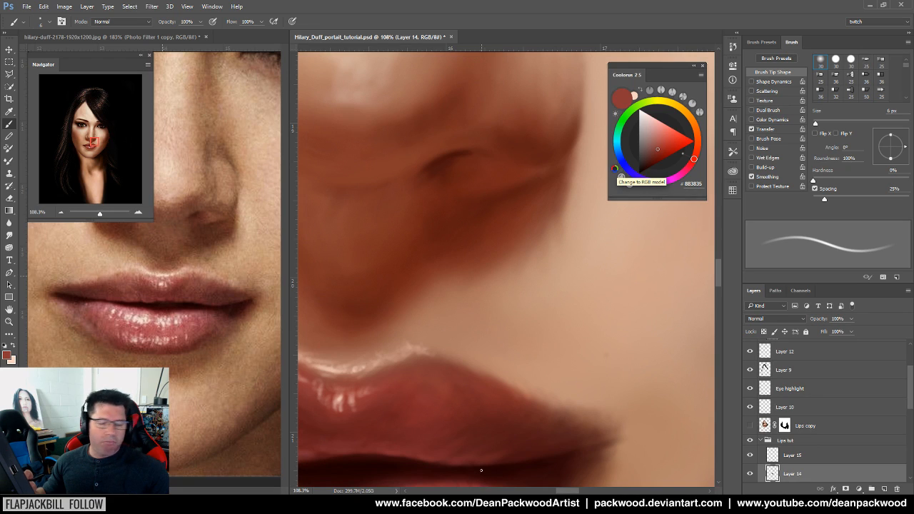
{"action": "left_click_drag", "start_coordinate": [491, 406], "coordinate": [518, 389]}
{"action": "left_click", "coordinate": [356, 319], "text": "alt"}
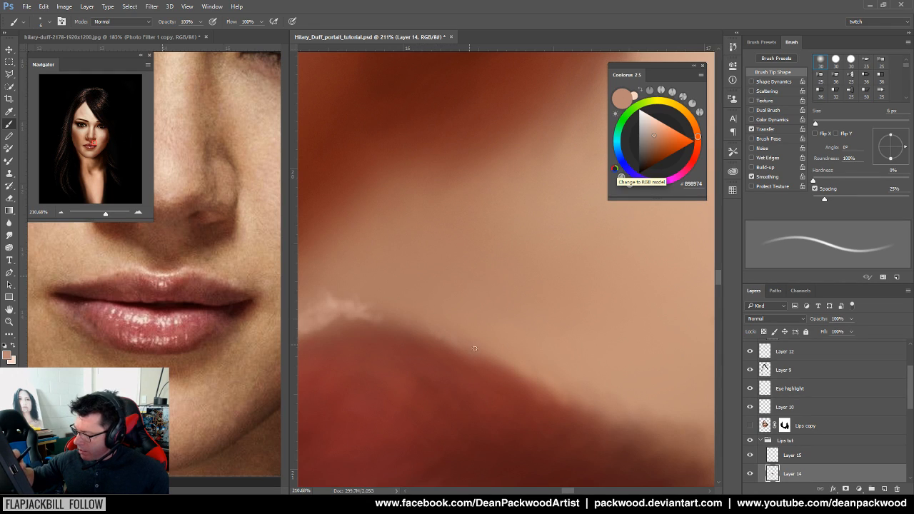
{"action": "mouse_move", "coordinate": [564, 411]}
{"action": "left_mouse_down"}
{"action": "mouse_move", "coordinate": [475, 445]}
{"action": "mouse_move", "coordinate": [483, 464]}
{"action": "left_mouse_up"}
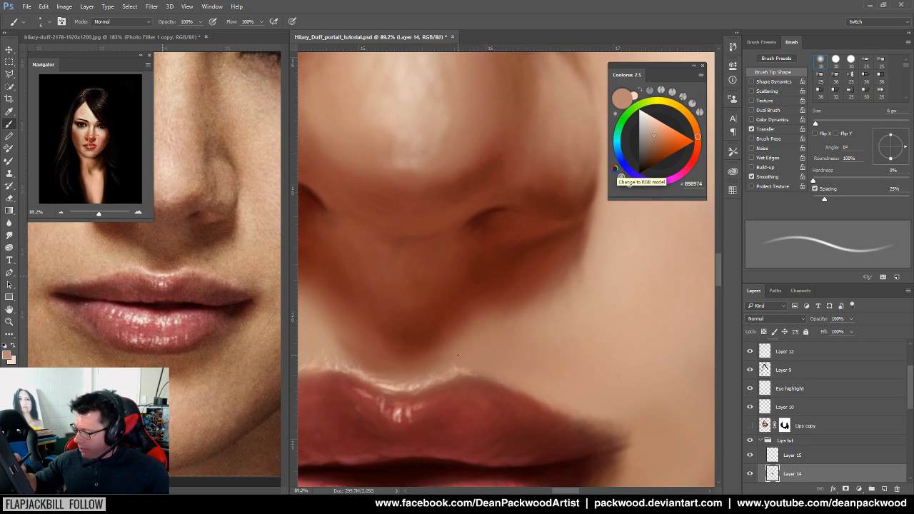
{"action": "left_click", "coordinate": [458, 362], "text": "alt"}
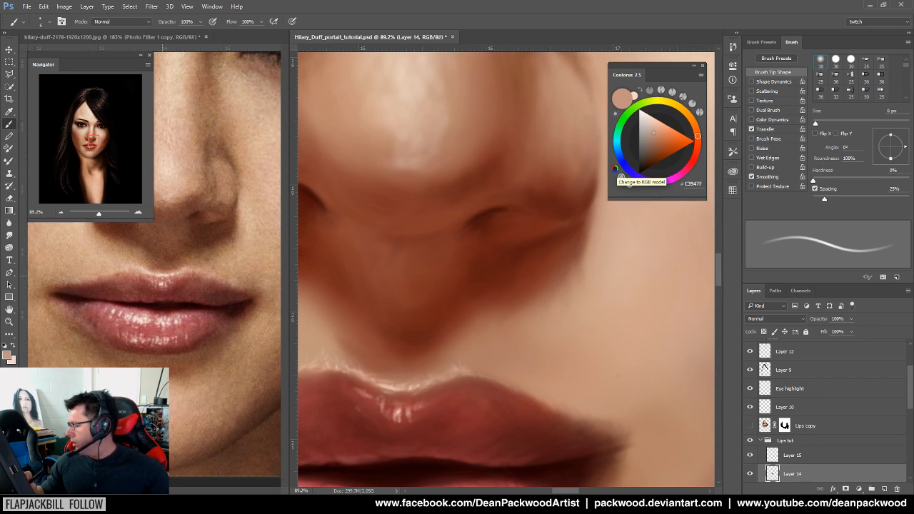
Select Layer 15, frame the nose and upper lip, then zoom out to the whole face
{"action": "left_click", "coordinate": [796, 456]}
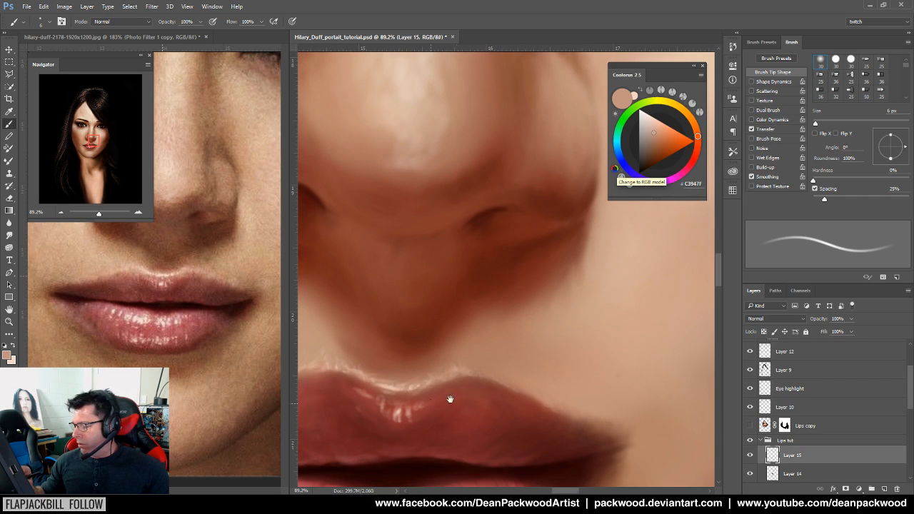
{"action": "left_click_drag", "start_coordinate": [428, 401], "coordinate": [534, 384]}
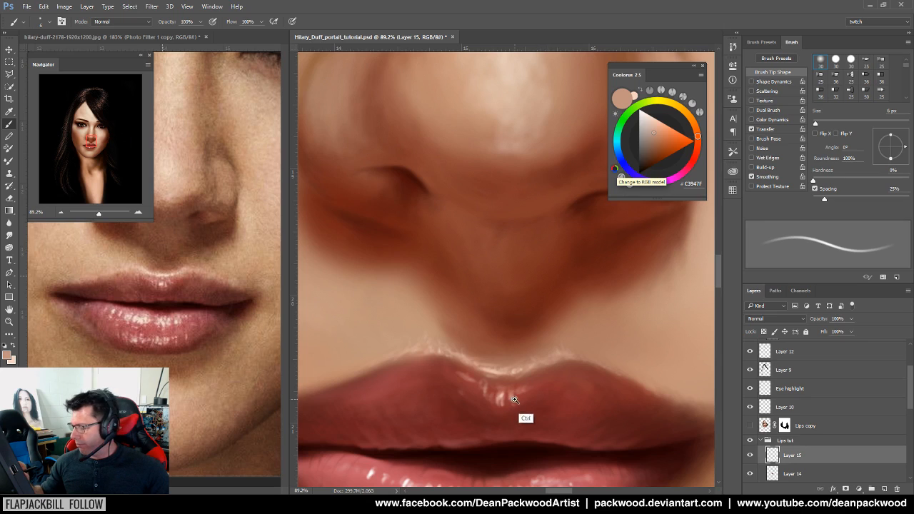
{"action": "scroll", "coordinate": [517, 414], "scroll_direction": "up", "scroll_amount": 3}
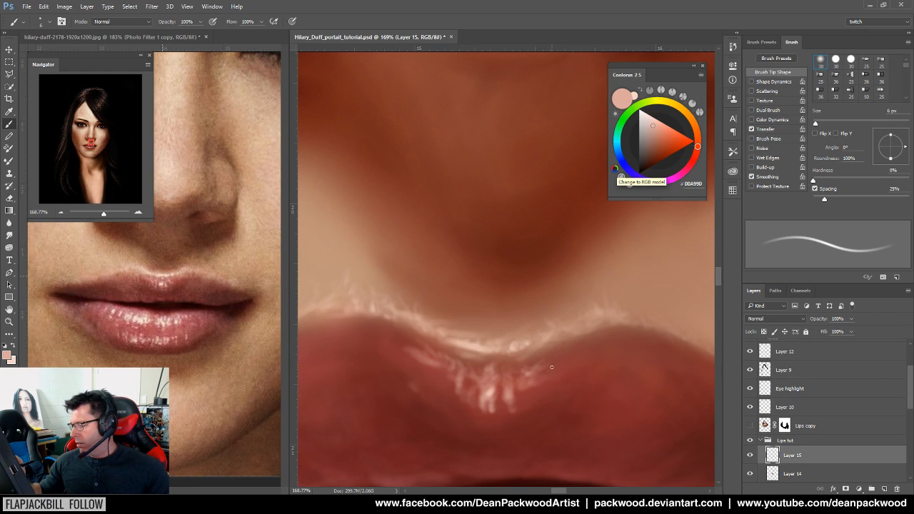
{"action": "left_click_drag", "start_coordinate": [588, 388], "coordinate": [508, 435]}
{"action": "left_click_drag", "start_coordinate": [579, 424], "coordinate": [510, 444]}
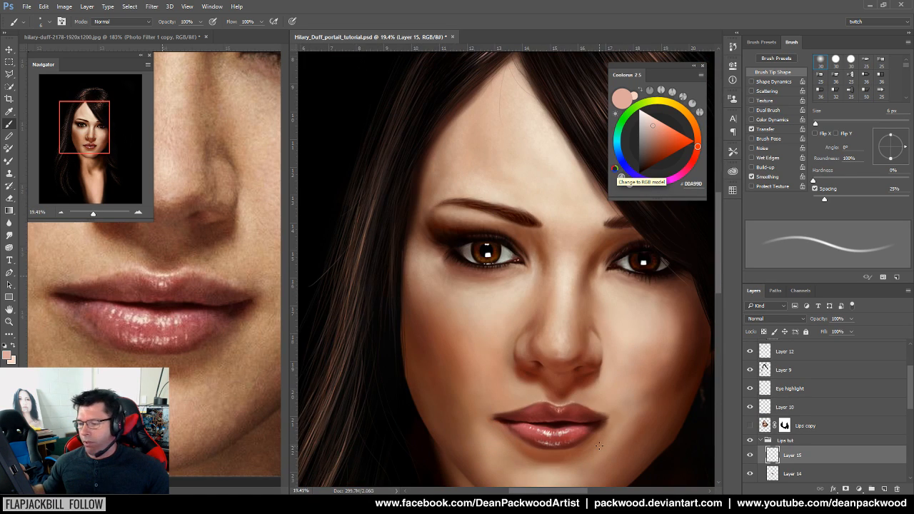
Zoom close onto the upper lip and lay pale pink highlight strokes along its top edge
{"action": "left_click_drag", "start_coordinate": [617, 413], "coordinate": [626, 407]}
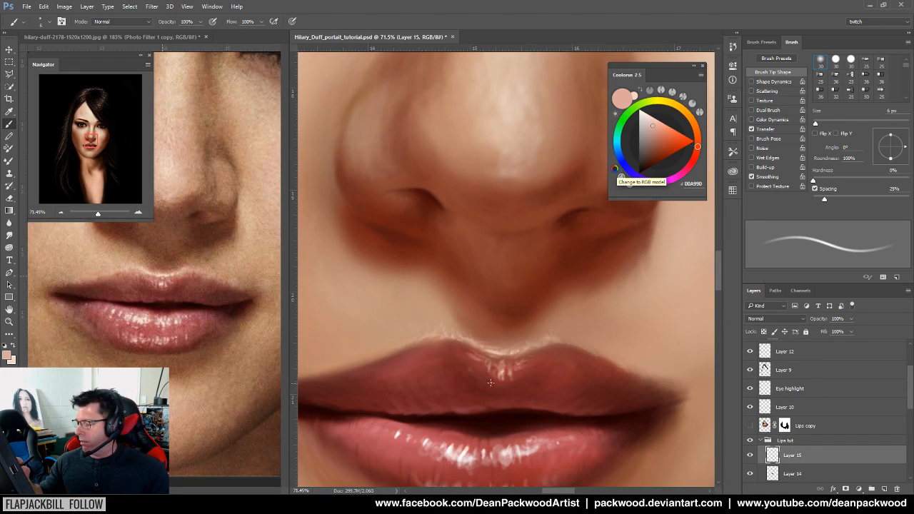
{"action": "left_click_drag", "start_coordinate": [487, 389], "coordinate": [520, 343]}
{"action": "left_click_drag", "start_coordinate": [490, 401], "coordinate": [515, 394]}
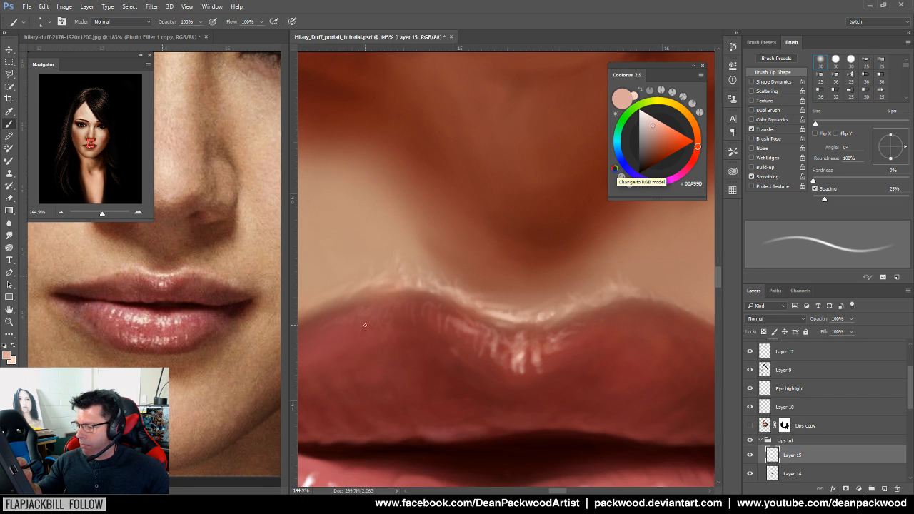
{"action": "scroll", "coordinate": [525, 429], "scroll_direction": "down", "scroll_amount": 3}
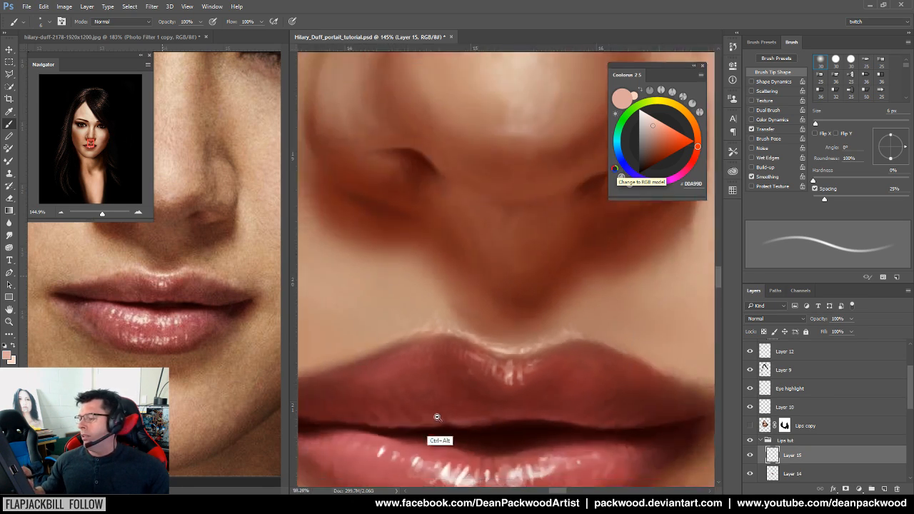
{"action": "scroll", "coordinate": [499, 431], "scroll_direction": "up", "scroll_amount": 2}
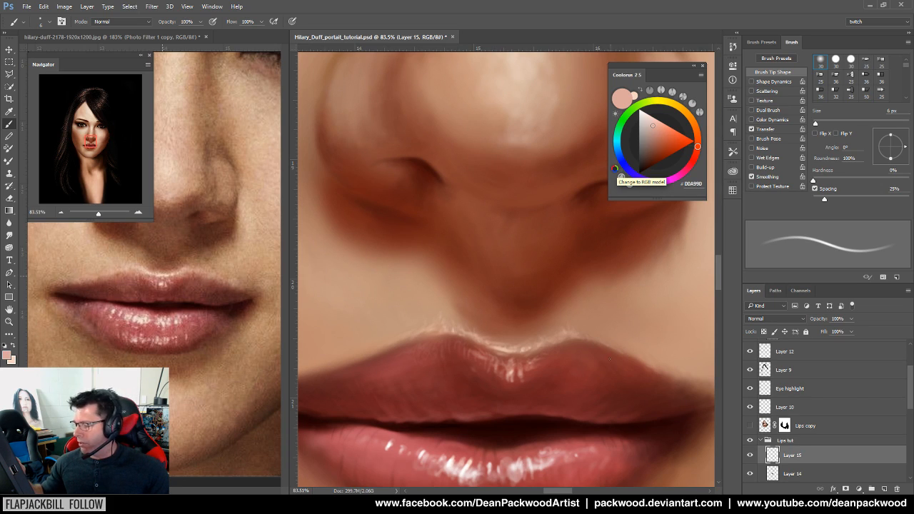
{"action": "left_click_drag", "start_coordinate": [555, 371], "coordinate": [588, 368]}
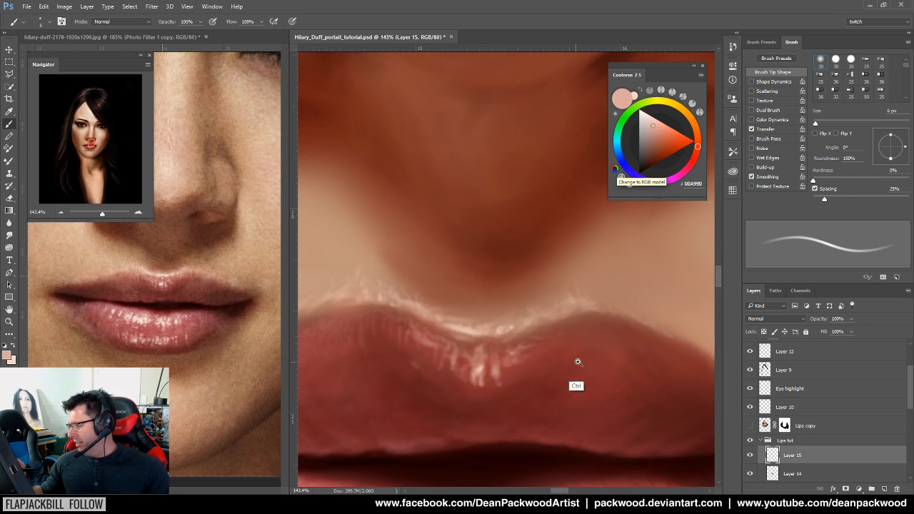
Sample deep reds from the reference lips, set the brush to 8 px, and shade the right lip corner
{"action": "left_click_drag", "start_coordinate": [606, 371], "coordinate": [437, 388]}
{"action": "left_click_drag", "start_coordinate": [505, 385], "coordinate": [496, 398]}
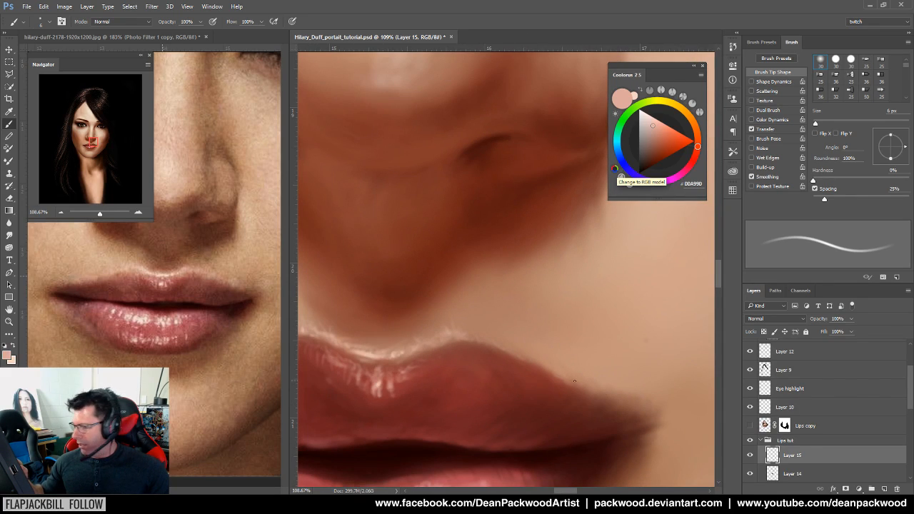
{"action": "left_click", "coordinate": [195, 283], "text": "alt"}
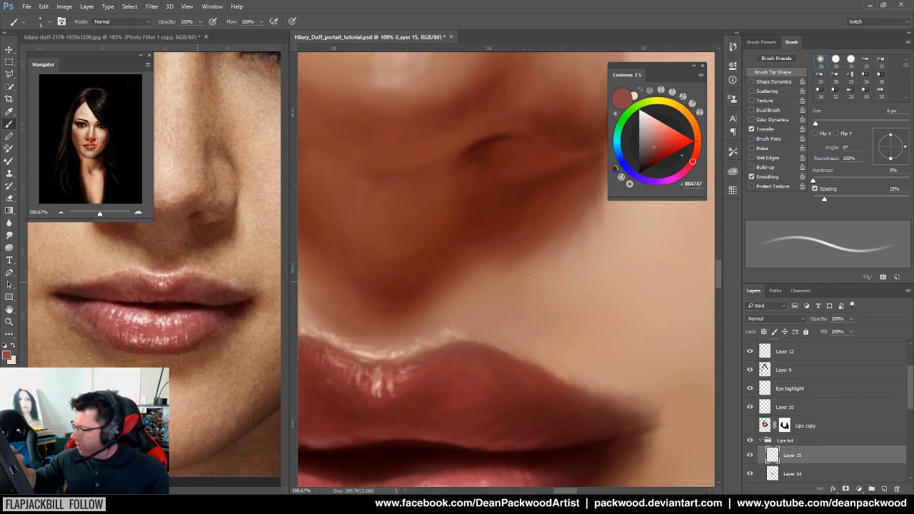
{"action": "left_click_drag", "start_coordinate": [815, 122], "coordinate": [820, 125]}
{"action": "left_click_drag", "start_coordinate": [818, 124], "coordinate": [816, 123]}
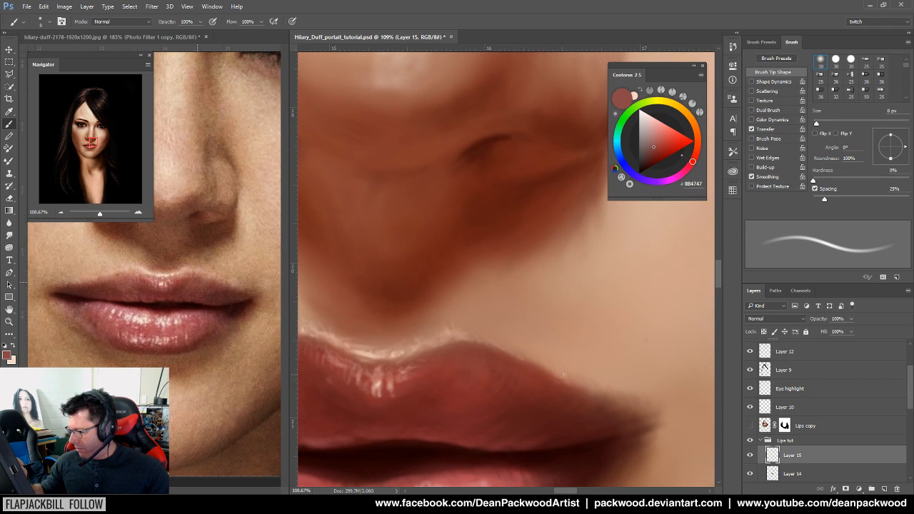
{"action": "left_click", "coordinate": [213, 312], "text": "alt"}
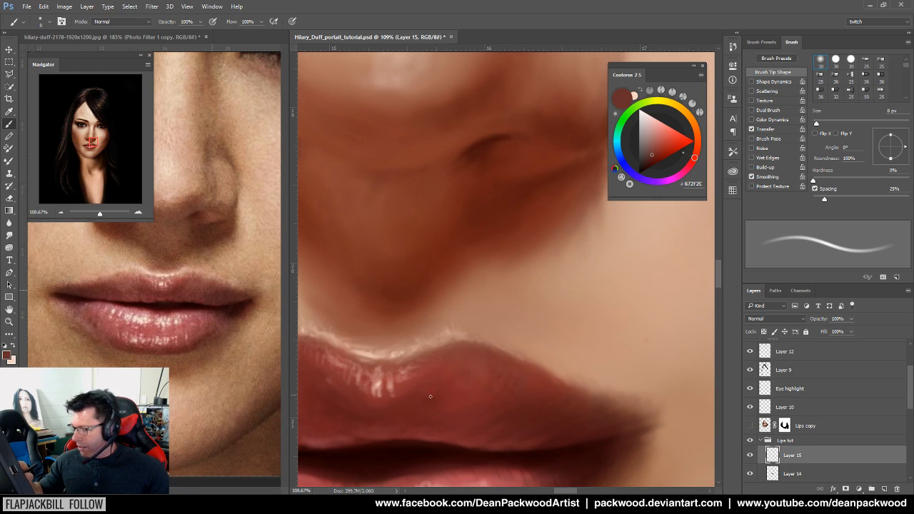
{"action": "left_click", "coordinate": [414, 379], "text": "alt"}
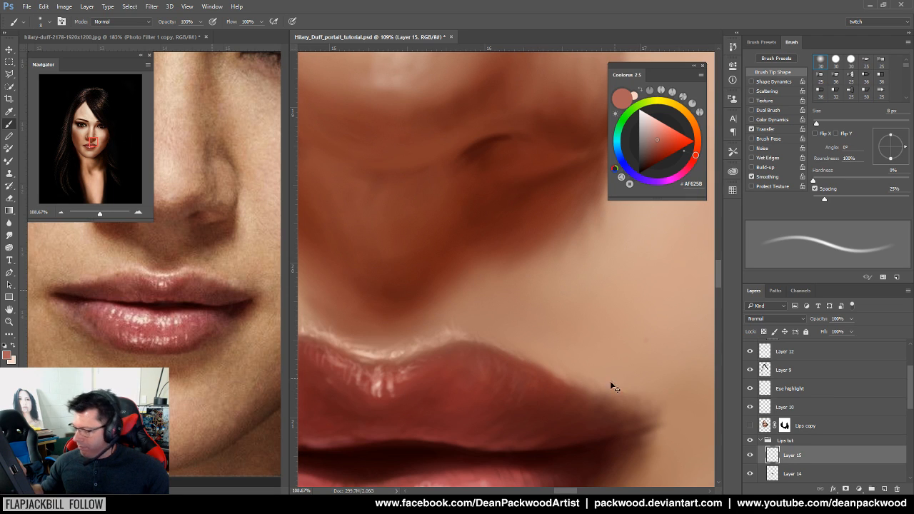
Sample reds from the reference and painted lip, ending on wine red #77262B, to shade the upper lip
{"action": "scroll", "coordinate": [528, 431], "scroll_direction": "down", "scroll_amount": 3}
{"action": "scroll", "coordinate": [528, 429], "scroll_direction": "down", "scroll_amount": 2}
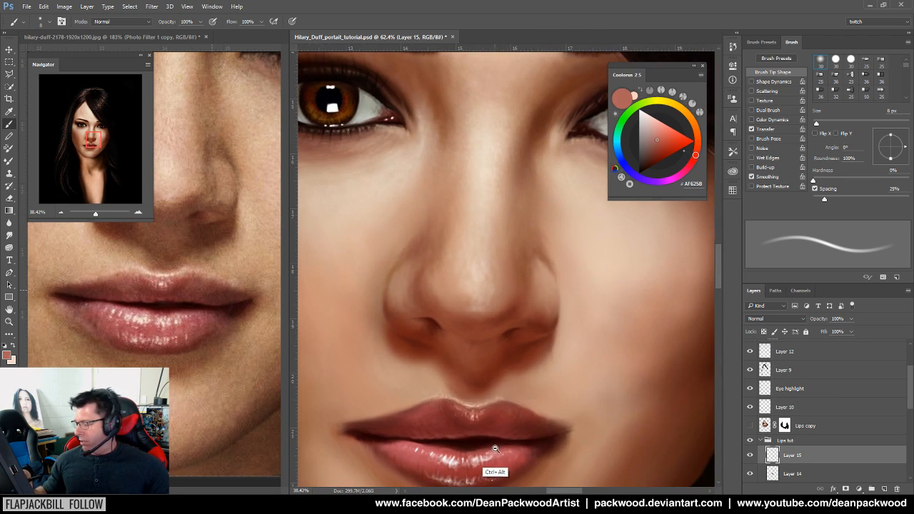
{"action": "scroll", "coordinate": [542, 427], "scroll_direction": "up", "scroll_amount": 4}
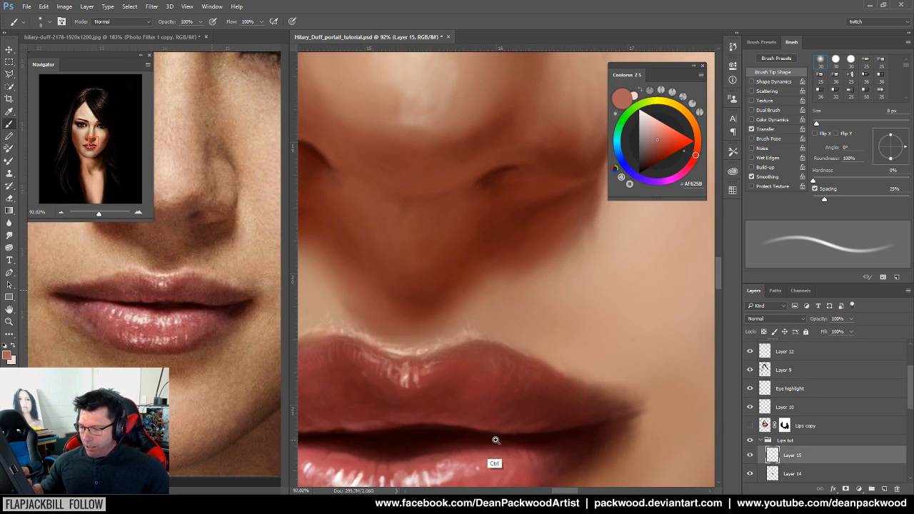
{"action": "scroll", "coordinate": [493, 435], "scroll_direction": "up", "scroll_amount": 3}
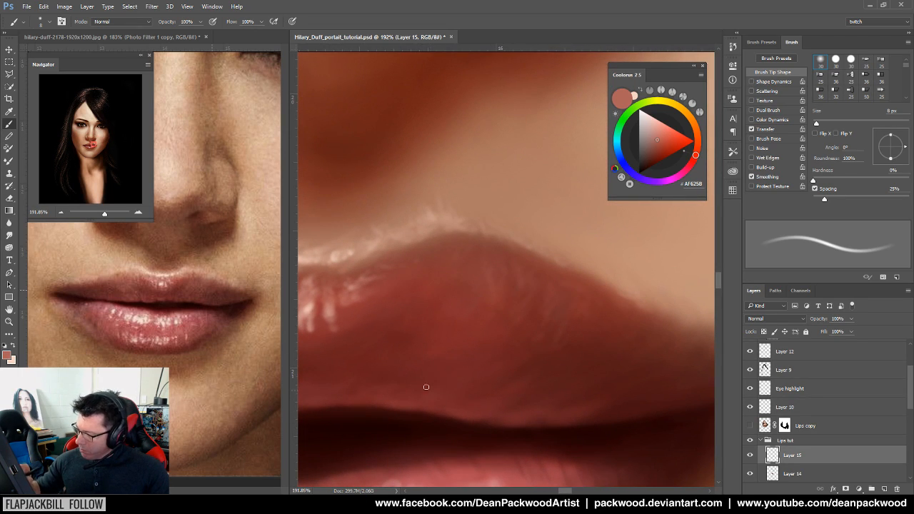
{"action": "left_click", "coordinate": [189, 313], "text": "alt"}
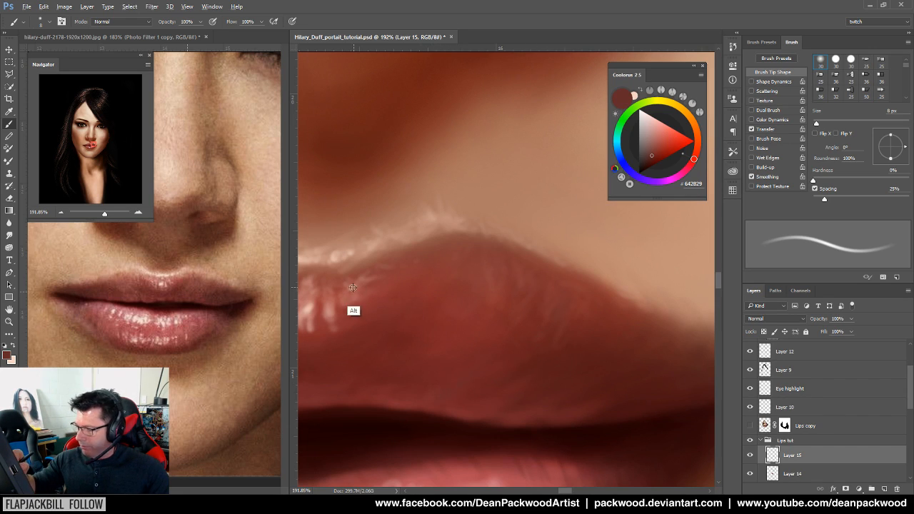
{"action": "left_click", "coordinate": [385, 314], "text": "alt"}
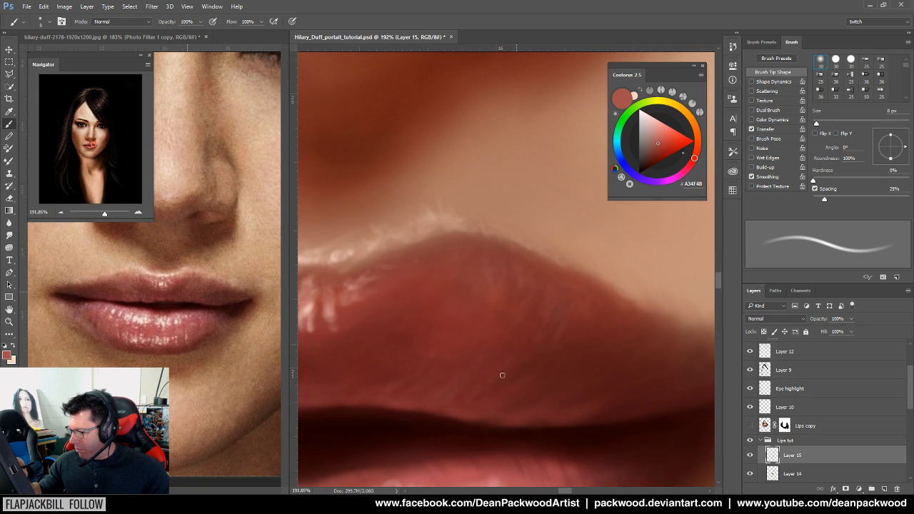
{"action": "left_click", "coordinate": [450, 432], "text": "alt"}
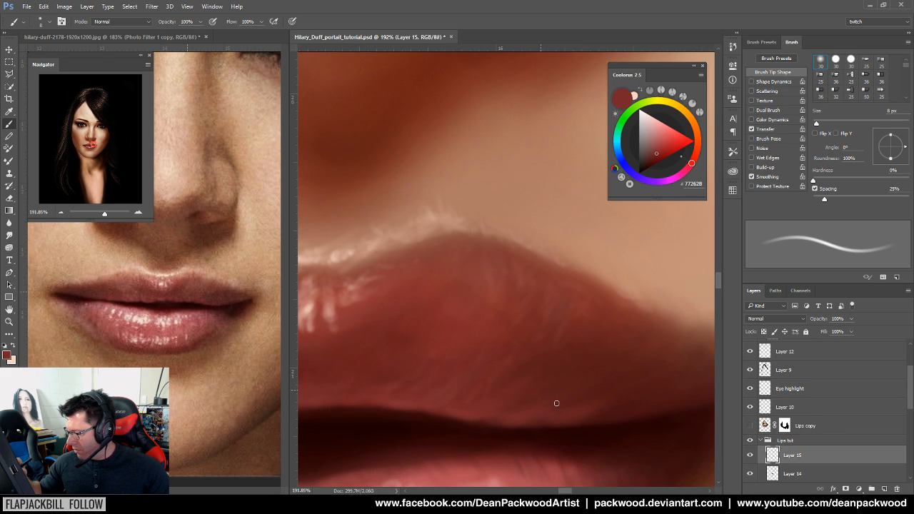
{"action": "scroll", "coordinate": [568, 448], "scroll_direction": "down", "scroll_amount": 5}
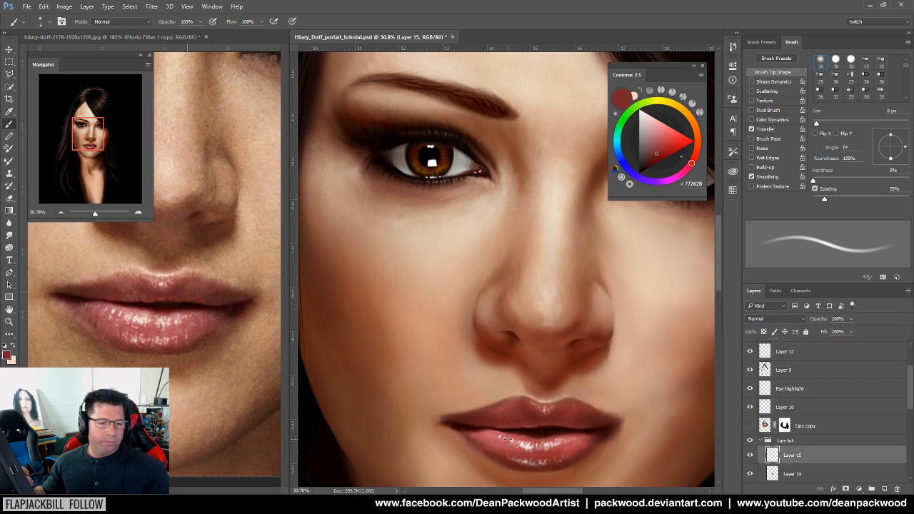
Sample deep and mid reds from the painted lip and paint vertical creases across the upper lip
{"action": "left_click_drag", "start_coordinate": [519, 435], "coordinate": [575, 354]}
{"action": "left_click", "coordinate": [513, 337], "text": "alt"}
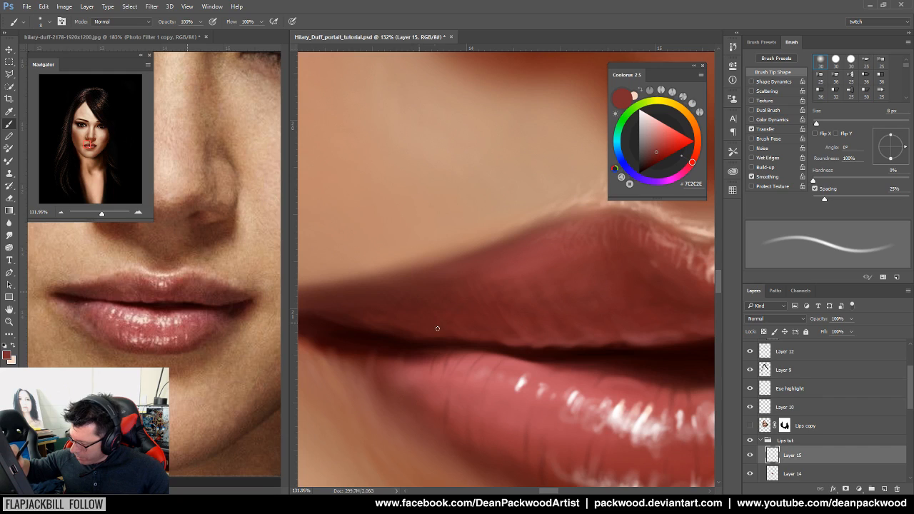
{"action": "left_click", "coordinate": [405, 325], "text": "alt"}
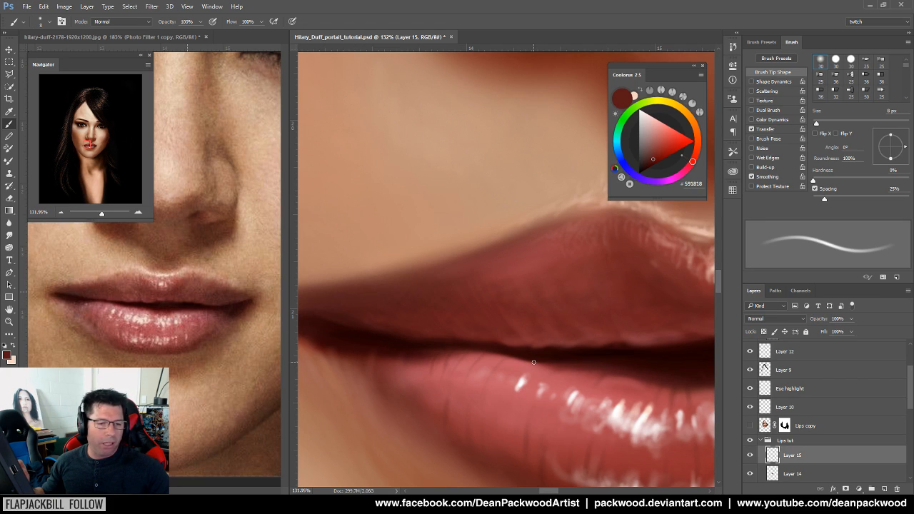
{"action": "left_click_drag", "start_coordinate": [481, 350], "coordinate": [516, 341]}
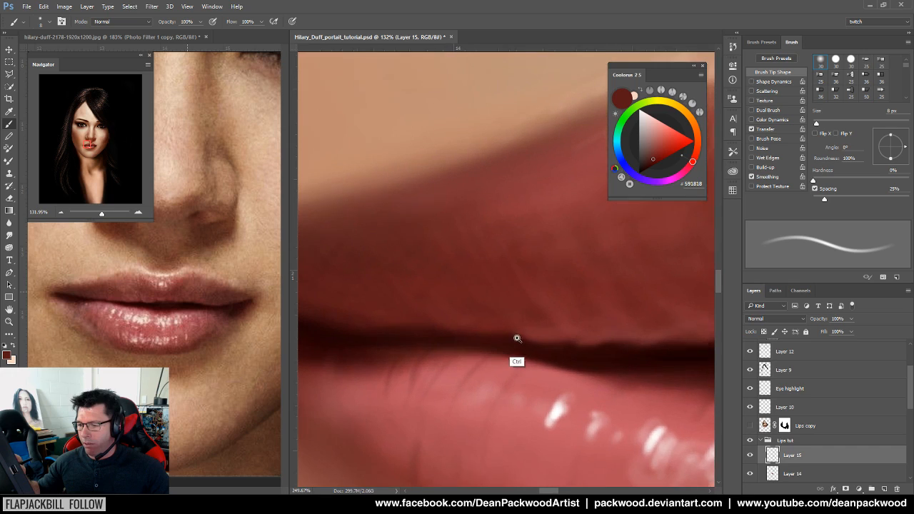
{"action": "left_click_drag", "start_coordinate": [482, 394], "coordinate": [422, 440]}
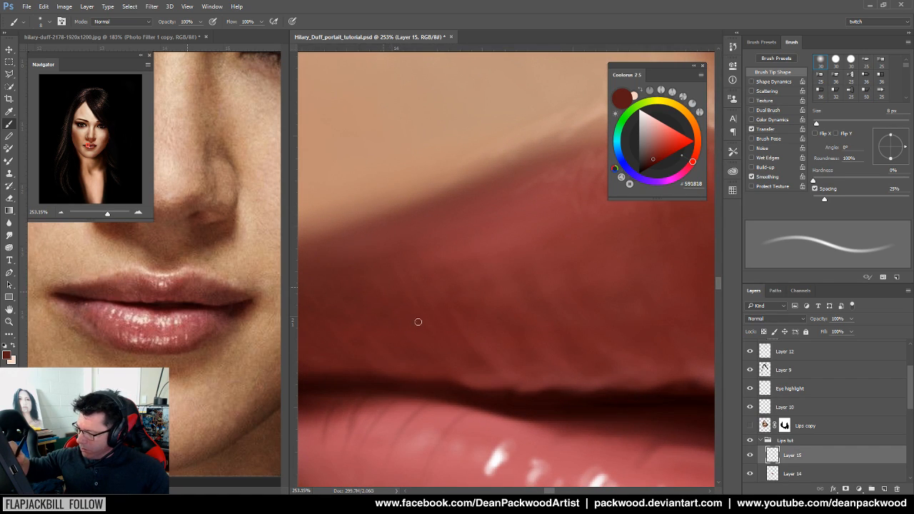
{"action": "left_click", "coordinate": [469, 359], "text": "alt"}
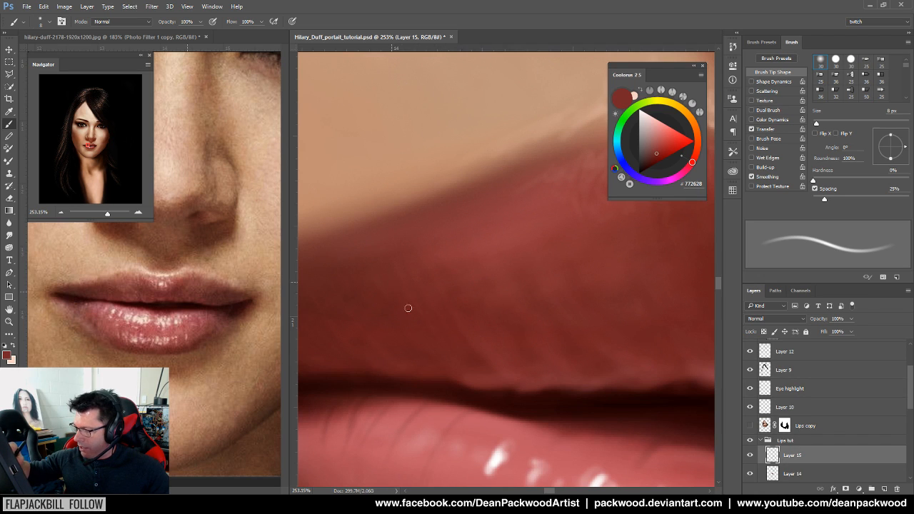
{"action": "left_click", "coordinate": [529, 361], "text": "ctrl+alt"}
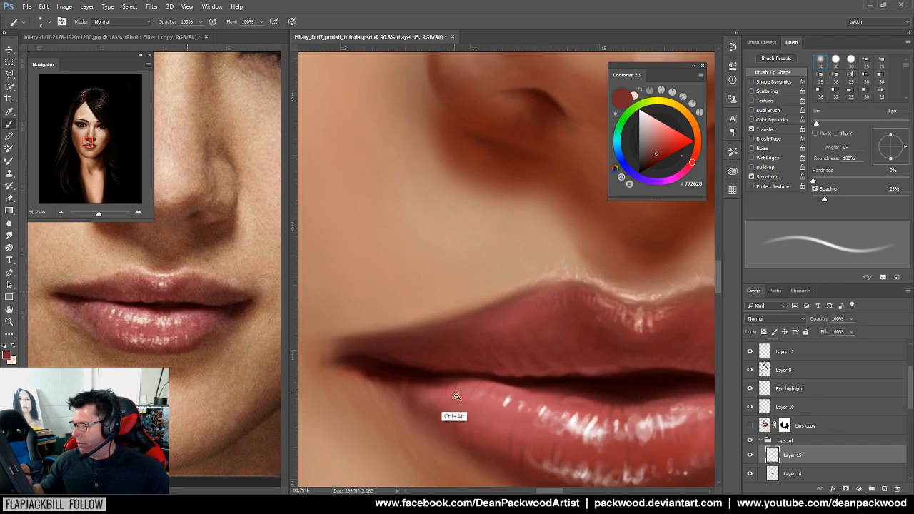
{"action": "left_click", "coordinate": [507, 405], "text": "ctrl"}
{"action": "left_click", "coordinate": [505, 274], "text": "alt"}
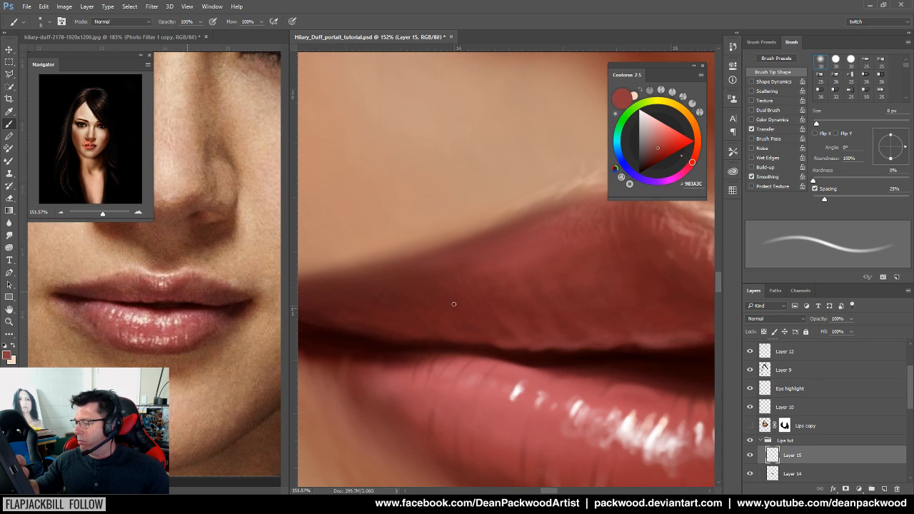
Enlarge the brush to 22 px and add richer, cooler red shading along the upper lip
{"action": "left_click_drag", "start_coordinate": [816, 124], "coordinate": [823, 124]}
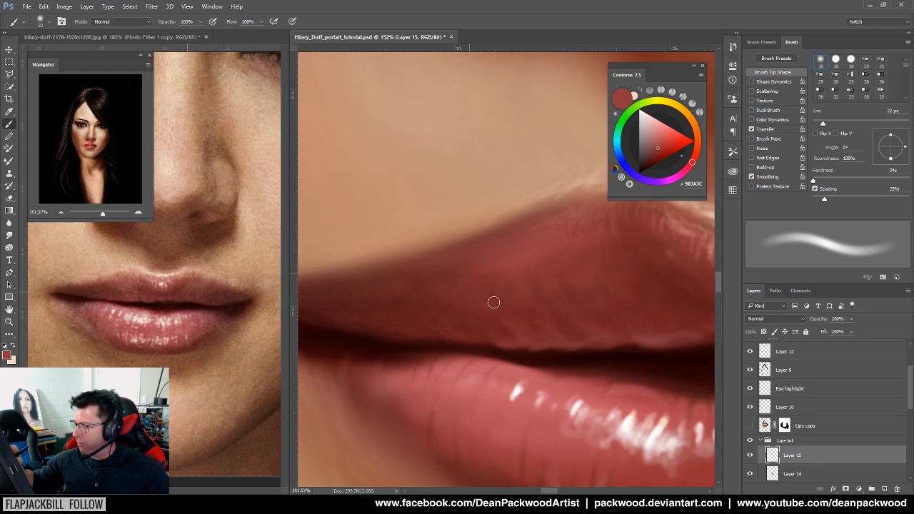
{"action": "left_click_drag", "start_coordinate": [626, 319], "coordinate": [596, 368]}
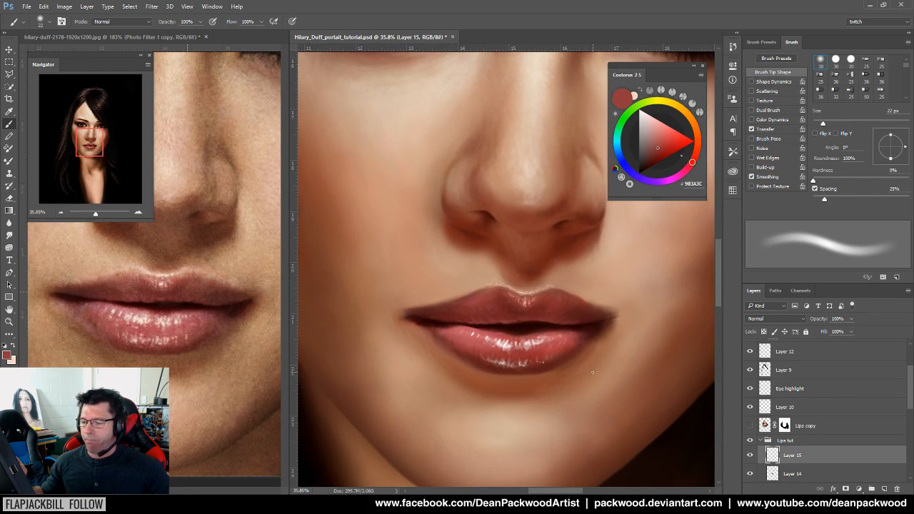
{"action": "left_click_drag", "start_coordinate": [567, 341], "coordinate": [611, 347]}
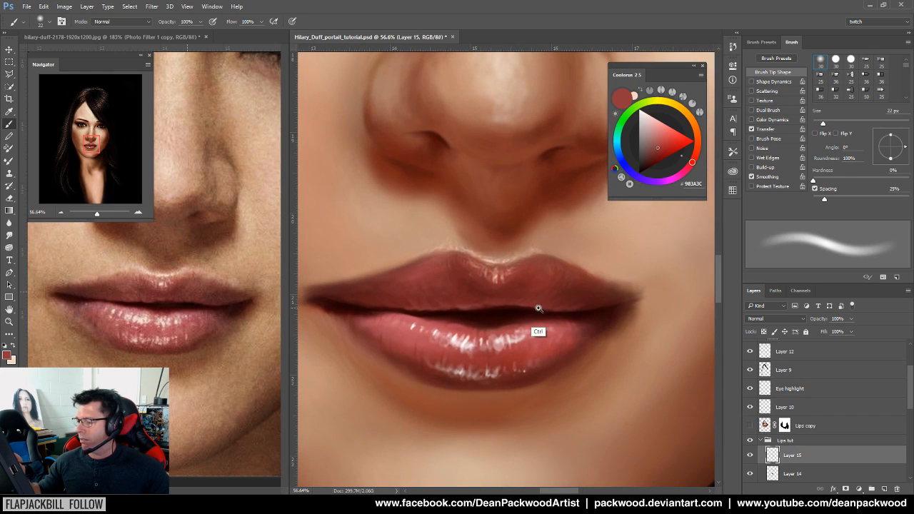
{"action": "left_click_drag", "start_coordinate": [498, 302], "coordinate": [517, 290]}
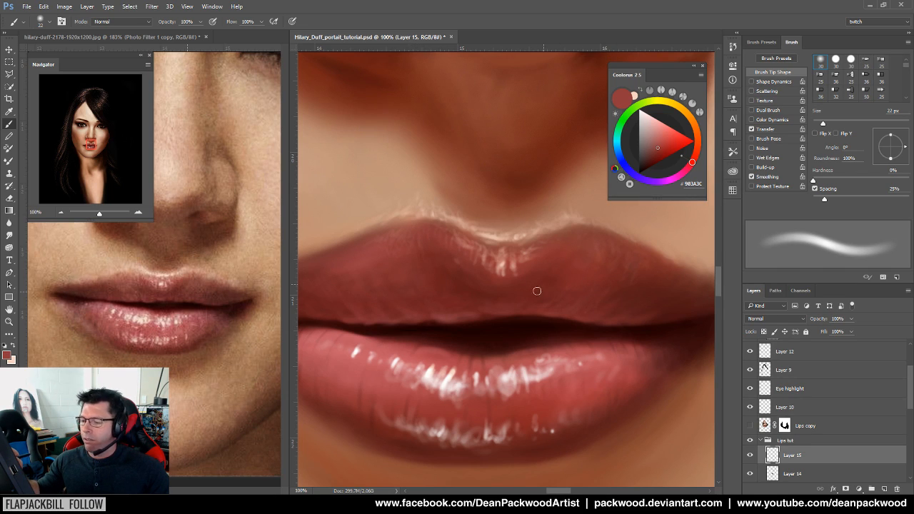
{"action": "left_click", "coordinate": [370, 255], "text": "alt"}
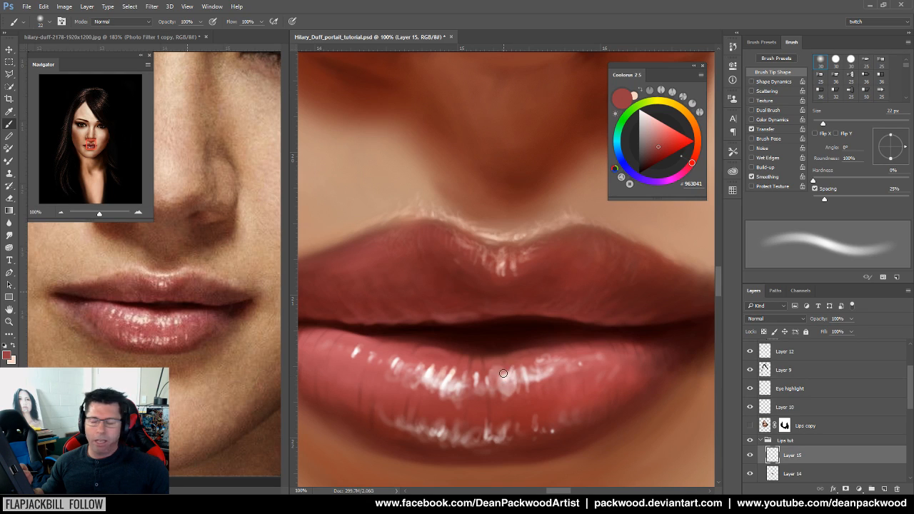
{"action": "left_click_drag", "start_coordinate": [413, 273], "coordinate": [518, 343]}
{"action": "left_click_drag", "start_coordinate": [607, 347], "coordinate": [507, 330]}
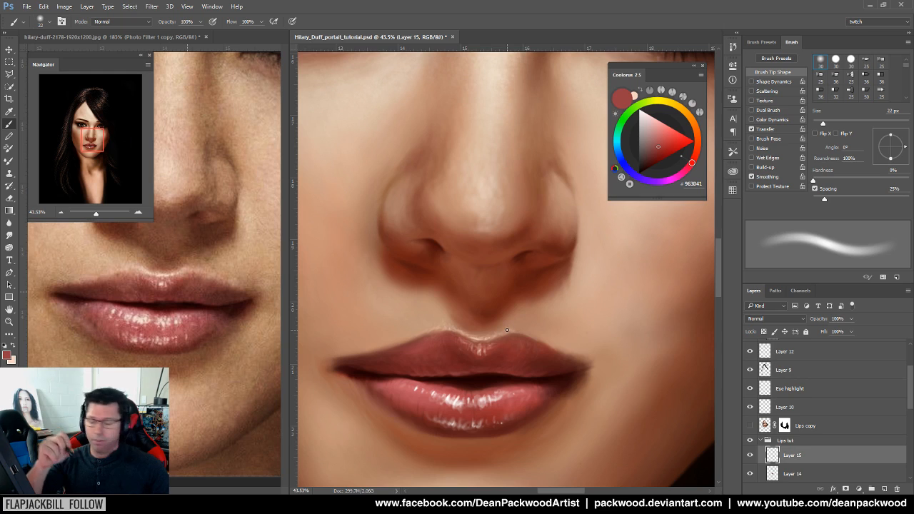
Pick wine red #7F2F30 and shrink the brush to 8 px for the upper lip's lower half
{"action": "left_click_drag", "start_coordinate": [400, 376], "coordinate": [523, 350]}
{"action": "left_click", "coordinate": [561, 314], "text": "alt"}
{"action": "mouse_move", "coordinate": [599, 365]}
{"action": "left_mouse_down"}
{"action": "mouse_move", "coordinate": [407, 377]}
{"action": "mouse_move", "coordinate": [466, 384]}
{"action": "mouse_move", "coordinate": [575, 369]}
{"action": "mouse_move", "coordinate": [520, 378]}
{"action": "left_mouse_up"}
{"action": "mouse_move", "coordinate": [581, 396]}
{"action": "left_mouse_down"}
{"action": "mouse_move", "coordinate": [490, 383]}
{"action": "mouse_move", "coordinate": [540, 369]}
{"action": "left_mouse_up"}
{"action": "left_click_drag", "start_coordinate": [823, 123], "coordinate": [816, 124]}
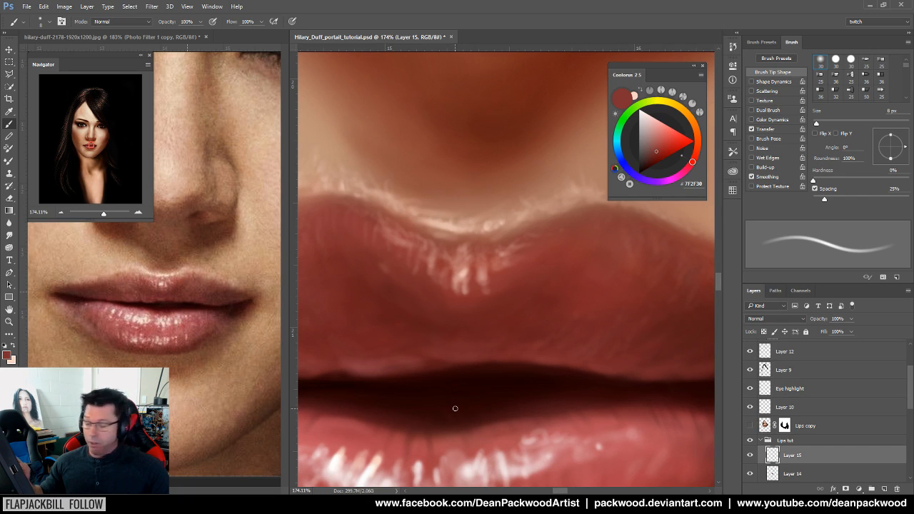
Set the brush to 7 px and paint fine dark-red creases along the upper lip's bottom edge
{"action": "left_click_drag", "start_coordinate": [411, 387], "coordinate": [532, 404]}
{"action": "left_click", "coordinate": [476, 384], "text": "alt"}
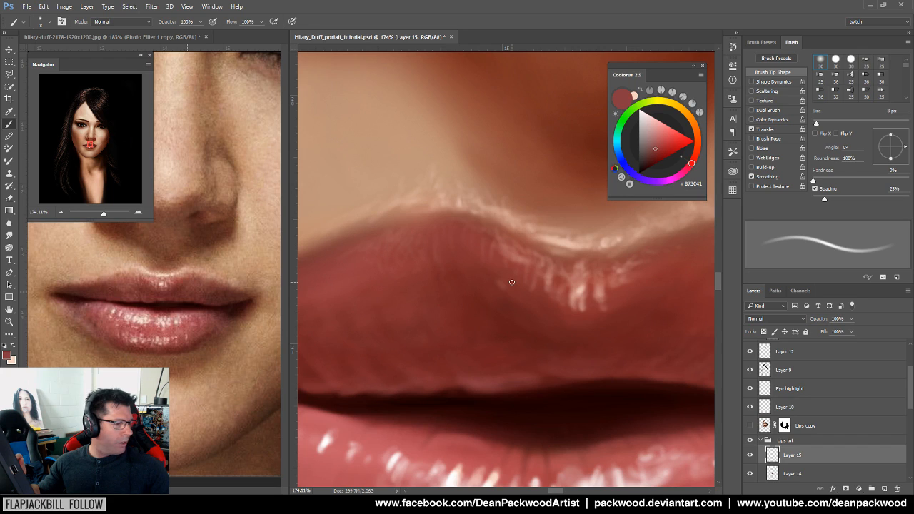
{"action": "left_click_drag", "start_coordinate": [816, 125], "coordinate": [816, 125]}
{"action": "left_click", "coordinate": [471, 353], "text": "alt"}
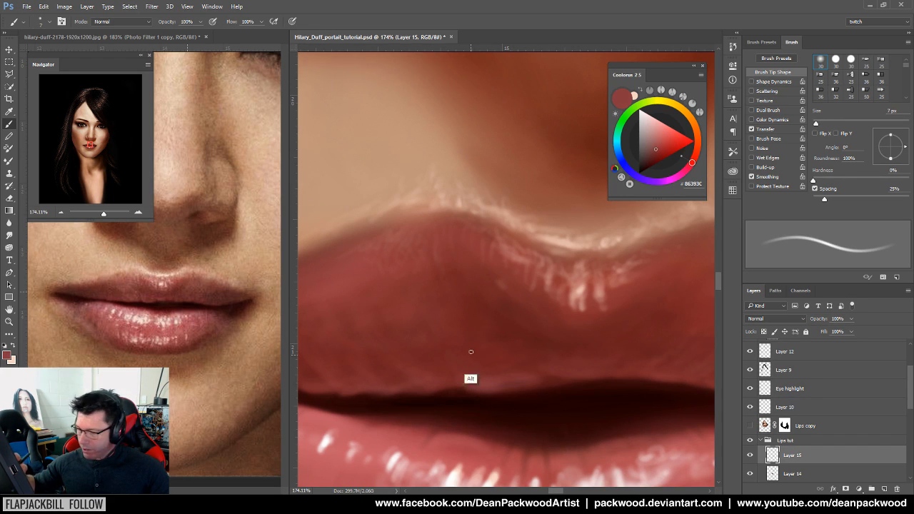
{"action": "left_click", "coordinate": [432, 374], "text": "alt"}
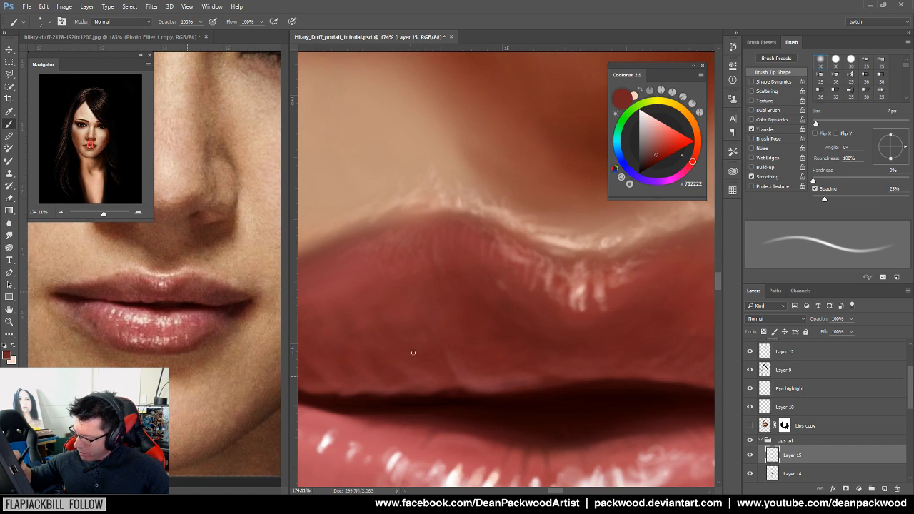
{"action": "scroll", "coordinate": [546, 413], "scroll_direction": "down", "scroll_amount": 4}
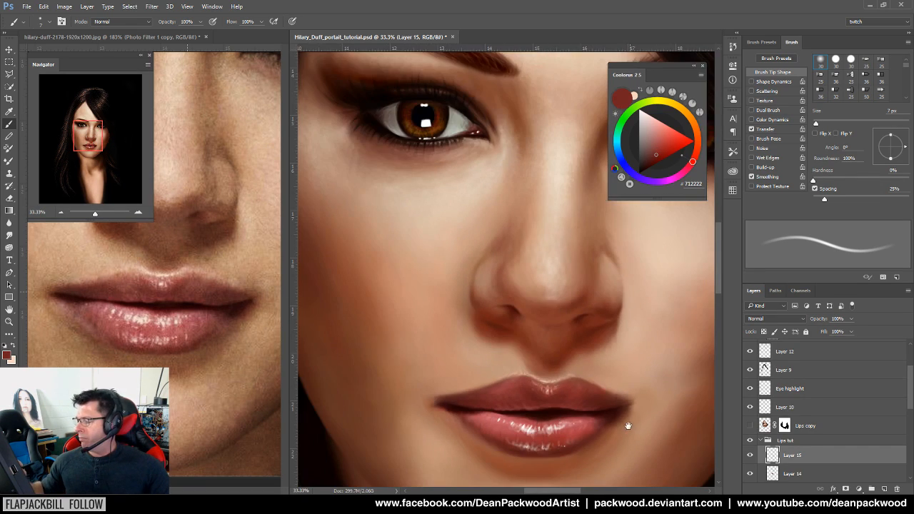
Compare the creases with the full face, then resample red-brown #6B2A2A near the left lip corner
{"action": "left_click_drag", "start_coordinate": [642, 428], "coordinate": [603, 367]}
{"action": "scroll", "coordinate": [542, 365], "scroll_direction": "up", "scroll_amount": 5}
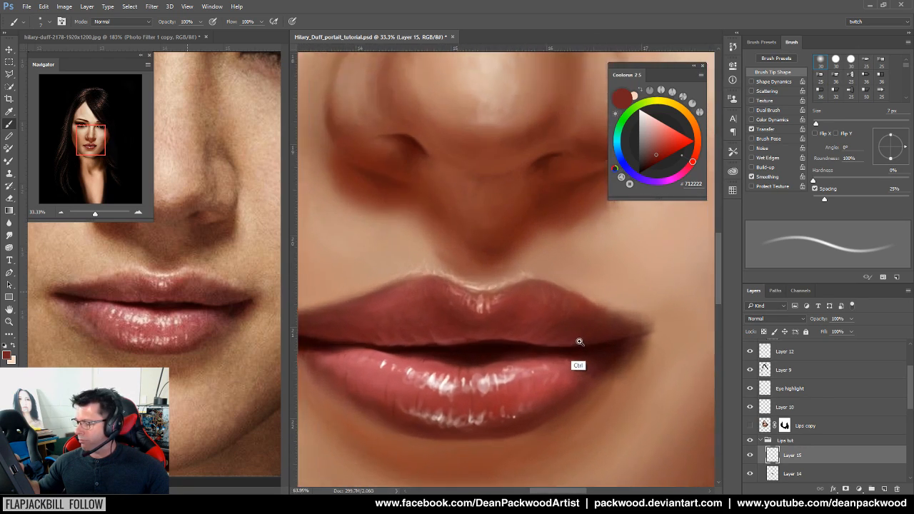
{"action": "left_click", "coordinate": [404, 338], "text": "alt"}
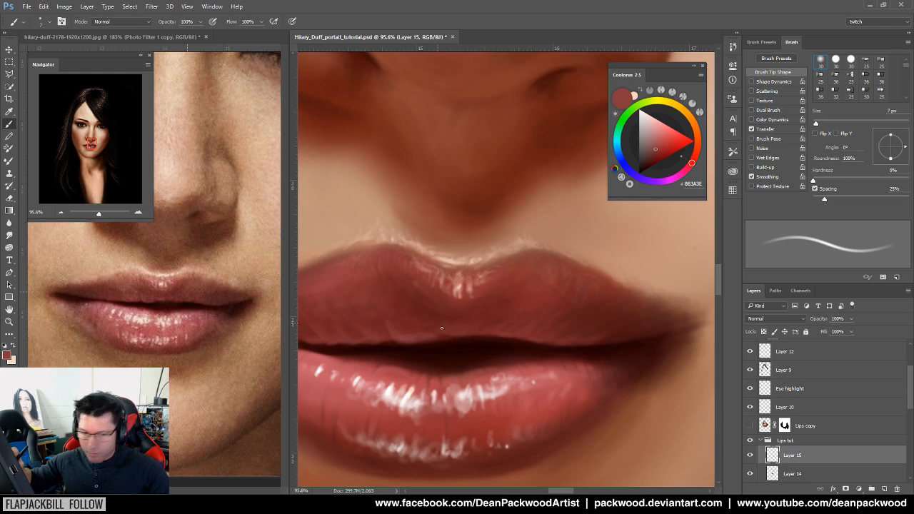
{"action": "left_click_drag", "start_coordinate": [545, 382], "coordinate": [516, 440]}
{"action": "left_click_drag", "start_coordinate": [457, 410], "coordinate": [492, 410]}
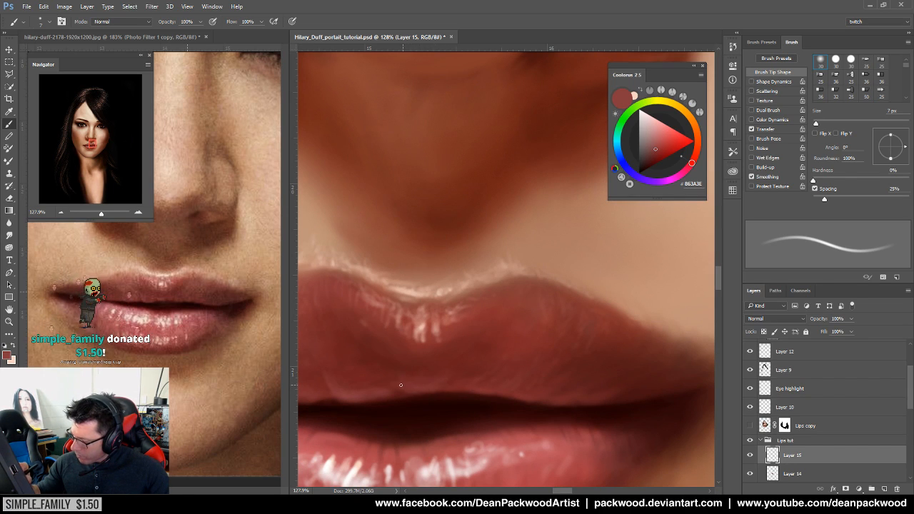
{"action": "left_click_drag", "start_coordinate": [524, 412], "coordinate": [378, 416]}
{"action": "left_click_drag", "start_coordinate": [577, 409], "coordinate": [573, 318]}
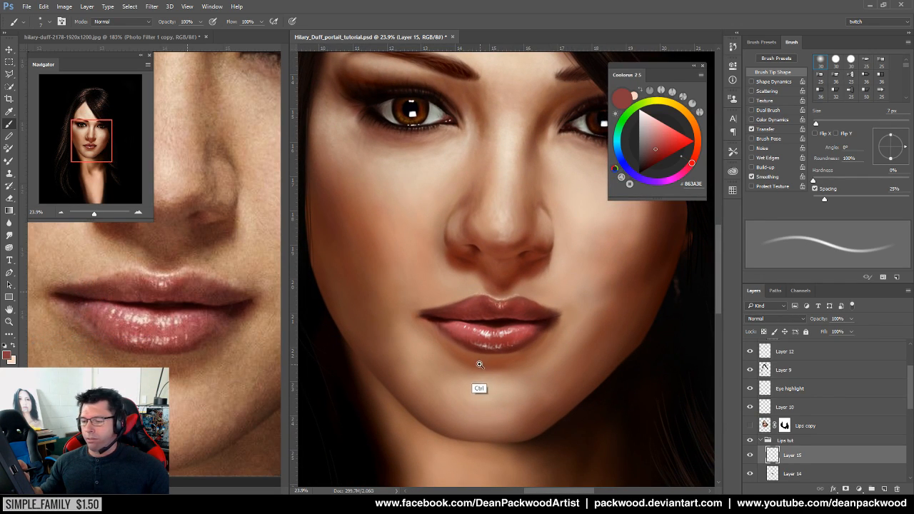
{"action": "mouse_move", "coordinate": [490, 367]}
{"action": "left_mouse_down"}
{"action": "mouse_move", "coordinate": [513, 364]}
{"action": "mouse_move", "coordinate": [490, 365]}
{"action": "left_mouse_up"}
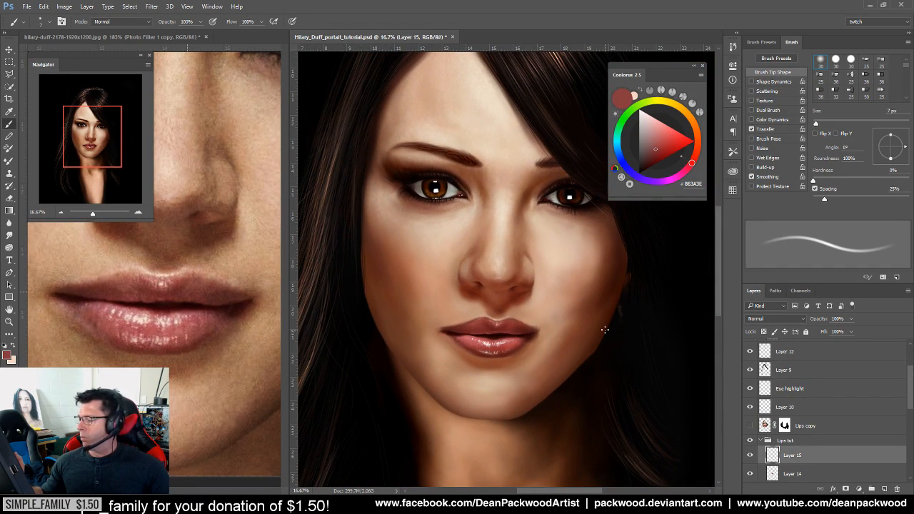
{"action": "left_click_drag", "start_coordinate": [437, 325], "coordinate": [550, 336]}
{"action": "left_click", "coordinate": [569, 316], "text": "alt"}
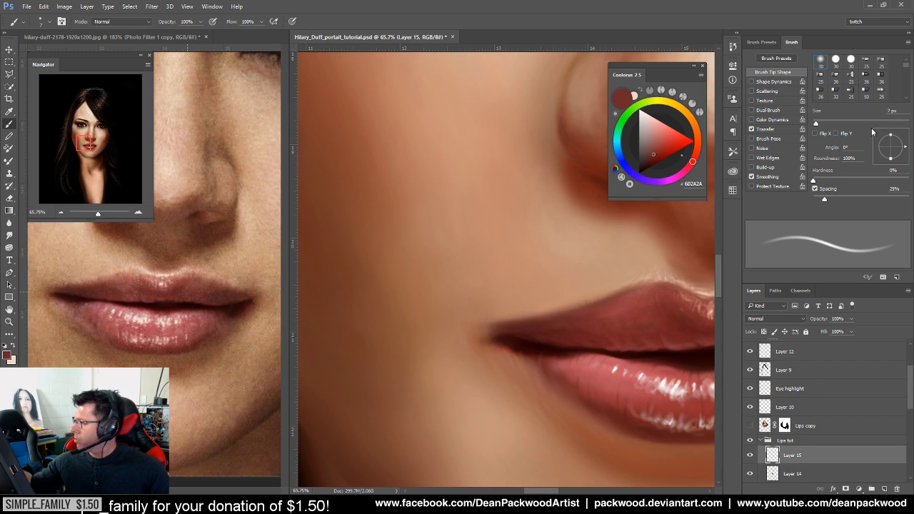
Enlarge the brush to 17 px, sample skin beside the lips, and inspect both lip corners
{"action": "left_click_drag", "start_coordinate": [816, 124], "coordinate": [821, 124]}
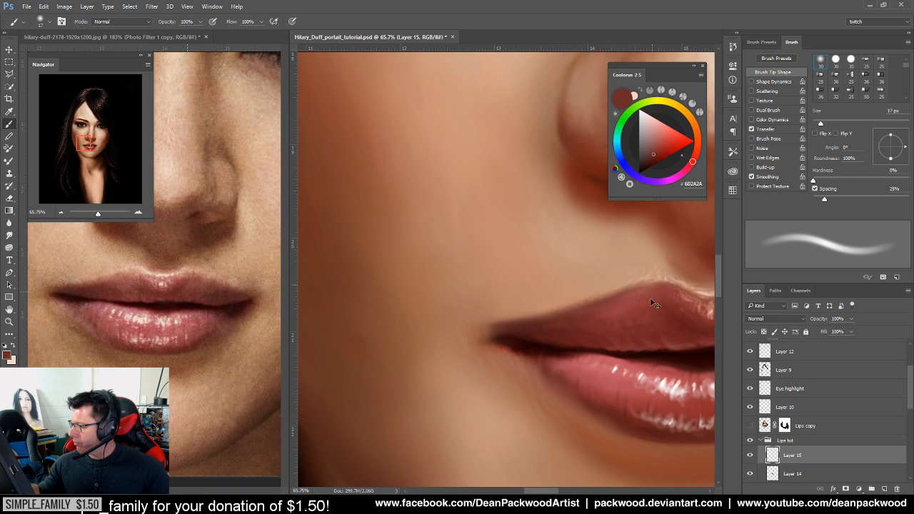
{"action": "scroll", "coordinate": [589, 306], "scroll_direction": "up", "scroll_amount": 4}
{"action": "left_click_drag", "start_coordinate": [552, 352], "coordinate": [521, 385]}
{"action": "left_click", "coordinate": [530, 350], "text": "alt"}
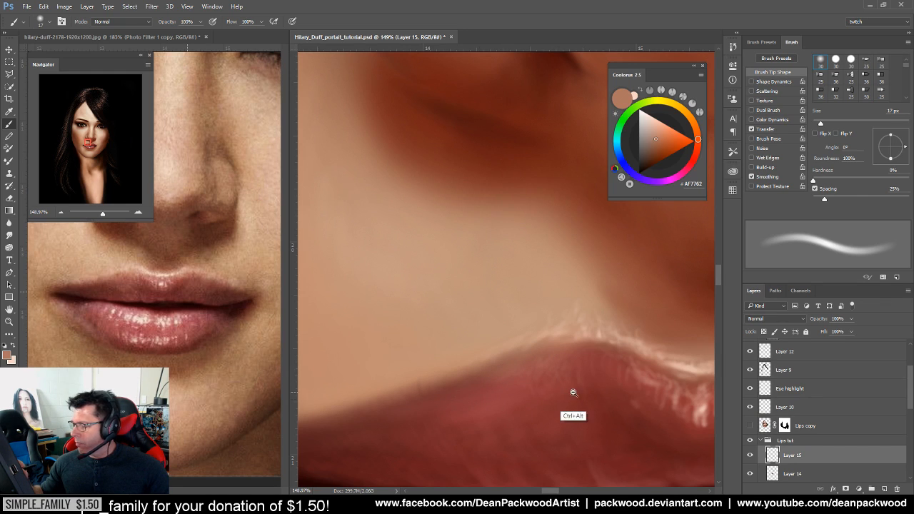
{"action": "left_click_drag", "start_coordinate": [571, 392], "coordinate": [455, 418]}
{"action": "left_click_drag", "start_coordinate": [580, 434], "coordinate": [475, 314]}
{"action": "left_click_drag", "start_coordinate": [649, 327], "coordinate": [503, 361]}
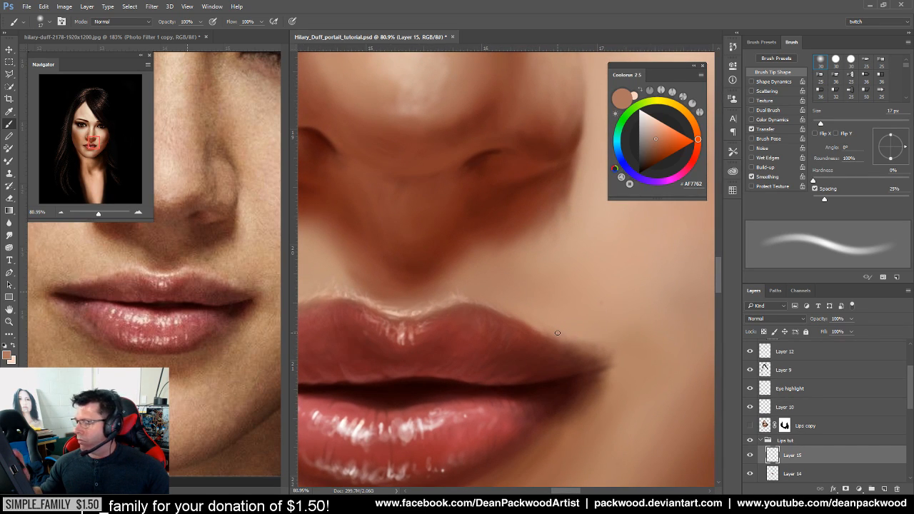
{"action": "left_click_drag", "start_coordinate": [453, 371], "coordinate": [594, 348]}
{"action": "left_click_drag", "start_coordinate": [461, 355], "coordinate": [475, 337]}
{"action": "left_click_drag", "start_coordinate": [633, 349], "coordinate": [595, 348], "text": "ctrl"}
{"action": "left_click_drag", "start_coordinate": [438, 360], "coordinate": [519, 340], "text": "ctrl"}
Reduce the brush to 9 px and compare the lips with the whole portrait before zooming back
{"action": "left_click_drag", "start_coordinate": [821, 125], "coordinate": [816, 125]}
{"action": "mouse_move", "coordinate": [557, 363]}
{"action": "left_mouse_down", "text": "ctrl"}
{"action": "mouse_move", "coordinate": [436, 371]}
{"action": "mouse_move", "coordinate": [631, 352]}
{"action": "mouse_move", "coordinate": [552, 362]}
{"action": "mouse_move", "coordinate": [622, 348]}
{"action": "left_mouse_up", "text": "ctrl"}
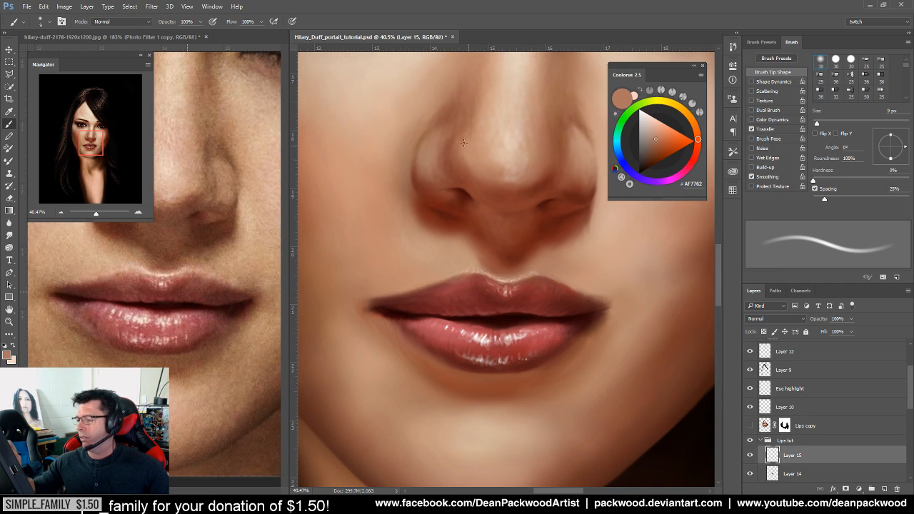
{"action": "left_click_drag", "start_coordinate": [545, 284], "coordinate": [477, 310], "text": "ctrl"}
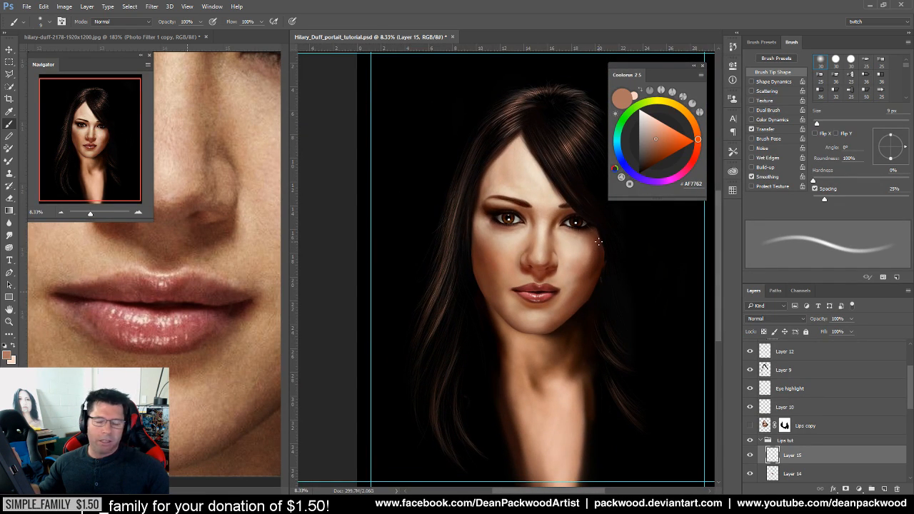
{"action": "mouse_move", "coordinate": [557, 305]}
{"action": "left_mouse_down"}
{"action": "mouse_move", "coordinate": [596, 291]}
{"action": "mouse_move", "coordinate": [582, 275]}
{"action": "left_mouse_up"}
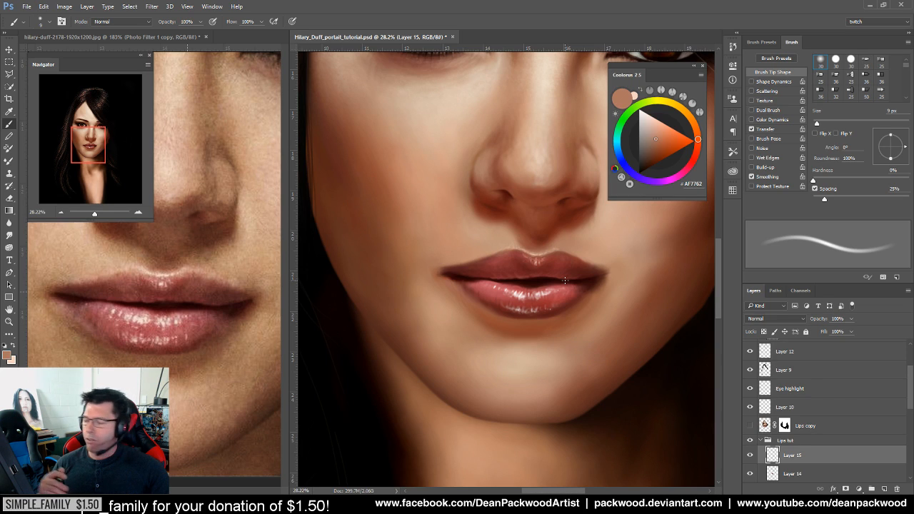
{"action": "scroll", "coordinate": [558, 244], "scroll_direction": "up", "scroll_amount": 3}
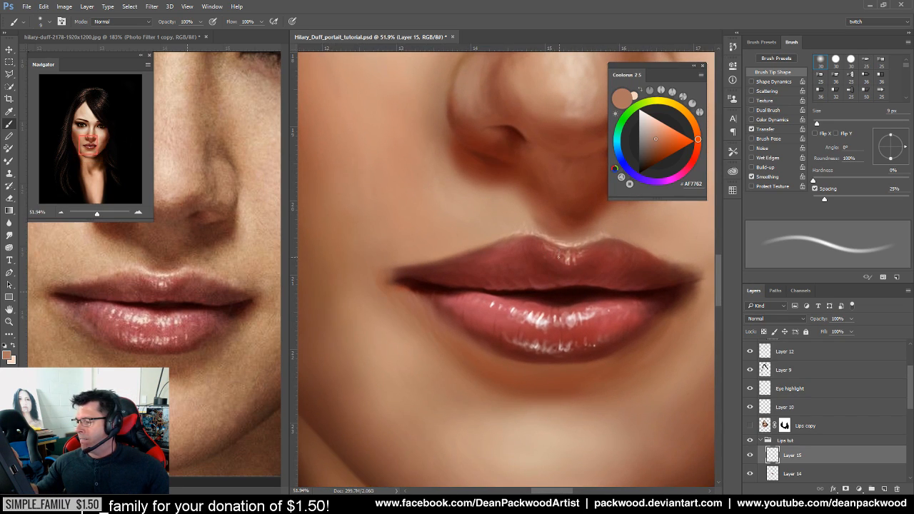
{"action": "scroll", "coordinate": [550, 260], "scroll_direction": "down", "scroll_amount": 2}
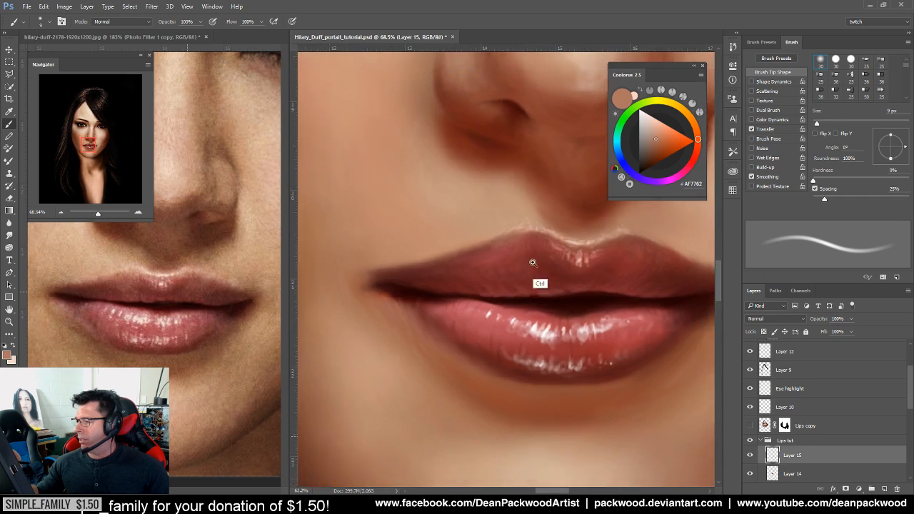
{"action": "left_click_drag", "start_coordinate": [542, 246], "coordinate": [478, 277]}
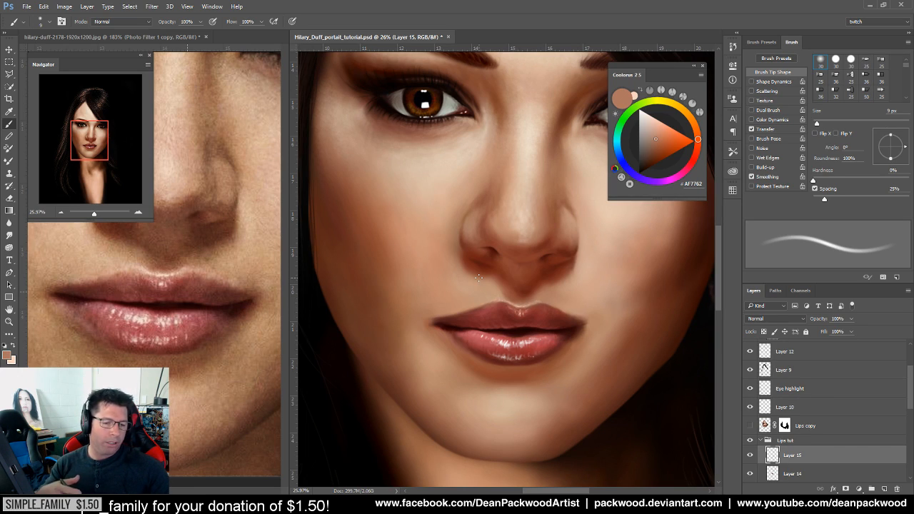
{"action": "left_click_drag", "start_coordinate": [471, 334], "coordinate": [517, 307]}
{"action": "left_click_drag", "start_coordinate": [412, 326], "coordinate": [451, 317]}
Paint the left mouth corner, alternating sampled dark lip reds with the adjacent skin tone
{"action": "left_click", "coordinate": [395, 290], "text": "alt"}
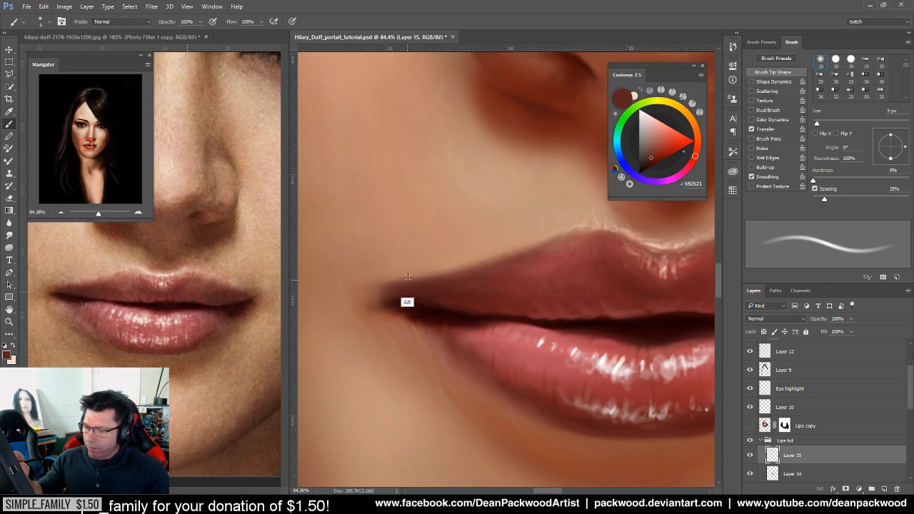
{"action": "left_click", "coordinate": [414, 267], "text": "alt"}
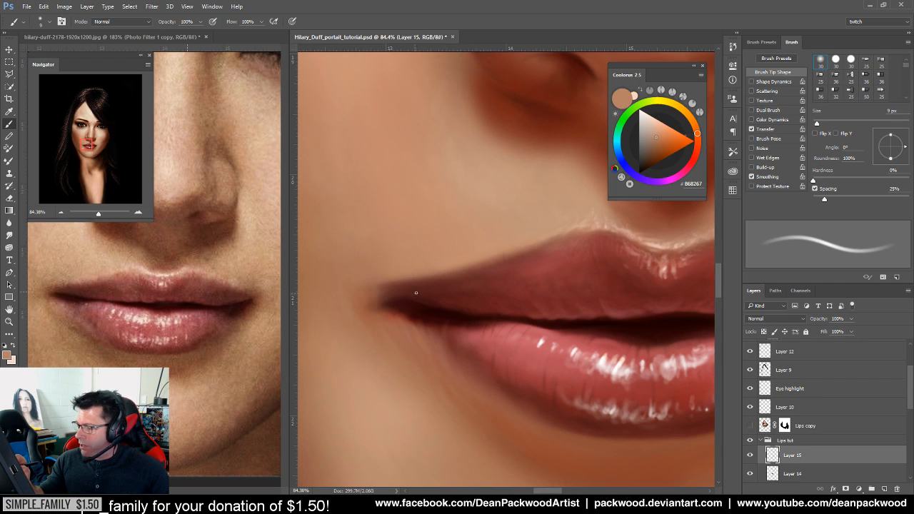
{"action": "left_click", "coordinate": [416, 294], "text": "alt"}
{"action": "left_click", "coordinate": [415, 315], "text": "alt"}
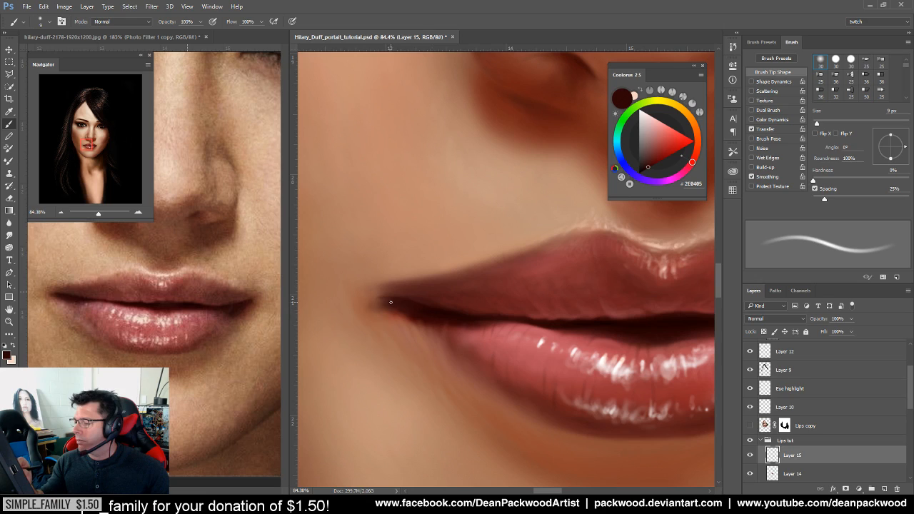
{"action": "left_click", "coordinate": [422, 270], "text": "alt"}
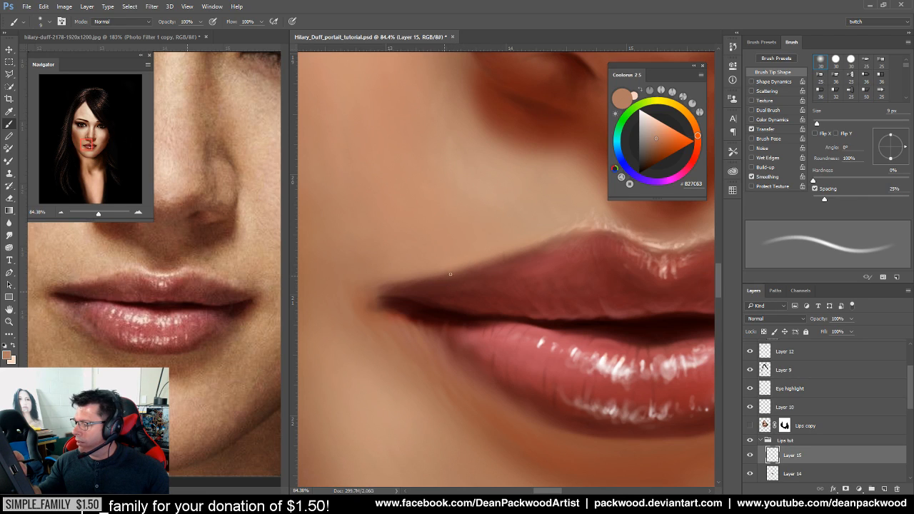
{"action": "left_click", "coordinate": [433, 313], "text": "alt"}
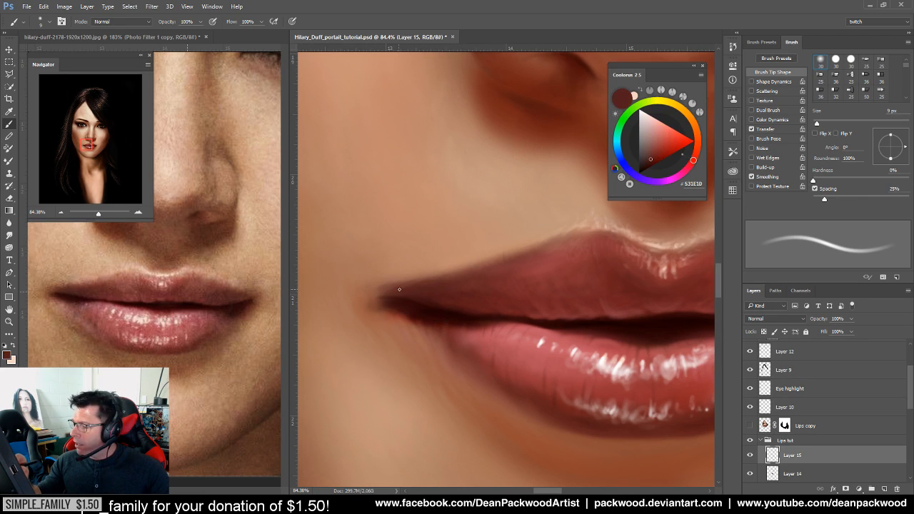
Deepen the line between the lips with near-black red #240102, then view the whole portrait
{"action": "scroll", "coordinate": [543, 323], "scroll_direction": "down", "scroll_amount": 4}
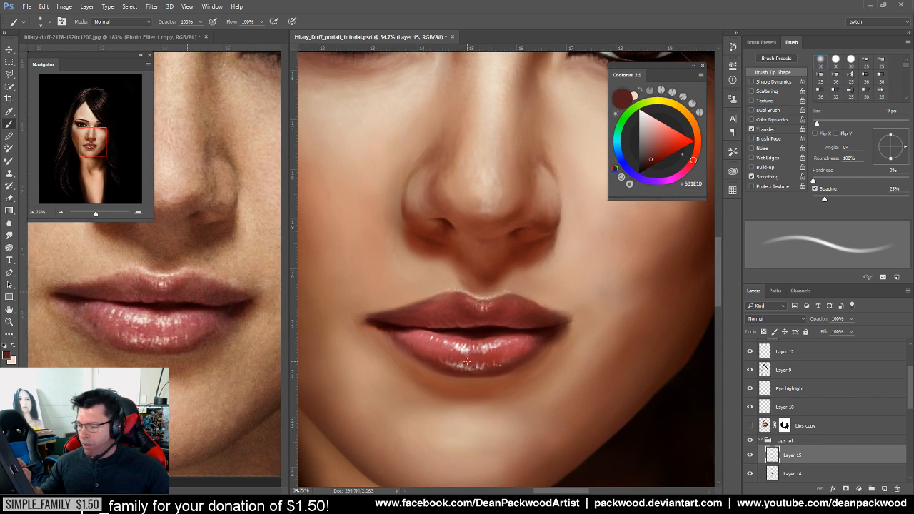
{"action": "scroll", "coordinate": [472, 362], "scroll_direction": "up", "scroll_amount": 2}
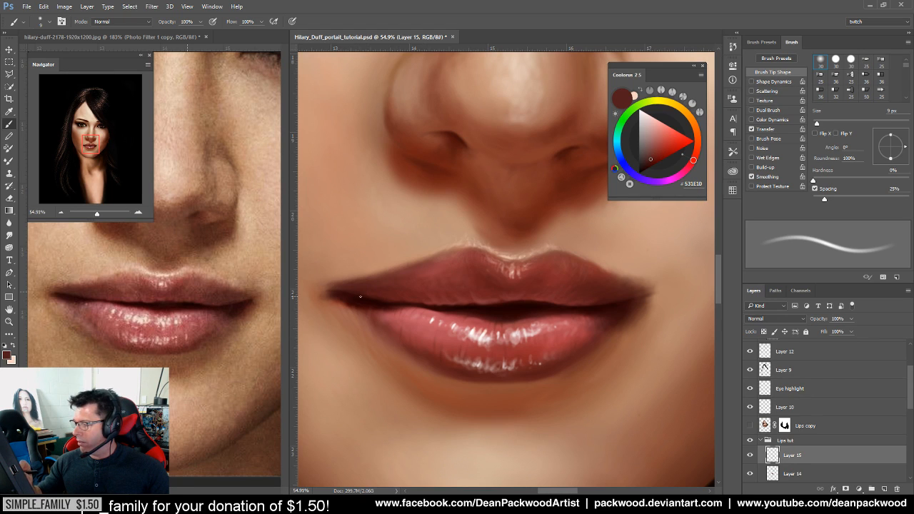
{"action": "scroll", "coordinate": [532, 309], "scroll_direction": "down", "scroll_amount": 3}
{"action": "left_click_drag", "start_coordinate": [516, 298], "coordinate": [512, 356]}
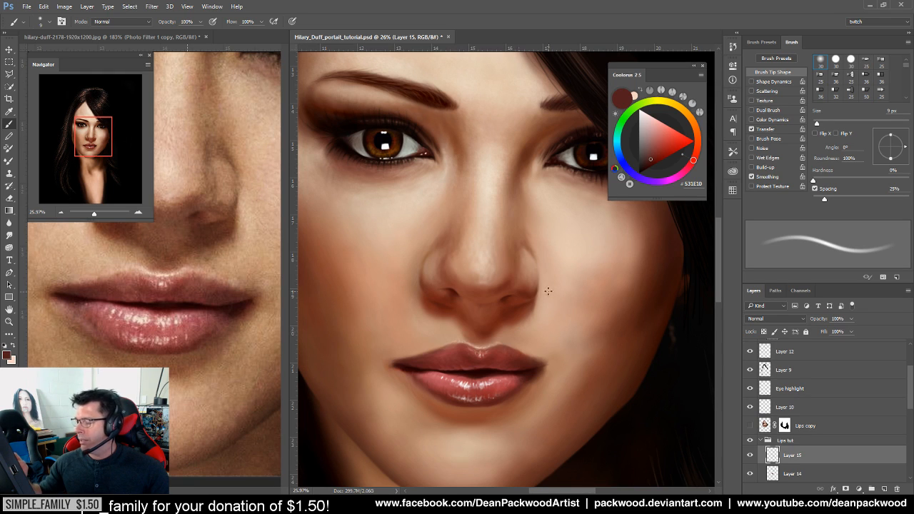
{"action": "left_click", "coordinate": [524, 371], "text": "ctrl"}
{"action": "left_click_drag", "start_coordinate": [524, 372], "coordinate": [568, 332]}
{"action": "left_click_drag", "start_coordinate": [477, 349], "coordinate": [492, 333]}
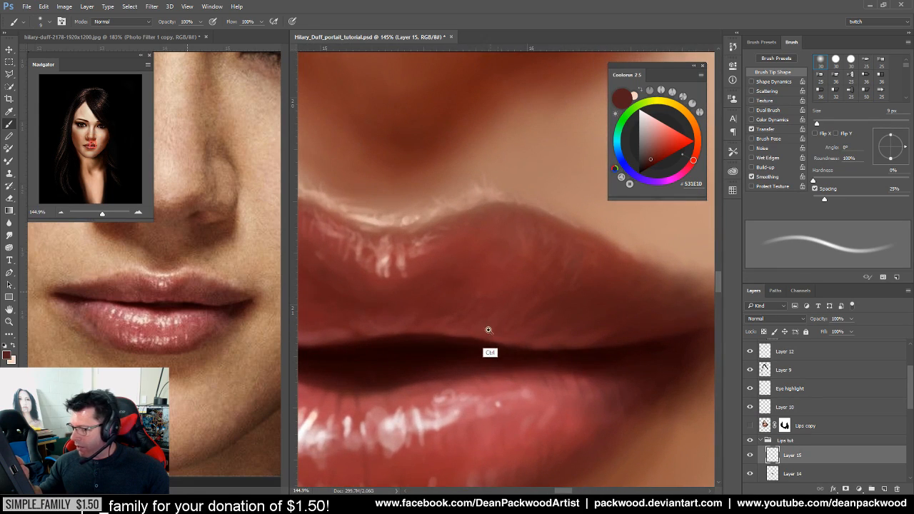
{"action": "left_click", "coordinate": [404, 337], "text": "alt"}
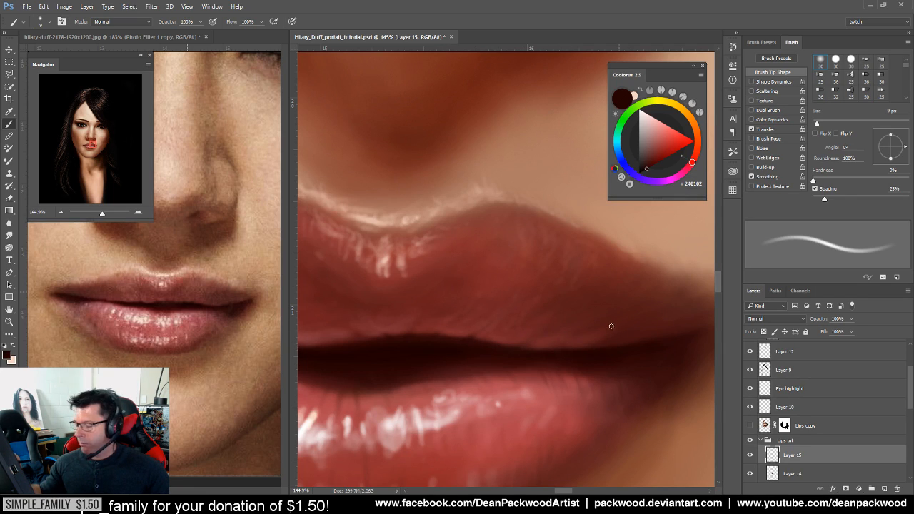
{"action": "left_click_drag", "start_coordinate": [647, 368], "coordinate": [545, 387]}
{"action": "left_click_drag", "start_coordinate": [619, 400], "coordinate": [459, 471]}
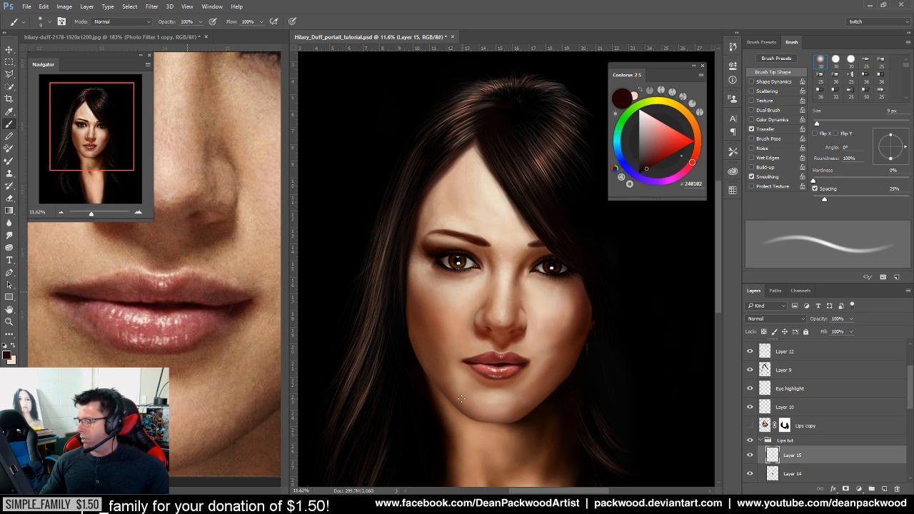
Zoom close onto the lower lip and sample its dark red for texture strokes
{"action": "mouse_move", "coordinate": [508, 400]}
{"action": "left_mouse_down"}
{"action": "mouse_move", "coordinate": [547, 384]}
{"action": "mouse_move", "coordinate": [576, 398]}
{"action": "mouse_move", "coordinate": [575, 367]}
{"action": "left_mouse_up"}
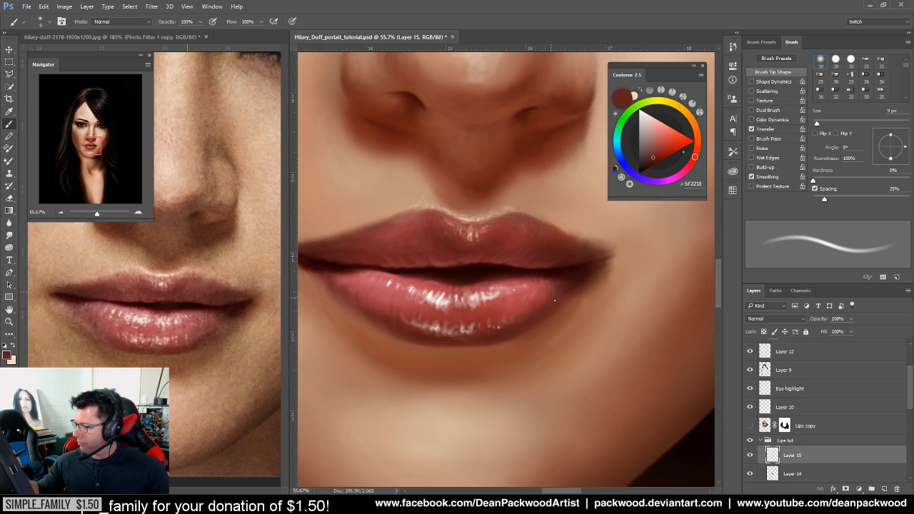
{"action": "left_click_drag", "start_coordinate": [538, 306], "coordinate": [515, 370]}
{"action": "left_click_drag", "start_coordinate": [459, 377], "coordinate": [481, 386]}
{"action": "left_click", "coordinate": [420, 305], "text": "alt"}
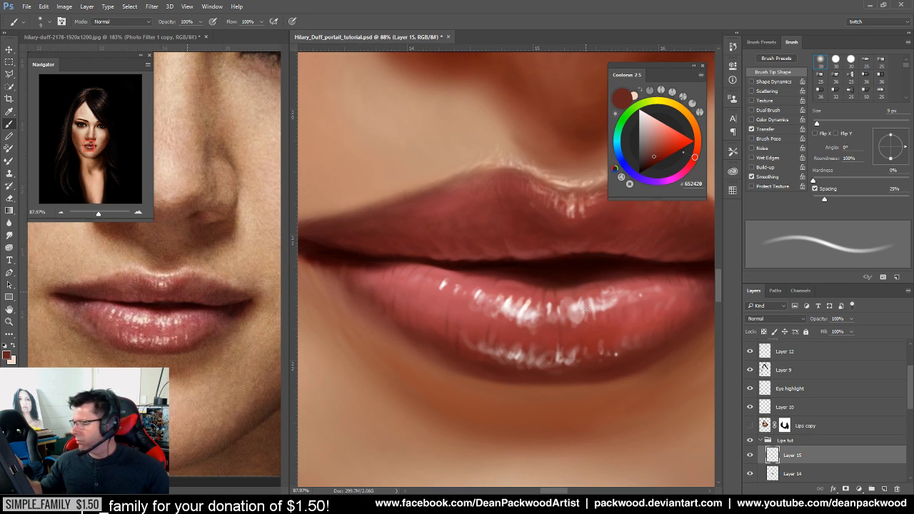
Sample pinks from the reference and lower lip, ending on pale F2DBD3 for glossy highlights
{"action": "key", "text": "alt"}
{"action": "left_click", "coordinate": [109, 305], "text": "alt"}
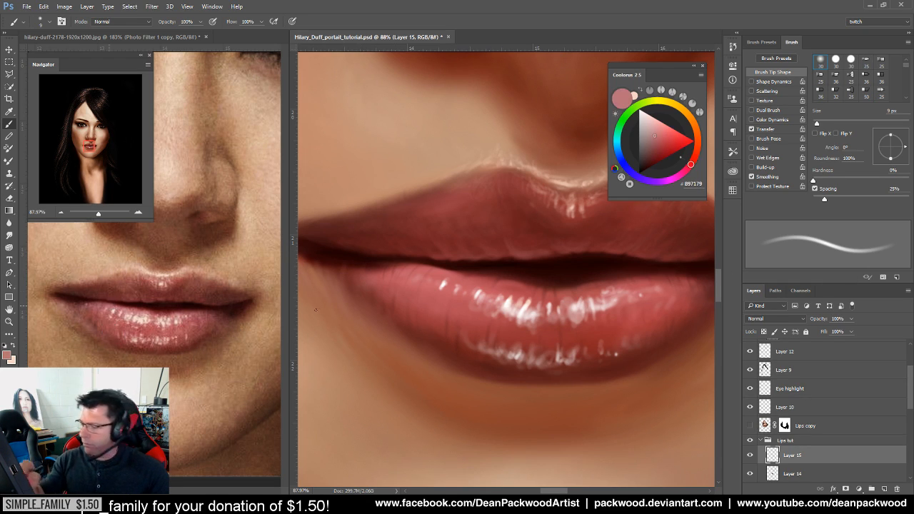
{"action": "left_click", "coordinate": [475, 297], "text": "alt"}
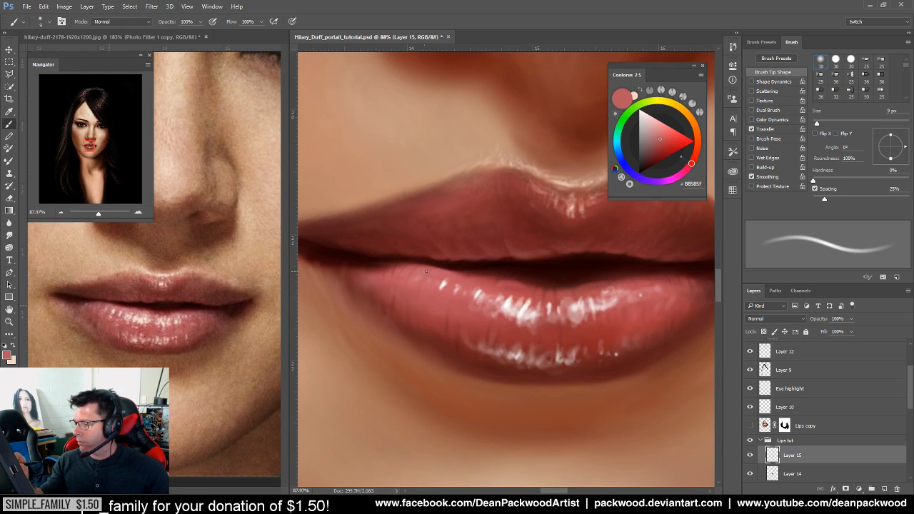
{"action": "key", "text": "alt"}
{"action": "left_click_drag", "start_coordinate": [524, 327], "coordinate": [536, 318]}
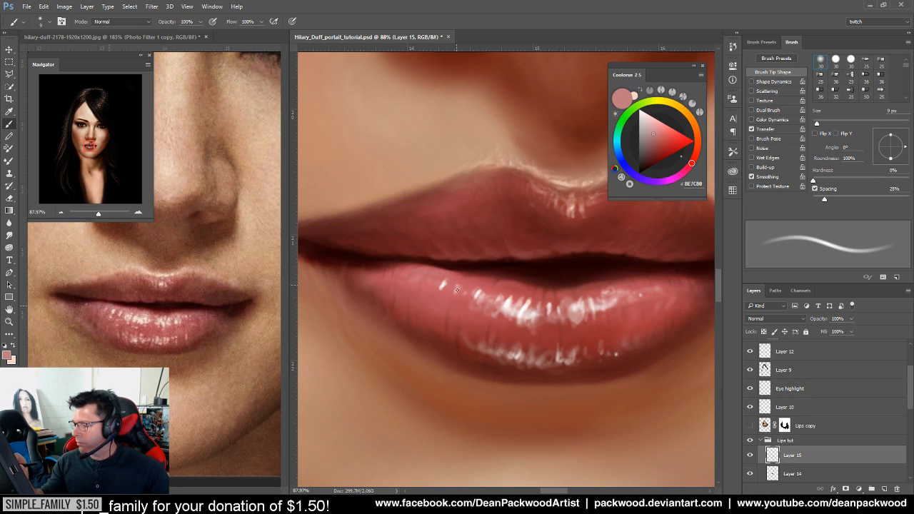
{"action": "left_click", "coordinate": [500, 304], "text": "alt"}
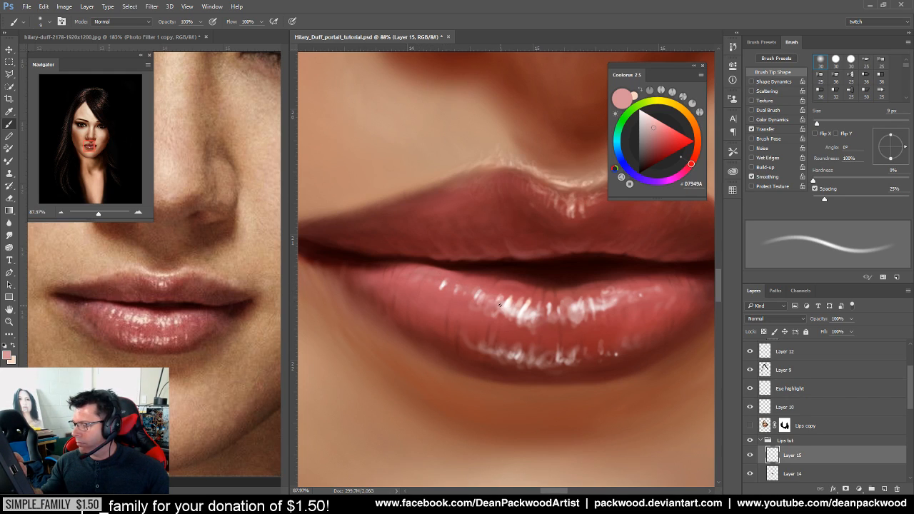
{"action": "left_click", "coordinate": [531, 309], "text": "alt"}
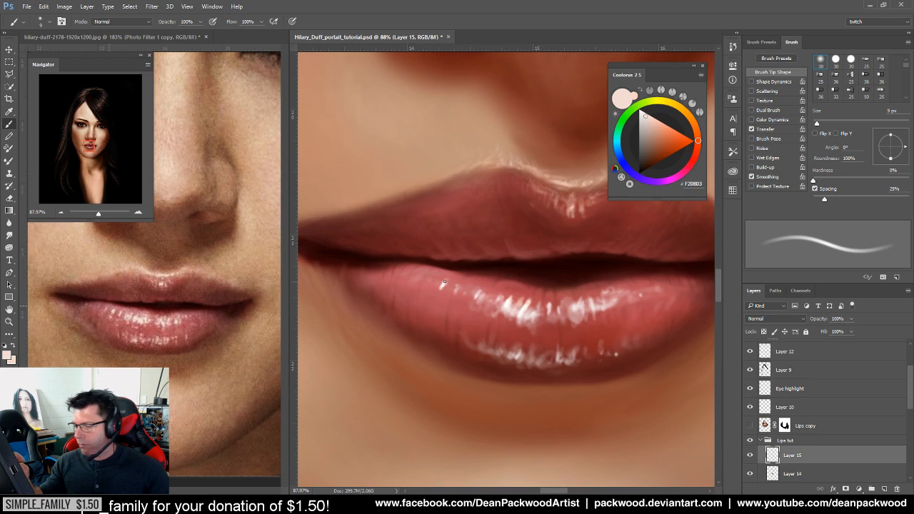
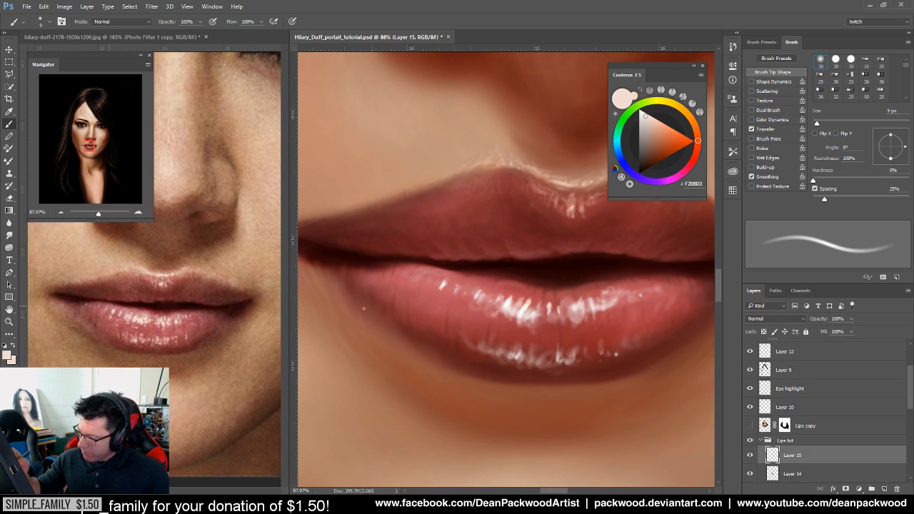
Zoom close on the painted lower lip and sample several deep reds from it and the lip line
{"action": "left_click", "coordinate": [434, 347], "text": "alt"}
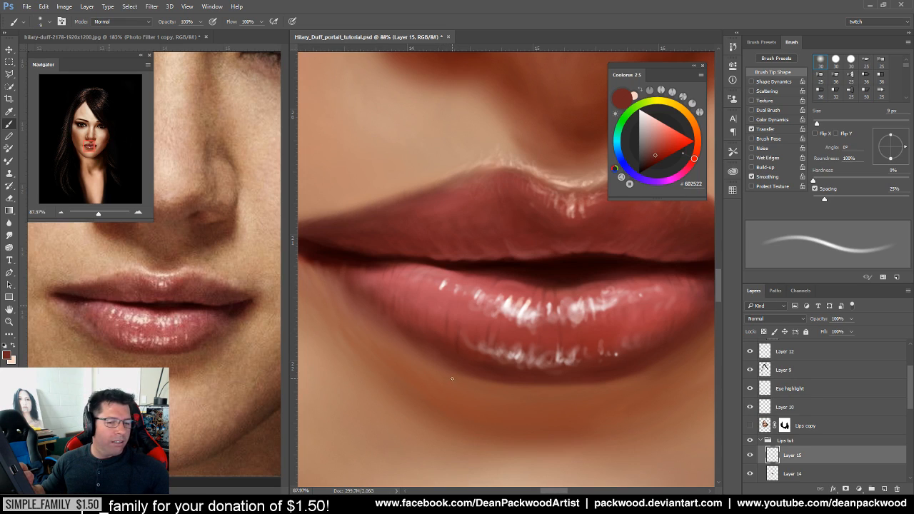
{"action": "left_click", "coordinate": [431, 337], "text": "alt"}
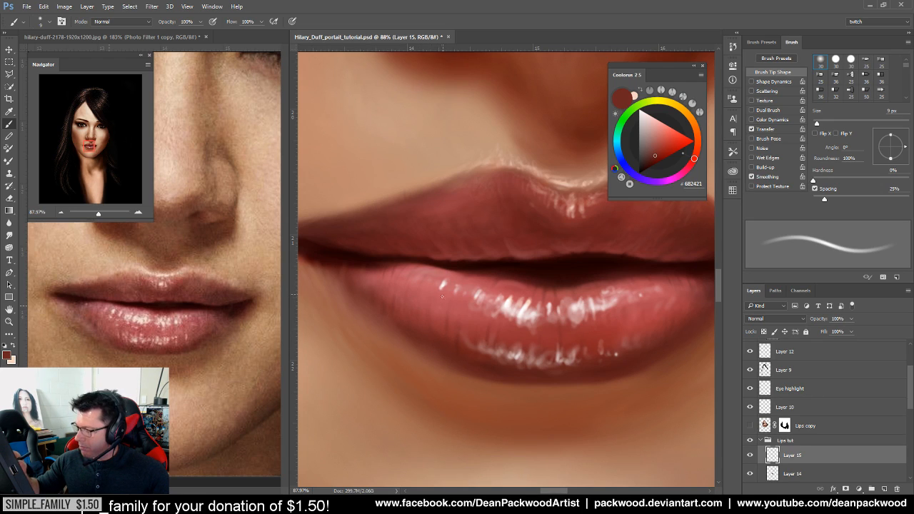
{"action": "left_click", "coordinate": [504, 373], "text": "alt"}
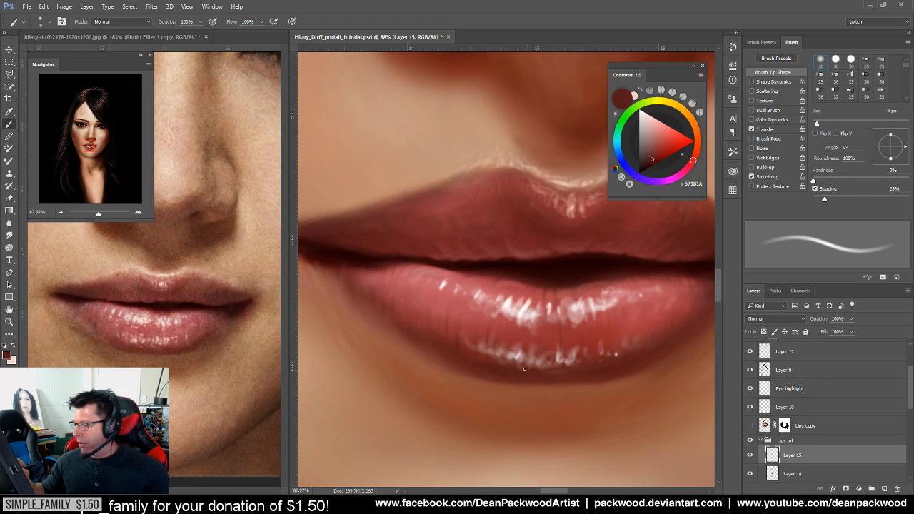
{"action": "left_click_drag", "start_coordinate": [570, 361], "coordinate": [561, 339]}
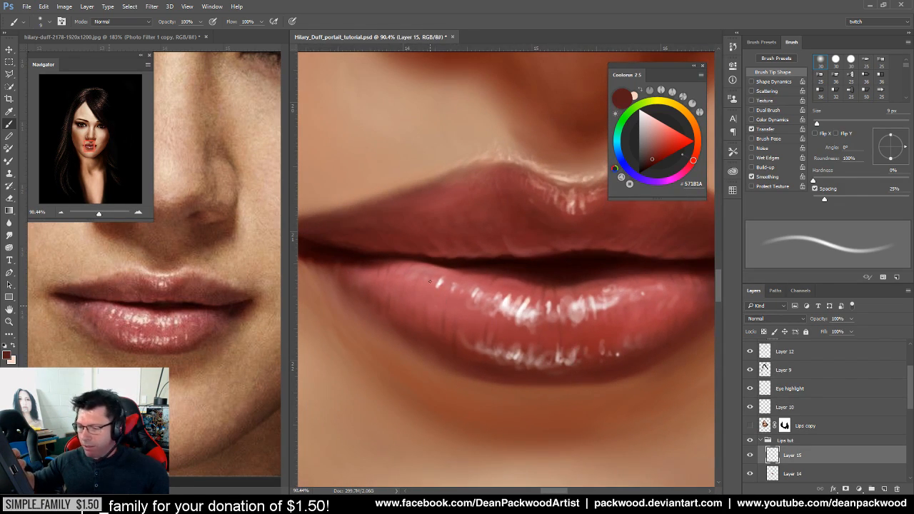
{"action": "left_click_drag", "start_coordinate": [485, 350], "coordinate": [473, 310]}
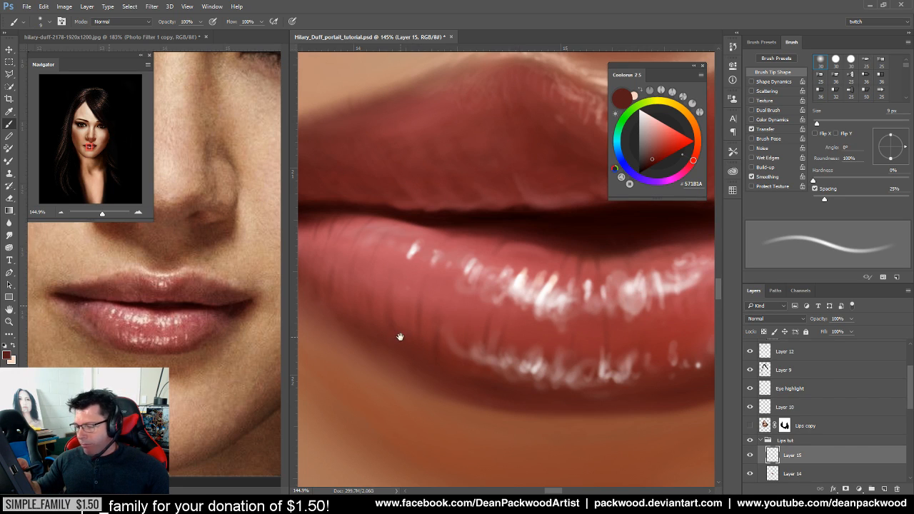
{"action": "left_click_drag", "start_coordinate": [398, 332], "coordinate": [473, 361]}
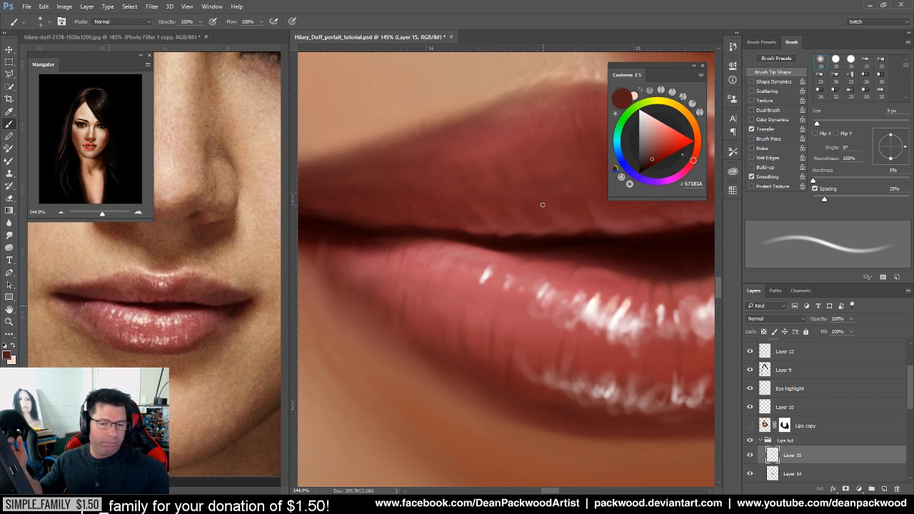
{"action": "left_click", "coordinate": [536, 275], "text": "alt"}
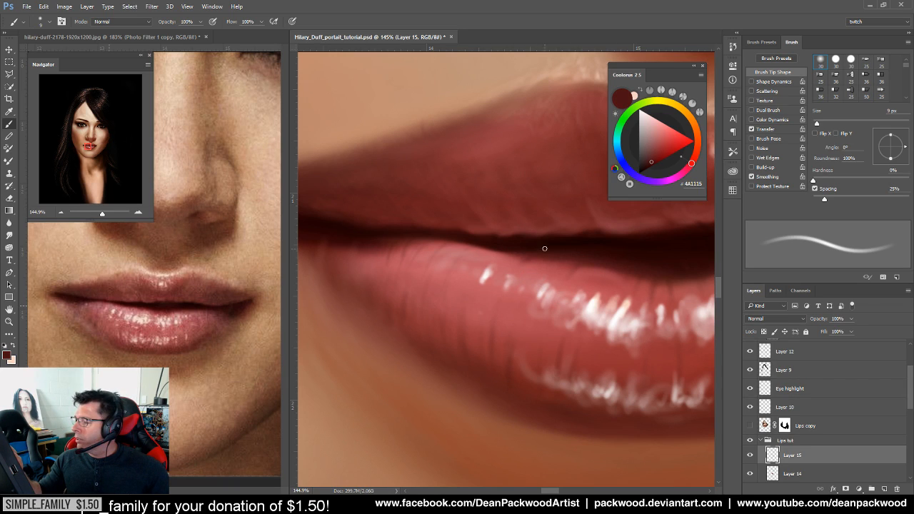
{"action": "left_click", "coordinate": [478, 242], "text": "alt"}
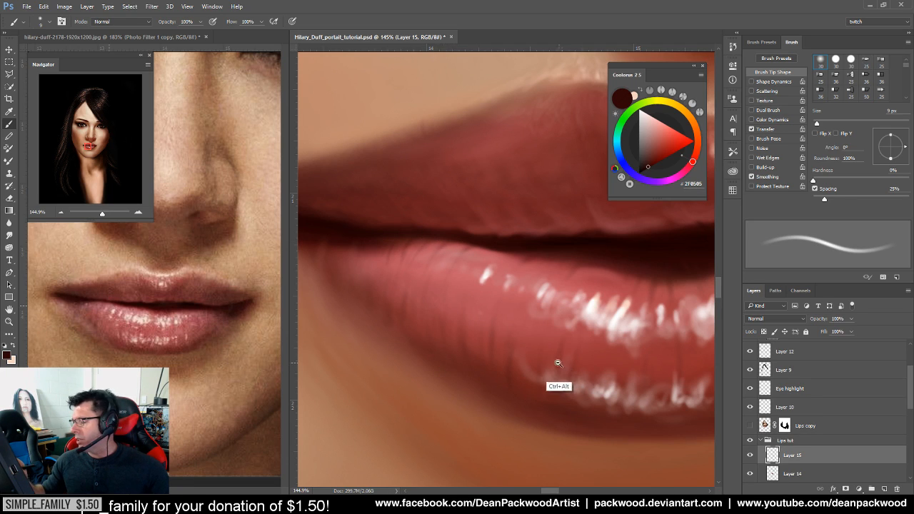
Magnify the reference photo's lips to about 754% and sample a lip red from them
{"action": "scroll", "coordinate": [555, 373], "scroll_direction": "down", "scroll_amount": 2}
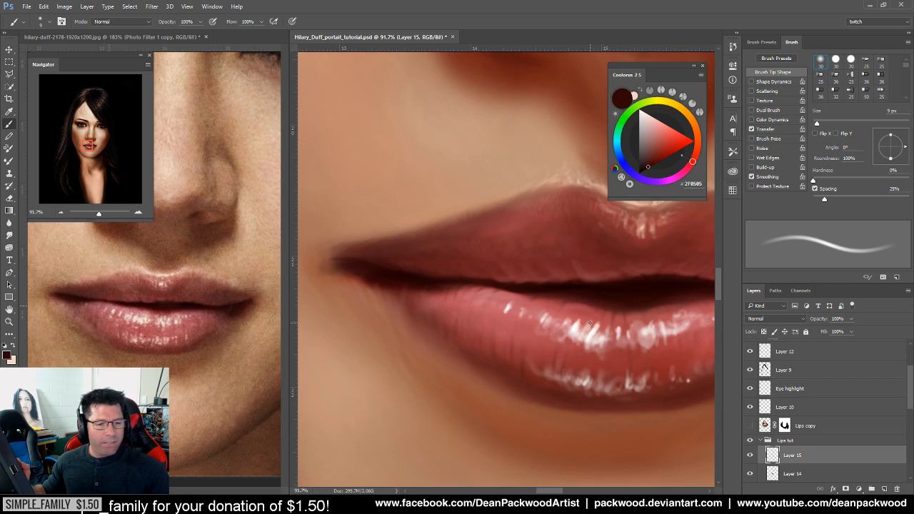
{"action": "left_click_drag", "start_coordinate": [589, 342], "coordinate": [528, 367]}
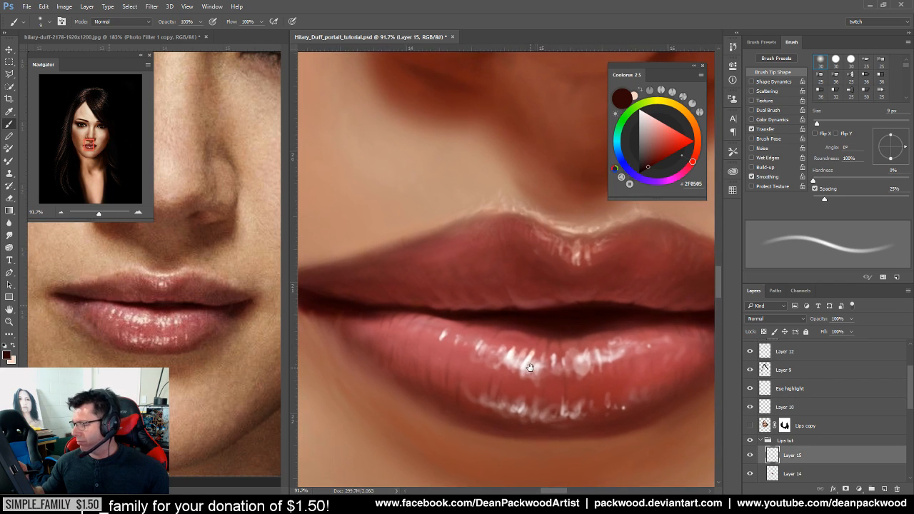
{"action": "left_click_drag", "start_coordinate": [439, 323], "coordinate": [458, 317]}
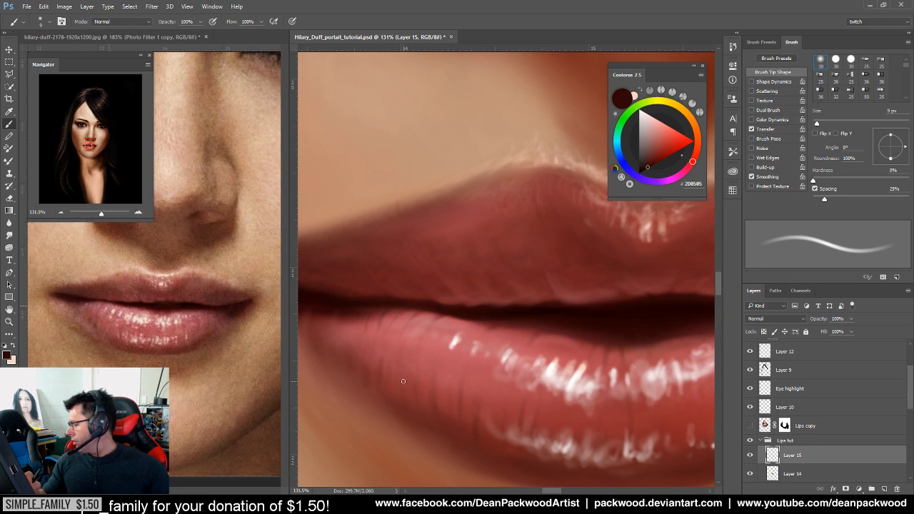
{"action": "left_click_drag", "start_coordinate": [573, 410], "coordinate": [515, 411]}
{"action": "left_click_drag", "start_coordinate": [604, 427], "coordinate": [582, 418]}
{"action": "left_click_drag", "start_coordinate": [504, 353], "coordinate": [529, 394]}
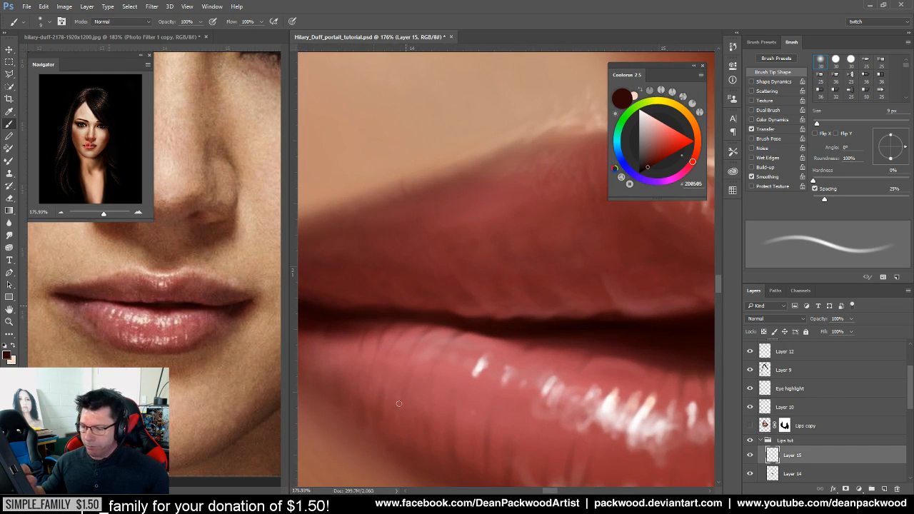
{"action": "left_click", "coordinate": [125, 306], "text": "alt"}
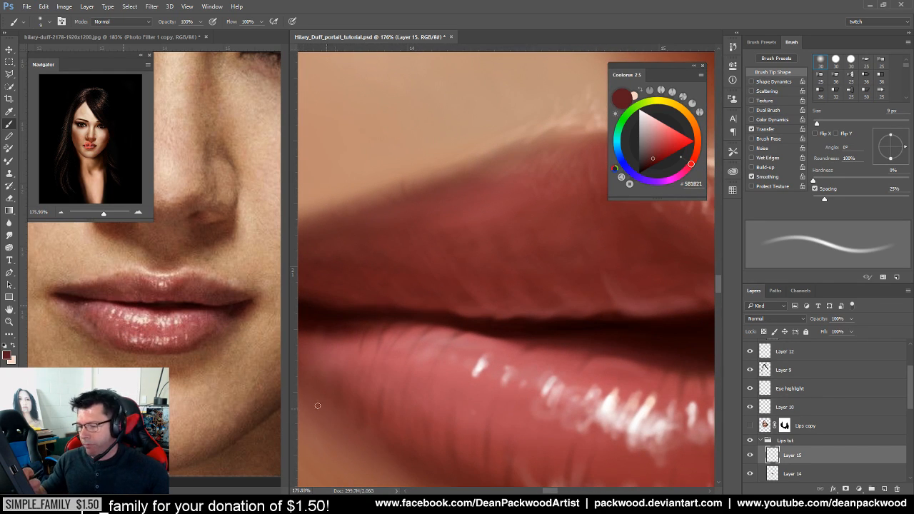
{"action": "left_click", "coordinate": [180, 325], "text": "ctrl"}
{"action": "left_click_drag", "start_coordinate": [141, 318], "coordinate": [236, 446]}
{"action": "mouse_move", "coordinate": [222, 409]}
{"action": "left_mouse_down"}
{"action": "mouse_move", "coordinate": [191, 413]}
{"action": "mouse_move", "coordinate": [225, 400]}
{"action": "left_mouse_up"}
{"action": "left_click", "coordinate": [177, 331], "text": "alt"}
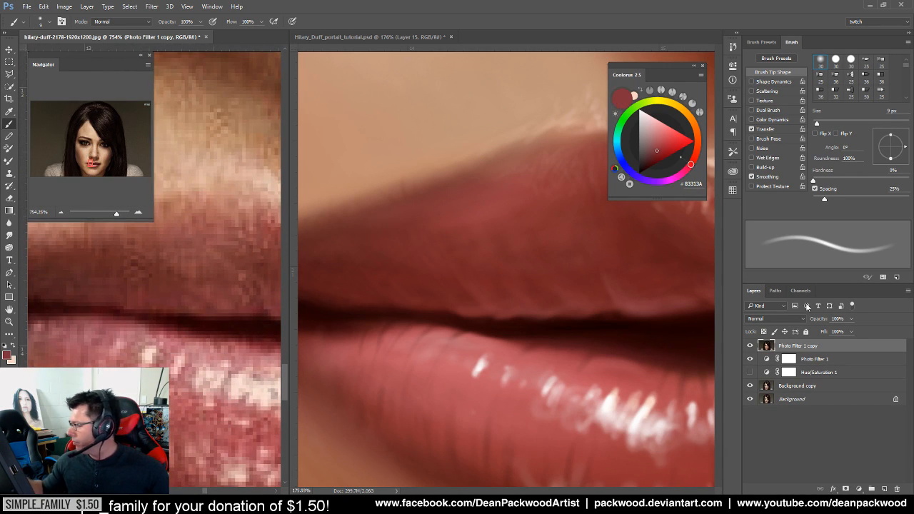
Back in the portrait, select Layer 14 and toggle Layer 15 to compare the highlights
{"action": "key", "text": "ctrl+Tab"}
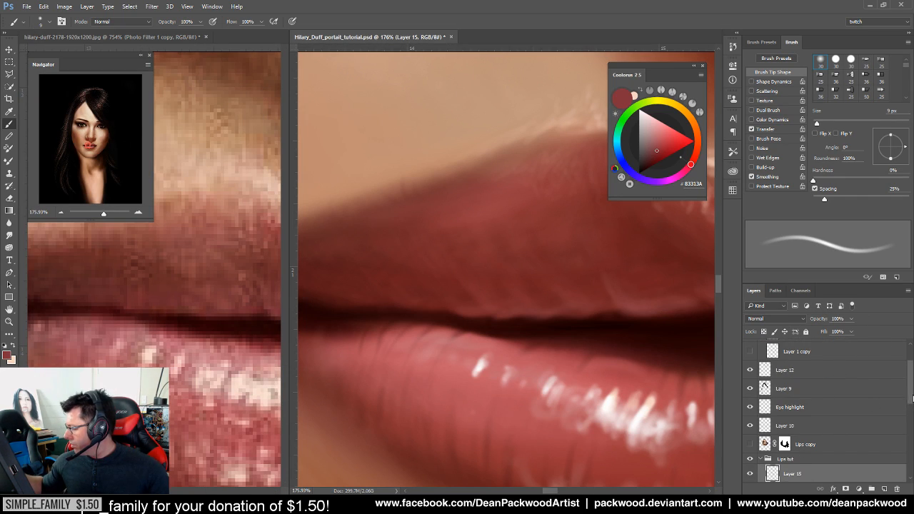
{"action": "scroll", "coordinate": [871, 371], "scroll_direction": "down", "scroll_amount": 3}
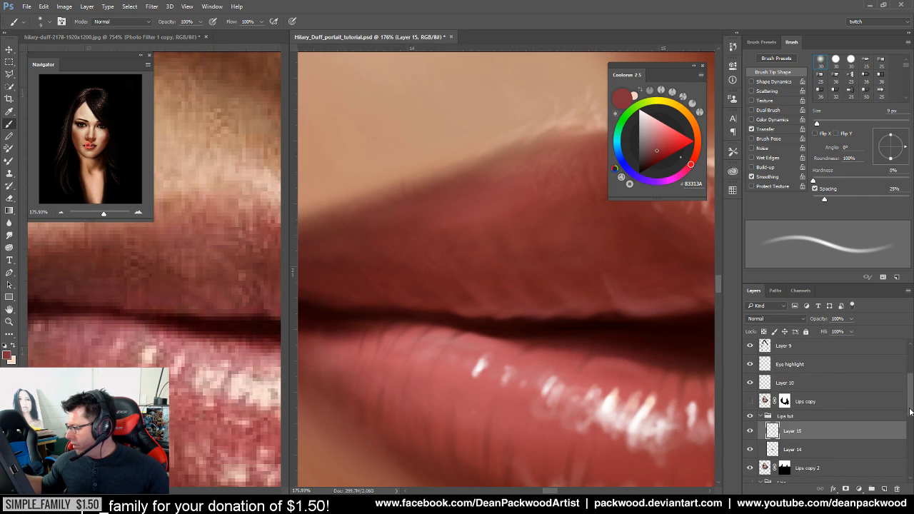
{"action": "left_click", "coordinate": [794, 437]}
{"action": "left_click", "coordinate": [750, 418]}
{"action": "left_click", "coordinate": [749, 418]}
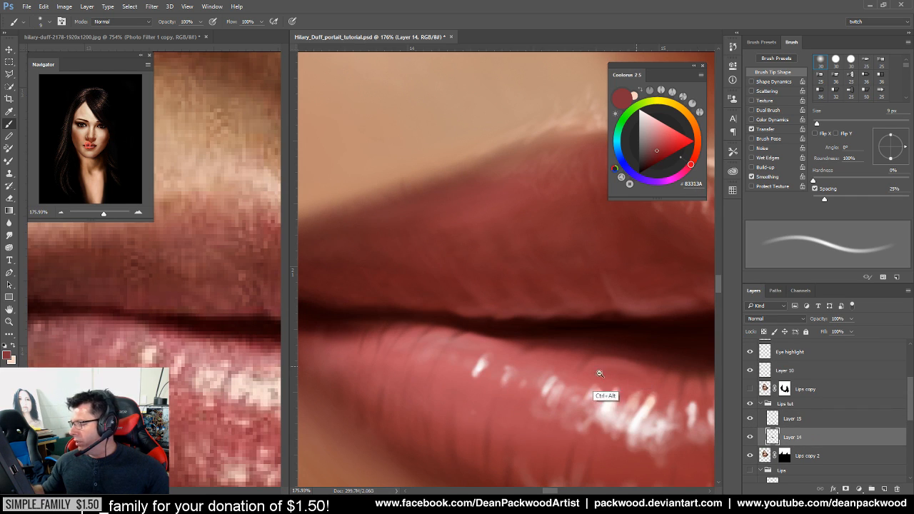
{"action": "scroll", "coordinate": [612, 388], "scroll_direction": "down", "scroll_amount": 5}
{"action": "left_click_drag", "start_coordinate": [484, 361], "coordinate": [537, 351]}
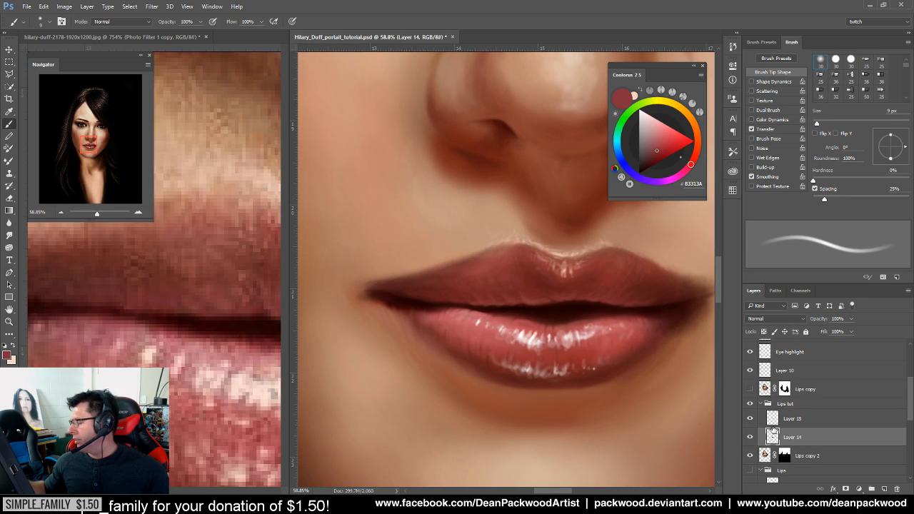
Compare Layers 14 and 15 on and off, then add new Layer 16 above Layer 15
{"action": "left_click", "coordinate": [750, 437]}
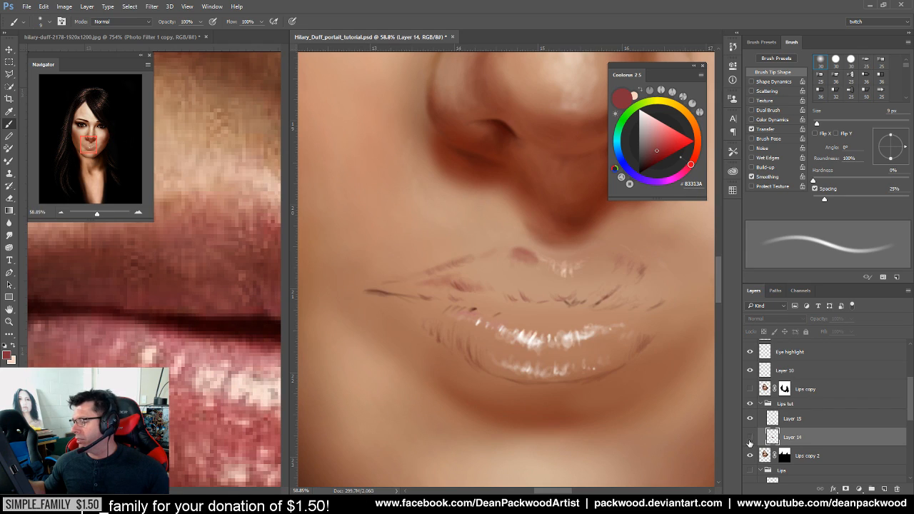
{"action": "left_click", "coordinate": [749, 419]}
{"action": "left_click", "coordinate": [749, 437]}
{"action": "left_click", "coordinate": [749, 418]}
{"action": "left_click", "coordinate": [750, 418]}
{"action": "left_click", "coordinate": [750, 418]}
{"action": "left_click", "coordinate": [750, 437]}
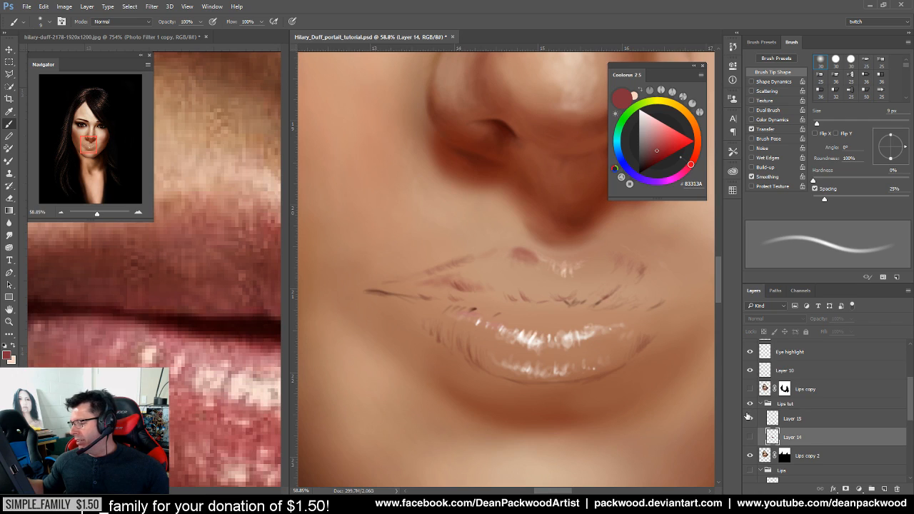
{"action": "left_click", "coordinate": [749, 437]}
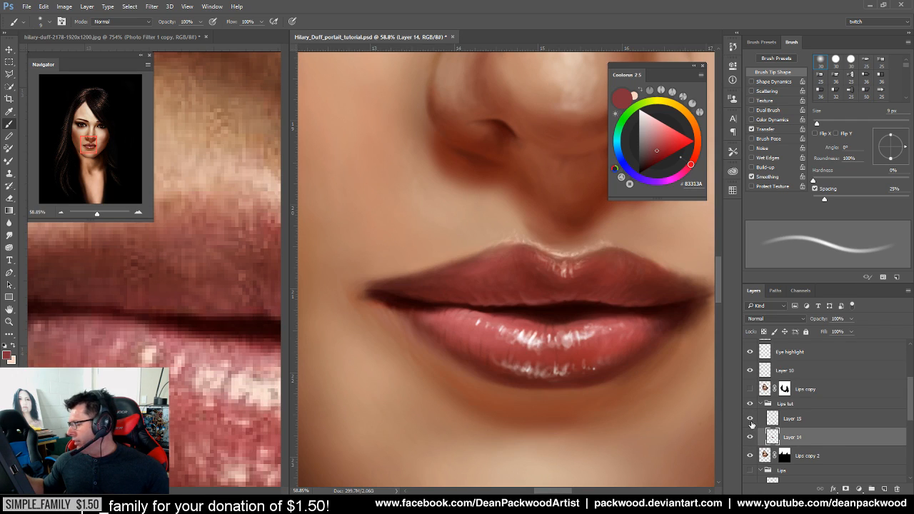
{"action": "left_click", "coordinate": [816, 419]}
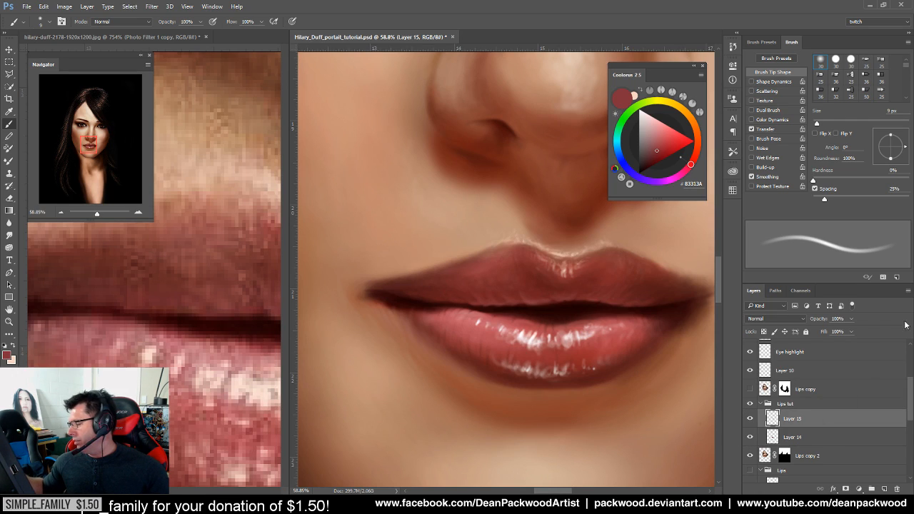
{"action": "left_click", "coordinate": [883, 489]}
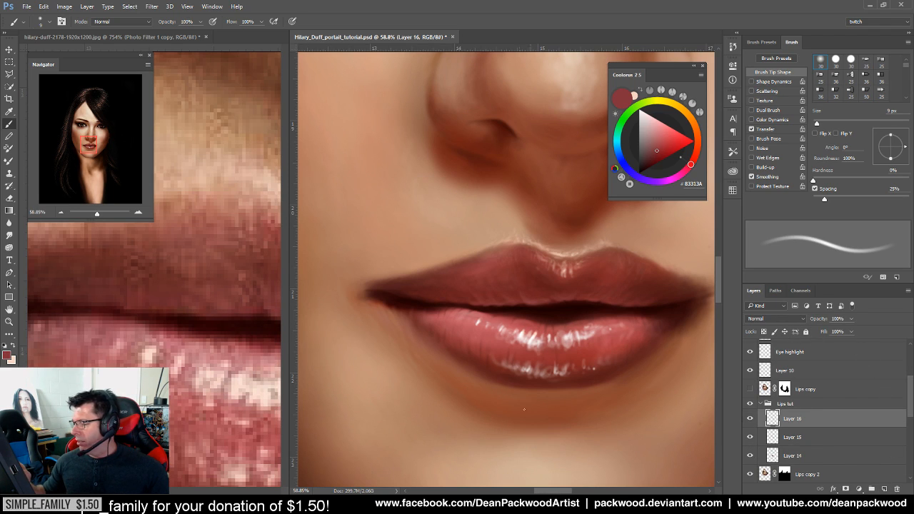
Set the brush to 29 px and sample progressively deeper reds and shadow from the lower lip
{"action": "left_click_drag", "start_coordinate": [592, 342], "coordinate": [612, 337]}
{"action": "left_click_drag", "start_coordinate": [454, 352], "coordinate": [545, 401]}
{"action": "left_click", "coordinate": [528, 348], "text": "alt"}
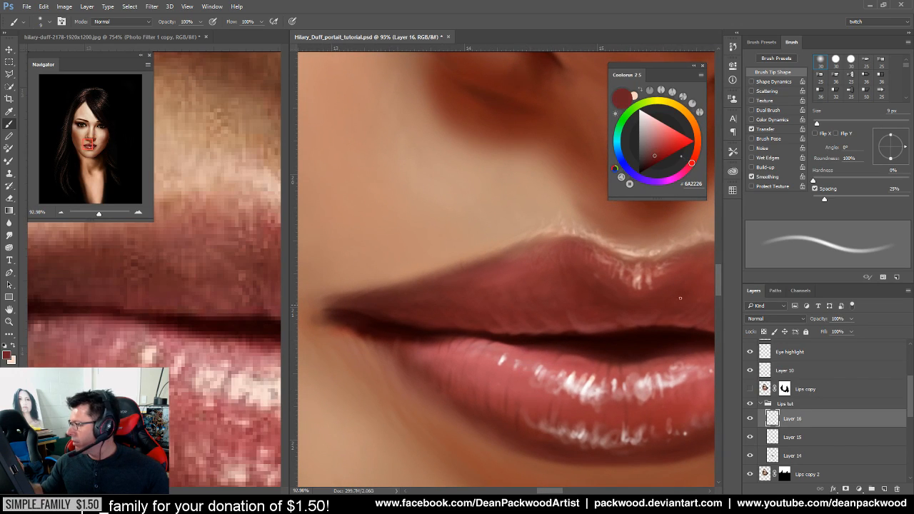
{"action": "left_click_drag", "start_coordinate": [816, 123], "coordinate": [827, 124]}
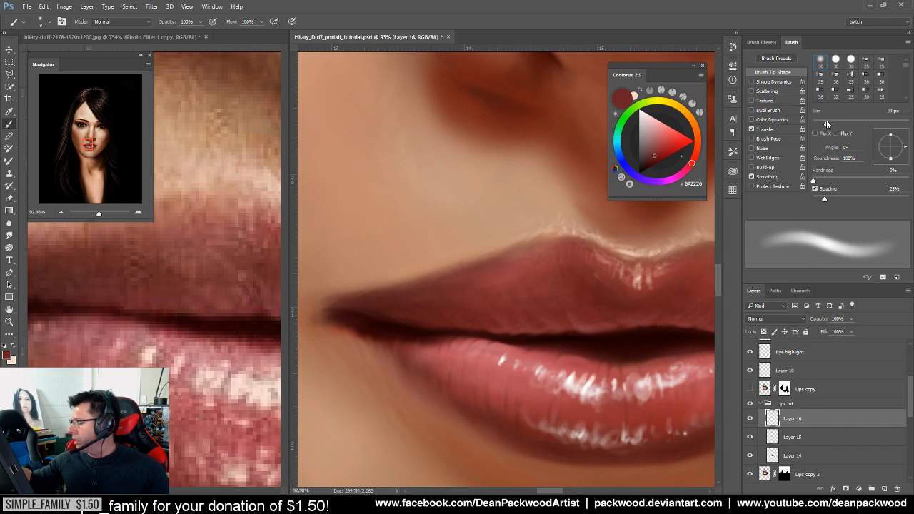
{"action": "left_click", "coordinate": [528, 348], "text": "alt"}
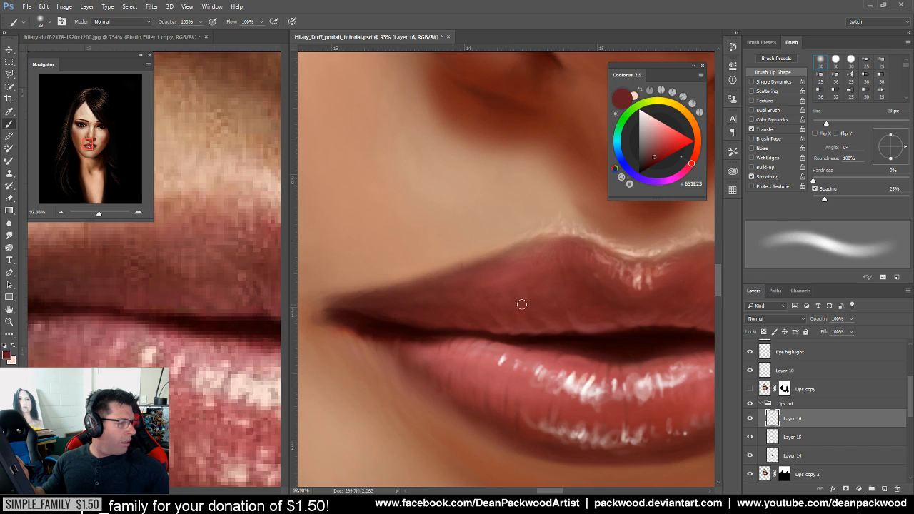
{"action": "left_click", "coordinate": [546, 348], "text": "alt"}
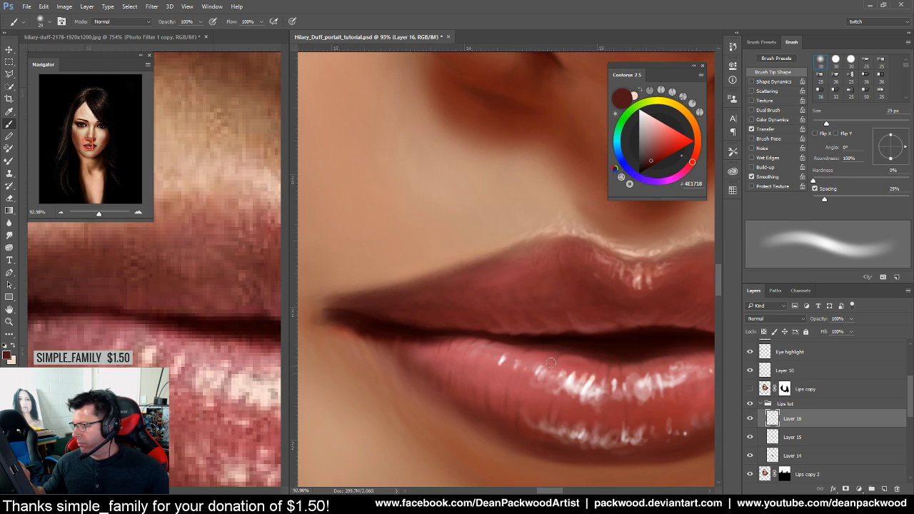
{"action": "left_click", "coordinate": [603, 355], "text": "alt"}
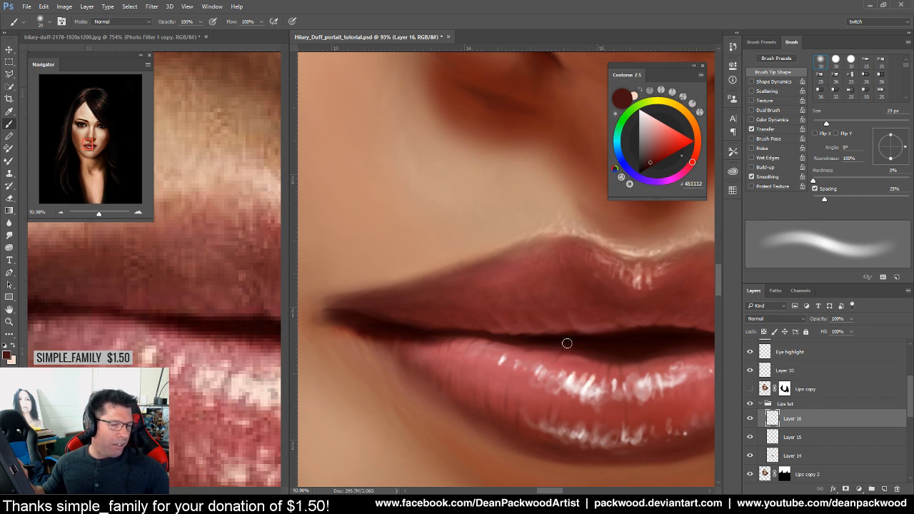
{"action": "left_click", "coordinate": [592, 359], "text": "alt"}
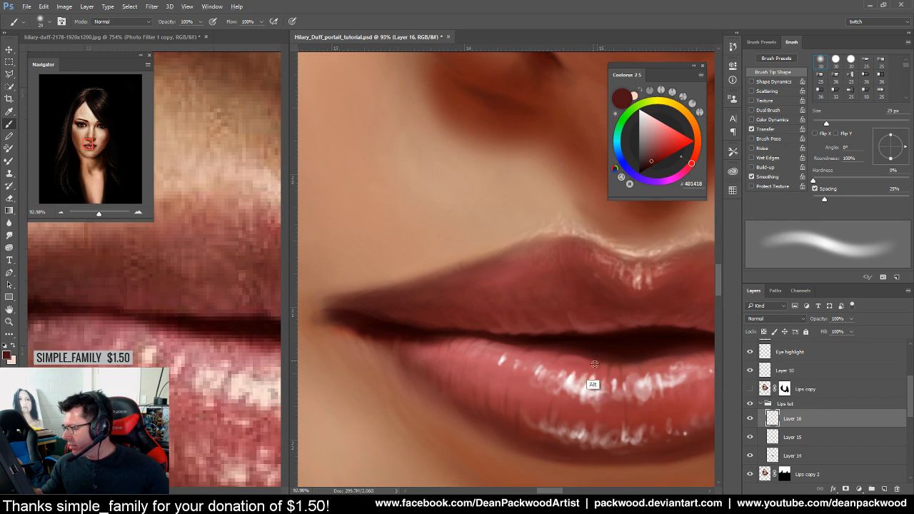
Reposition over the lips, then bring up the reference photo zoomed out to frame its lips
{"action": "left_click_drag", "start_coordinate": [592, 381], "coordinate": [509, 396]}
{"action": "left_click_drag", "start_coordinate": [649, 406], "coordinate": [616, 374]}
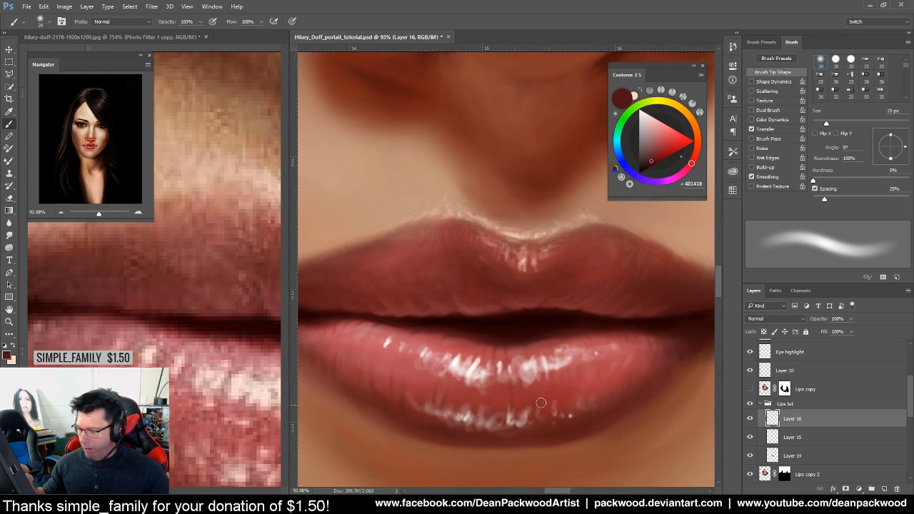
{"action": "left_click", "coordinate": [232, 390]}
{"action": "left_click_drag", "start_coordinate": [232, 390], "coordinate": [171, 409]}
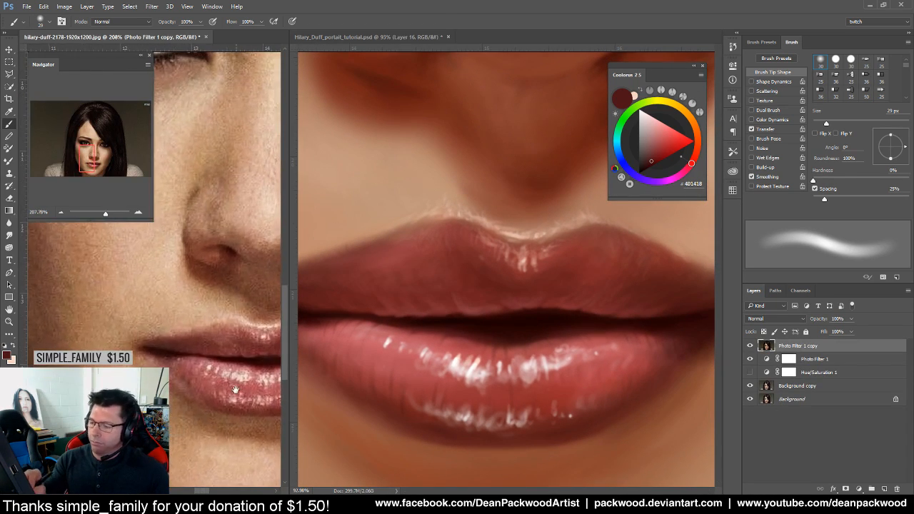
Frame the lips in both the reference photo and the painting
{"action": "left_click_drag", "start_coordinate": [247, 376], "coordinate": [143, 323]}
{"action": "mouse_move", "coordinate": [172, 354]}
{"action": "left_mouse_down"}
{"action": "mouse_move", "coordinate": [164, 361]}
{"action": "mouse_move", "coordinate": [179, 367]}
{"action": "left_mouse_up"}
{"action": "left_click", "coordinate": [576, 420]}
{"action": "left_click_drag", "start_coordinate": [640, 402], "coordinate": [570, 416]}
{"action": "mouse_move", "coordinate": [638, 426]}
{"action": "left_mouse_down"}
{"action": "mouse_move", "coordinate": [564, 393]}
{"action": "mouse_move", "coordinate": [556, 377]}
{"action": "left_mouse_up"}
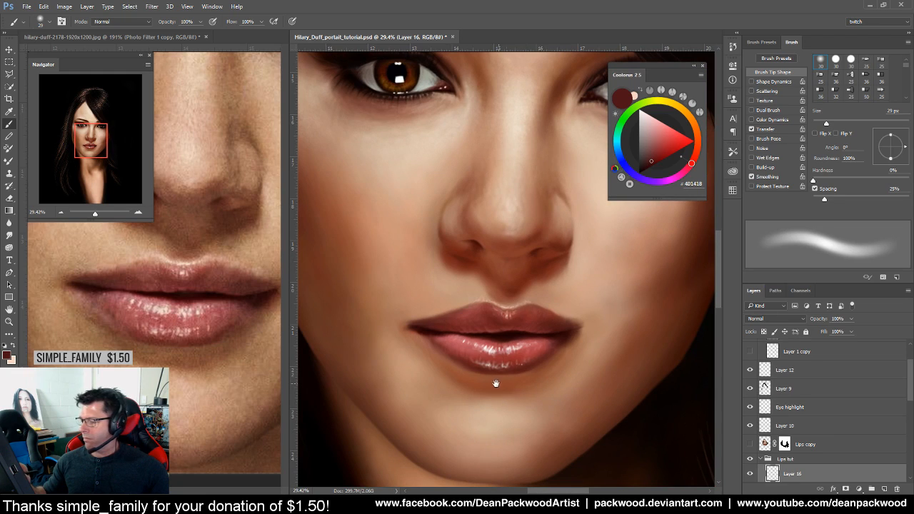
{"action": "left_click_drag", "start_coordinate": [454, 359], "coordinate": [499, 373]}
Sample lip pinks, swap to the pale cream highlight colour, and set a 6 px brush
{"action": "left_click", "coordinate": [816, 125]}
{"action": "left_click", "coordinate": [570, 324], "text": "alt"}
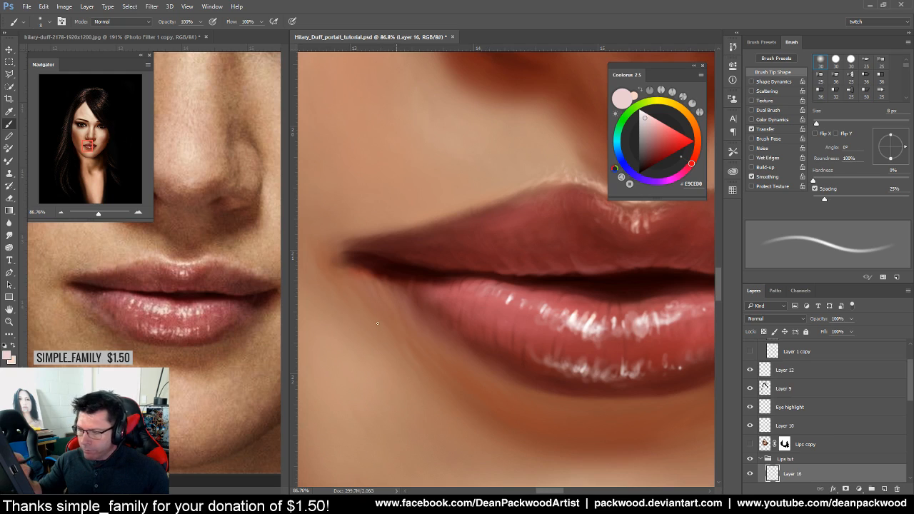
{"action": "left_click", "coordinate": [146, 323], "text": "alt"}
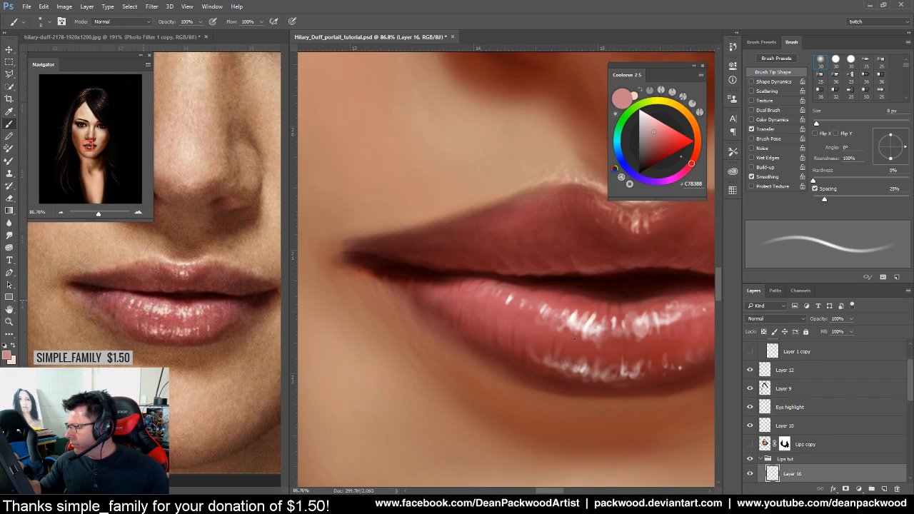
{"action": "left_click", "coordinate": [13, 346]}
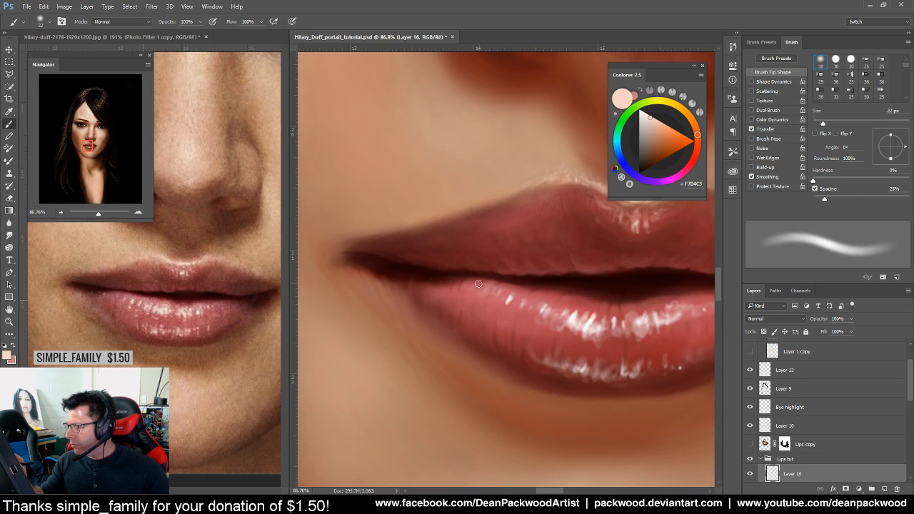
{"action": "left_click_drag", "start_coordinate": [822, 124], "coordinate": [818, 125]}
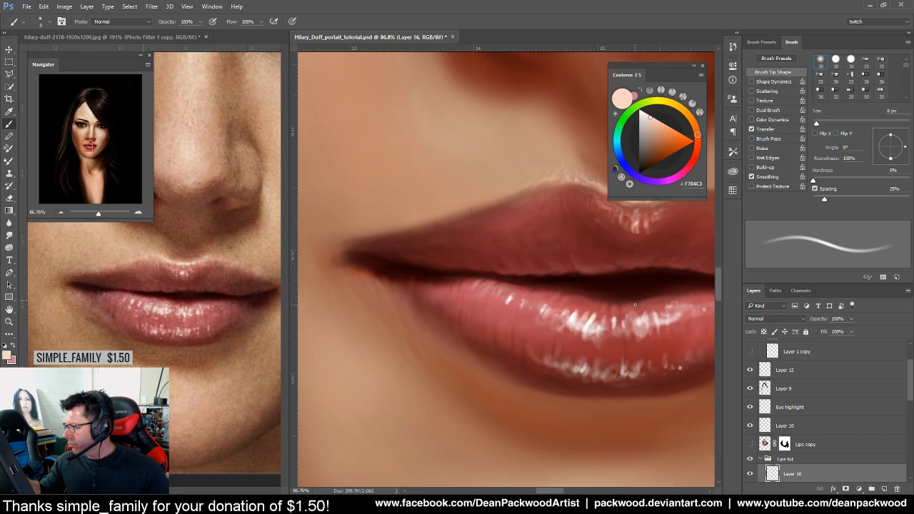
{"action": "mouse_move", "coordinate": [634, 358]}
{"action": "left_mouse_down"}
{"action": "mouse_move", "coordinate": [500, 379]}
{"action": "mouse_move", "coordinate": [517, 361]}
{"action": "mouse_move", "coordinate": [550, 363]}
{"action": "left_mouse_up"}
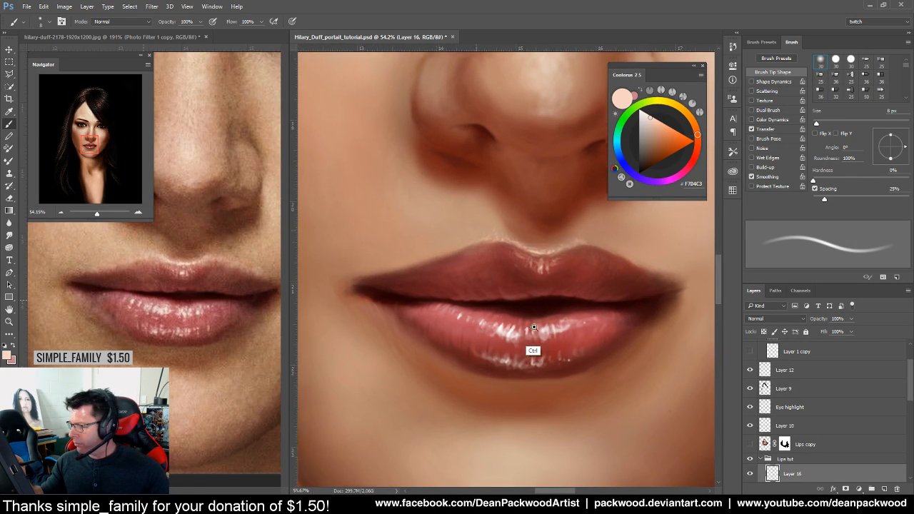
{"action": "scroll", "coordinate": [500, 319], "scroll_direction": "up", "scroll_amount": 2}
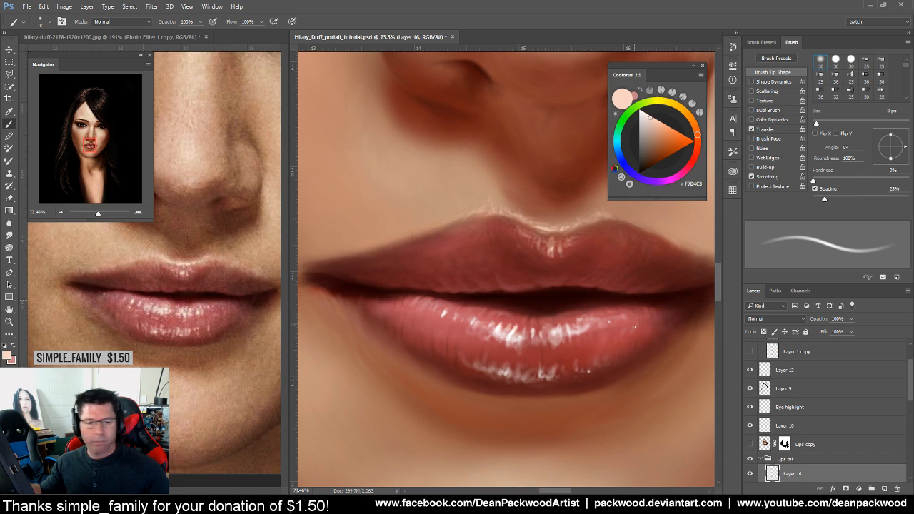
{"action": "scroll", "coordinate": [608, 386], "scroll_direction": "down", "scroll_amount": 6}
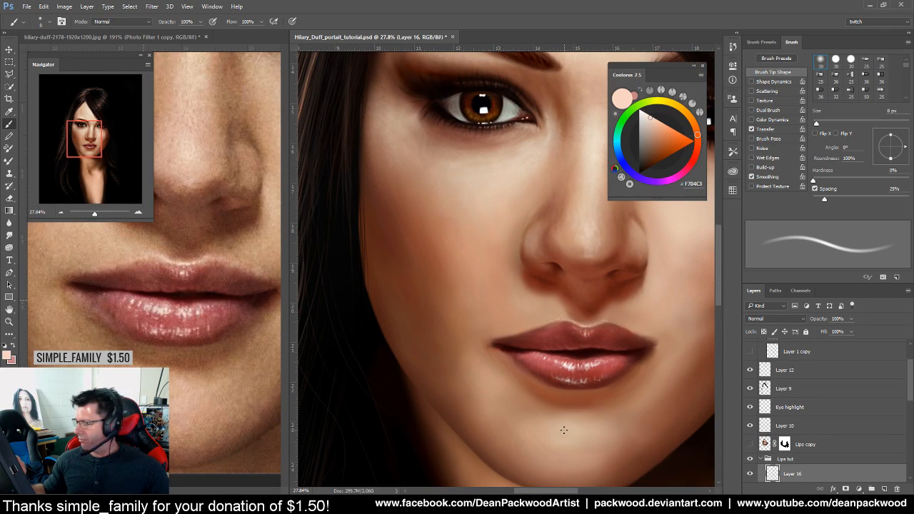
{"action": "scroll", "coordinate": [642, 361], "scroll_direction": "up", "scroll_amount": 3}
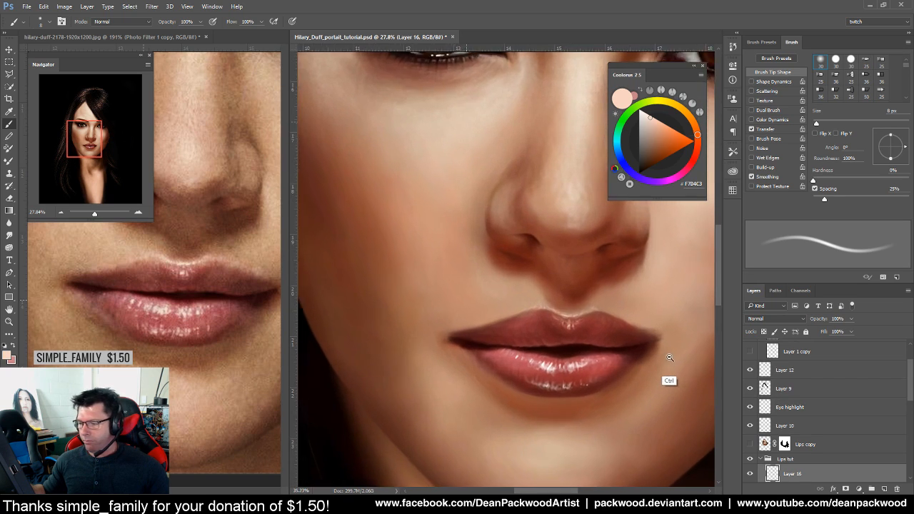
{"action": "scroll", "coordinate": [643, 367], "scroll_direction": "up", "scroll_amount": 2}
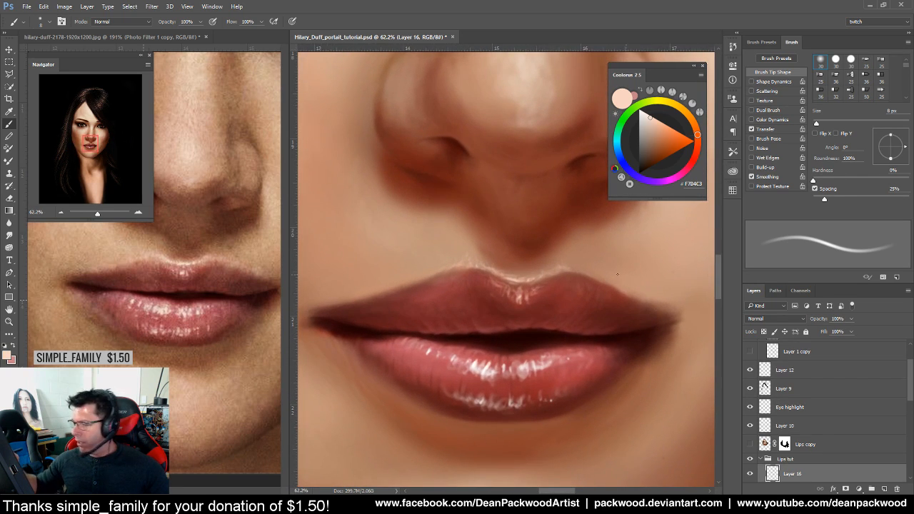
Sample the muted skin tone #AE7C66 above the upper lip, then bring up Image > Image Size
{"action": "scroll", "coordinate": [633, 316], "scroll_direction": "up", "scroll_amount": 2}
{"action": "left_click", "coordinate": [580, 263], "text": "alt"}
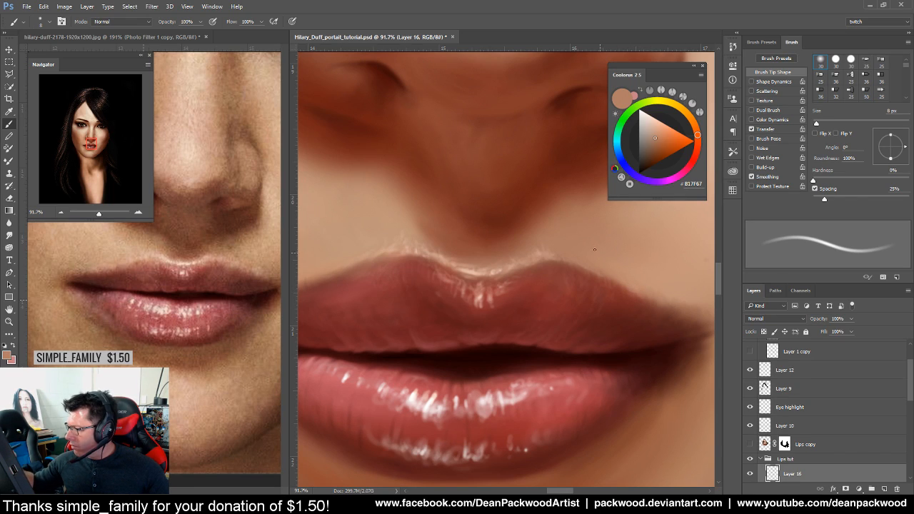
{"action": "left_click", "coordinate": [572, 272], "text": "alt"}
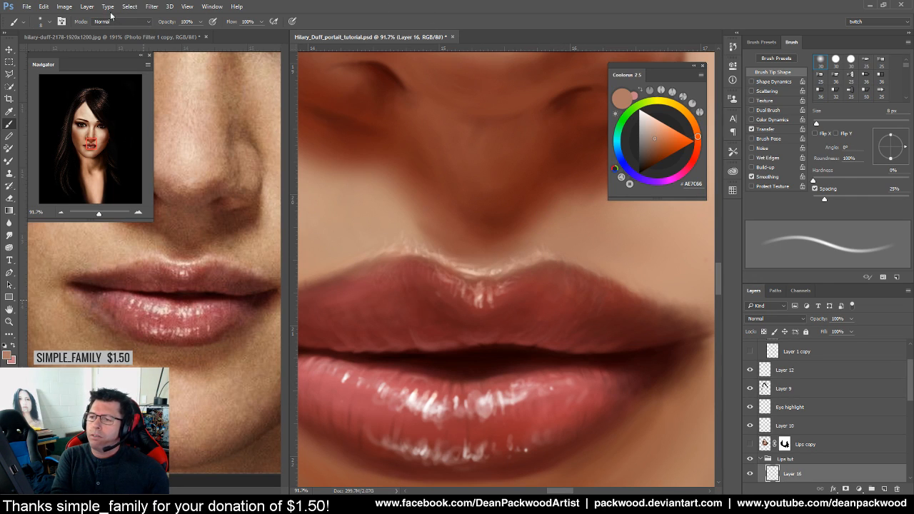
{"action": "left_click", "coordinate": [64, 7]}
{"action": "left_click", "coordinate": [98, 76]}
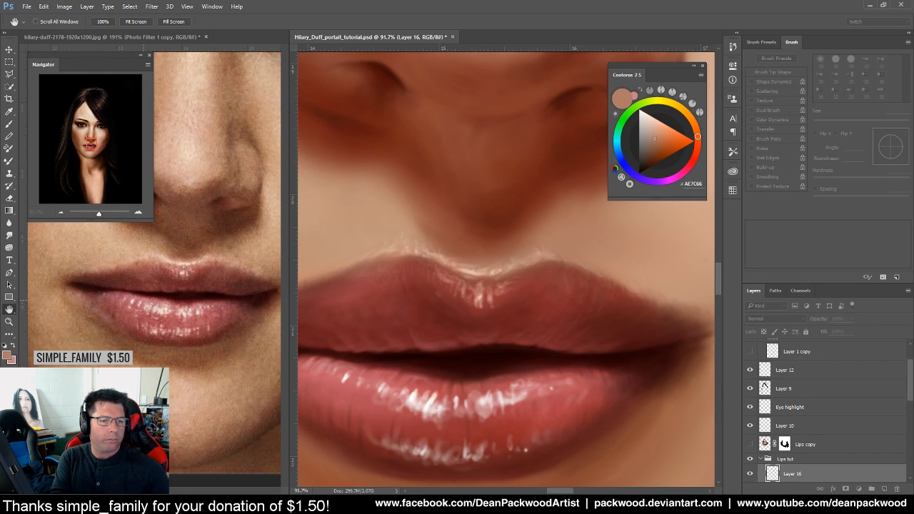
Read the canvas size in inches (about 30.353 × 38.347 at 300), then cancel Image Size
{"action": "left_click_drag", "start_coordinate": [596, 165], "coordinate": [571, 232]}
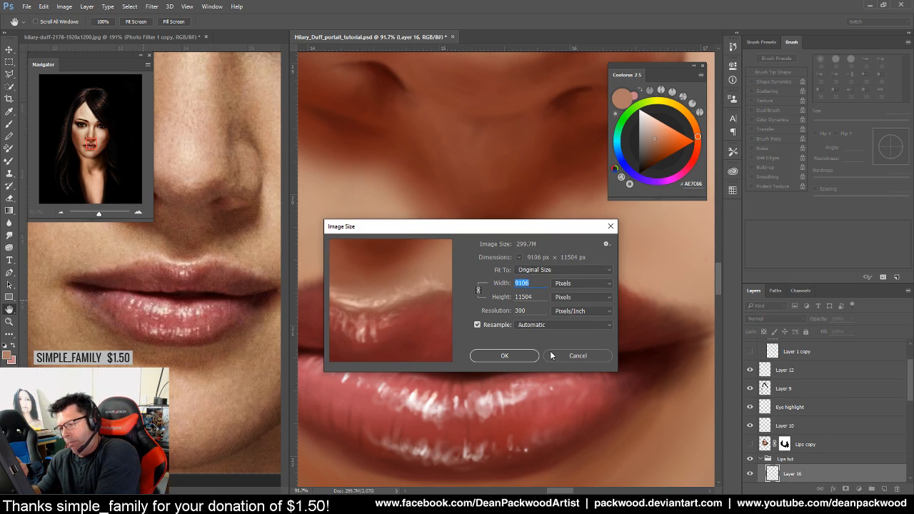
{"action": "left_click", "coordinate": [594, 285]}
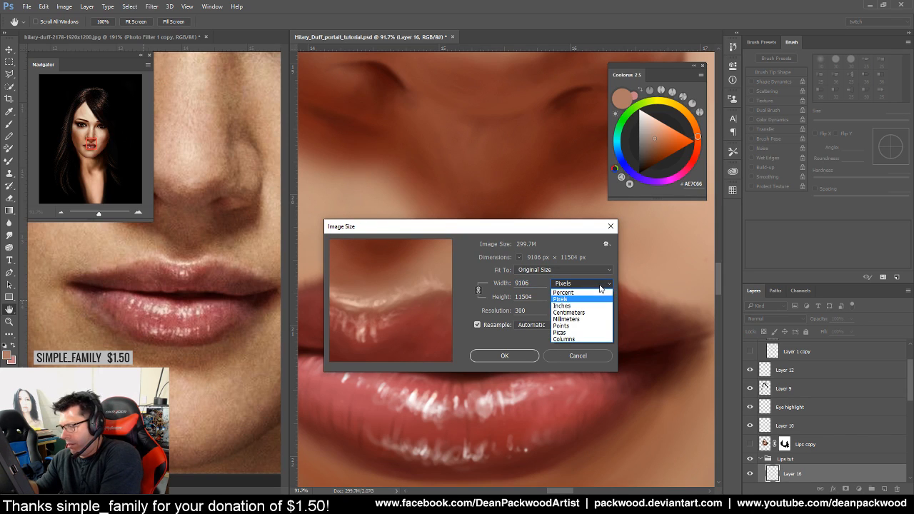
{"action": "left_click", "coordinate": [591, 307]}
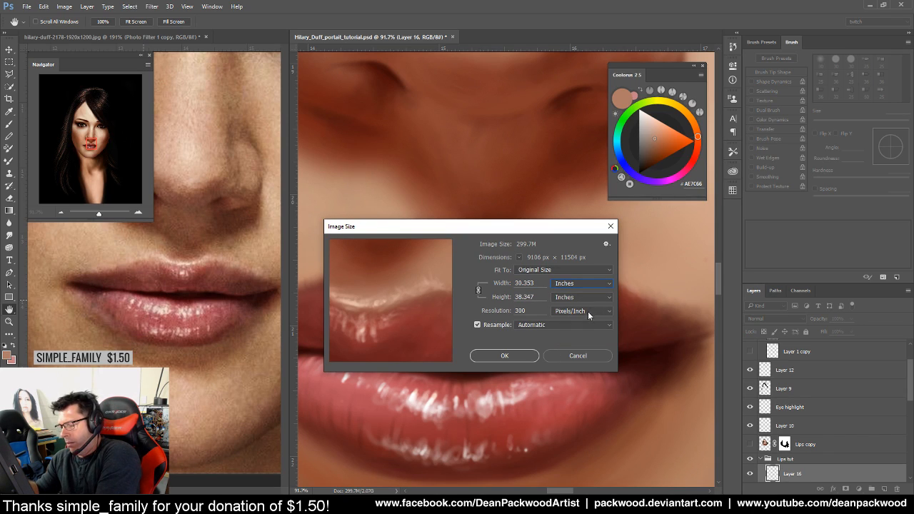
{"action": "left_click", "coordinate": [577, 355]}
{"action": "key", "text": "b"}
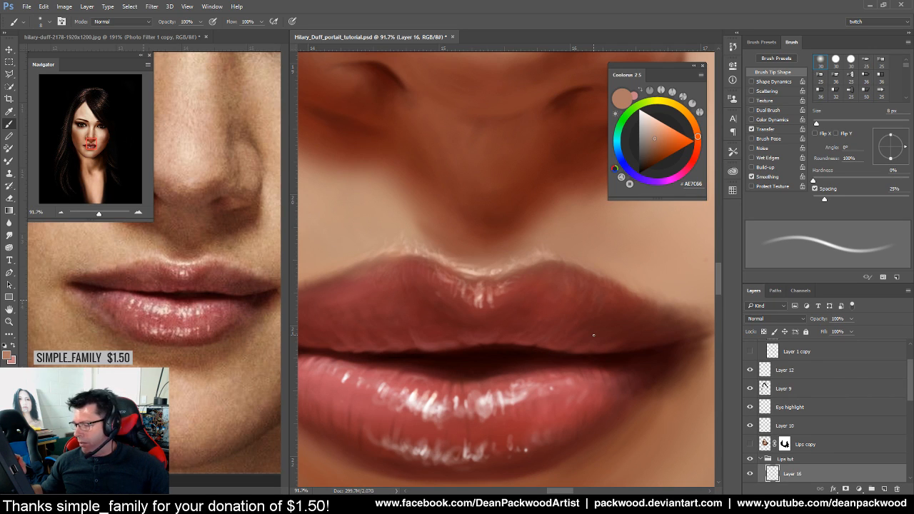
{"action": "left_click_drag", "start_coordinate": [599, 338], "coordinate": [561, 347]}
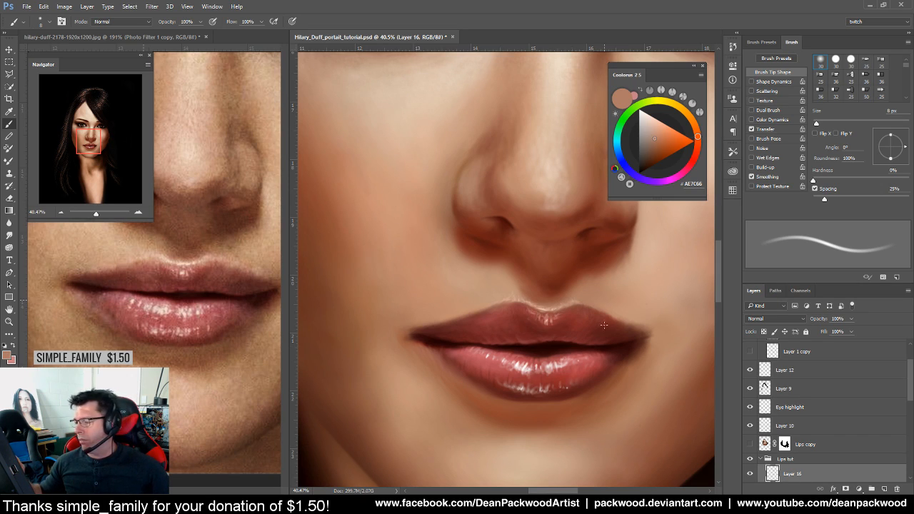
{"action": "left_click_drag", "start_coordinate": [578, 360], "coordinate": [533, 381]}
{"action": "left_click_drag", "start_coordinate": [558, 349], "coordinate": [620, 329]}
{"action": "left_click_drag", "start_coordinate": [580, 372], "coordinate": [651, 357]}
{"action": "left_click_drag", "start_coordinate": [608, 272], "coordinate": [545, 443]}
{"action": "mouse_move", "coordinate": [541, 325]}
{"action": "left_mouse_down"}
{"action": "mouse_move", "coordinate": [602, 294]}
{"action": "mouse_move", "coordinate": [613, 300]}
{"action": "mouse_move", "coordinate": [453, 388]}
{"action": "mouse_move", "coordinate": [673, 338]}
{"action": "left_mouse_up"}
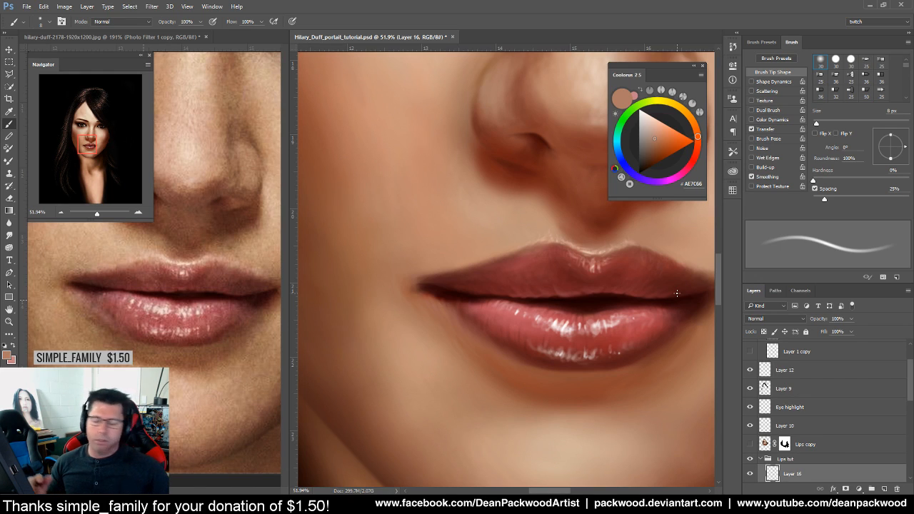
{"action": "scroll", "coordinate": [614, 341], "scroll_direction": "down", "scroll_amount": 4}
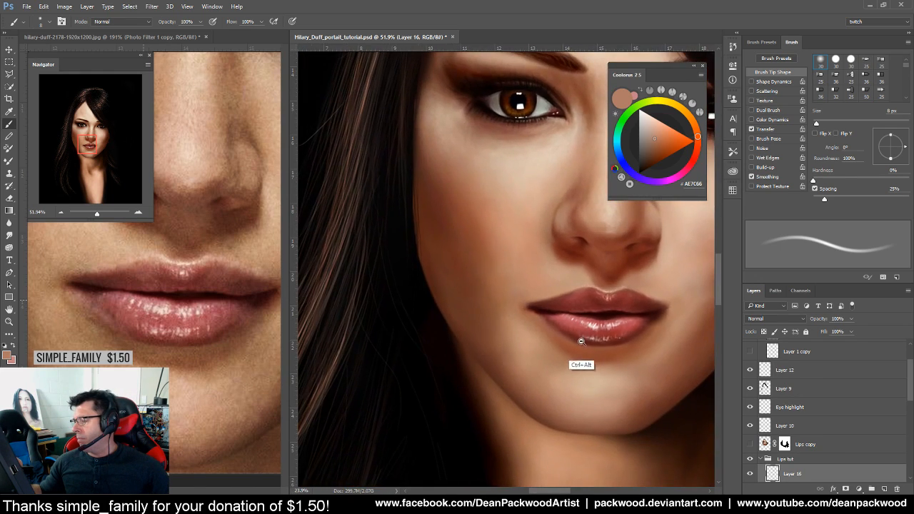
{"action": "left_click_drag", "start_coordinate": [619, 336], "coordinate": [550, 374]}
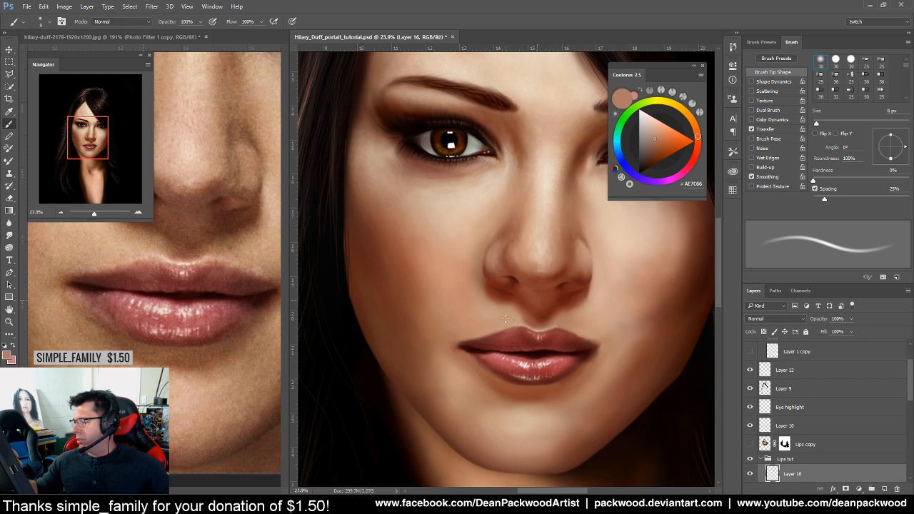
{"action": "key", "text": "ctrl+space"}
{"action": "left_click_drag", "start_coordinate": [553, 373], "coordinate": [591, 364]}
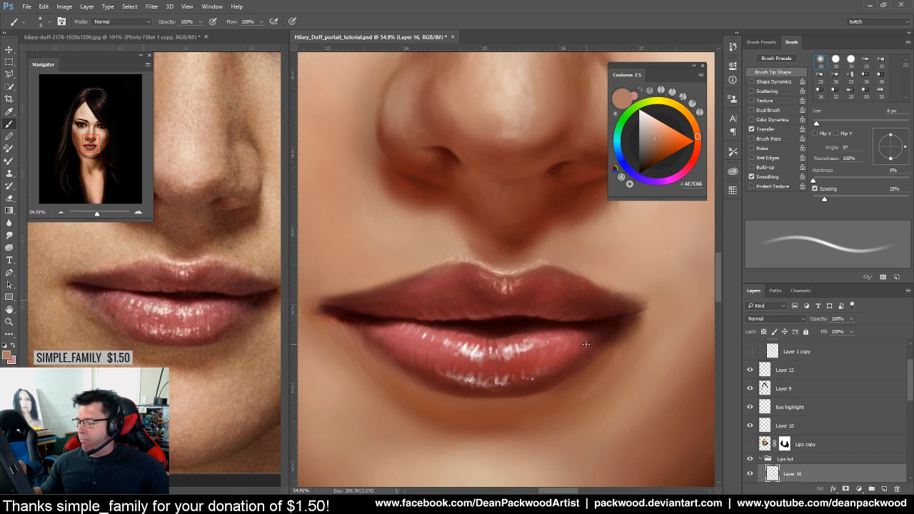
Zoom above the lips, sample the upper lip colour, and size the brush from 12 to 6 px
{"action": "left_click_drag", "start_coordinate": [585, 277], "coordinate": [615, 265]}
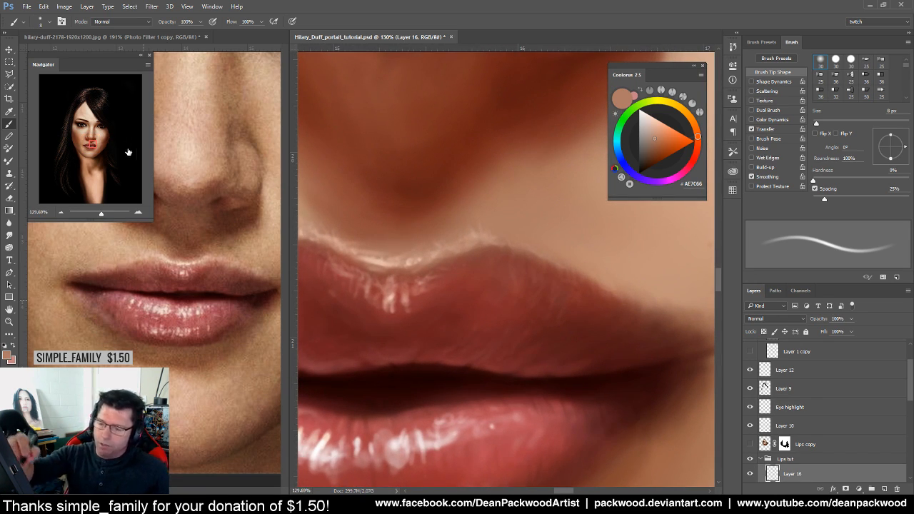
{"action": "left_click_drag", "start_coordinate": [816, 122], "coordinate": [818, 123]}
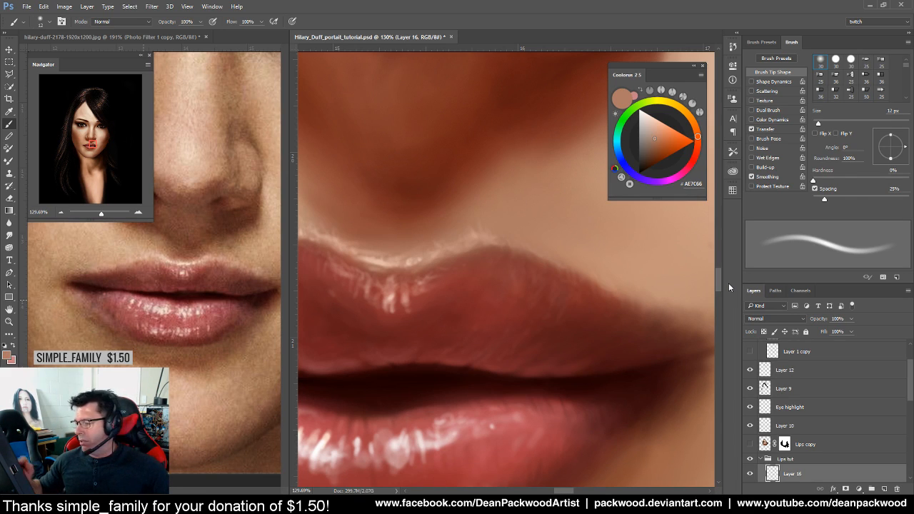
{"action": "left_click", "coordinate": [521, 244], "text": "alt"}
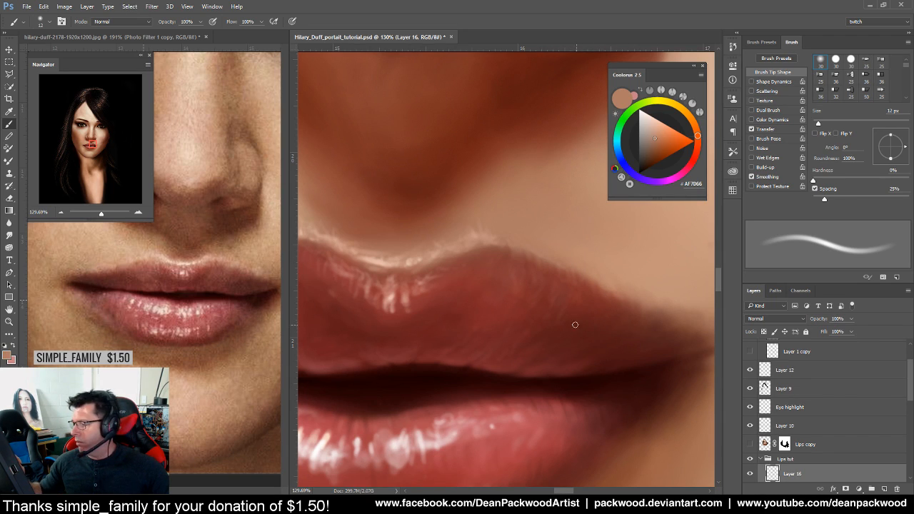
{"action": "scroll", "coordinate": [490, 264], "scroll_direction": "up", "scroll_amount": 2}
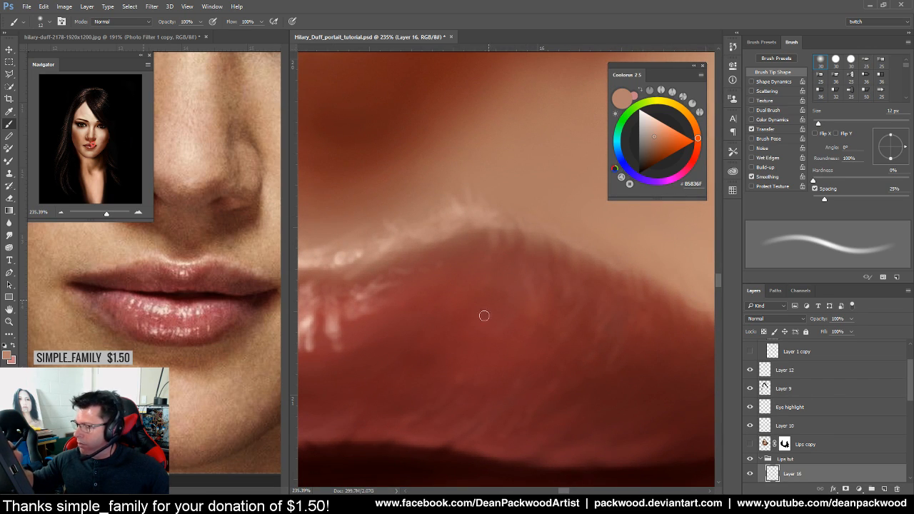
{"action": "key", "text": "bracketleft"}
{"action": "key", "text": "bracketleft"}
{"action": "key", "text": "bracketleft"}
{"action": "key", "text": "bracketleft"}
{"action": "key", "text": "bracketleft"}
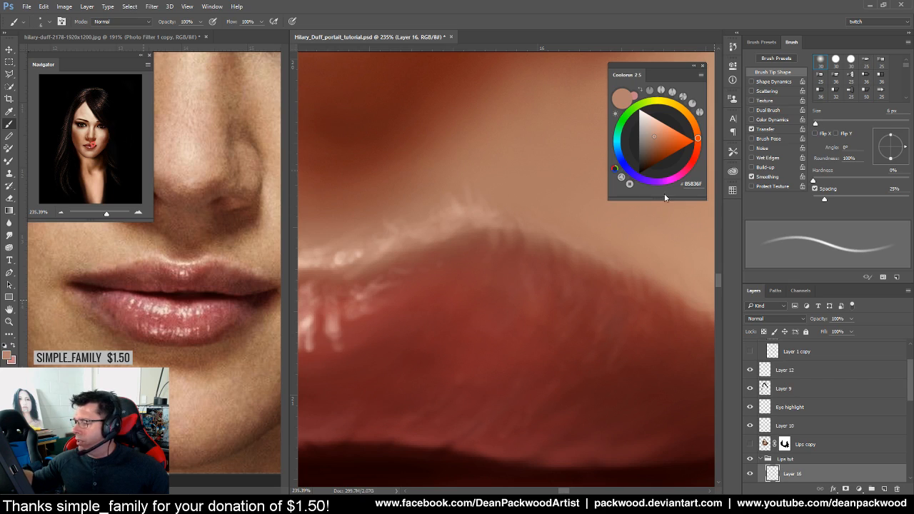
Sample dark lip red and light skin tones along the upper-lip edge, ending on #C69784
{"action": "left_click", "coordinate": [479, 267], "text": "alt"}
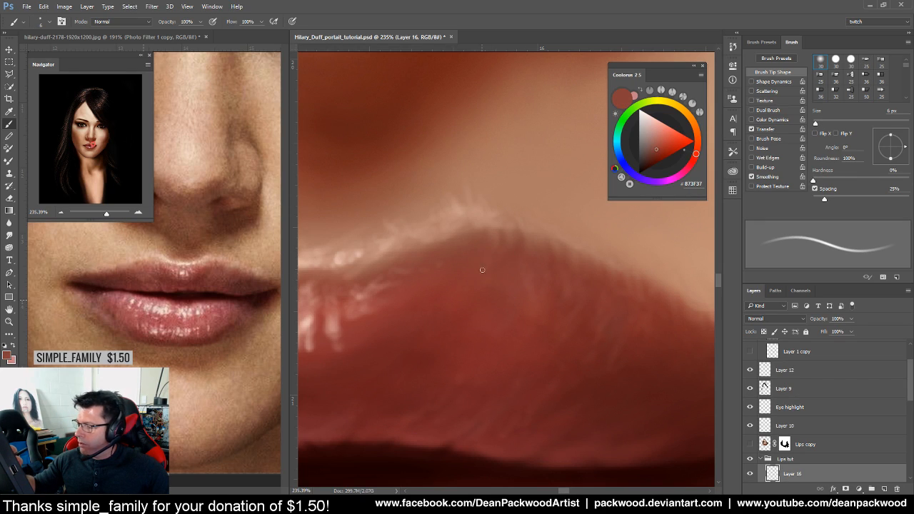
{"action": "left_click", "coordinate": [480, 241], "text": "alt"}
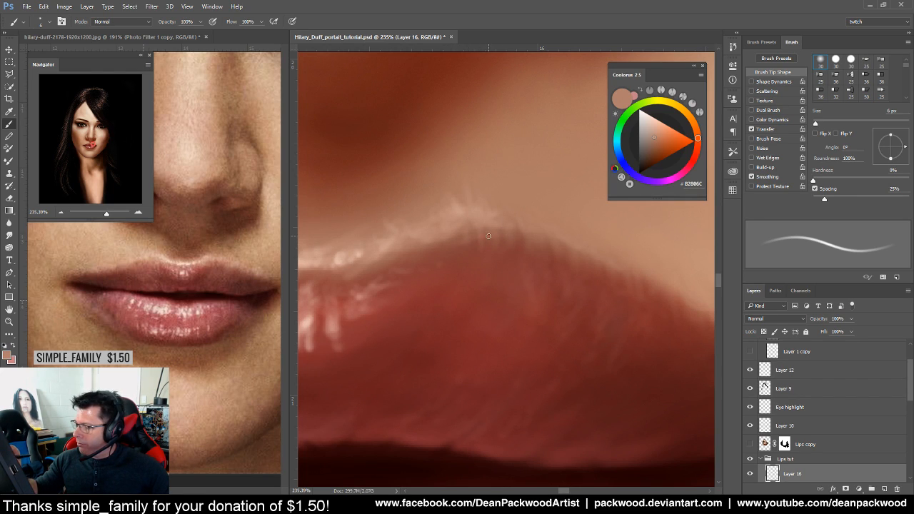
{"action": "left_click_drag", "start_coordinate": [597, 347], "coordinate": [553, 369]}
{"action": "left_click_drag", "start_coordinate": [641, 377], "coordinate": [594, 360]}
{"action": "left_click", "coordinate": [373, 266], "text": "alt"}
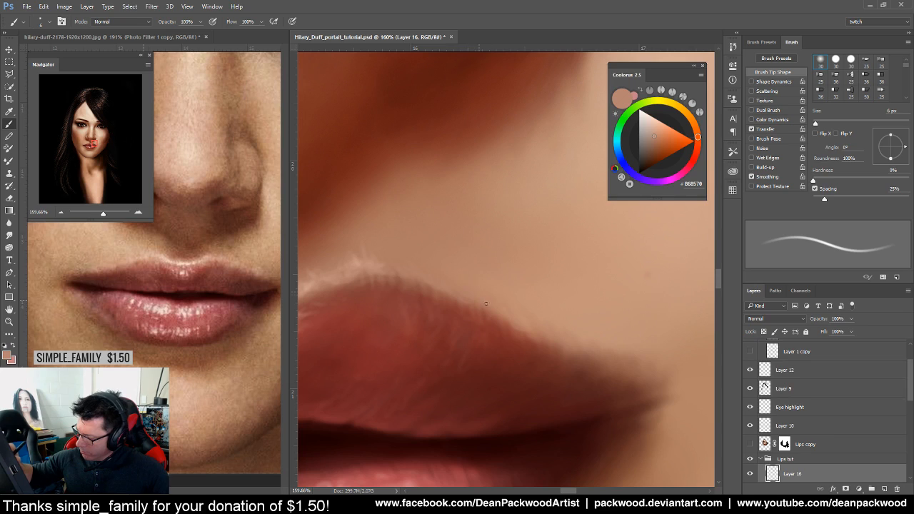
{"action": "left_click", "coordinate": [307, 287], "text": "alt"}
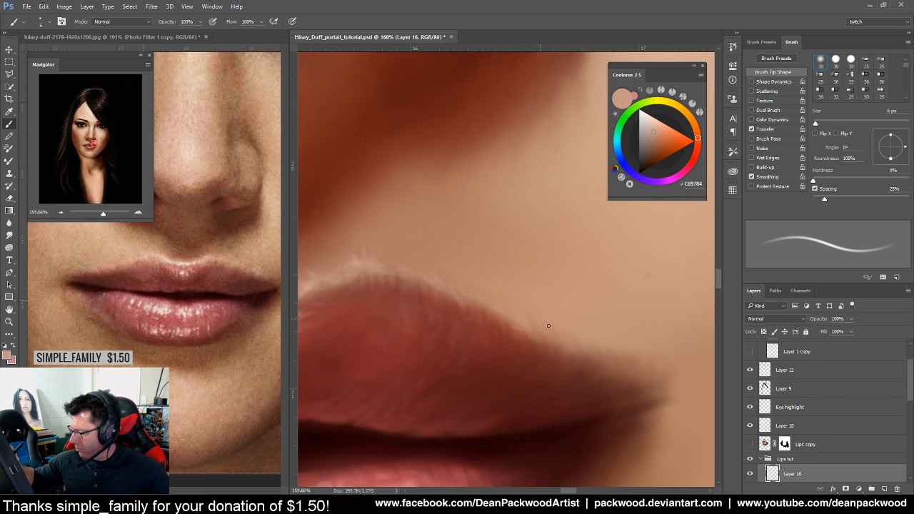
Zoom onto the upper lip and sample skin and rim tones, ending on pale #E4BAAB
{"action": "left_click_drag", "start_coordinate": [592, 393], "coordinate": [509, 444]}
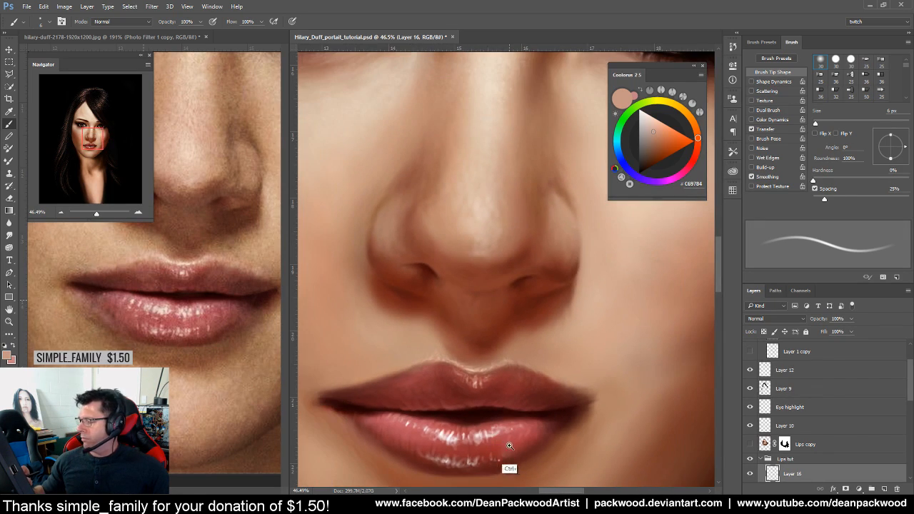
{"action": "left_click_drag", "start_coordinate": [516, 409], "coordinate": [552, 401]}
{"action": "left_click_drag", "start_coordinate": [575, 365], "coordinate": [604, 354]}
{"action": "left_click_drag", "start_coordinate": [498, 313], "coordinate": [513, 294]}
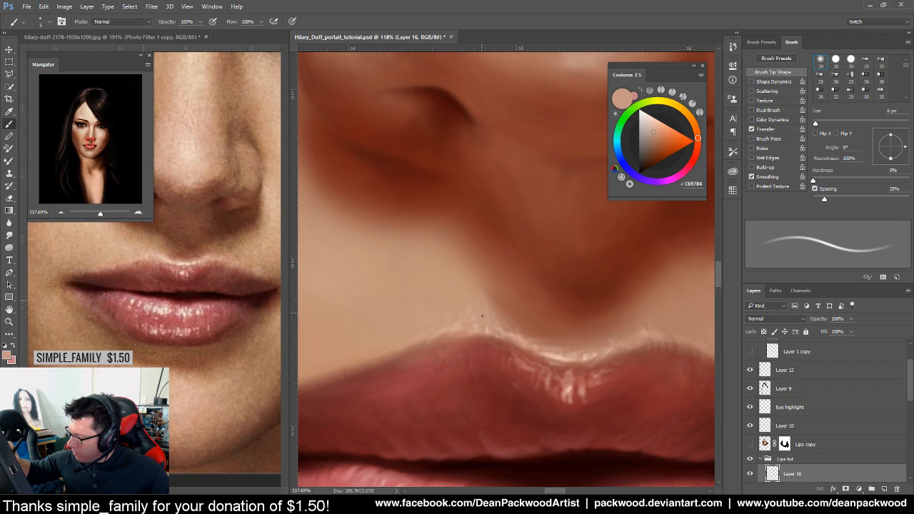
{"action": "left_click", "coordinate": [491, 309], "text": "alt"}
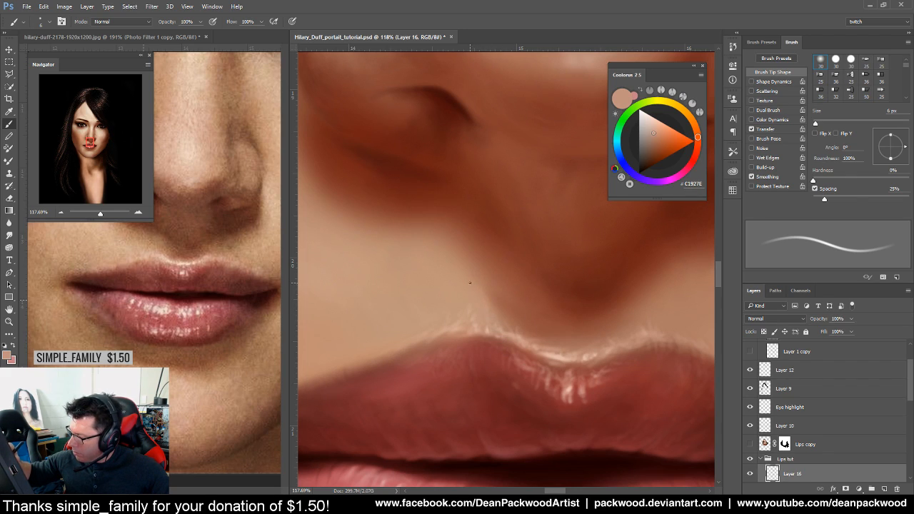
{"action": "left_click", "coordinate": [510, 334], "text": "alt"}
{"action": "left_click", "coordinate": [555, 357], "text": "alt"}
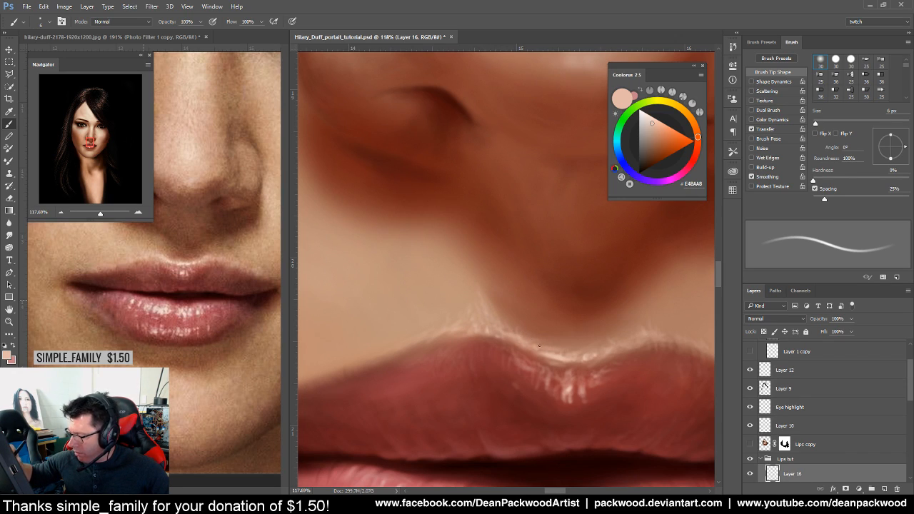
{"action": "left_click_drag", "start_coordinate": [570, 386], "coordinate": [496, 398]}
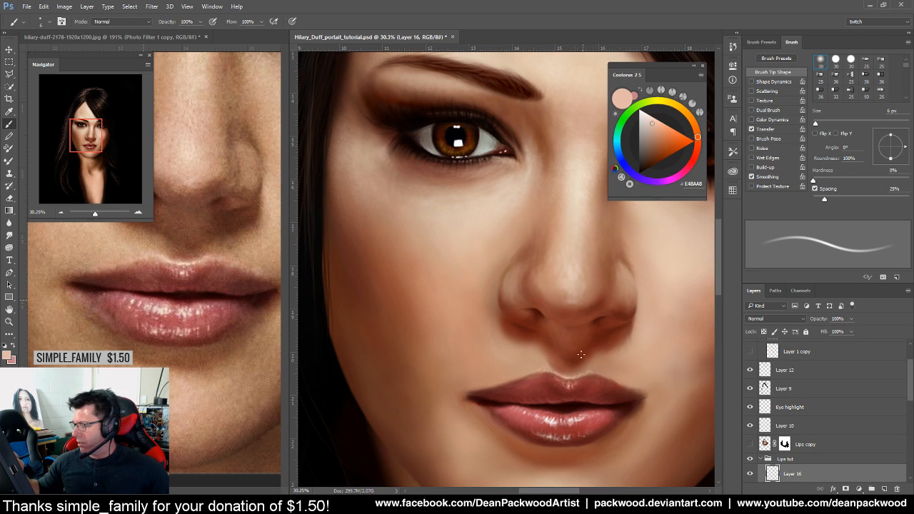
{"action": "mouse_move", "coordinate": [546, 405]}
{"action": "left_mouse_down"}
{"action": "mouse_move", "coordinate": [586, 360]}
{"action": "mouse_move", "coordinate": [590, 366]}
{"action": "left_mouse_up"}
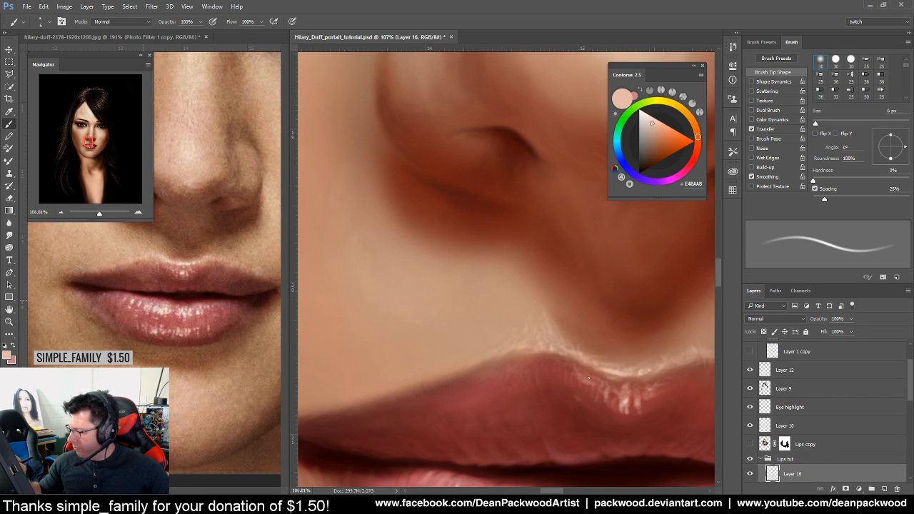
Sample a series of skin tones just above the upper lip, ending on #D1A58D
{"action": "left_click_drag", "start_coordinate": [547, 372], "coordinate": [399, 402]}
{"action": "left_click_drag", "start_coordinate": [551, 392], "coordinate": [609, 378]}
{"action": "left_click_drag", "start_coordinate": [473, 365], "coordinate": [522, 351]}
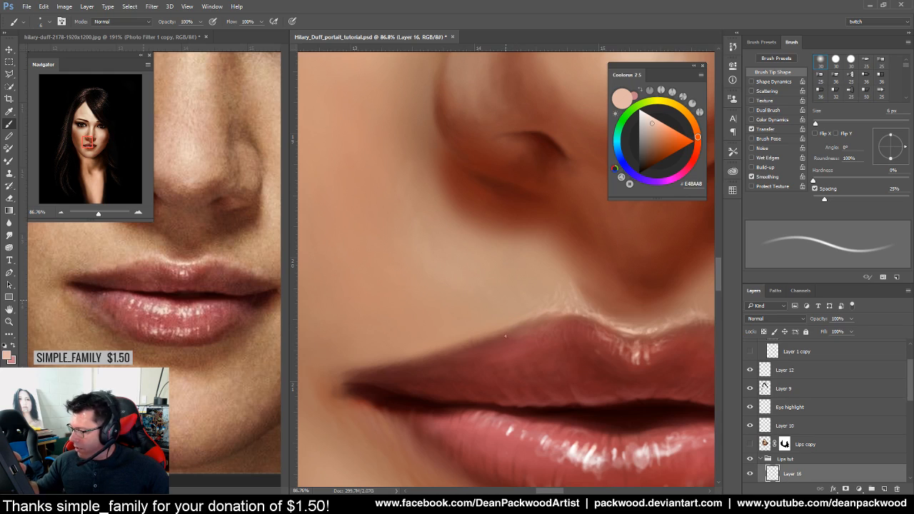
{"action": "left_click_drag", "start_coordinate": [502, 337], "coordinate": [554, 357]}
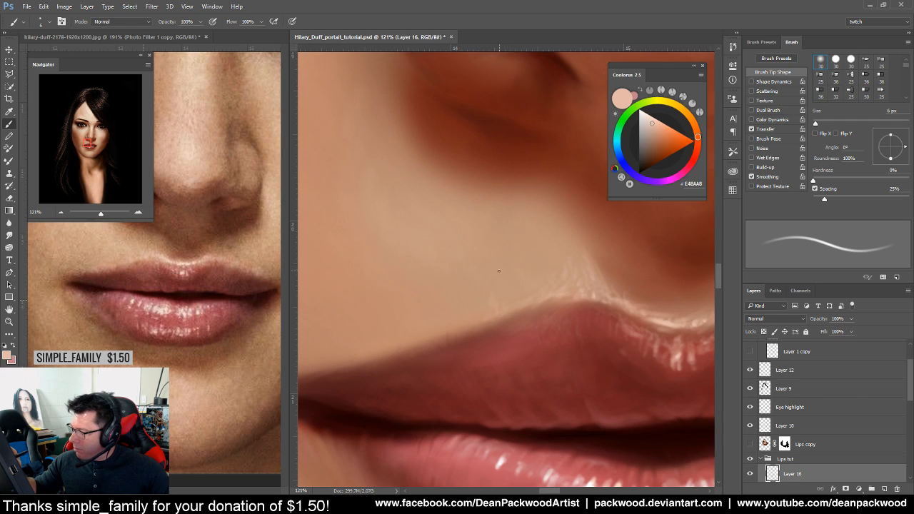
{"action": "left_click", "coordinate": [477, 293], "text": "alt"}
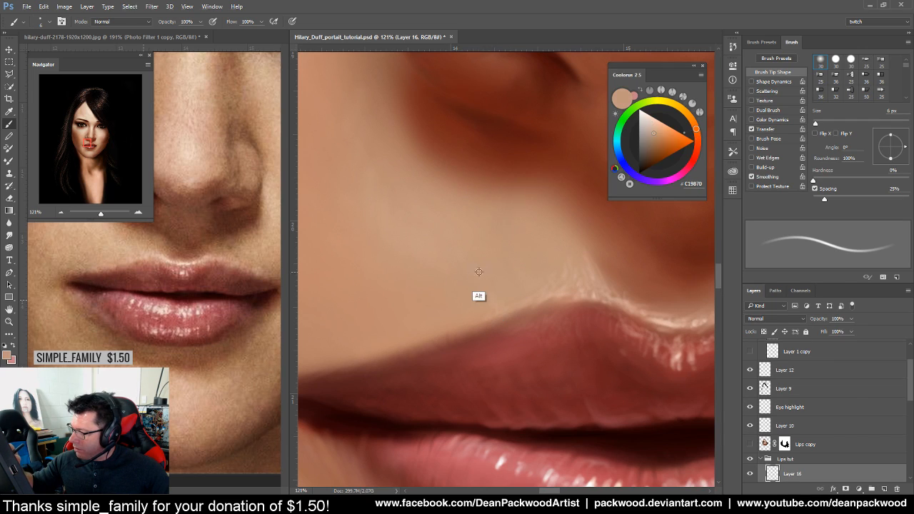
{"action": "left_click", "coordinate": [509, 307], "text": "alt"}
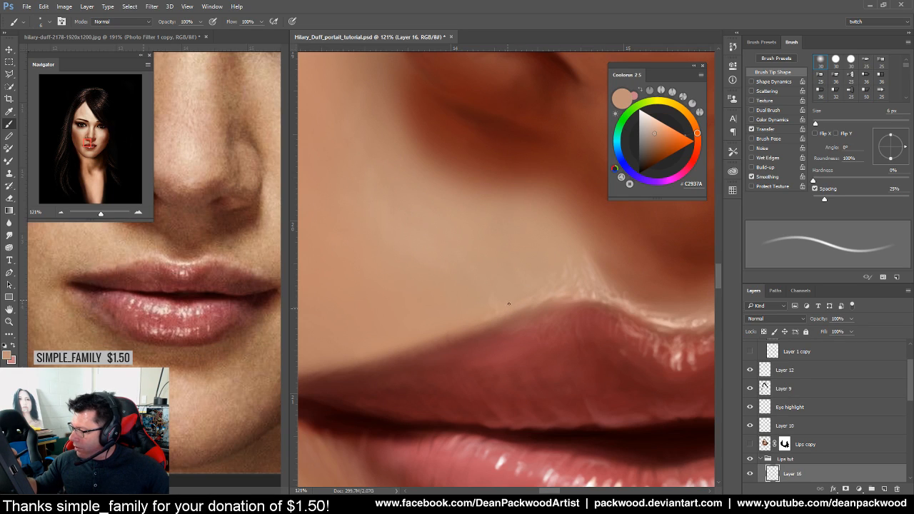
{"action": "left_click", "coordinate": [517, 308], "text": "alt"}
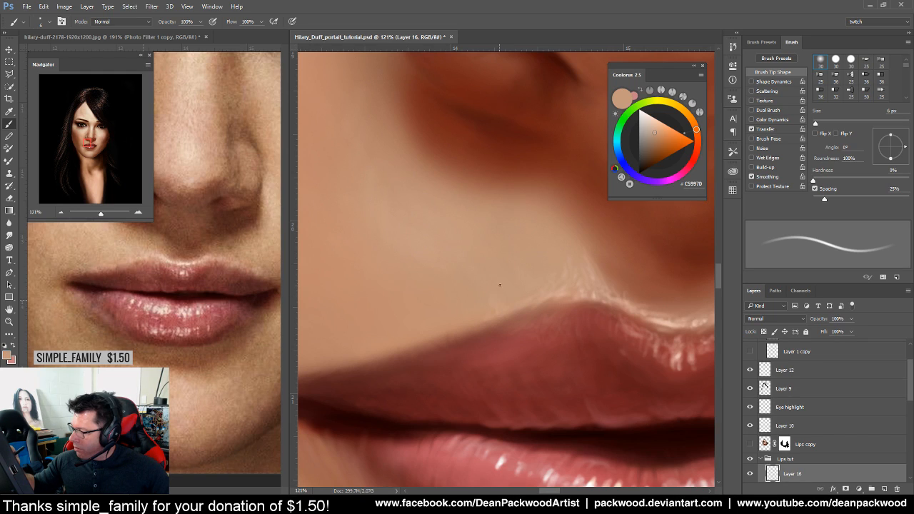
{"action": "left_click", "coordinate": [505, 308], "text": "alt"}
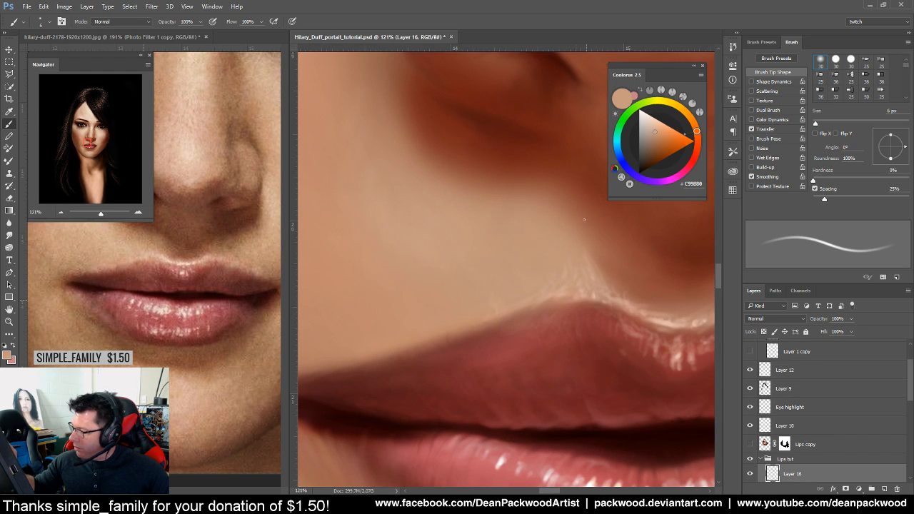
{"action": "left_click", "coordinate": [561, 316], "text": "alt"}
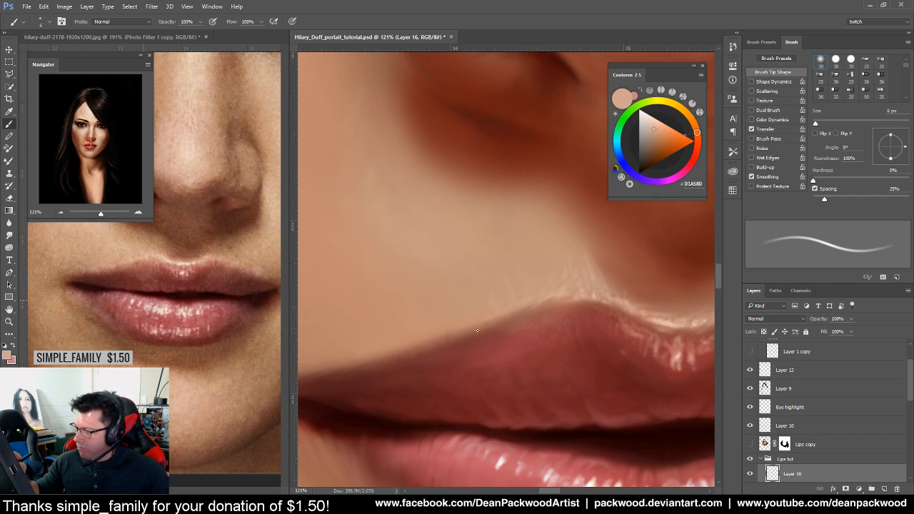
{"action": "left_click_drag", "start_coordinate": [506, 361], "coordinate": [597, 412]}
{"action": "left_click_drag", "start_coordinate": [664, 404], "coordinate": [527, 312]}
{"action": "left_click_drag", "start_coordinate": [472, 324], "coordinate": [458, 289]}
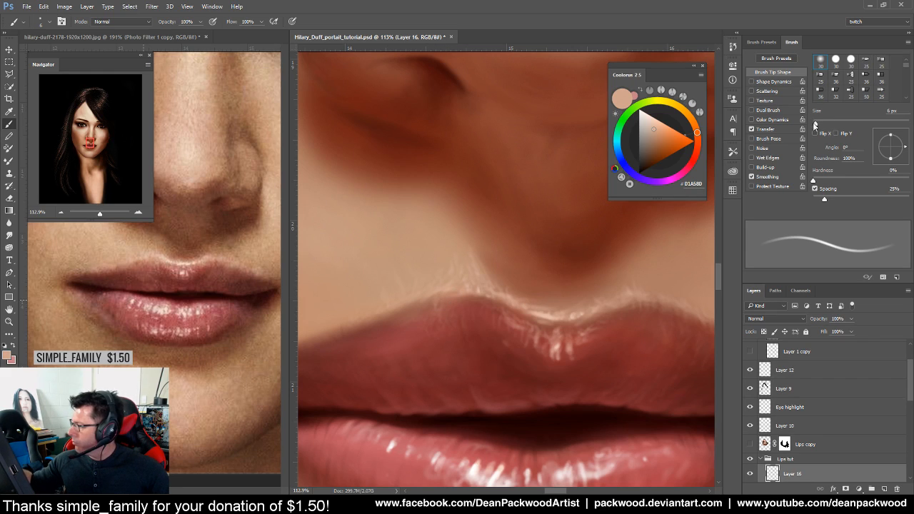
Adjust the brush size through 26, 5 and 16 px while checking the face
{"action": "left_click_drag", "start_coordinate": [815, 124], "coordinate": [825, 124]}
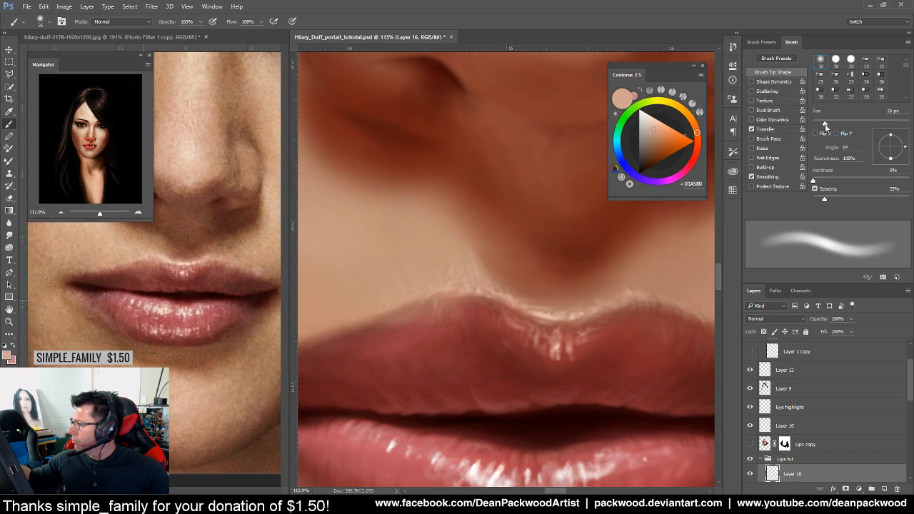
{"action": "left_click_drag", "start_coordinate": [825, 124], "coordinate": [815, 125]}
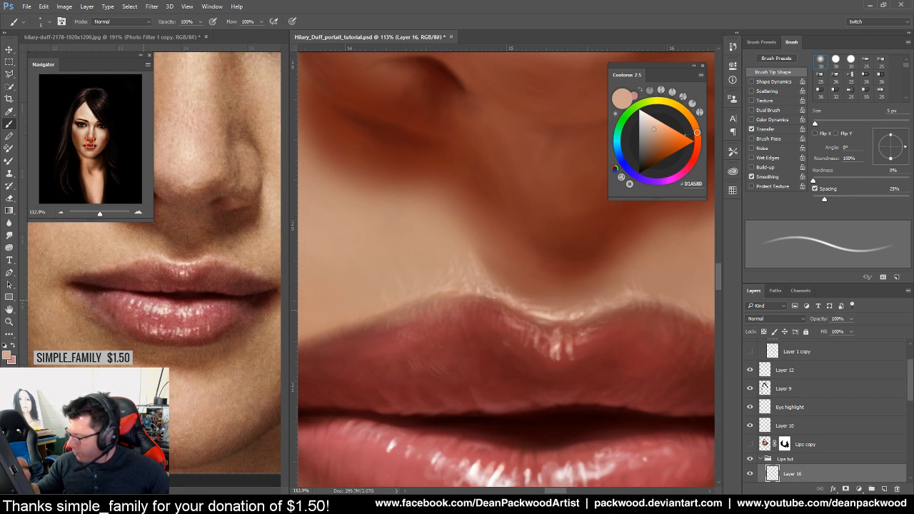
{"action": "left_click_drag", "start_coordinate": [815, 124], "coordinate": [820, 124]}
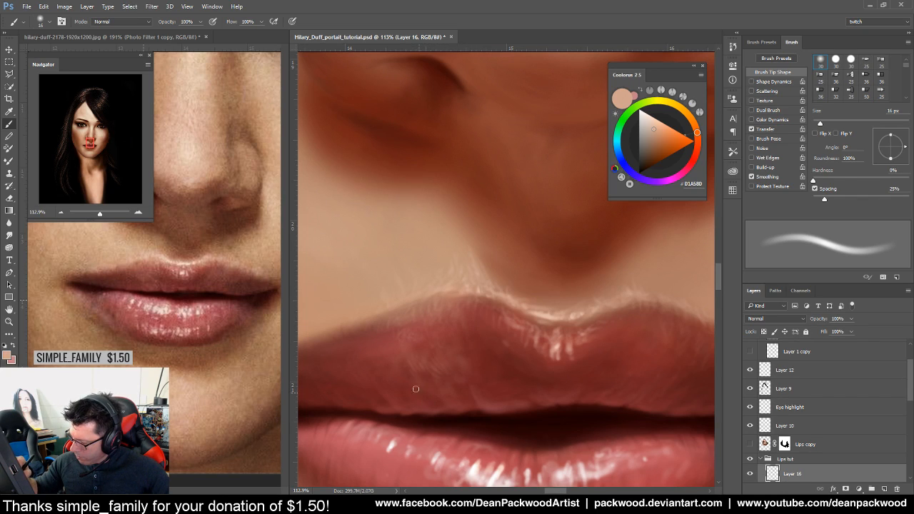
{"action": "left_click_drag", "start_coordinate": [532, 376], "coordinate": [439, 407]}
{"action": "left_click_drag", "start_coordinate": [518, 416], "coordinate": [450, 423]}
{"action": "left_click_drag", "start_coordinate": [534, 414], "coordinate": [579, 403]}
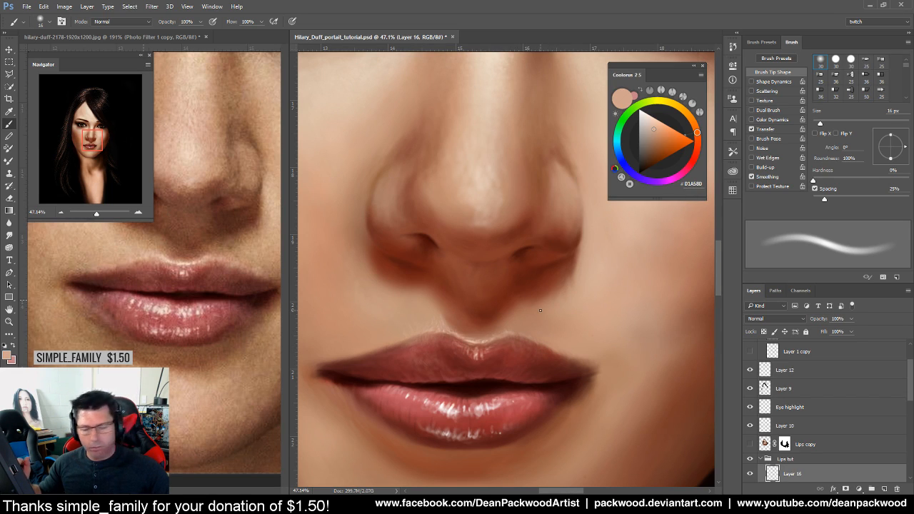
Sample the deep lip red #8F3E3B and work the upper lip with a 7 px brush
{"action": "scroll", "coordinate": [543, 382], "scroll_direction": "up", "scroll_amount": 2}
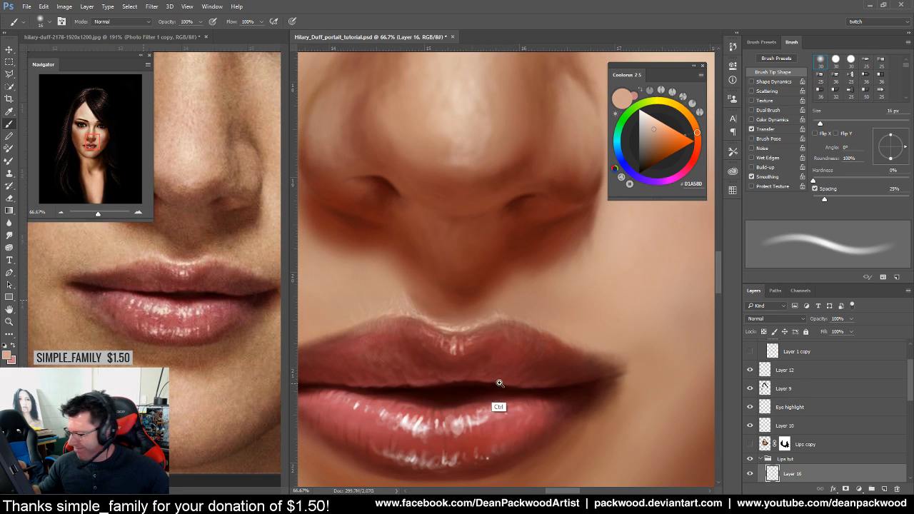
{"action": "scroll", "coordinate": [500, 381], "scroll_direction": "up", "scroll_amount": 2}
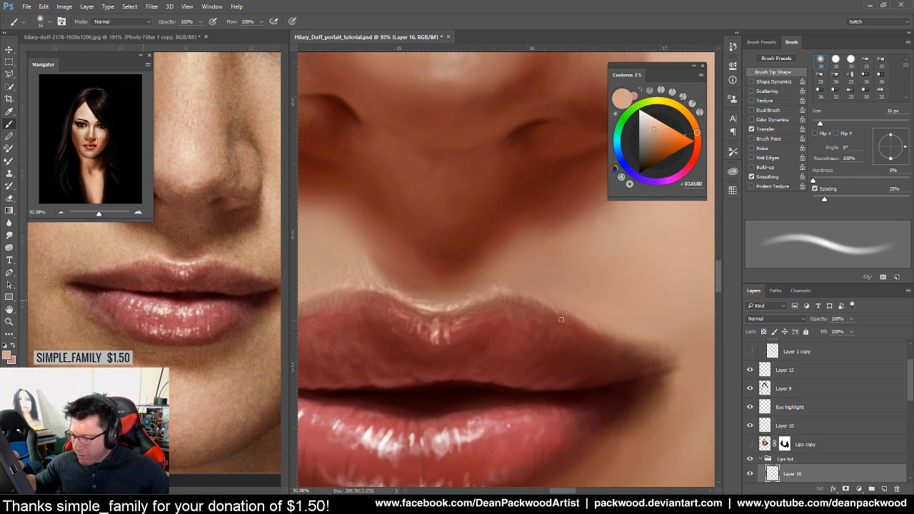
{"action": "left_click", "coordinate": [527, 346], "text": "alt"}
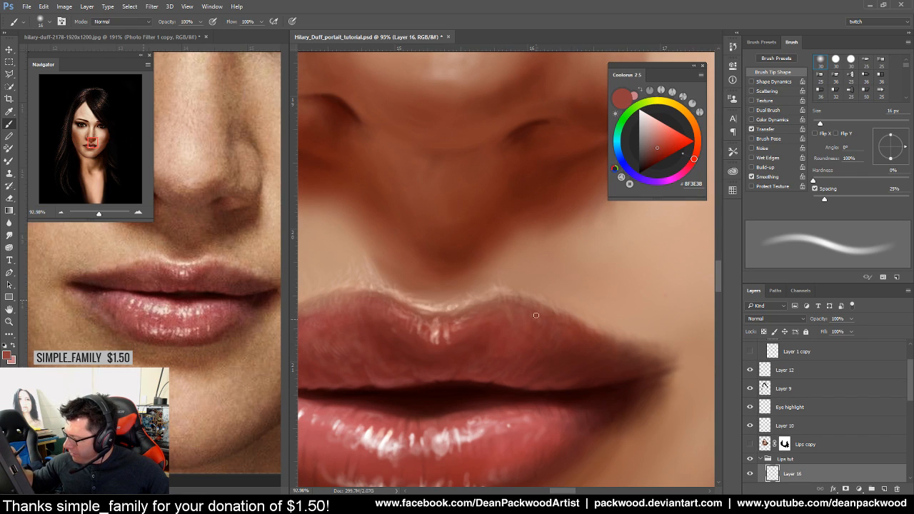
{"action": "left_click_drag", "start_coordinate": [576, 343], "coordinate": [525, 357]}
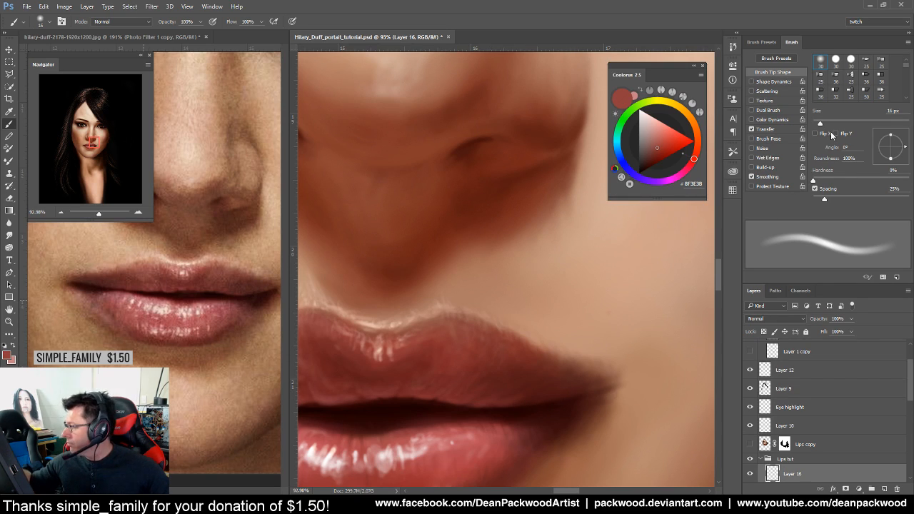
{"action": "left_click_drag", "start_coordinate": [819, 124], "coordinate": [816, 124]}
{"action": "left_click_drag", "start_coordinate": [586, 394], "coordinate": [621, 399]}
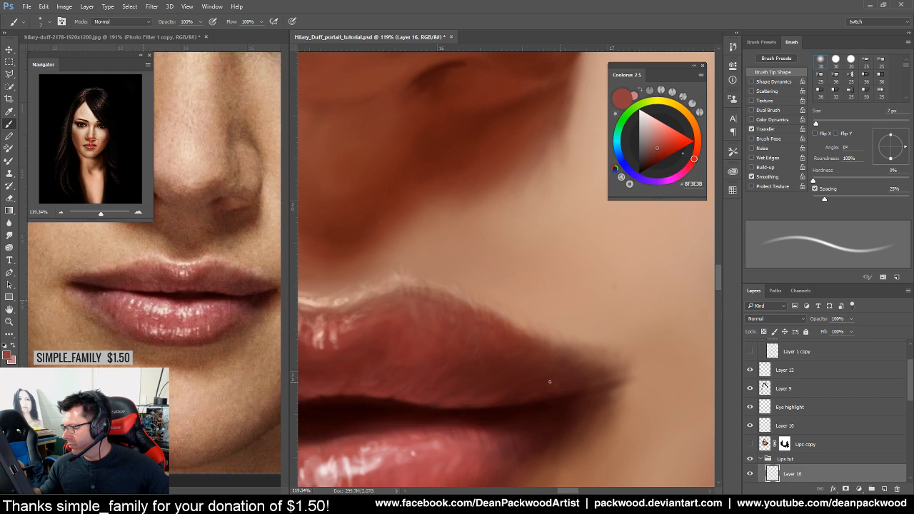
Zoom out to review the shaded lips within the whole face
{"action": "left_click_drag", "start_coordinate": [609, 401], "coordinate": [562, 444]}
{"action": "left_click_drag", "start_coordinate": [649, 423], "coordinate": [658, 414]}
{"action": "left_click_drag", "start_coordinate": [601, 404], "coordinate": [571, 373]}
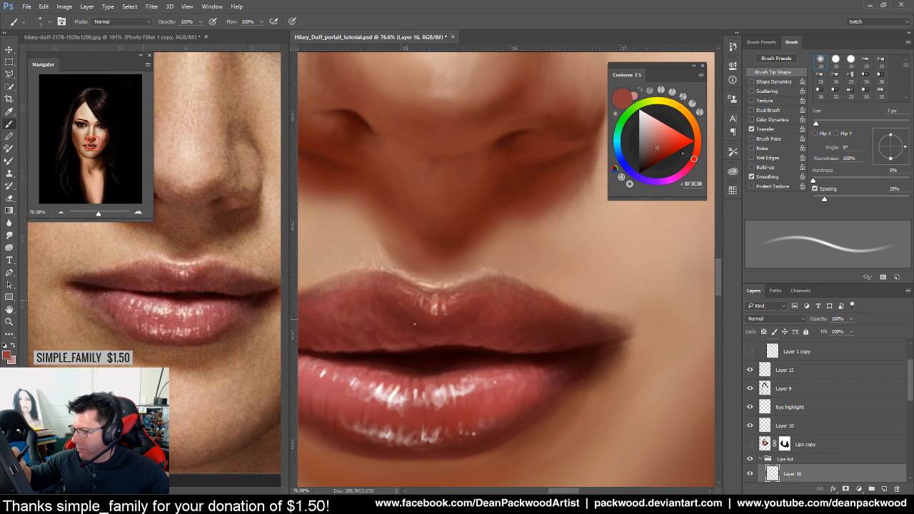
{"action": "left_click_drag", "start_coordinate": [501, 344], "coordinate": [443, 392]}
{"action": "left_click_drag", "start_coordinate": [532, 434], "coordinate": [502, 442]}
{"action": "left_click_drag", "start_coordinate": [565, 447], "coordinate": [590, 406]}
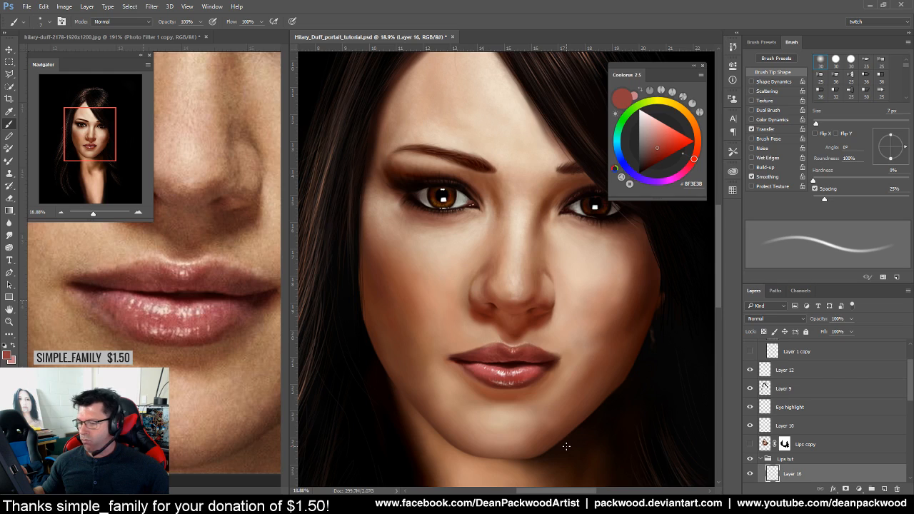
Enlarge the brush to 25 px and sample a dark red near the lip corner
{"action": "left_click_drag", "start_coordinate": [545, 414], "coordinate": [579, 397]}
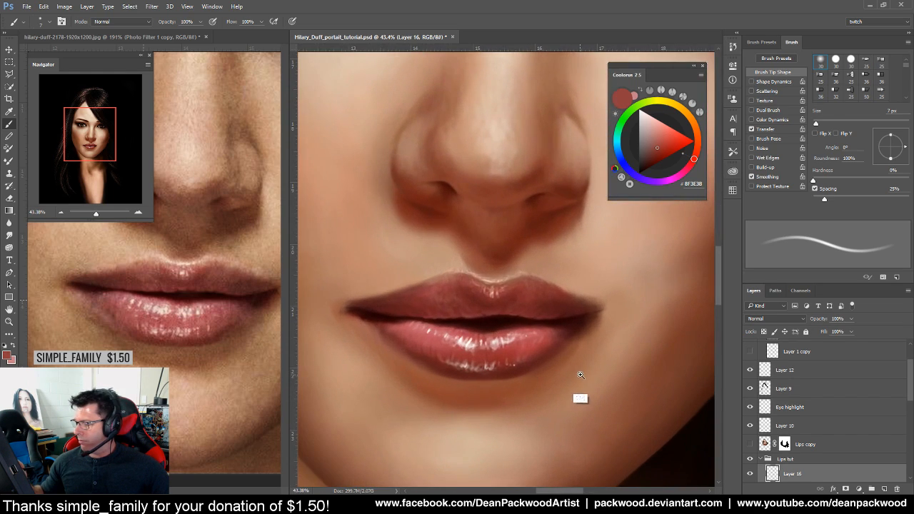
{"action": "left_click_drag", "start_coordinate": [817, 125], "coordinate": [824, 122]}
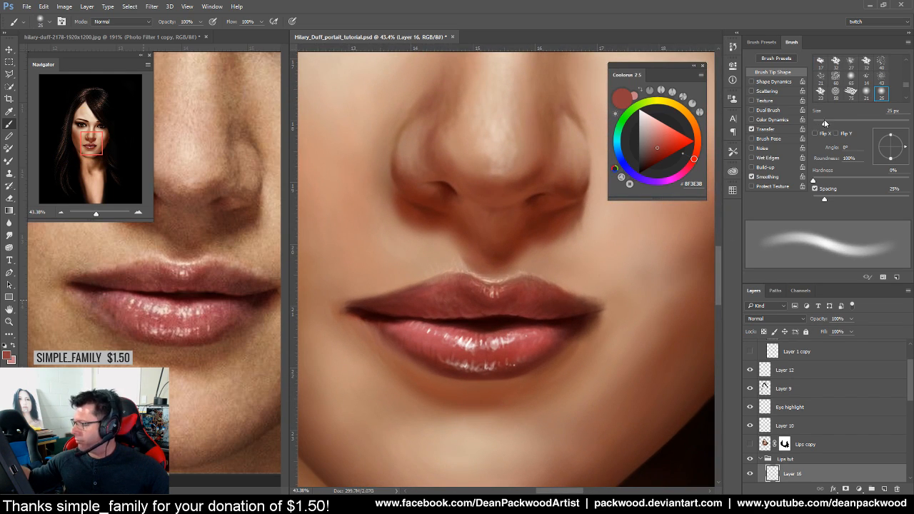
{"action": "left_click", "coordinate": [577, 334], "text": "alt"}
{"action": "left_click_drag", "start_coordinate": [575, 347], "coordinate": [589, 334]}
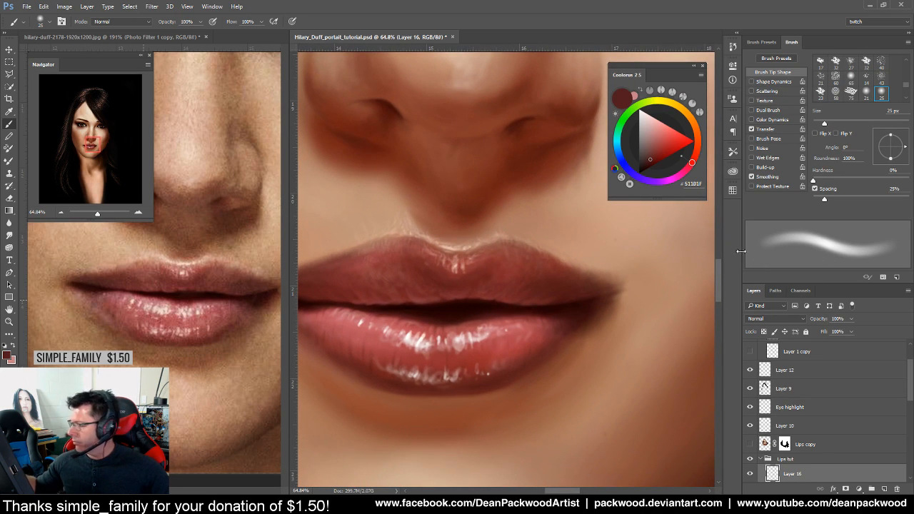
Set the brush blend mode to Multiply, then reopen the blend mode list
{"action": "left_click", "coordinate": [148, 23]}
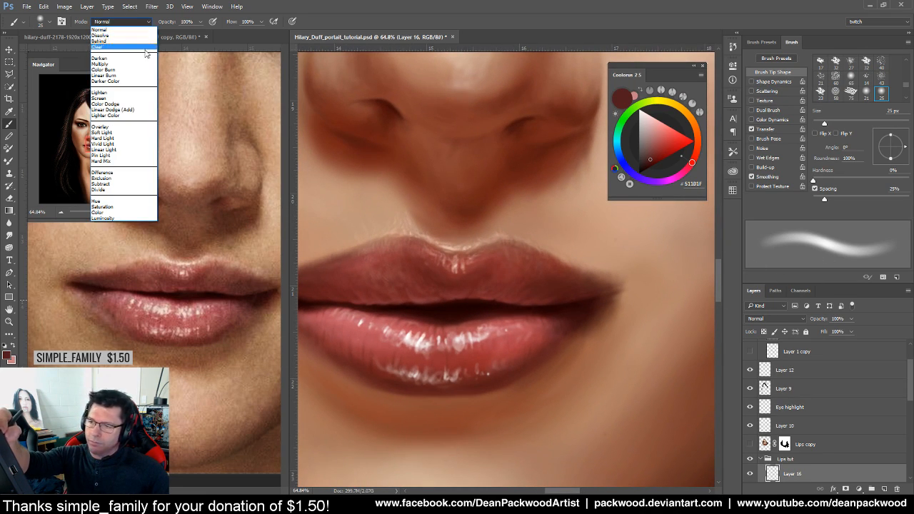
{"action": "left_click", "coordinate": [152, 64]}
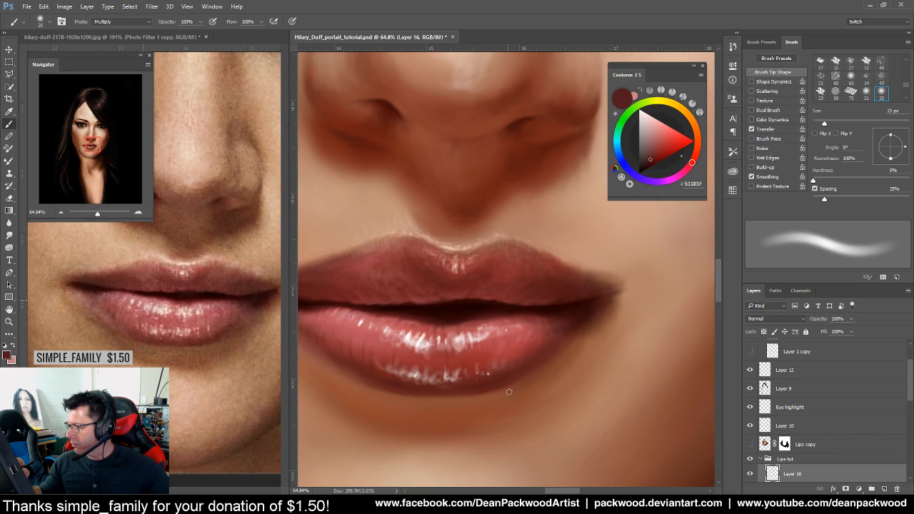
{"action": "left_click_drag", "start_coordinate": [377, 366], "coordinate": [460, 381]}
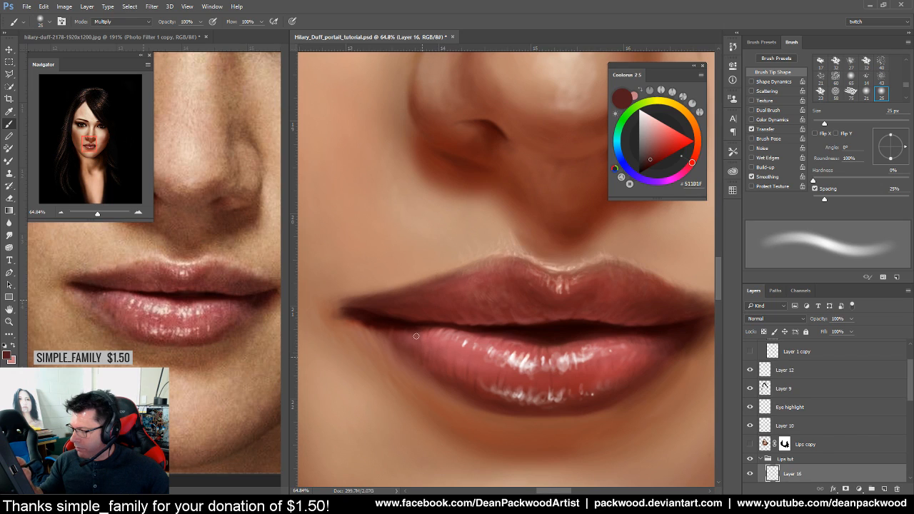
{"action": "left_click", "coordinate": [142, 26]}
Return the brush to Normal blending, shrink it to about 19 px, and sample rose lip tones
{"action": "left_click", "coordinate": [134, 29]}
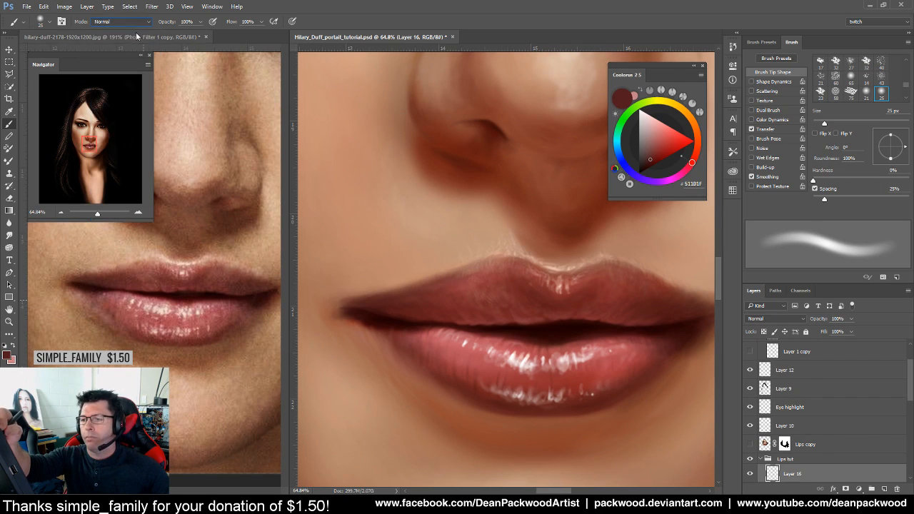
{"action": "left_click_drag", "start_coordinate": [402, 339], "coordinate": [441, 343]}
{"action": "left_click_drag", "start_coordinate": [825, 123], "coordinate": [816, 124]}
{"action": "left_click", "coordinate": [467, 335], "text": "alt"}
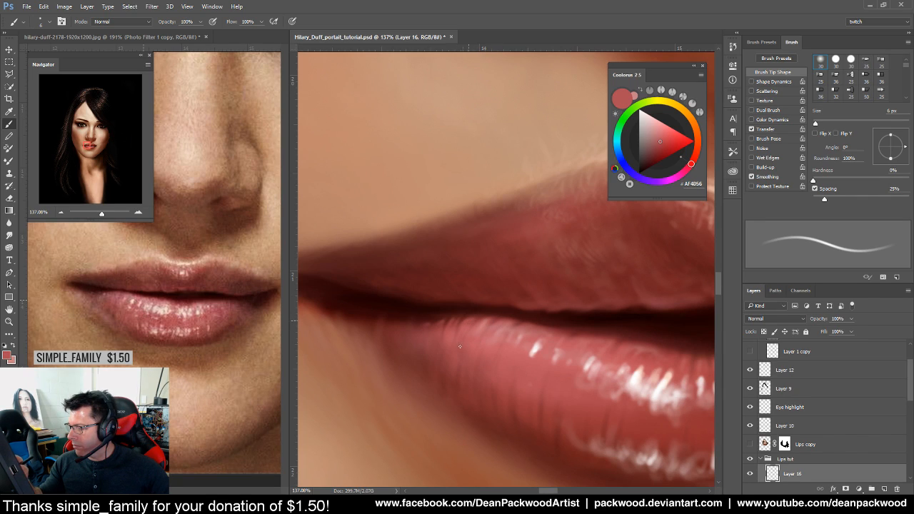
{"action": "left_click", "coordinate": [470, 328], "text": "alt"}
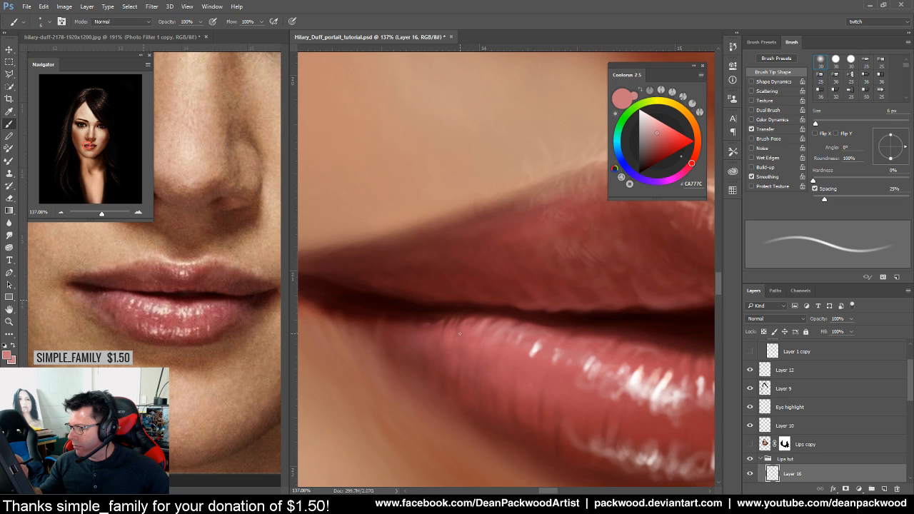
{"action": "scroll", "coordinate": [447, 334], "scroll_direction": "down", "scroll_amount": 5}
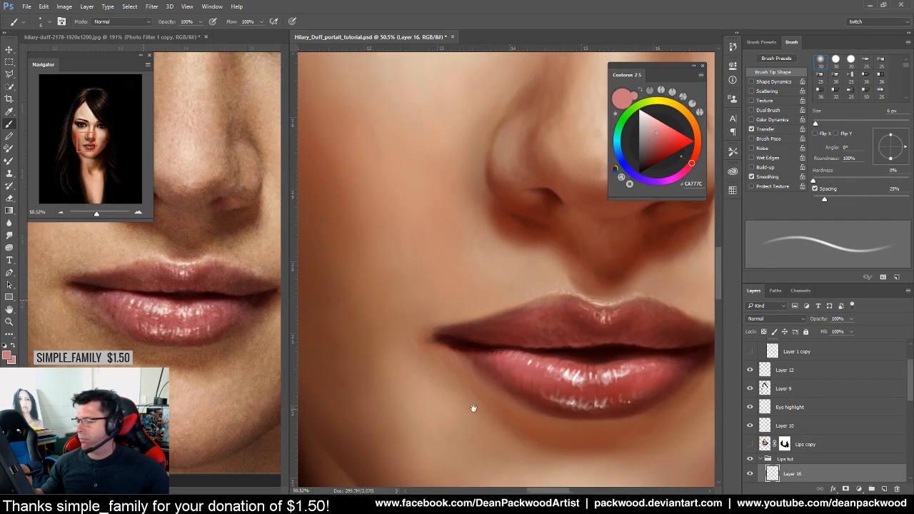
{"action": "scroll", "coordinate": [443, 385], "scroll_direction": "up", "scroll_amount": 5}
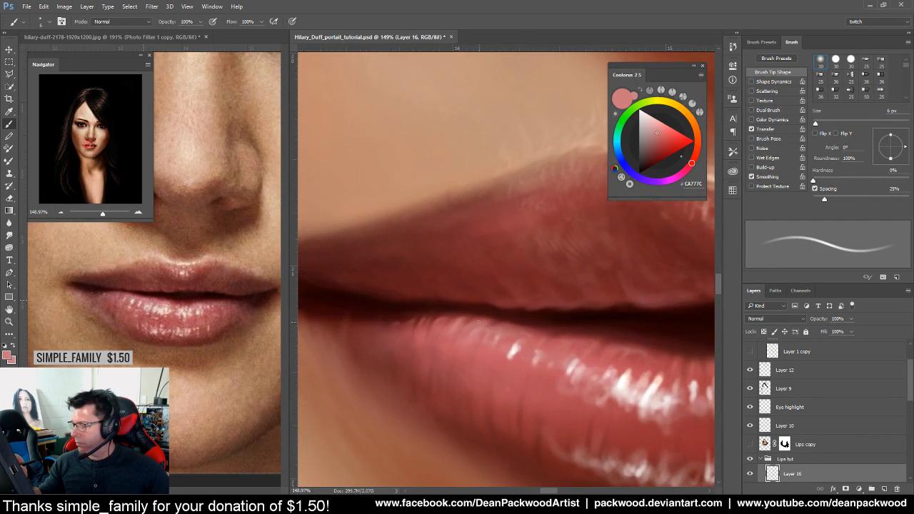
{"action": "scroll", "coordinate": [467, 343], "scroll_direction": "up", "scroll_amount": 3}
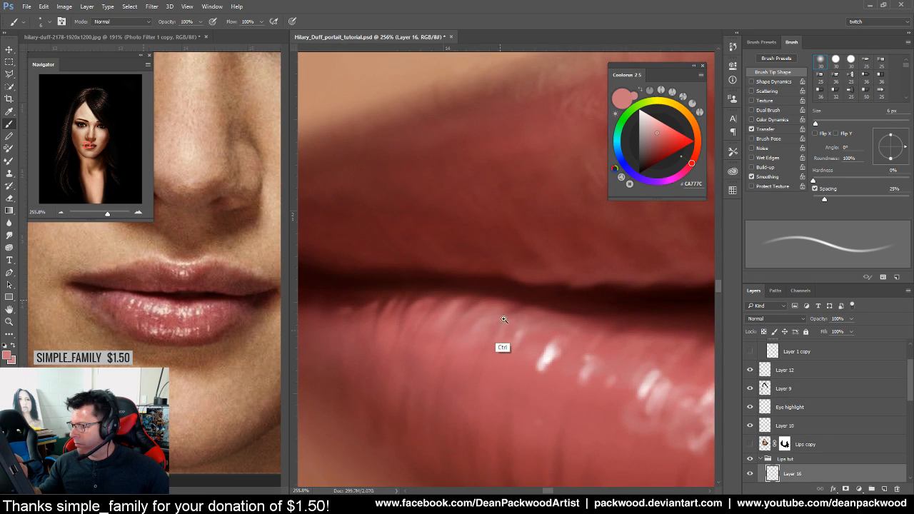
Sample dark and deep reds along the lip crease while framing it closely
{"action": "left_click", "coordinate": [487, 290], "text": "alt"}
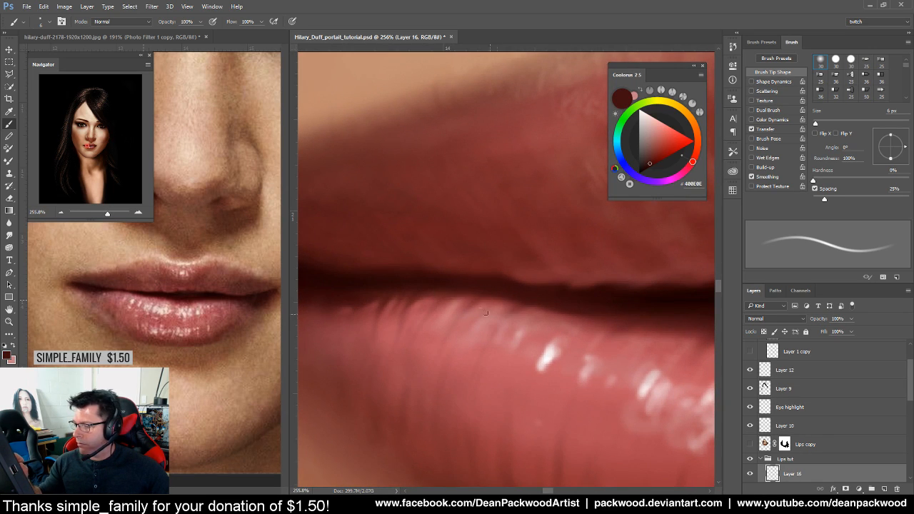
{"action": "left_click_drag", "start_coordinate": [450, 316], "coordinate": [527, 408]}
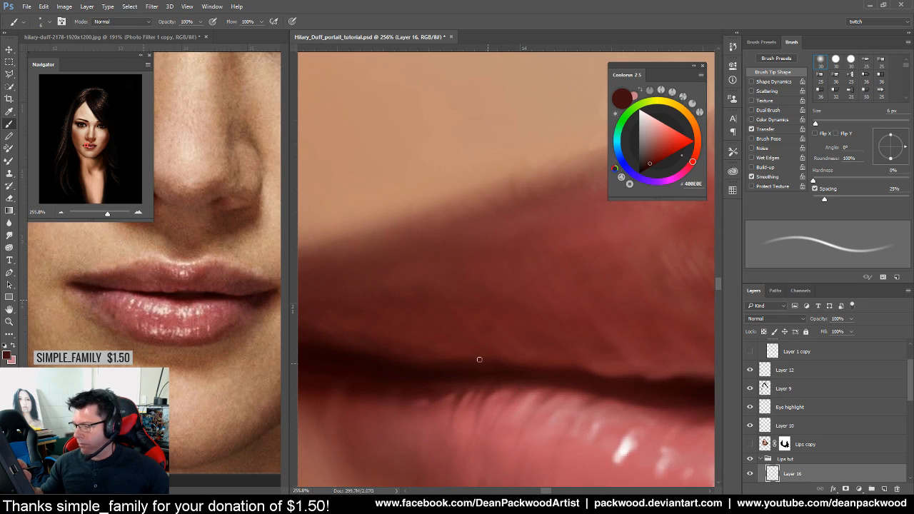
{"action": "left_click", "coordinate": [456, 375], "text": "alt"}
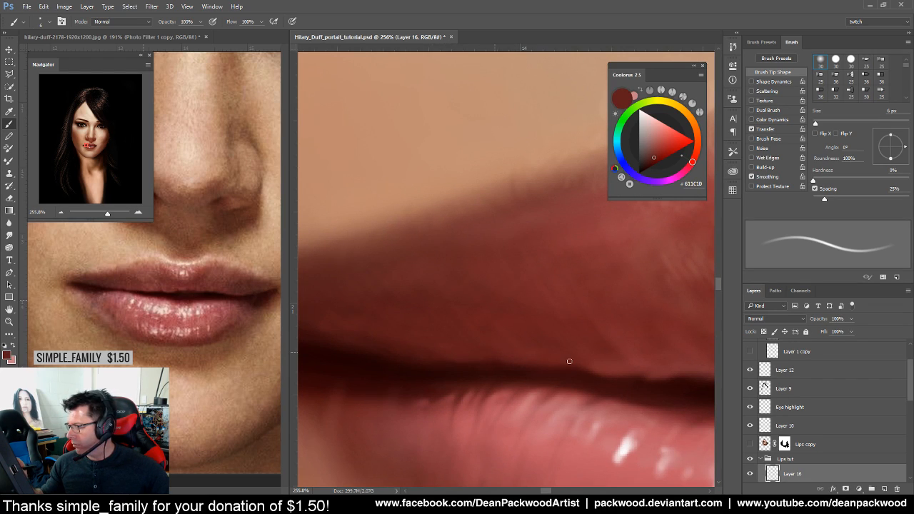
{"action": "left_click_drag", "start_coordinate": [574, 395], "coordinate": [540, 413]}
{"action": "left_click", "coordinate": [478, 335], "text": "alt"}
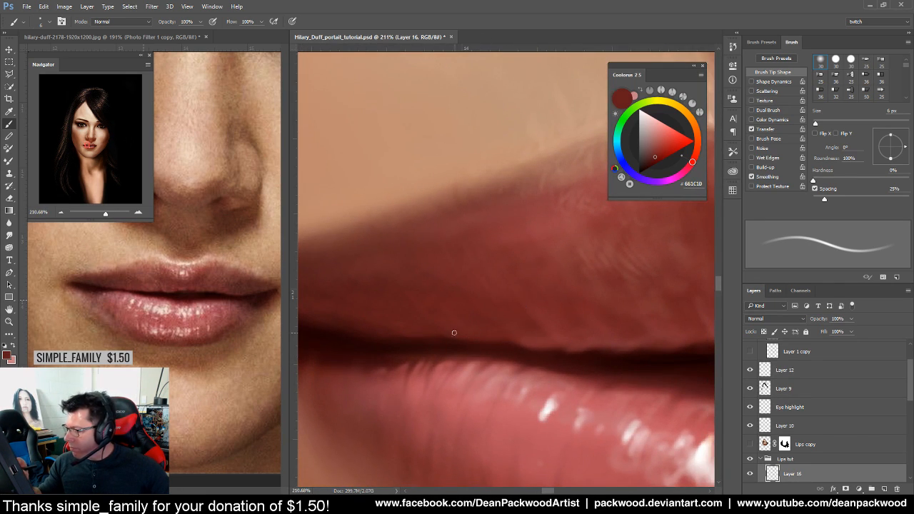
Pick progressively darker reds, down to near-black, for the seam between the lips
{"action": "left_click", "coordinate": [534, 341], "text": "alt"}
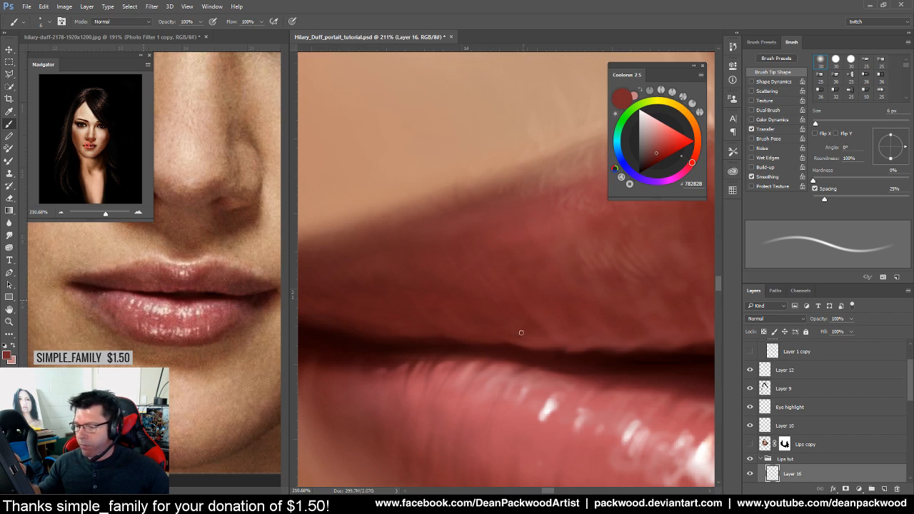
{"action": "left_click", "coordinate": [562, 352], "text": "alt"}
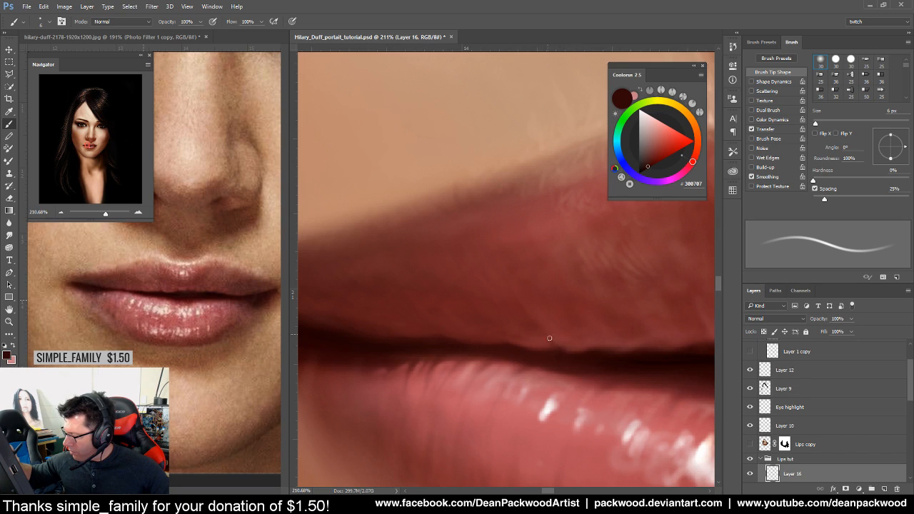
{"action": "left_click", "coordinate": [563, 360], "text": "alt"}
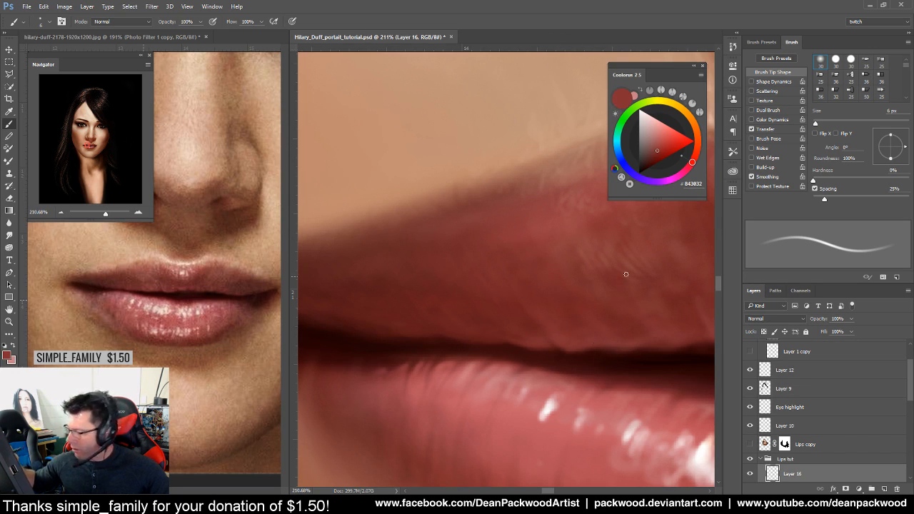
{"action": "left_click", "coordinate": [585, 353], "text": "alt"}
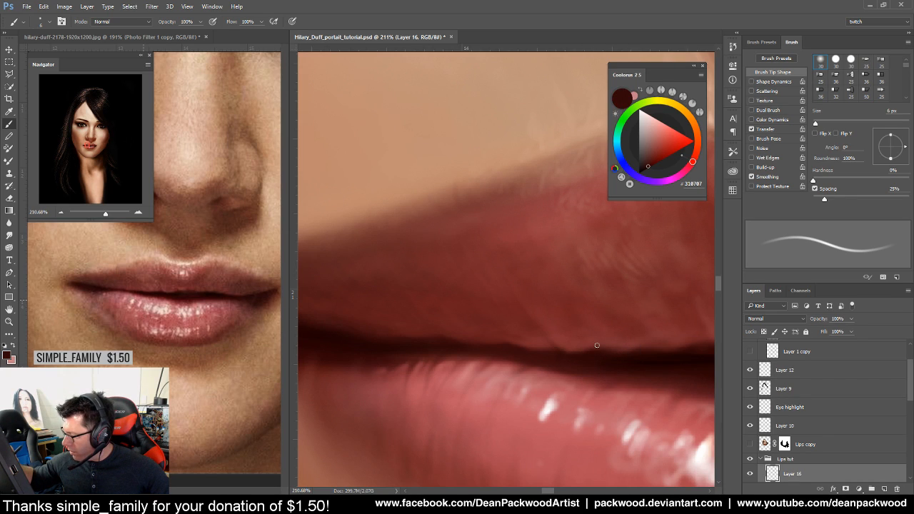
{"action": "left_click_drag", "start_coordinate": [631, 359], "coordinate": [541, 377]}
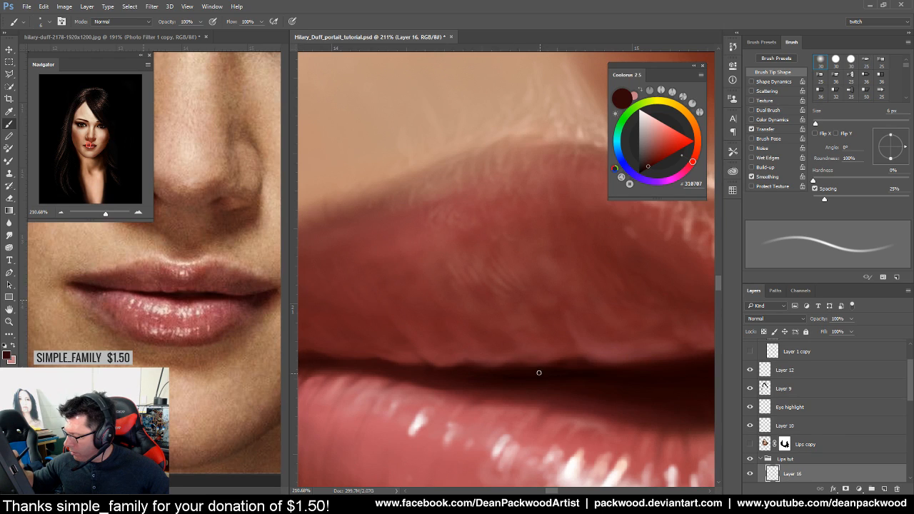
{"action": "left_click", "coordinate": [586, 376], "text": "alt"}
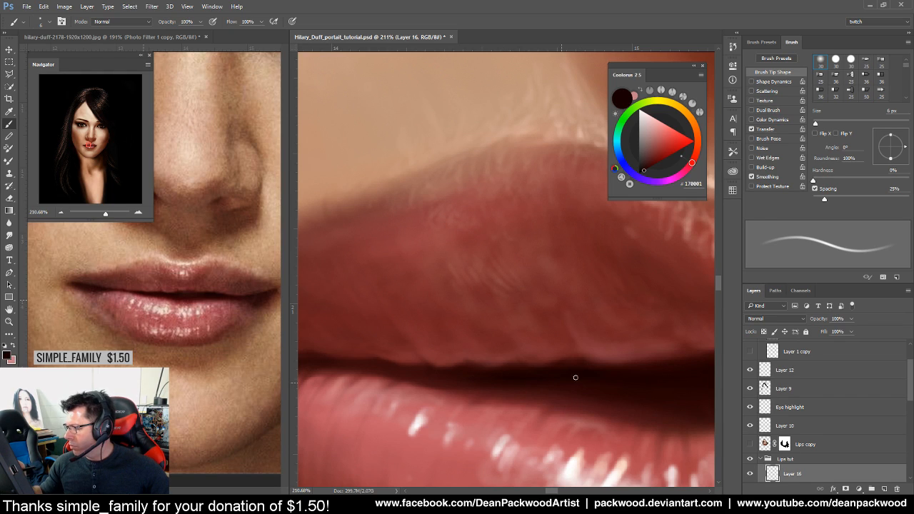
{"action": "left_click_drag", "start_coordinate": [459, 388], "coordinate": [508, 425]}
{"action": "key", "text": "alt+space"}
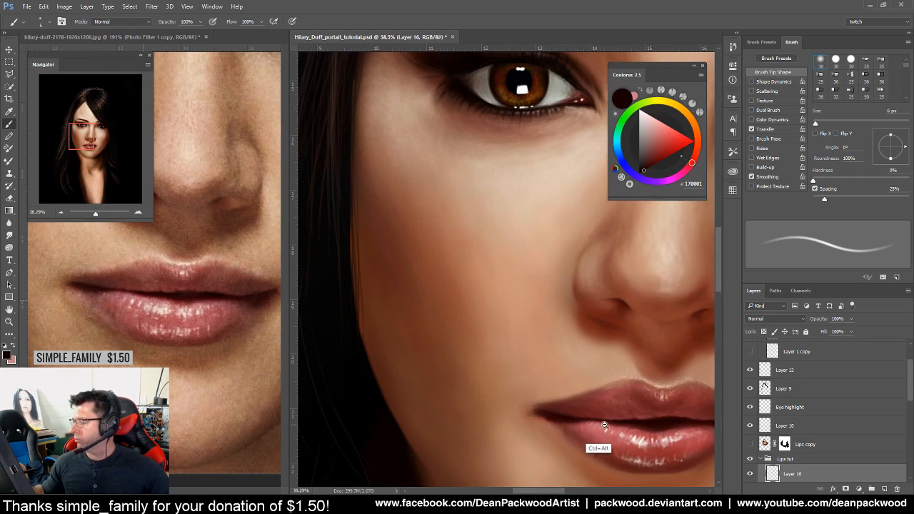
{"action": "left_click_drag", "start_coordinate": [632, 420], "coordinate": [509, 361]}
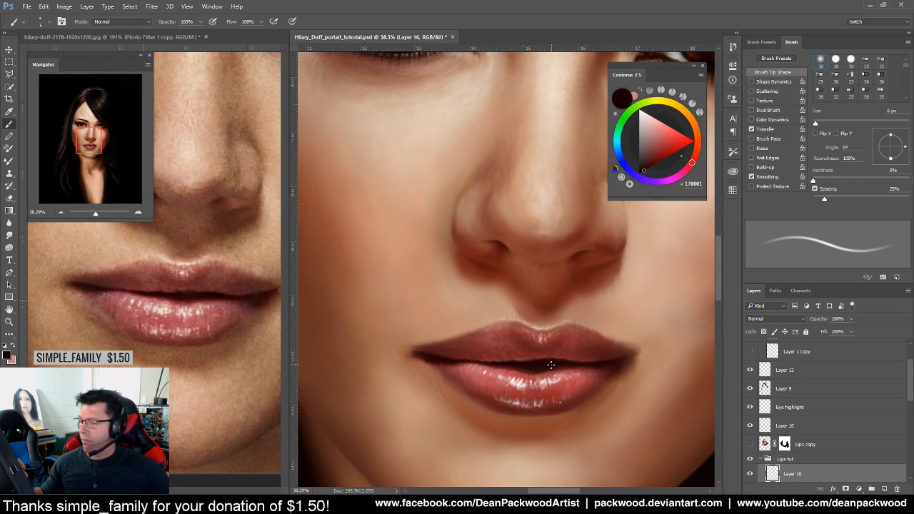
{"action": "mouse_move", "coordinate": [545, 365]}
{"action": "left_mouse_down"}
{"action": "mouse_move", "coordinate": [581, 364]}
{"action": "mouse_move", "coordinate": [559, 374]}
{"action": "left_mouse_up"}
{"action": "left_click", "coordinate": [489, 345], "text": "alt"}
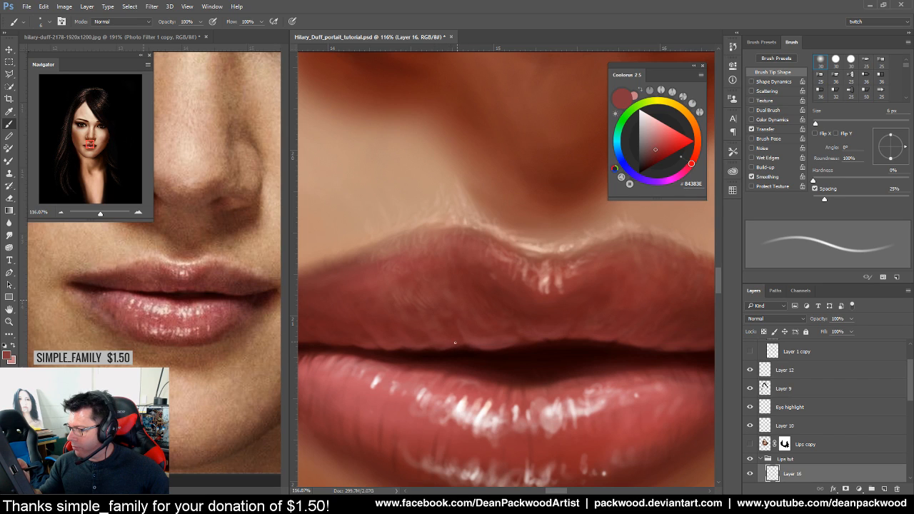
{"action": "left_click_drag", "start_coordinate": [601, 384], "coordinate": [536, 401]}
{"action": "left_click_drag", "start_coordinate": [593, 401], "coordinate": [560, 409]}
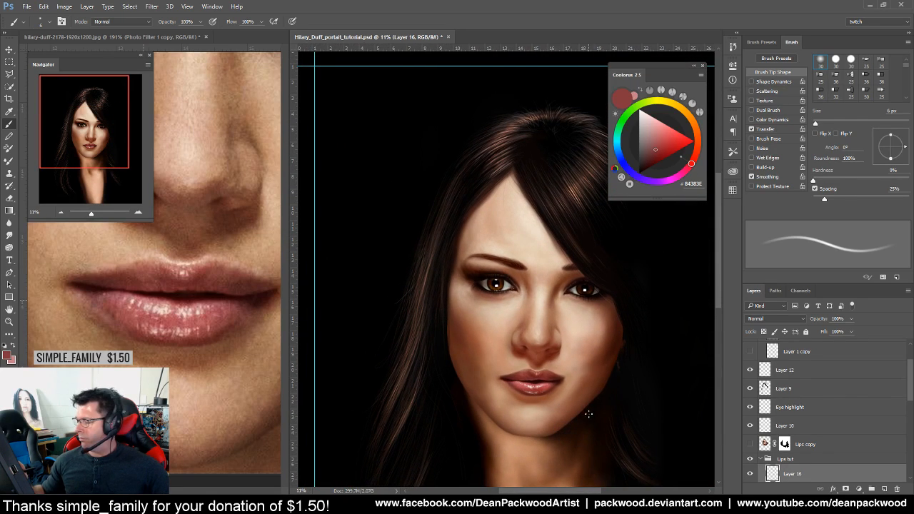
{"action": "left_click", "coordinate": [230, 352]}
{"action": "left_click_drag", "start_coordinate": [236, 355], "coordinate": [243, 440]}
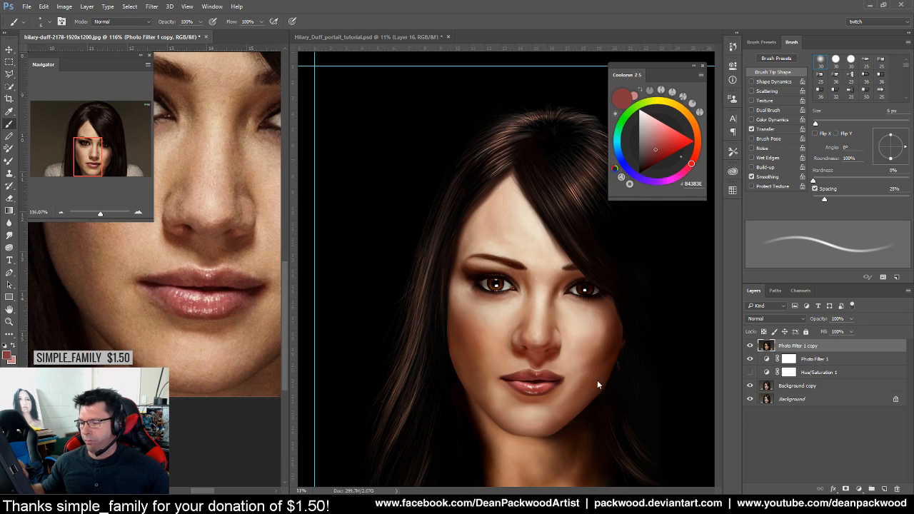
{"action": "left_click_drag", "start_coordinate": [590, 405], "coordinate": [608, 393]}
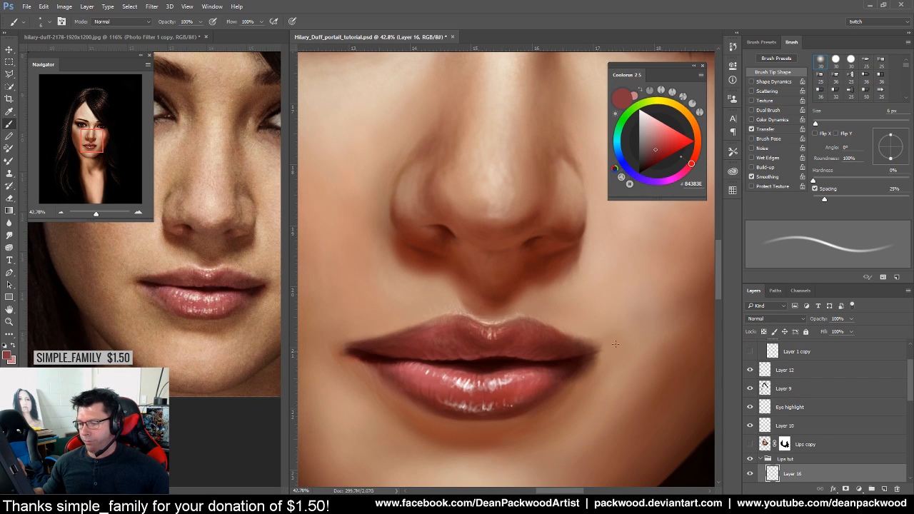
Set the brush to about 7 px and sample lip reds, skin and crease colours for highlights
{"action": "mouse_move", "coordinate": [595, 385]}
{"action": "left_mouse_down"}
{"action": "mouse_move", "coordinate": [606, 384]}
{"action": "mouse_move", "coordinate": [600, 362]}
{"action": "left_mouse_up"}
{"action": "left_click", "coordinate": [547, 345], "text": "alt"}
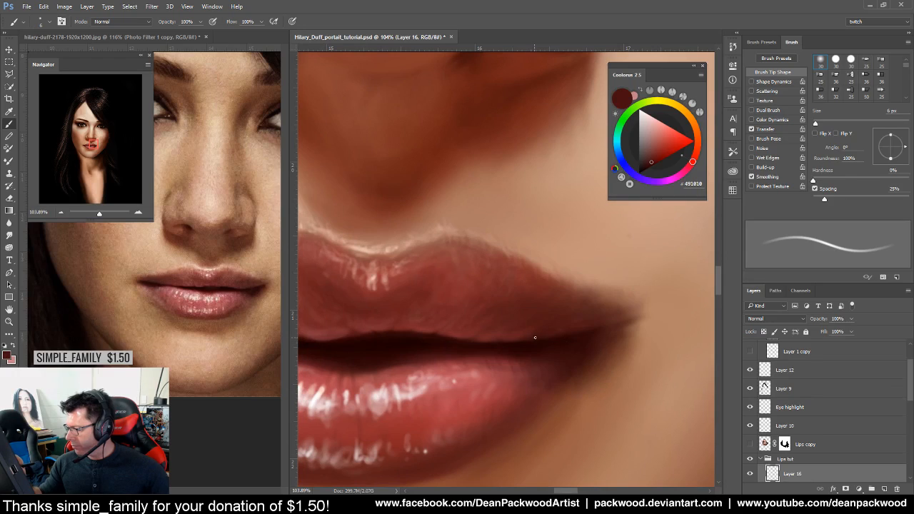
{"action": "left_click", "coordinate": [535, 336], "text": "alt"}
{"action": "left_click_drag", "start_coordinate": [815, 125], "coordinate": [815, 126]}
{"action": "left_click", "coordinate": [543, 359], "text": "alt"}
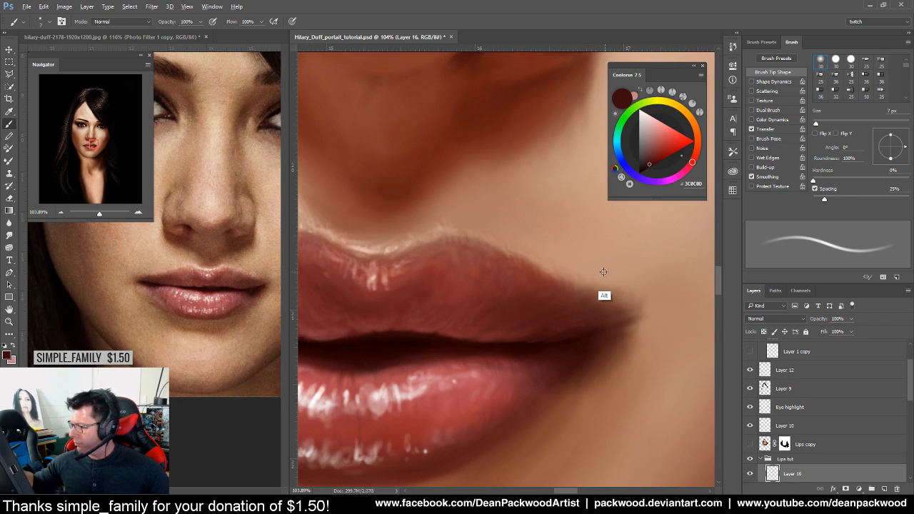
{"action": "left_click", "coordinate": [606, 297], "text": "alt"}
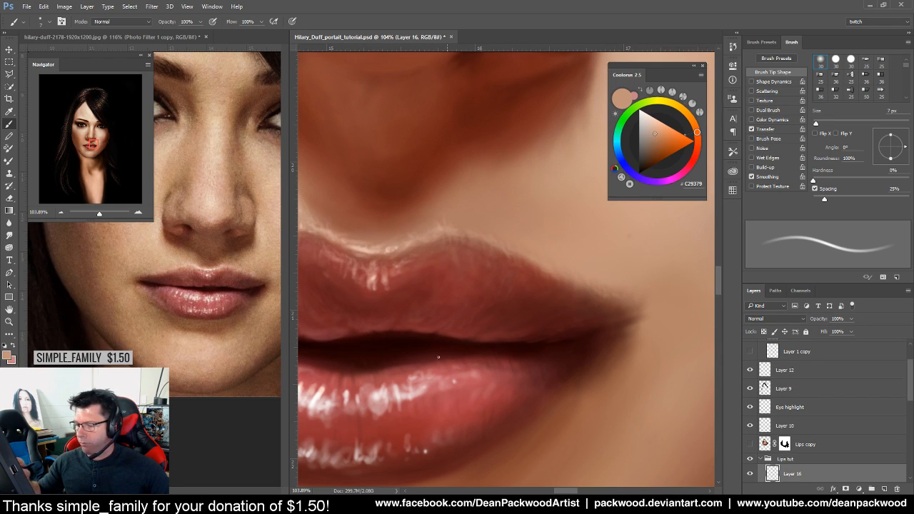
{"action": "left_click", "coordinate": [266, 284], "text": "alt"}
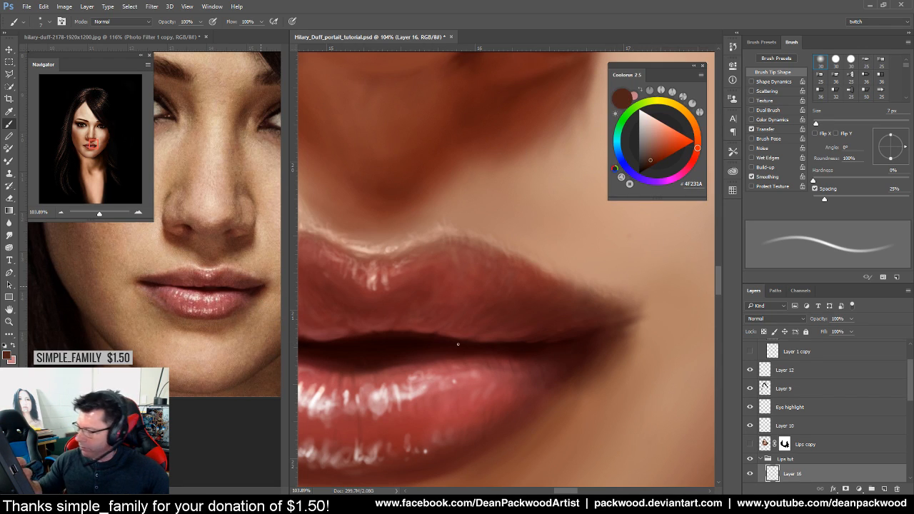
{"action": "left_click", "coordinate": [593, 336], "text": "alt"}
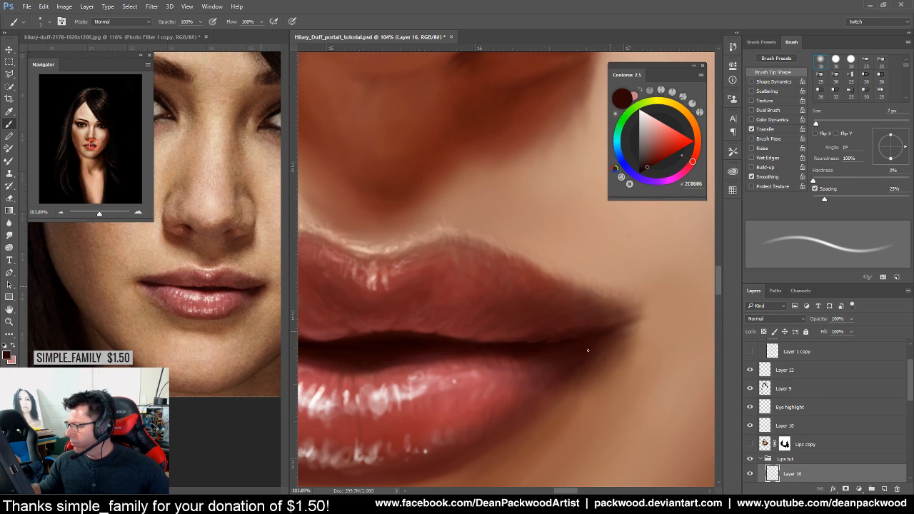
Enlarge the brush to 20 px and sample the lip-corner red and adjacent skin tone #A5745B
{"action": "left_click_drag", "start_coordinate": [633, 387], "coordinate": [568, 403]}
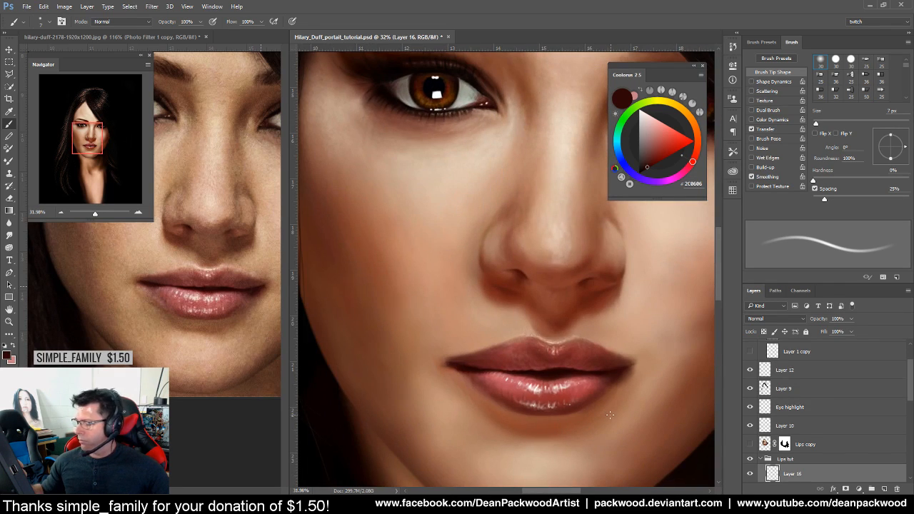
{"action": "left_click_drag", "start_coordinate": [627, 401], "coordinate": [647, 389]}
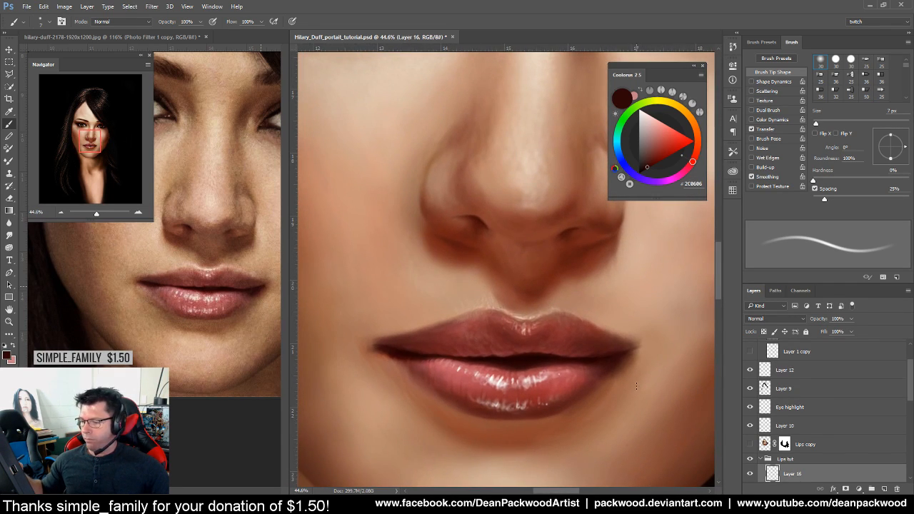
{"action": "left_click_drag", "start_coordinate": [816, 123], "coordinate": [822, 124]}
{"action": "left_click_drag", "start_coordinate": [647, 363], "coordinate": [677, 359]}
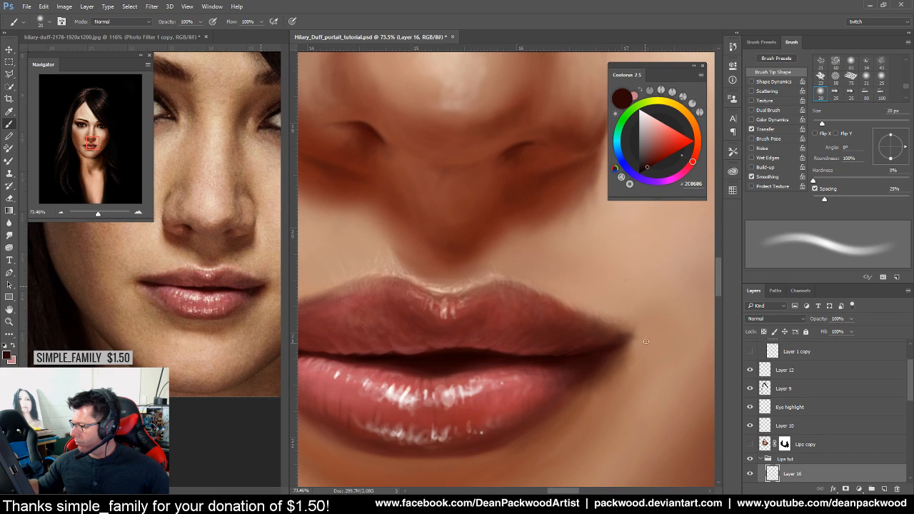
{"action": "left_click", "coordinate": [622, 338], "text": "alt"}
{"action": "left_click", "coordinate": [623, 321], "text": "alt"}
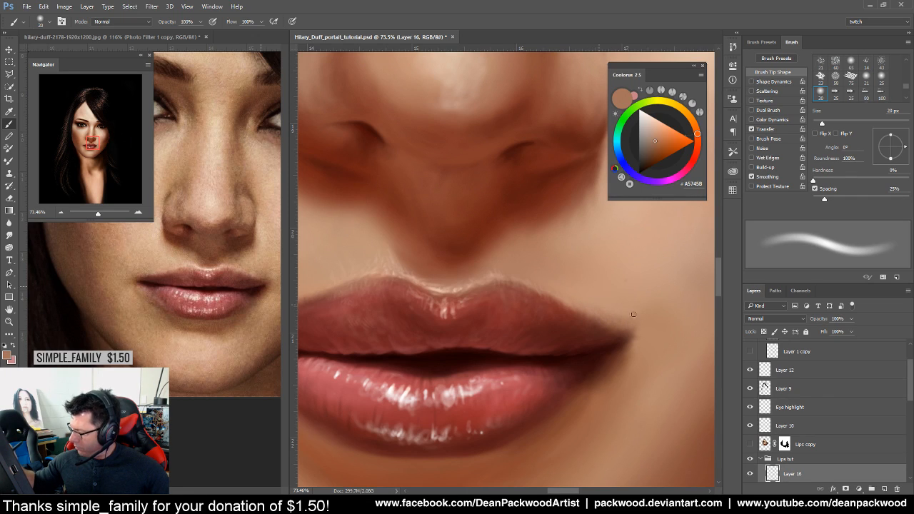
{"action": "left_click_drag", "start_coordinate": [661, 377], "coordinate": [591, 406]}
{"action": "left_click_drag", "start_coordinate": [645, 420], "coordinate": [563, 403]}
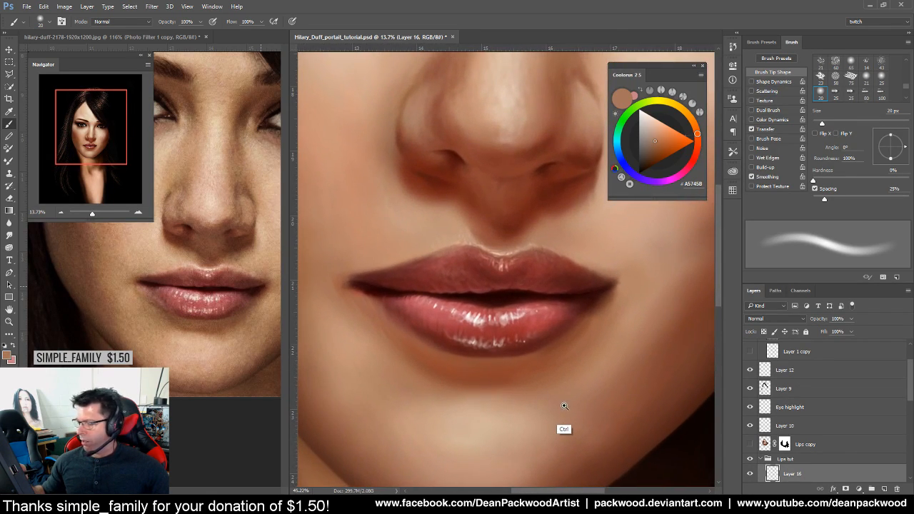
Pick dark red-brown lip-line colours and enlarge the brush to 59 px
{"action": "left_click", "coordinate": [573, 316], "text": "alt"}
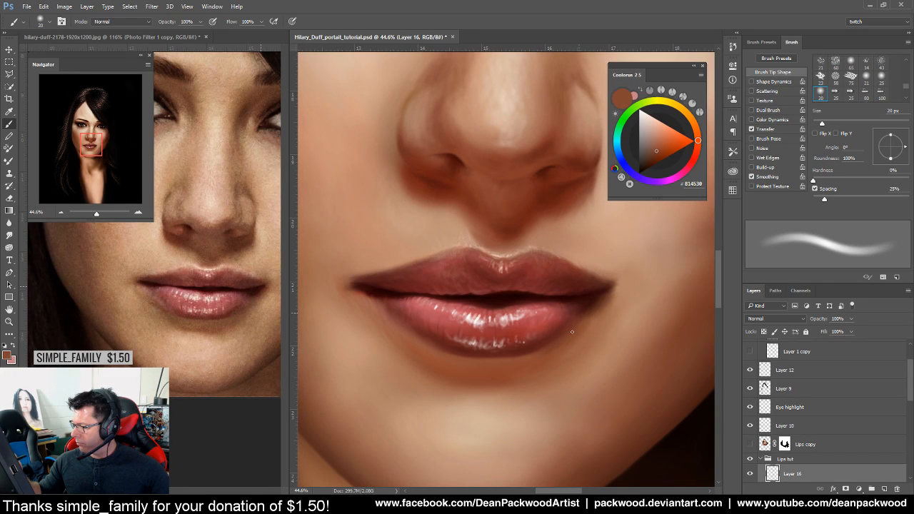
{"action": "left_click", "coordinate": [587, 302], "text": "alt"}
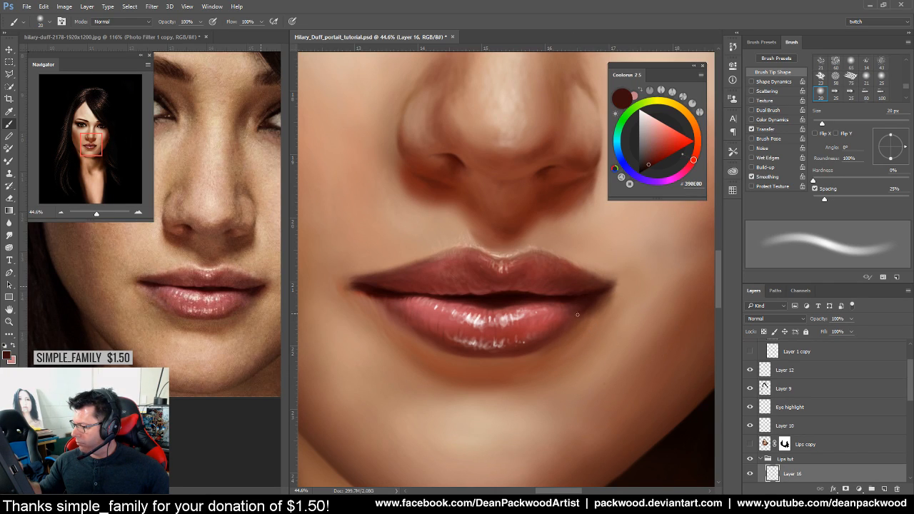
{"action": "left_click_drag", "start_coordinate": [823, 125], "coordinate": [823, 124]}
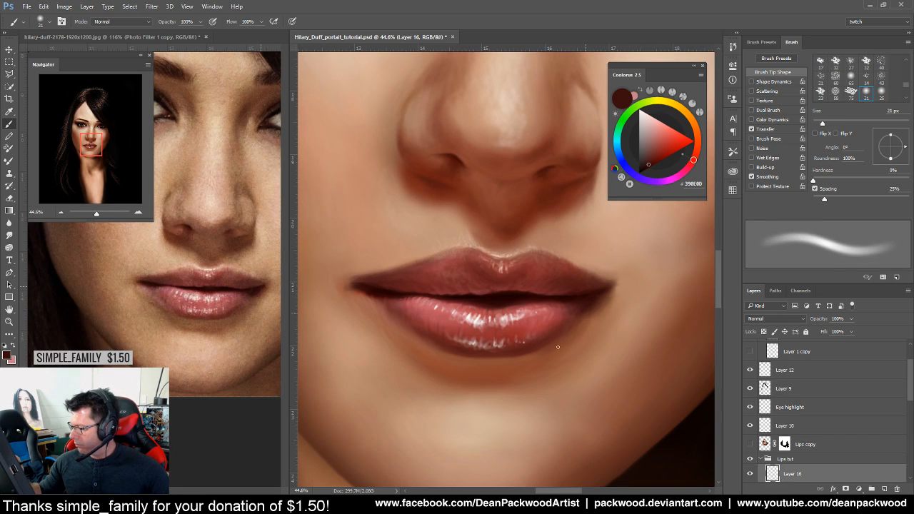
{"action": "left_click", "coordinate": [841, 124]}
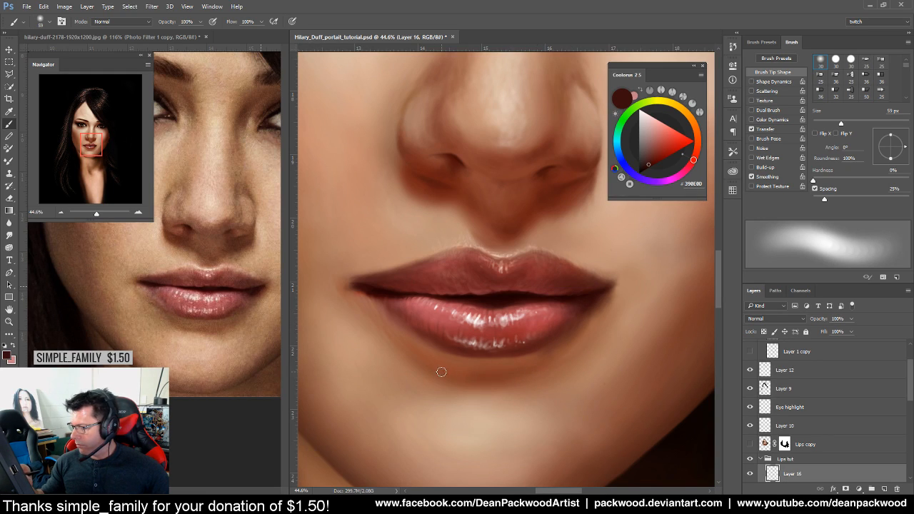
Paint soft skin strokes below the lower lip, ending on the pale tone #C6A187
{"action": "left_click_drag", "start_coordinate": [467, 402], "coordinate": [521, 392]}
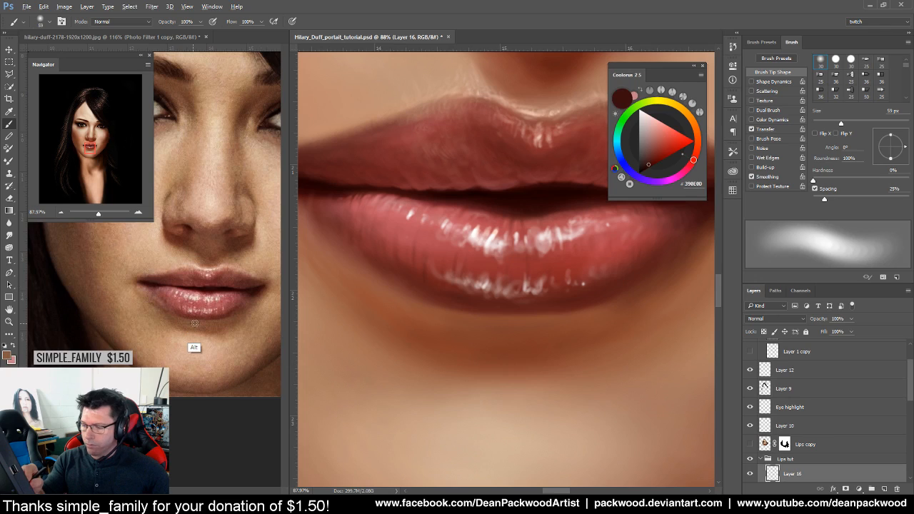
{"action": "left_click", "coordinate": [194, 347], "text": "alt"}
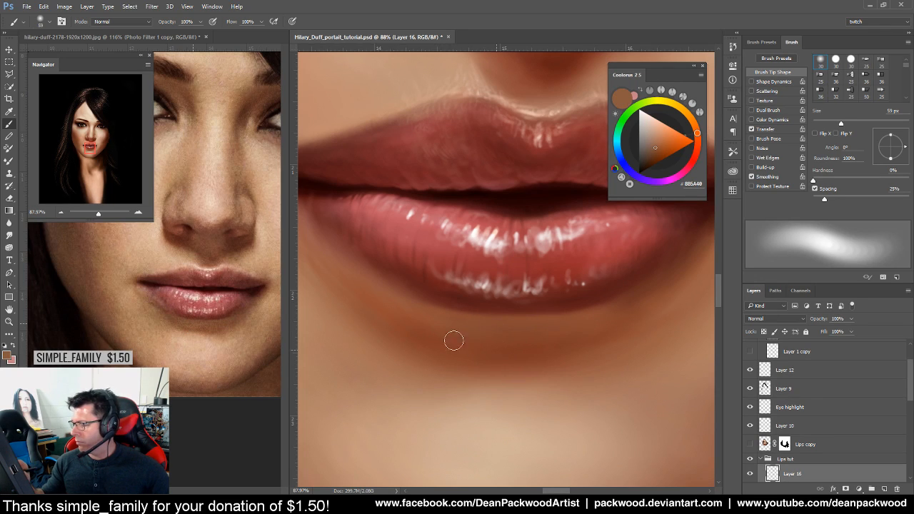
{"action": "left_click", "coordinate": [500, 417], "text": "alt"}
{"action": "scroll", "coordinate": [543, 418], "scroll_direction": "down", "scroll_amount": 5}
{"action": "scroll", "coordinate": [596, 416], "scroll_direction": "up", "scroll_amount": 3}
{"action": "left_click", "coordinate": [553, 398], "text": "alt"}
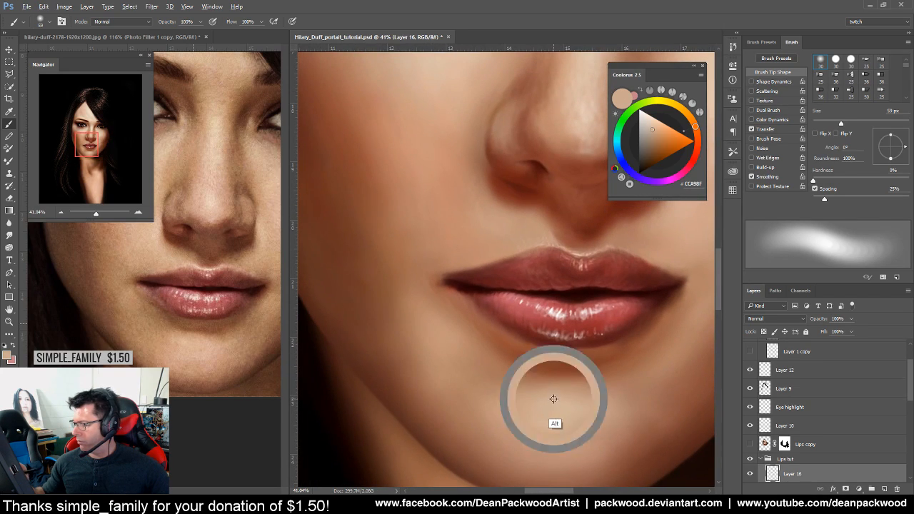
{"action": "left_click_drag", "start_coordinate": [531, 380], "coordinate": [573, 376]}
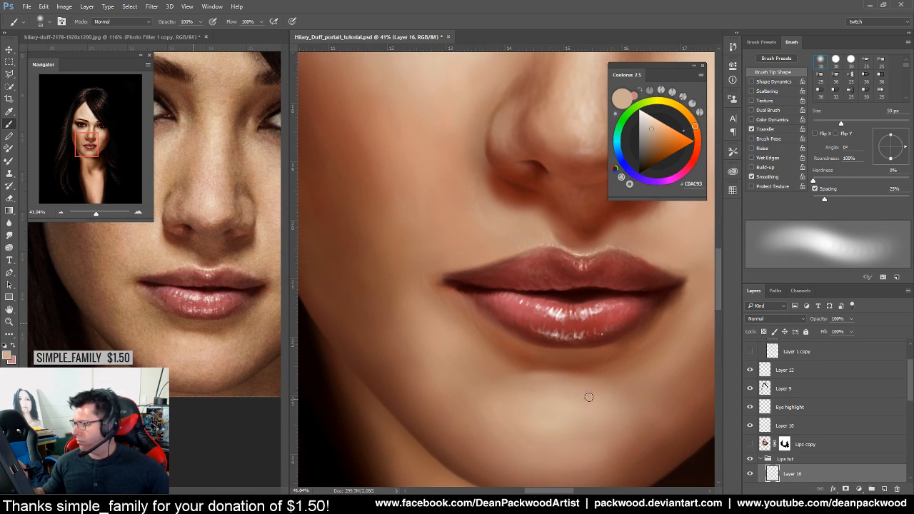
{"action": "left_click", "coordinate": [550, 389], "text": "alt"}
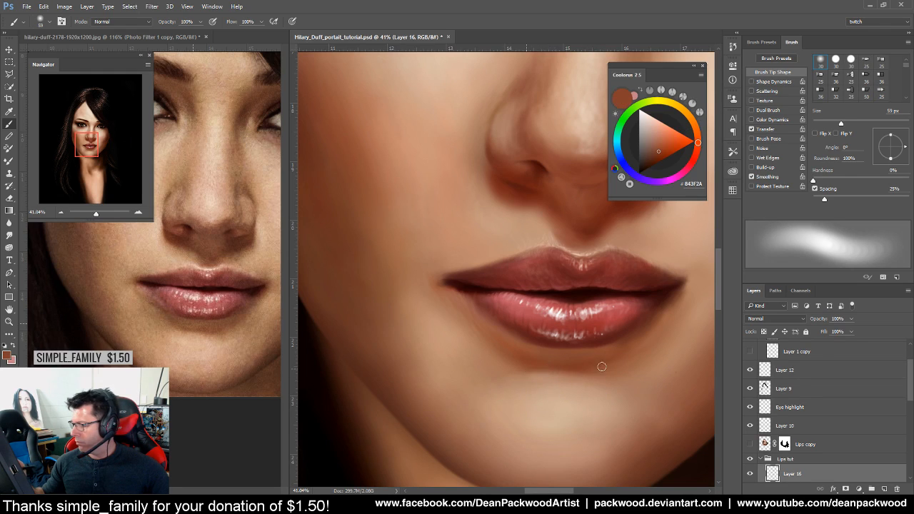
{"action": "left_click", "coordinate": [541, 392], "text": "alt"}
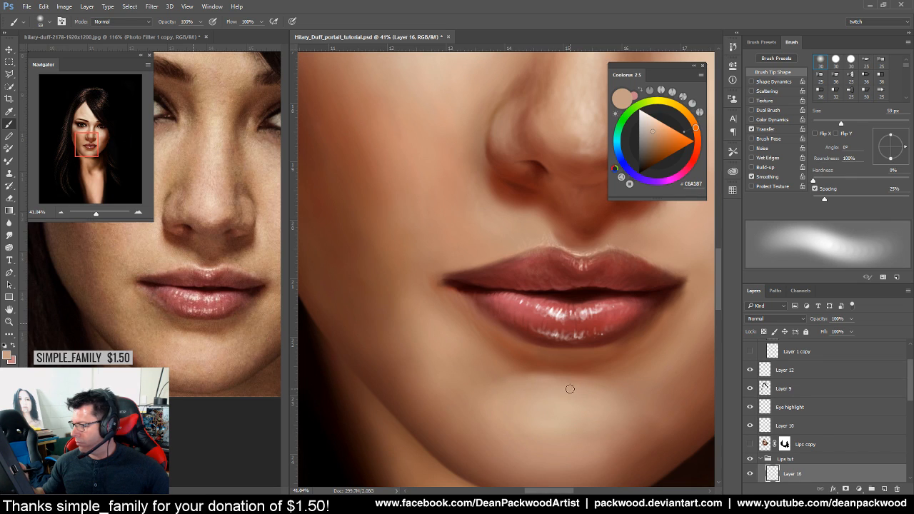
{"action": "left_click_drag", "start_coordinate": [636, 431], "coordinate": [529, 438]}
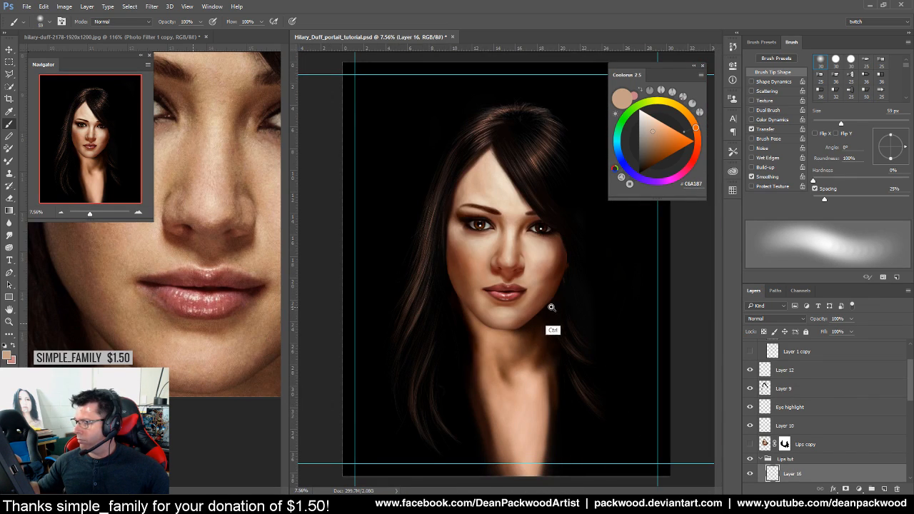
Reframe the view on the lips and sample deep reds from the lower lip
{"action": "scroll", "coordinate": [551, 321], "scroll_direction": "up", "scroll_amount": 3}
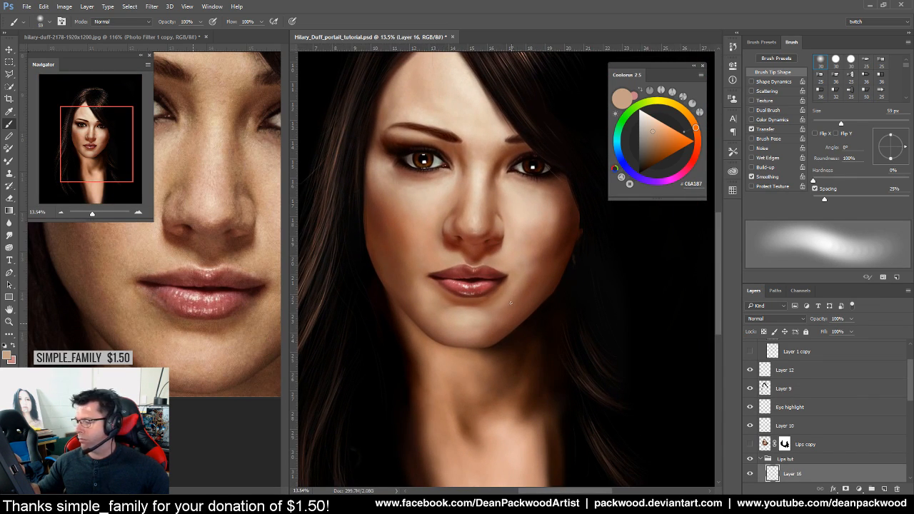
{"action": "scroll", "coordinate": [484, 298], "scroll_direction": "up", "scroll_amount": 5}
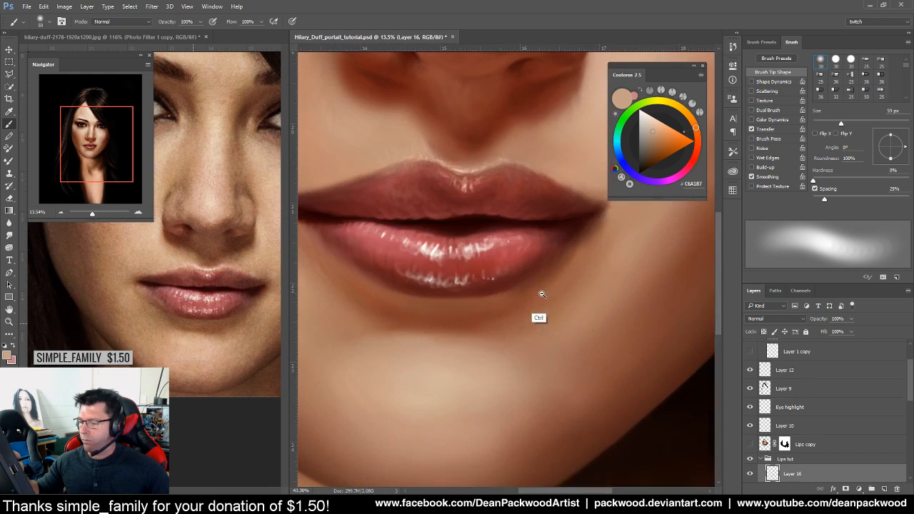
{"action": "left_click_drag", "start_coordinate": [447, 306], "coordinate": [513, 383]}
{"action": "left_click", "coordinate": [606, 351], "text": "alt"}
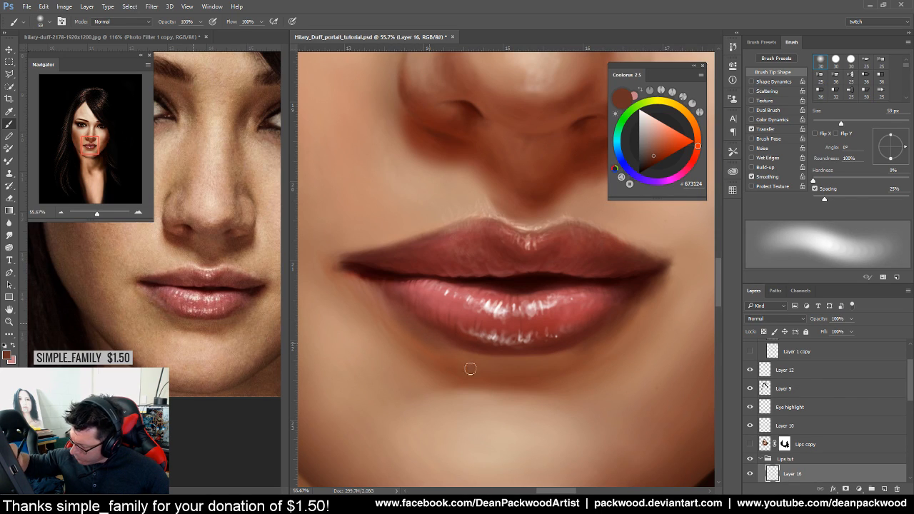
{"action": "left_click", "coordinate": [452, 337], "text": "alt"}
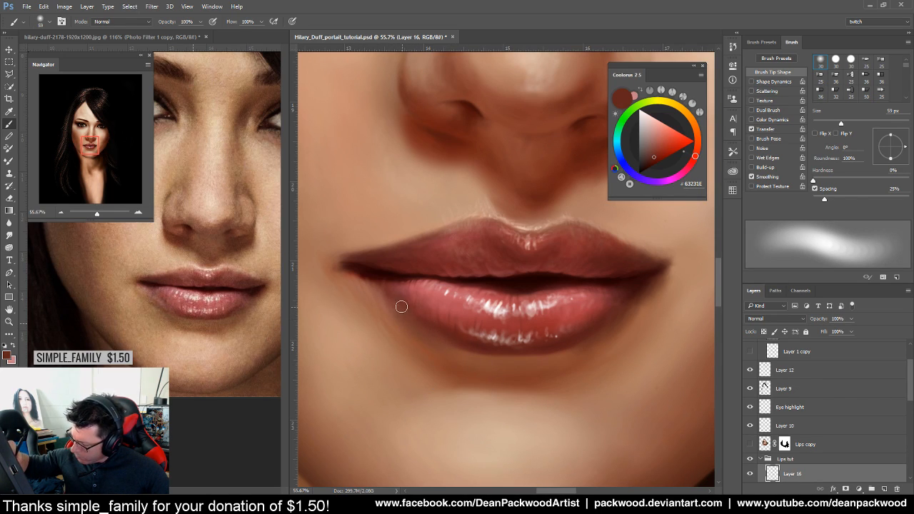
{"action": "left_click", "coordinate": [460, 339], "text": "alt"}
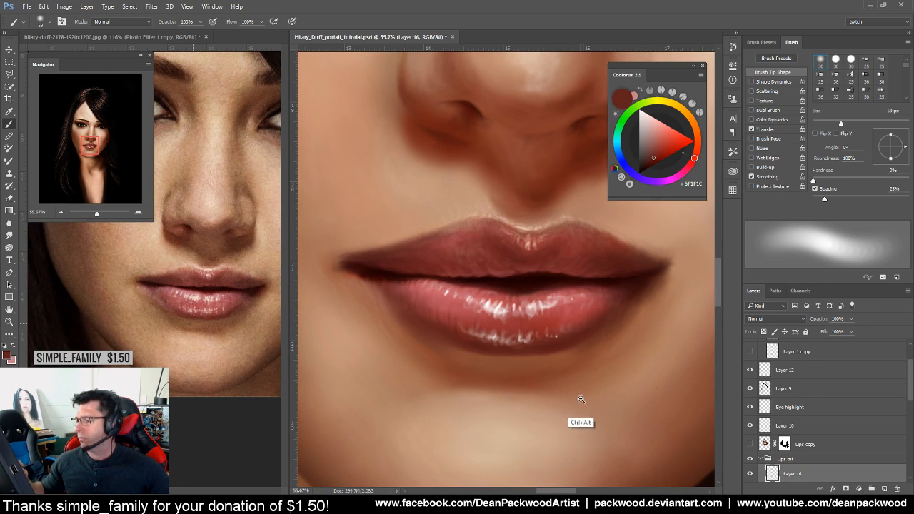
Shrink the brush and paint the left mouth corner with a sampled pink lip colour
{"action": "left_click_drag", "start_coordinate": [576, 401], "coordinate": [534, 443]}
{"action": "left_click_drag", "start_coordinate": [580, 417], "coordinate": [624, 406]}
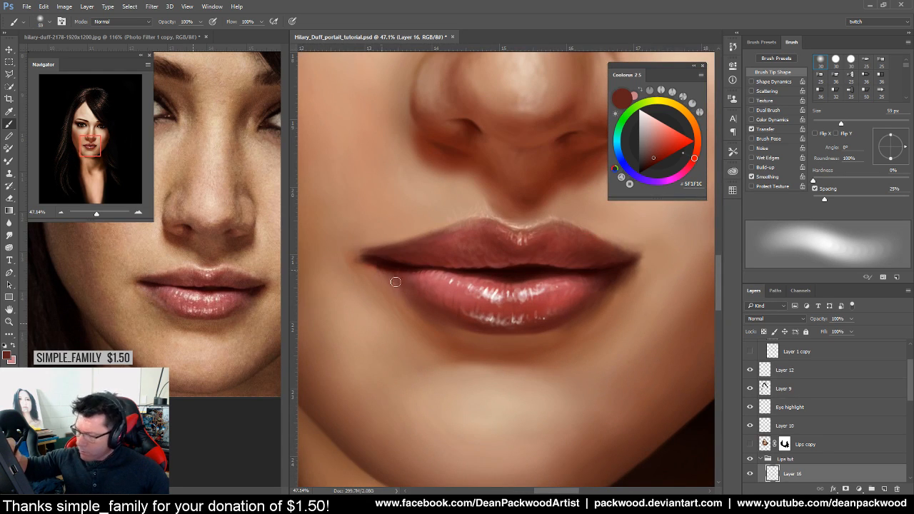
{"action": "left_click_drag", "start_coordinate": [451, 318], "coordinate": [483, 309]}
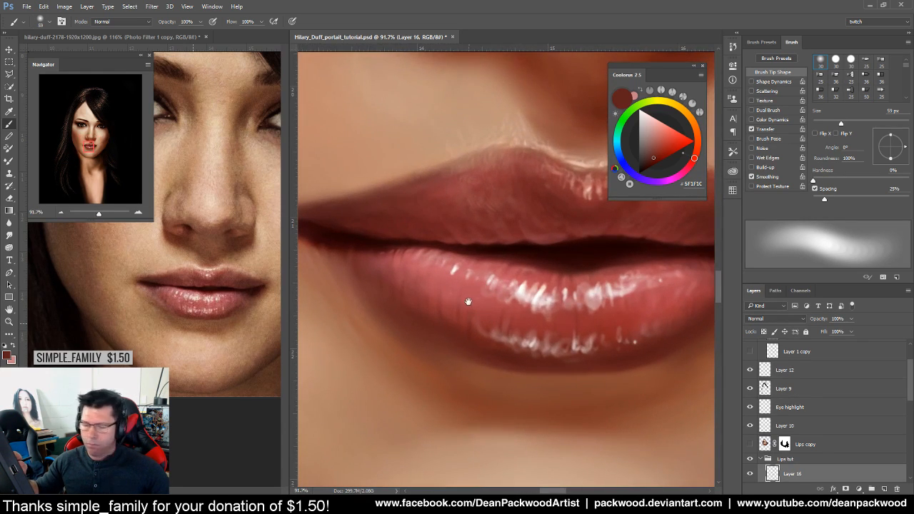
{"action": "left_click_drag", "start_coordinate": [412, 281], "coordinate": [473, 338]}
{"action": "left_click_drag", "start_coordinate": [840, 123], "coordinate": [829, 121]}
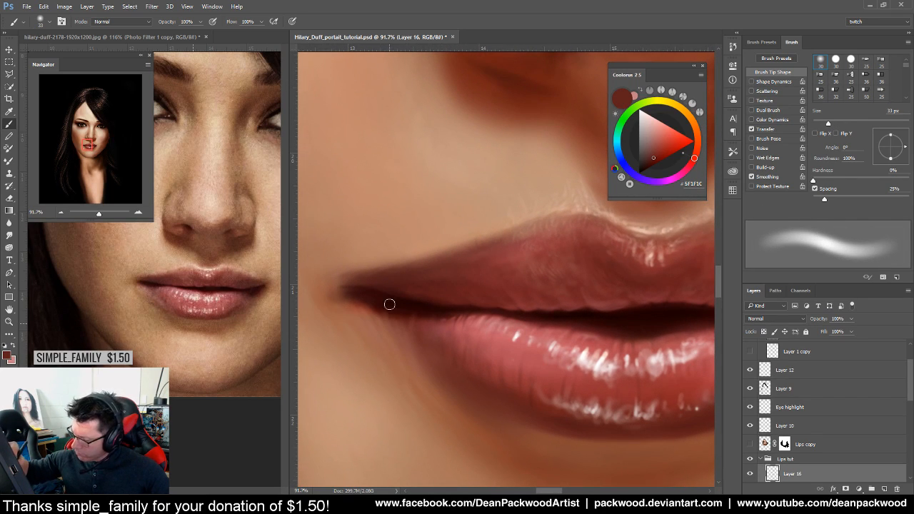
{"action": "left_click", "coordinate": [149, 289], "text": "alt"}
{"action": "left_click_drag", "start_coordinate": [828, 122], "coordinate": [823, 123]}
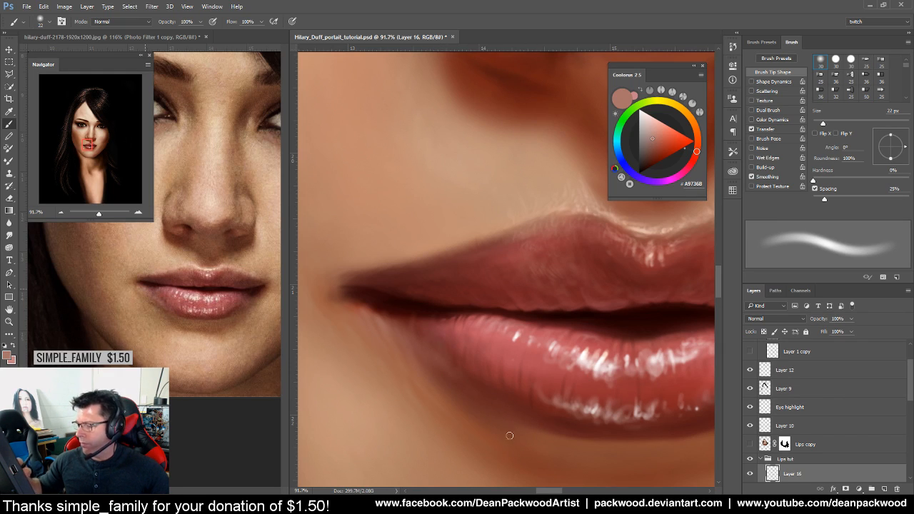
Rework the lower lip with sampled reds, ending on rosy #B64D56 at 22 px
{"action": "left_click_drag", "start_coordinate": [575, 443], "coordinate": [466, 448]}
{"action": "left_click_drag", "start_coordinate": [563, 461], "coordinate": [533, 455]}
{"action": "left_click_drag", "start_coordinate": [599, 454], "coordinate": [555, 367]}
{"action": "left_click", "coordinate": [426, 284], "text": "alt"}
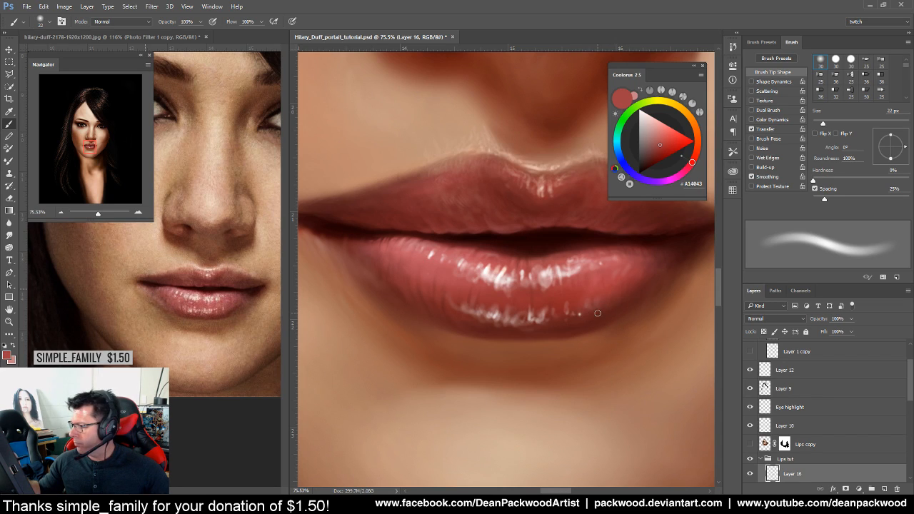
{"action": "left_click", "coordinate": [582, 286], "text": "alt"}
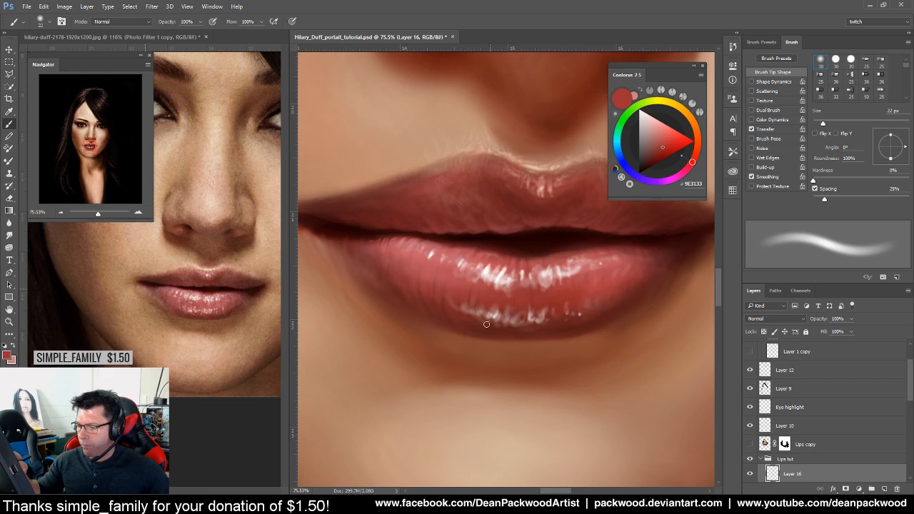
{"action": "left_click", "coordinate": [214, 299], "text": "alt"}
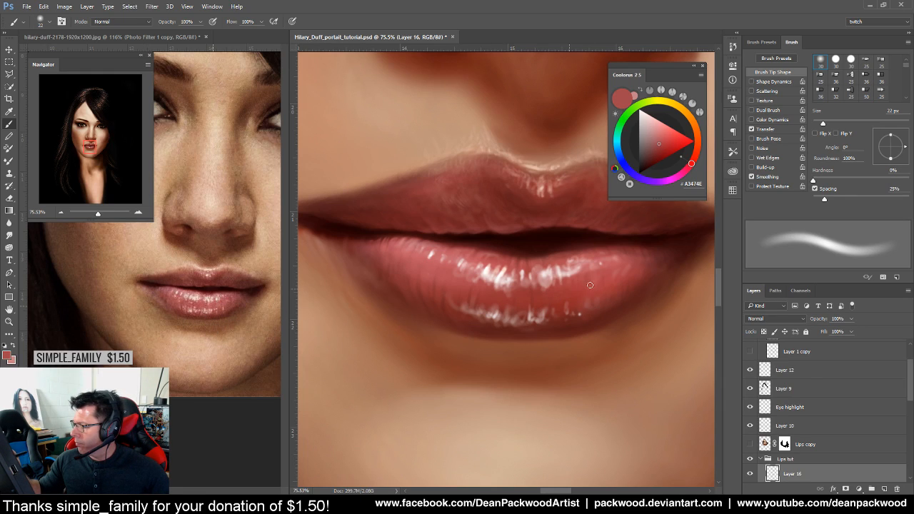
{"action": "left_click", "coordinate": [611, 294], "text": "alt"}
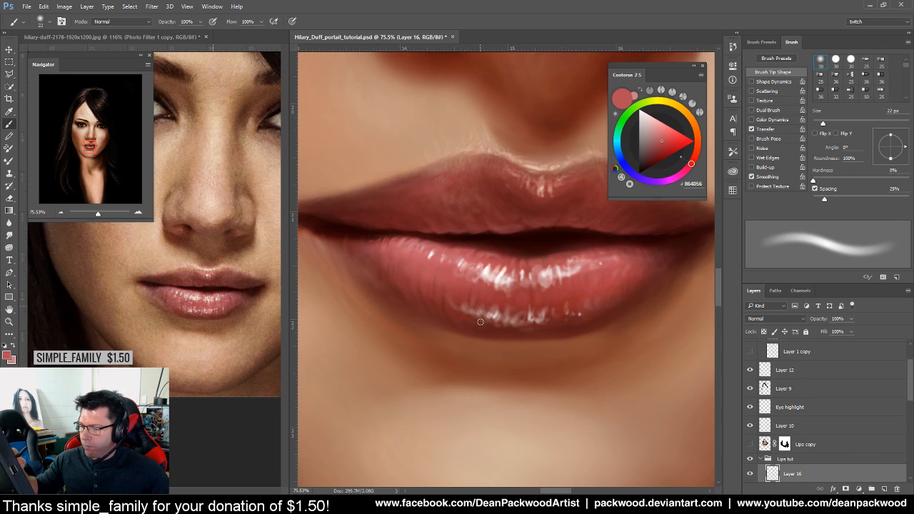
Shrink the brush to a tiny tip and sample pinks and reds for lower-lip highlights
{"action": "left_click_drag", "start_coordinate": [489, 291], "coordinate": [535, 299]}
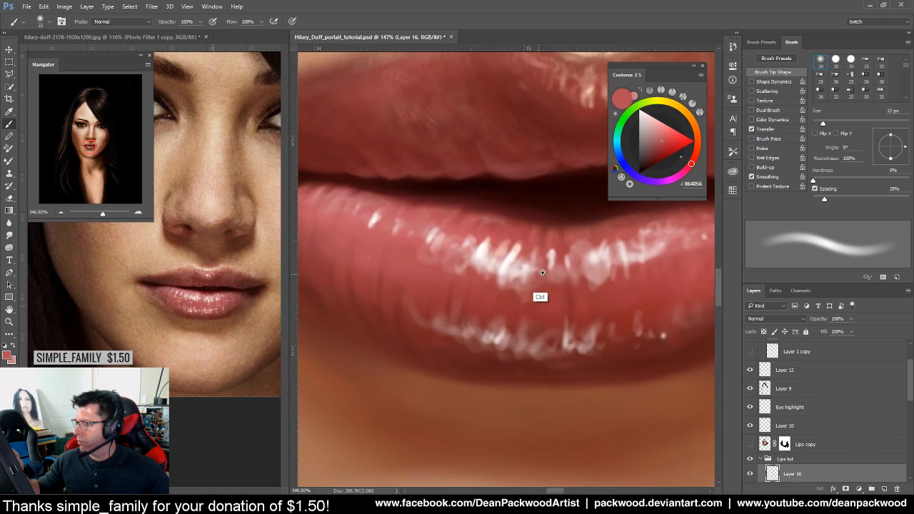
{"action": "left_click_drag", "start_coordinate": [824, 123], "coordinate": [814, 123]}
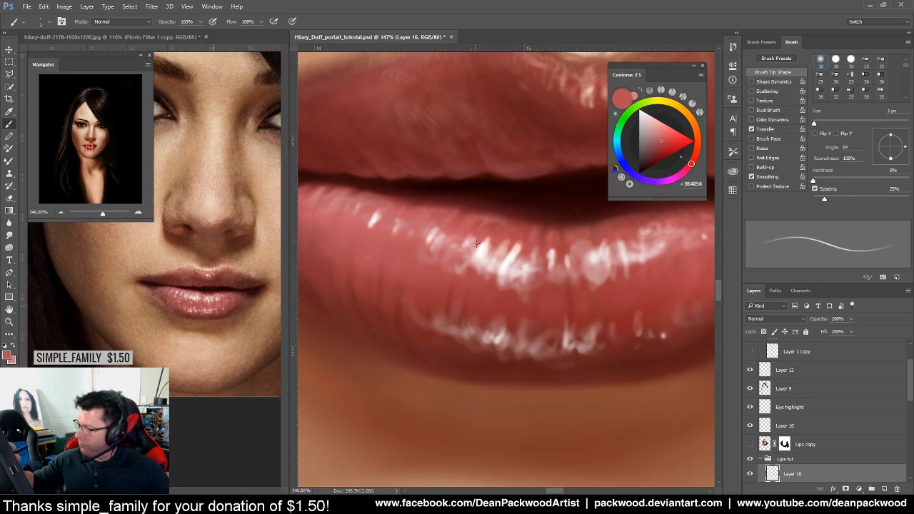
{"action": "left_click", "coordinate": [478, 265], "text": "alt"}
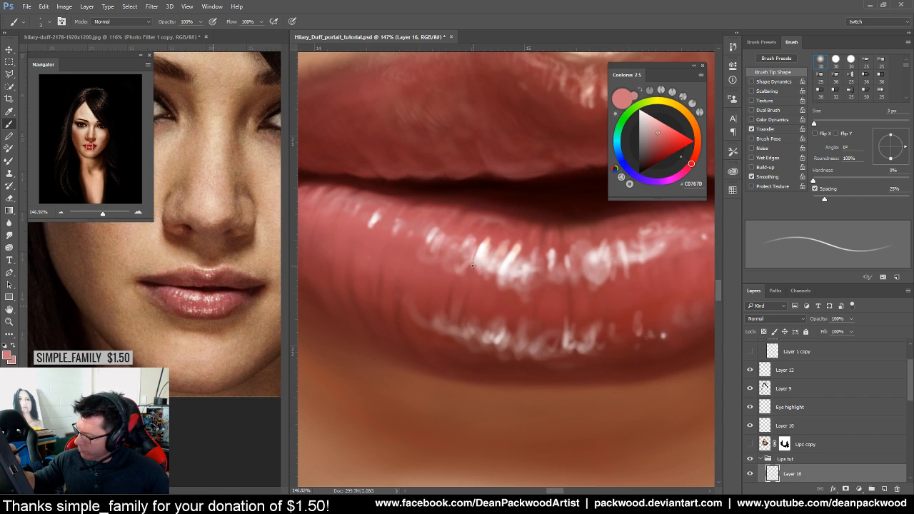
{"action": "left_click", "coordinate": [470, 273], "text": "alt"}
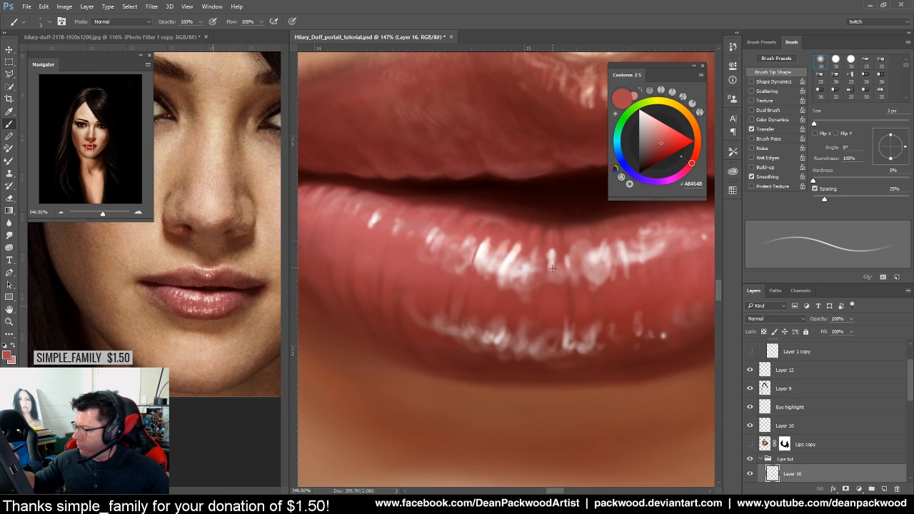
{"action": "left_click", "coordinate": [482, 238], "text": "alt"}
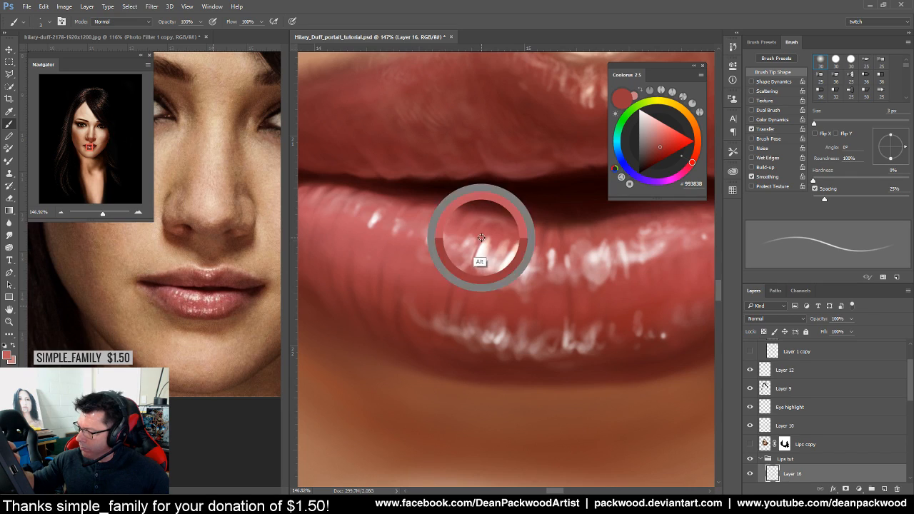
{"action": "left_click_drag", "start_coordinate": [481, 238], "coordinate": [477, 247]}
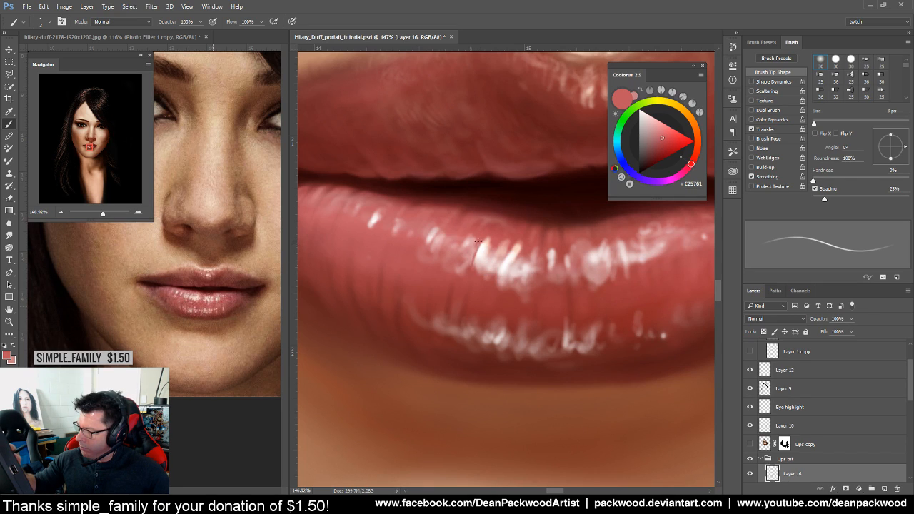
Enlarge the brush, sample the deeper lip red #973336, and view the whole mouth
{"action": "mouse_move", "coordinate": [814, 123]}
{"action": "left_mouse_down"}
{"action": "mouse_move", "coordinate": [829, 123]}
{"action": "mouse_move", "coordinate": [820, 124]}
{"action": "left_mouse_up"}
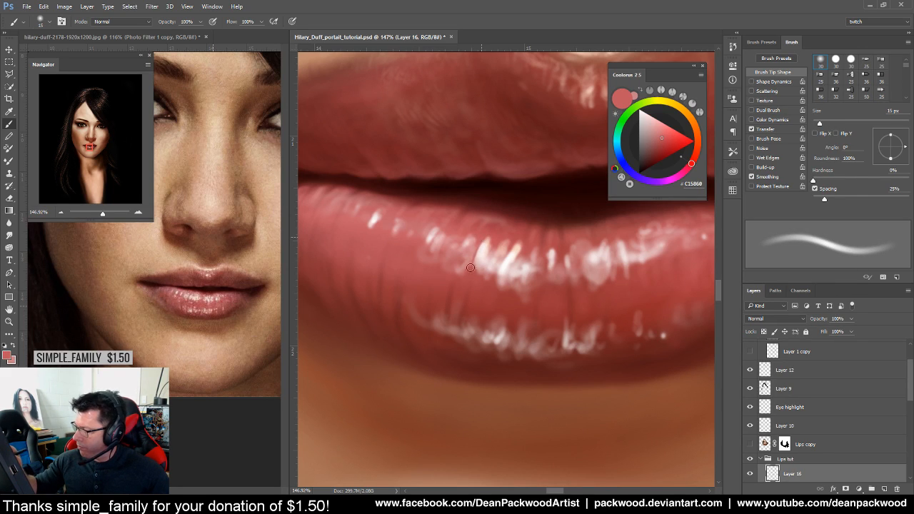
{"action": "left_click", "coordinate": [461, 287], "text": "alt"}
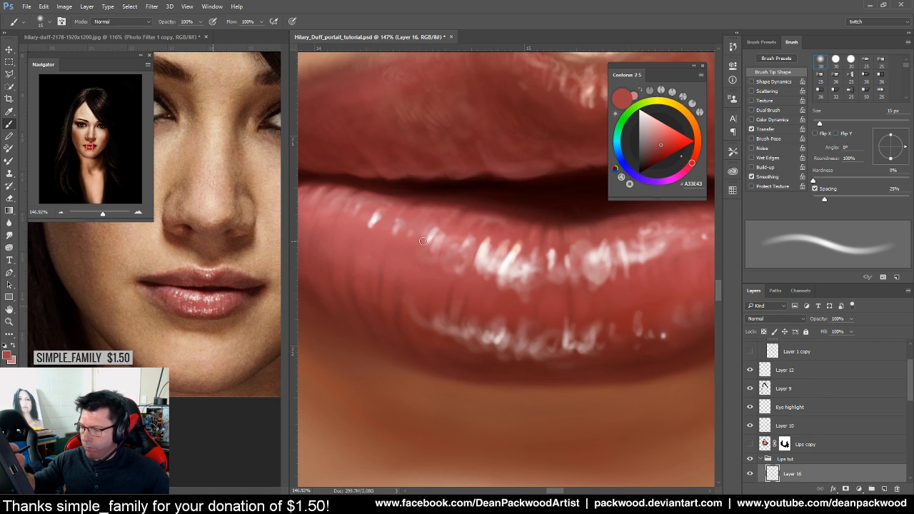
{"action": "left_click", "coordinate": [520, 300], "text": "alt"}
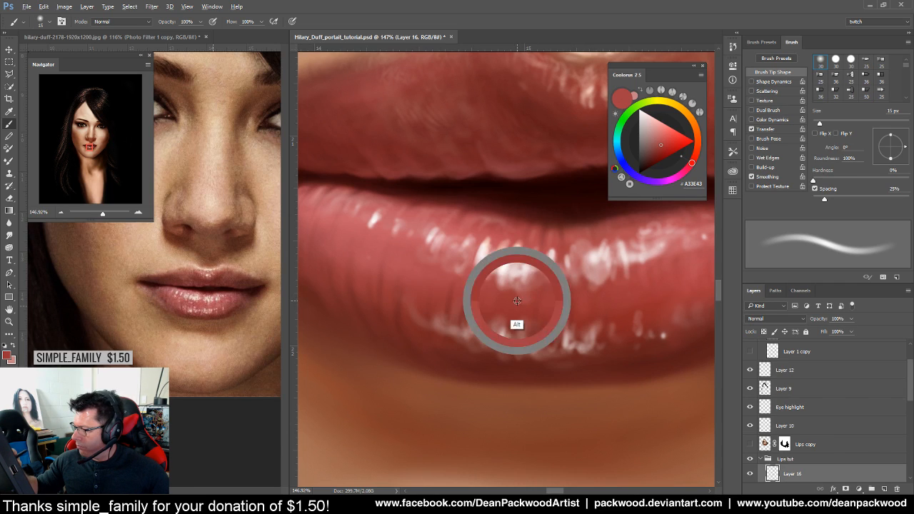
{"action": "left_click_drag", "start_coordinate": [583, 342], "coordinate": [552, 372]}
{"action": "left_click_drag", "start_coordinate": [624, 338], "coordinate": [546, 353]}
{"action": "left_click_drag", "start_coordinate": [622, 327], "coordinate": [655, 326]}
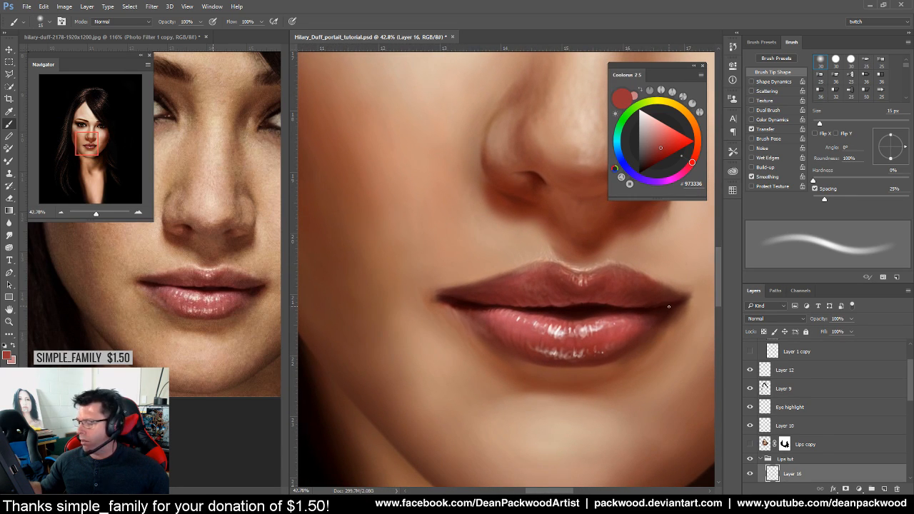
Toggle Layers 15 and 14 to compare, then select Layer 15 and undo an accidental move
{"action": "left_click_drag", "start_coordinate": [909, 384], "coordinate": [909, 423]}
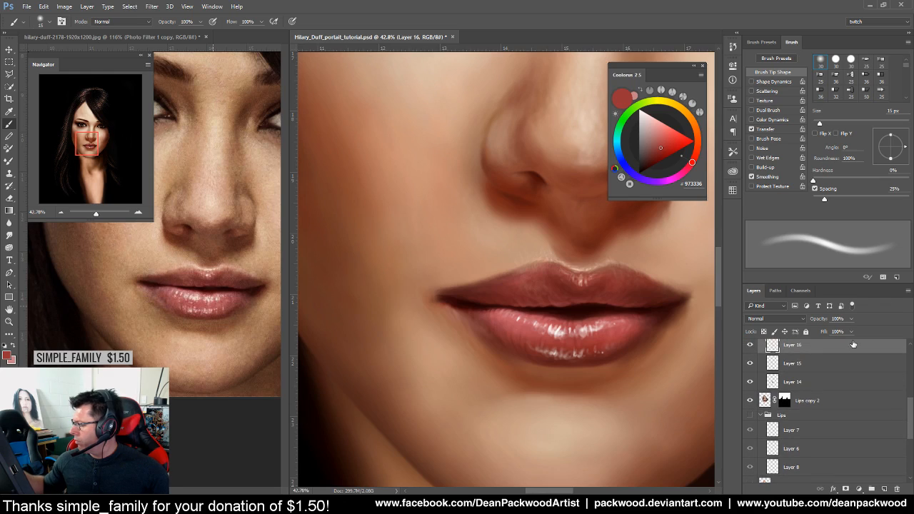
{"action": "left_click", "coordinate": [750, 363]}
{"action": "left_click", "coordinate": [749, 363]}
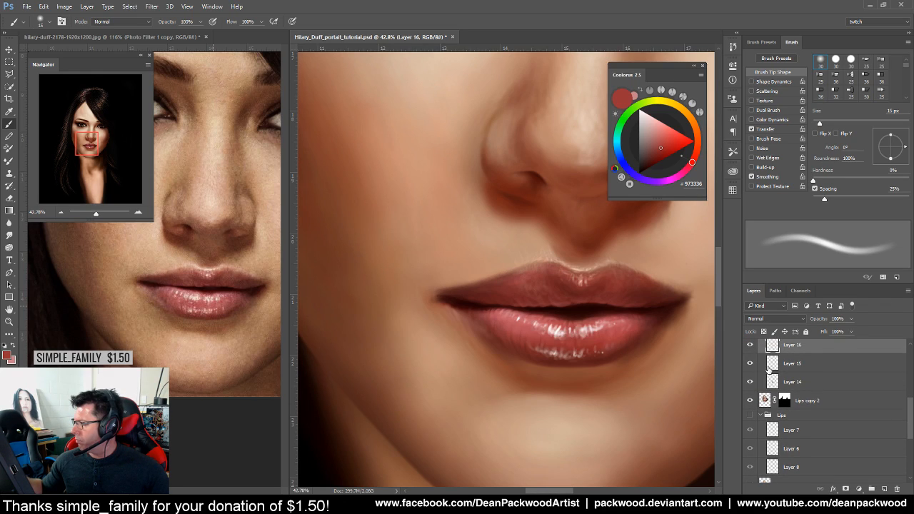
{"action": "left_click", "coordinate": [750, 383]}
{"action": "left_click", "coordinate": [750, 383]}
{"action": "left_click", "coordinate": [784, 367]}
{"action": "left_click_drag", "start_coordinate": [868, 370], "coordinate": [868, 474]}
{"action": "key", "text": "ctrl+z"}
Duplicate Layer 15 as Layer 15 copy and hide the original Layer 15
{"action": "left_click_drag", "start_coordinate": [851, 365], "coordinate": [884, 489]}
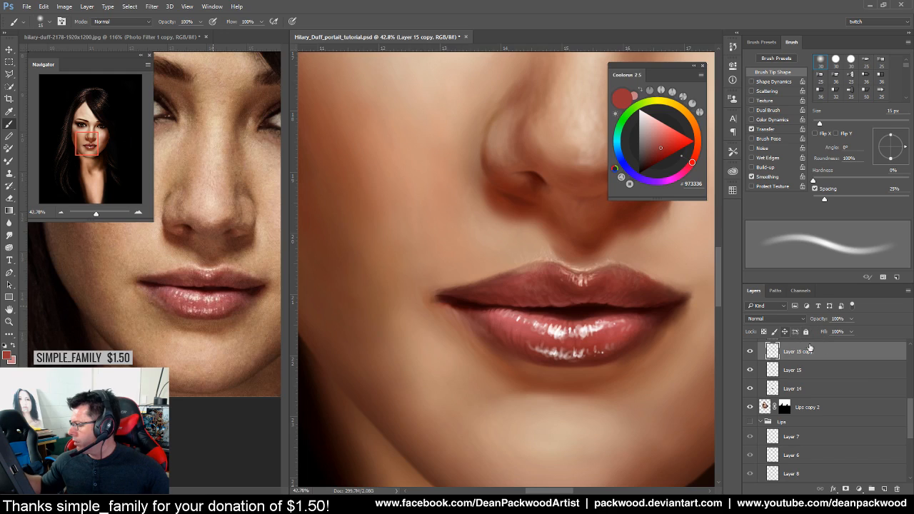
{"action": "scroll", "coordinate": [885, 400], "scroll_direction": "up", "scroll_amount": 2}
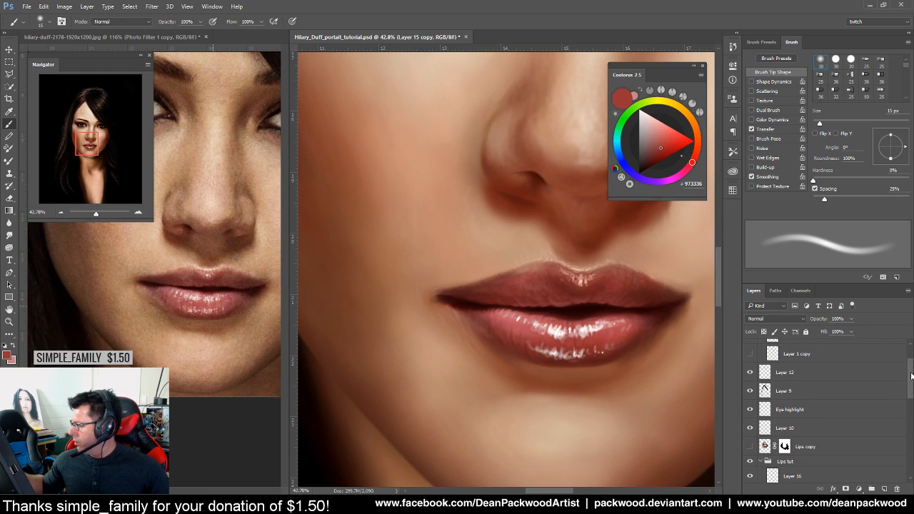
{"action": "left_click", "coordinate": [750, 410]}
{"action": "left_click", "coordinate": [749, 392]}
{"action": "left_click", "coordinate": [750, 392]}
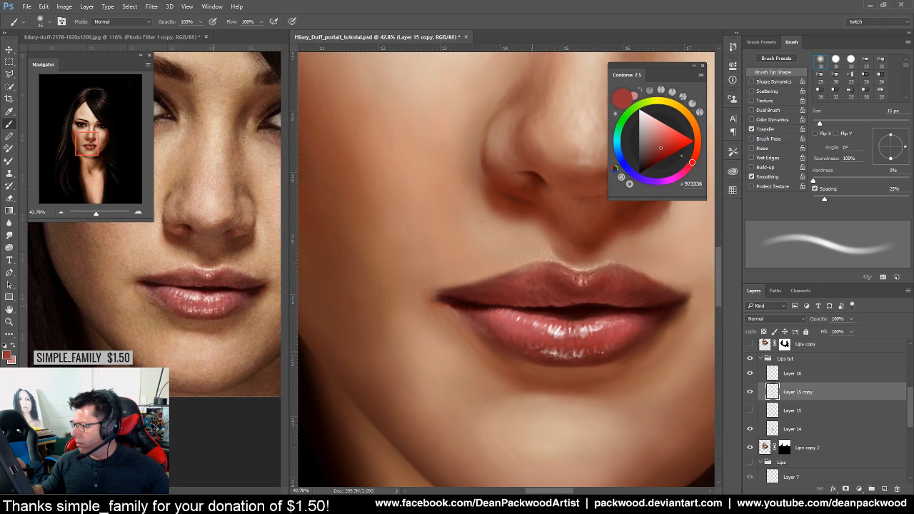
Darken bright specks on the lower lip and add an empty Layer 17
{"action": "left_click_drag", "start_coordinate": [539, 351], "coordinate": [586, 355]}
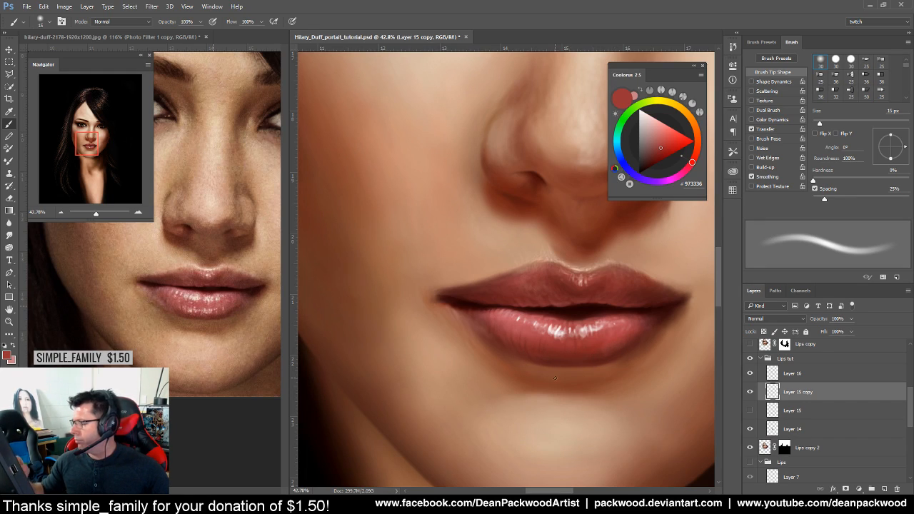
{"action": "left_click_drag", "start_coordinate": [602, 379], "coordinate": [657, 379]}
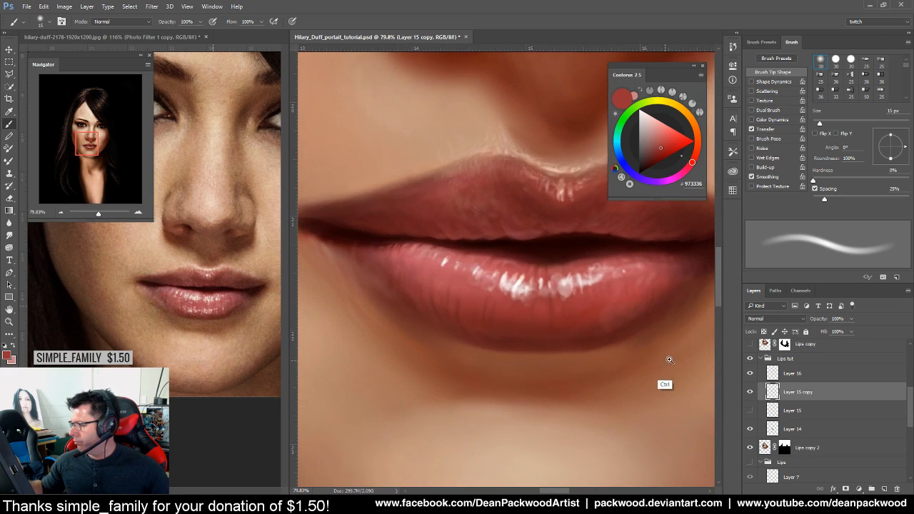
{"action": "left_click", "coordinate": [882, 488]}
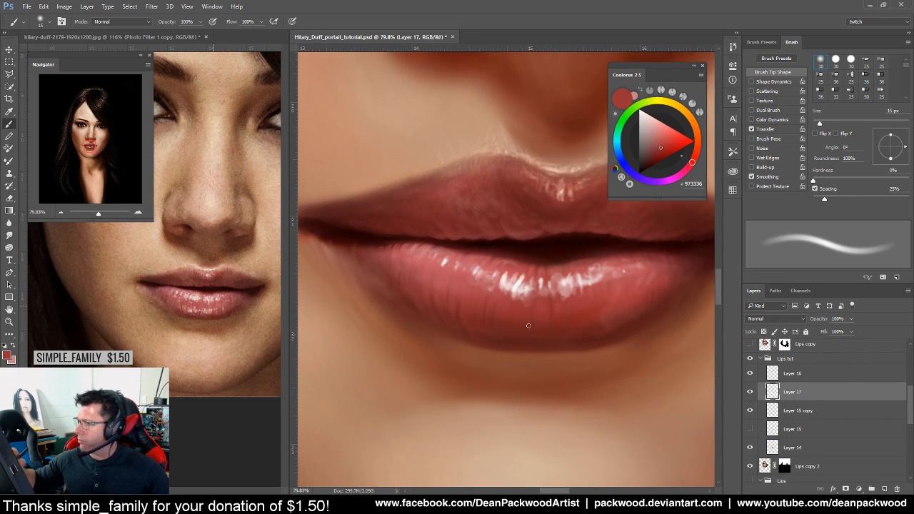
Shrink the brush to about 5 px and sample pale pink and dark lip reds, checking the reference
{"action": "left_click_drag", "start_coordinate": [822, 123], "coordinate": [815, 124]}
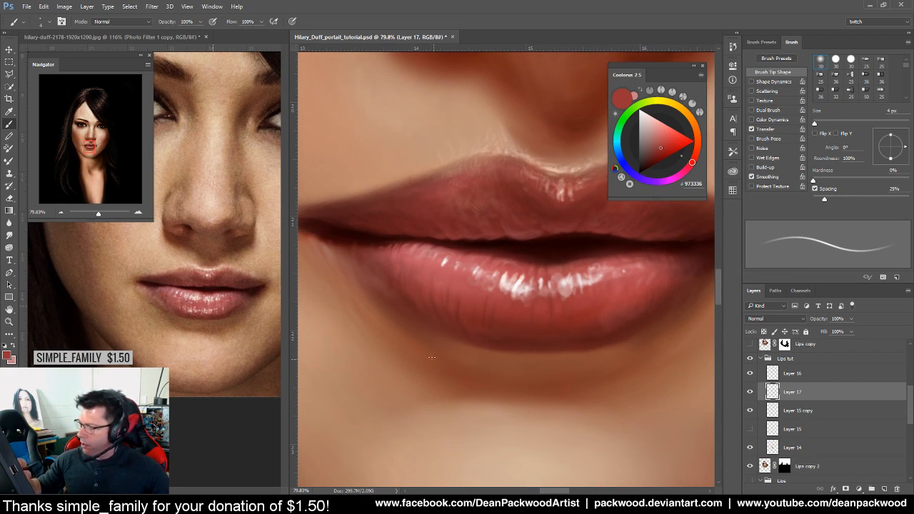
{"action": "left_click", "coordinate": [214, 307]}
{"action": "mouse_move", "coordinate": [214, 307]}
{"action": "left_mouse_down"}
{"action": "mouse_move", "coordinate": [251, 310]}
{"action": "mouse_move", "coordinate": [213, 322]}
{"action": "left_mouse_up"}
{"action": "left_click_drag", "start_coordinate": [571, 329], "coordinate": [583, 302]}
{"action": "left_click", "coordinate": [505, 278], "text": "alt"}
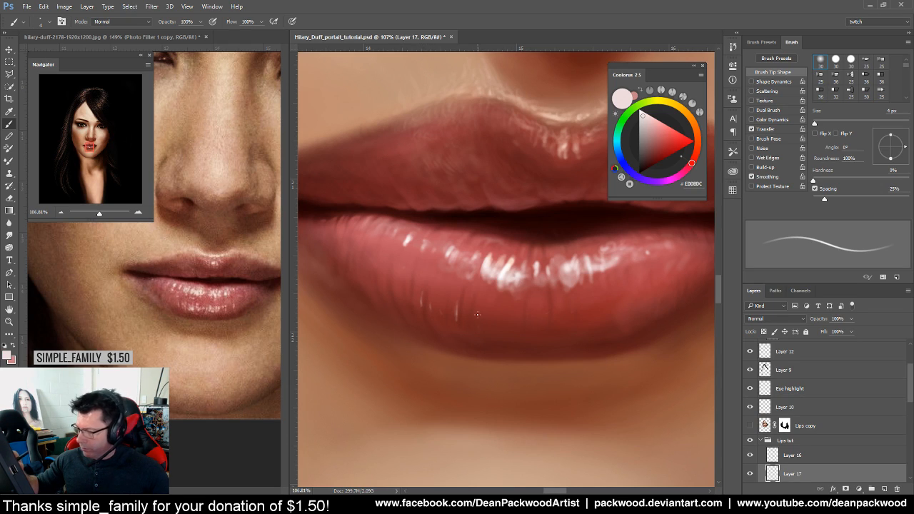
{"action": "left_click", "coordinate": [514, 310], "text": "alt"}
{"action": "left_click_drag", "start_coordinate": [814, 123], "coordinate": [815, 122]}
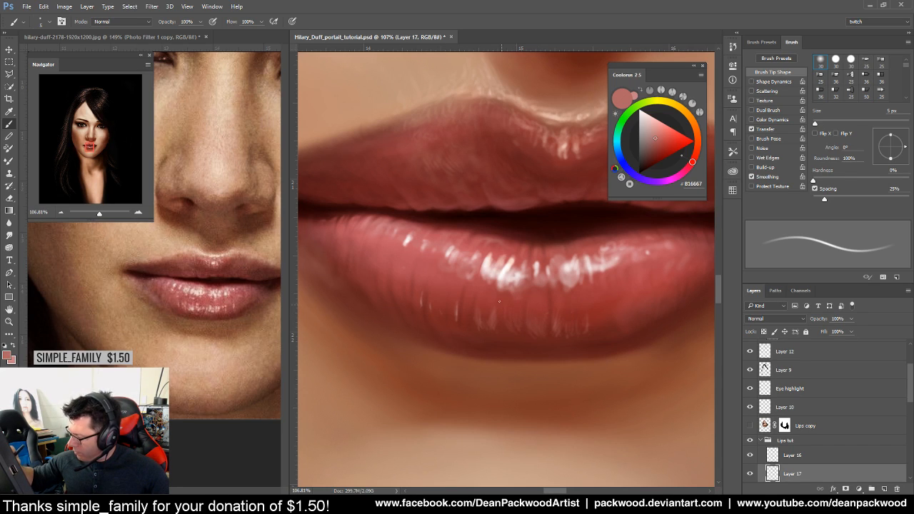
Paint short vertical near-white highlight streaks on the lower lip with a 6 px brush
{"action": "left_click_drag", "start_coordinate": [598, 355], "coordinate": [638, 297]}
{"action": "left_click", "coordinate": [603, 341]}
{"action": "left_click", "coordinate": [614, 327], "text": "alt"}
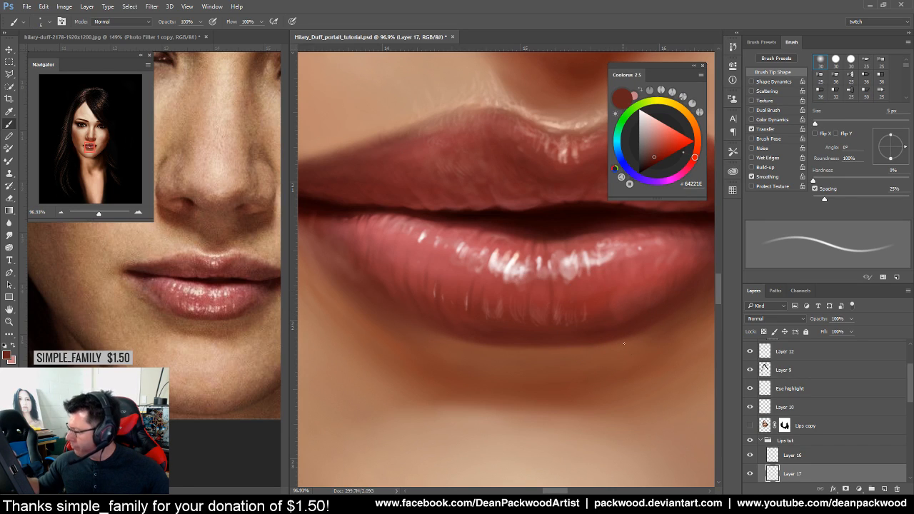
{"action": "left_click", "coordinate": [815, 124]}
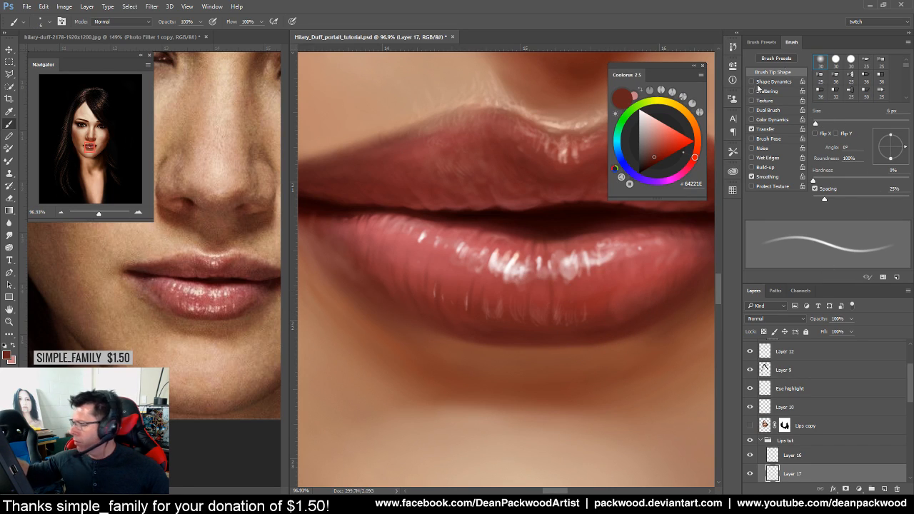
{"action": "left_click", "coordinate": [494, 282], "text": "alt"}
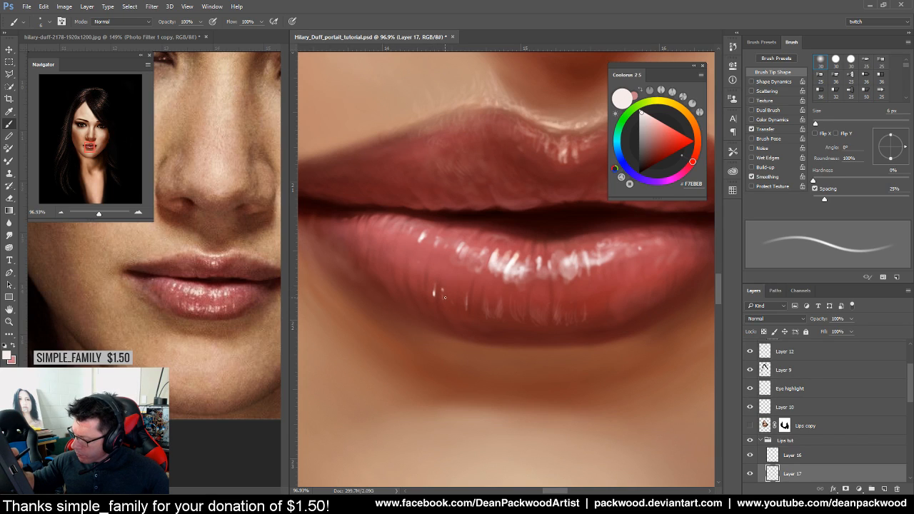
{"action": "left_click_drag", "start_coordinate": [466, 306], "coordinate": [462, 294]}
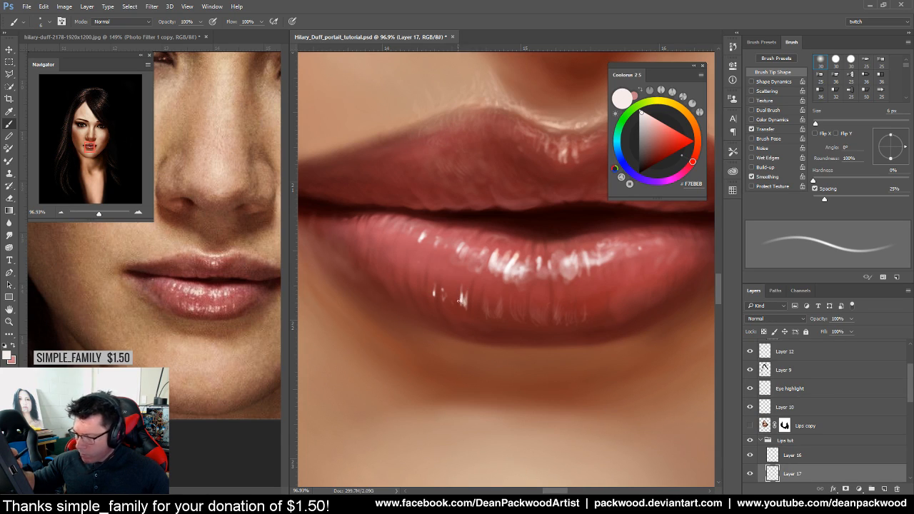
{"action": "left_click_drag", "start_coordinate": [477, 309], "coordinate": [476, 297]}
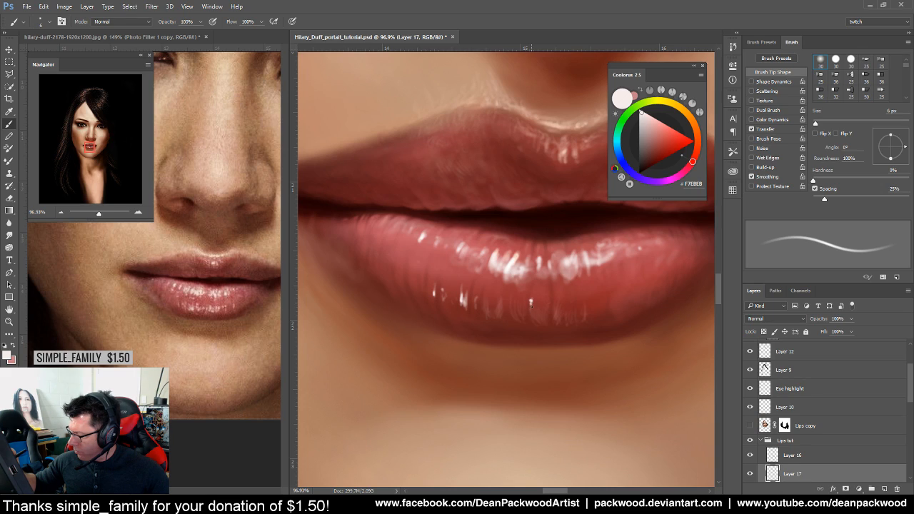
{"action": "mouse_move", "coordinate": [532, 305]}
{"action": "left_mouse_down"}
{"action": "mouse_move", "coordinate": [549, 293]}
{"action": "mouse_move", "coordinate": [557, 296]}
{"action": "mouse_move", "coordinate": [553, 316]}
{"action": "mouse_move", "coordinate": [567, 318]}
{"action": "left_mouse_up"}
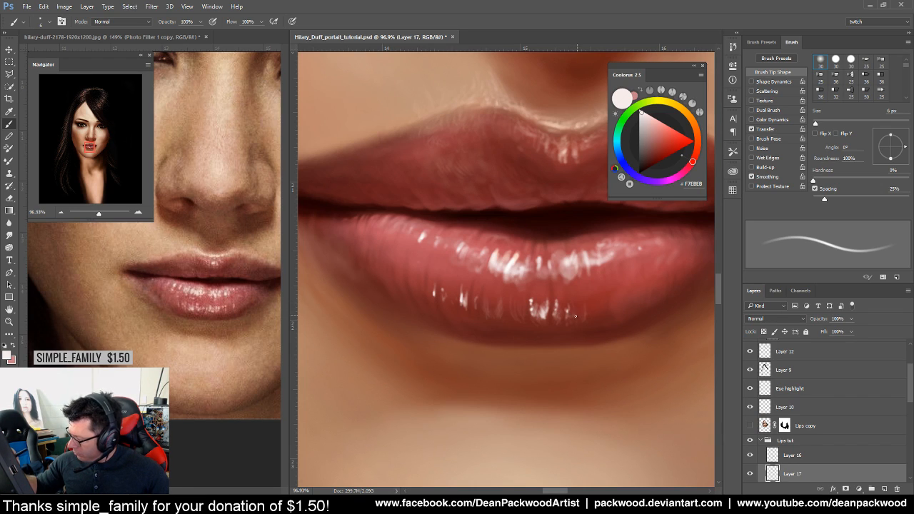
{"action": "mouse_move", "coordinate": [512, 306]}
{"action": "left_mouse_down"}
{"action": "mouse_move", "coordinate": [524, 313]}
{"action": "mouse_move", "coordinate": [519, 304]}
{"action": "mouse_move", "coordinate": [498, 314]}
{"action": "mouse_move", "coordinate": [485, 294]}
{"action": "mouse_move", "coordinate": [488, 303]}
{"action": "left_mouse_up"}
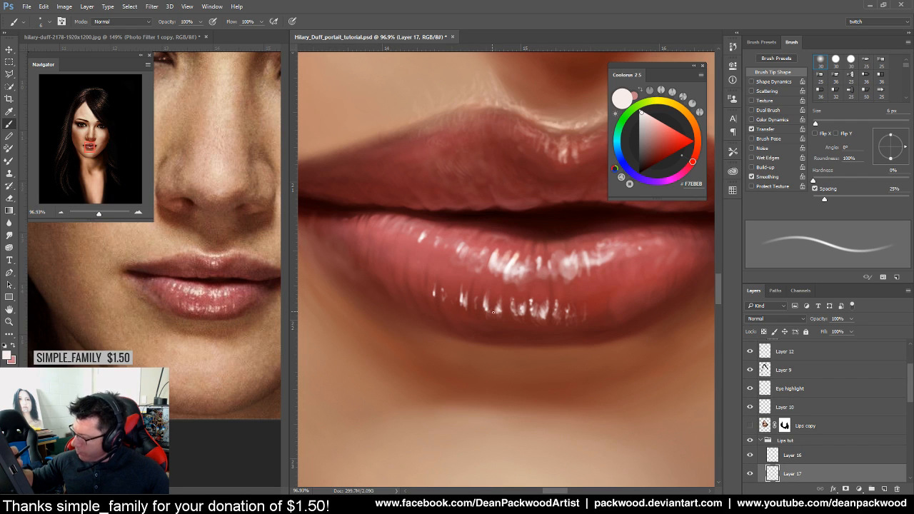
Add more short bright highlight strokes to the lower lip, then check them against the whole face
{"action": "scroll", "coordinate": [605, 333], "scroll_direction": "down", "scroll_amount": 5}
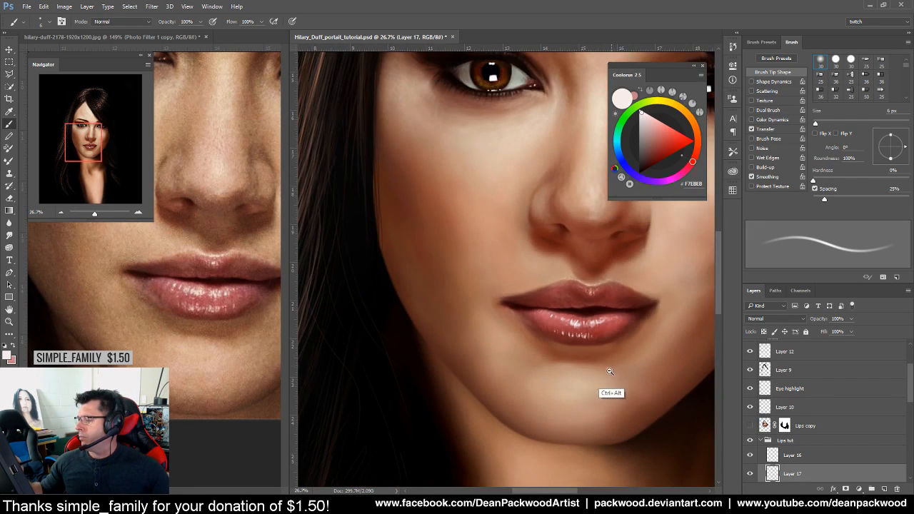
{"action": "scroll", "coordinate": [587, 371], "scroll_direction": "up", "scroll_amount": 5}
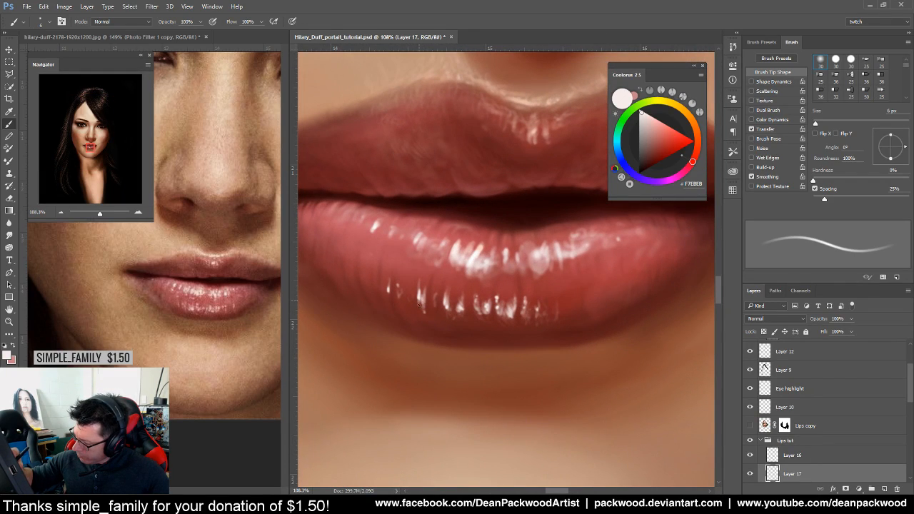
{"action": "mouse_move", "coordinate": [444, 300]}
{"action": "left_mouse_down"}
{"action": "mouse_move", "coordinate": [445, 314]}
{"action": "mouse_move", "coordinate": [461, 319]}
{"action": "mouse_move", "coordinate": [435, 300]}
{"action": "left_mouse_up"}
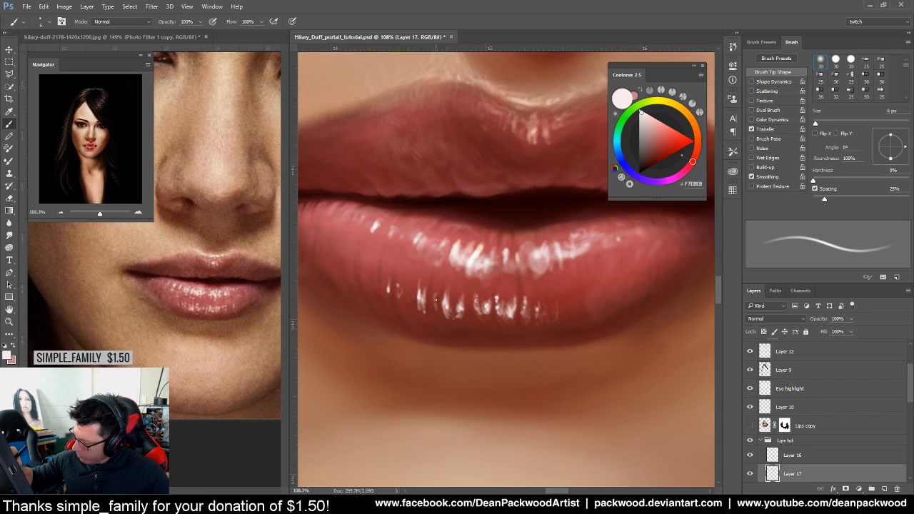
{"action": "mouse_move", "coordinate": [478, 321]}
{"action": "left_mouse_down"}
{"action": "mouse_move", "coordinate": [477, 313]}
{"action": "mouse_move", "coordinate": [487, 320]}
{"action": "left_mouse_up"}
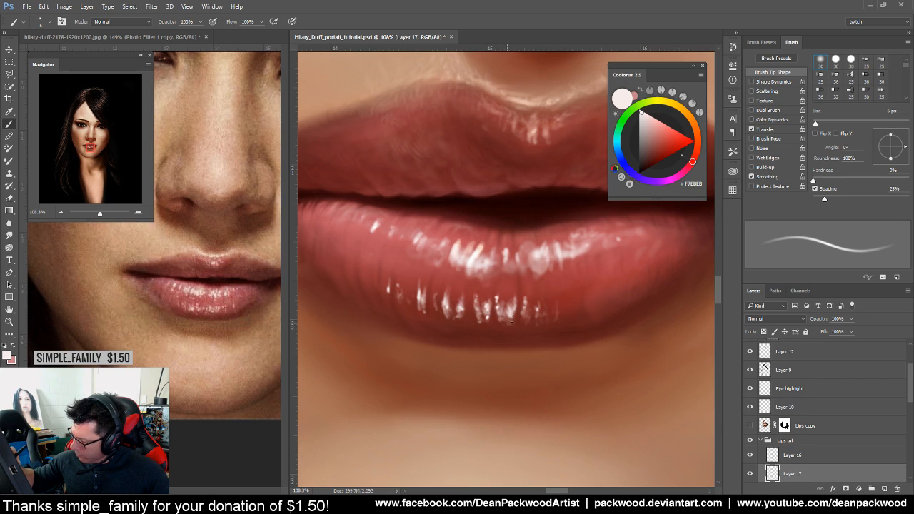
{"action": "scroll", "coordinate": [642, 339], "scroll_direction": "down", "scroll_amount": 5}
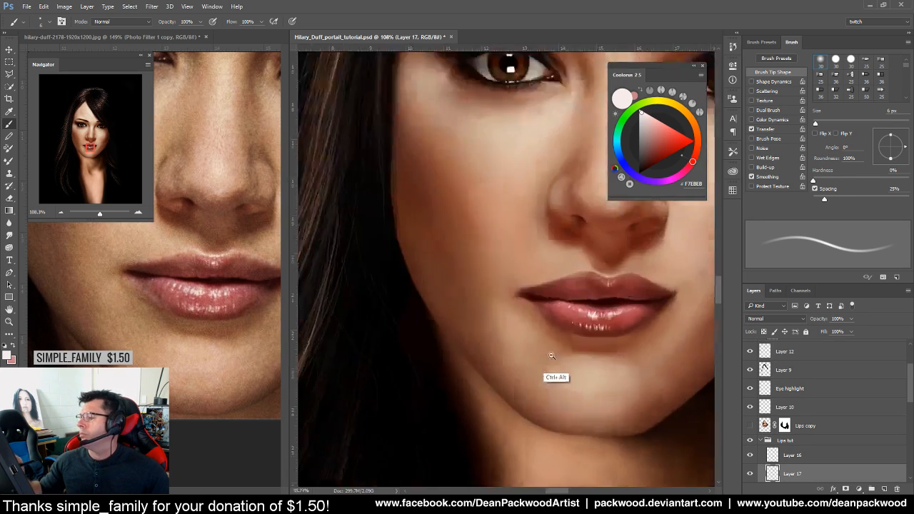
{"action": "scroll", "coordinate": [661, 334], "scroll_direction": "up", "scroll_amount": 3}
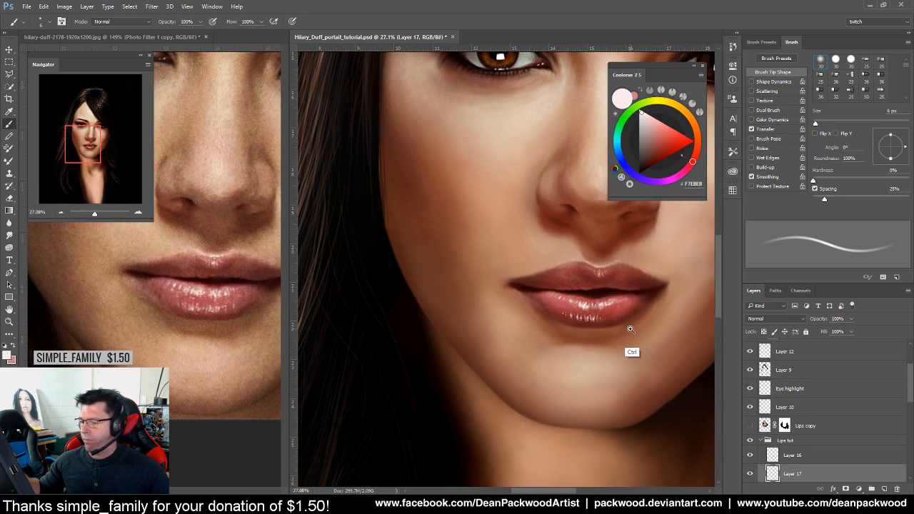
{"action": "scroll", "coordinate": [621, 321], "scroll_direction": "up", "scroll_amount": 3}
{"action": "scroll", "coordinate": [609, 324], "scroll_direction": "up", "scroll_amount": 2}
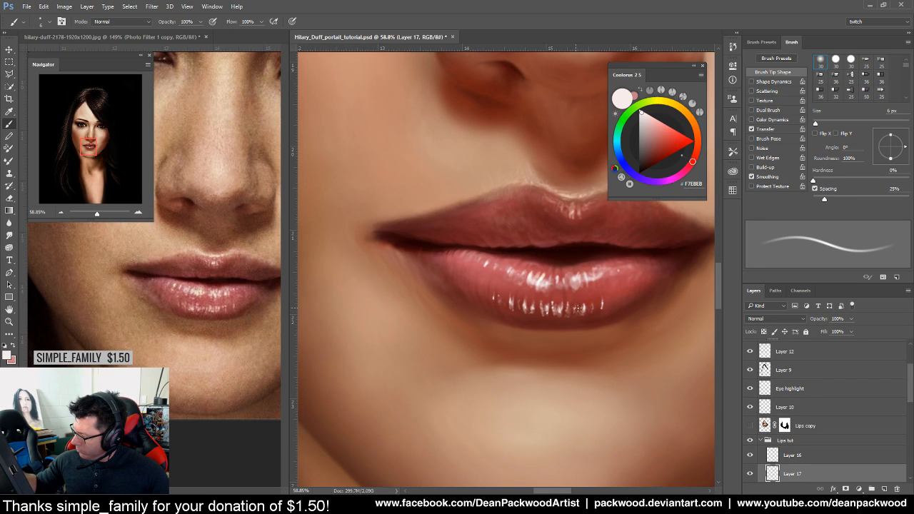
{"action": "left_click_drag", "start_coordinate": [635, 366], "coordinate": [565, 389]}
{"action": "left_click_drag", "start_coordinate": [639, 384], "coordinate": [588, 351]}
{"action": "left_click_drag", "start_coordinate": [537, 309], "coordinate": [583, 296]}
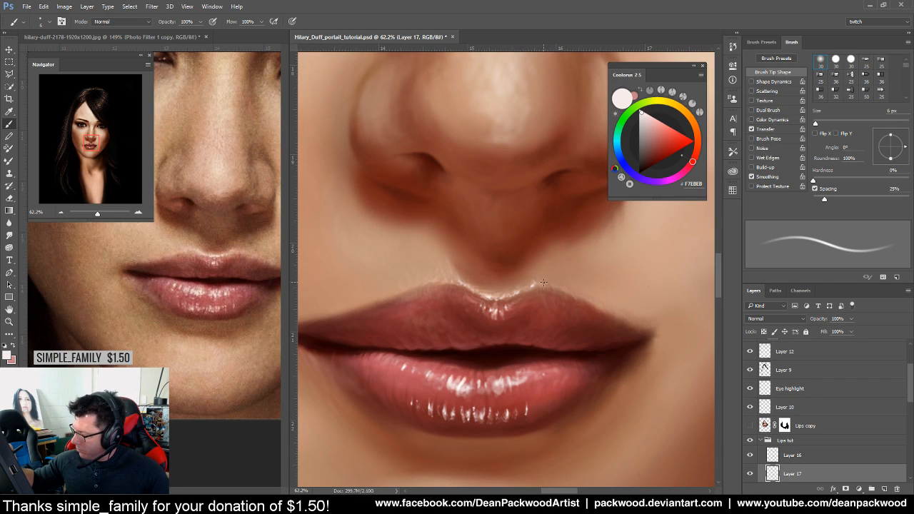
Zoom in on the lips and enlarge the brush from 6 px to about 21 px
{"action": "left_click_drag", "start_coordinate": [606, 363], "coordinate": [541, 420]}
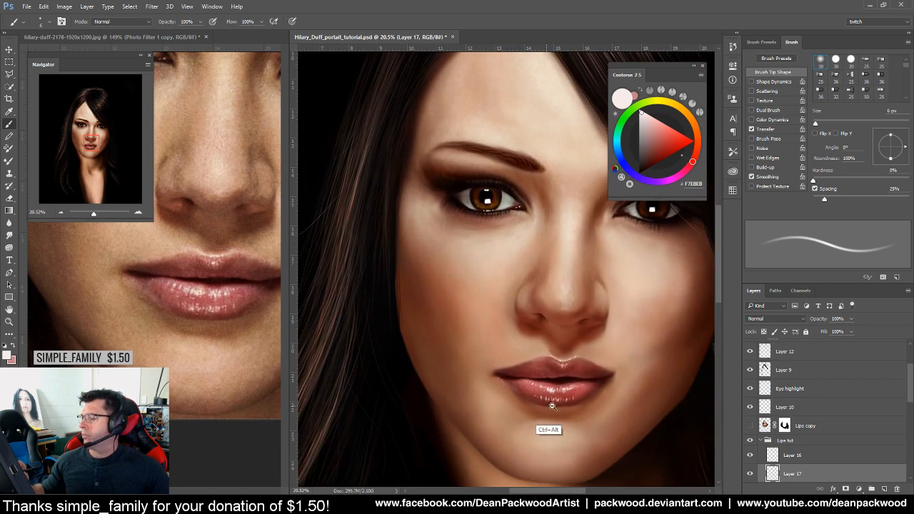
{"action": "left_click_drag", "start_coordinate": [614, 417], "coordinate": [656, 380]}
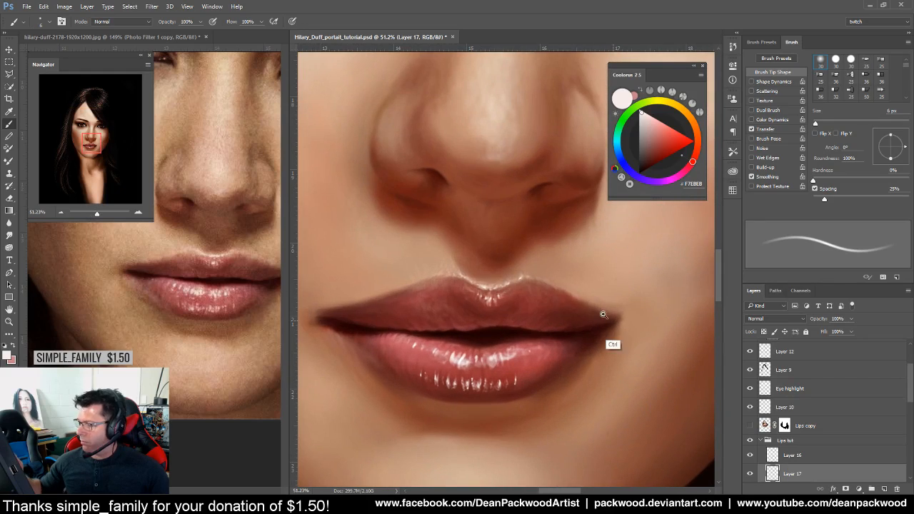
{"action": "left_click_drag", "start_coordinate": [477, 280], "coordinate": [481, 281]}
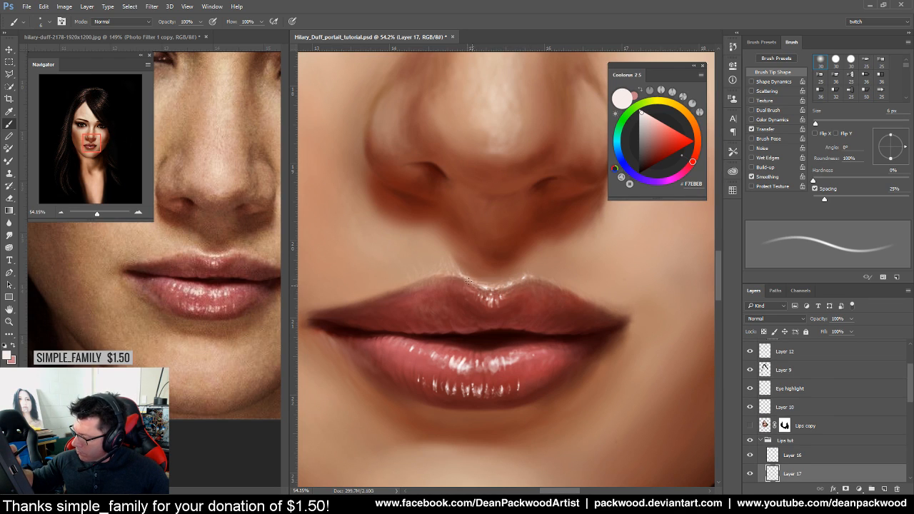
{"action": "left_click_drag", "start_coordinate": [587, 336], "coordinate": [572, 331]}
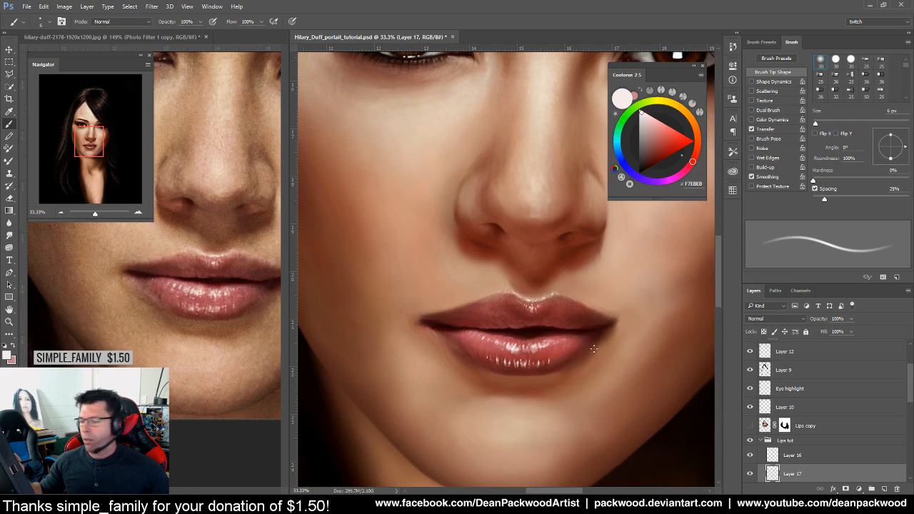
{"action": "left_click_drag", "start_coordinate": [622, 375], "coordinate": [564, 384]}
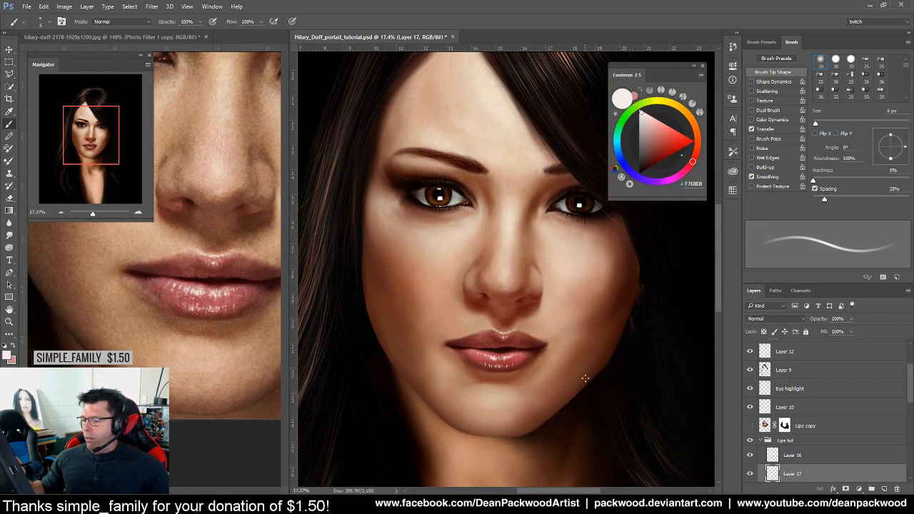
{"action": "left_click_drag", "start_coordinate": [545, 344], "coordinate": [574, 334]}
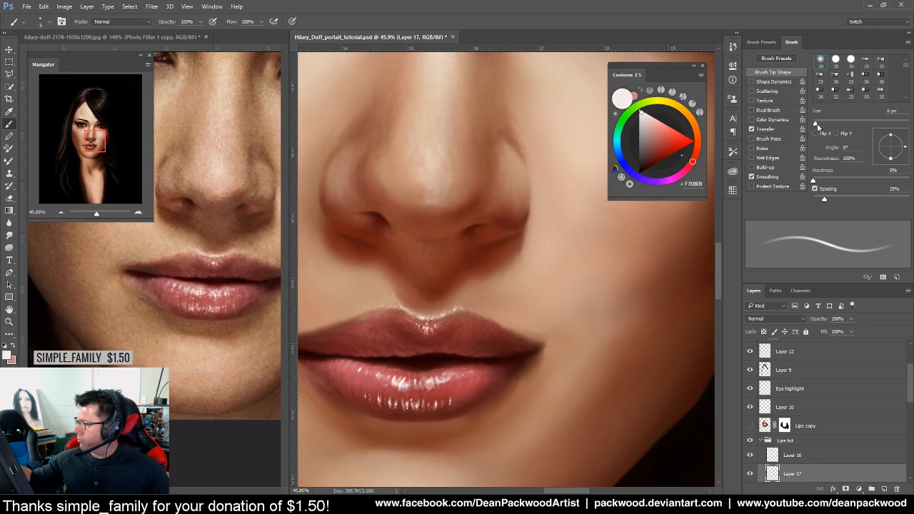
{"action": "left_click_drag", "start_coordinate": [816, 124], "coordinate": [823, 124]}
Sample a lip skin tone and set the brush blend mode to Linear Dodge (Add)
{"action": "left_click", "coordinate": [411, 307], "text": "alt"}
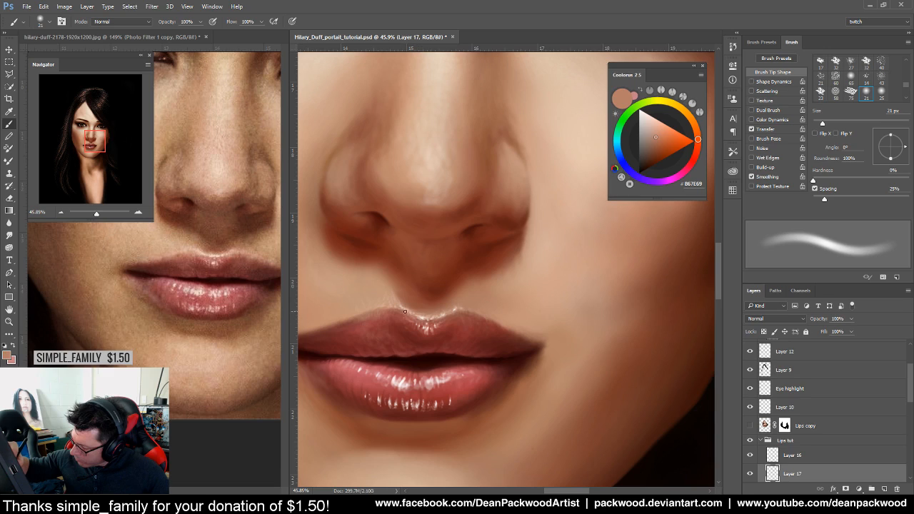
{"action": "left_click", "coordinate": [121, 21]}
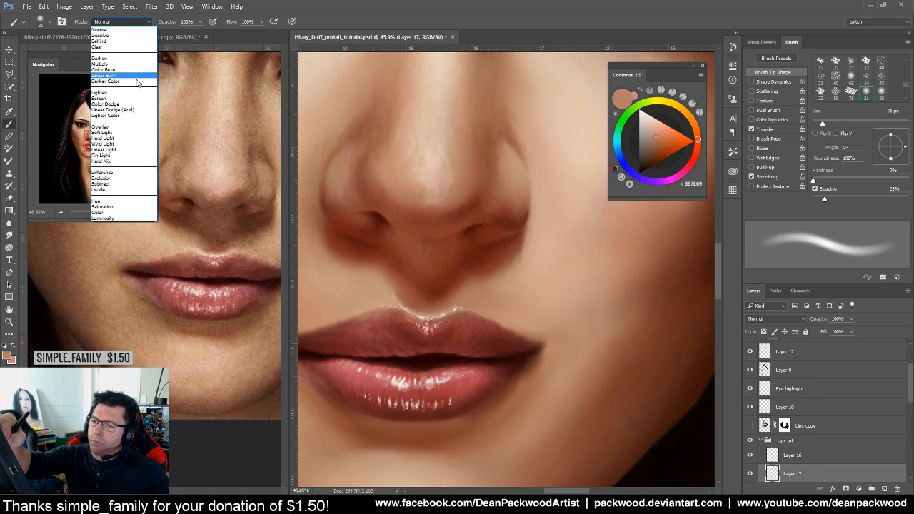
{"action": "left_click", "coordinate": [131, 93]}
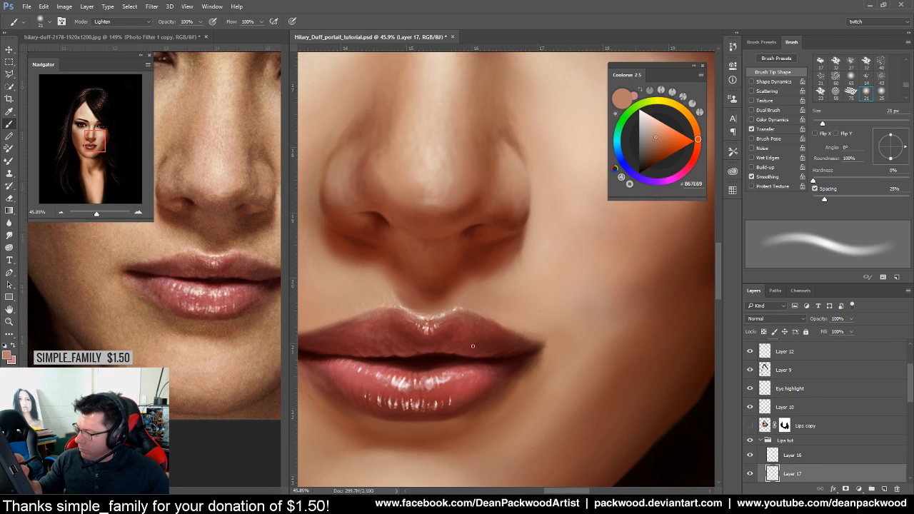
{"action": "left_click", "coordinate": [140, 22]}
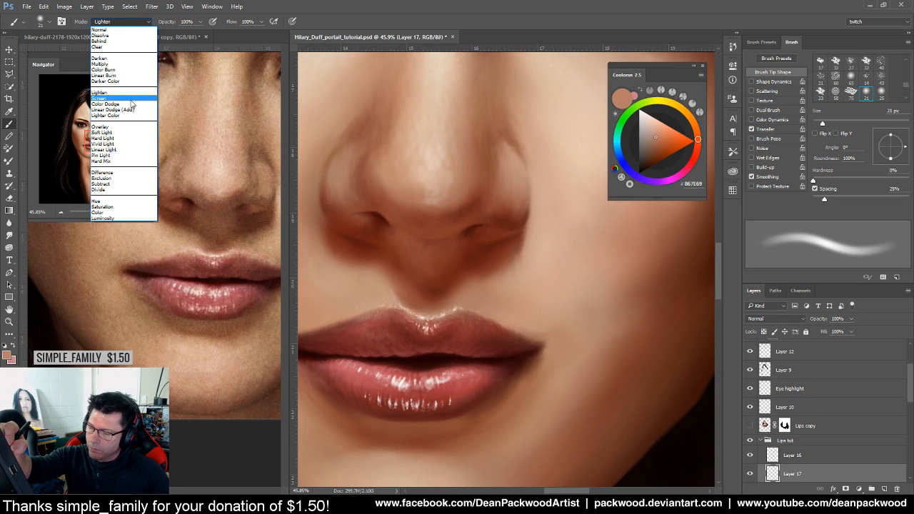
{"action": "left_click", "coordinate": [137, 110]}
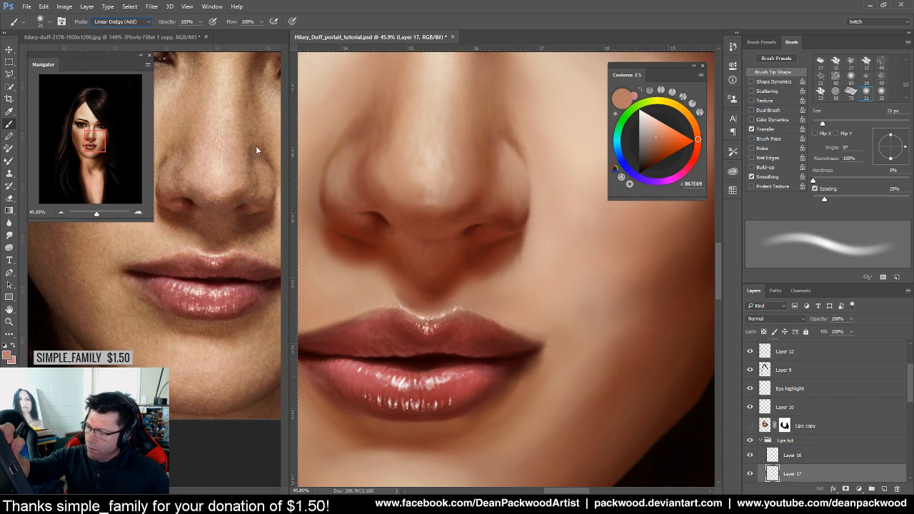
Test a bright stroke along the upper lip, undo it, and bring the cheek into view
{"action": "left_click_drag", "start_coordinate": [402, 310], "coordinate": [425, 319]}
{"action": "key", "text": "ctrl+z"}
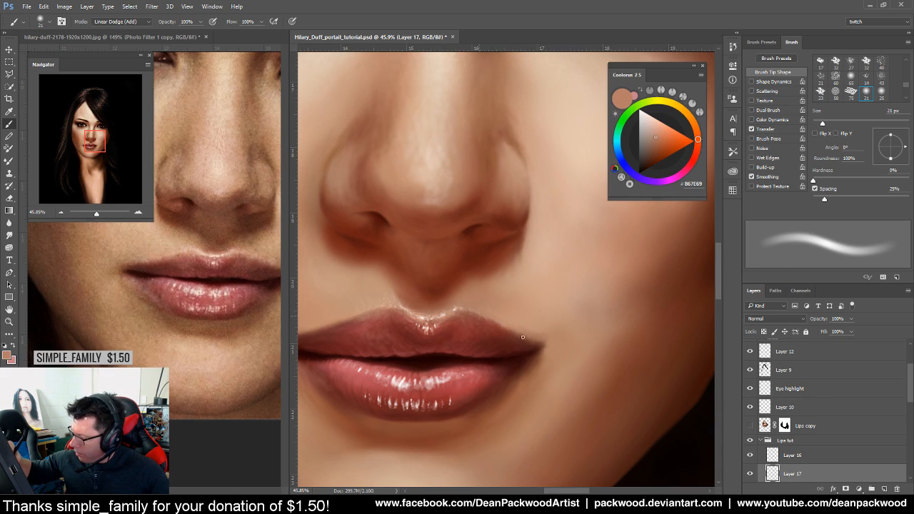
{"action": "left_click_drag", "start_coordinate": [439, 384], "coordinate": [485, 385]}
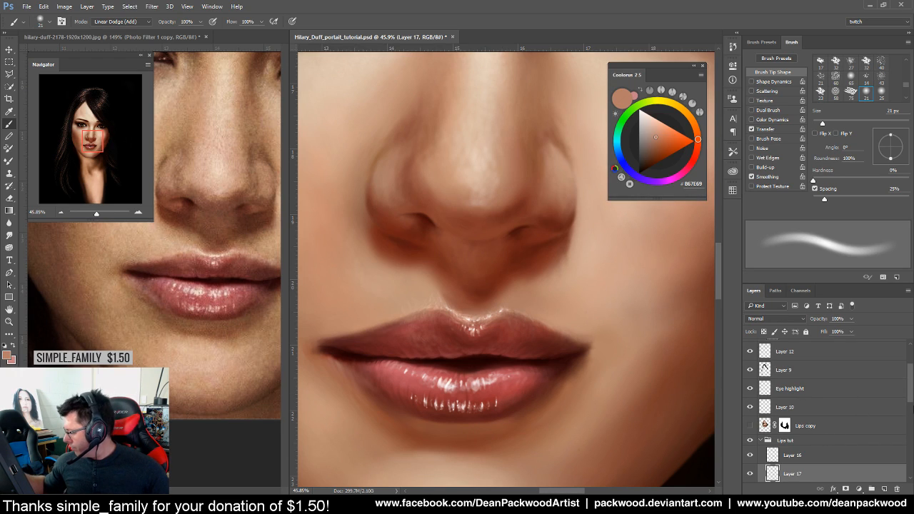
{"action": "scroll", "coordinate": [911, 397], "scroll_direction": "down", "scroll_amount": 5}
Hide and reshow Layer 15 copy and Layer 14 to compare their effect on the lips
{"action": "left_click", "coordinate": [768, 403]}
{"action": "left_click", "coordinate": [750, 401]}
{"action": "left_click", "coordinate": [750, 400]}
{"action": "left_click", "coordinate": [774, 441]}
{"action": "left_click", "coordinate": [750, 438]}
{"action": "left_click", "coordinate": [750, 438]}
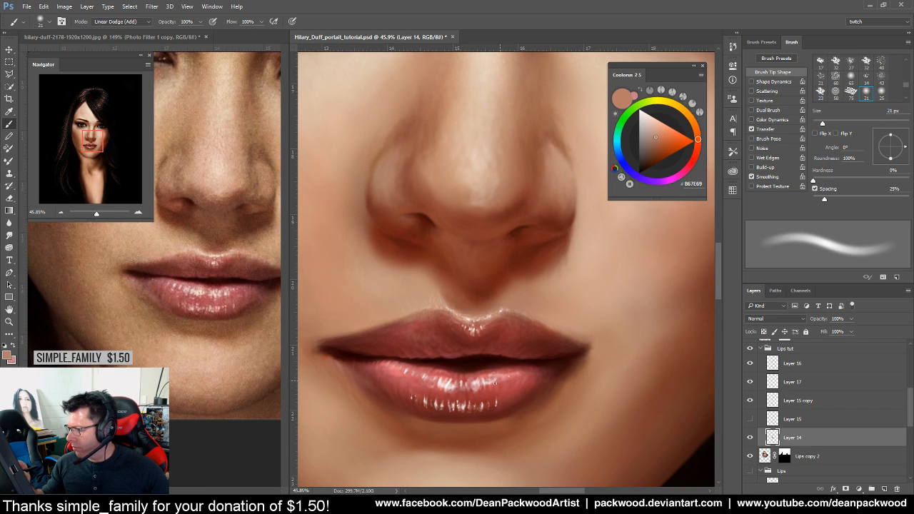
Zoom in on the face and sample a lighter skin tone
{"action": "left_click_drag", "start_coordinate": [575, 401], "coordinate": [457, 416]}
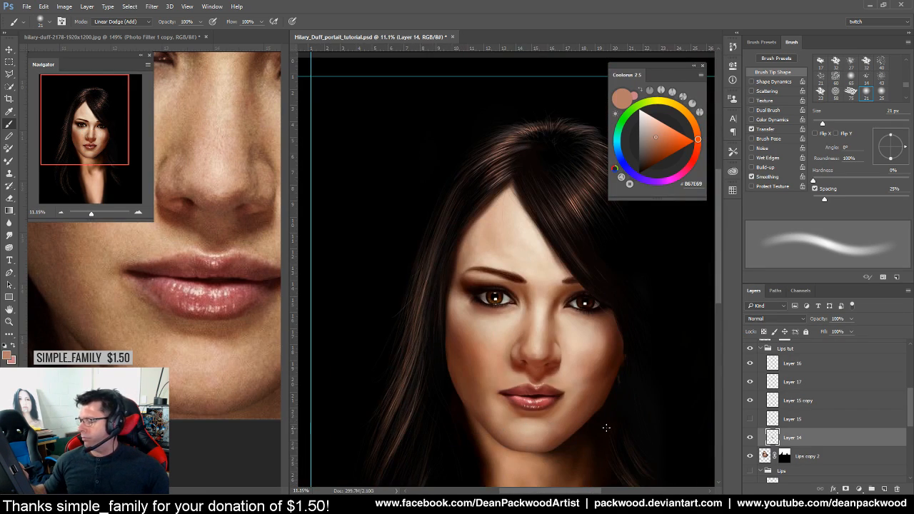
{"action": "left_click_drag", "start_coordinate": [622, 420], "coordinate": [644, 406]}
{"action": "left_click_drag", "start_coordinate": [555, 384], "coordinate": [476, 336]}
{"action": "left_click", "coordinate": [468, 349], "text": "alt"}
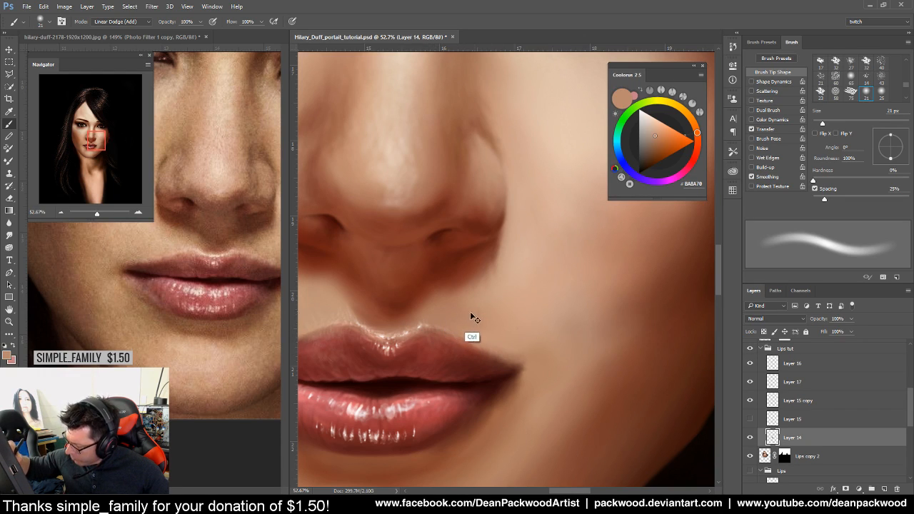
{"action": "left_click_drag", "start_coordinate": [488, 393], "coordinate": [592, 392]}
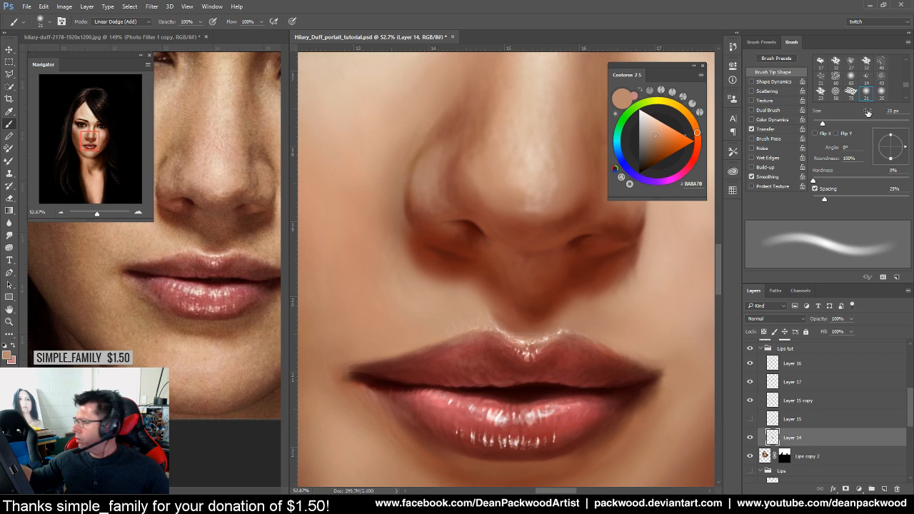
Set the brush blend mode back to Normal
{"action": "left_click", "coordinate": [136, 23]}
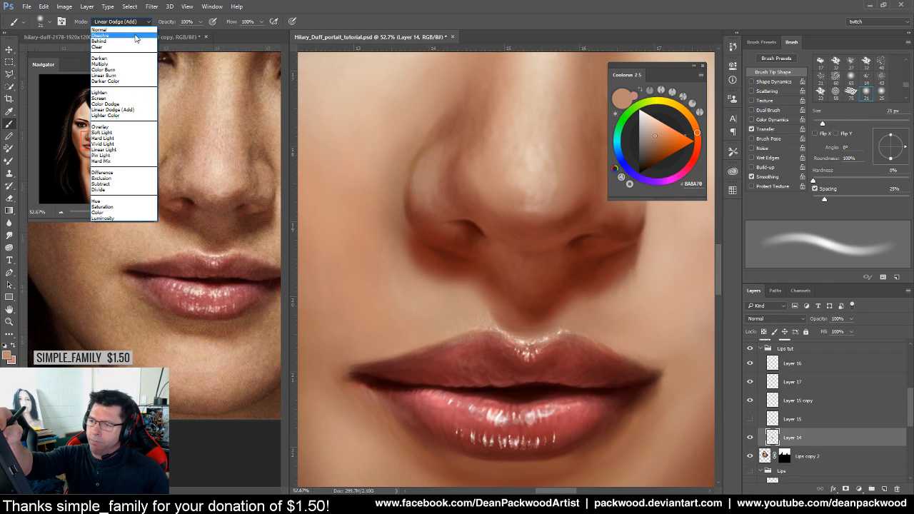
{"action": "left_click", "coordinate": [143, 29]}
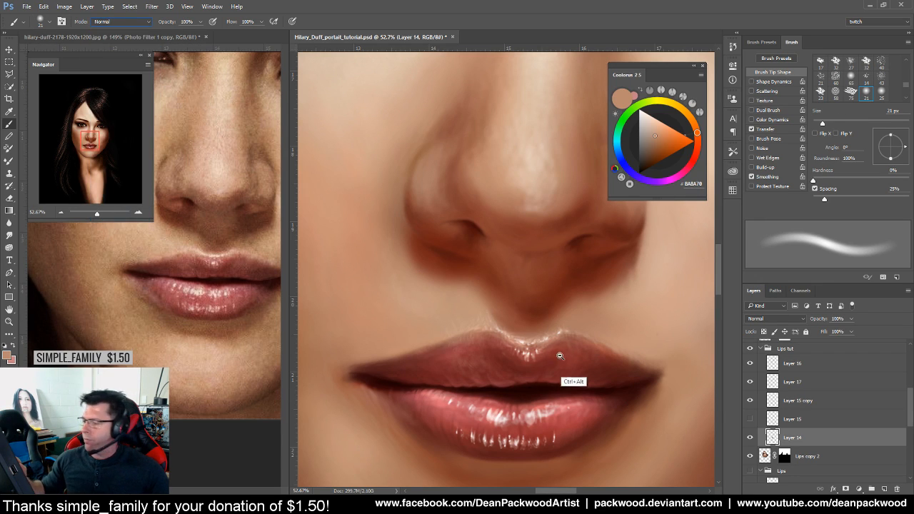
{"action": "left_click_drag", "start_coordinate": [570, 358], "coordinate": [504, 383]}
{"action": "left_click_drag", "start_coordinate": [643, 368], "coordinate": [606, 347]}
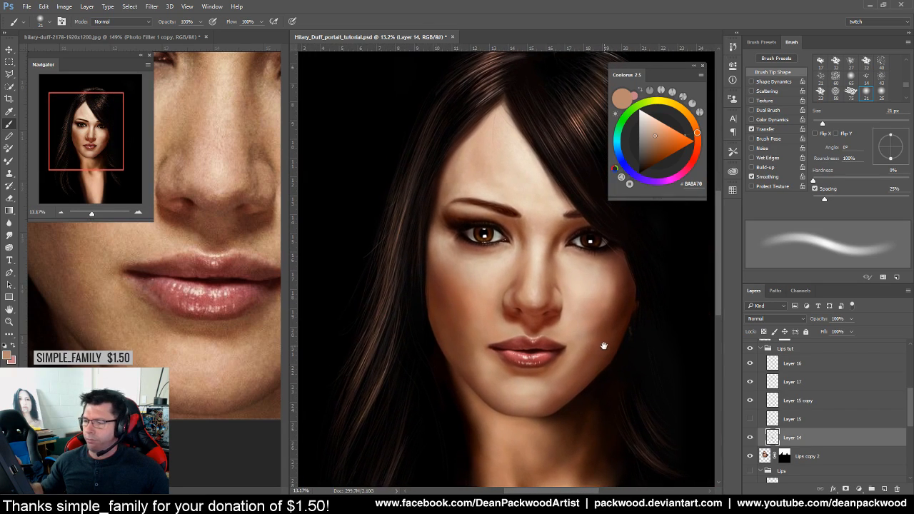
Zoom both the reference photo and the portrait in on the lips
{"action": "left_click", "coordinate": [214, 310]}
{"action": "left_click_drag", "start_coordinate": [215, 310], "coordinate": [182, 387]}
{"action": "left_click", "coordinate": [596, 354]}
{"action": "left_click_drag", "start_coordinate": [645, 349], "coordinate": [576, 373]}
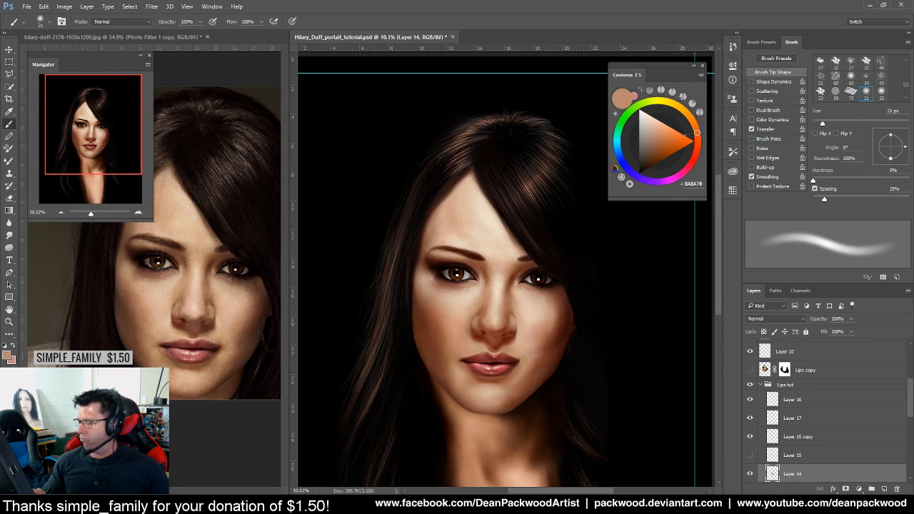
{"action": "left_click_drag", "start_coordinate": [505, 360], "coordinate": [593, 327]}
{"action": "left_click_drag", "start_coordinate": [532, 384], "coordinate": [570, 349]}
{"action": "left_click_drag", "start_coordinate": [187, 364], "coordinate": [185, 325]}
{"action": "left_click_drag", "start_coordinate": [531, 345], "coordinate": [547, 344]}
Sample a deep red, #671F1D, from the upper lip
{"action": "left_click", "coordinate": [477, 304], "text": "alt"}
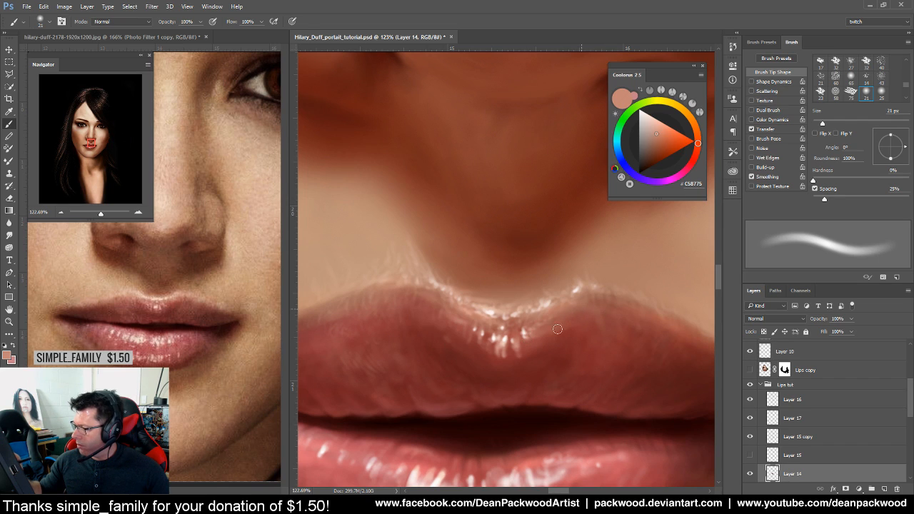
{"action": "left_click_drag", "start_coordinate": [587, 385], "coordinate": [619, 392]}
{"action": "left_click", "coordinate": [534, 352], "text": "alt"}
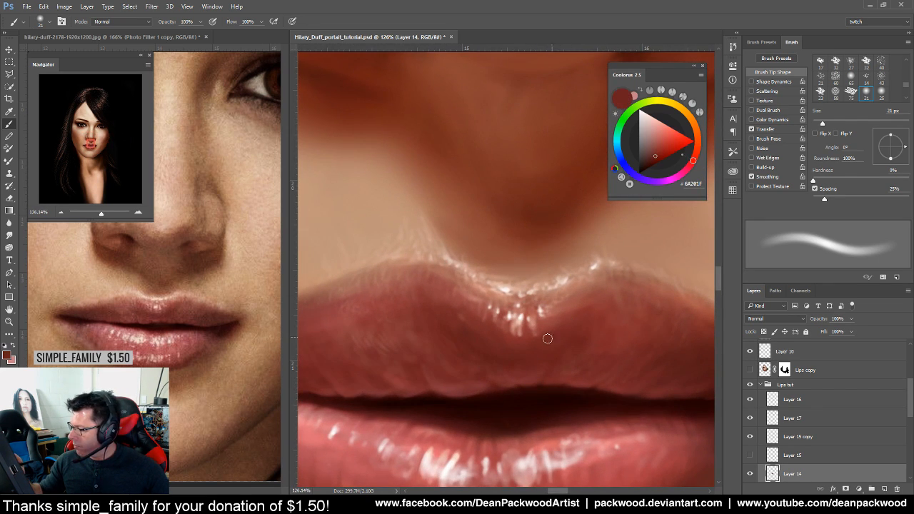
{"action": "left_click", "coordinate": [531, 357], "text": "alt"}
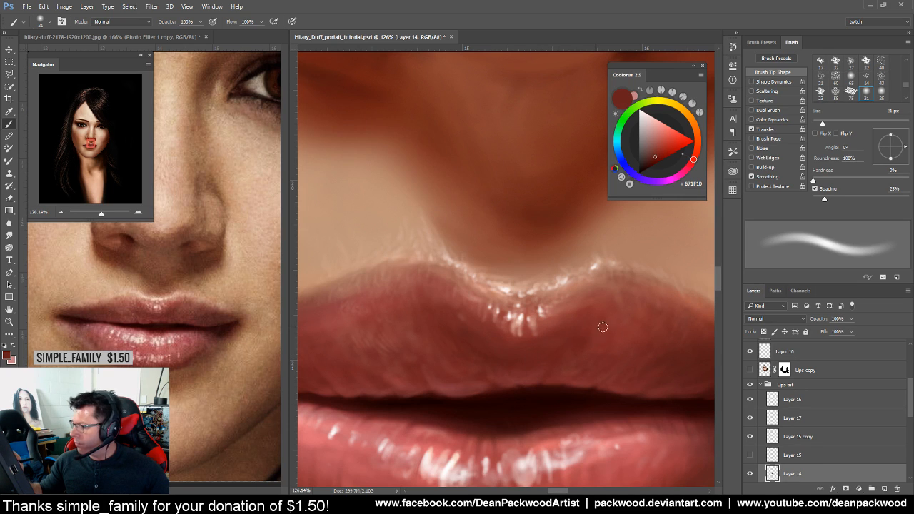
Zoom the reference photo out to frame the whole face
{"action": "left_click_drag", "start_coordinate": [622, 345], "coordinate": [546, 372]}
{"action": "left_click_drag", "start_coordinate": [617, 395], "coordinate": [516, 354]}
{"action": "left_click", "coordinate": [245, 345]}
{"action": "left_click_drag", "start_coordinate": [245, 345], "coordinate": [226, 374]}
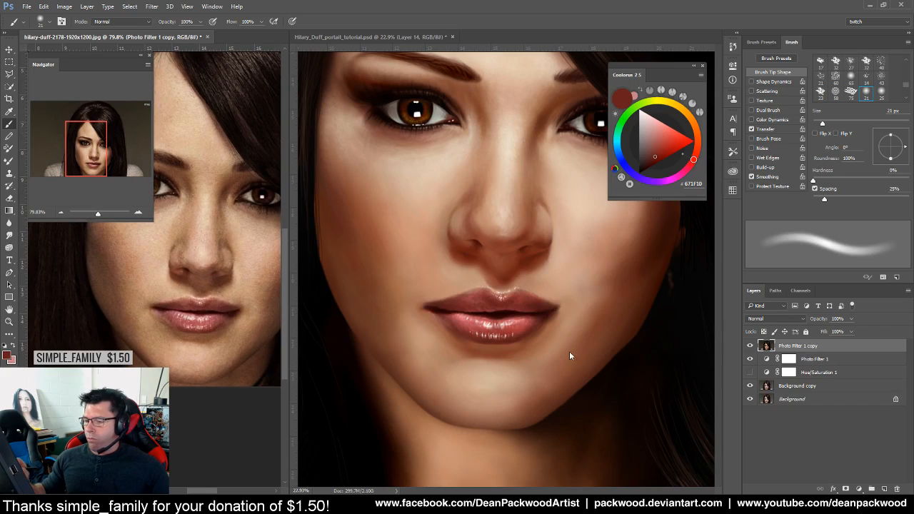
{"action": "left_click", "coordinate": [646, 360]}
Sample progressively darker lip tones, ending on dark brownish red #632E29
{"action": "left_click_drag", "start_coordinate": [646, 360], "coordinate": [626, 361]}
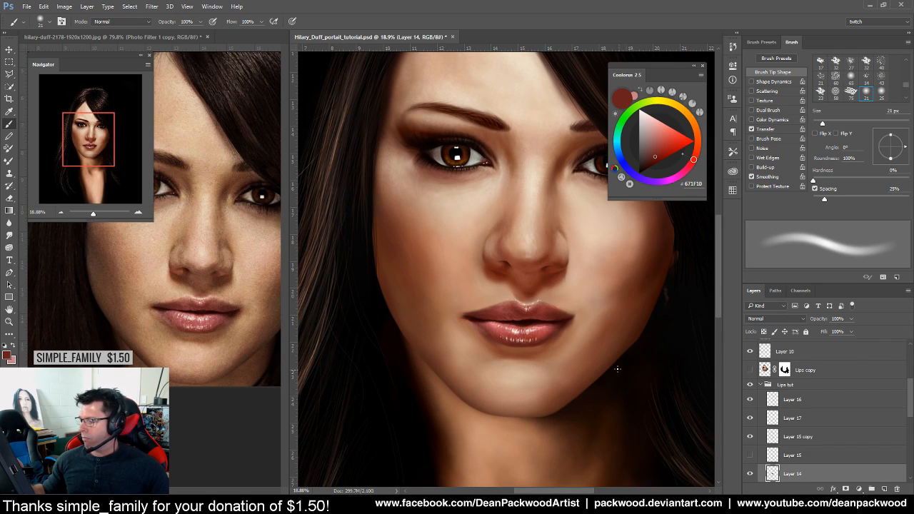
{"action": "left_click_drag", "start_coordinate": [526, 387], "coordinate": [586, 379]}
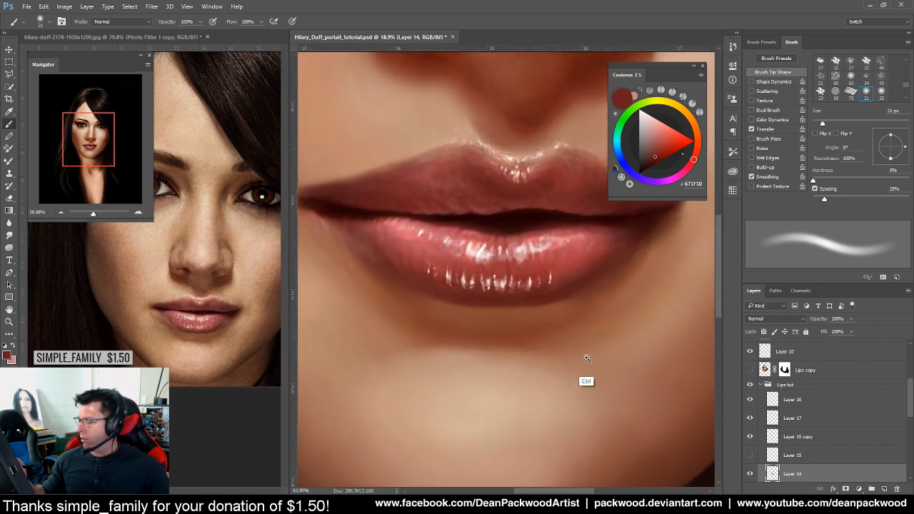
{"action": "left_click", "coordinate": [559, 271], "text": "alt"}
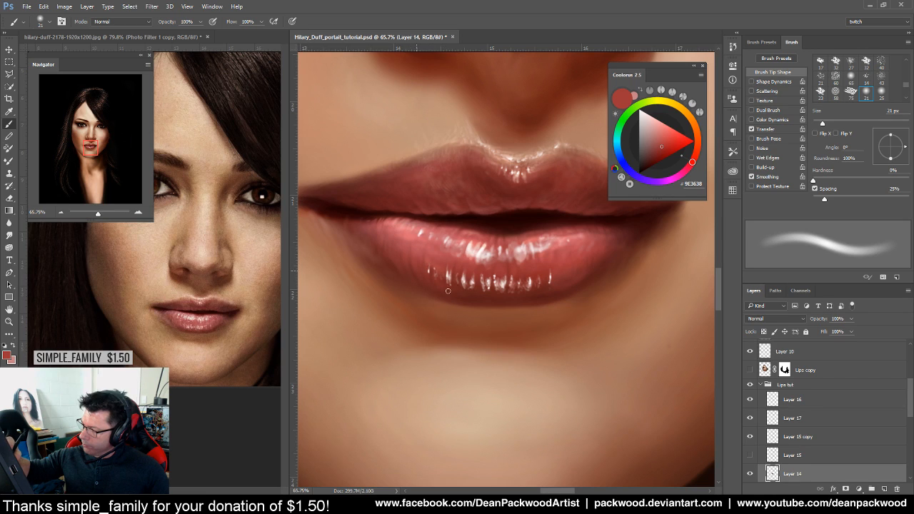
{"action": "mouse_move", "coordinate": [544, 330]}
{"action": "left_mouse_down"}
{"action": "mouse_move", "coordinate": [504, 333]}
{"action": "mouse_move", "coordinate": [564, 361]}
{"action": "left_mouse_up"}
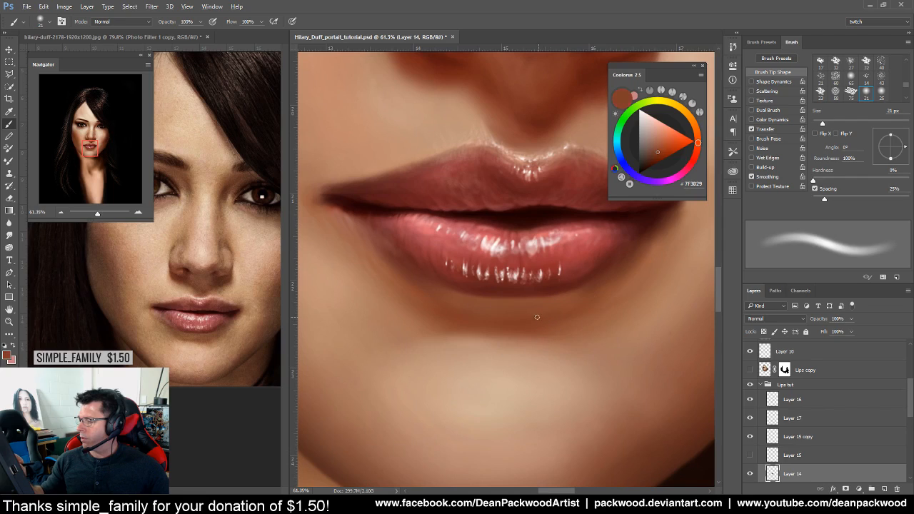
{"action": "left_click", "coordinate": [600, 288], "text": "alt"}
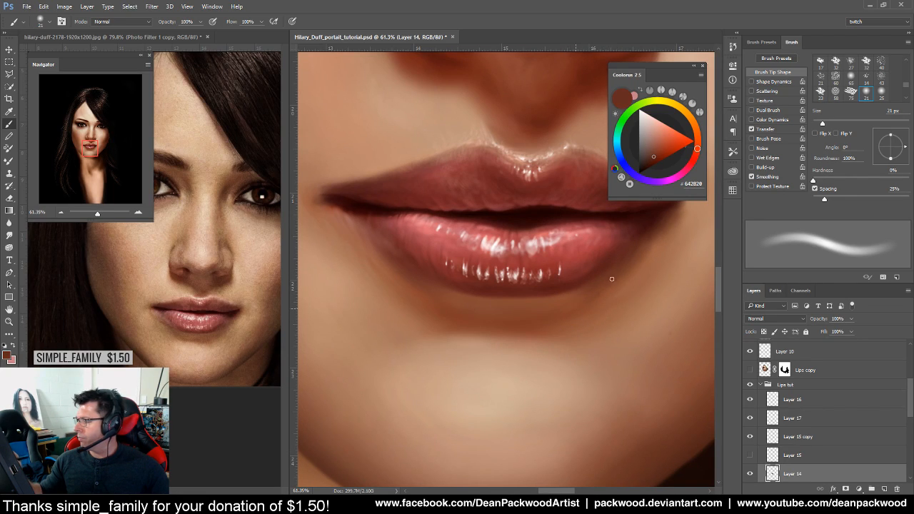
{"action": "left_click_drag", "start_coordinate": [622, 318], "coordinate": [567, 384]}
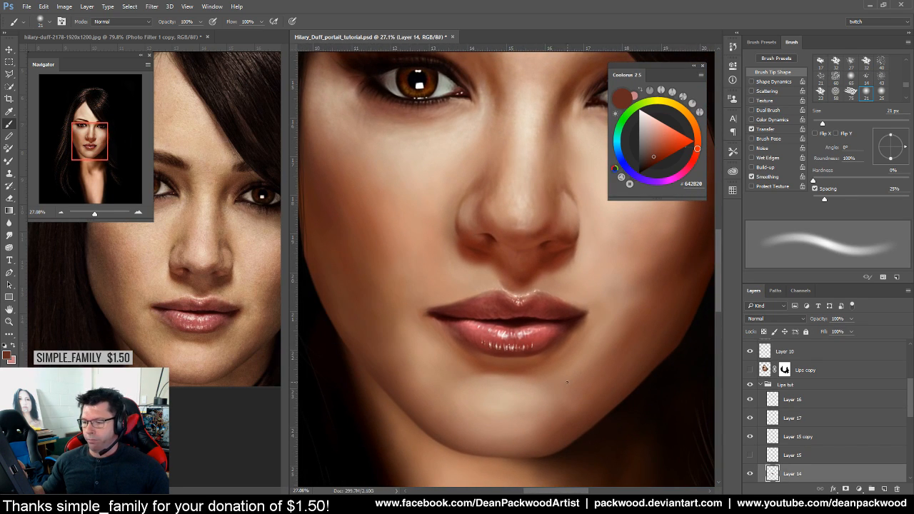
{"action": "left_click_drag", "start_coordinate": [444, 349], "coordinate": [481, 349]}
{"action": "left_click", "coordinate": [425, 265], "text": "alt"}
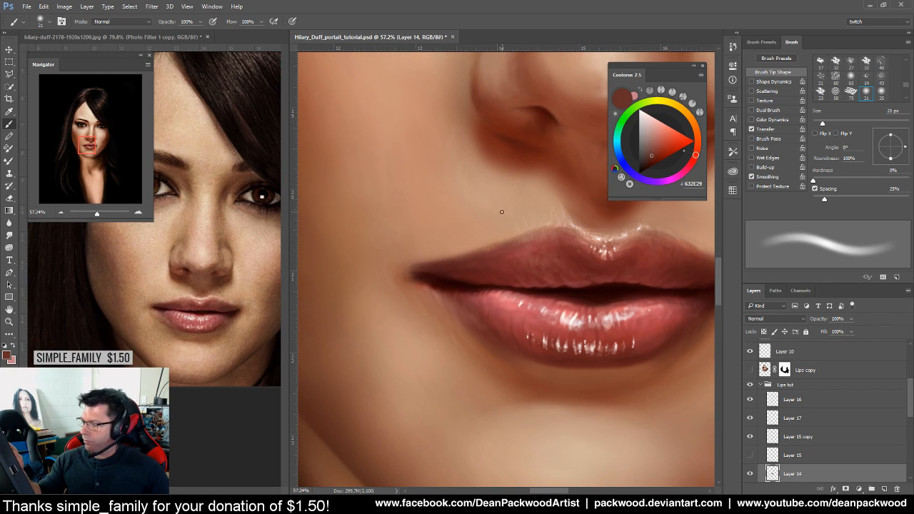
Pick a light skin tone from the reference cheek, then a darker reddish-brown
{"action": "left_click", "coordinate": [163, 290], "text": "alt"}
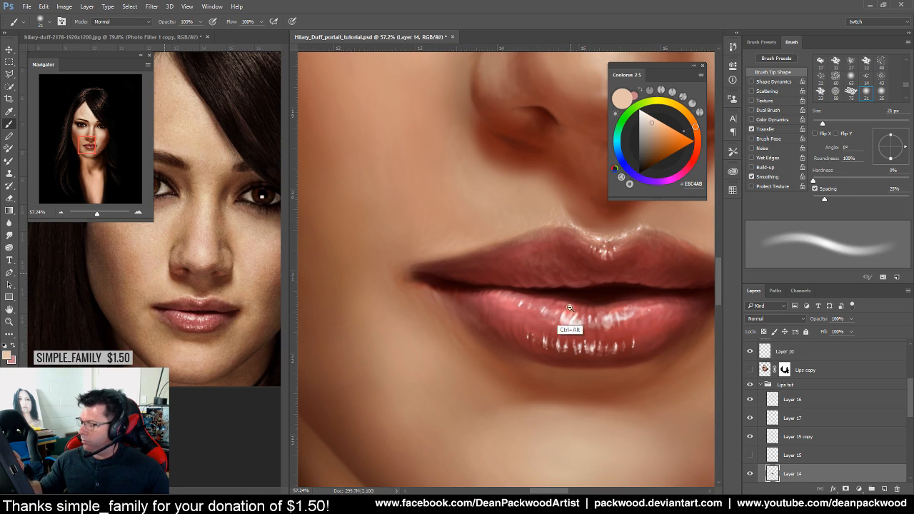
{"action": "left_click_drag", "start_coordinate": [571, 306], "coordinate": [507, 348]}
{"action": "left_click_drag", "start_coordinate": [602, 335], "coordinate": [629, 310]}
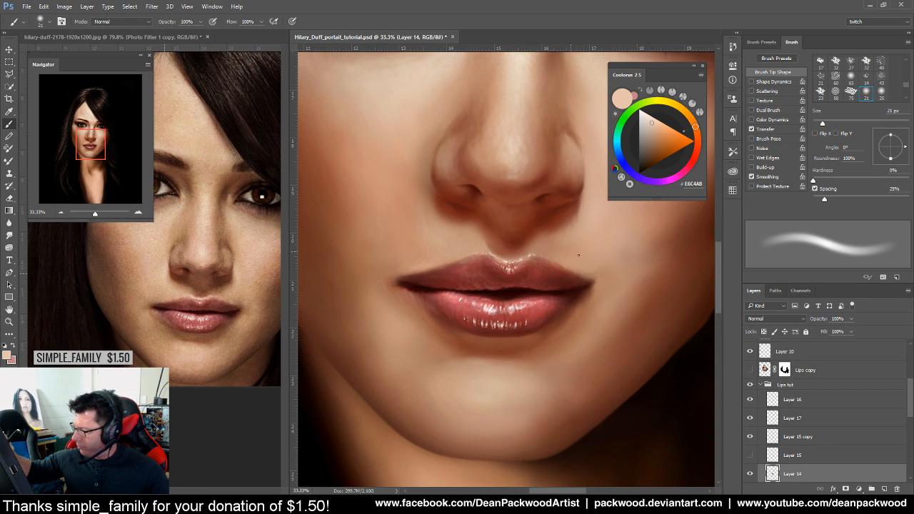
{"action": "left_click", "coordinate": [532, 232], "text": "alt"}
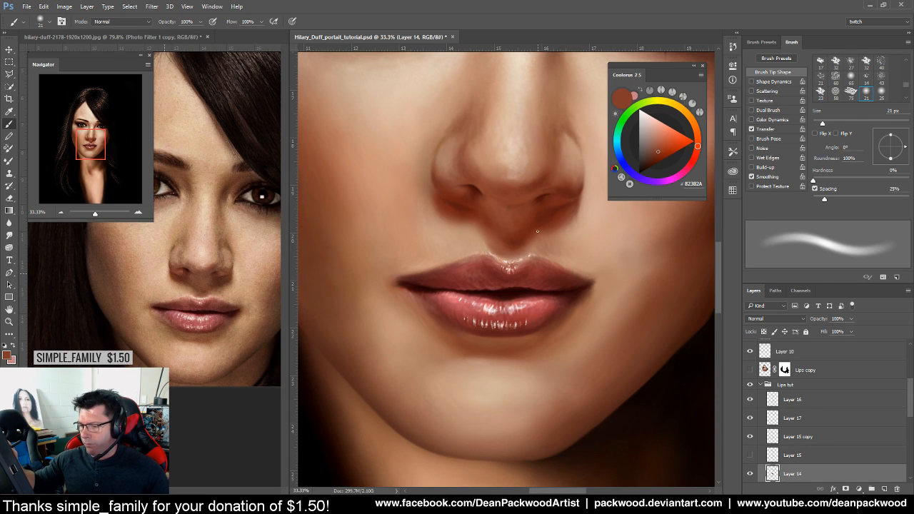
{"action": "left_click_drag", "start_coordinate": [529, 263], "coordinate": [560, 239]}
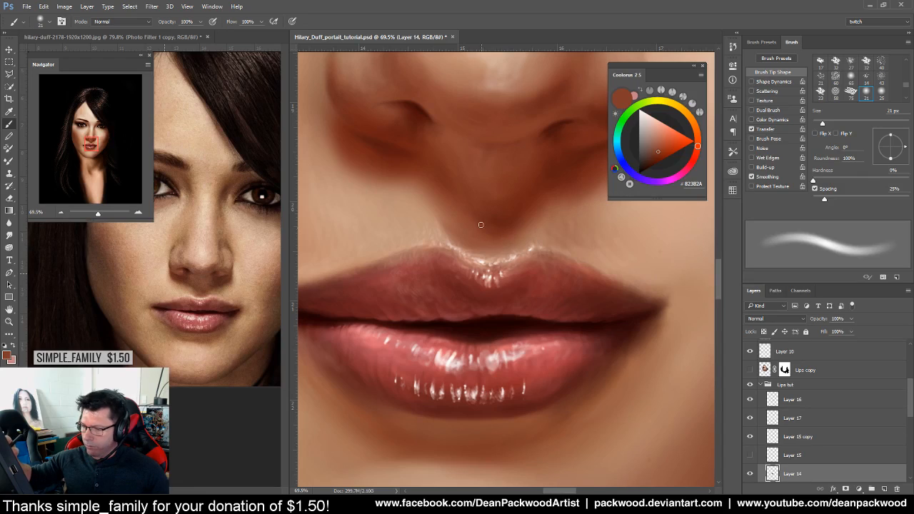
Sample shadow tones beside the nostril and lighter skin tones under the nose
{"action": "left_click", "coordinate": [489, 231], "text": "alt"}
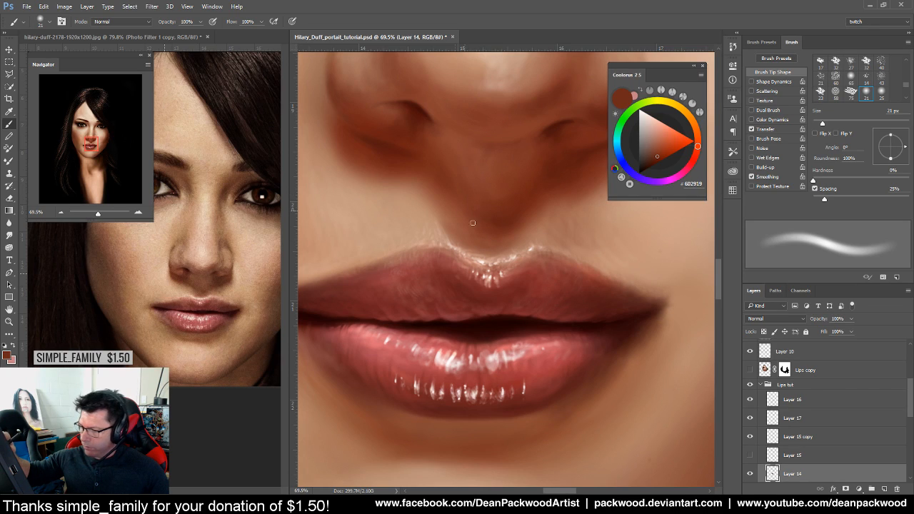
{"action": "left_click", "coordinate": [395, 146], "text": "alt"}
{"action": "left_click", "coordinate": [384, 146], "text": "alt"}
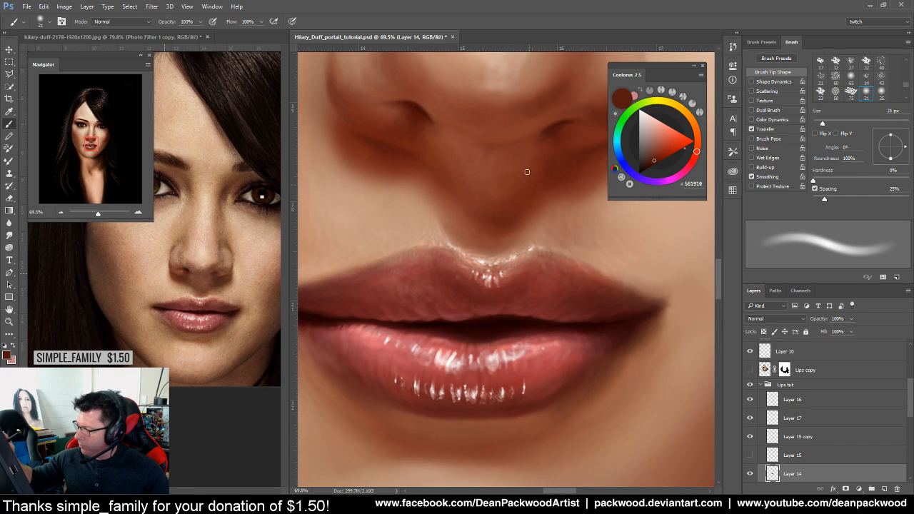
{"action": "mouse_move", "coordinate": [630, 281]}
{"action": "left_mouse_down"}
{"action": "mouse_move", "coordinate": [604, 382]}
{"action": "mouse_move", "coordinate": [661, 361]}
{"action": "left_mouse_up"}
{"action": "left_click_drag", "start_coordinate": [601, 308], "coordinate": [656, 286]}
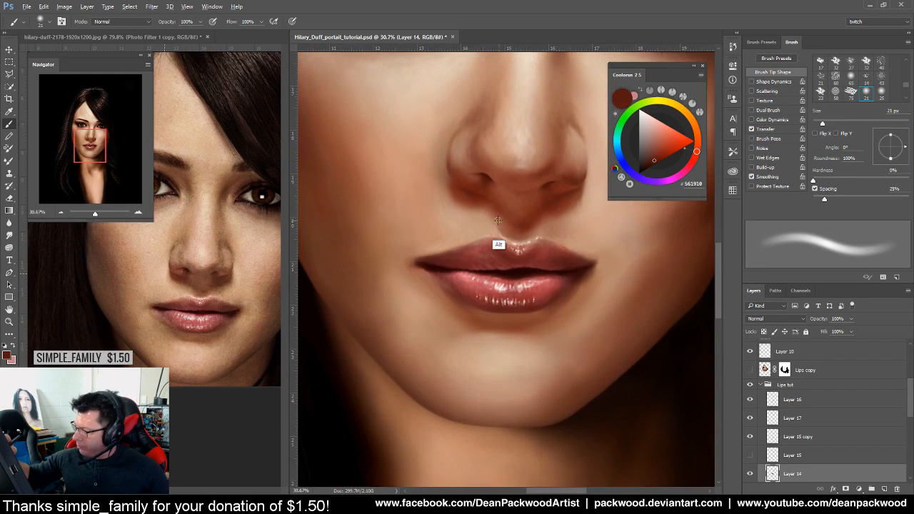
{"action": "left_click", "coordinate": [490, 220], "text": "alt"}
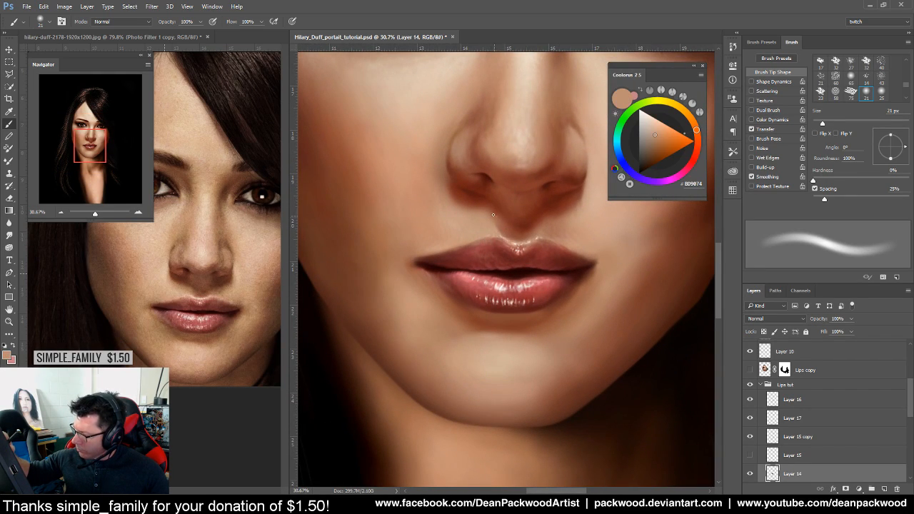
{"action": "left_click", "coordinate": [488, 211], "text": "alt"}
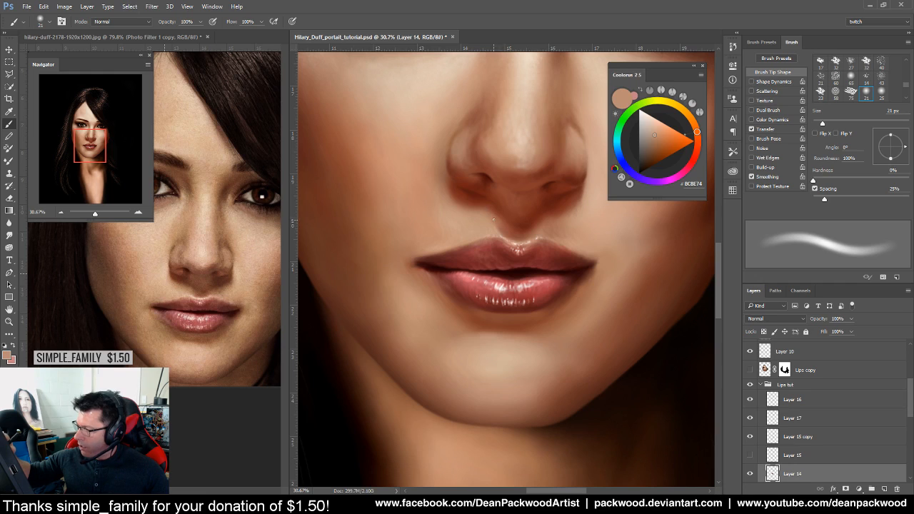
Sample light and dark tones at the right lip corner, ending on warm brown #764330
{"action": "left_click_drag", "start_coordinate": [626, 307], "coordinate": [595, 353]}
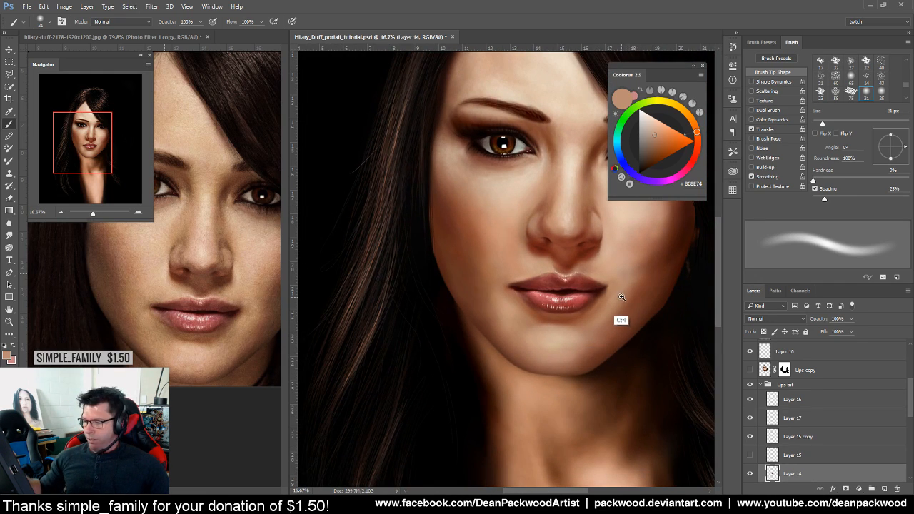
{"action": "left_click_drag", "start_coordinate": [616, 309], "coordinate": [683, 312]}
{"action": "left_click", "coordinate": [567, 241], "text": "alt"}
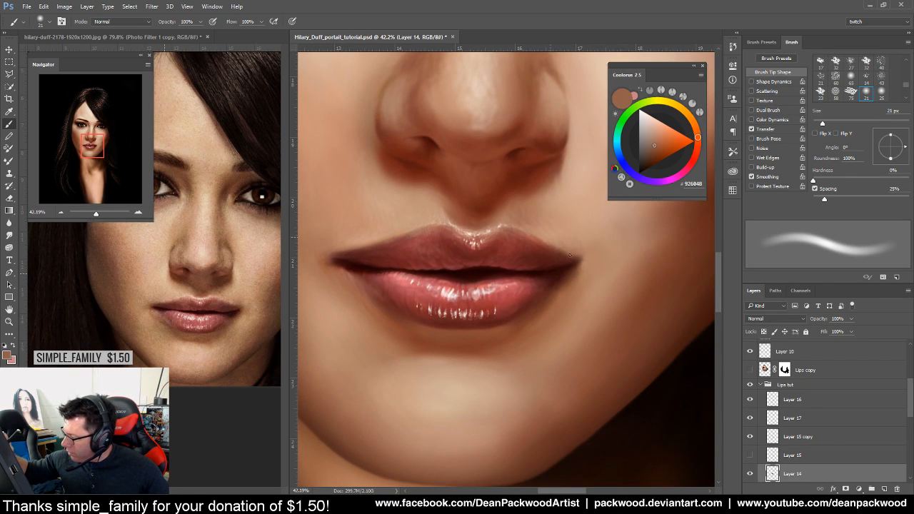
{"action": "left_click", "coordinate": [572, 268], "text": "alt"}
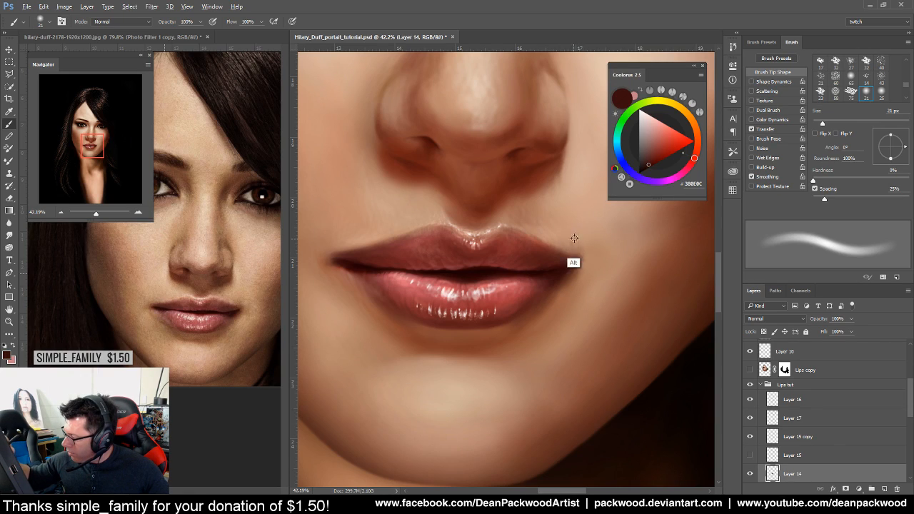
{"action": "left_click", "coordinate": [571, 243], "text": "alt"}
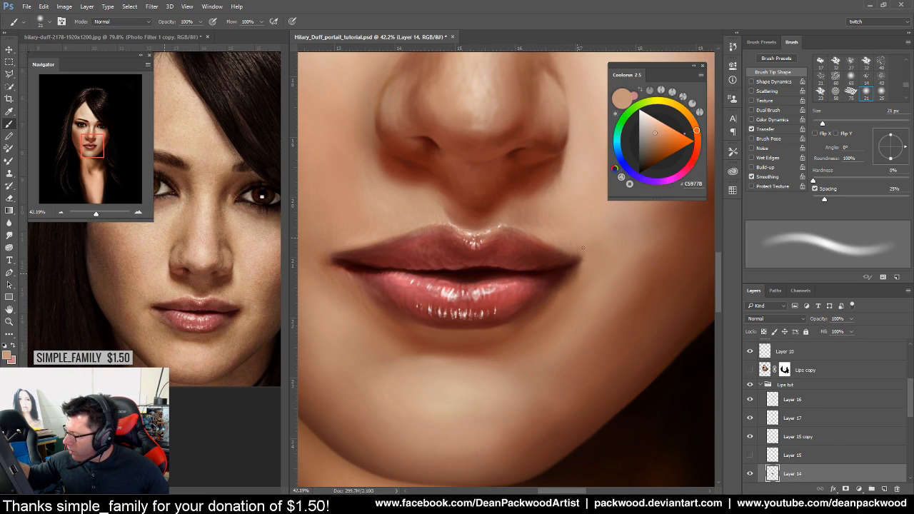
{"action": "left_click", "coordinate": [583, 261], "text": "alt"}
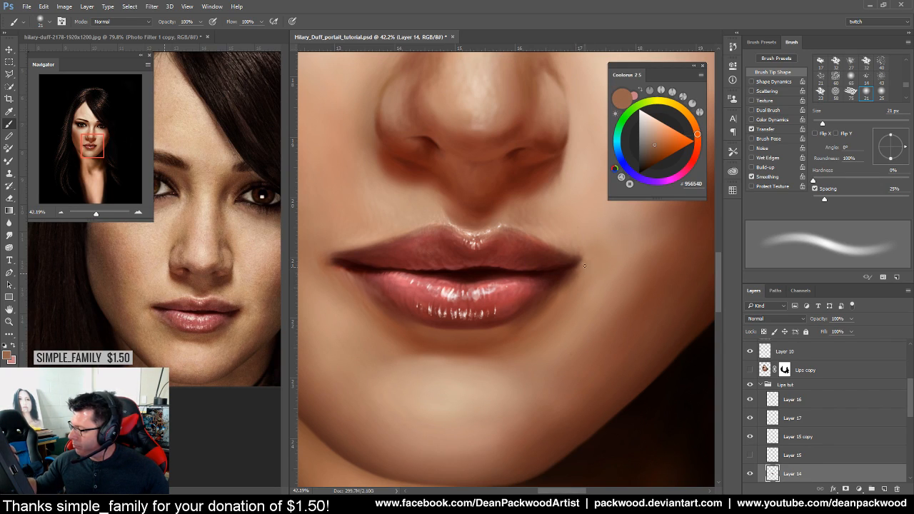
{"action": "left_click", "coordinate": [578, 262], "text": "alt"}
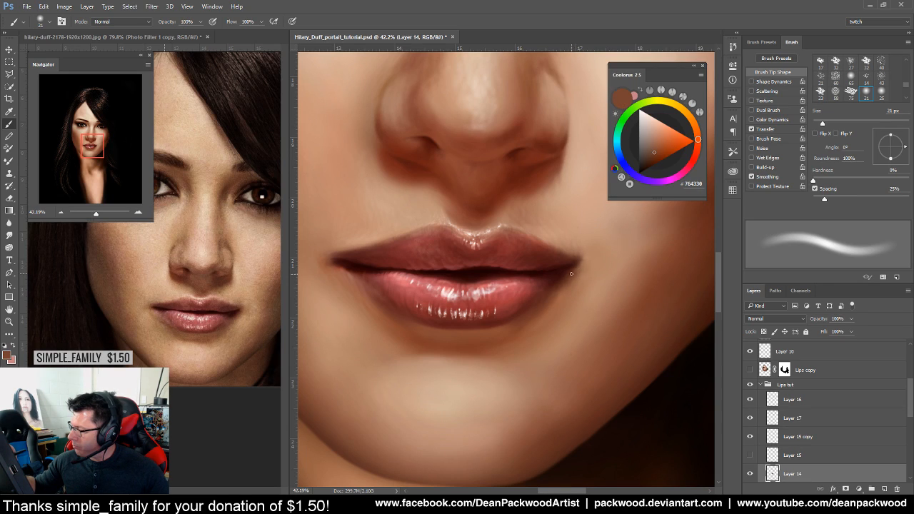
{"action": "scroll", "coordinate": [592, 292], "scroll_direction": "down", "scroll_amount": 3}
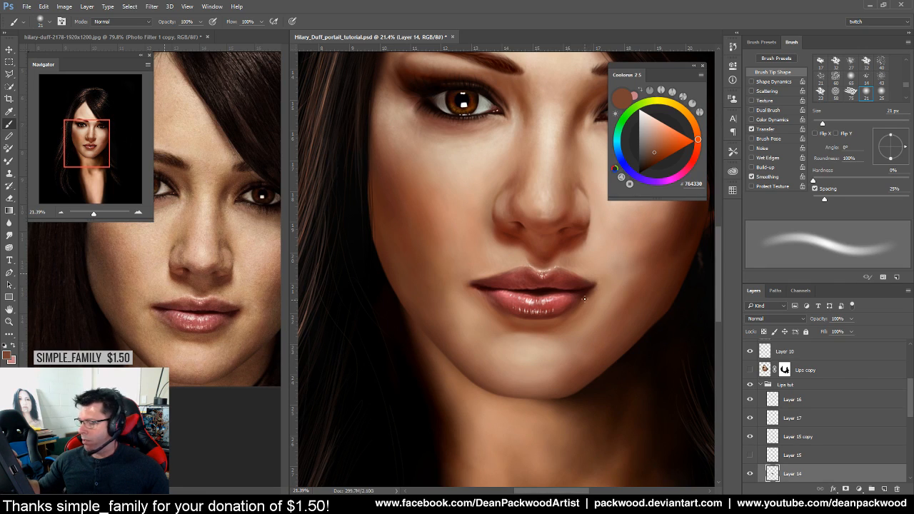
Shrink the brush to 8 px, sample the pale pink lip highlight, then review the whole portrait
{"action": "scroll", "coordinate": [585, 301], "scroll_direction": "up", "scroll_amount": 3}
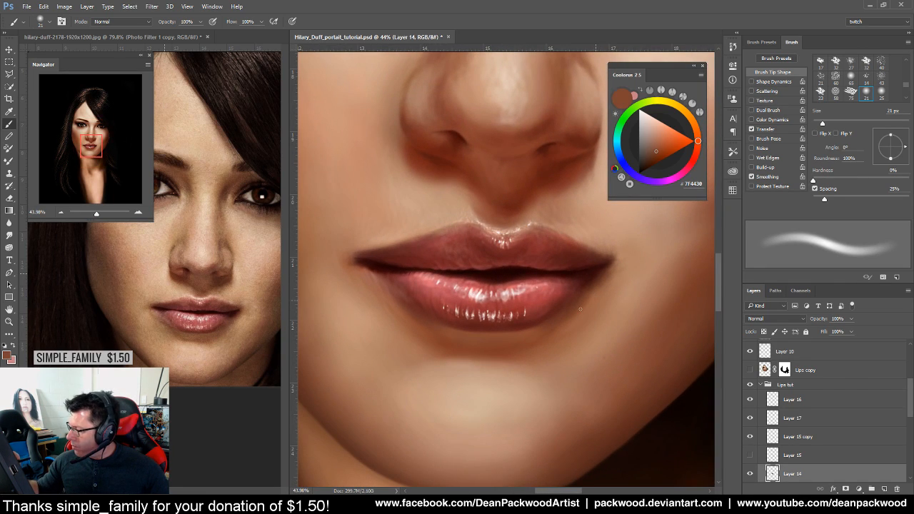
{"action": "scroll", "coordinate": [565, 371], "scroll_direction": "down", "scroll_amount": 4}
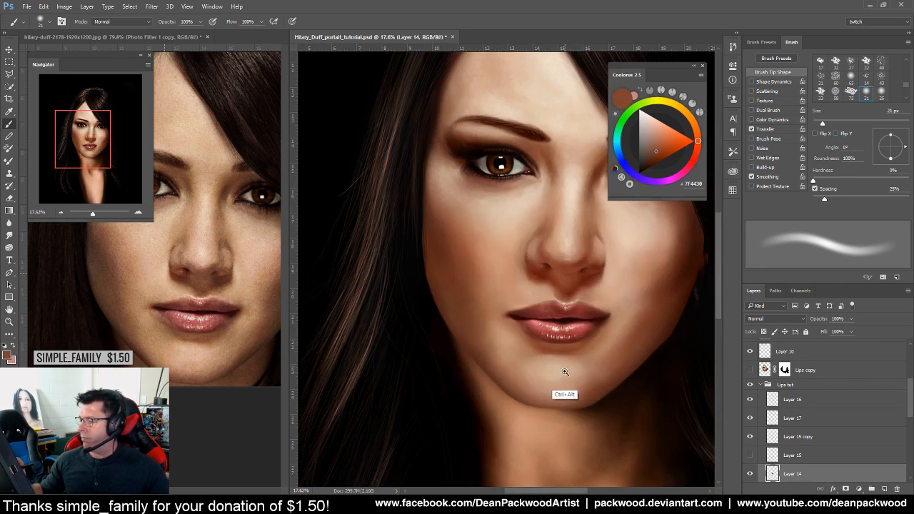
{"action": "scroll", "coordinate": [590, 364], "scroll_direction": "up", "scroll_amount": 2}
{"action": "scroll", "coordinate": [592, 356], "scroll_direction": "down", "scroll_amount": 2}
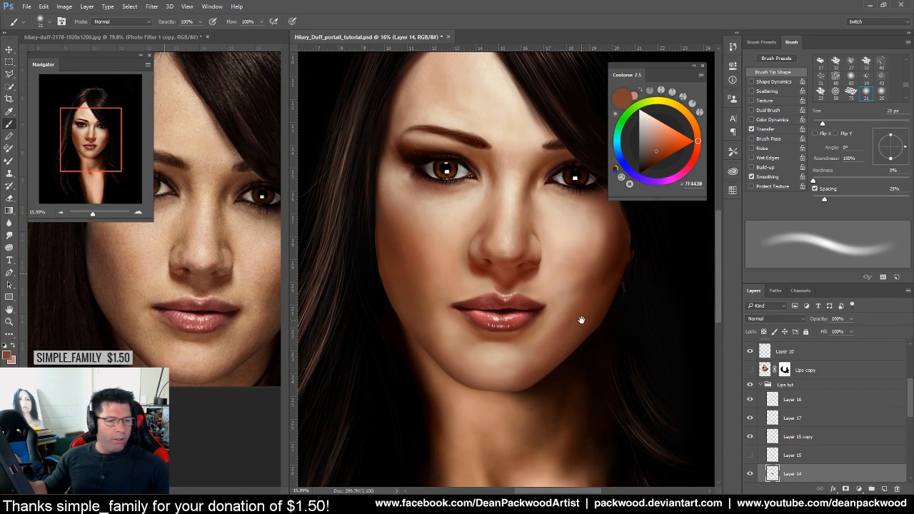
{"action": "left_click_drag", "start_coordinate": [585, 333], "coordinate": [606, 363]}
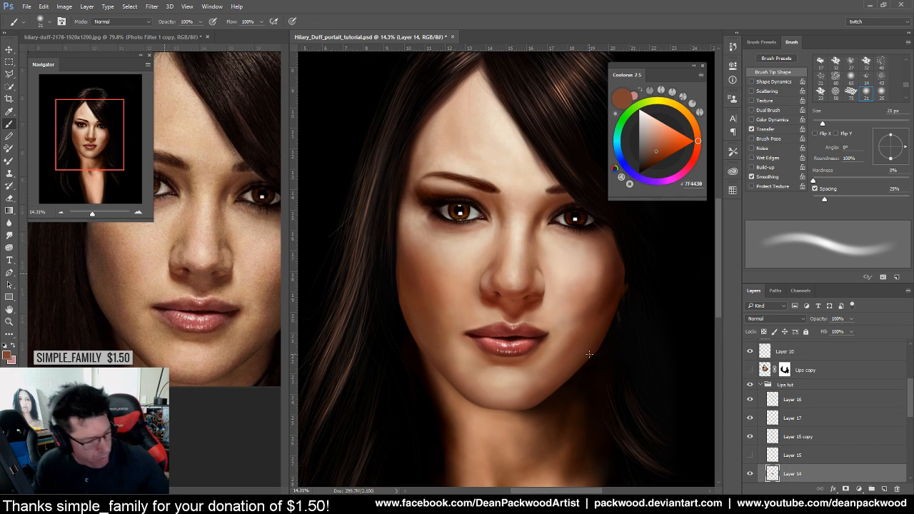
{"action": "left_click_drag", "start_coordinate": [503, 346], "coordinate": [564, 315]}
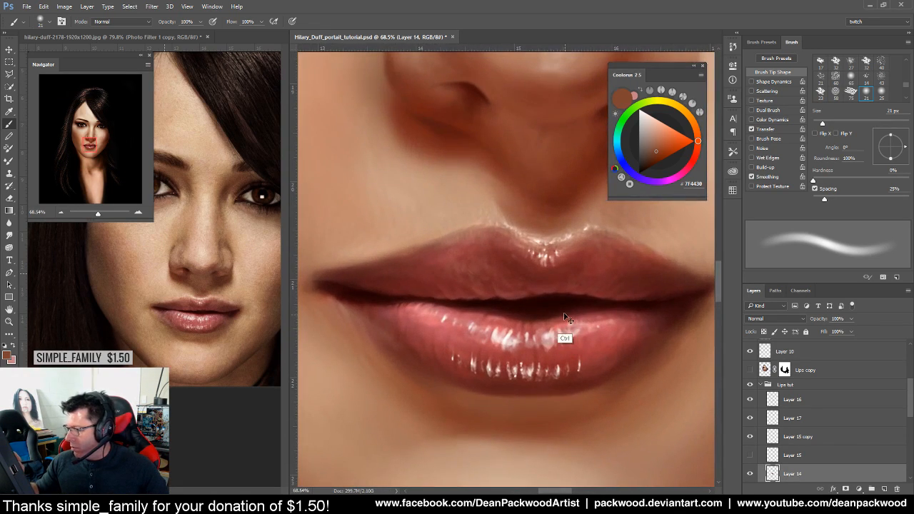
{"action": "left_click_drag", "start_coordinate": [822, 124], "coordinate": [816, 125]}
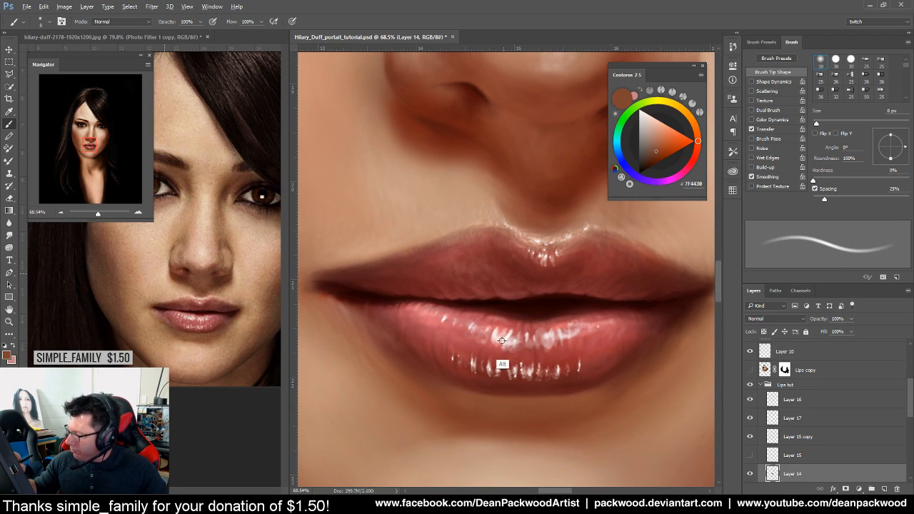
{"action": "left_click", "coordinate": [500, 339], "text": "alt"}
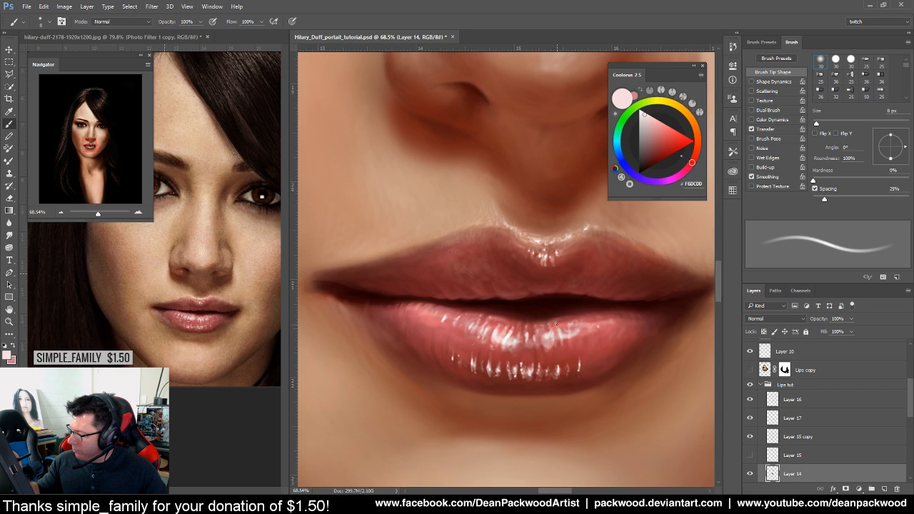
{"action": "left_click_drag", "start_coordinate": [616, 376], "coordinate": [571, 420]}
{"action": "mouse_move", "coordinate": [638, 433]}
{"action": "left_mouse_down"}
{"action": "mouse_move", "coordinate": [567, 387]}
{"action": "mouse_move", "coordinate": [561, 407]}
{"action": "mouse_move", "coordinate": [609, 402]}
{"action": "left_mouse_up"}
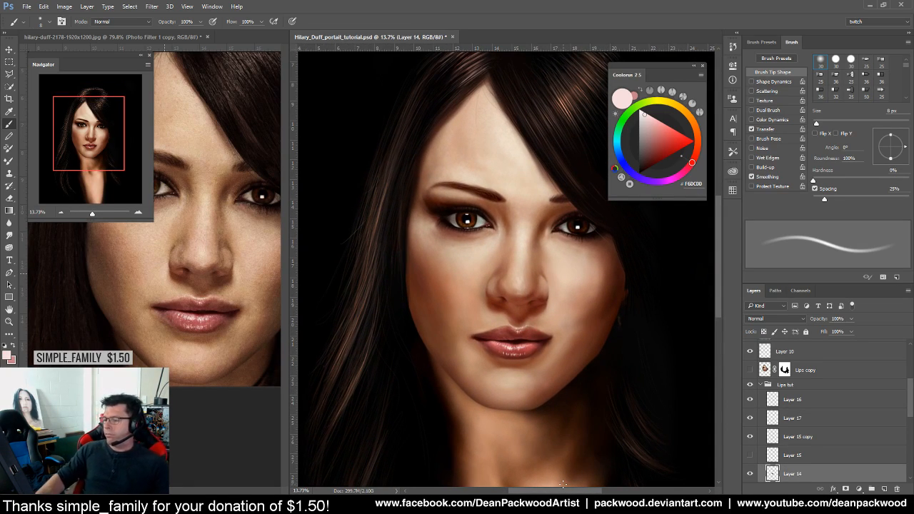